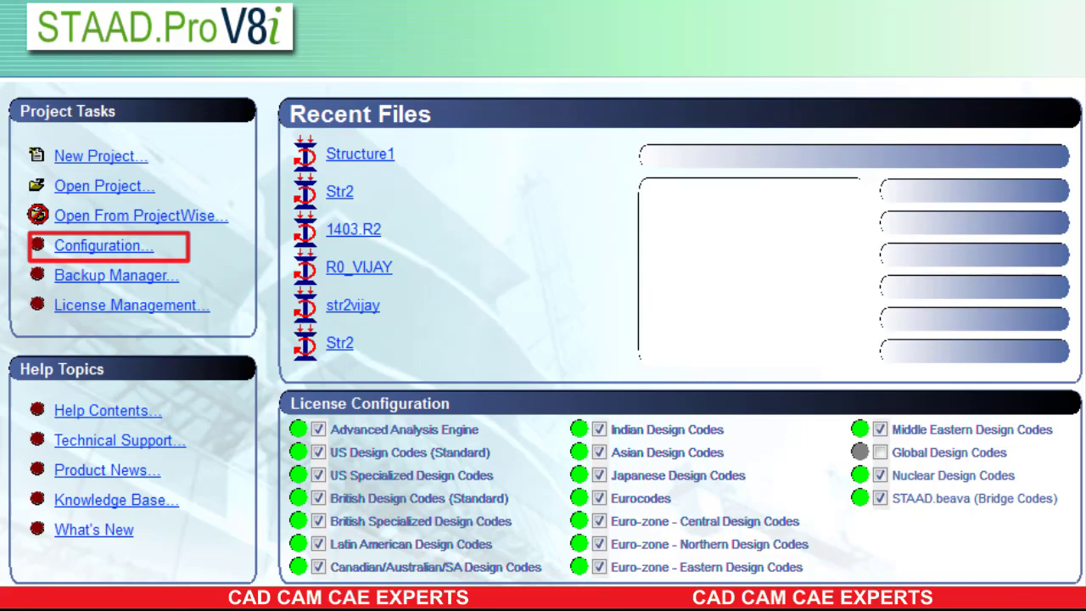
- Create a new Space structure project named "shear" with Meter and KiloNewton units
{"action": "left_click", "coordinate": [70, 156]}
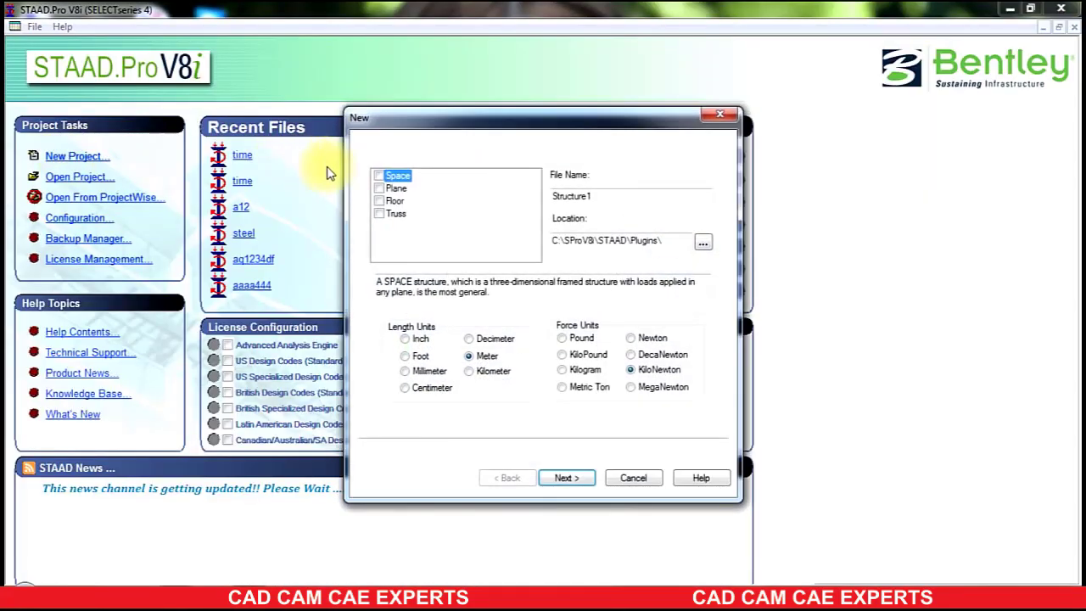
{"action": "left_click", "coordinate": [392, 181]}
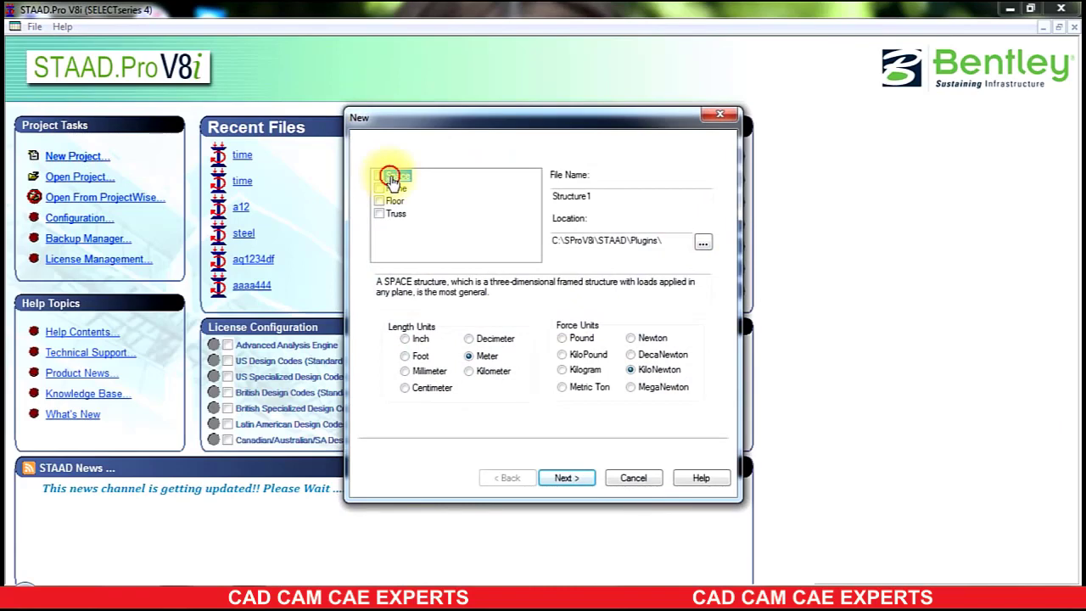
{"action": "double_click", "coordinate": [553, 198]}
{"action": "type", "text": "s"}
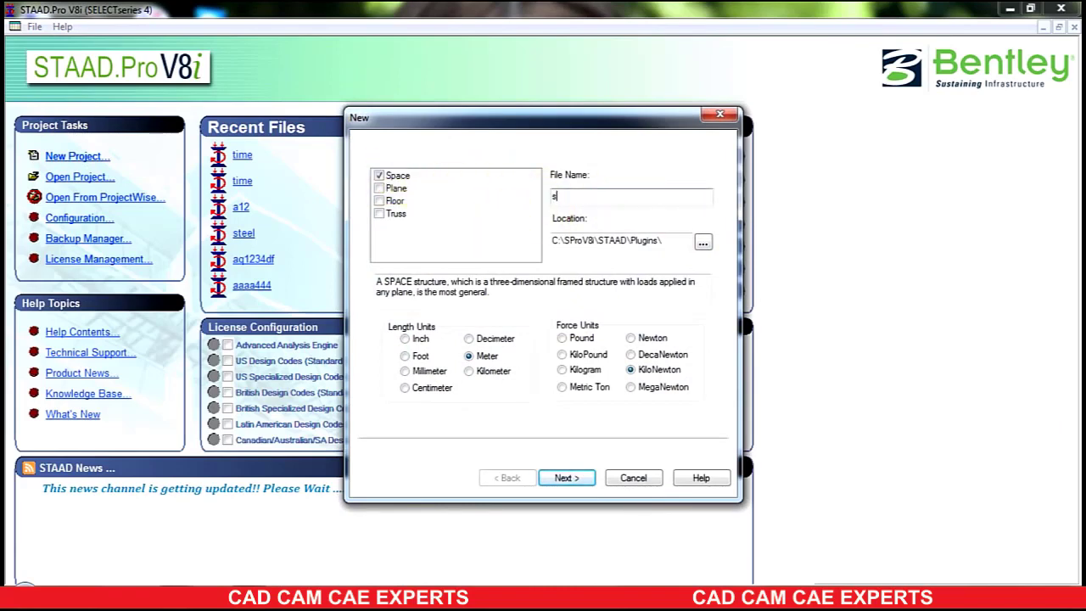
{"action": "type", "text": "hear"}
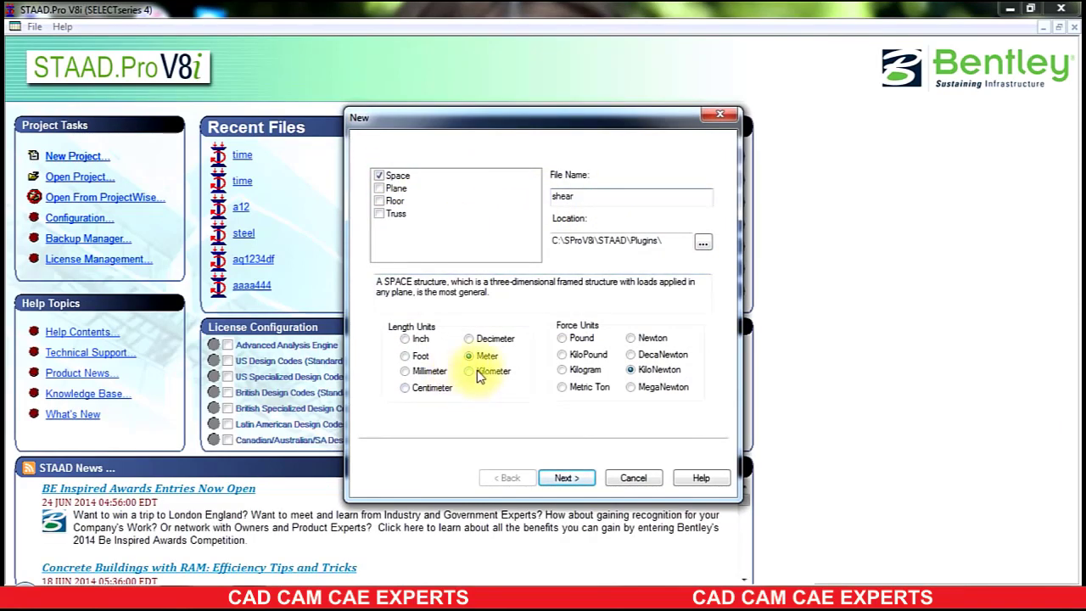
{"action": "left_click", "coordinate": [575, 479]}
{"action": "left_click", "coordinate": [566, 479]}
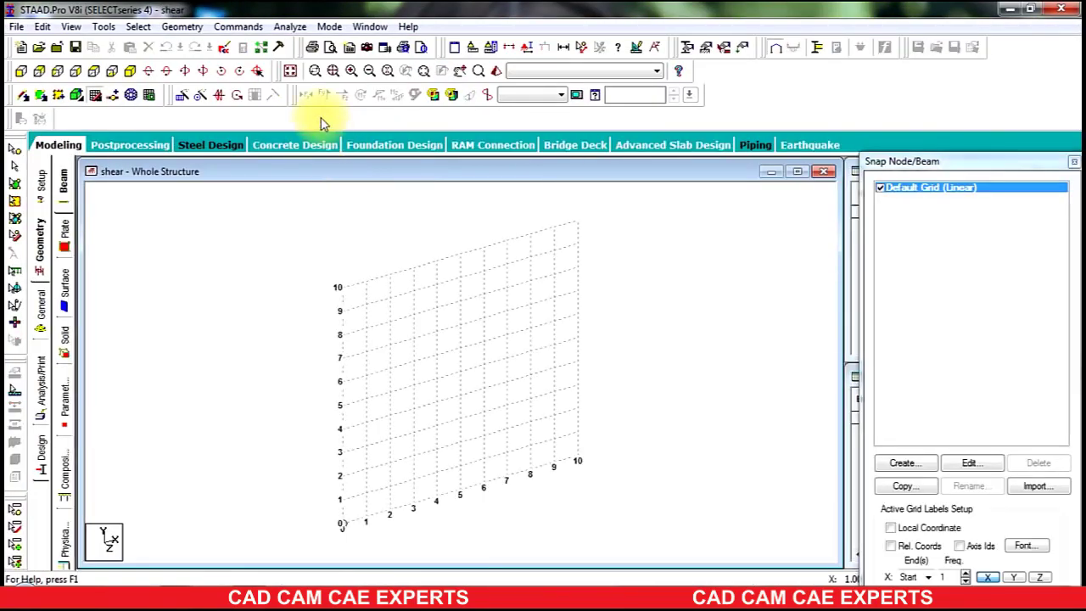
- Open the Structure Wizard and start a Bay Frame from the Frame Models
{"action": "left_click", "coordinate": [183, 26]}
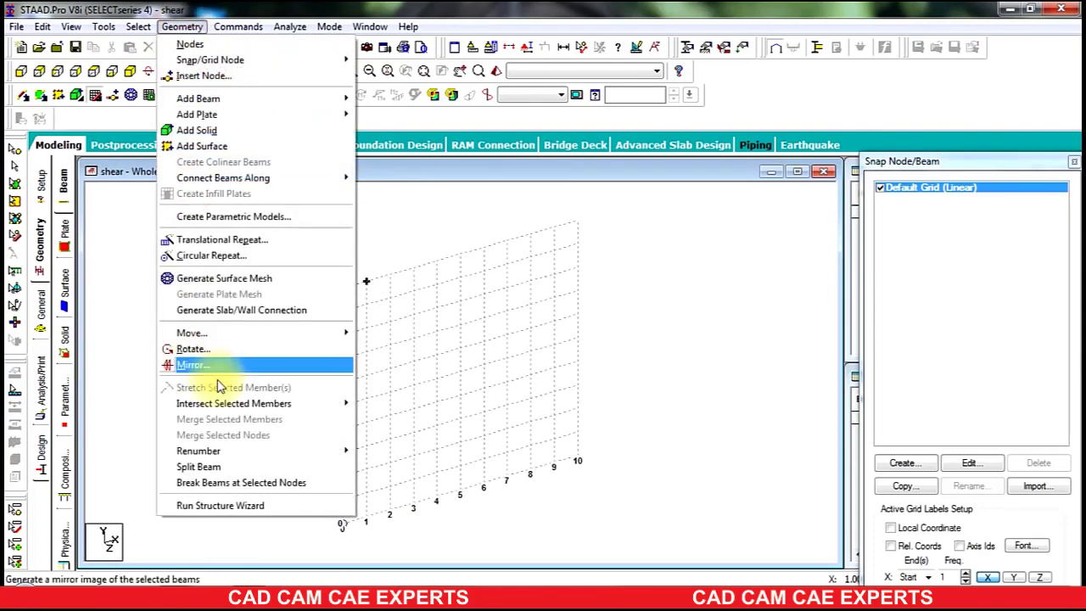
{"action": "left_click", "coordinate": [228, 506]}
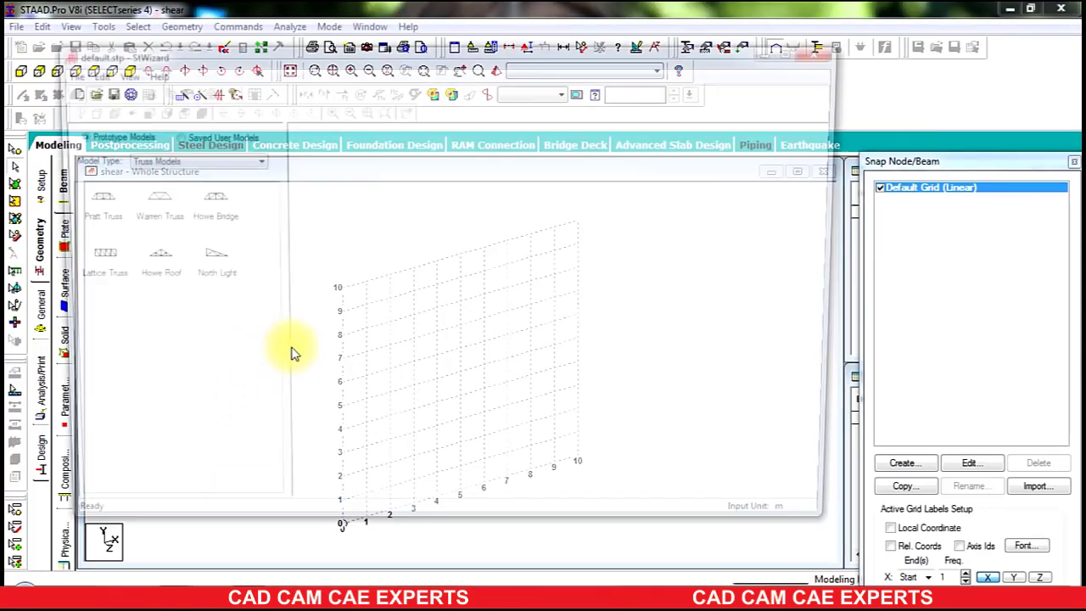
{"action": "left_click", "coordinate": [135, 161]}
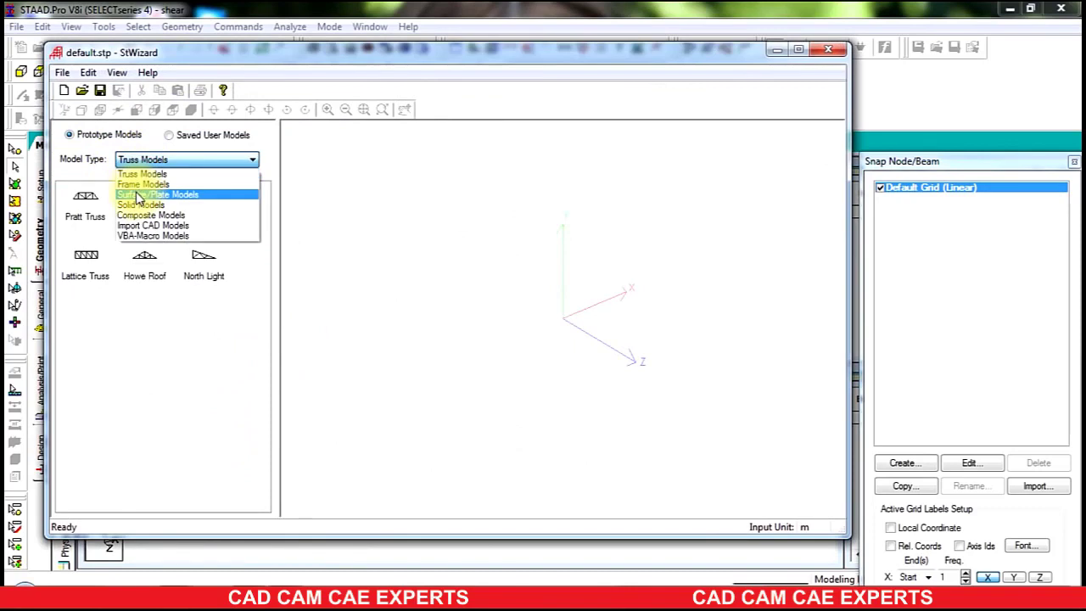
{"action": "left_click", "coordinate": [142, 184]}
{"action": "double_click", "coordinate": [85, 201]}
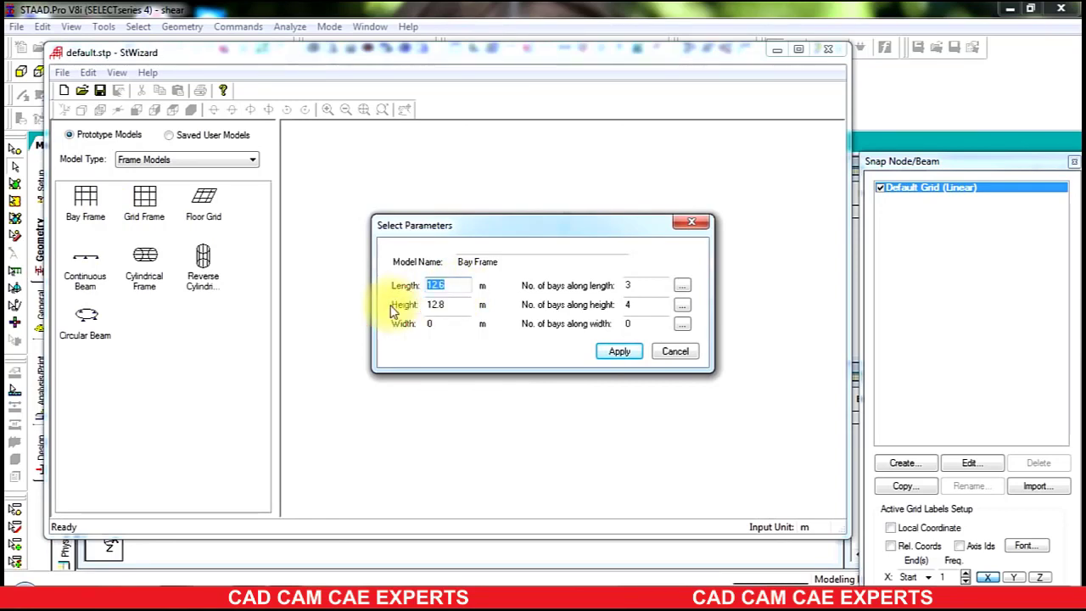
- Set the bay frame's length to 12 m with 4 bays and its height to 3 m with 1 bay
{"action": "type", "text": "12"}
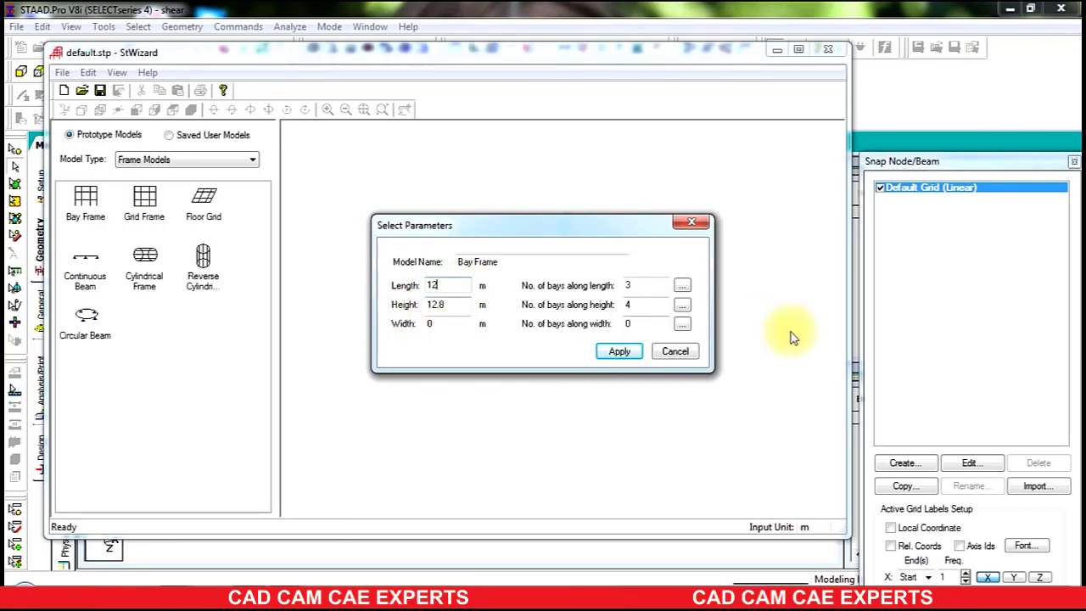
{"action": "left_click", "coordinate": [622, 284]}
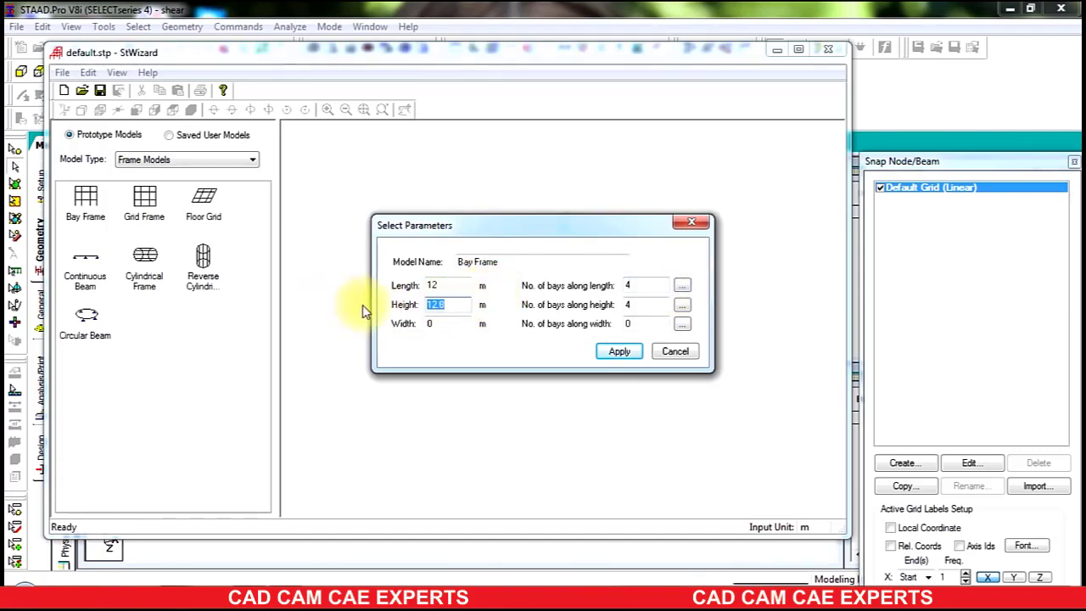
{"action": "type", "text": "3"}
{"action": "double_click", "coordinate": [638, 303]}
{"action": "type", "text": "1"}
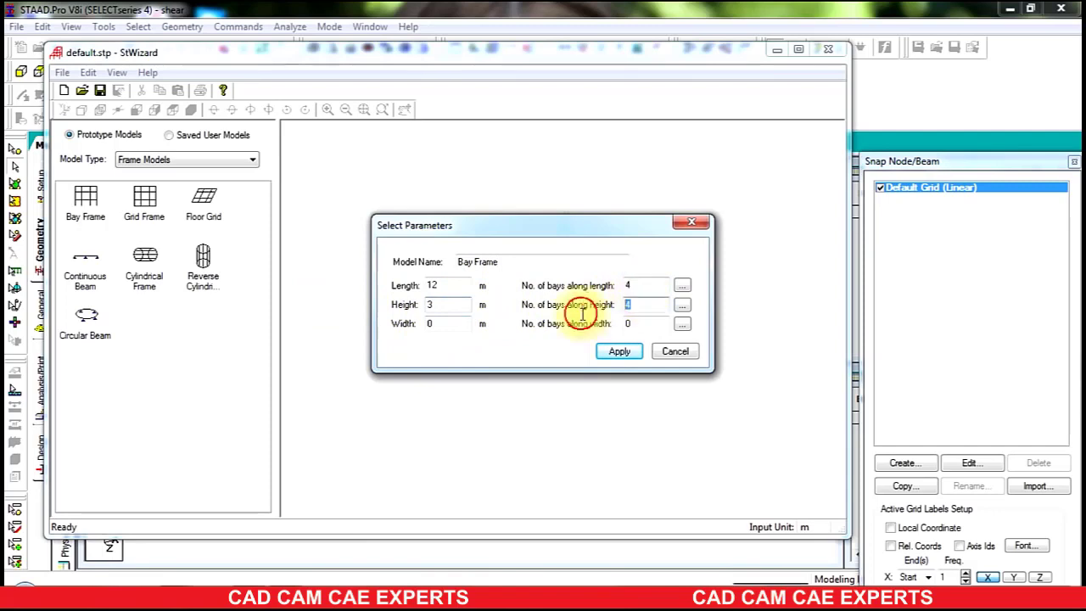
- Set the bay frame's width to 12 m with 4 bays along the width and generate the frame
{"action": "left_click", "coordinate": [423, 325]}
{"action": "type", "text": "21"}
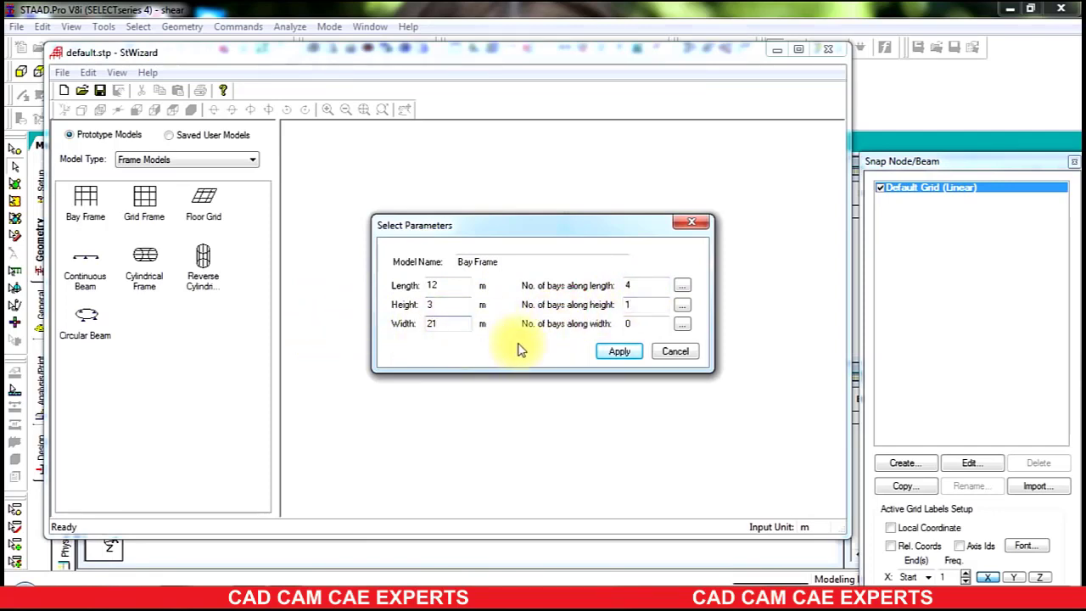
{"action": "key", "text": "BackSpace"}
{"action": "key", "text": "BackSpace"}
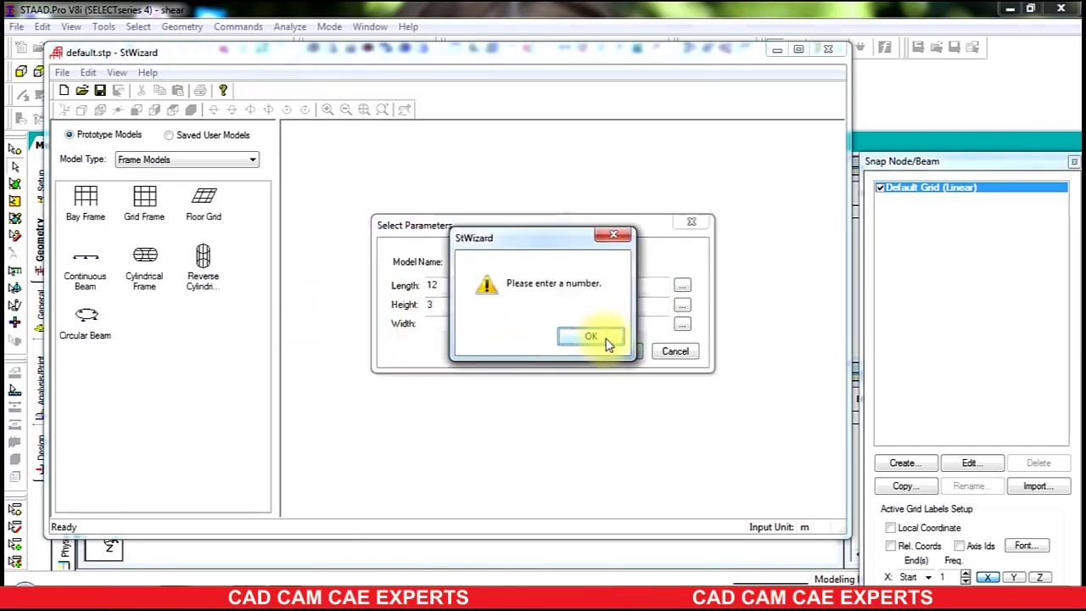
{"action": "left_click", "coordinate": [604, 339]}
{"action": "type", "text": "12"}
{"action": "double_click", "coordinate": [640, 323]}
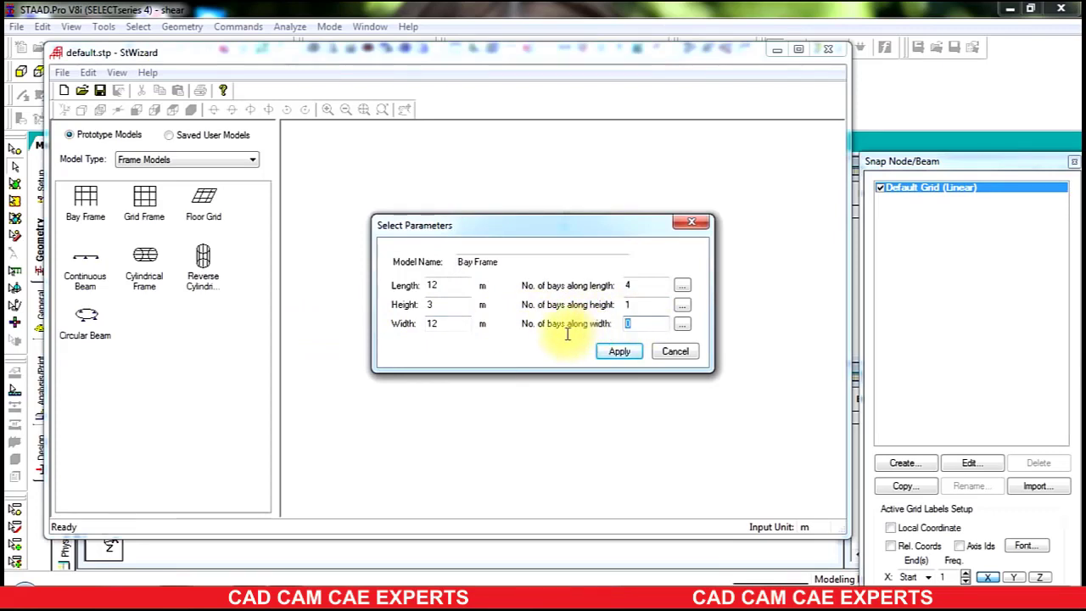
{"action": "type", "text": "4"}
{"action": "left_click", "coordinate": [616, 353]}
- Transfer the wizard's frame into the structure at X, Y, Z offsets of 0 m and turn off the snap grid
{"action": "left_click", "coordinate": [178, 91]}
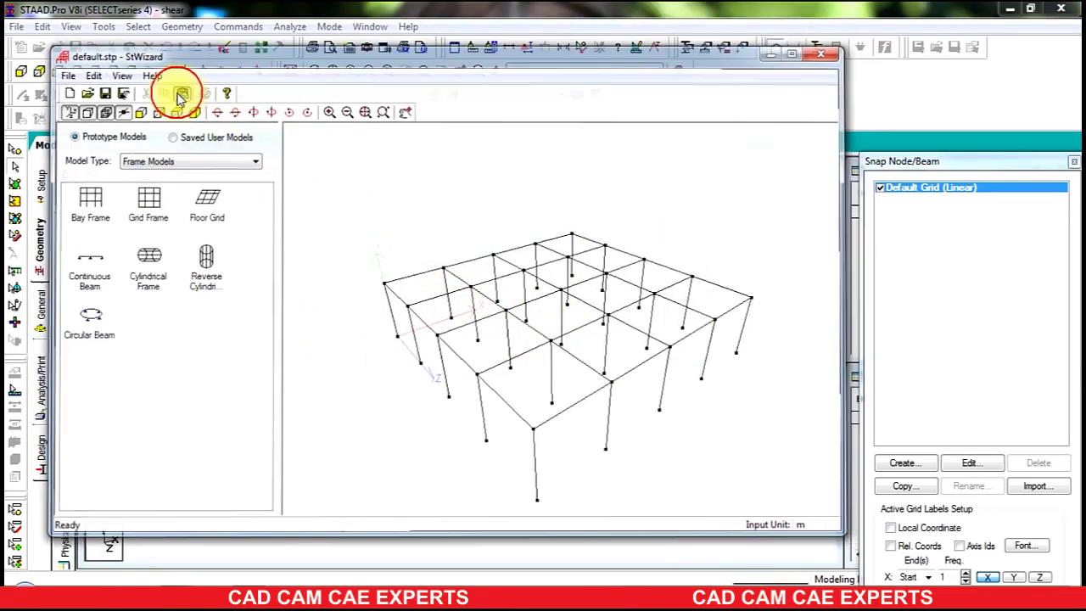
{"action": "left_click", "coordinate": [594, 337]}
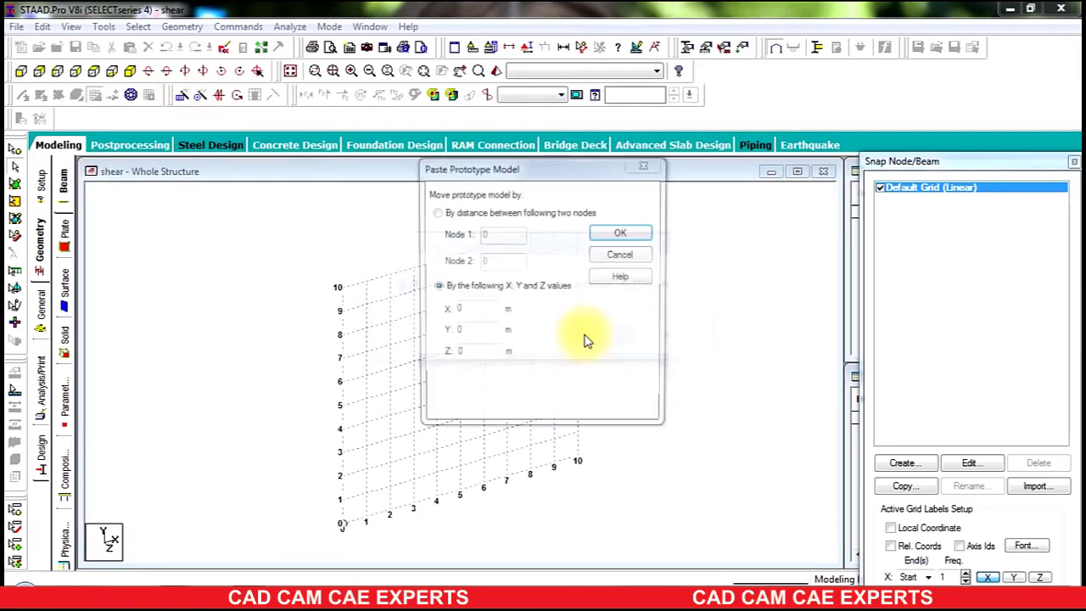
{"action": "left_click", "coordinate": [619, 235]}
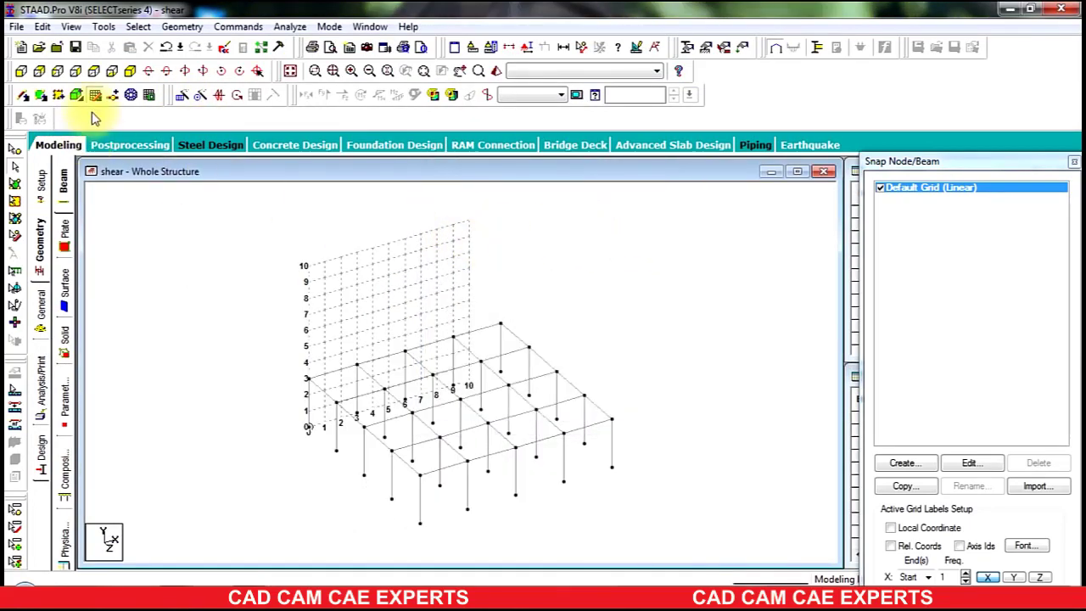
{"action": "left_click", "coordinate": [94, 95]}
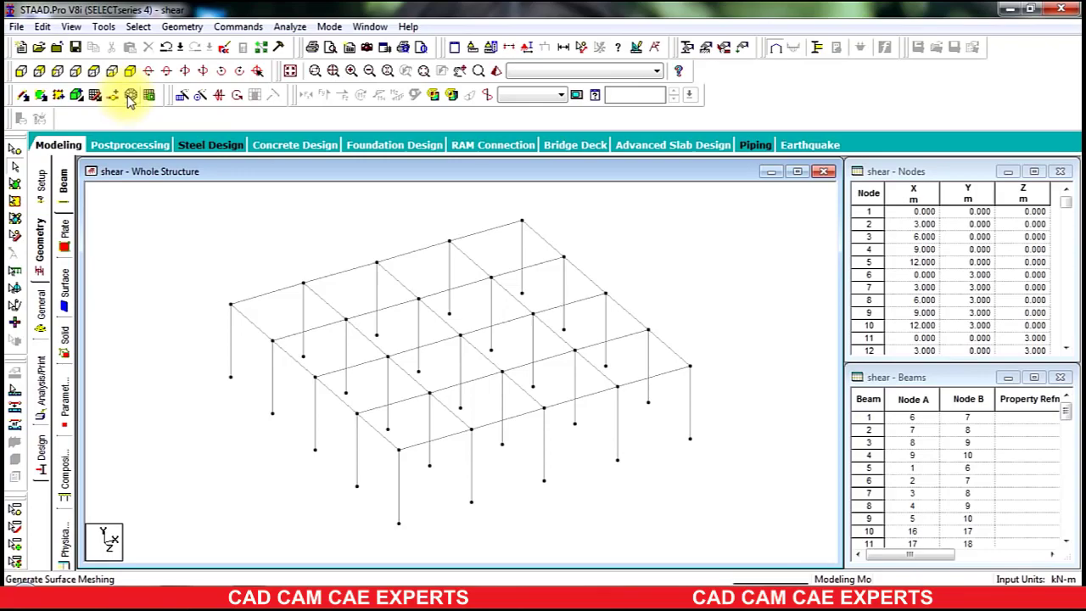
- Add a wall surface filling the front face's second bay, between the columns at X = 3 m and X = 6 m
{"action": "left_click", "coordinate": [60, 97]}
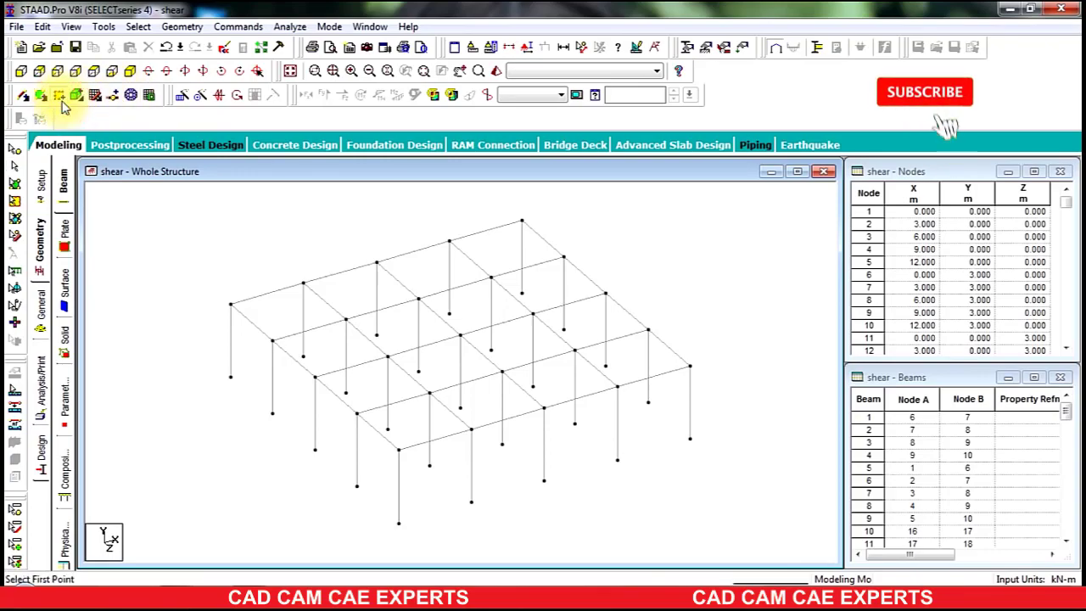
{"action": "left_click", "coordinate": [471, 501]}
{"action": "left_click", "coordinate": [472, 429]}
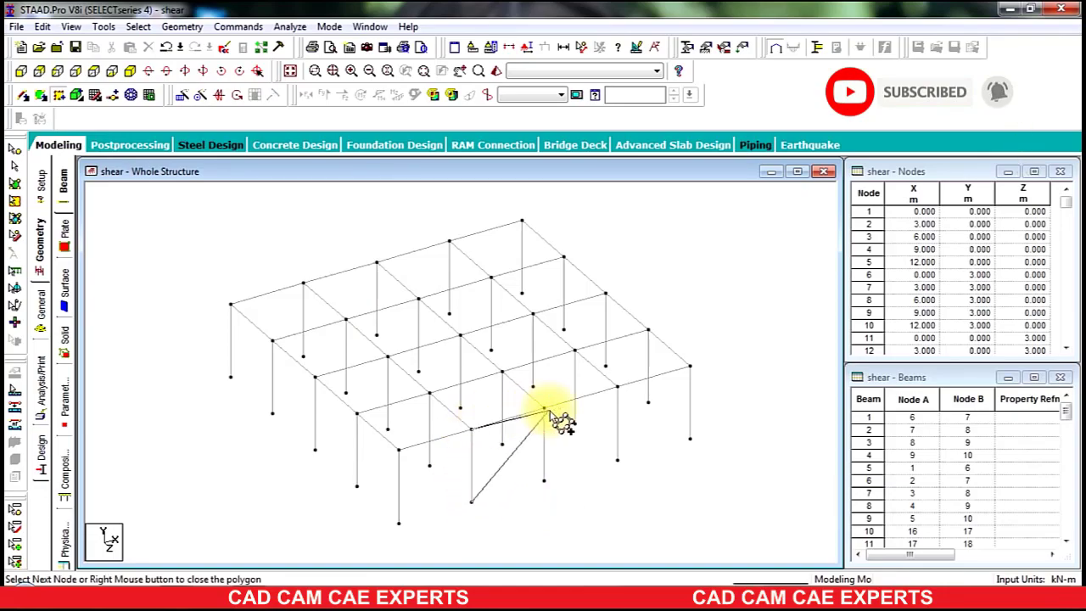
{"action": "left_click", "coordinate": [544, 411]}
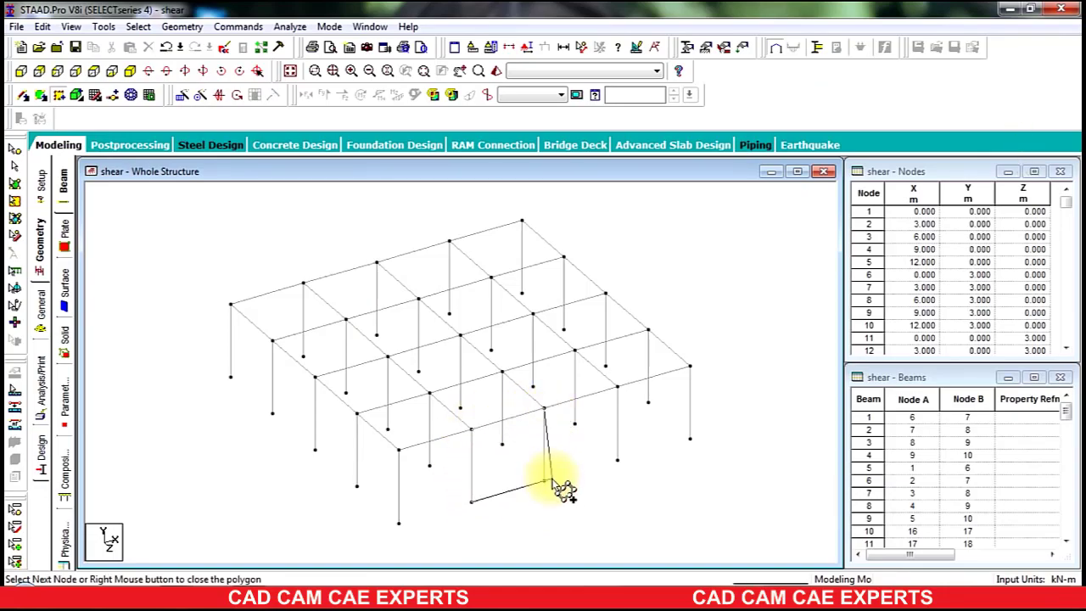
{"action": "right_click", "coordinate": [474, 506]}
- Add a wall surface in the front face's third bay, between the columns at X = 6 m and X = 9 m
{"action": "left_click", "coordinate": [544, 482]}
{"action": "left_click", "coordinate": [543, 411]}
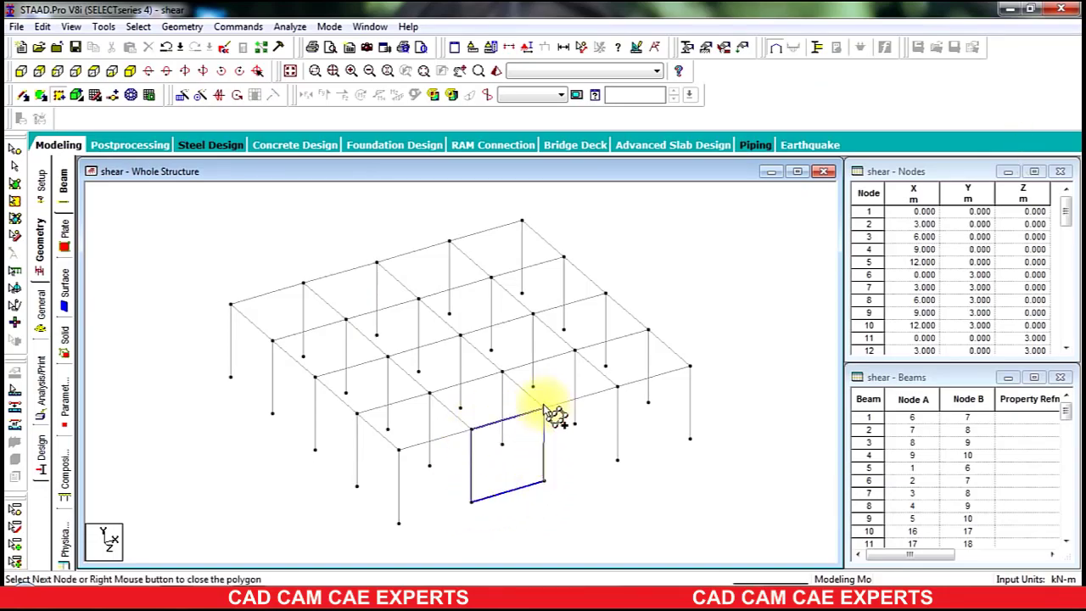
{"action": "left_click", "coordinate": [618, 389]}
{"action": "left_click", "coordinate": [619, 463]}
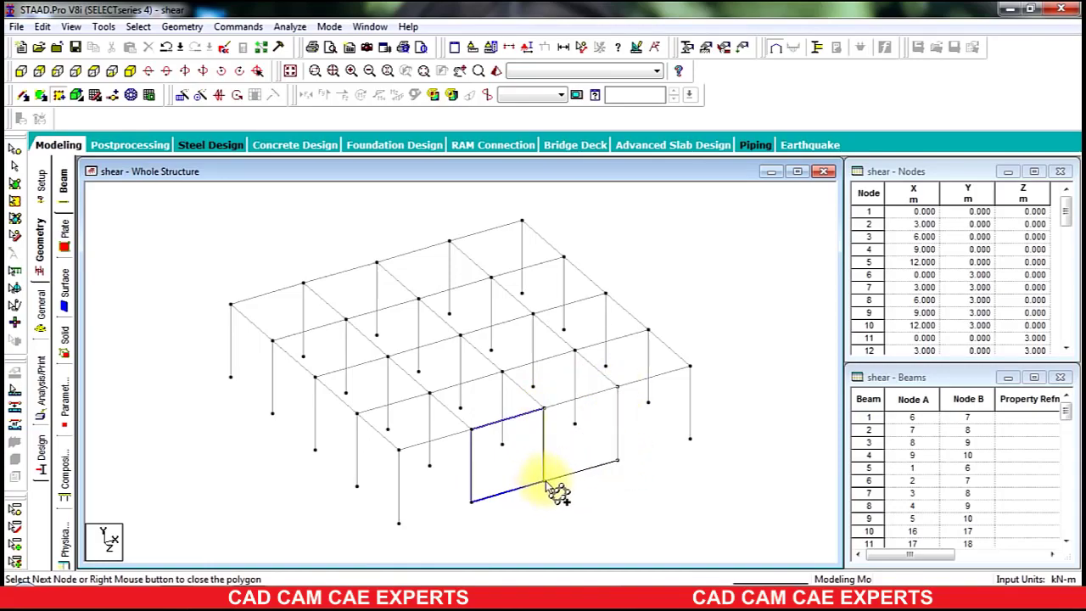
{"action": "right_click", "coordinate": [546, 483]}
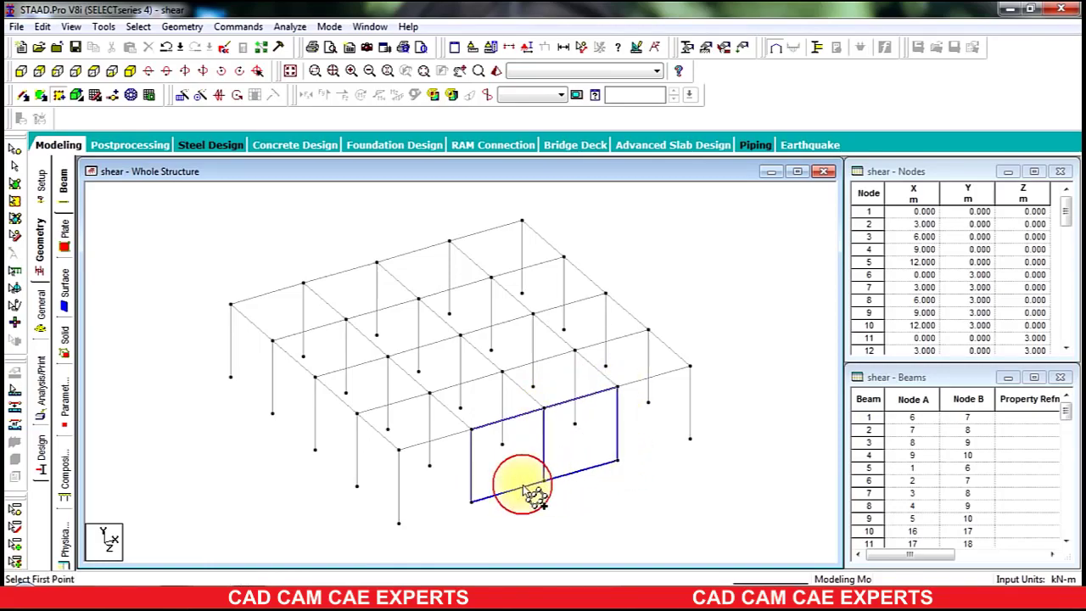
- Add a wall surface on the X = 0 side face, between the columns at Z = 6 m and Z = 9 m
{"action": "left_click", "coordinate": [357, 486]}
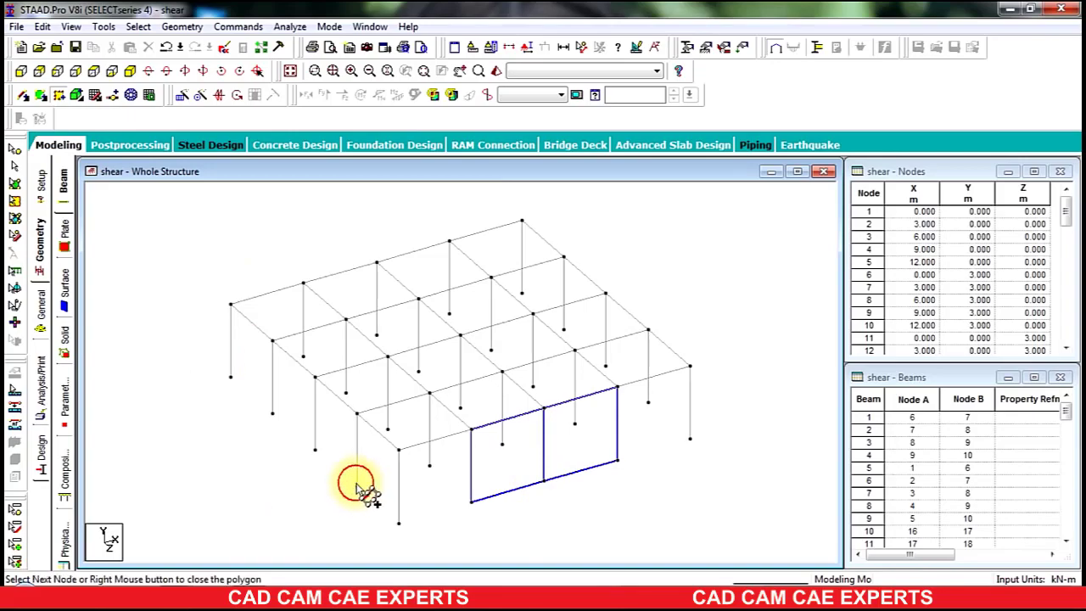
{"action": "left_click", "coordinate": [320, 391]}
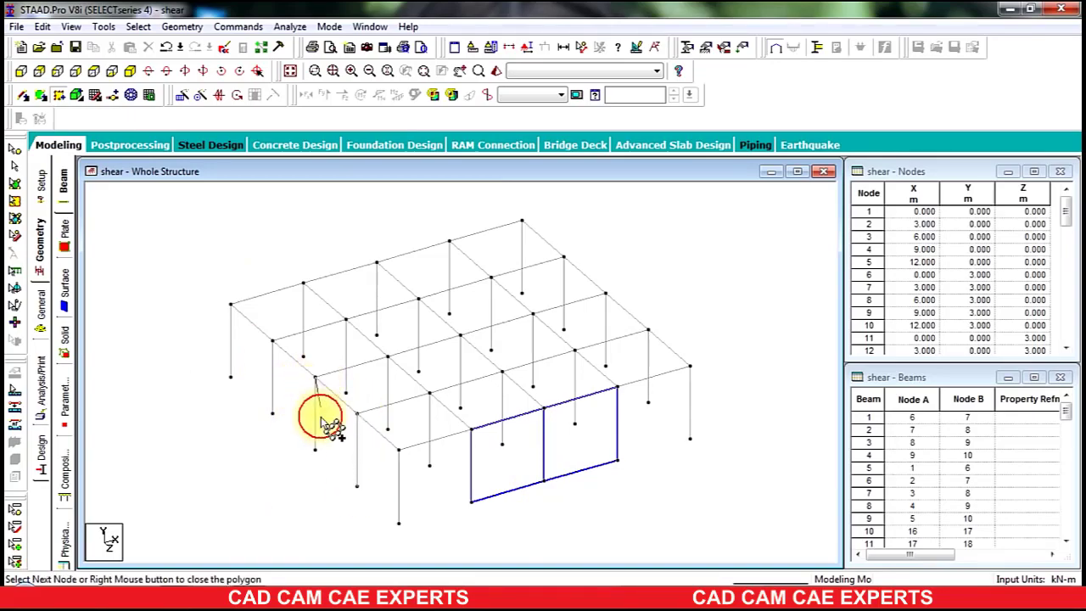
{"action": "left_click", "coordinate": [317, 452]}
{"action": "left_click", "coordinate": [357, 485]}
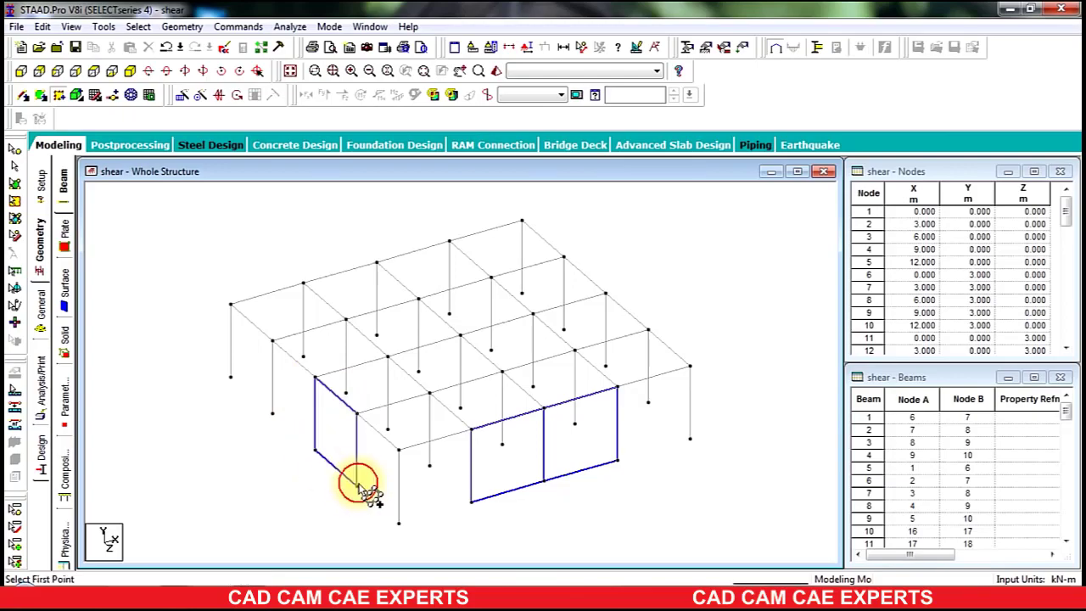
- Add a wall surface on the X = 0 side face, between the columns at Z = 3 m and Z = 6 m
{"action": "left_click", "coordinate": [315, 451]}
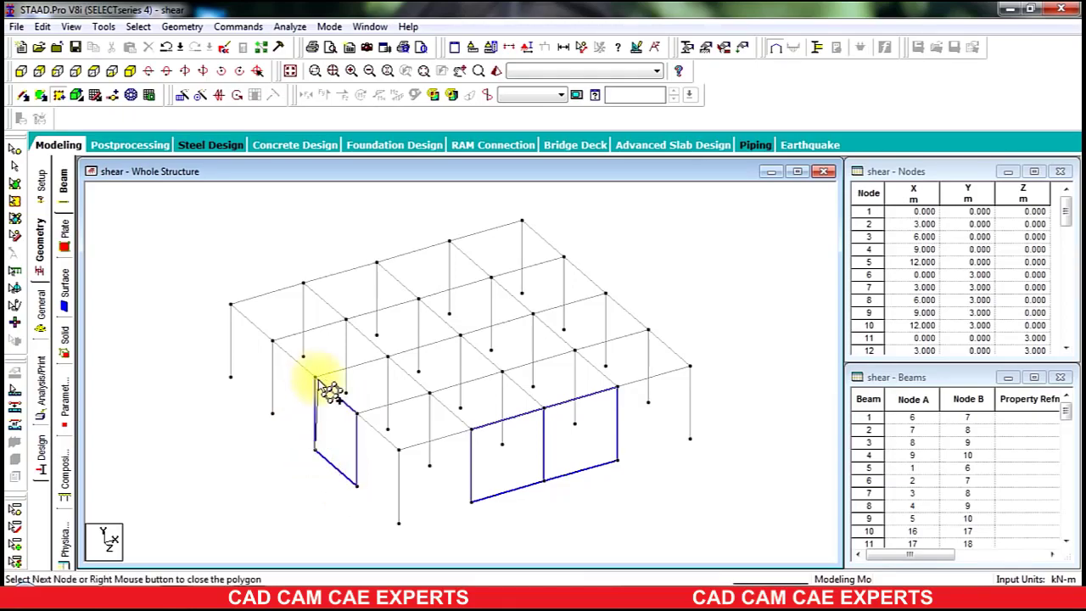
{"action": "left_click", "coordinate": [272, 341]}
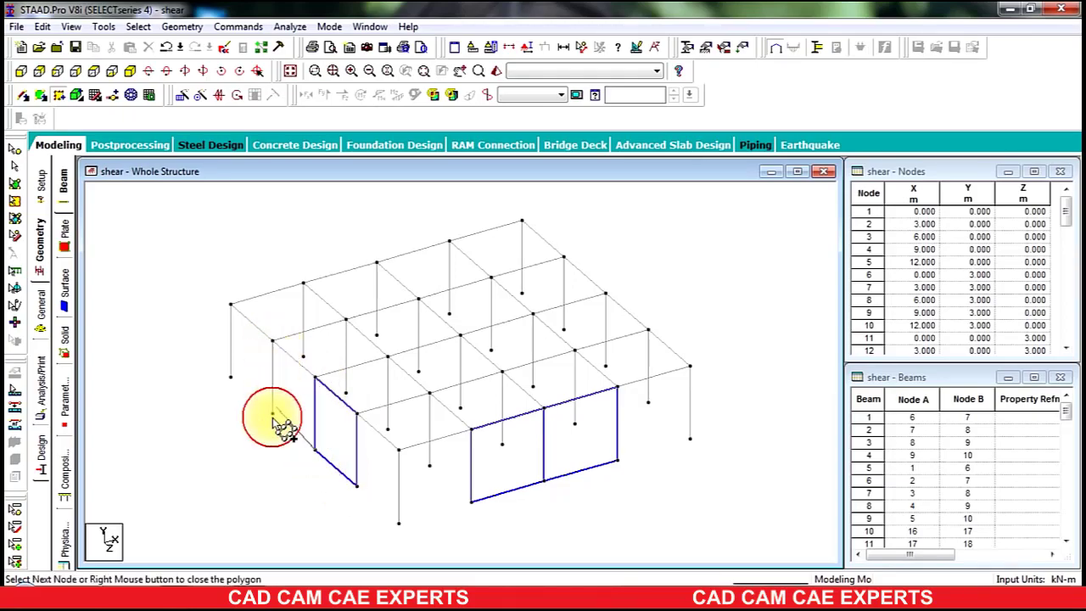
{"action": "left_click", "coordinate": [272, 413]}
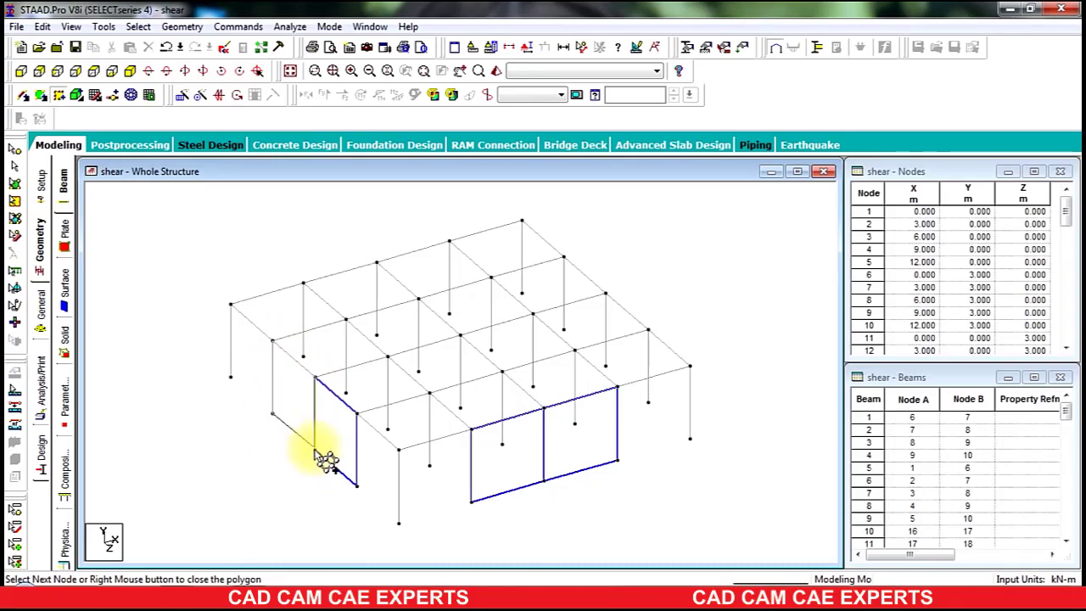
{"action": "left_click", "coordinate": [315, 450]}
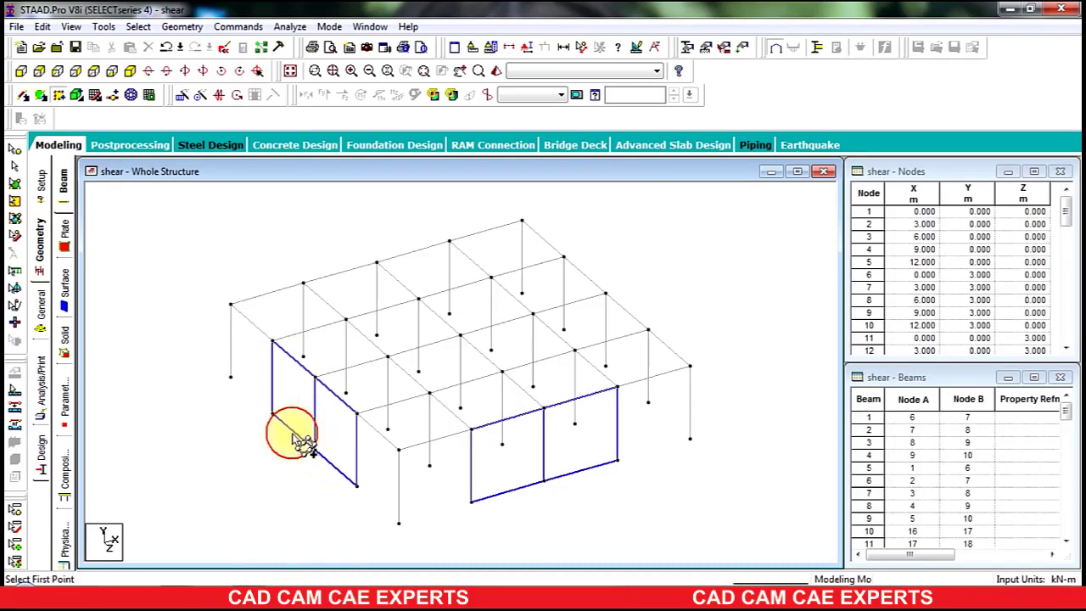
- Add a wall surface on the rear face at Z = 0, between the columns at X = 3 m and X = 6 m
{"action": "left_click", "coordinate": [303, 357]}
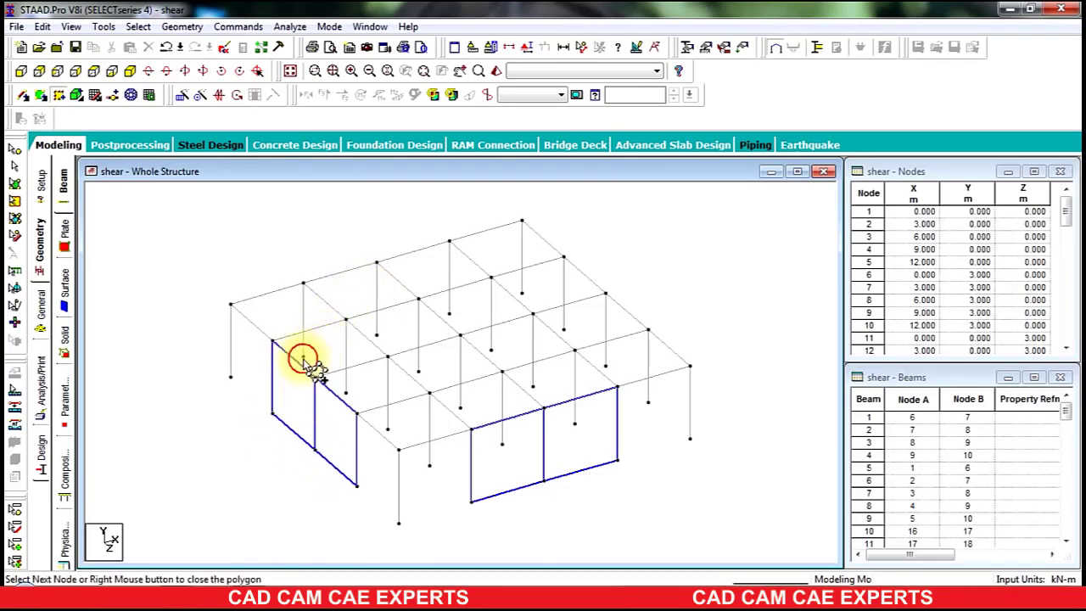
{"action": "left_click", "coordinate": [303, 283]}
{"action": "left_click", "coordinate": [377, 263]}
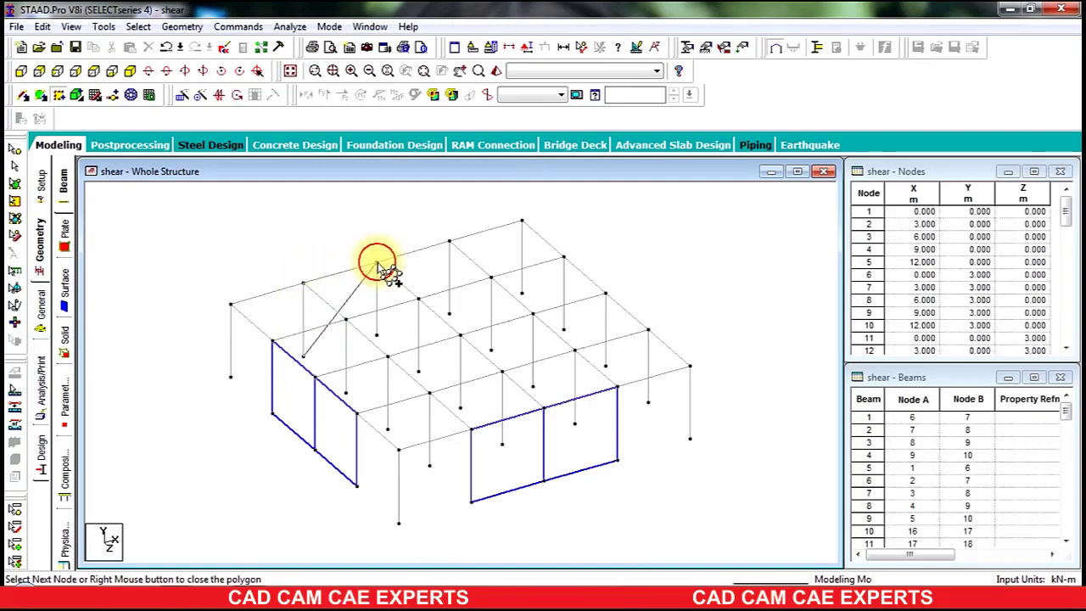
{"action": "left_click", "coordinate": [376, 336]}
{"action": "left_click", "coordinate": [303, 357]}
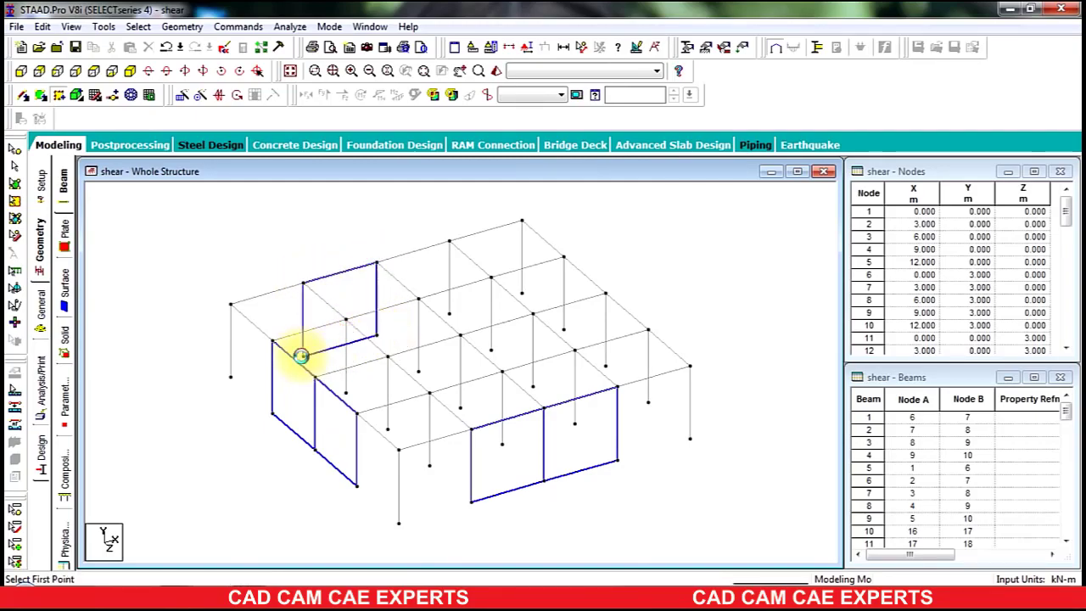
- Add a wall surface on the rear face at Z = 0, between the columns at X = 6 m and X = 9 m
{"action": "left_click", "coordinate": [378, 336]}
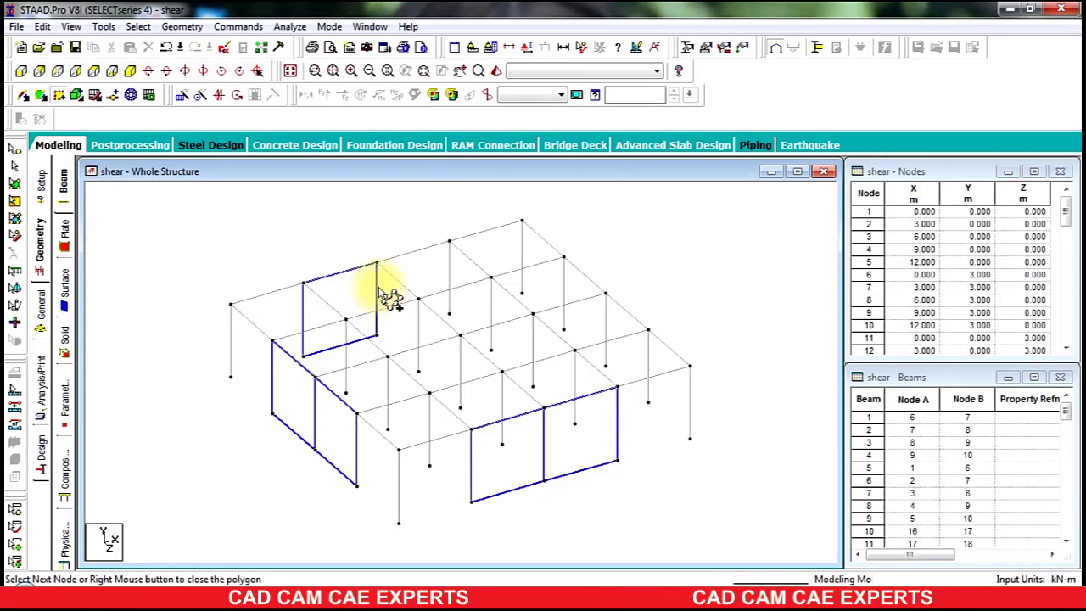
{"action": "left_click", "coordinate": [451, 245]}
{"action": "left_click", "coordinate": [450, 314]}
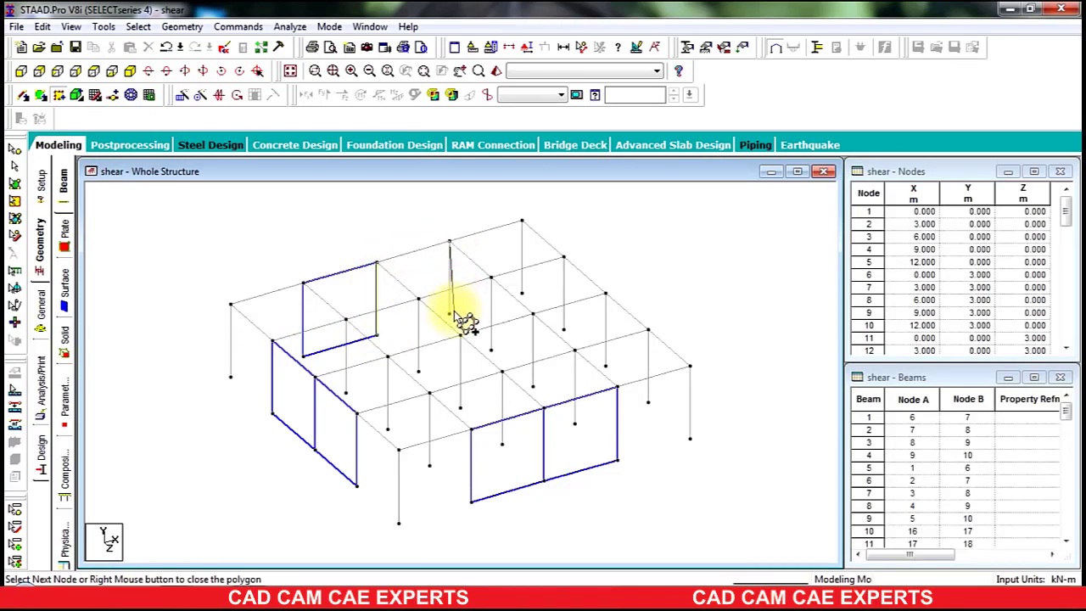
{"action": "left_click", "coordinate": [376, 337]}
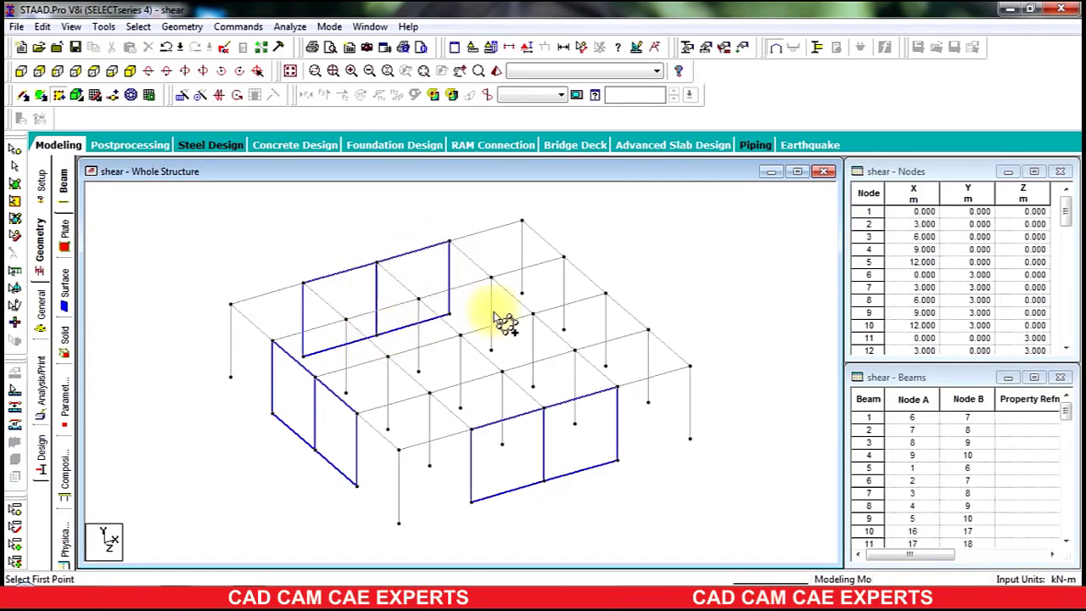
- Add a wall surface on the X = 12 m side face, between the columns at Z = 3 m and Z = 6 m
{"action": "left_click", "coordinate": [563, 331]}
{"action": "left_click", "coordinate": [564, 257]}
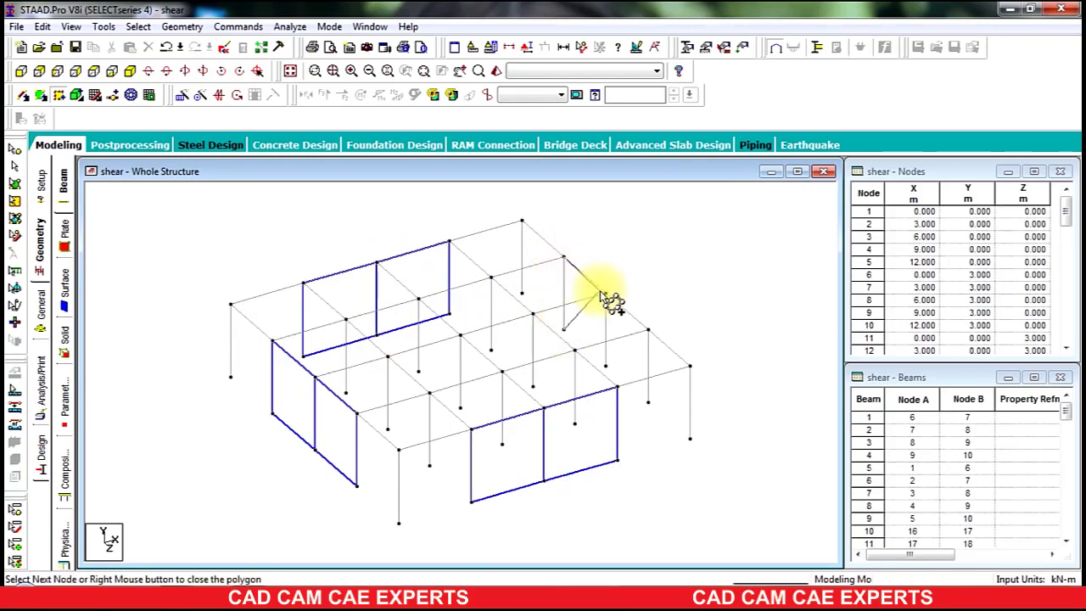
{"action": "left_click", "coordinate": [605, 294]}
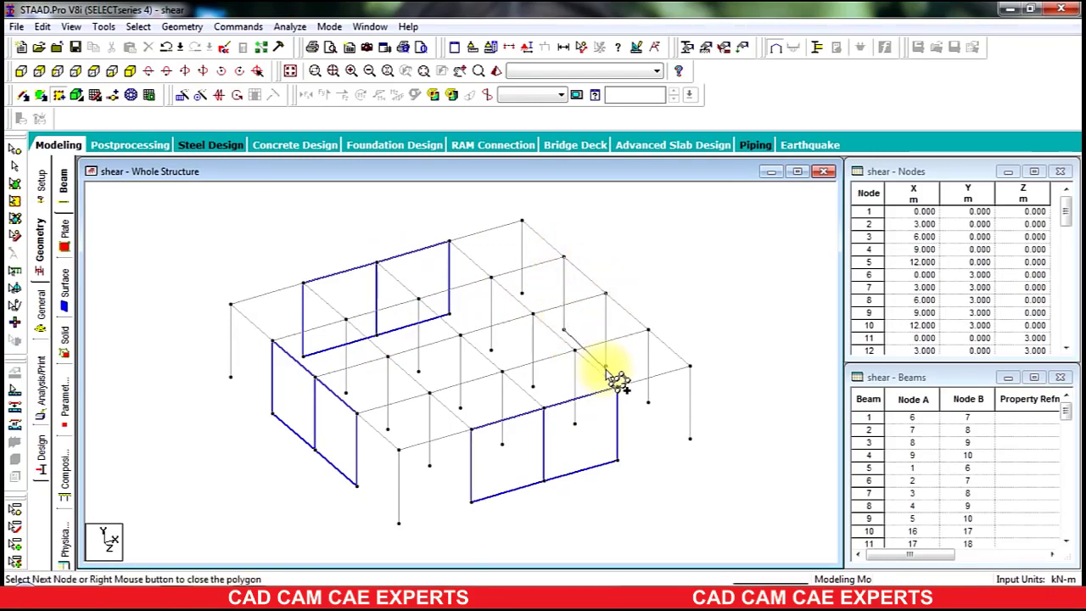
{"action": "left_click", "coordinate": [605, 367]}
{"action": "left_click", "coordinate": [564, 330]}
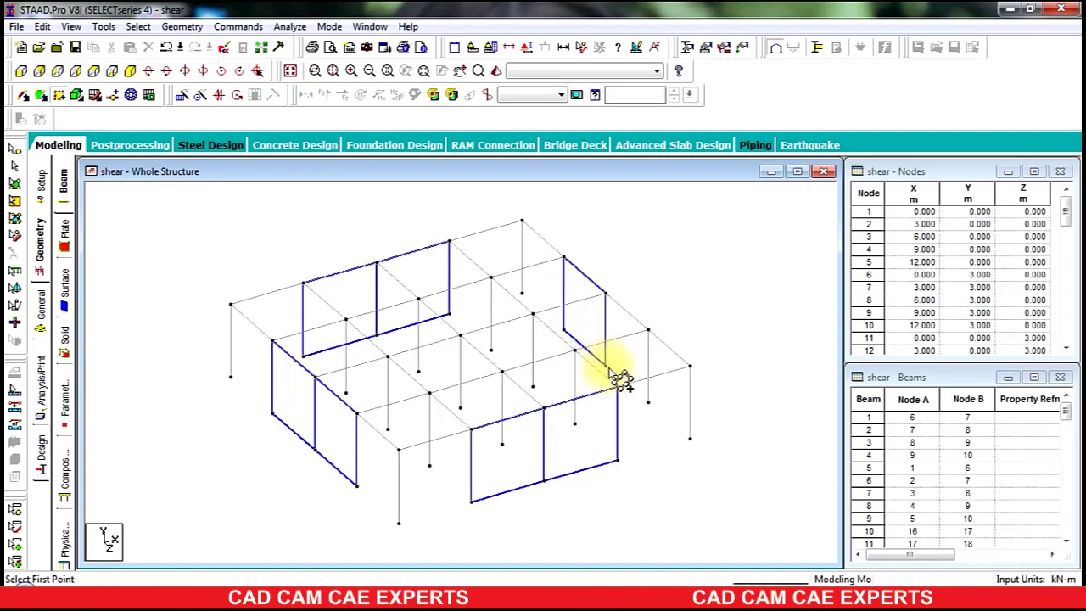
- Add a wall surface on the X = 12 m side face, between the columns at Z = 6 m and Z = 9 m
{"action": "left_click", "coordinate": [606, 367]}
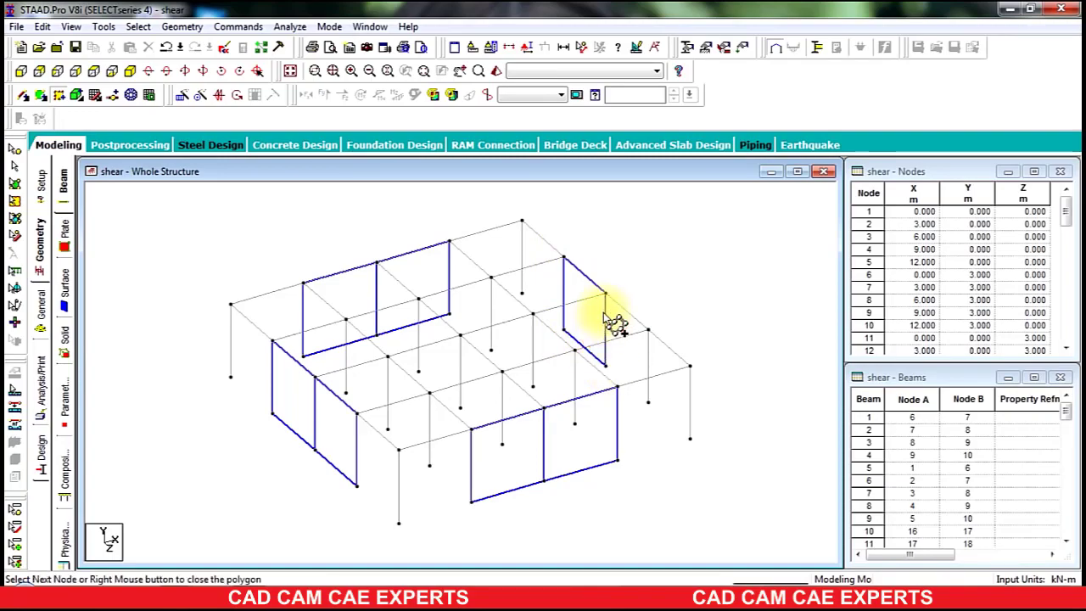
{"action": "left_click", "coordinate": [648, 330]}
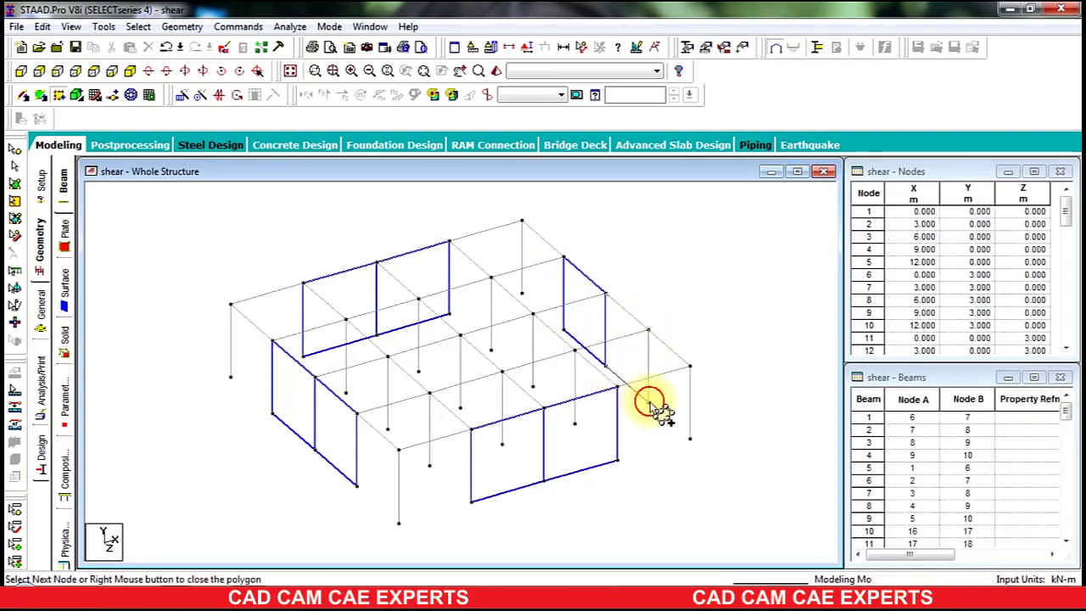
{"action": "left_click", "coordinate": [606, 367]}
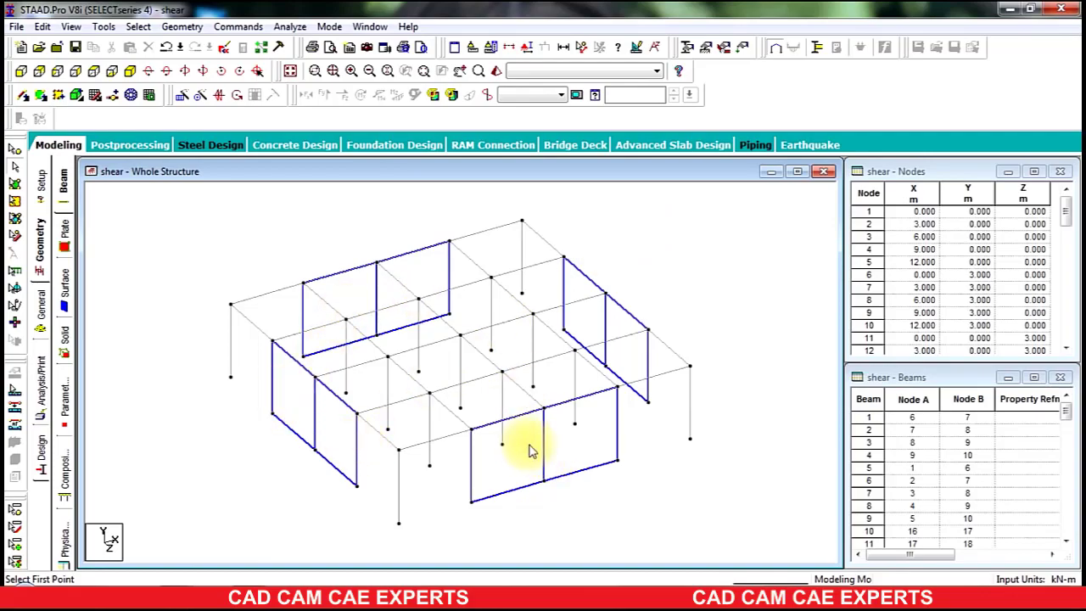
{"action": "left_click", "coordinate": [222, 264]}
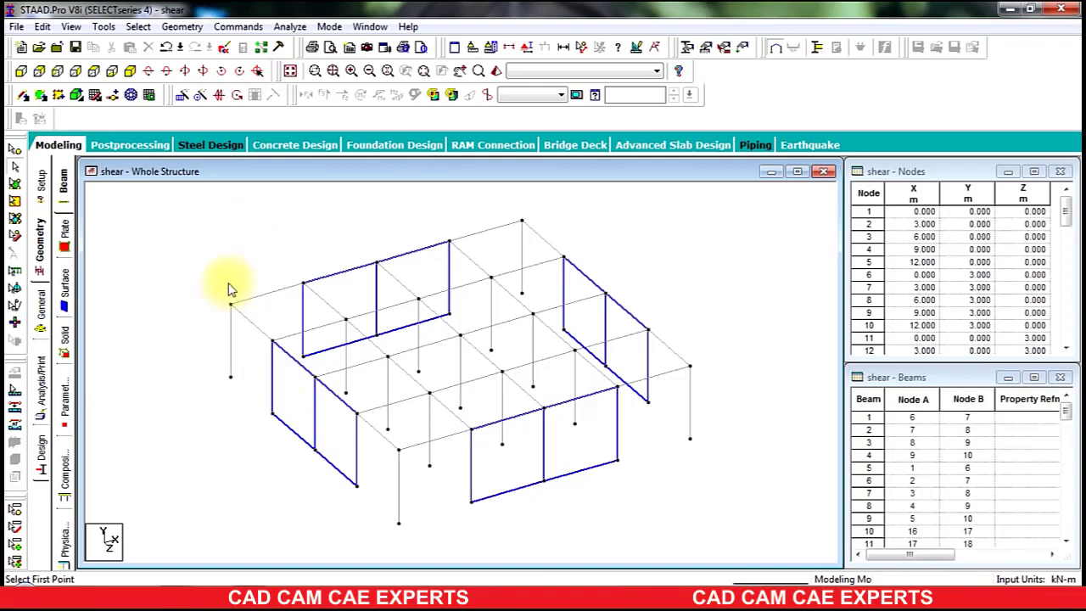
{"action": "left_click", "coordinate": [164, 244]}
- Define a rectangular concrete section with YD 0.4 m and ZD 0.3 m
{"action": "left_click", "coordinate": [40, 310]}
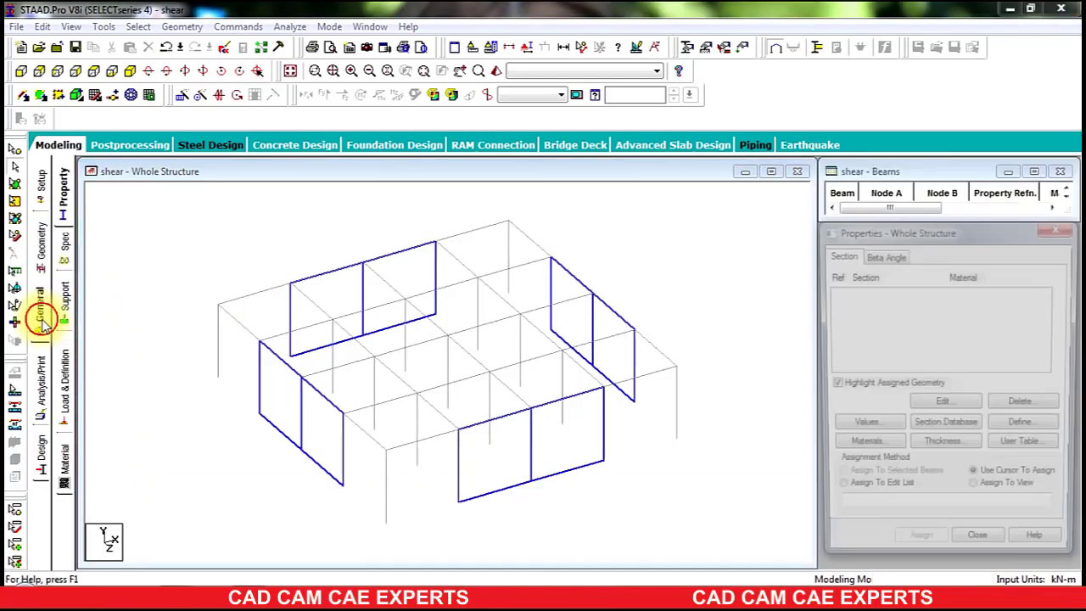
{"action": "left_click", "coordinate": [1028, 428]}
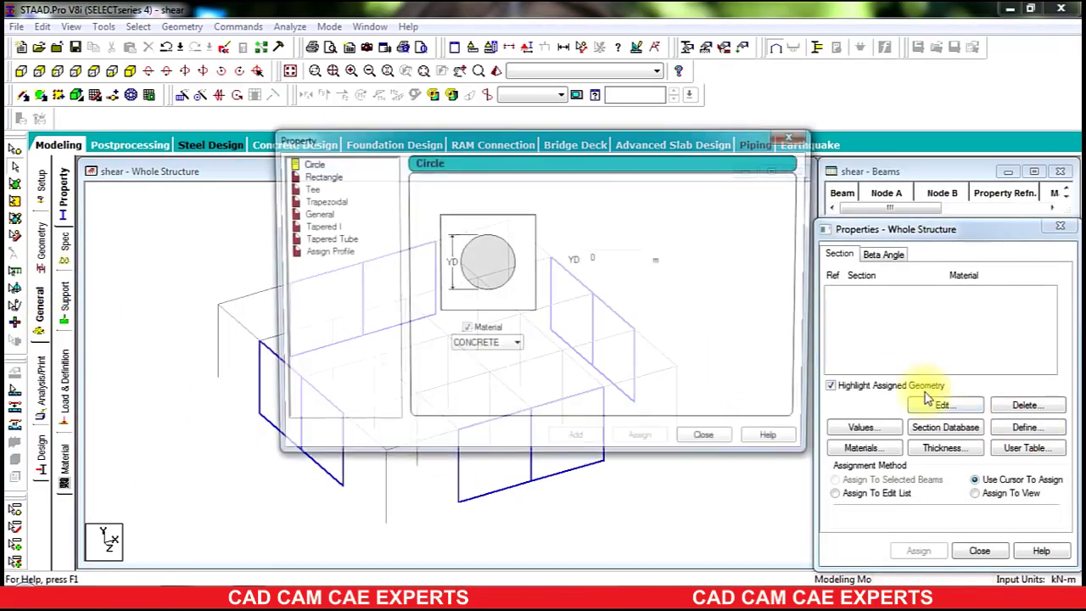
{"action": "left_click", "coordinate": [316, 176]}
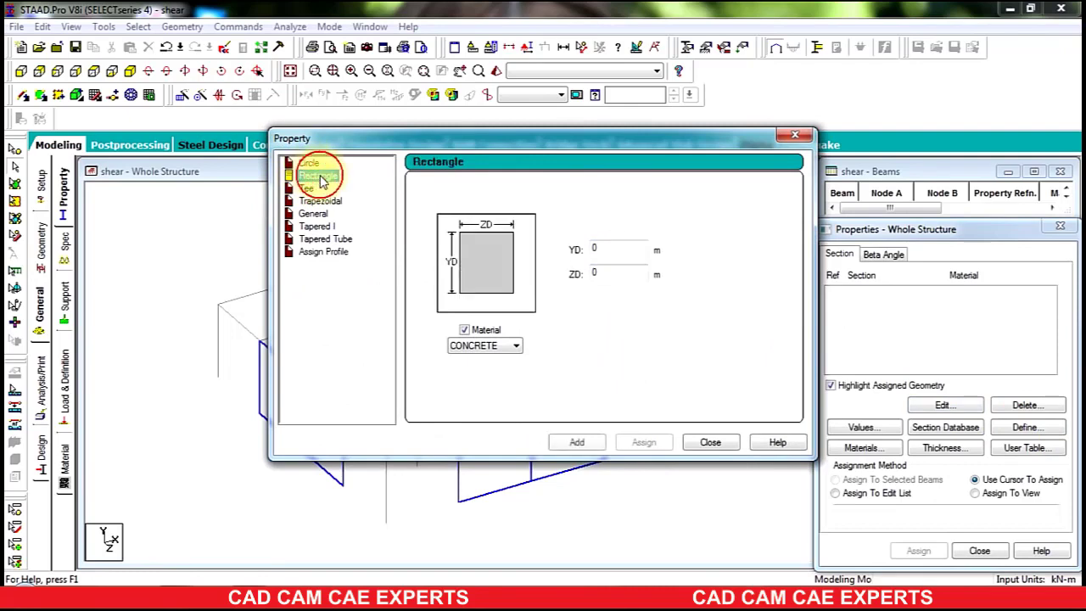
{"action": "left_click", "coordinate": [615, 252]}
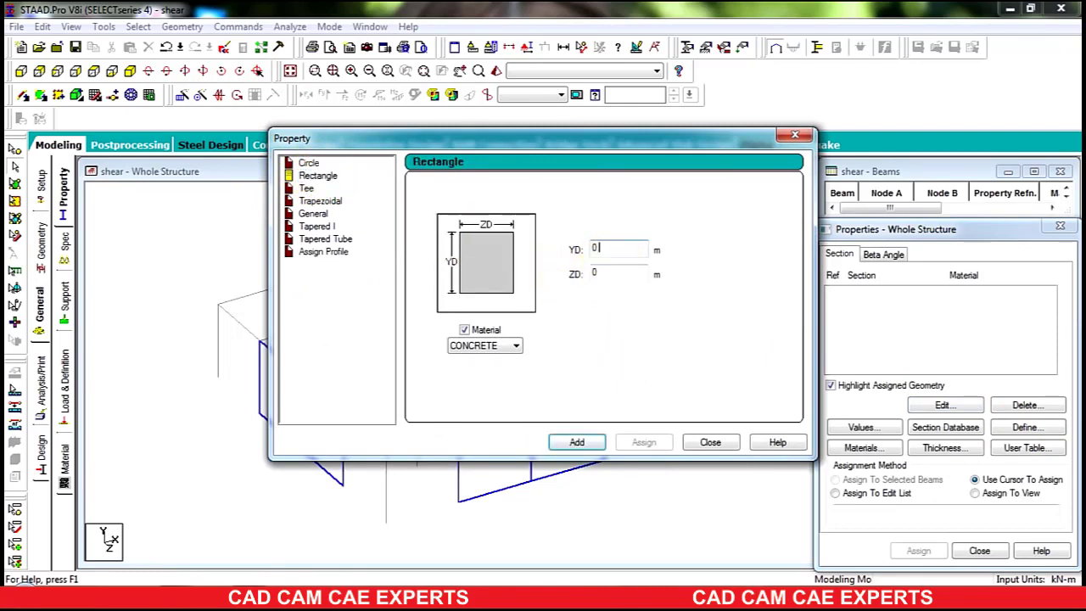
{"action": "type", "text": ".4.3"}
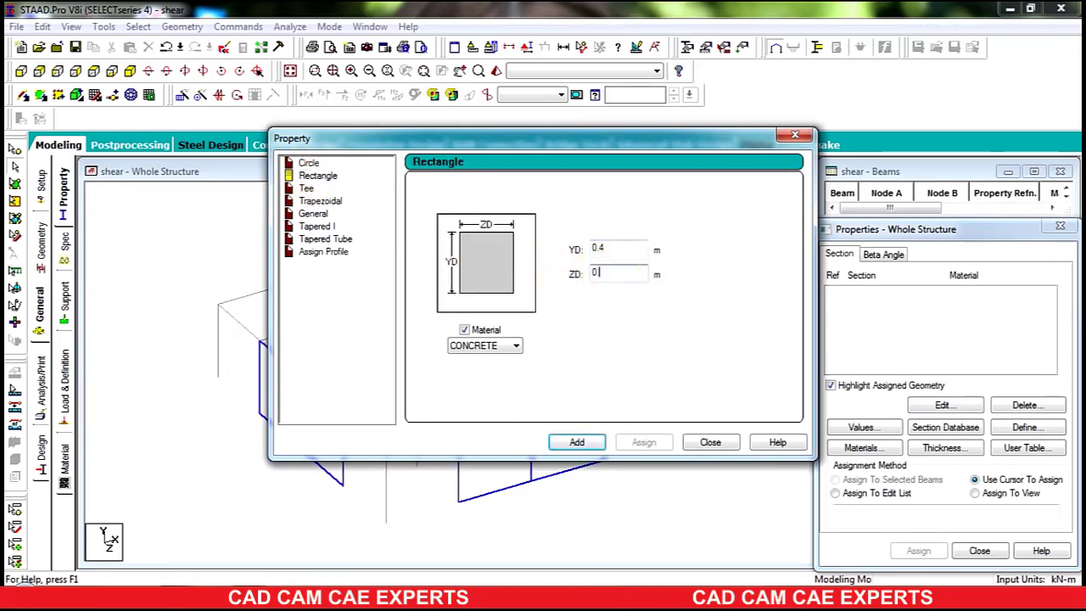
{"action": "left_click", "coordinate": [582, 444]}
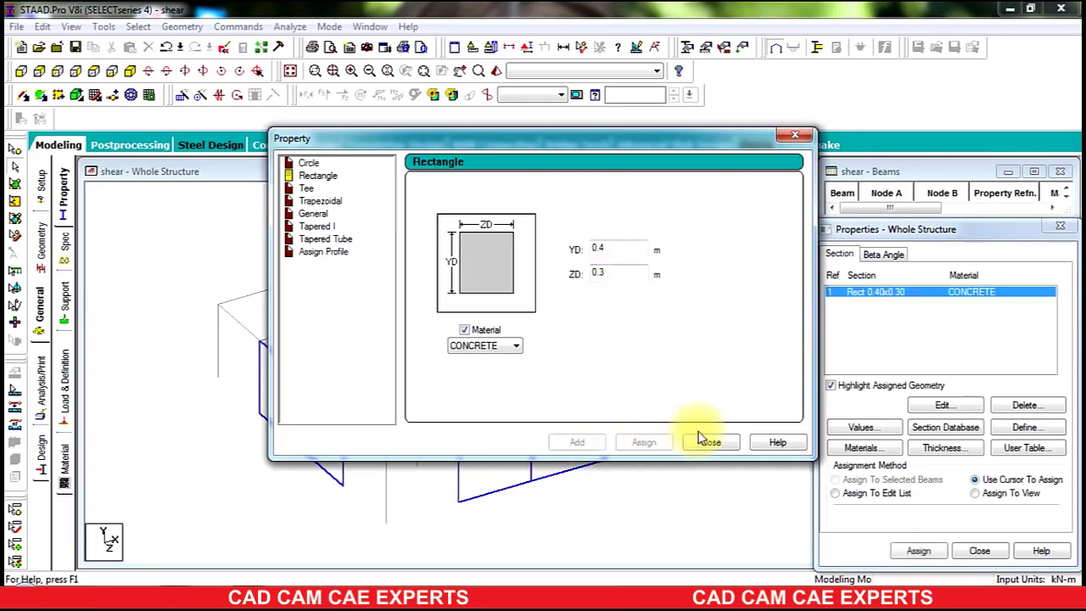
{"action": "left_click", "coordinate": [709, 442]}
- Define a concrete surface thickness of 0.2 m for the walls
{"action": "left_click", "coordinate": [952, 456]}
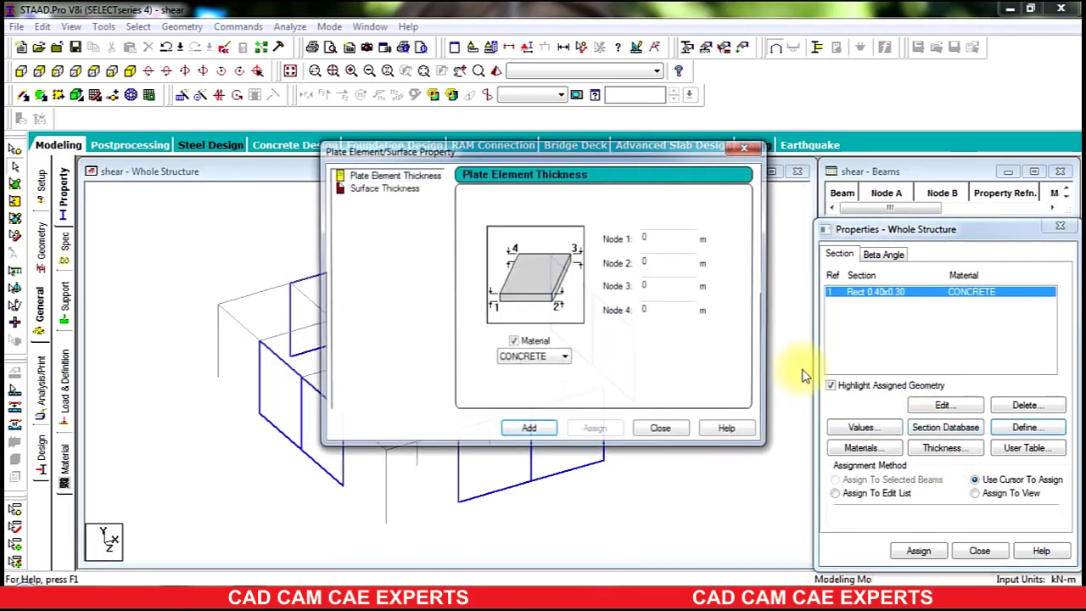
{"action": "left_click", "coordinate": [383, 187]}
{"action": "left_click", "coordinate": [664, 239]}
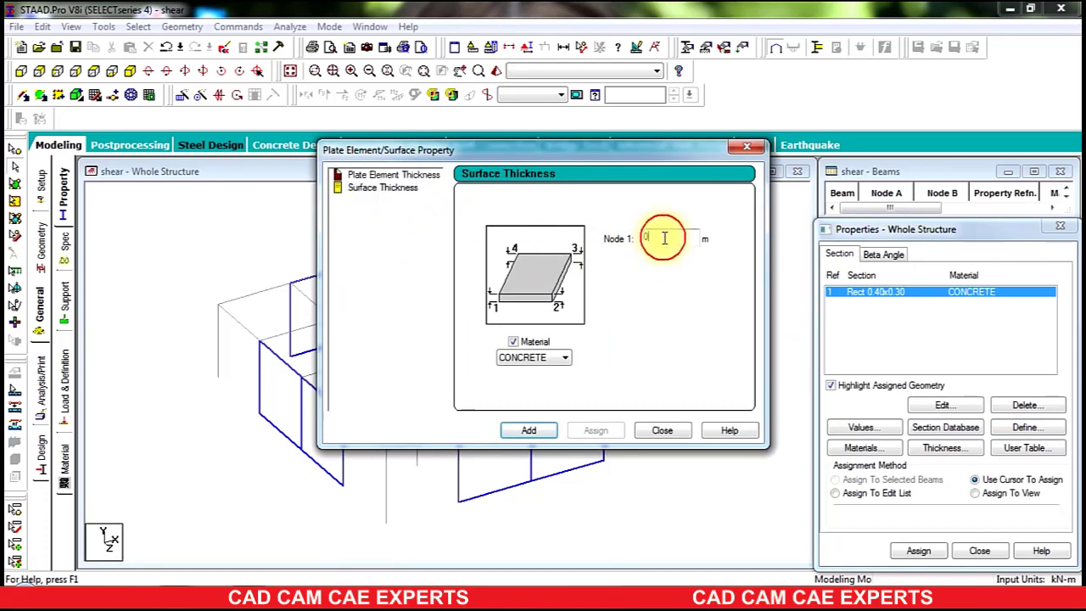
{"action": "type", "text": ".2"}
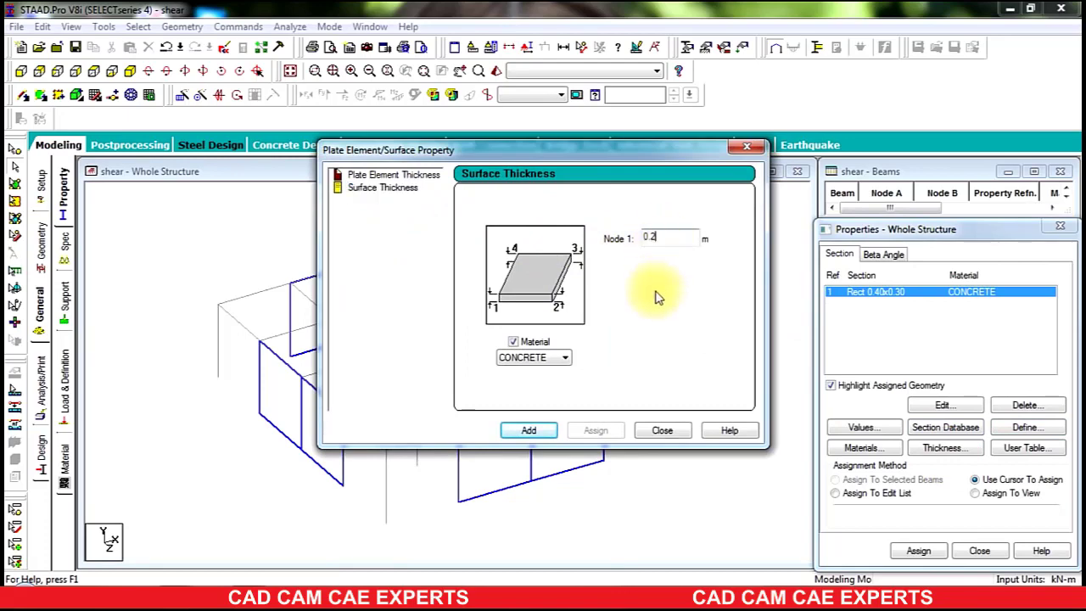
{"action": "left_click", "coordinate": [528, 430]}
{"action": "left_click", "coordinate": [661, 430]}
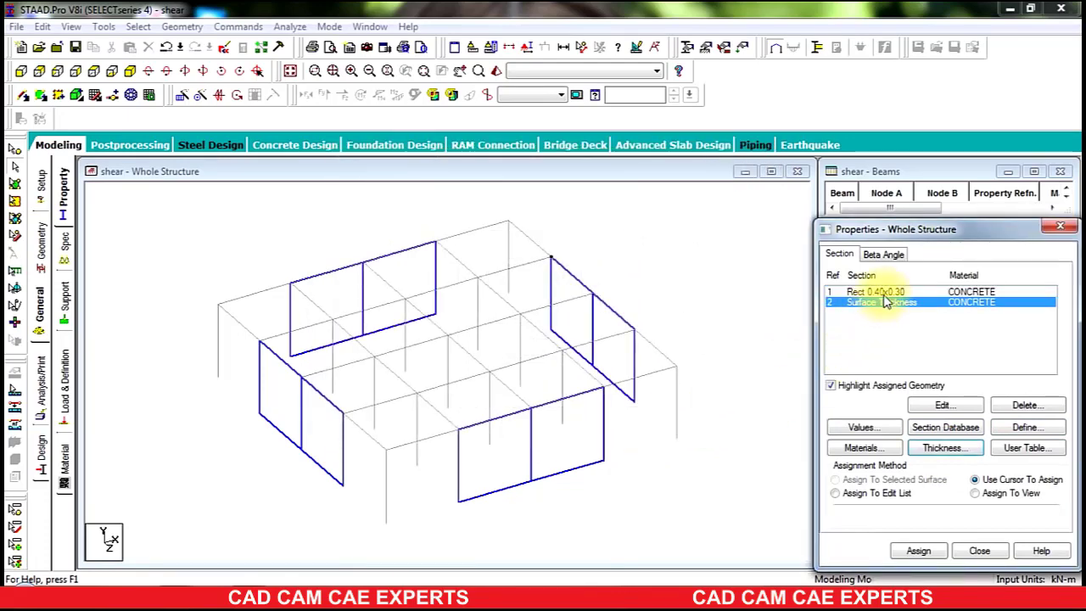
- Assign the Rect 0.40x0.30 section to all beams and columns of the frame
{"action": "left_click", "coordinate": [882, 293]}
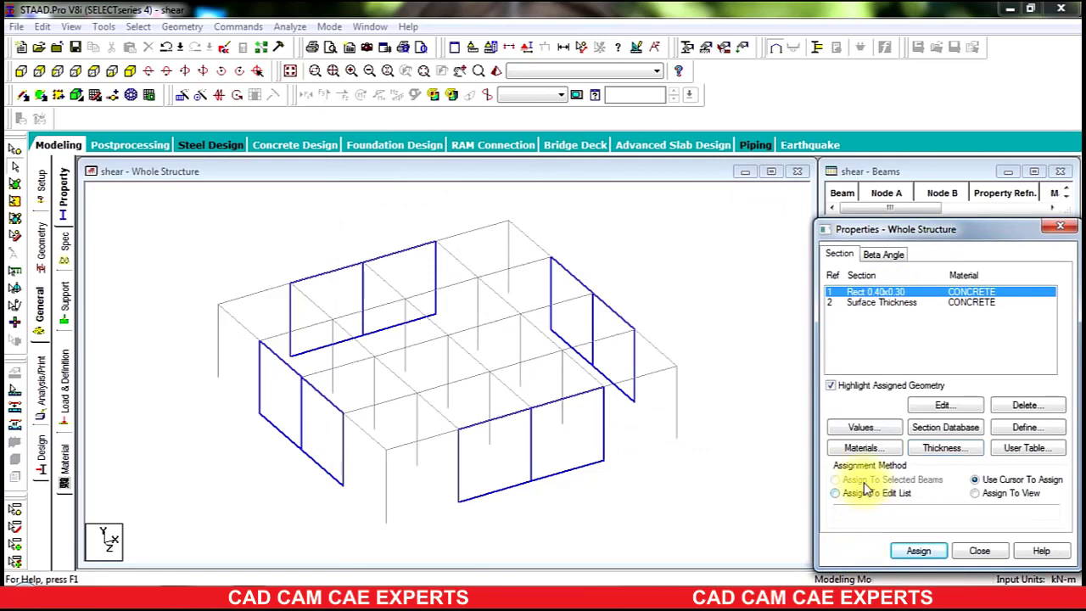
{"action": "left_click_drag", "start_coordinate": [727, 193], "coordinate": [106, 580]}
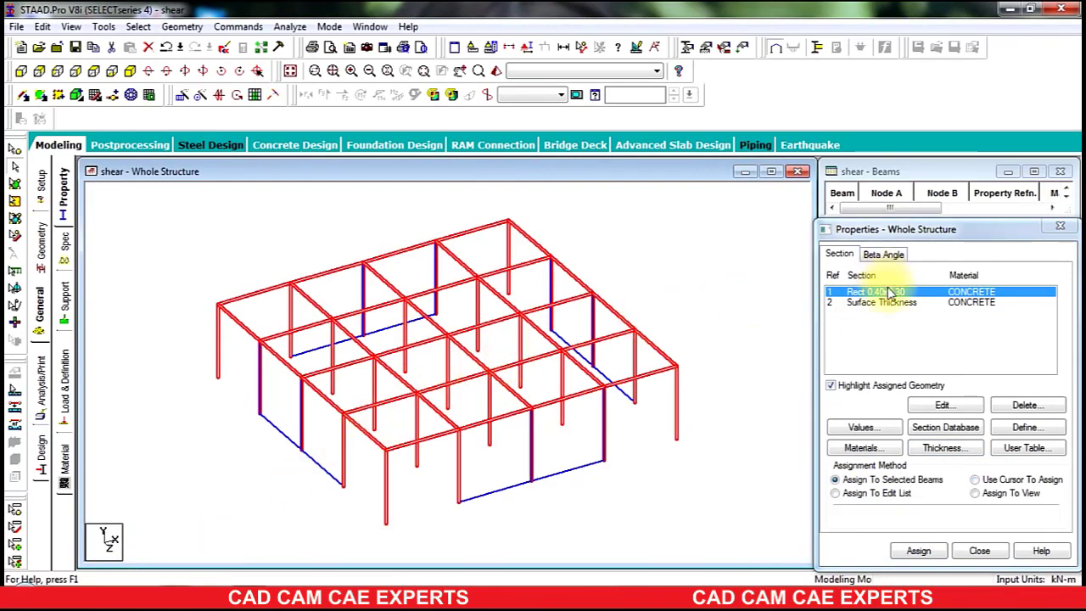
{"action": "left_click", "coordinate": [918, 551]}
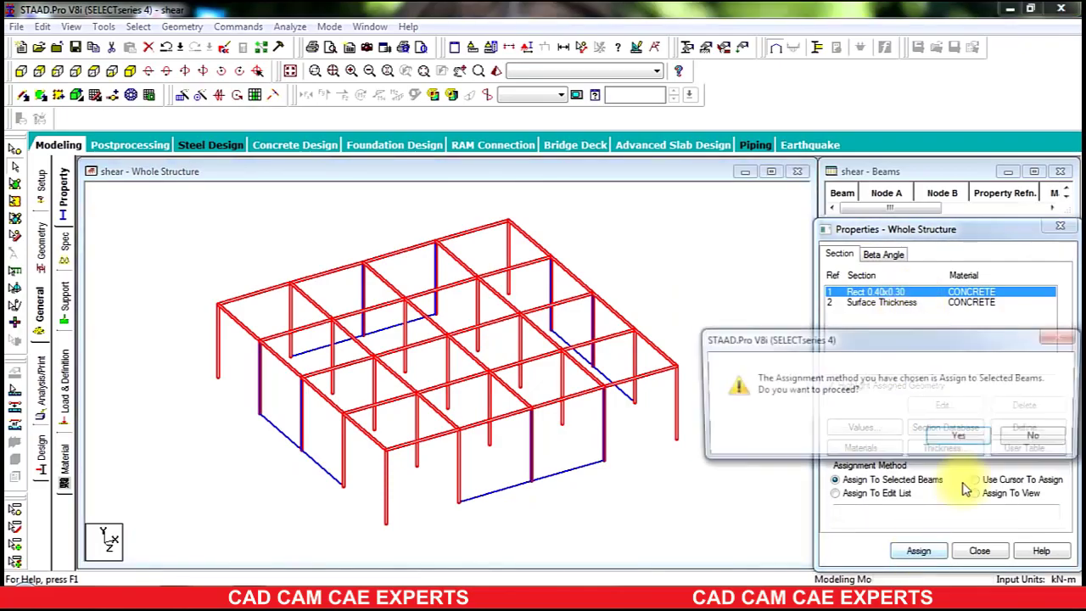
{"action": "left_click", "coordinate": [984, 437]}
- Assign the surface thickness to all wall surfaces in the view, then clear the selection
{"action": "left_click", "coordinate": [914, 303]}
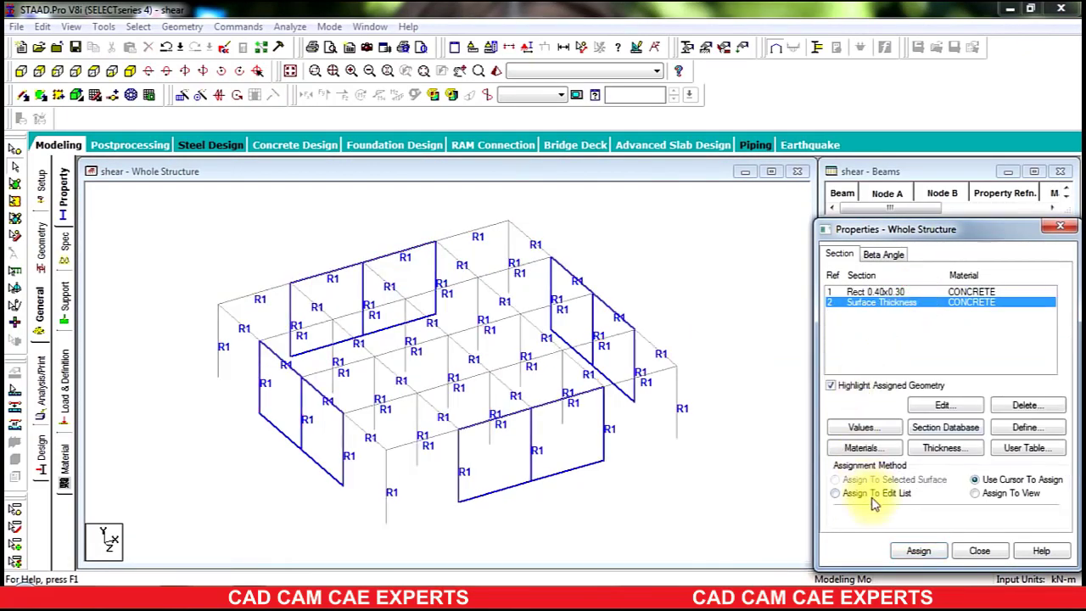
{"action": "left_click", "coordinate": [975, 493]}
{"action": "left_click", "coordinate": [918, 550]}
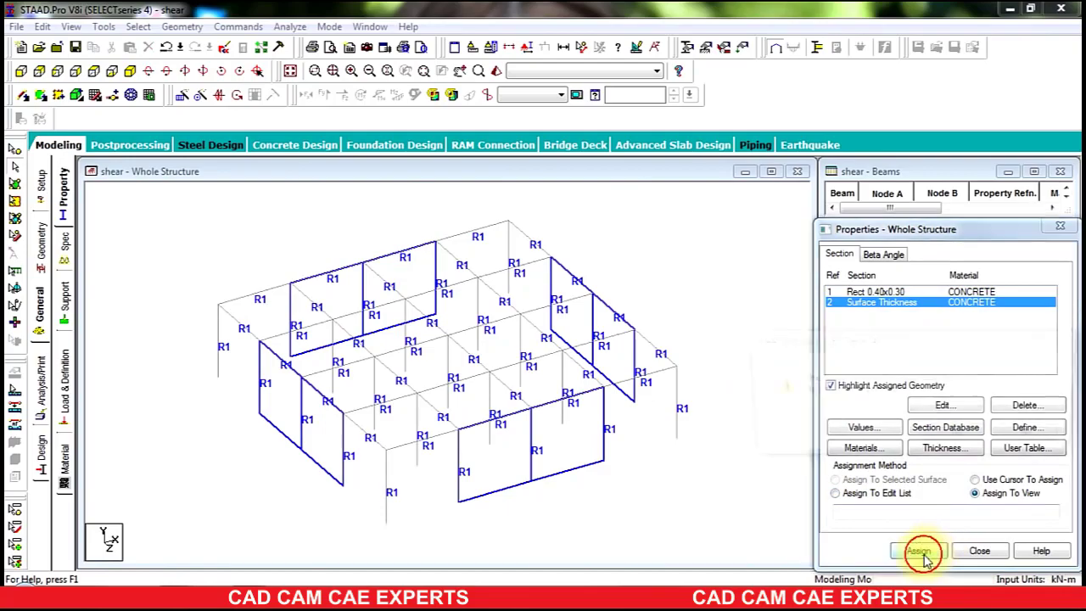
{"action": "left_click", "coordinate": [960, 438]}
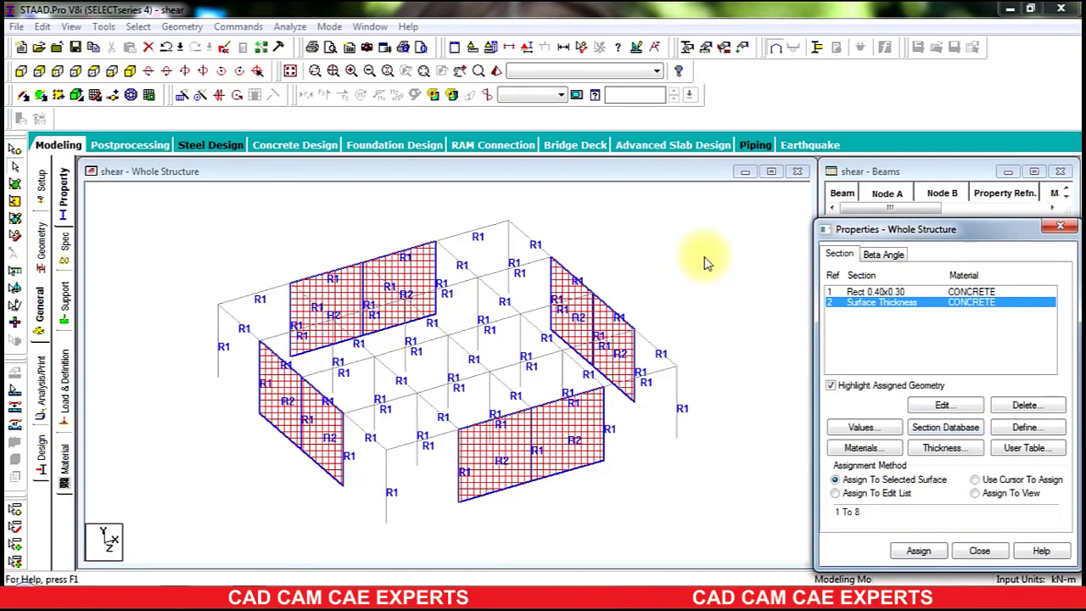
{"action": "left_click", "coordinate": [703, 256]}
- Show the structure in a 3D rendering and rotate it to inspect the members and shear walls
{"action": "right_click", "coordinate": [710, 253]}
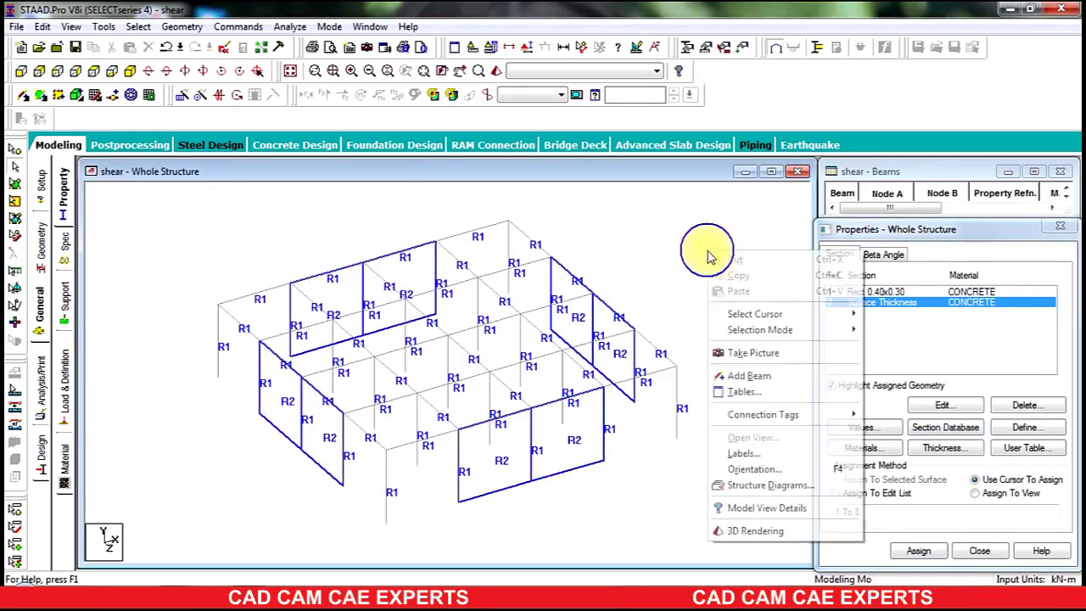
{"action": "left_click", "coordinate": [744, 528]}
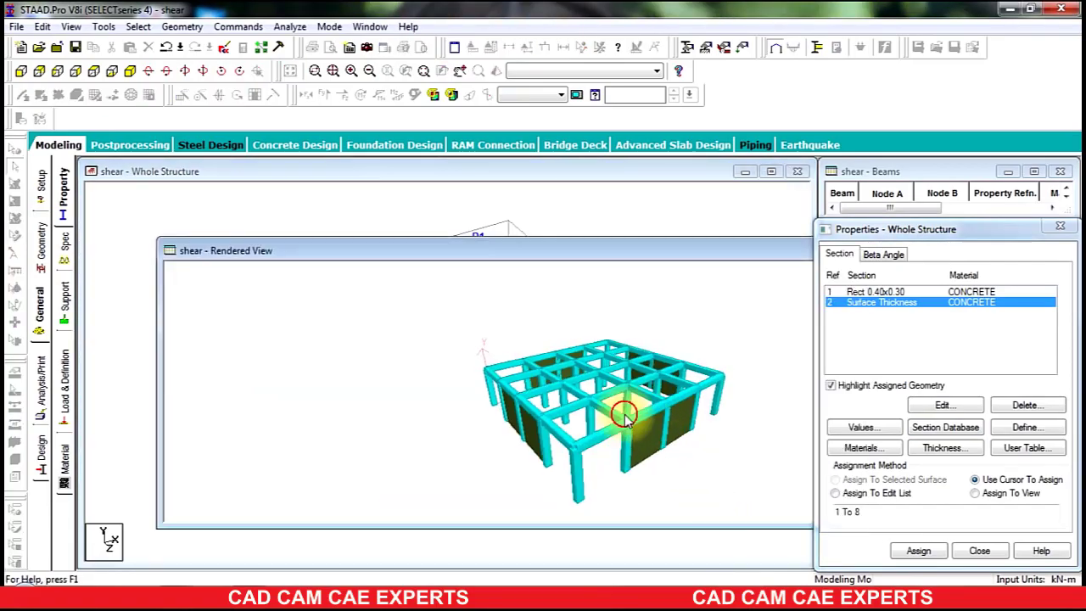
{"action": "left_click_drag", "start_coordinate": [623, 413], "coordinate": [596, 321]}
{"action": "left_click_drag", "start_coordinate": [640, 360], "coordinate": [529, 340]}
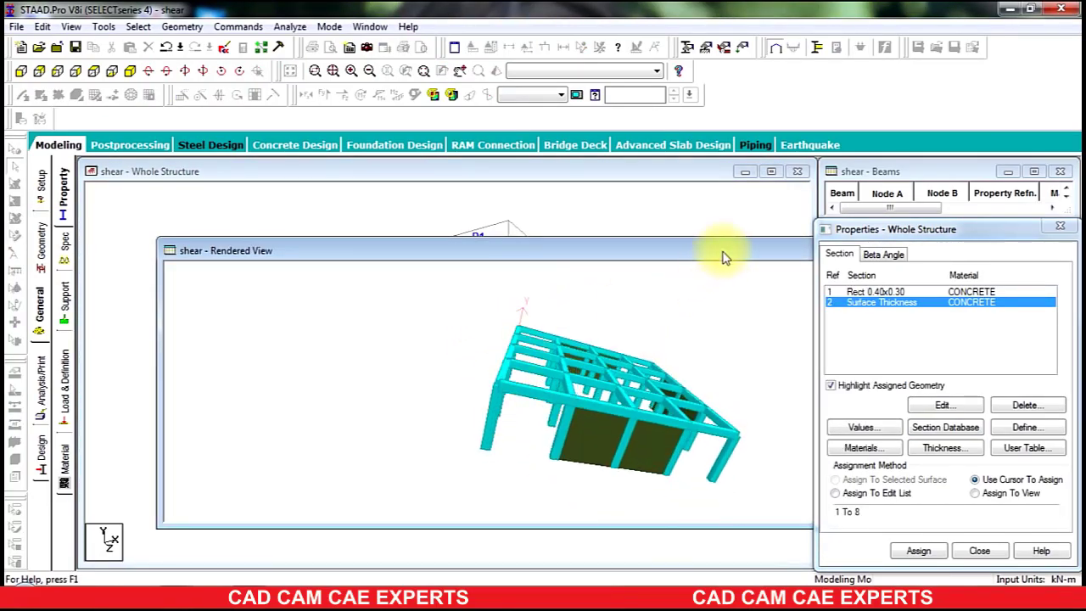
{"action": "left_click_drag", "start_coordinate": [722, 250], "coordinate": [527, 255]}
{"action": "left_click", "coordinate": [591, 220]}
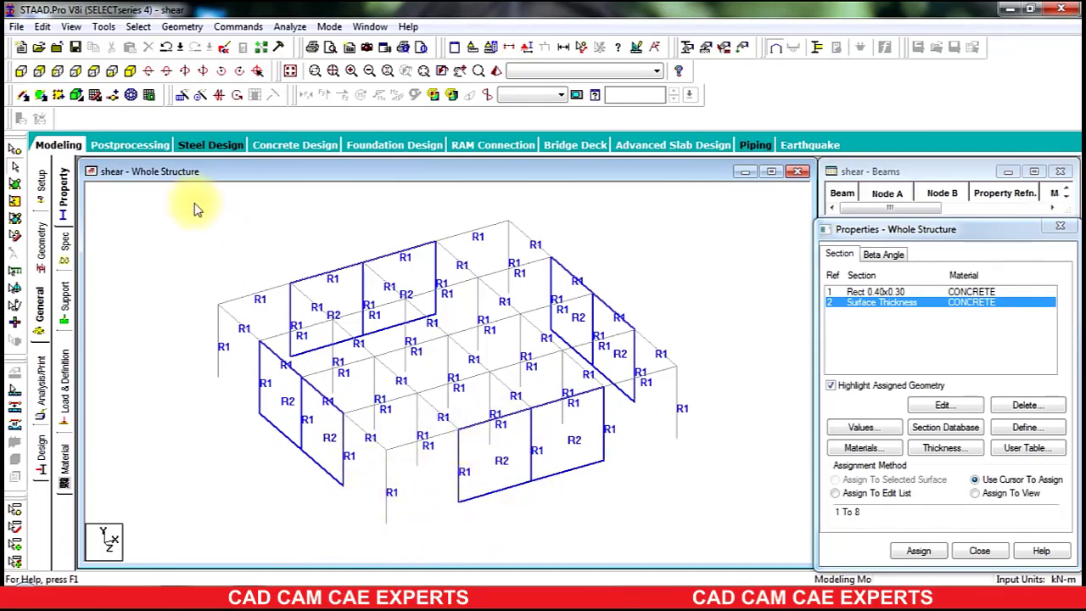
- Cut a square opening about 0.9 x 0.9 m, from x = 3.9 to 4.8 m, in the upper half of the first front wall surface
{"action": "left_click", "coordinate": [149, 99]}
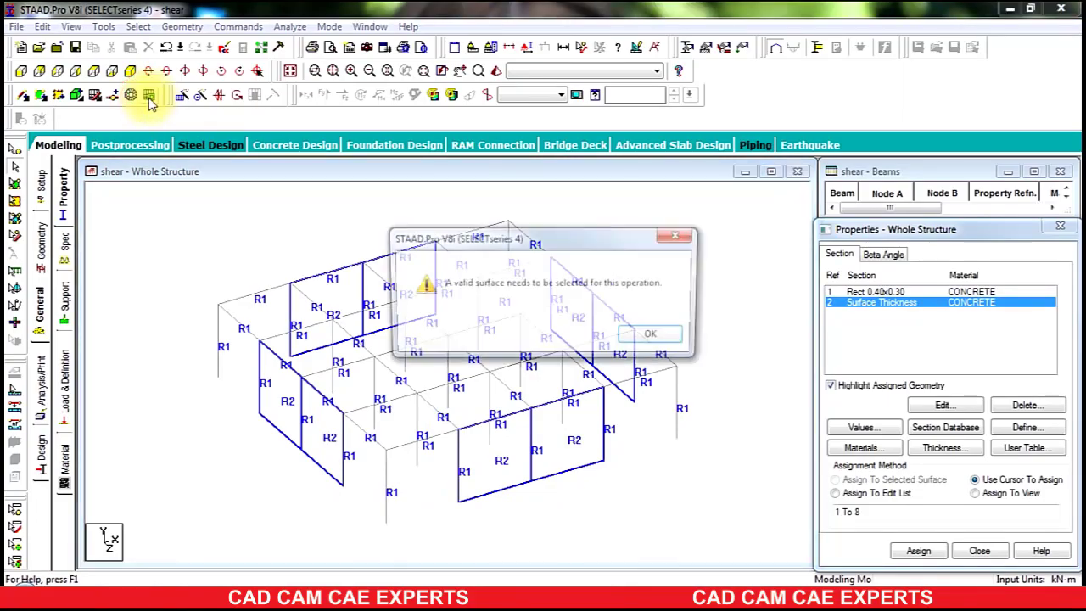
{"action": "left_click", "coordinate": [644, 337]}
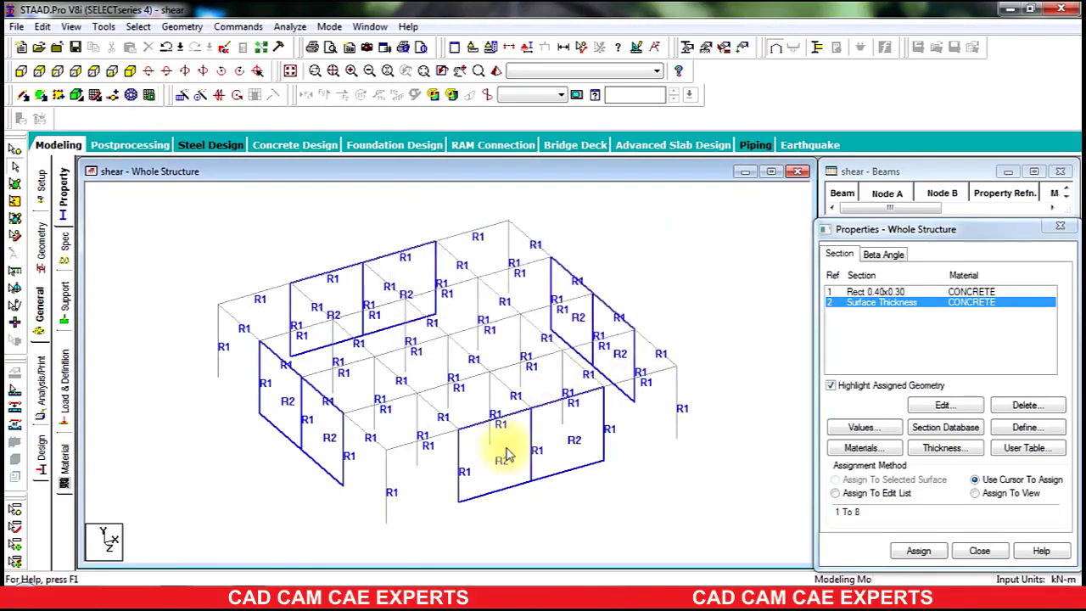
{"action": "left_click", "coordinate": [14, 201]}
{"action": "left_click", "coordinate": [504, 461]}
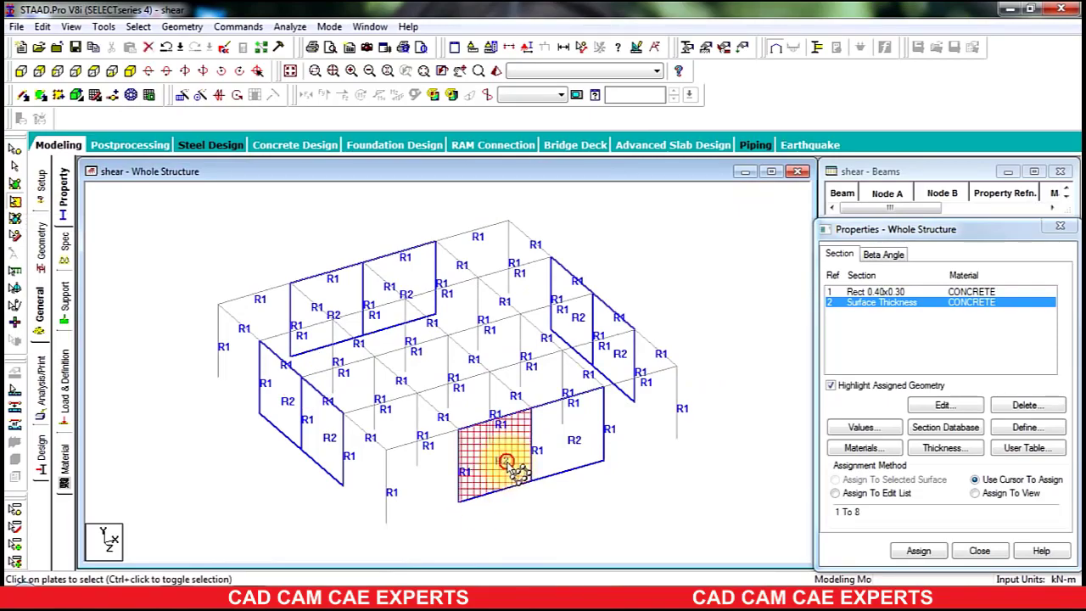
{"action": "left_click", "coordinate": [150, 99]}
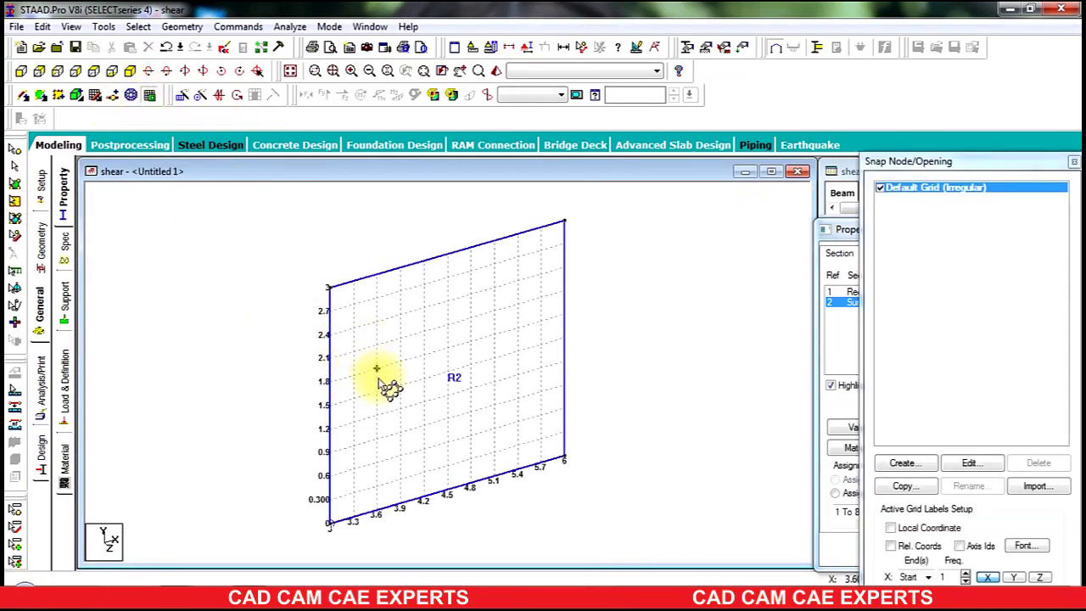
{"action": "left_click", "coordinate": [423, 310]}
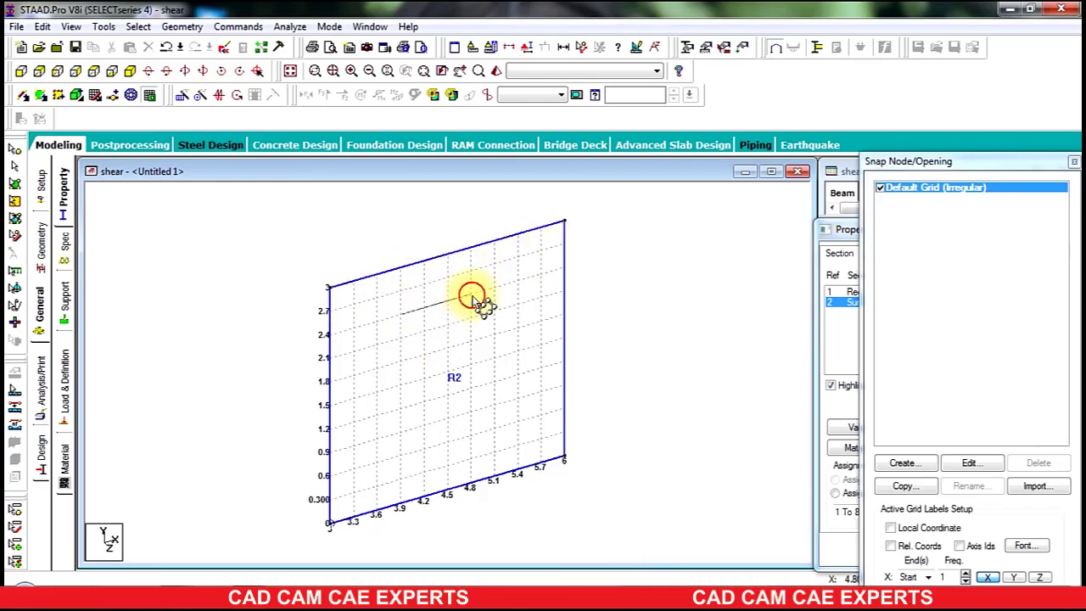
{"action": "left_click", "coordinate": [471, 295]}
{"action": "left_click", "coordinate": [472, 368]}
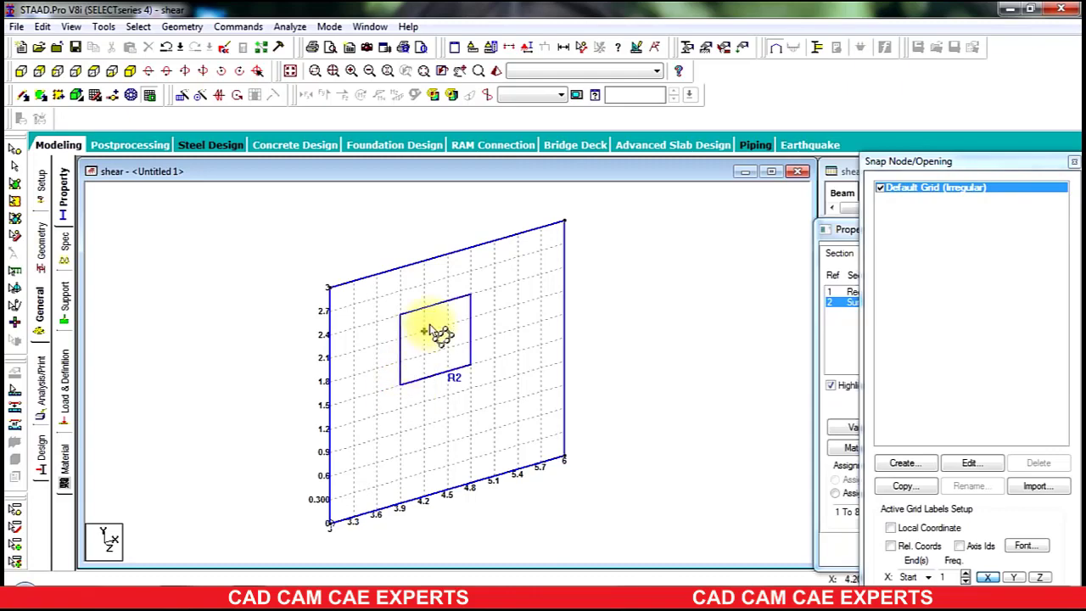
{"action": "key", "text": "F4"}
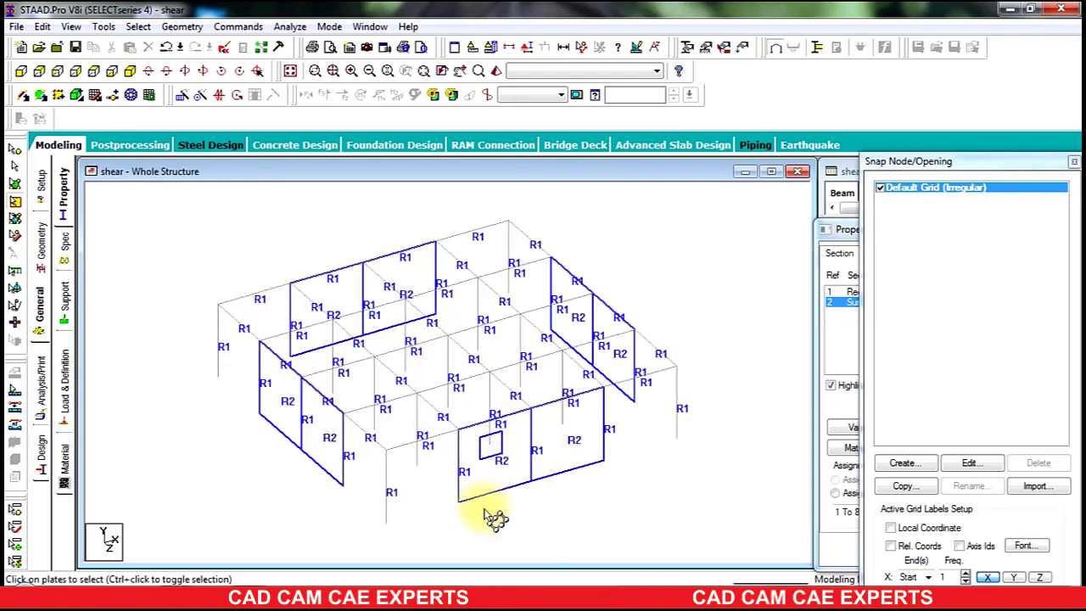
- Show the structure in a 3D rendering and inspect the opening in the front shear wall up close
{"action": "right_click", "coordinate": [629, 269]}
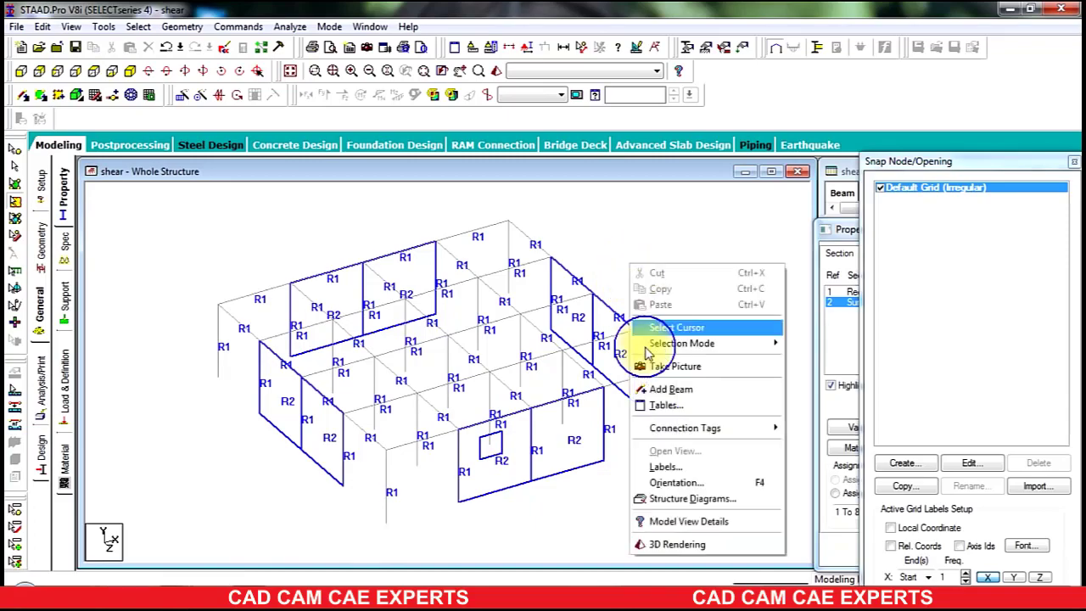
{"action": "left_click", "coordinate": [684, 544]}
{"action": "left_click_drag", "start_coordinate": [675, 499], "coordinate": [620, 456]}
{"action": "scroll", "coordinate": [620, 451], "scroll_direction": "up", "scroll_amount": 9}
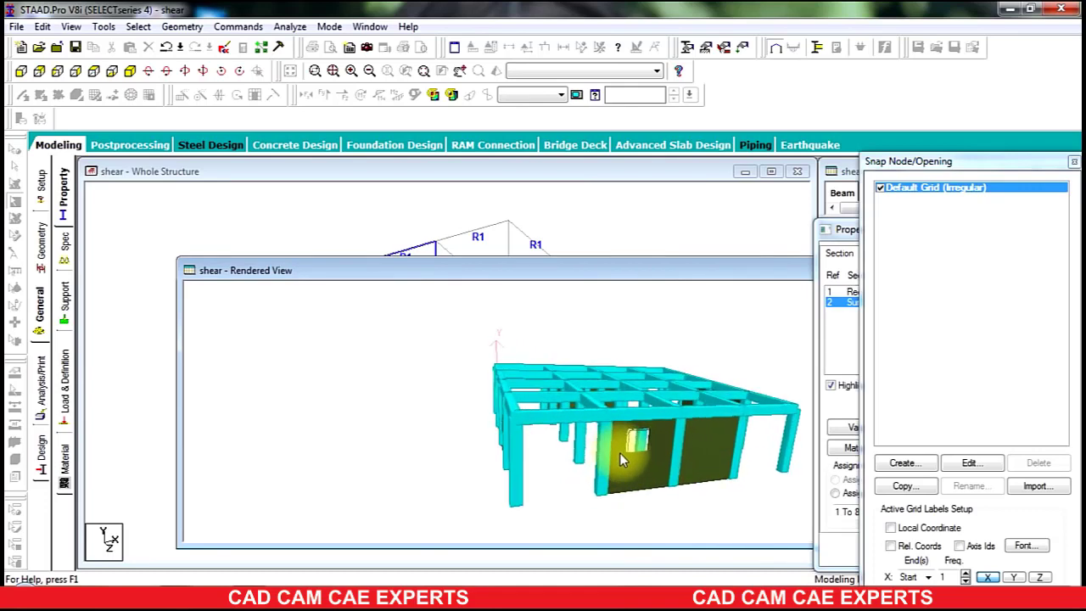
{"action": "scroll", "coordinate": [617, 459], "scroll_direction": "up", "scroll_amount": 4}
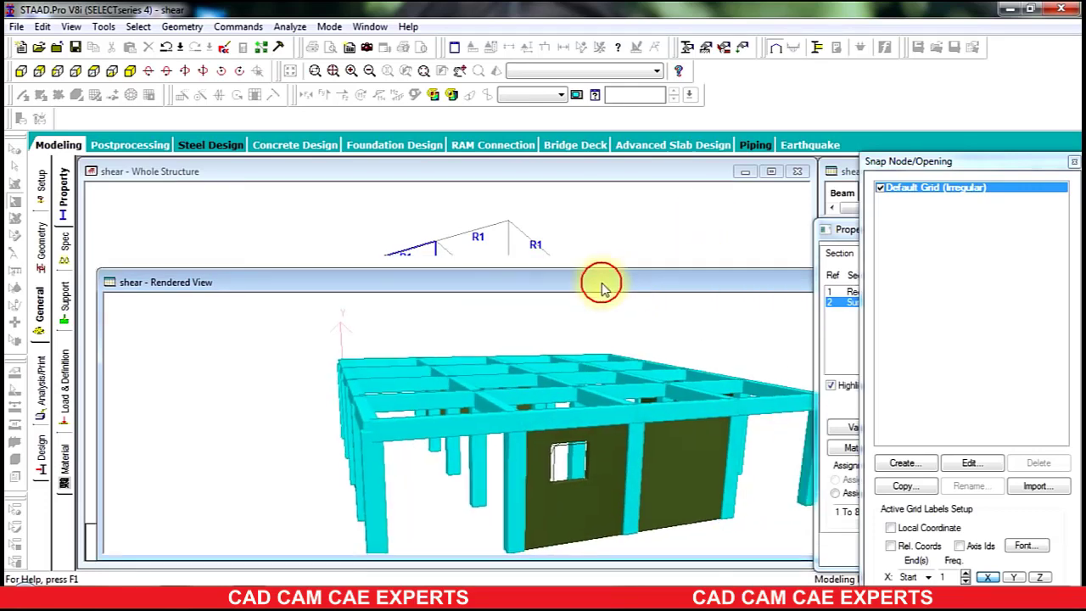
{"action": "left_click_drag", "start_coordinate": [588, 274], "coordinate": [406, 253]}
{"action": "left_click", "coordinate": [563, 216]}
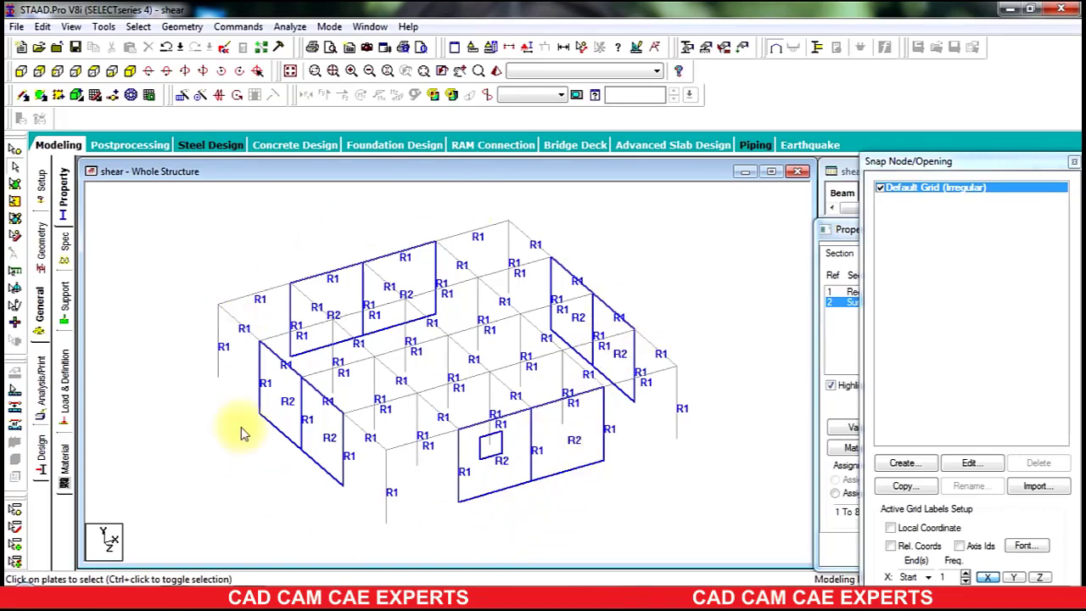
- Copy the whole storey upward with Translational Repeat in the Y direction, using 3 steps at 3 m spacing
{"action": "left_click", "coordinate": [15, 238]}
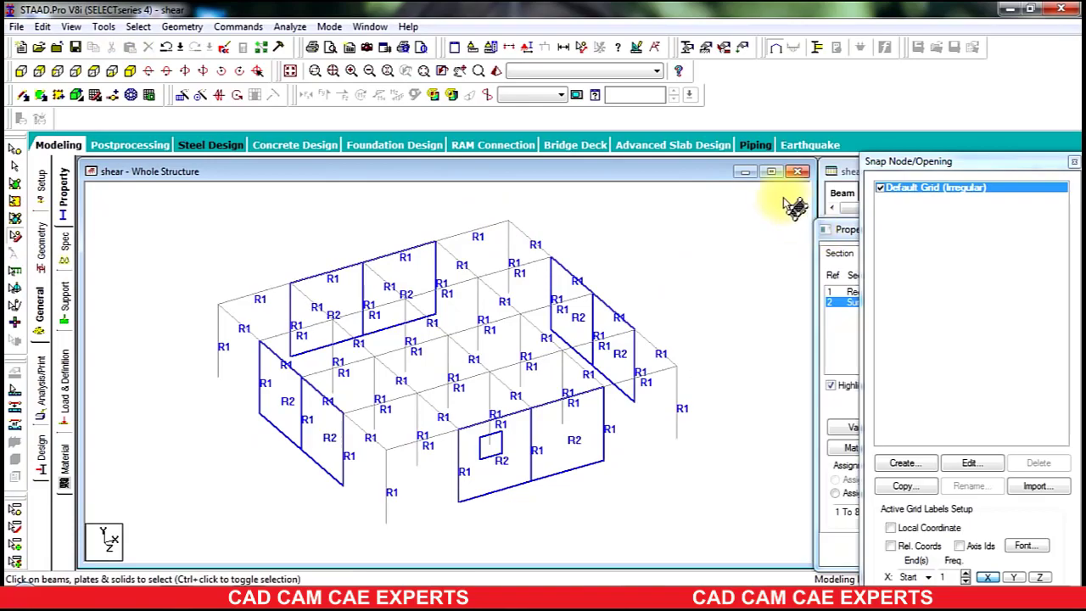
{"action": "key", "text": "ctrl+a"}
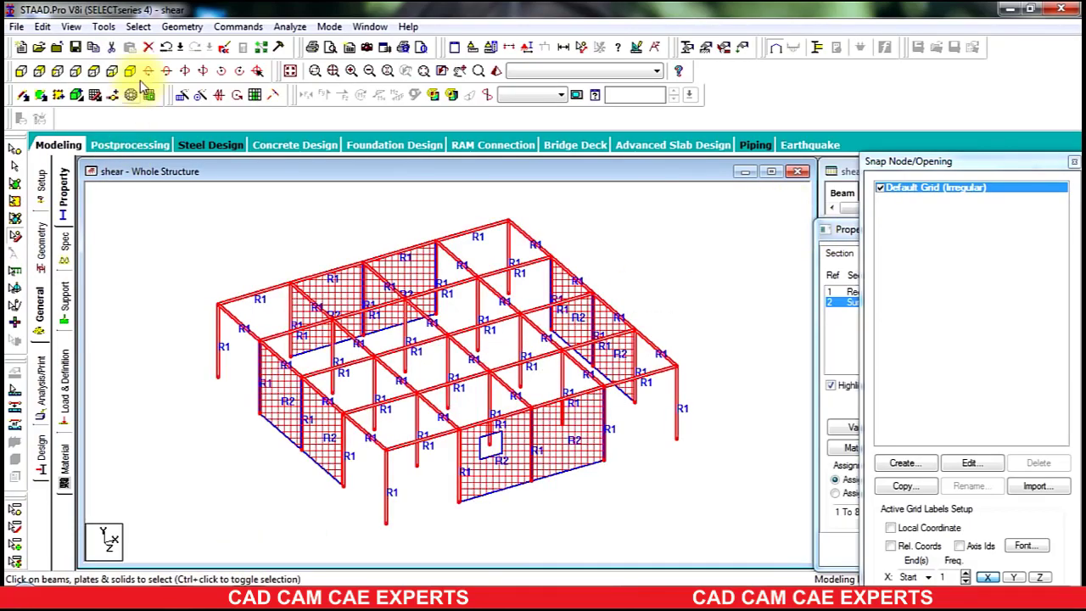
{"action": "left_click", "coordinate": [196, 28]}
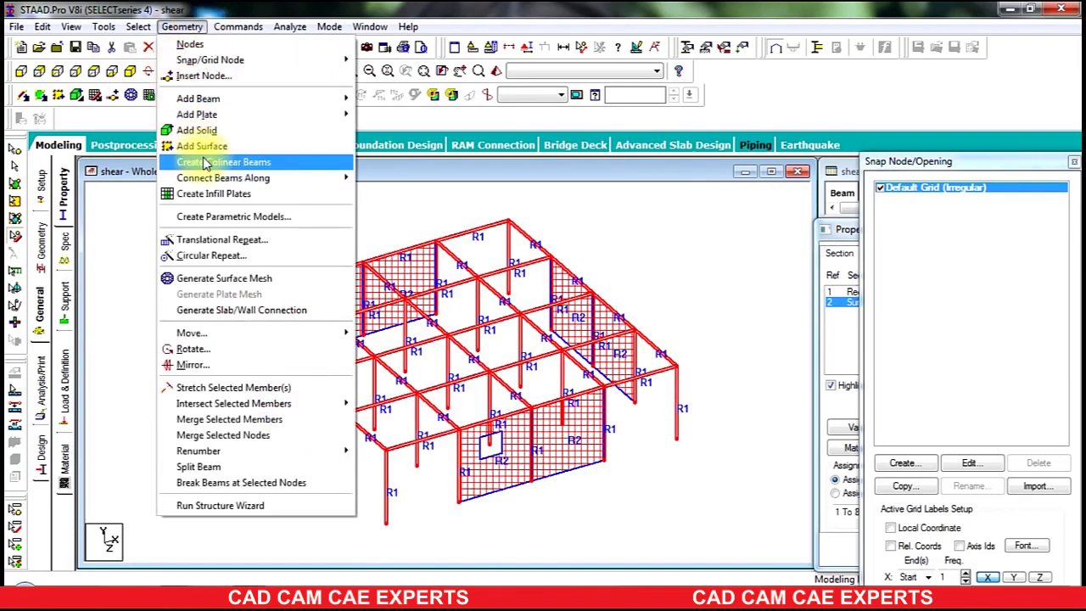
{"action": "left_click", "coordinate": [227, 242]}
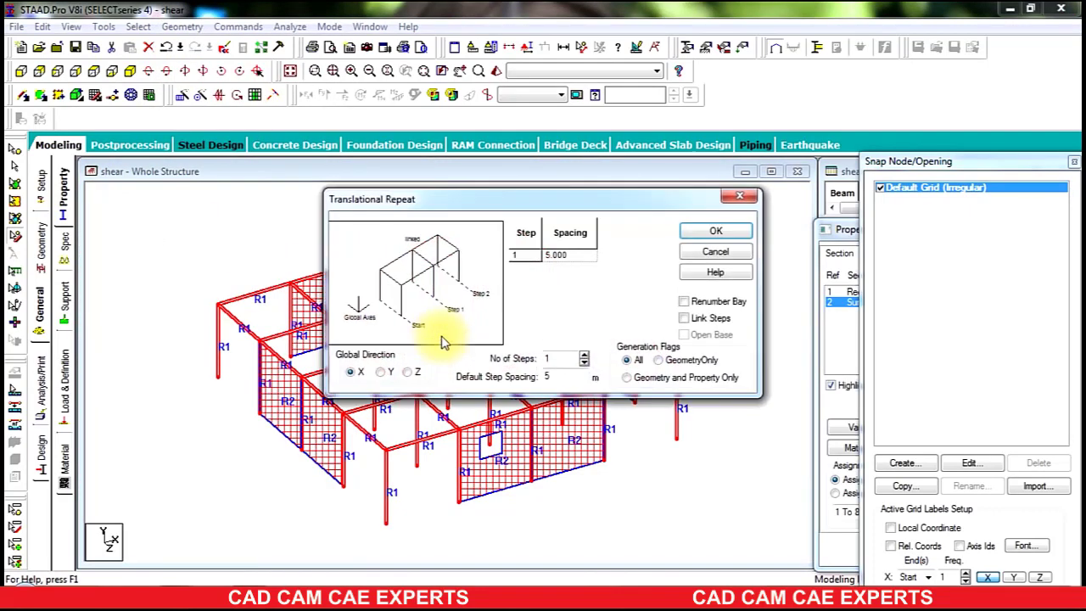
{"action": "left_click_drag", "start_coordinate": [558, 359], "coordinate": [413, 356]}
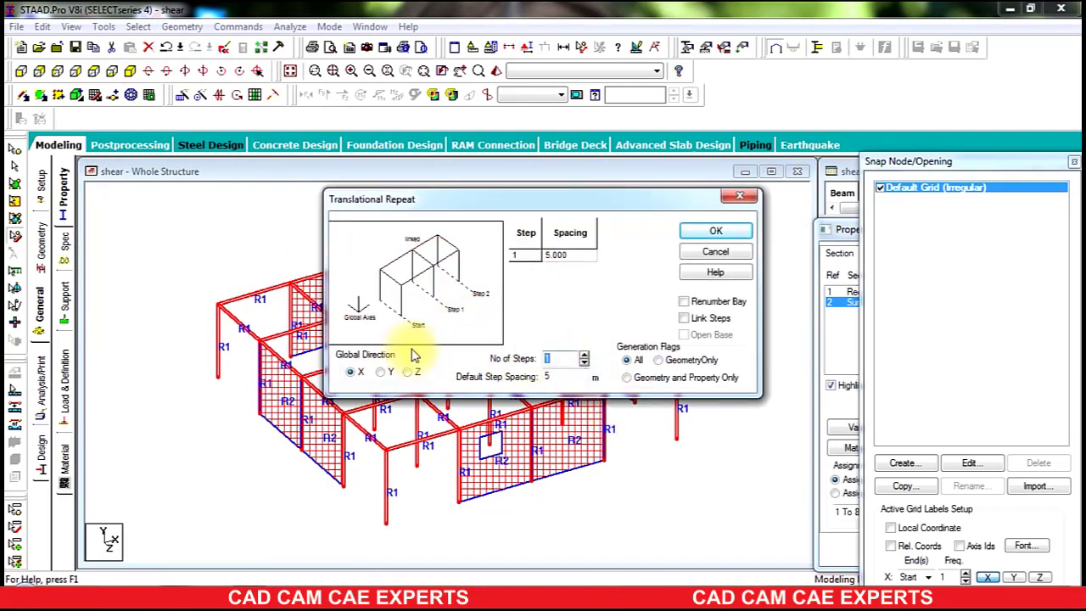
{"action": "type", "text": "3"}
{"action": "left_click_drag", "start_coordinate": [551, 379], "coordinate": [493, 386]}
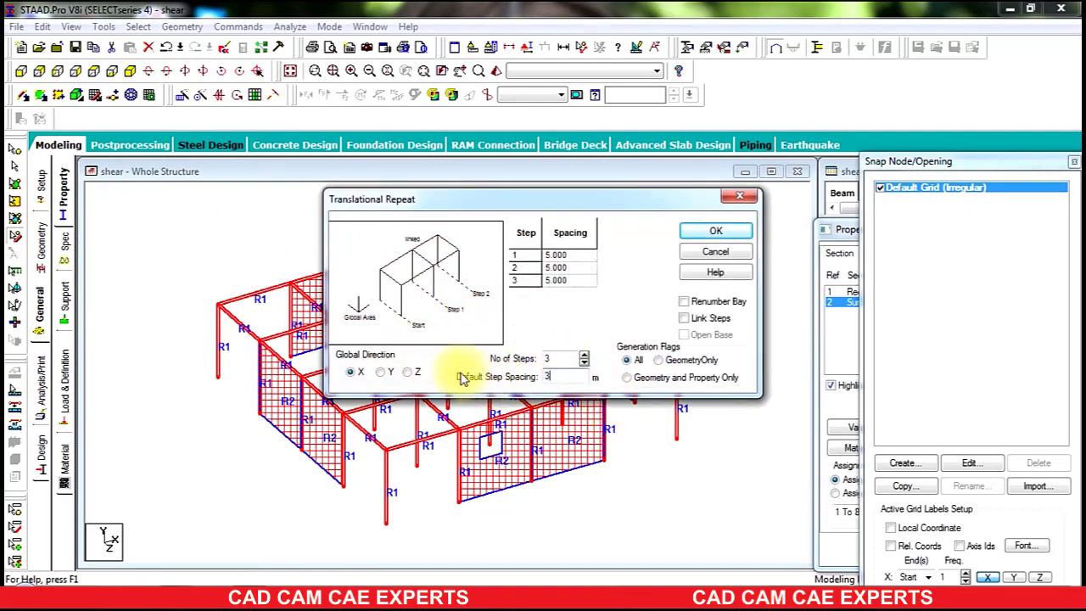
{"action": "left_click", "coordinate": [715, 226]}
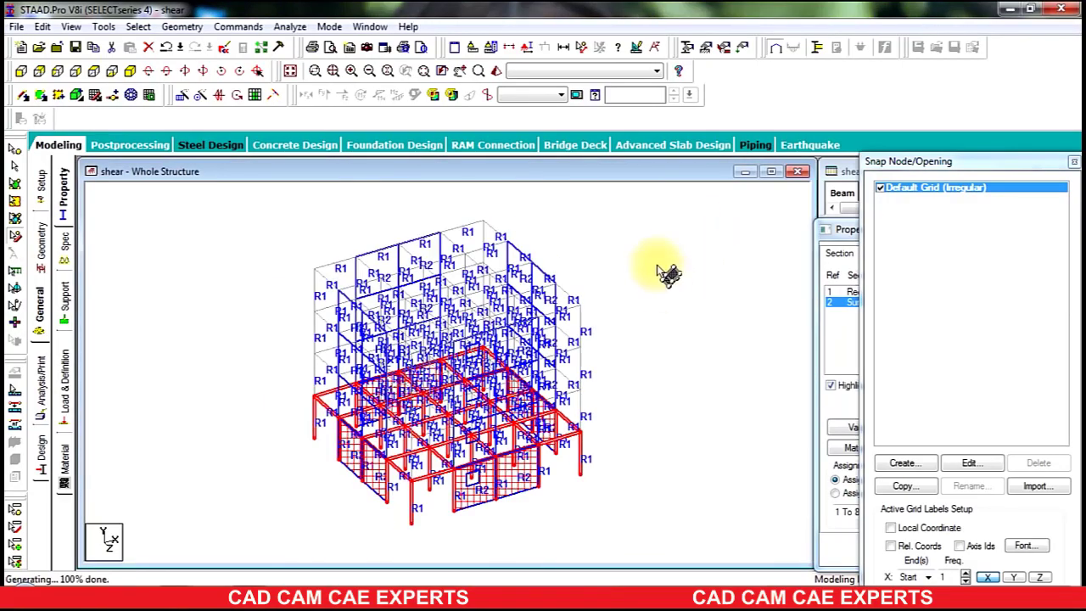
- Show the multi-storey structure in a 3D rendering and rotate it to inspect the repeated walls and openings
{"action": "right_click", "coordinate": [151, 224]}
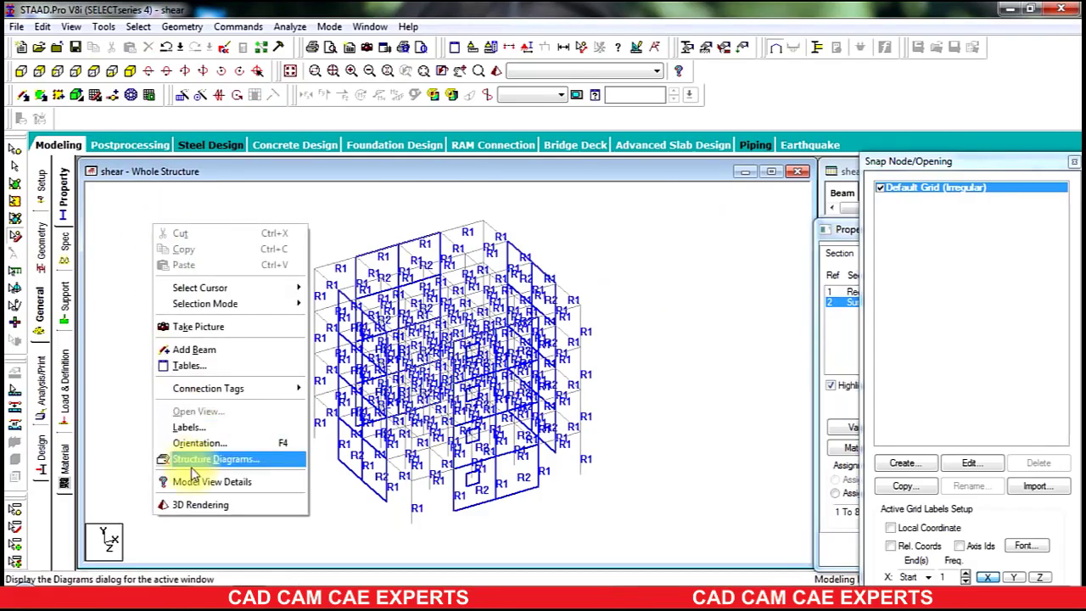
{"action": "left_click", "coordinate": [214, 504]}
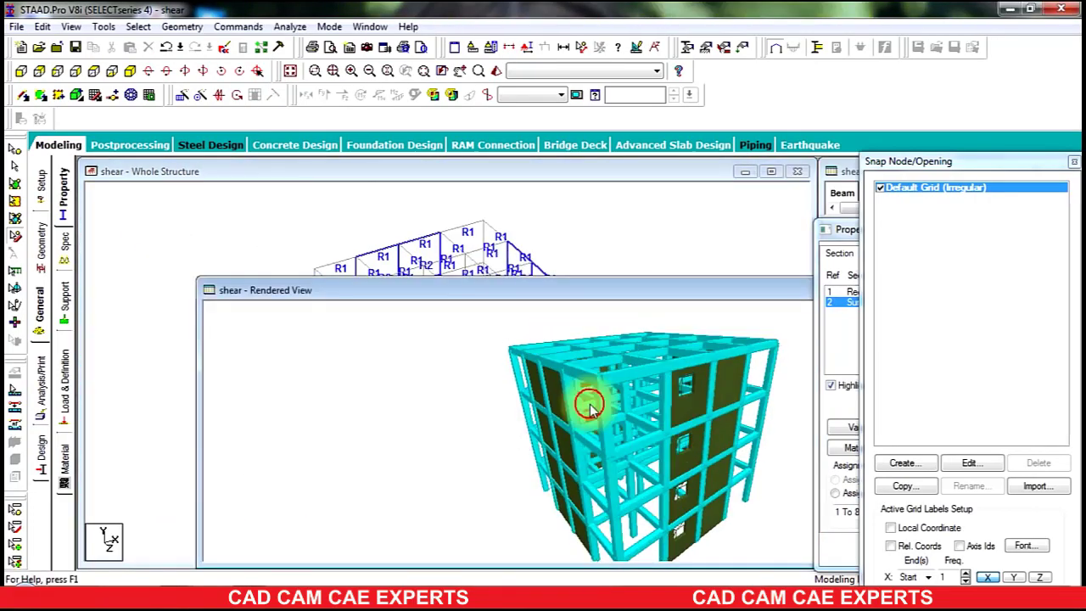
{"action": "left_click_drag", "start_coordinate": [582, 400], "coordinate": [677, 394]}
{"action": "left_click_drag", "start_coordinate": [717, 297], "coordinate": [661, 373]}
{"action": "left_click_drag", "start_coordinate": [639, 291], "coordinate": [416, 243]}
{"action": "left_click", "coordinate": [760, 242]}
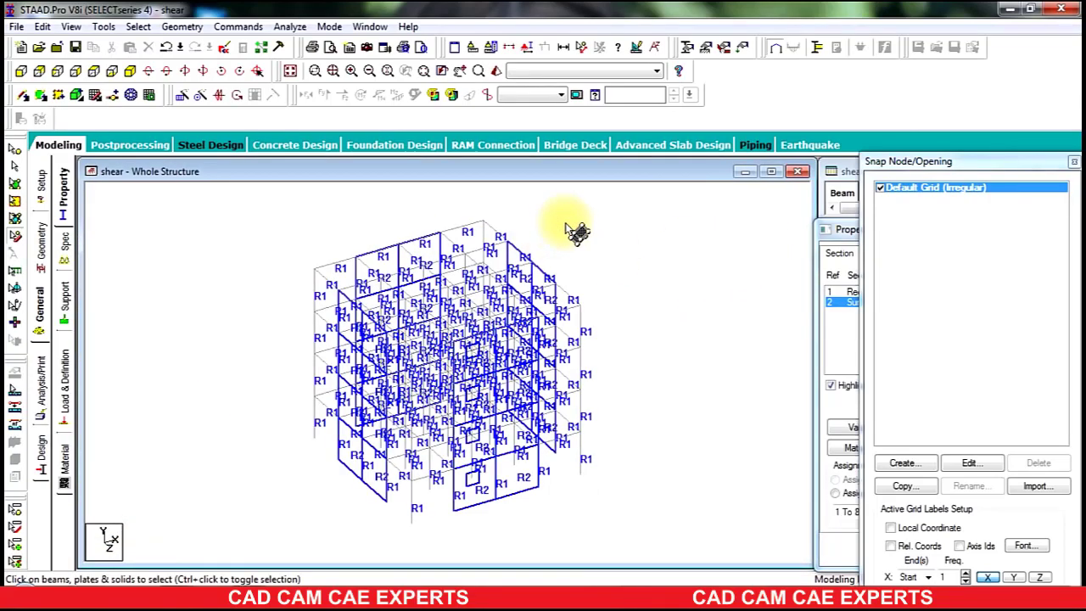
- Delete the top storey's beams, columns and wall surfaces together with the nodes left unattached
{"action": "left_click", "coordinate": [21, 71]}
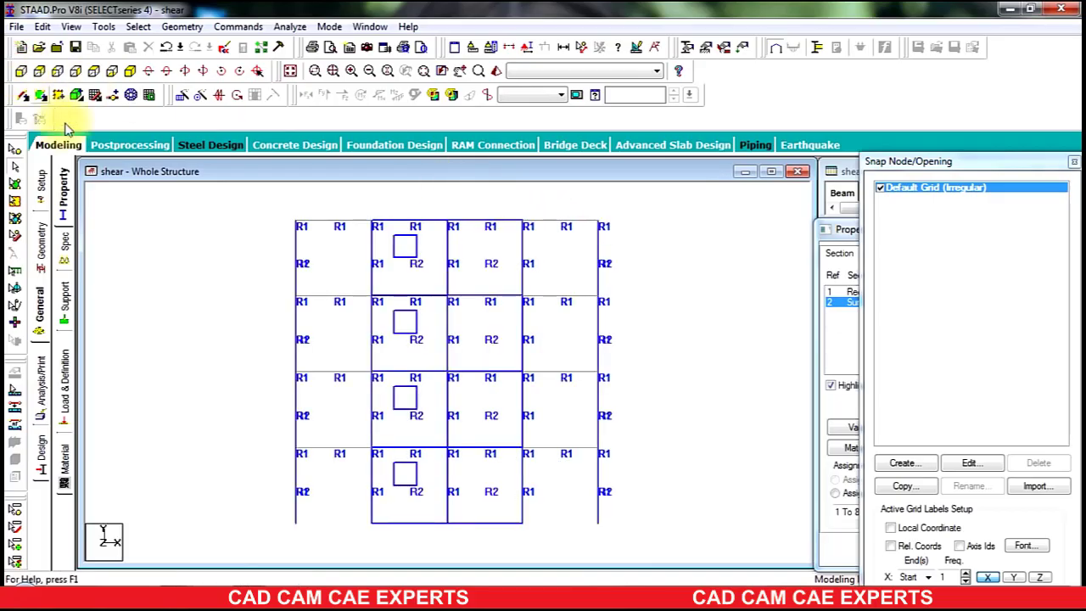
{"action": "left_click", "coordinate": [16, 243]}
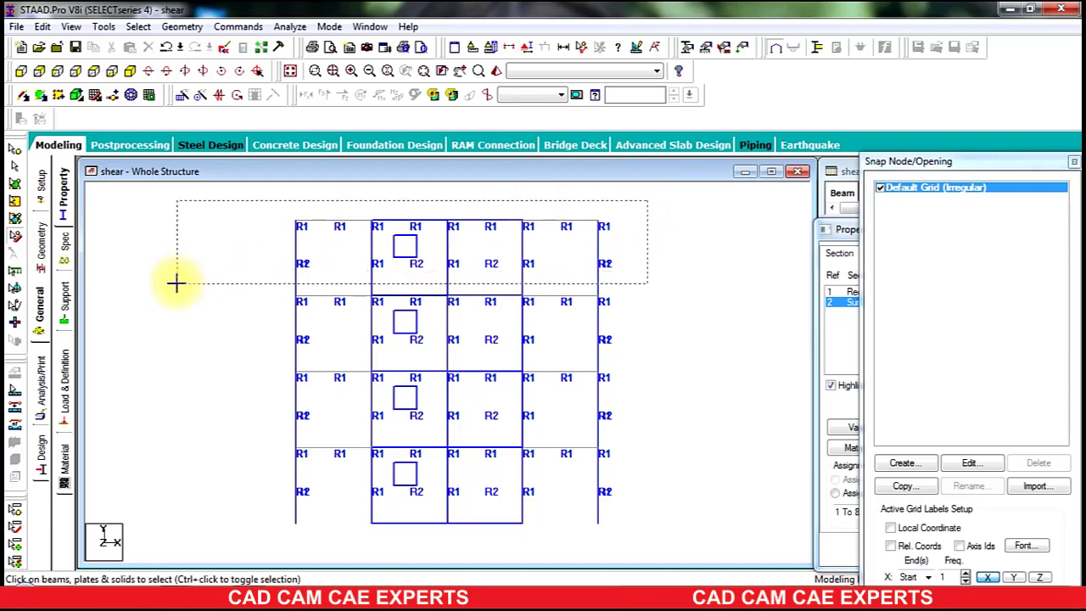
{"action": "left_click_drag", "start_coordinate": [175, 283], "coordinate": [179, 286]}
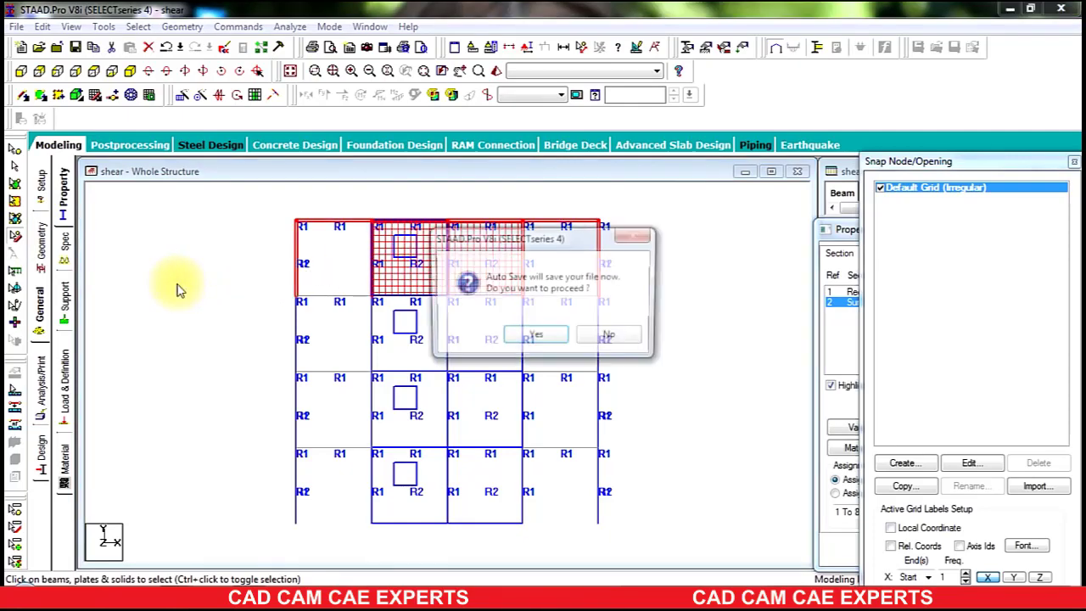
{"action": "key", "text": "Return"}
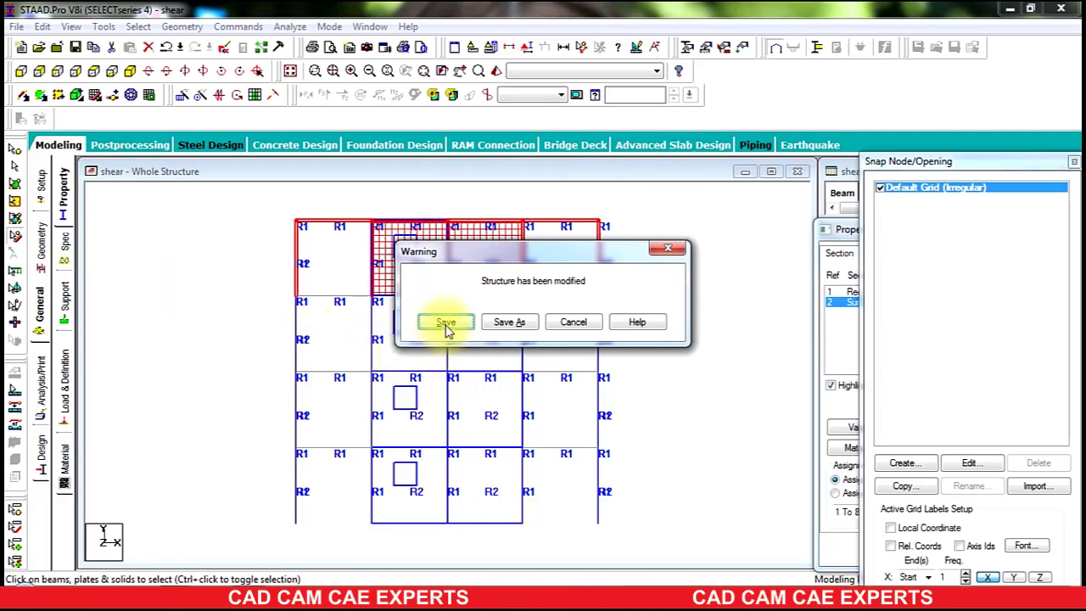
{"action": "left_click", "coordinate": [560, 324]}
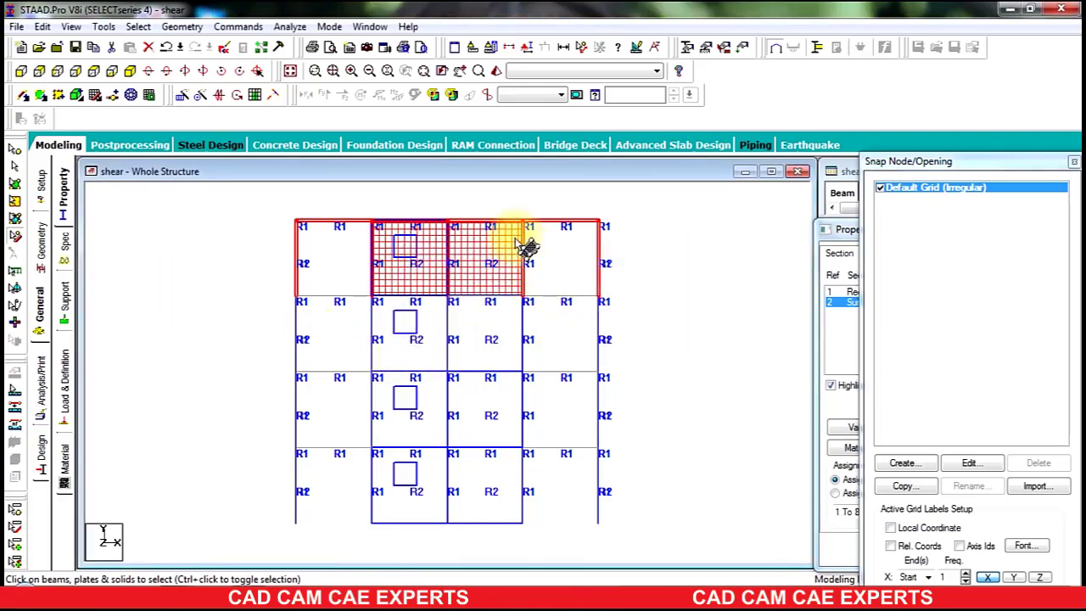
{"action": "key", "text": "Delete"}
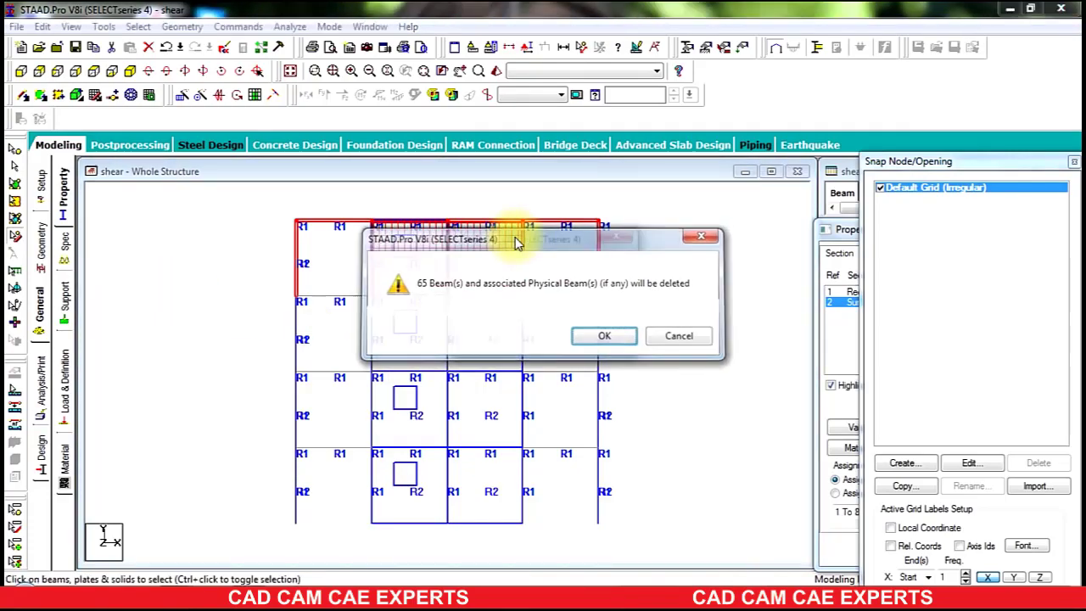
{"action": "key", "text": "Return"}
{"action": "left_click", "coordinate": [514, 335]}
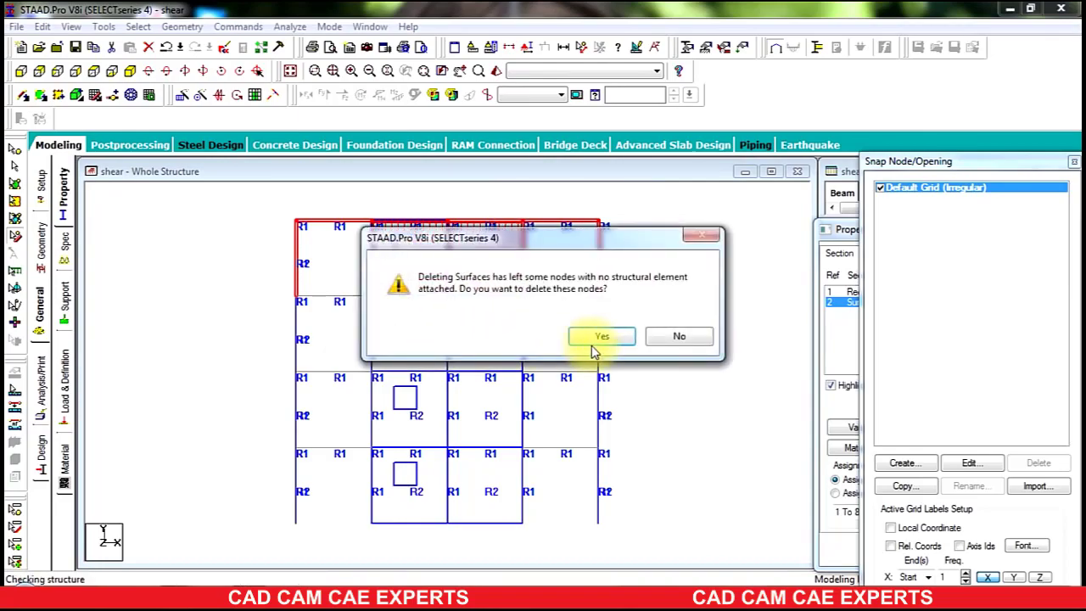
{"action": "left_click", "coordinate": [616, 339]}
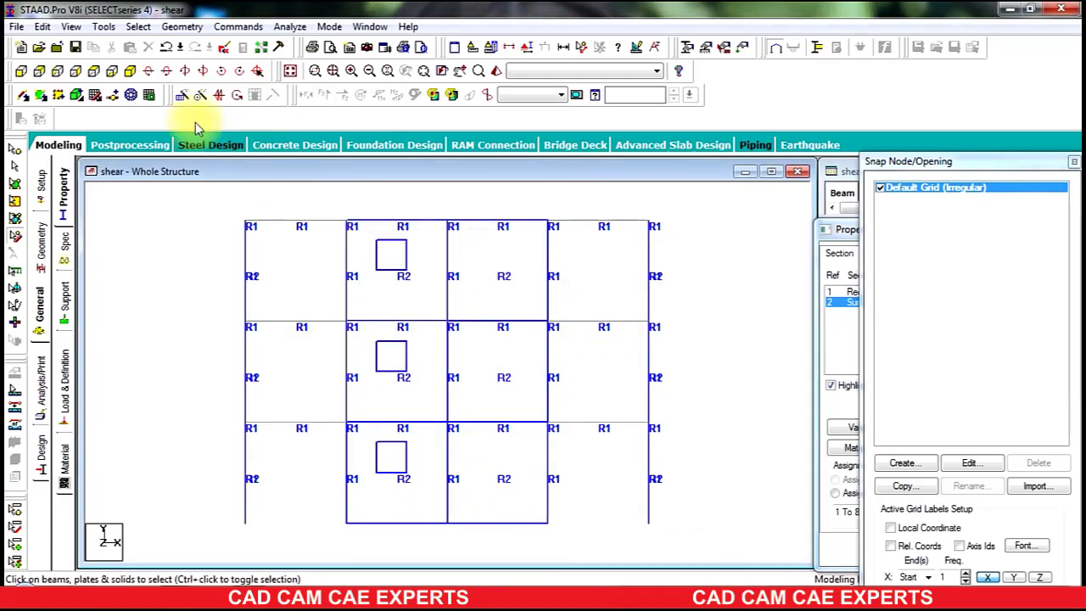
{"action": "left_click", "coordinate": [130, 72]}
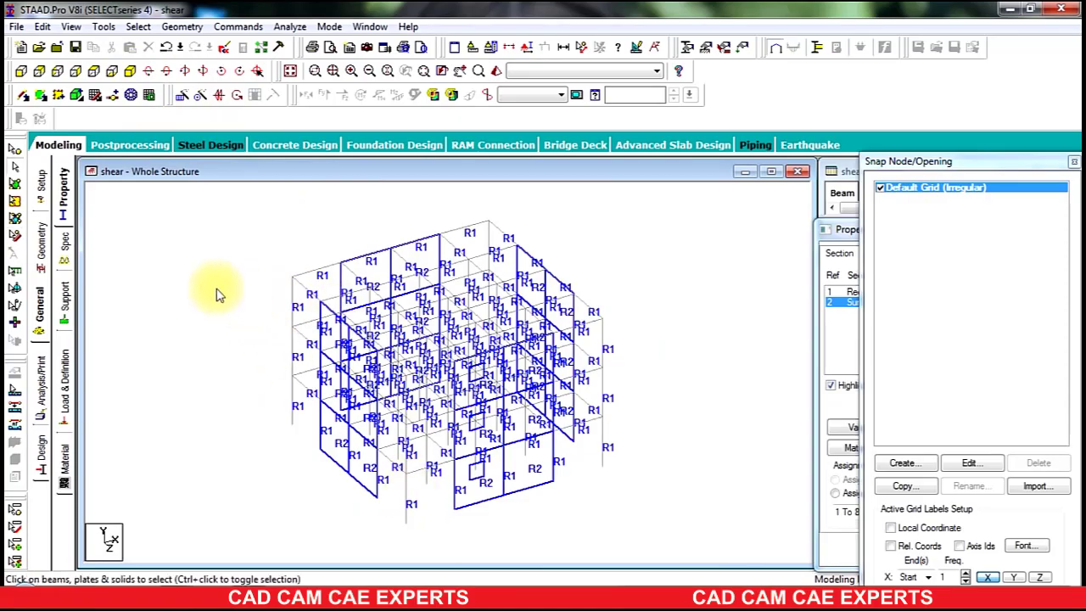
- Show the front elevation and create a pinned support definition for the structure
{"action": "left_click", "coordinate": [20, 72]}
{"action": "left_click", "coordinate": [66, 308]}
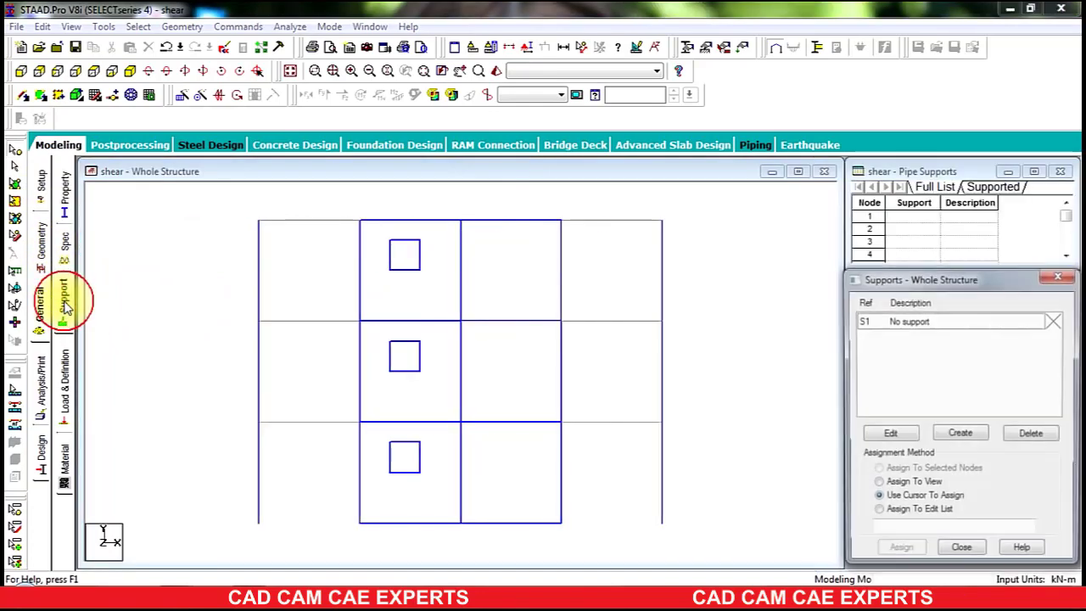
{"action": "left_click", "coordinate": [65, 253]}
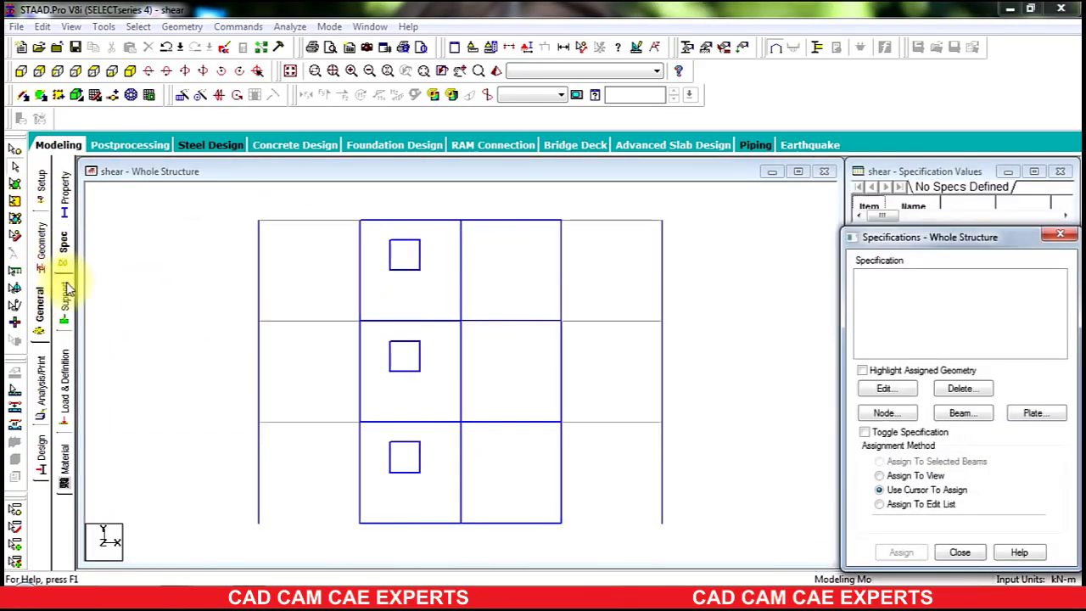
{"action": "left_click", "coordinate": [66, 292]}
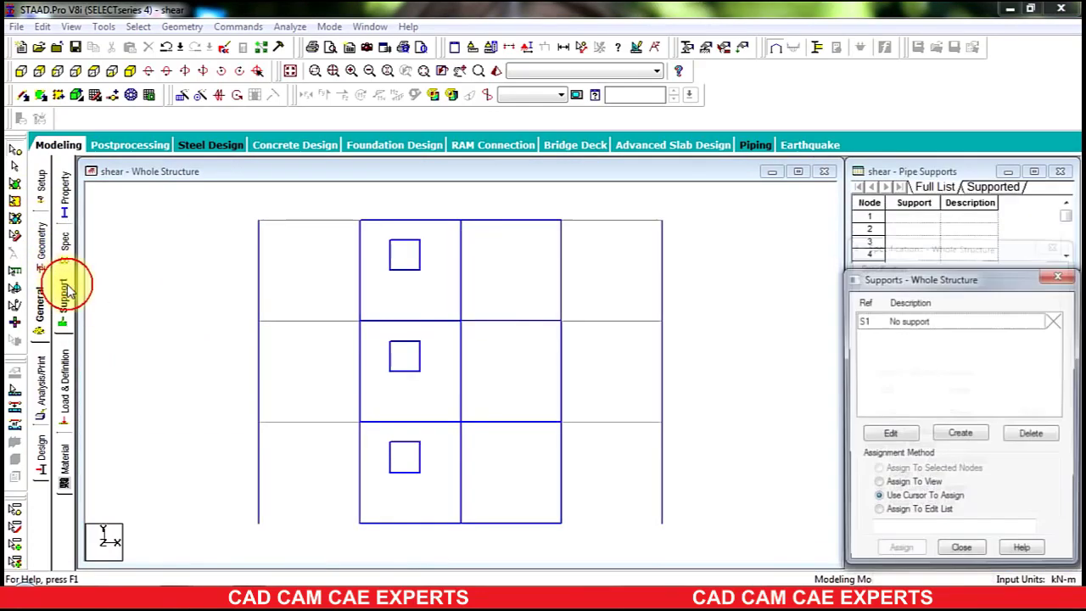
{"action": "left_click", "coordinate": [982, 439]}
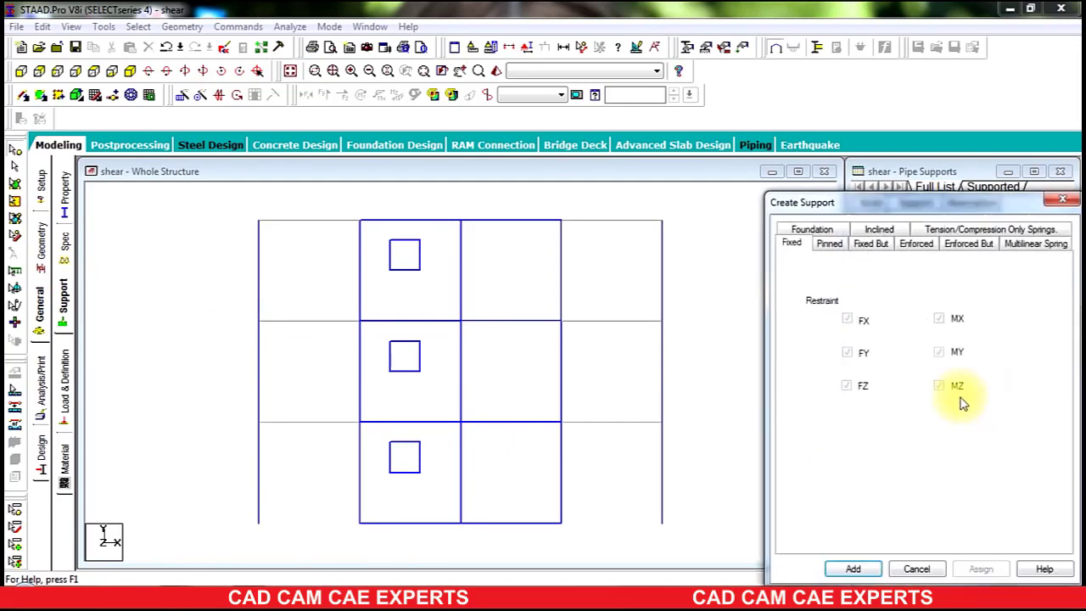
{"action": "left_click", "coordinate": [828, 245]}
{"action": "left_click", "coordinate": [853, 569]}
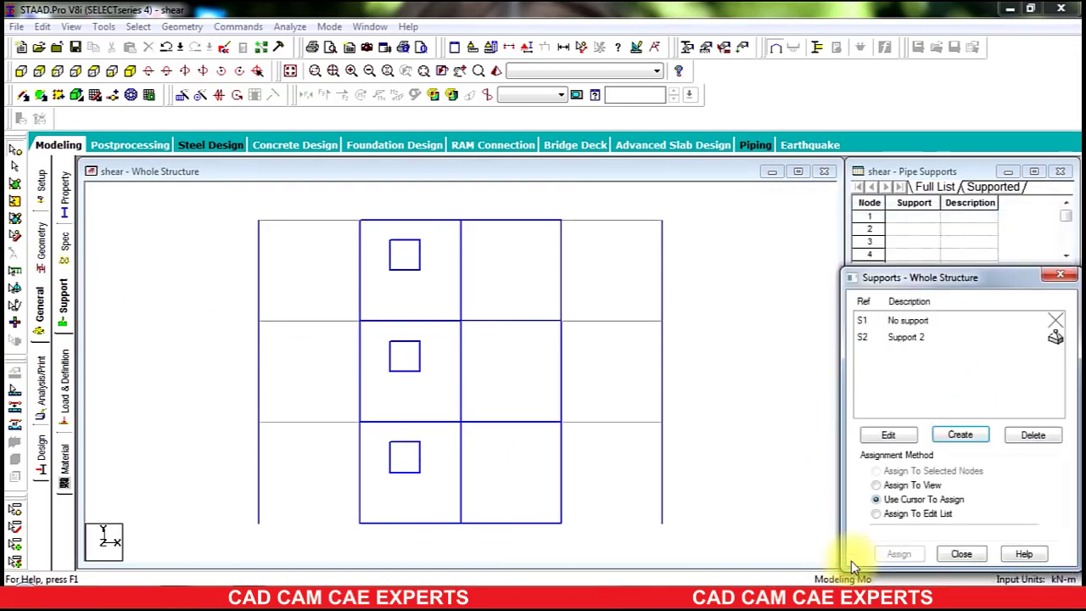
- Assign the pinned support to all base nodes of the structure and show the model in isometric view
{"action": "left_click", "coordinate": [904, 340]}
{"action": "left_click_drag", "start_coordinate": [648, 506], "coordinate": [145, 567]}
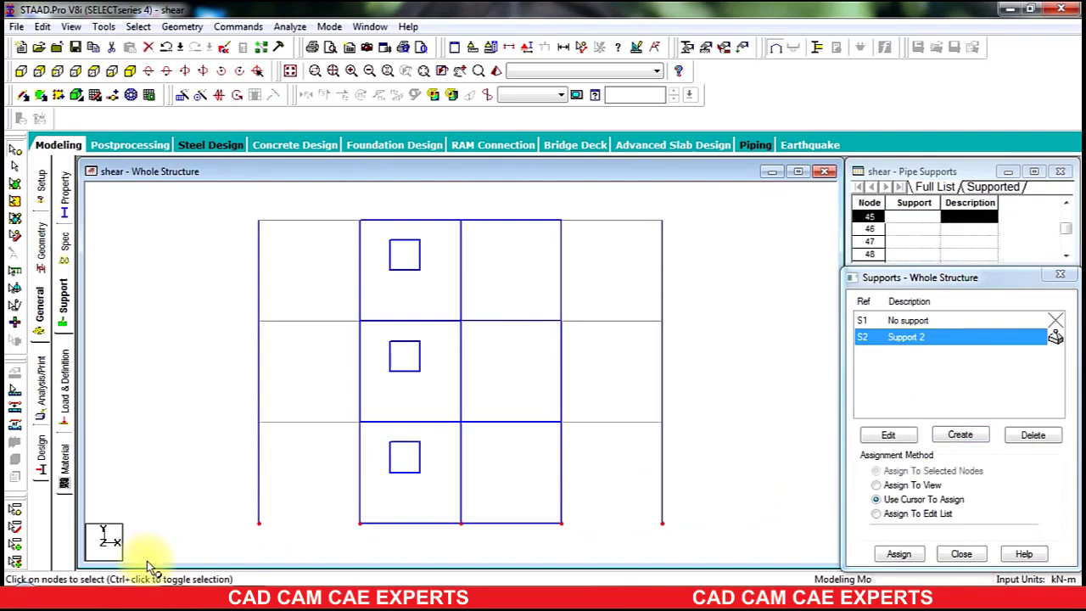
{"action": "left_click", "coordinate": [898, 554]}
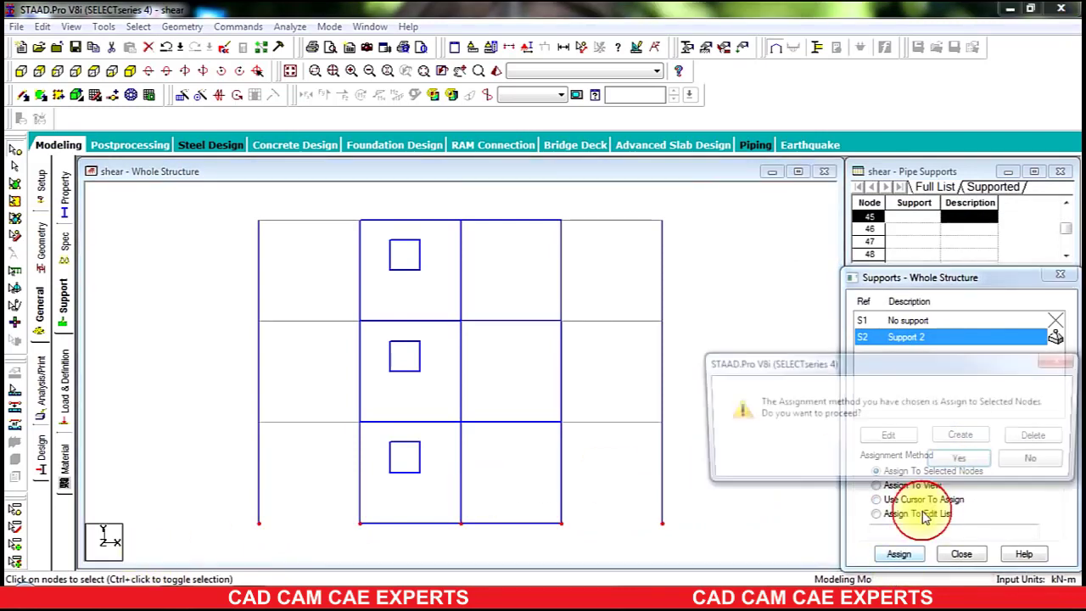
{"action": "left_click", "coordinate": [901, 456]}
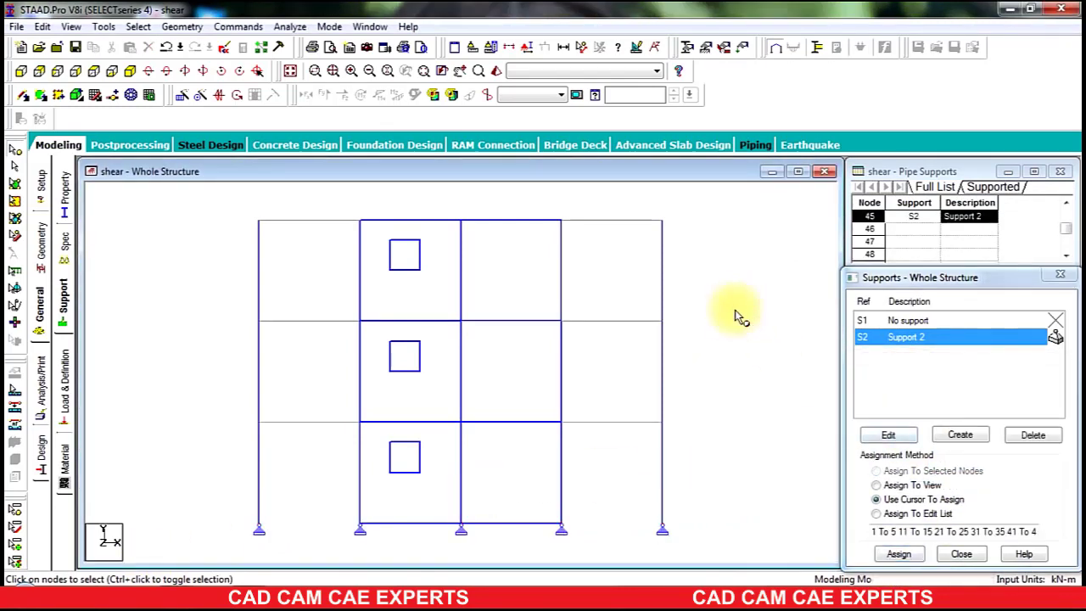
{"action": "left_click", "coordinate": [129, 74]}
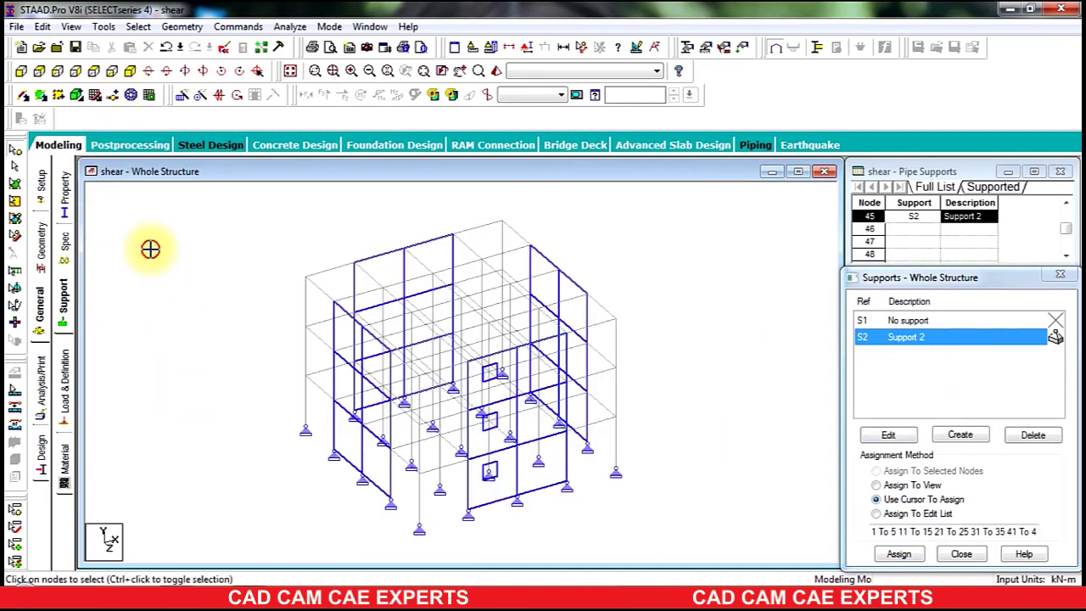
- Start a new seismic definition in the load definitions and set its code type to IS 1893 - 2002/2005
{"action": "left_click", "coordinate": [64, 380]}
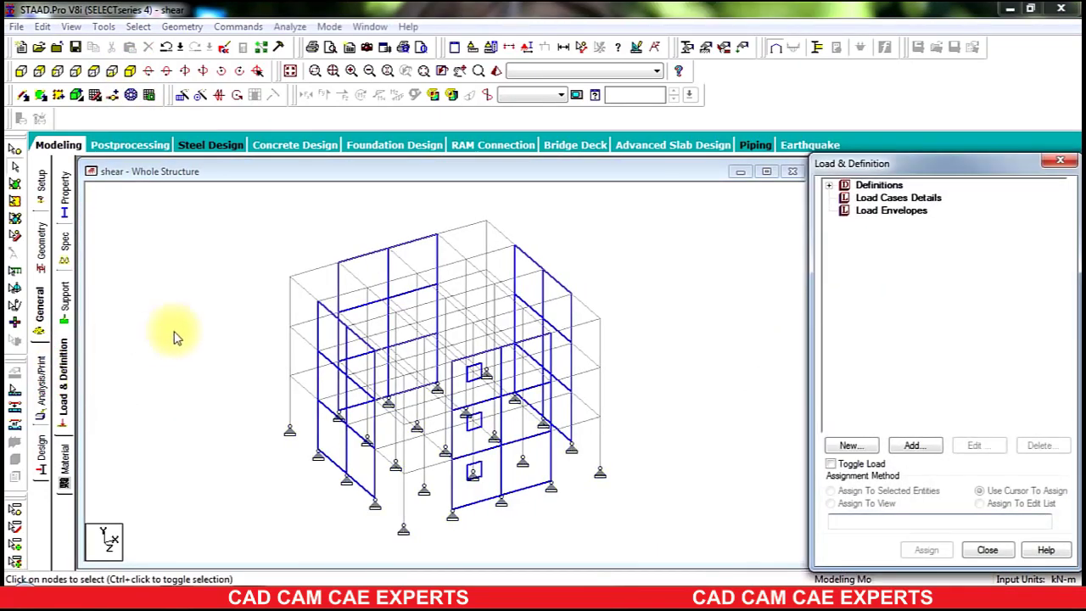
{"action": "left_click", "coordinate": [872, 198]}
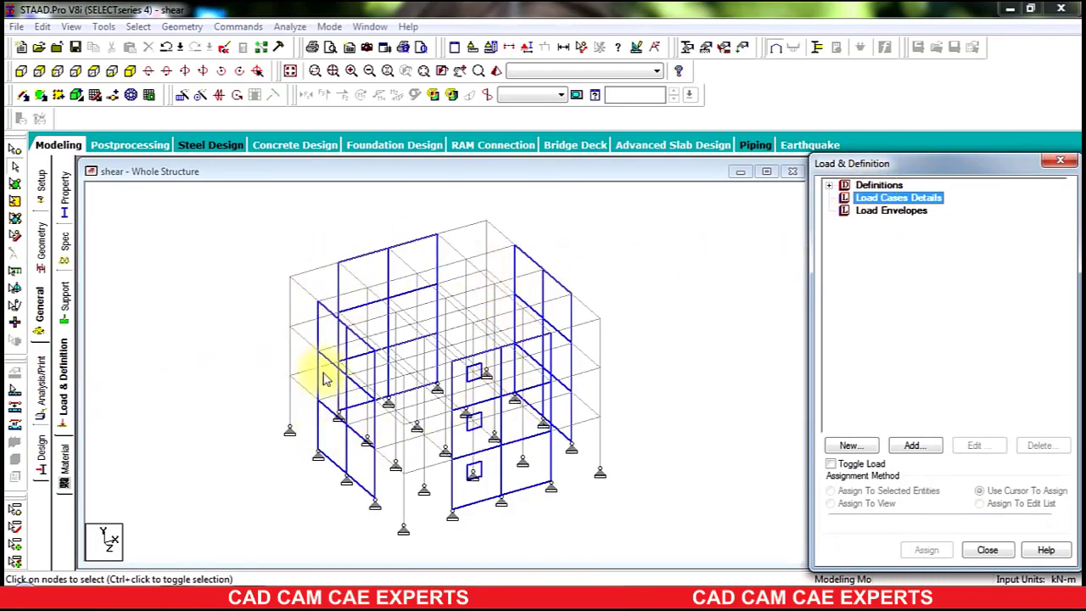
{"action": "left_click", "coordinate": [830, 186]}
{"action": "left_click", "coordinate": [886, 260]}
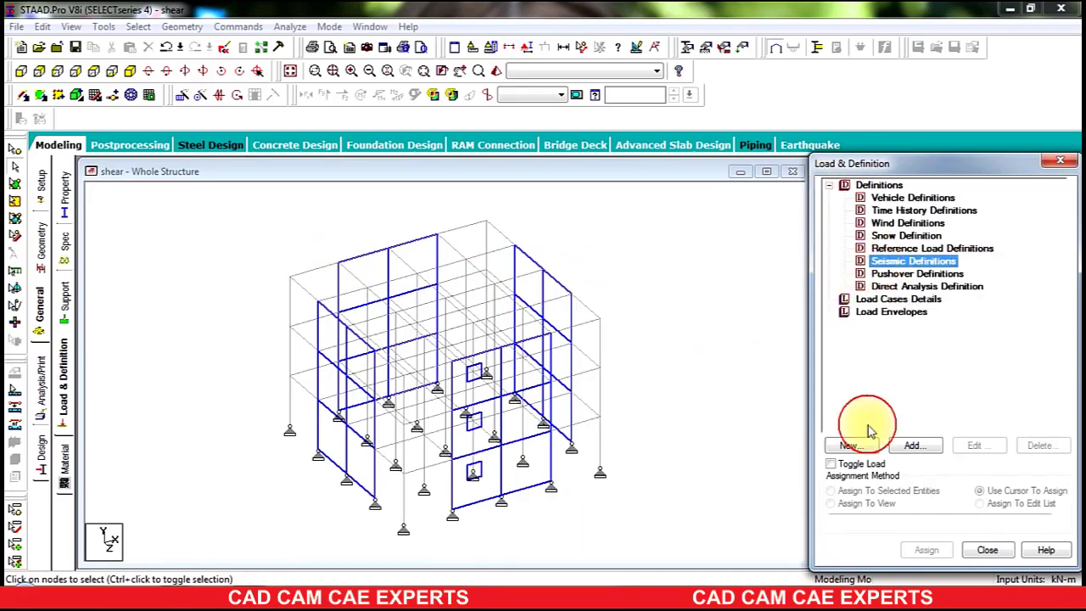
{"action": "left_click", "coordinate": [916, 457]}
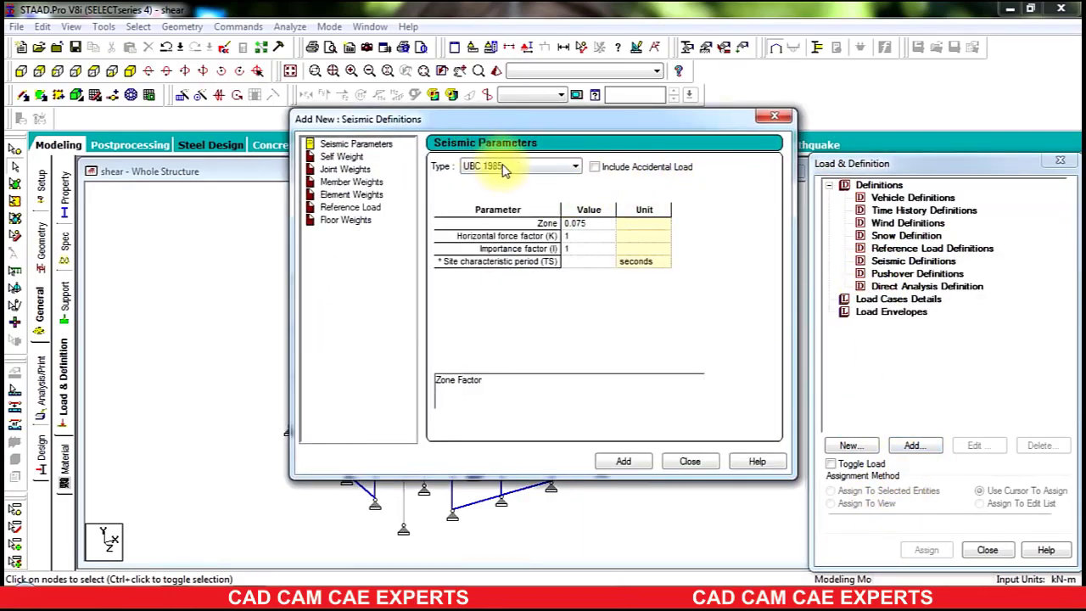
{"action": "left_click", "coordinate": [505, 167]}
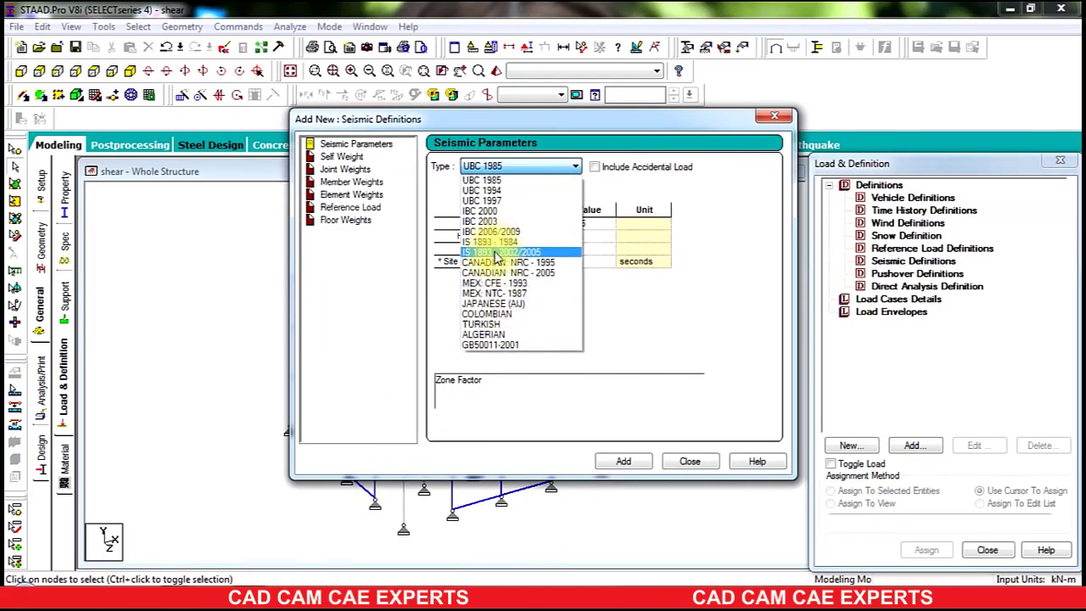
{"action": "left_click", "coordinate": [496, 254]}
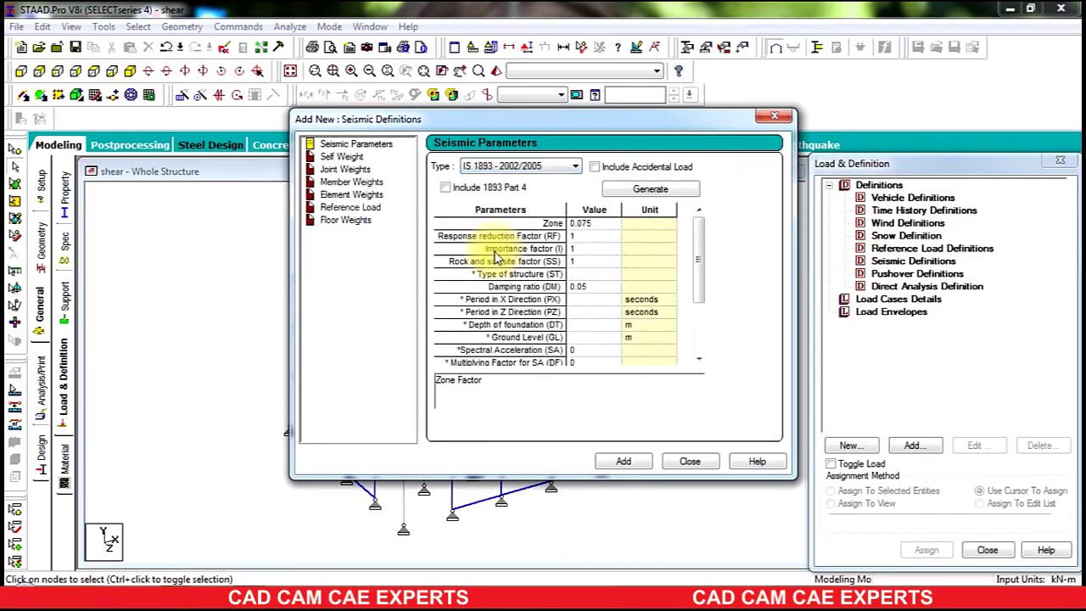
- Generate the IS 1893 parameters for Hyderabad with Important Building and Medium Soil, and add them to the seismic definition
{"action": "left_click", "coordinate": [644, 195]}
{"action": "left_click", "coordinate": [235, 120]}
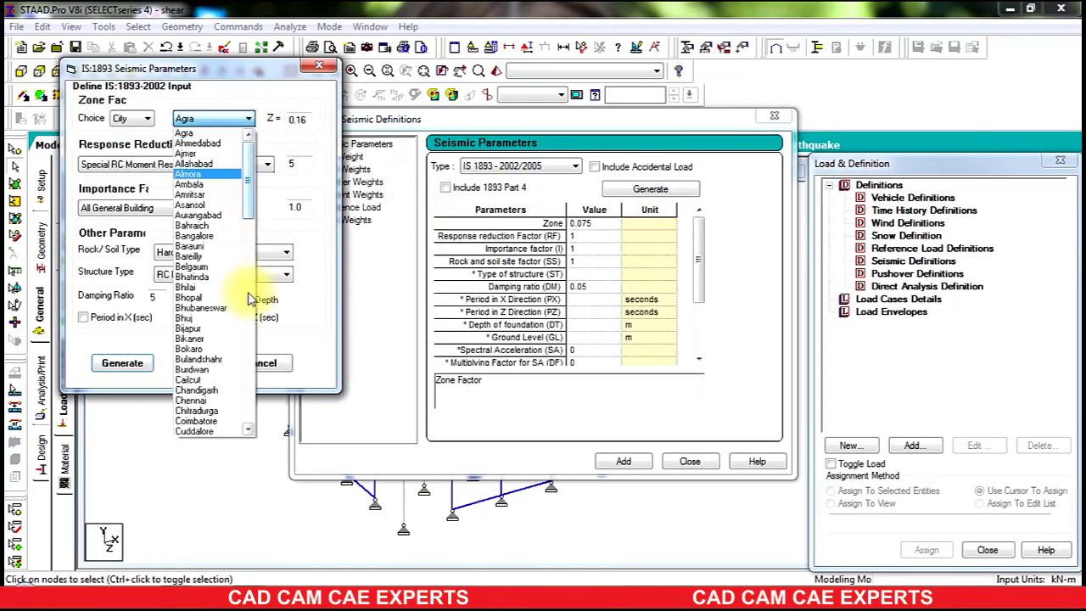
{"action": "scroll", "coordinate": [214, 364], "scroll_direction": "down", "scroll_amount": 5}
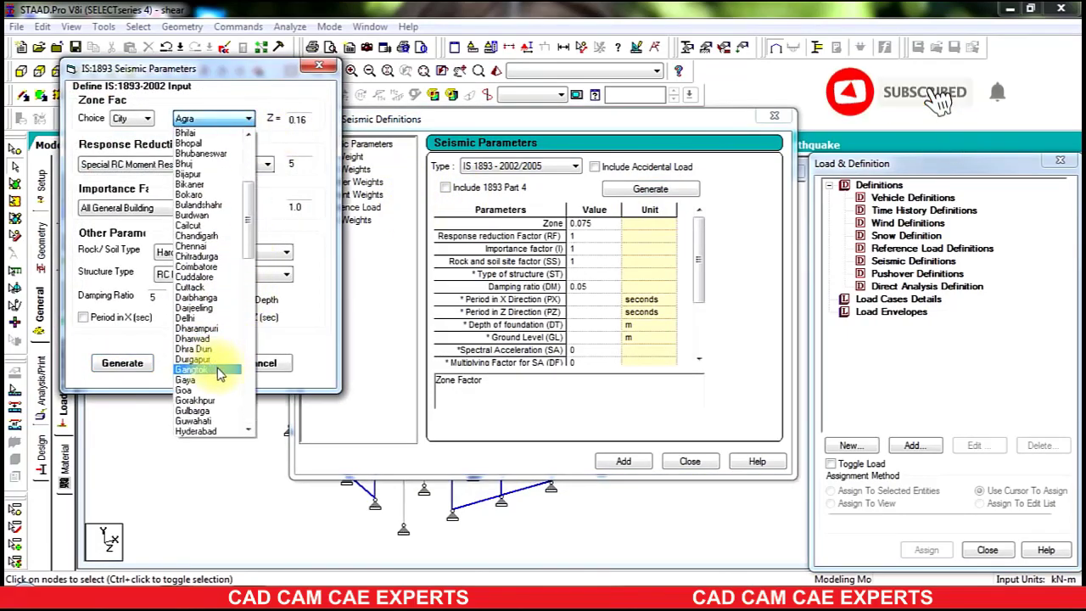
{"action": "left_click", "coordinate": [218, 431]}
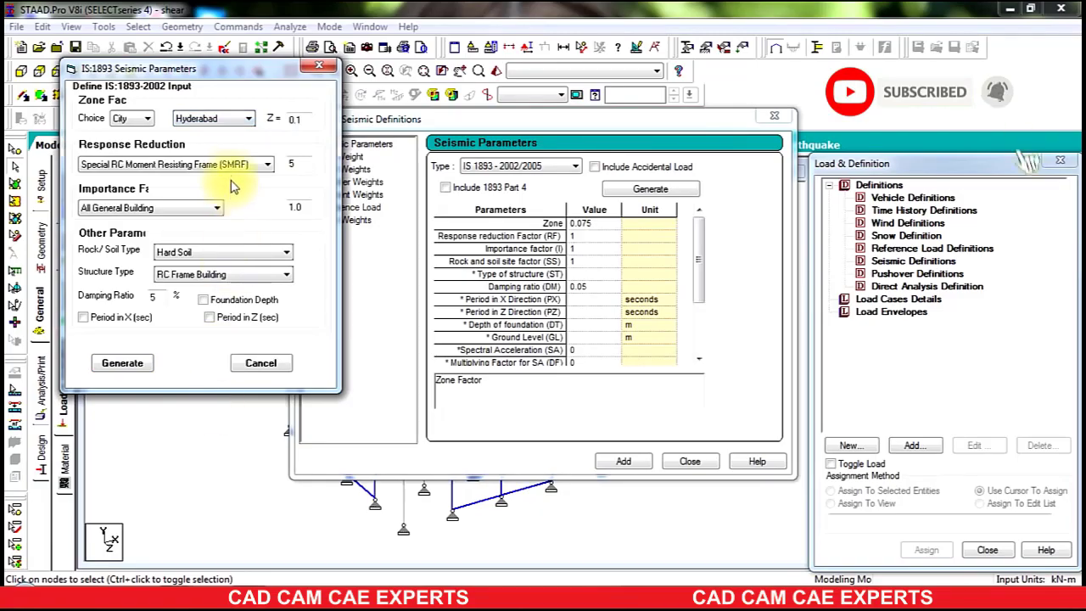
{"action": "left_click", "coordinate": [212, 212]}
{"action": "left_click", "coordinate": [190, 223]}
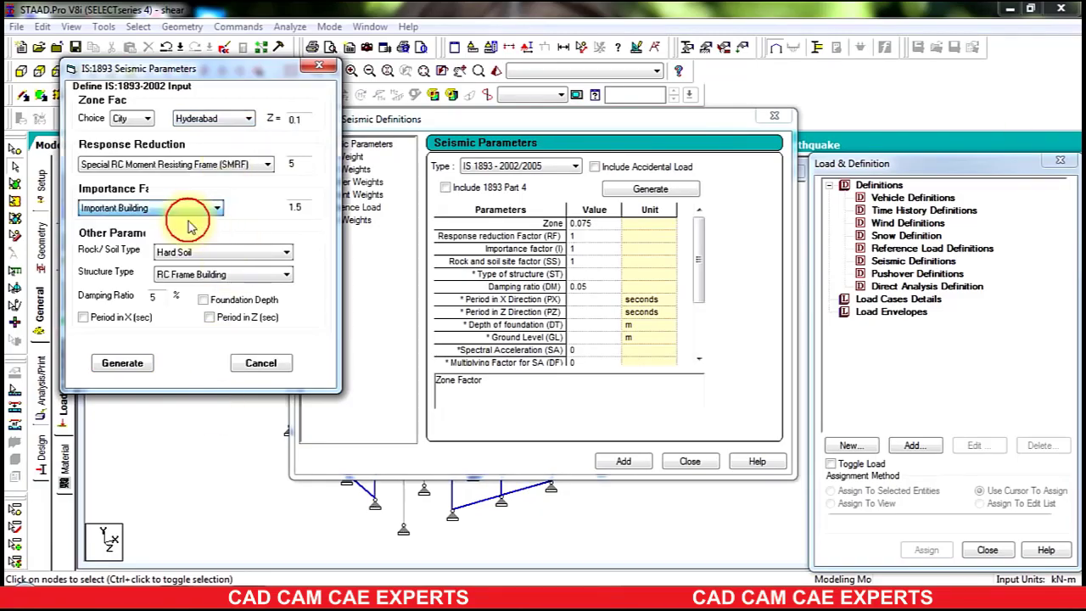
{"action": "left_click", "coordinate": [195, 273]}
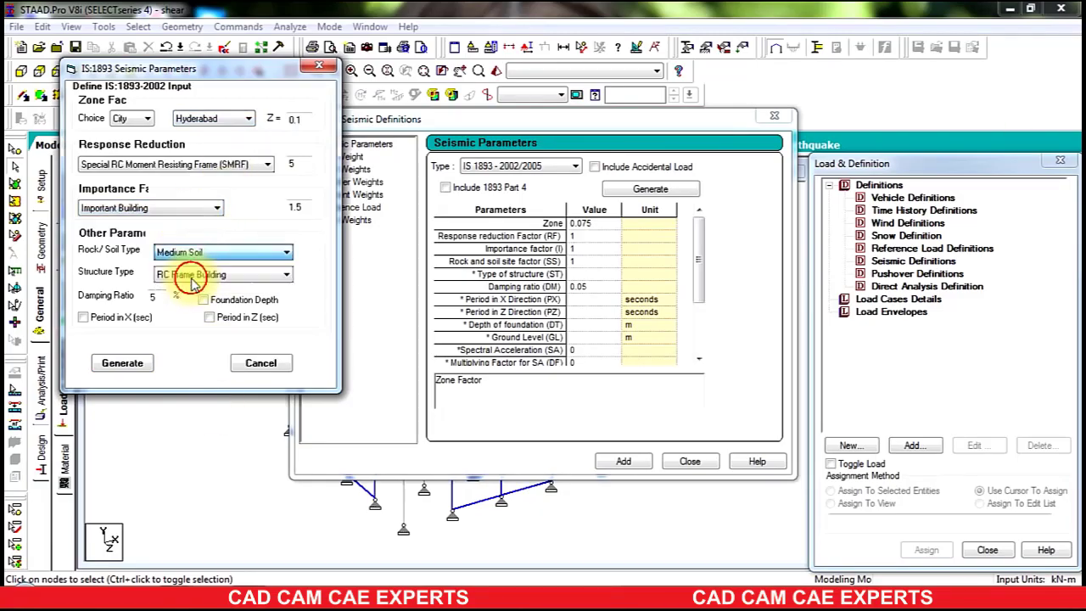
{"action": "left_click", "coordinate": [141, 365]}
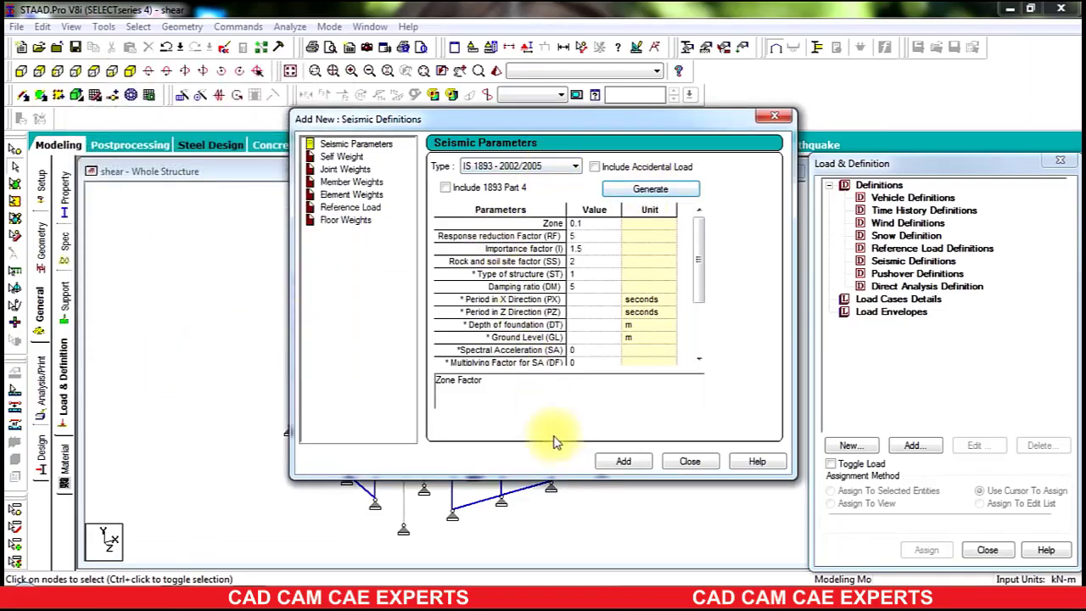
{"action": "left_click", "coordinate": [625, 461]}
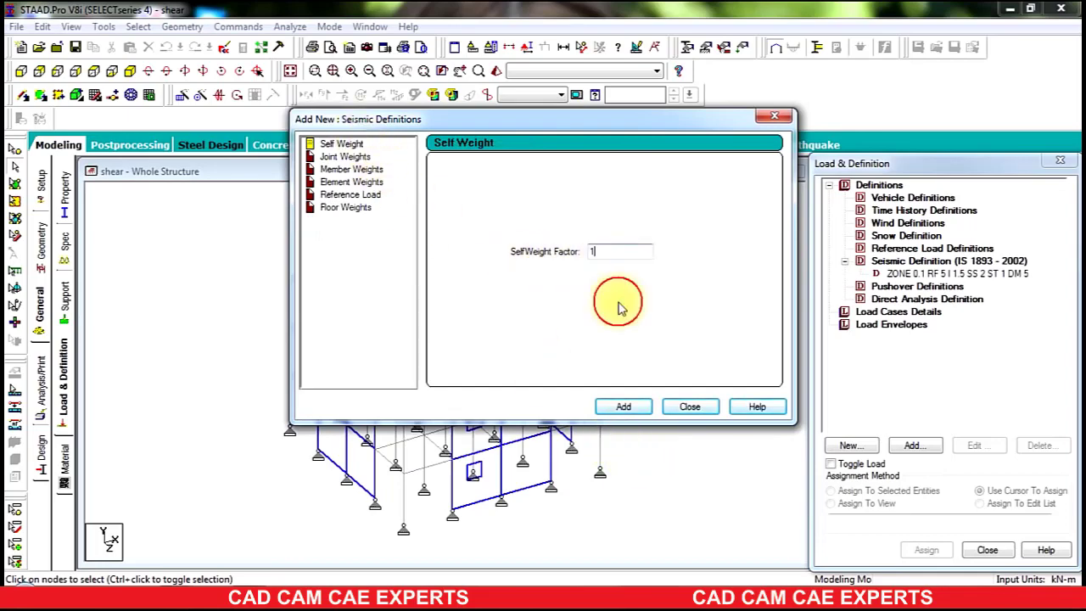
- Add a self-weight factor of 1 and a 12 kN/m2 floor weight over the Y range 3 to 9 m to the seismic definition
{"action": "left_click", "coordinate": [636, 411]}
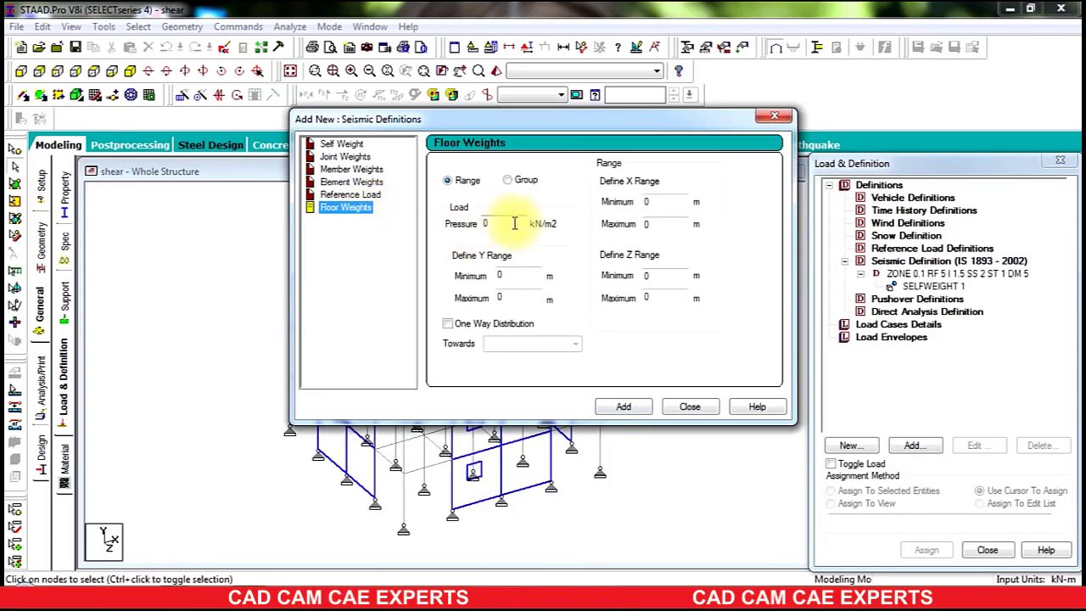
{"action": "left_click_drag", "start_coordinate": [507, 224], "coordinate": [430, 242]}
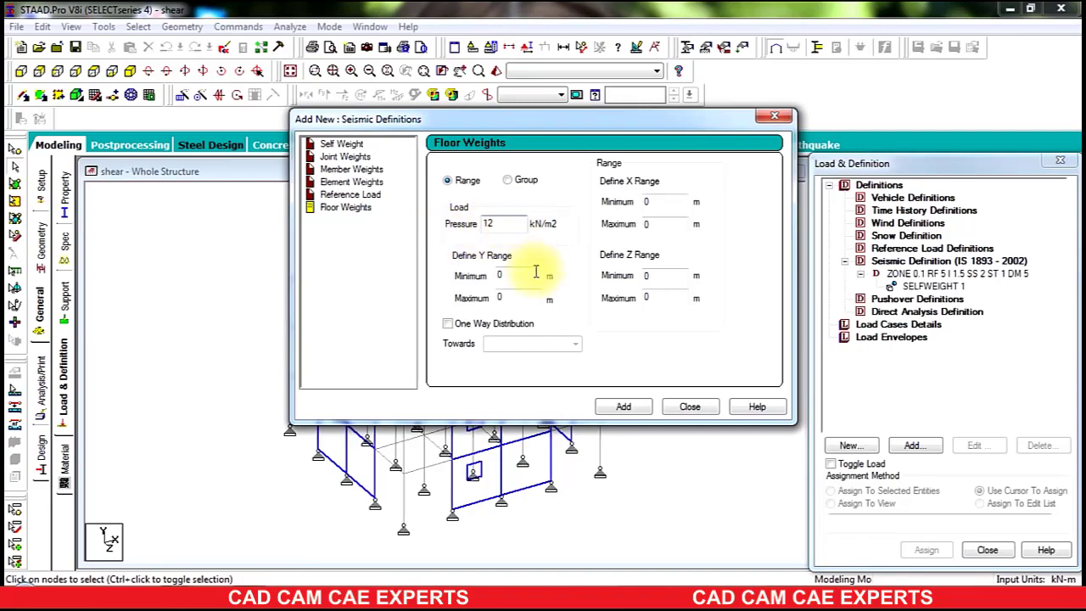
{"action": "left_click_drag", "start_coordinate": [529, 271], "coordinate": [416, 272]}
{"action": "type", "text": "3"}
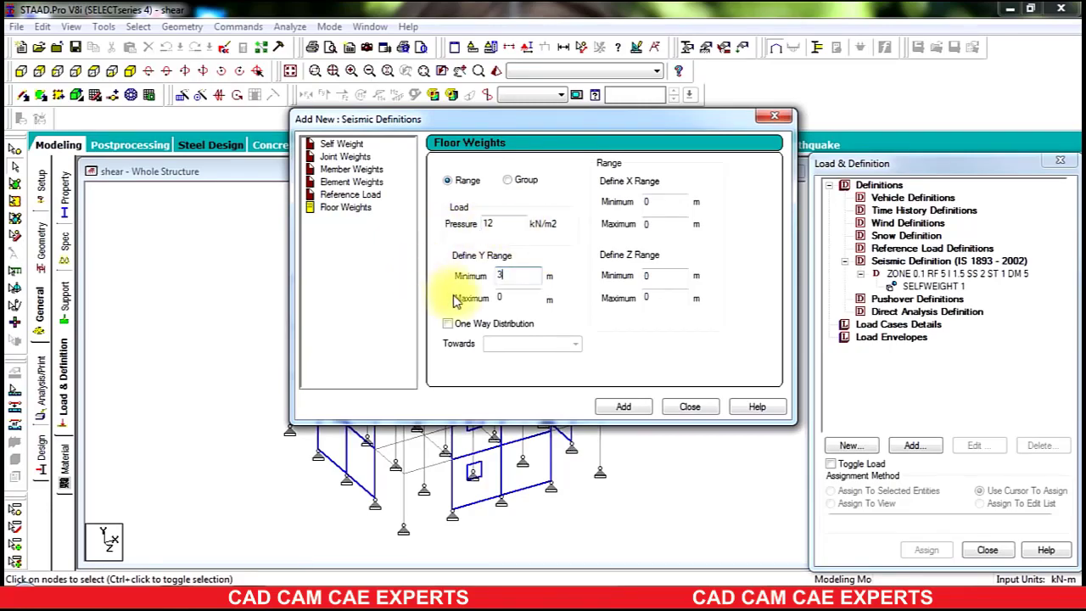
{"action": "left_click_drag", "start_coordinate": [516, 295], "coordinate": [390, 285]}
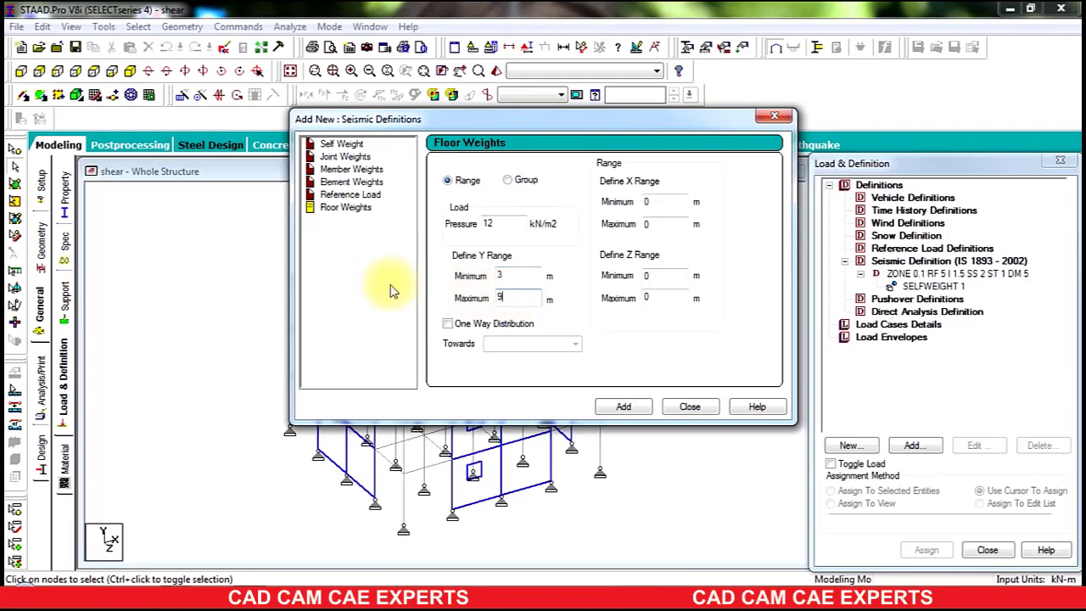
{"action": "left_click_drag", "start_coordinate": [517, 119], "coordinate": [525, 76]}
{"action": "left_click", "coordinate": [632, 365]}
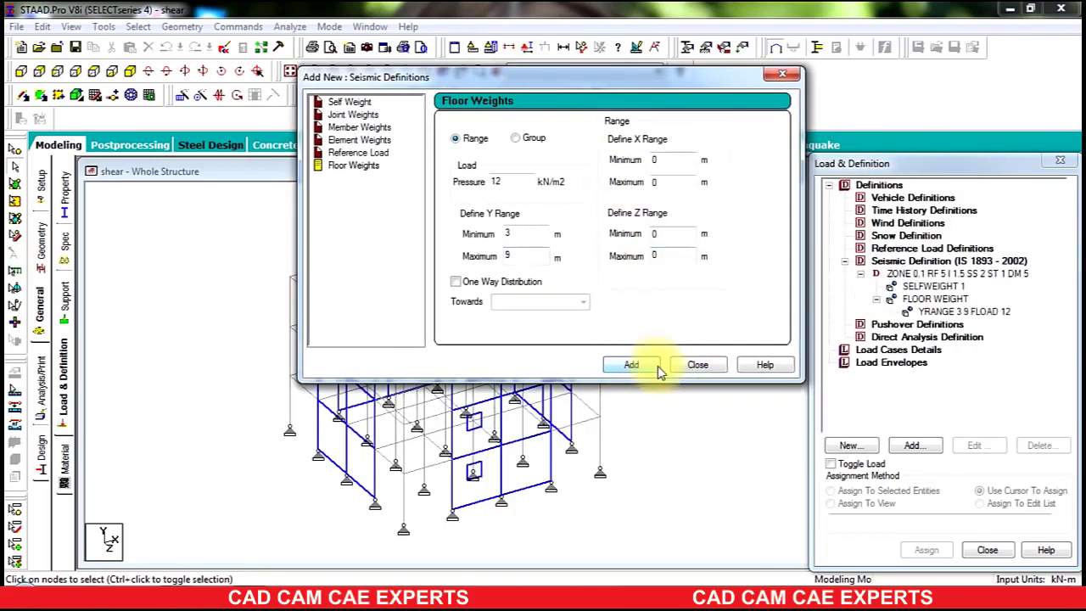
{"action": "left_click", "coordinate": [694, 365]}
- Create primary load case 1 titled EL X+ with the Seismic loading type
{"action": "left_click", "coordinate": [844, 261]}
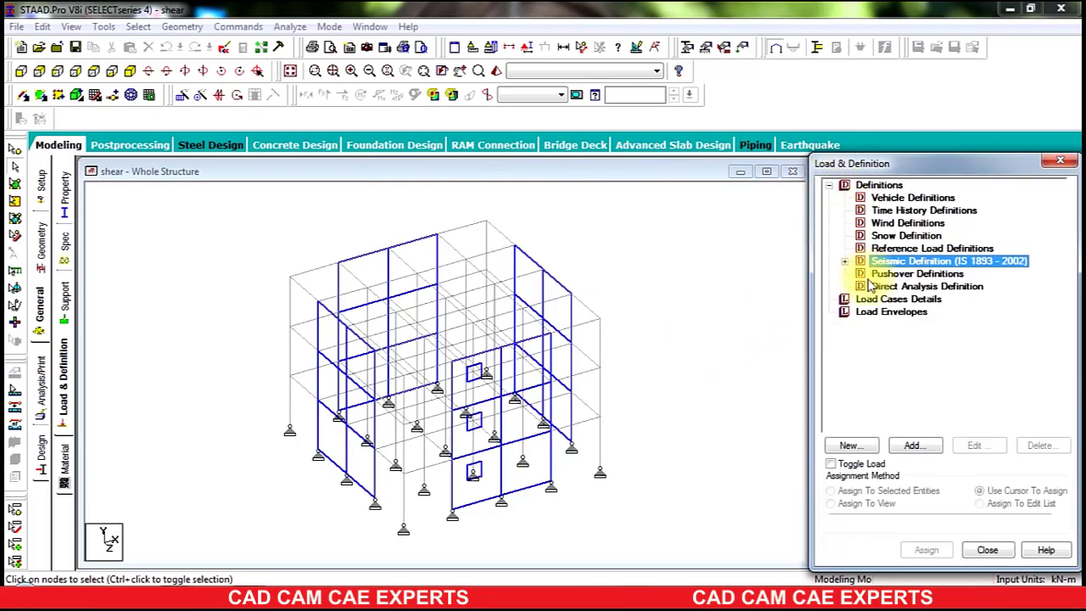
{"action": "left_click", "coordinate": [829, 185]}
{"action": "left_click", "coordinate": [887, 198]}
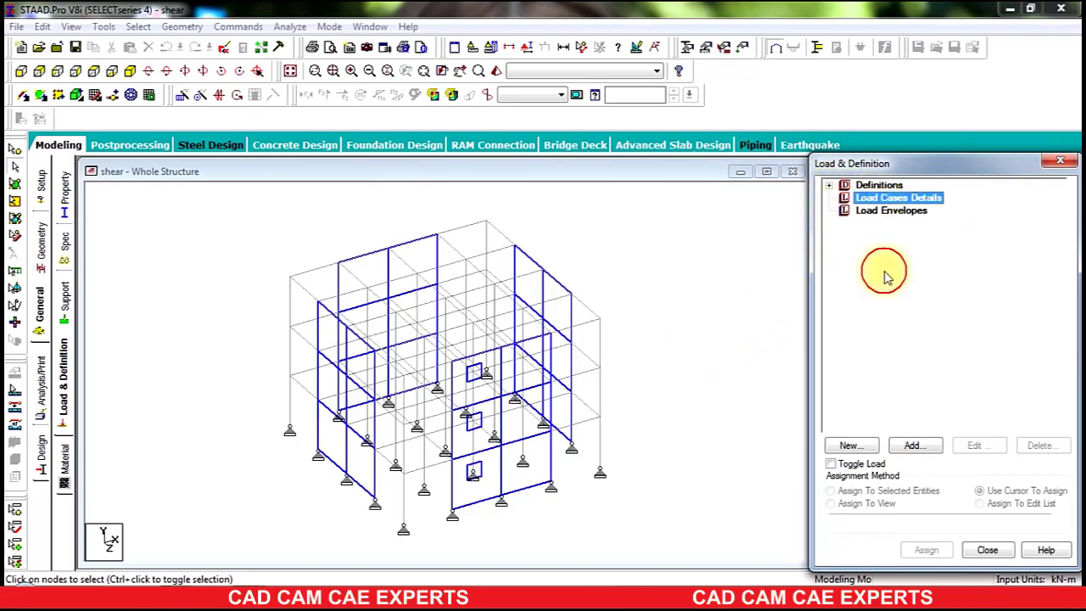
{"action": "left_click", "coordinate": [909, 446]}
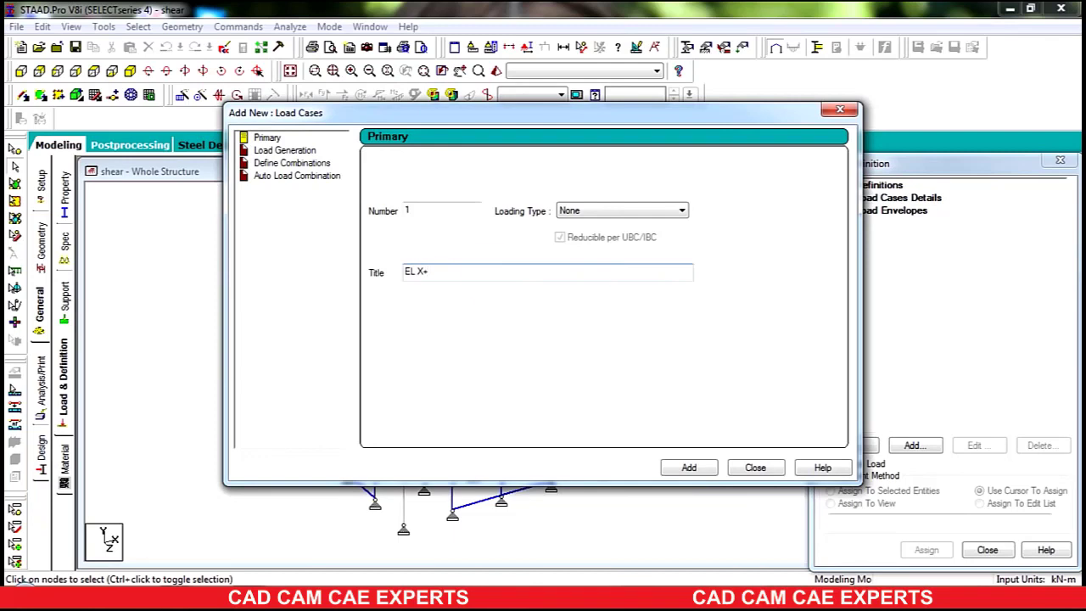
{"action": "left_click", "coordinate": [672, 212]}
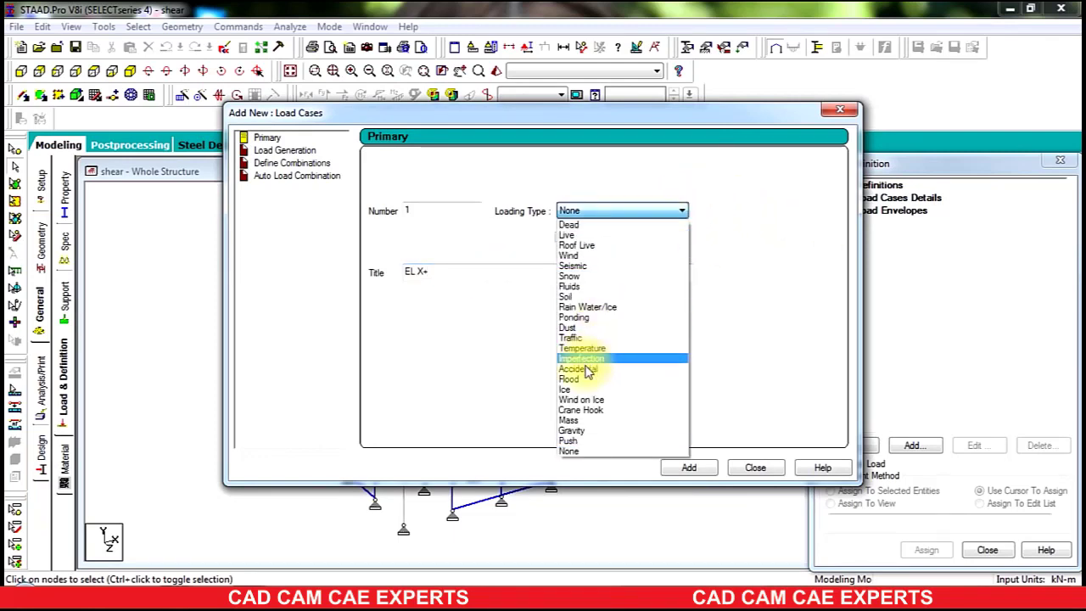
{"action": "left_click", "coordinate": [578, 267]}
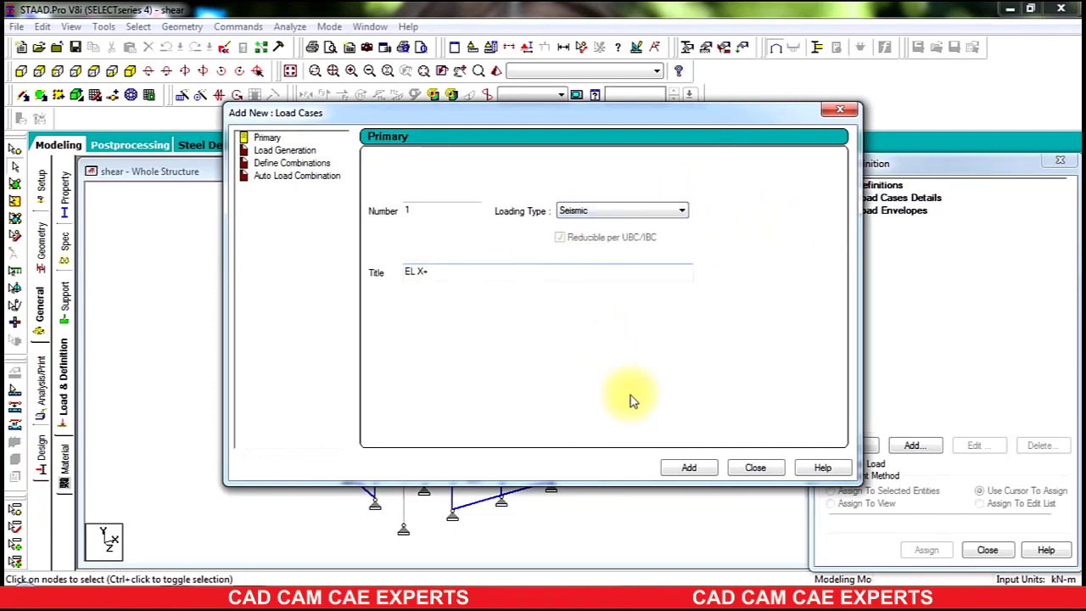
{"action": "left_click", "coordinate": [684, 472]}
- Create a second seismic primary load case titled EL Z-
{"action": "left_click_drag", "start_coordinate": [514, 270], "coordinate": [241, 242]}
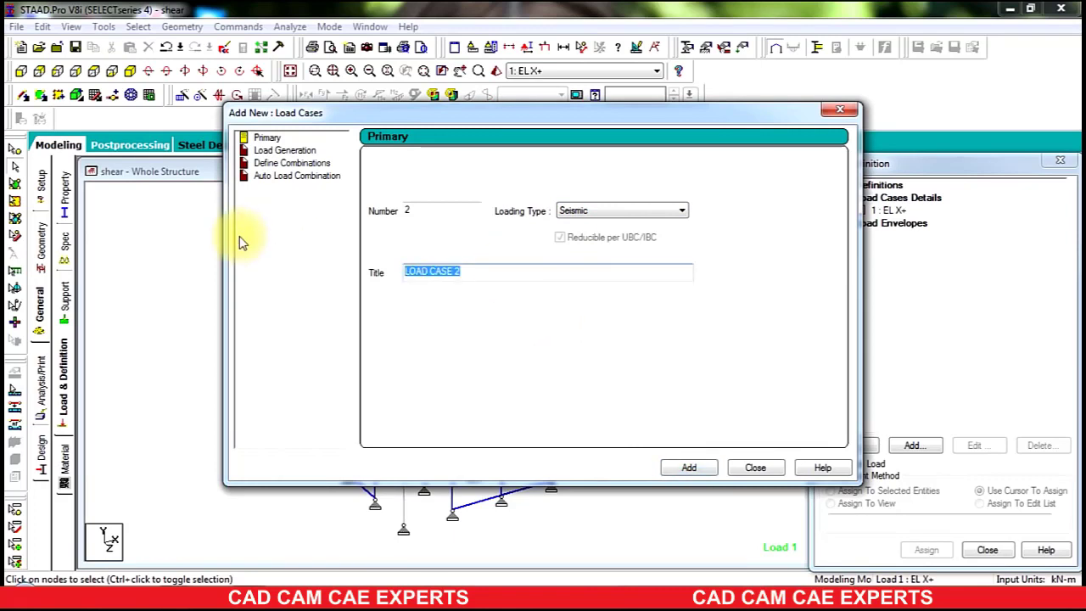
{"action": "type", "text": "EL Z-"}
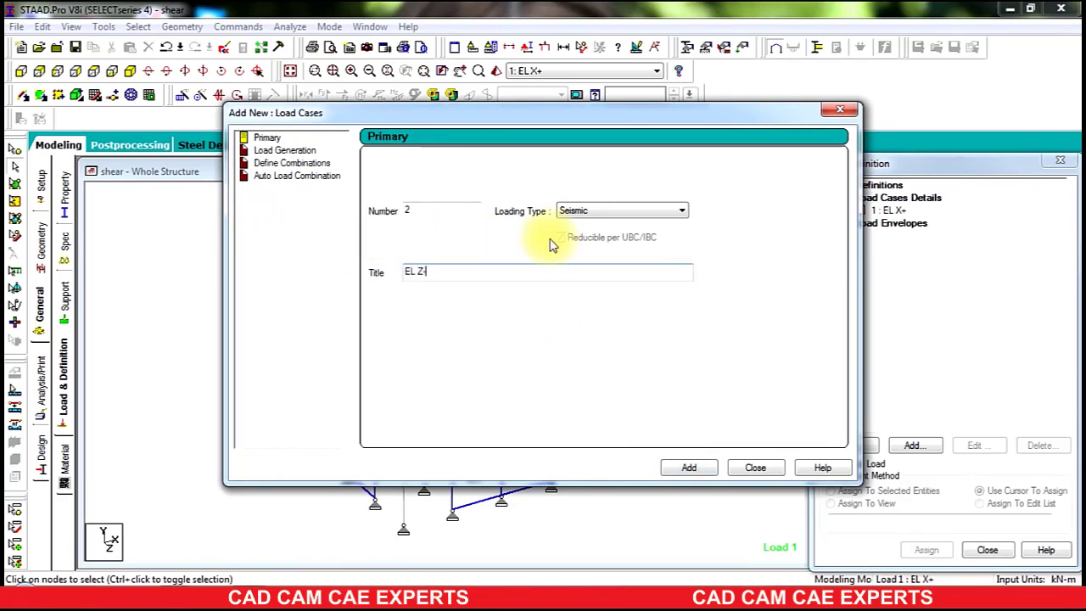
{"action": "left_click", "coordinate": [679, 467]}
- Create primary load case 3 titled DL with the Dead loading type and finish adding load cases
{"action": "left_click_drag", "start_coordinate": [507, 272], "coordinate": [345, 304]}
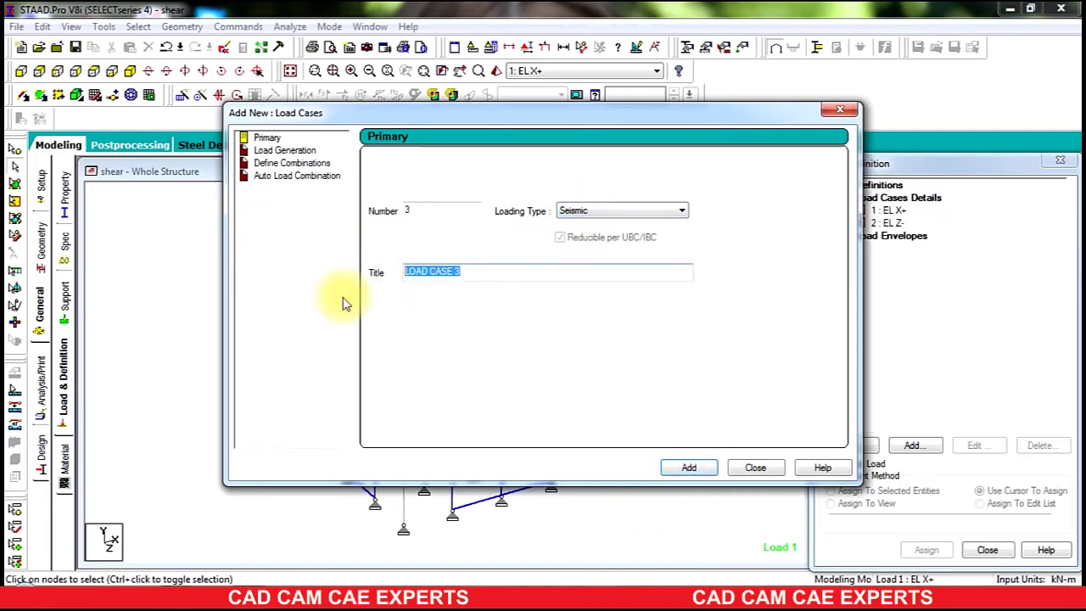
{"action": "type", "text": "DL"}
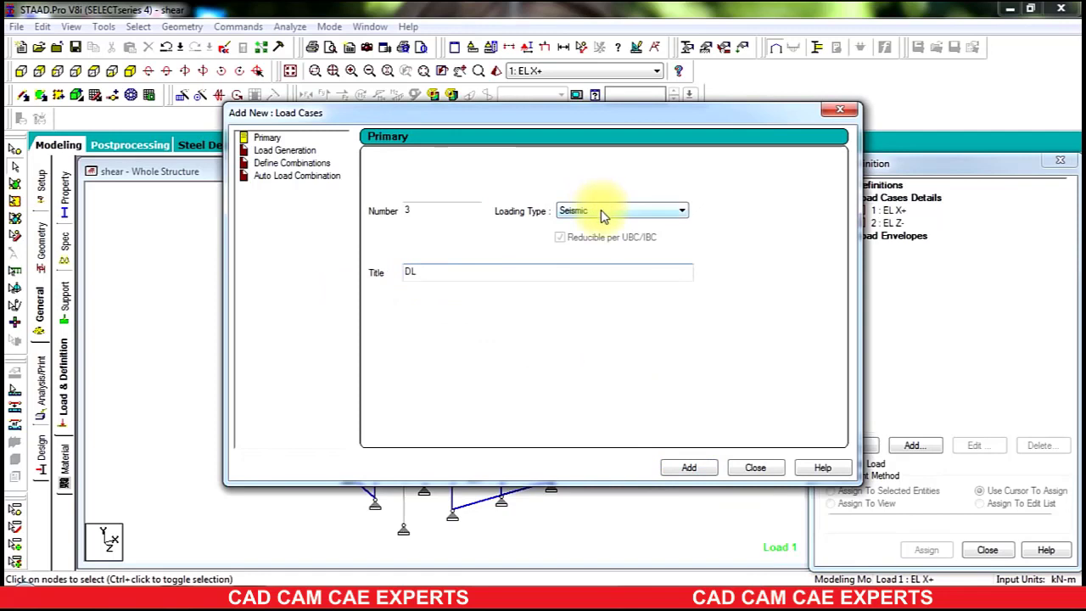
{"action": "left_click", "coordinate": [601, 212]}
{"action": "left_click", "coordinate": [593, 224]}
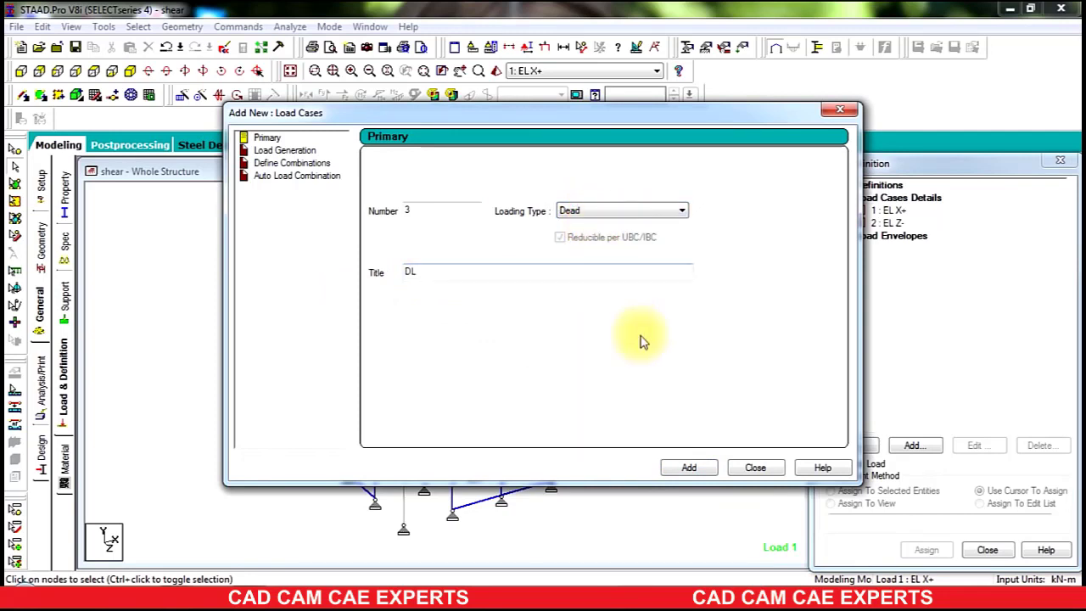
{"action": "left_click", "coordinate": [688, 468]}
{"action": "left_click", "coordinate": [754, 468]}
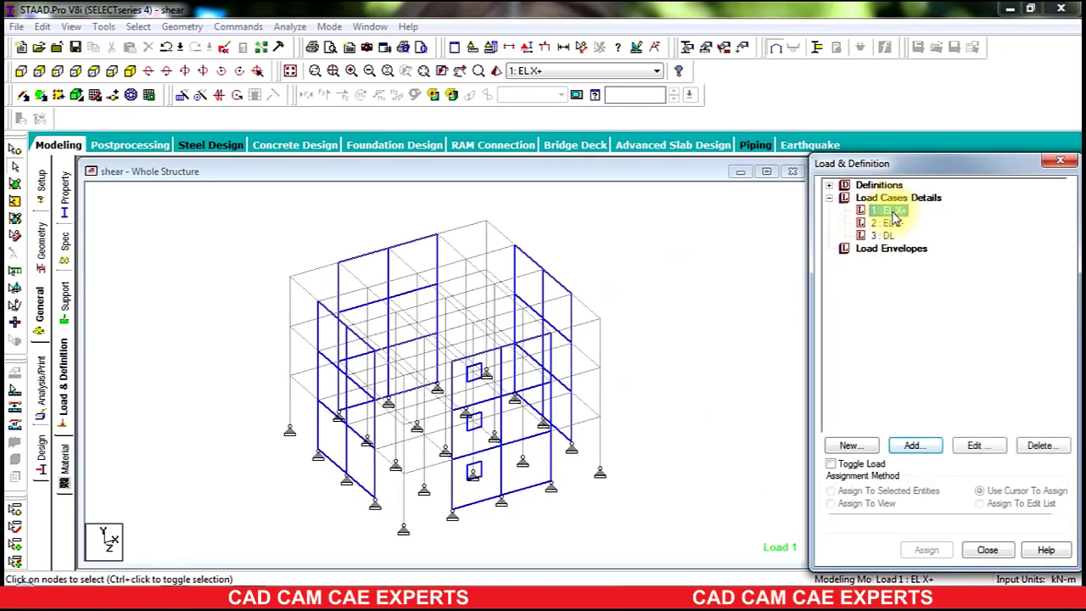
- Add a seismic load in the X direction with a factor of 1 to load case EL X+
{"action": "left_click", "coordinate": [914, 446]}
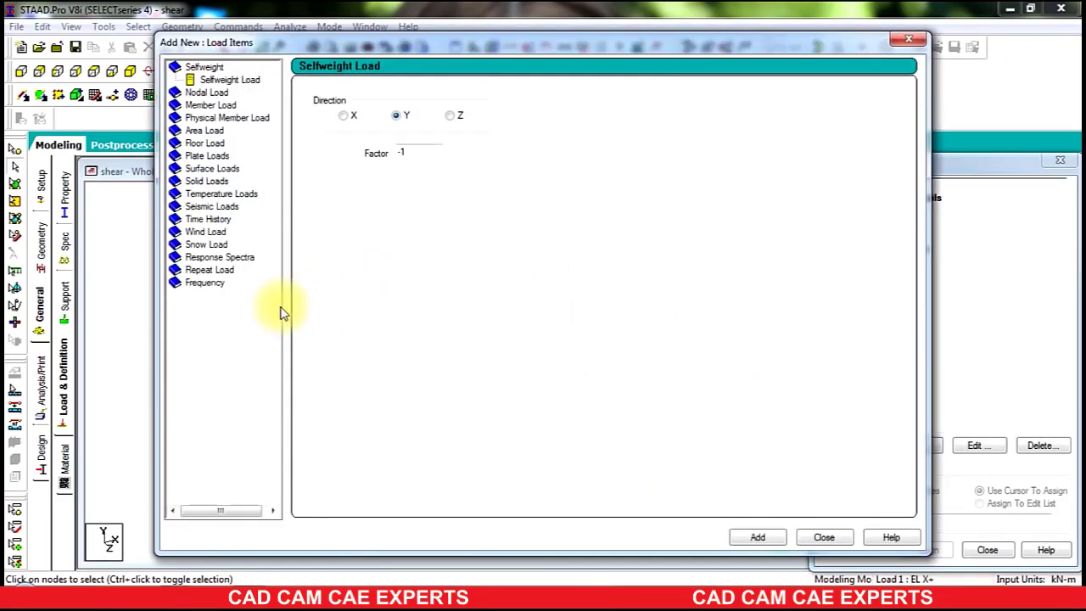
{"action": "left_click", "coordinate": [204, 208]}
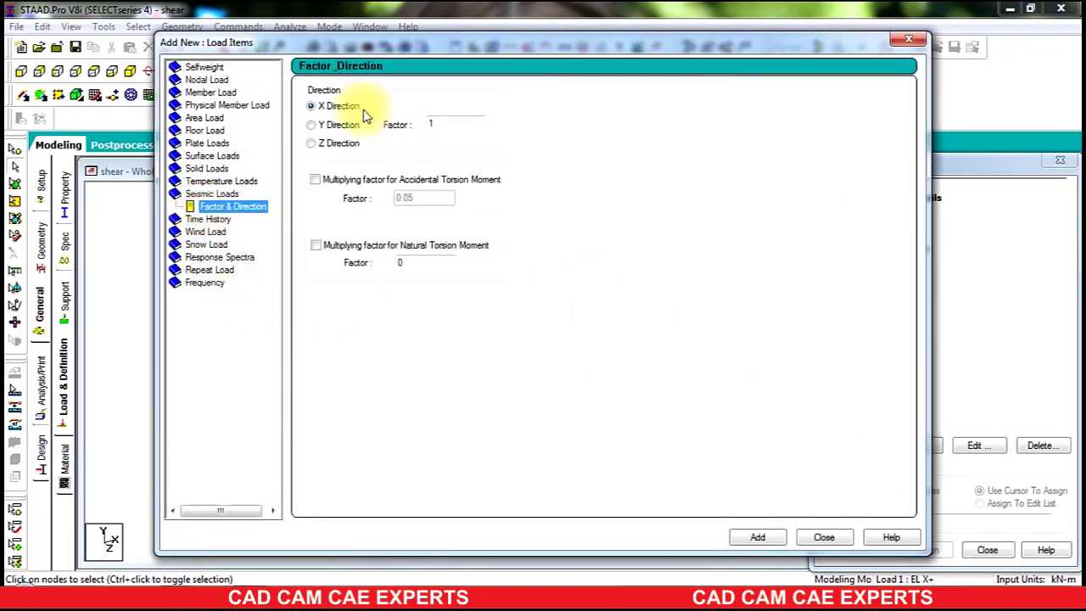
{"action": "left_click", "coordinate": [755, 538]}
{"action": "left_click", "coordinate": [819, 538]}
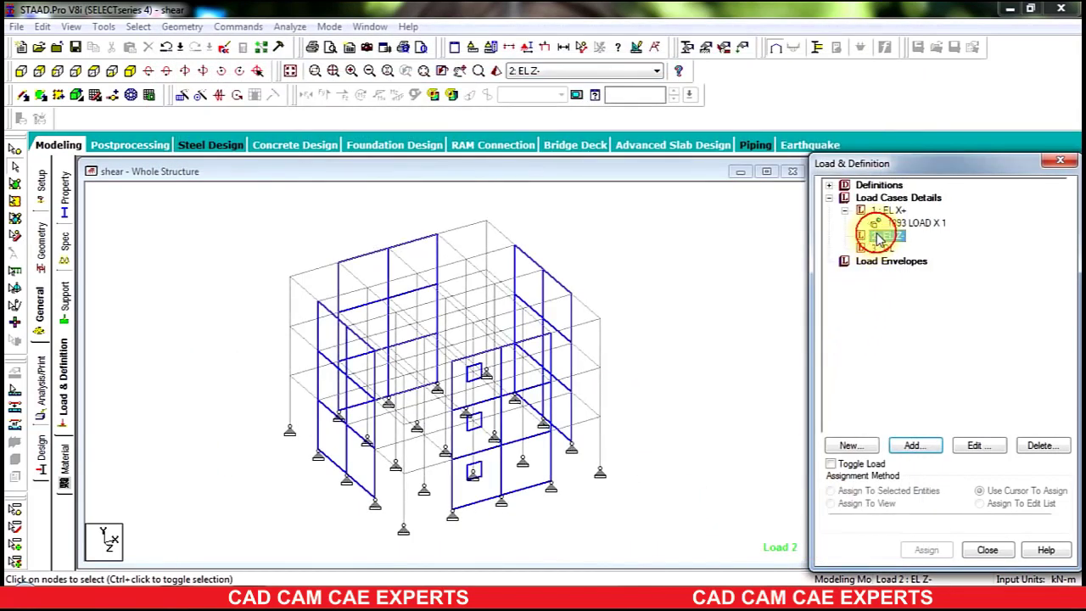
- Add a seismic load in the Z direction with a factor of -1 to load case EL Z-
{"action": "left_click", "coordinate": [910, 447]}
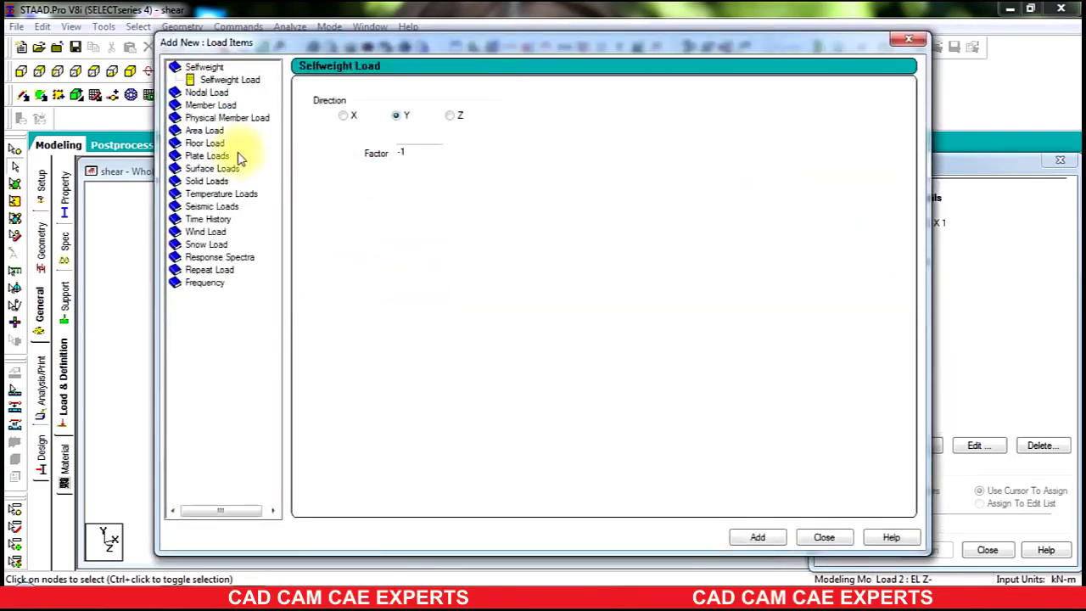
{"action": "left_click", "coordinate": [209, 207]}
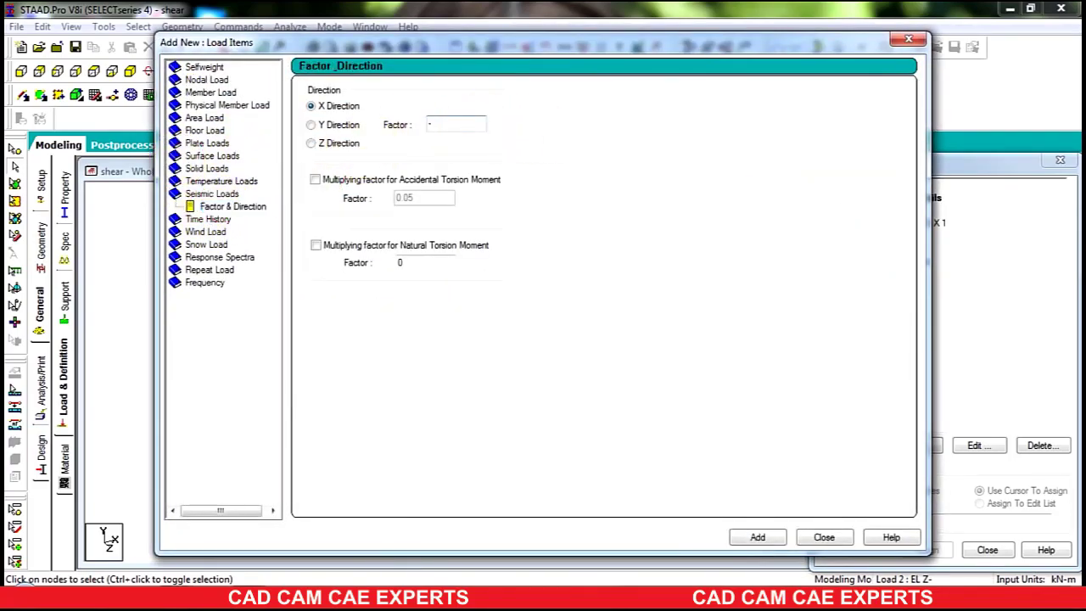
{"action": "left_click", "coordinate": [311, 145]}
{"action": "left_click", "coordinate": [757, 537]}
{"action": "left_click", "coordinate": [822, 537]}
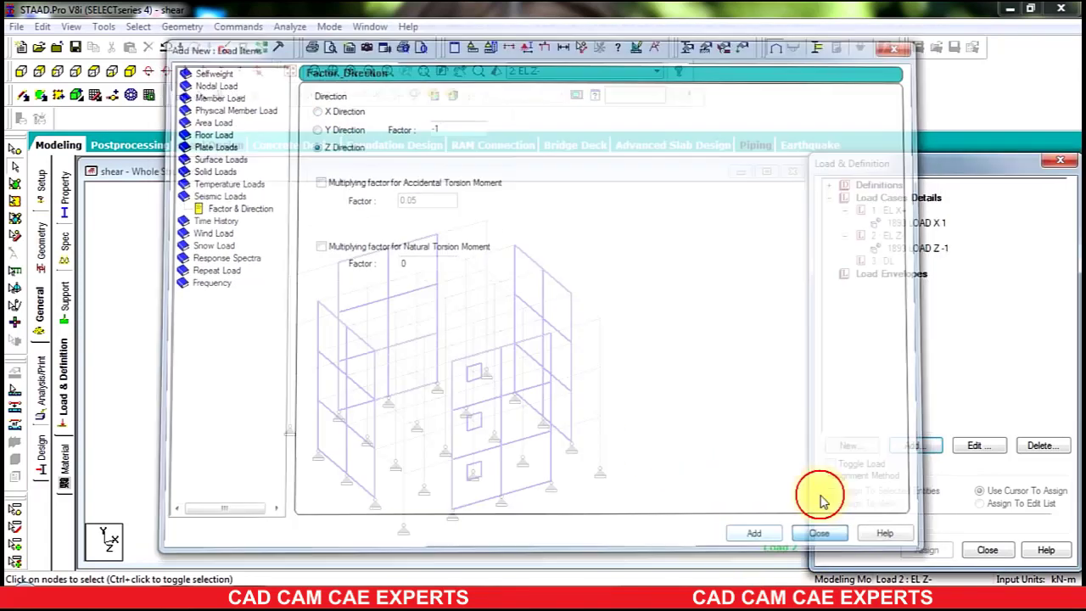
- Add a self-weight load in the Y direction with a factor of -1 to load case DL
{"action": "left_click", "coordinate": [884, 261]}
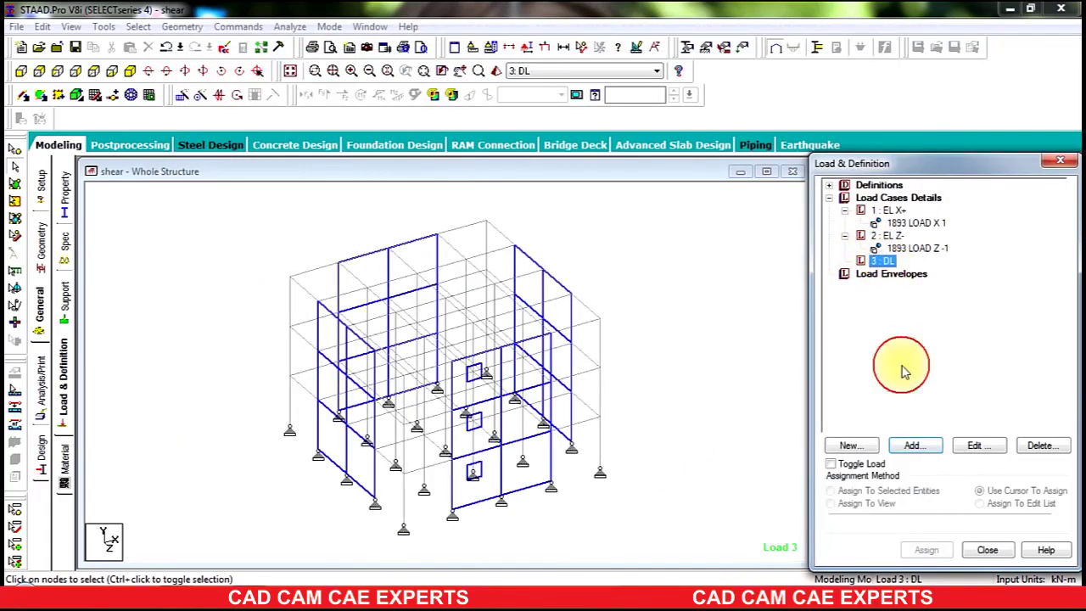
{"action": "left_click", "coordinate": [912, 446]}
{"action": "left_click", "coordinate": [241, 80]}
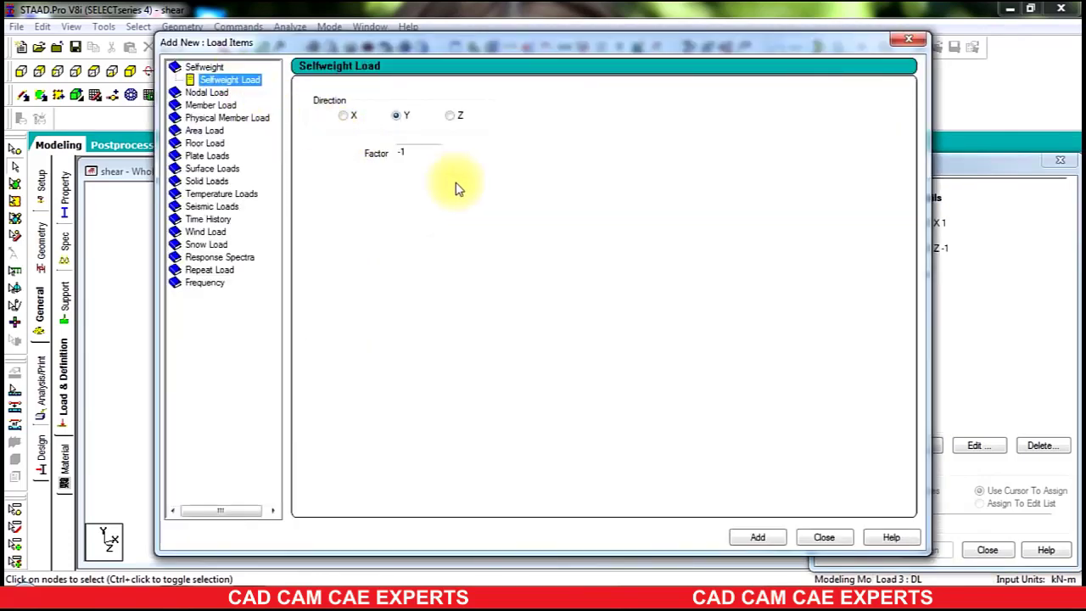
{"action": "left_click", "coordinate": [762, 540]}
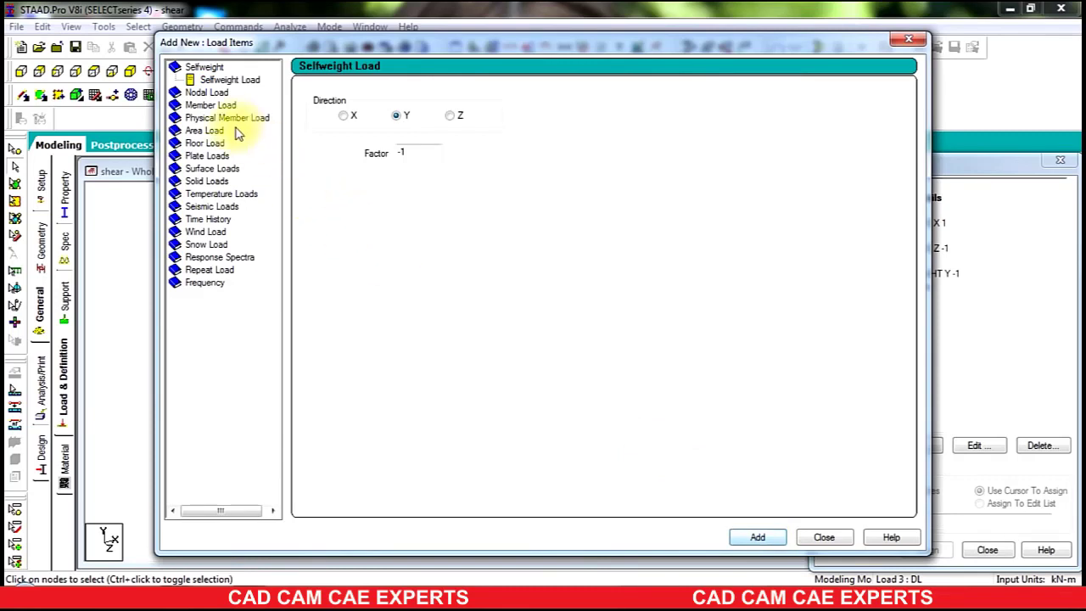
- Add a floor load of -12 kN/m2 in global Y over the Y range 3 to 9 m to load case DL
{"action": "left_click", "coordinate": [219, 106]}
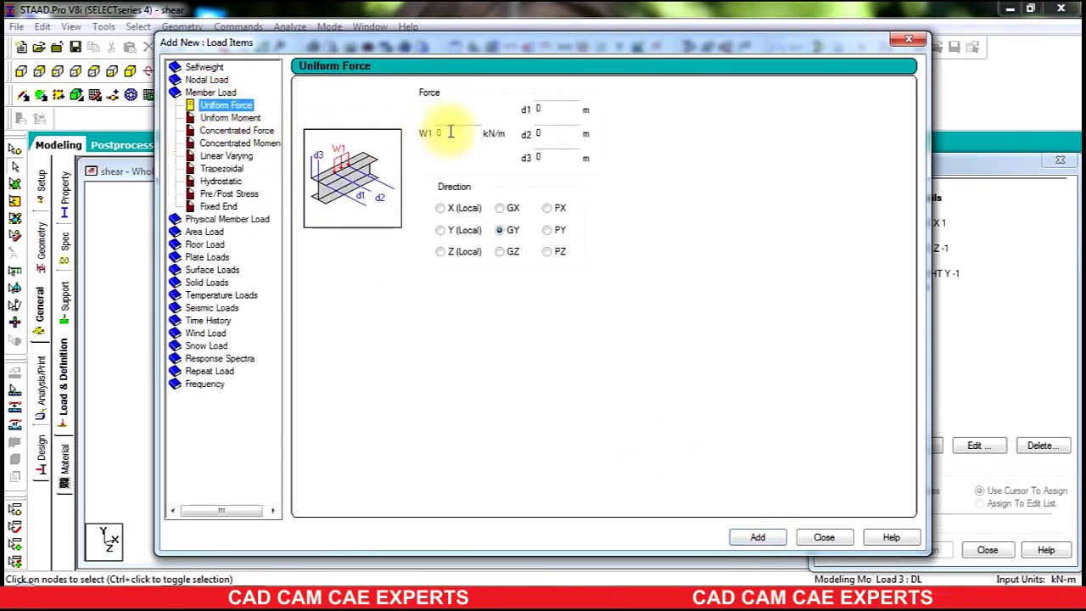
{"action": "left_click", "coordinate": [210, 244]}
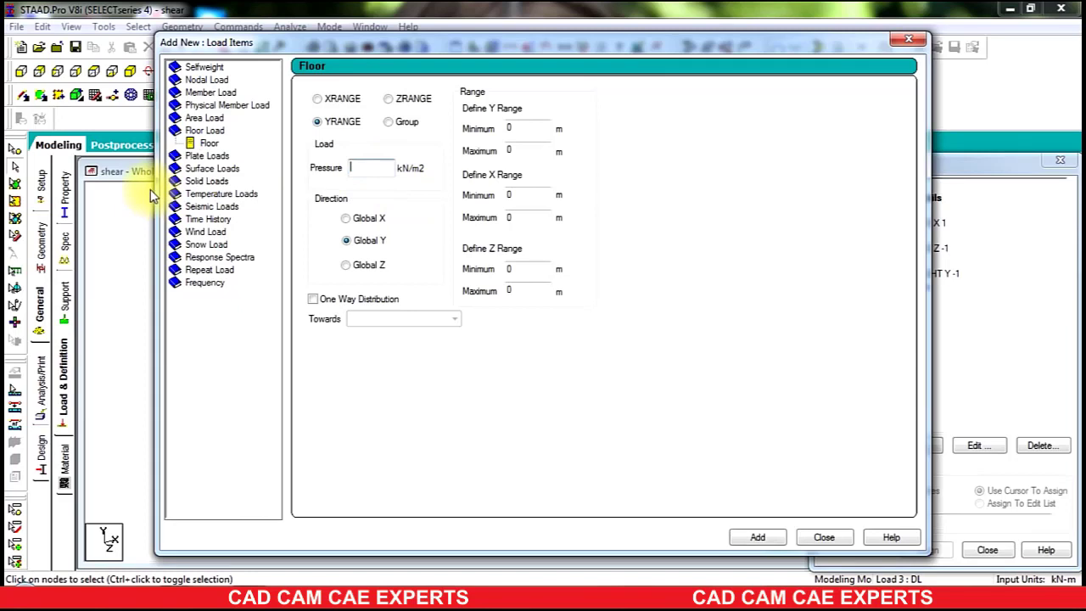
{"action": "type", "text": "-12"}
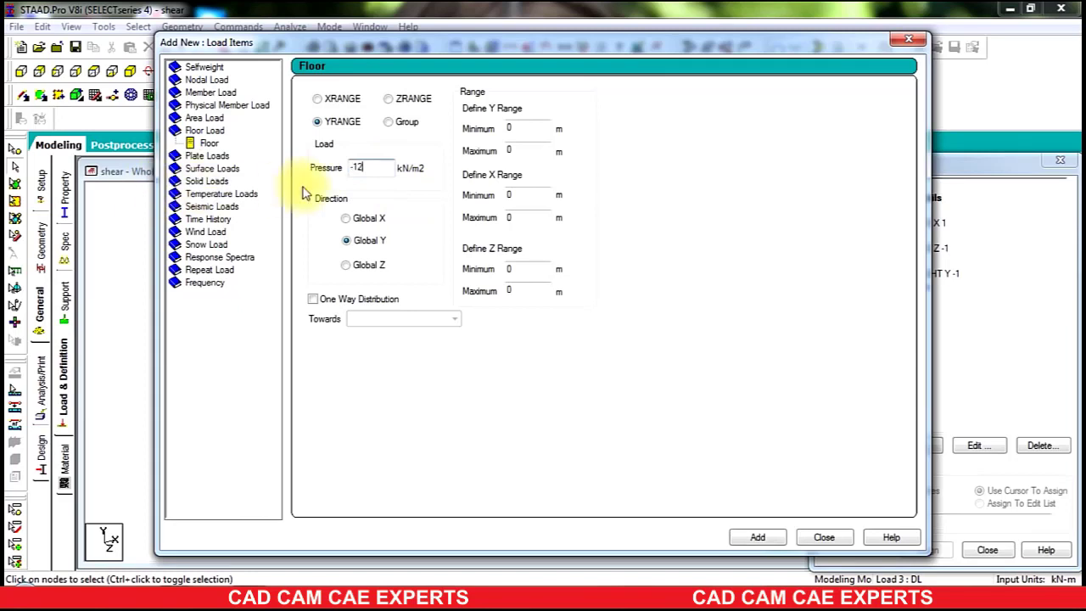
{"action": "left_click", "coordinate": [543, 128]}
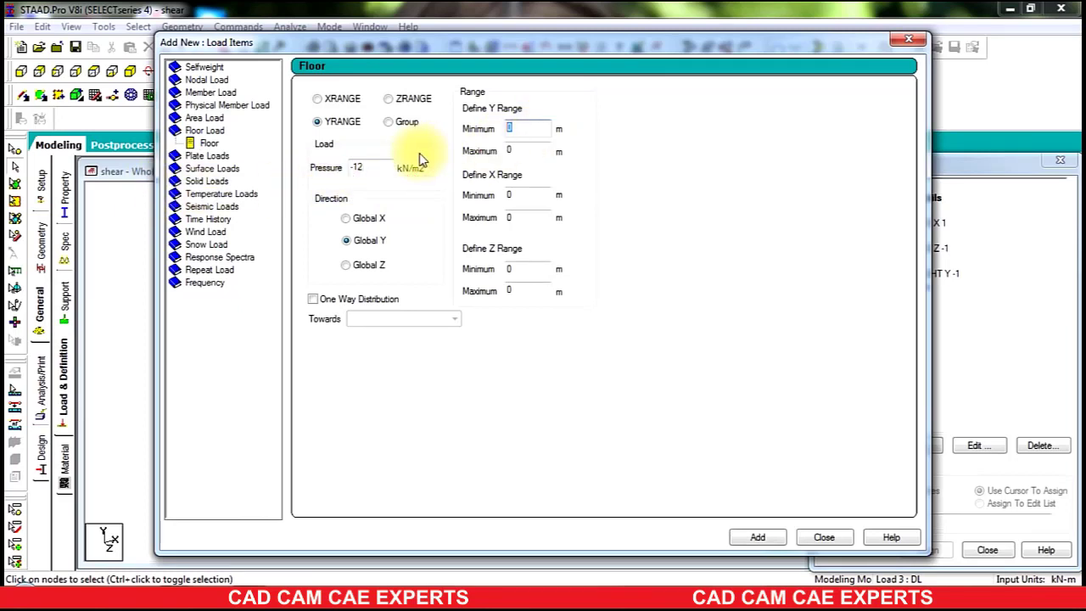
{"action": "type", "text": "3"}
{"action": "left_click", "coordinate": [527, 151]}
{"action": "type", "text": "9"}
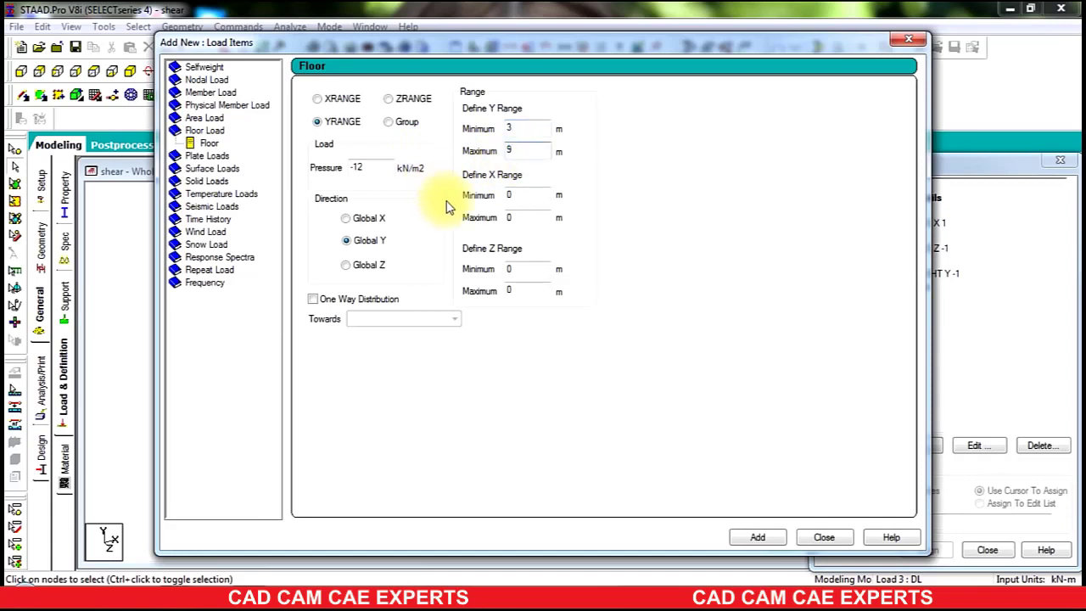
{"action": "left_click", "coordinate": [751, 540]}
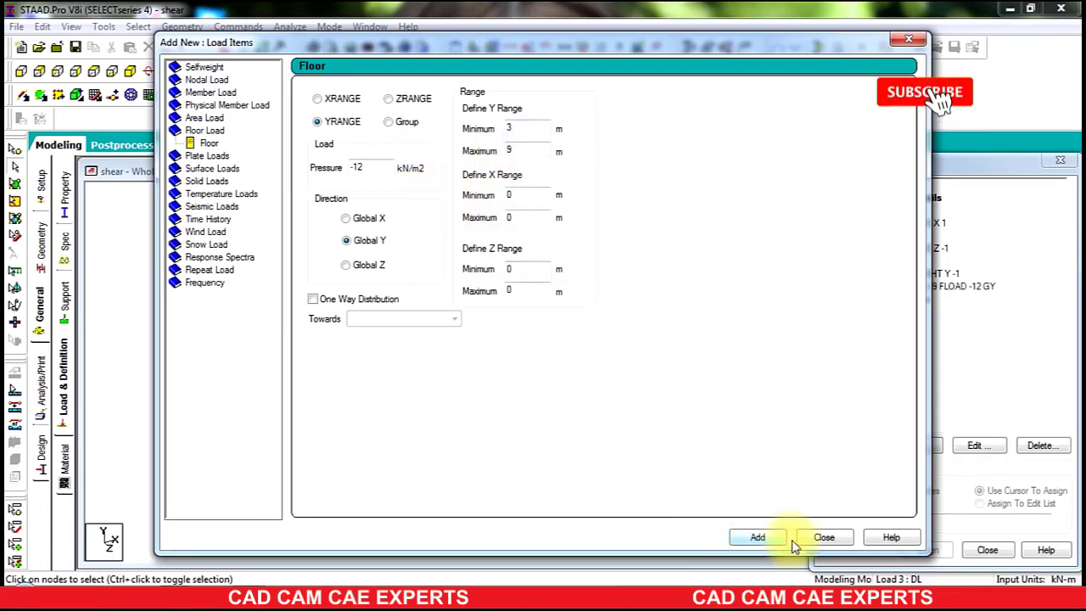
{"action": "left_click", "coordinate": [820, 537]}
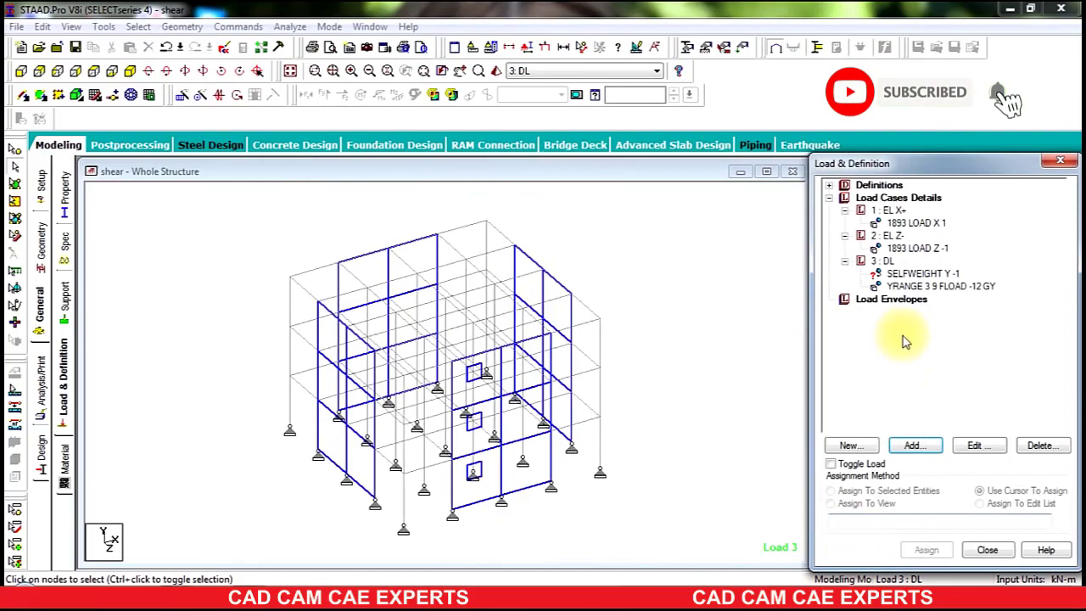
- Assign the DL self-weight load to the whole structure in view and collapse the load case list
{"action": "left_click", "coordinate": [921, 273]}
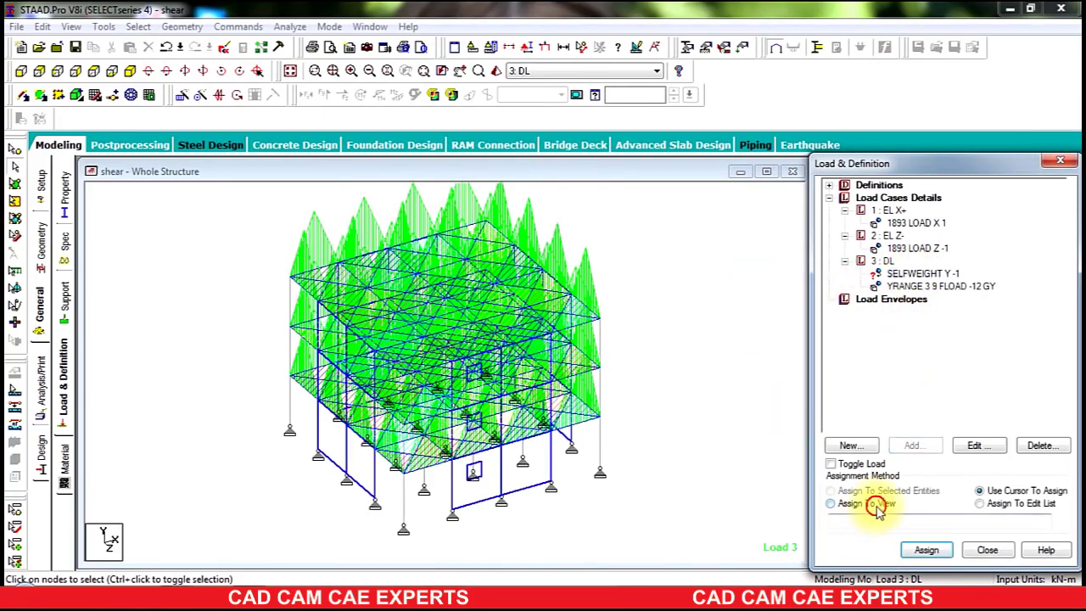
{"action": "left_click", "coordinate": [873, 503]}
{"action": "left_click", "coordinate": [926, 550]}
{"action": "left_click", "coordinate": [959, 406]}
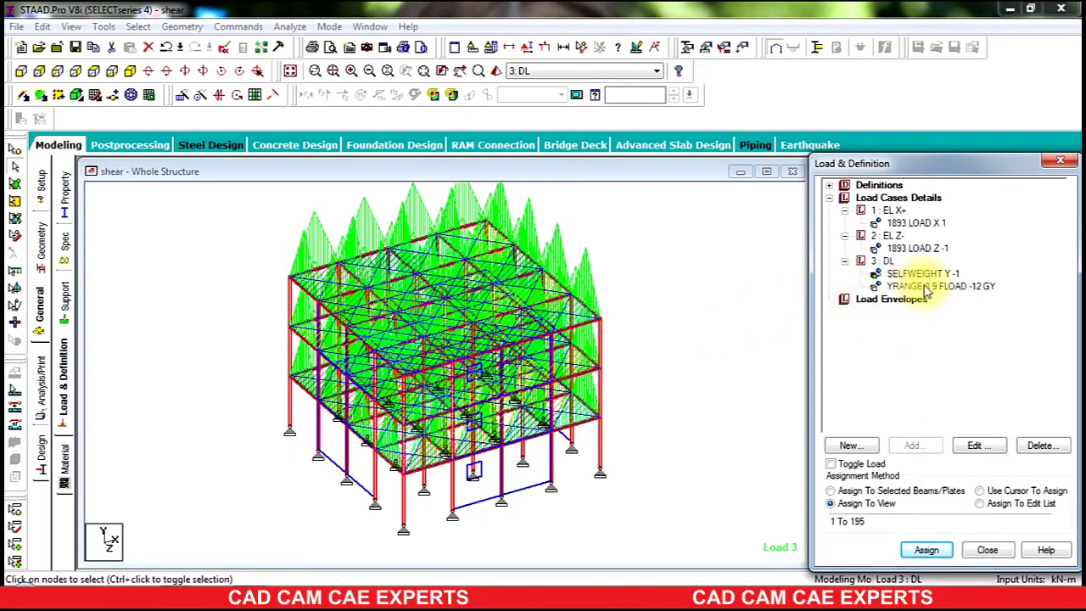
{"action": "left_click", "coordinate": [829, 197]}
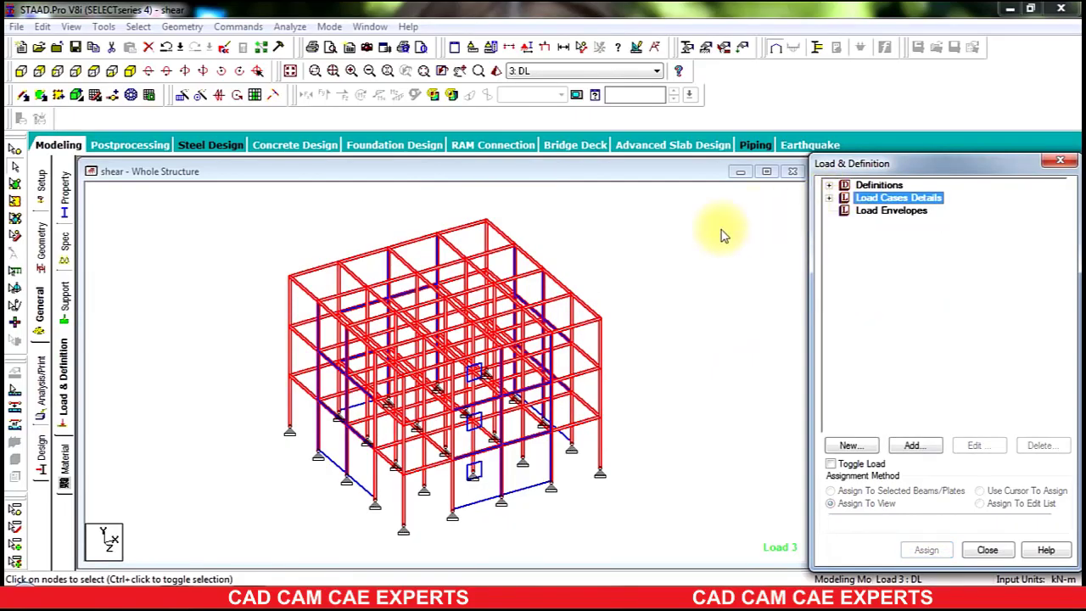
- Open the concrete design settings and set the current design code to IS456
{"action": "left_click", "coordinate": [40, 460]}
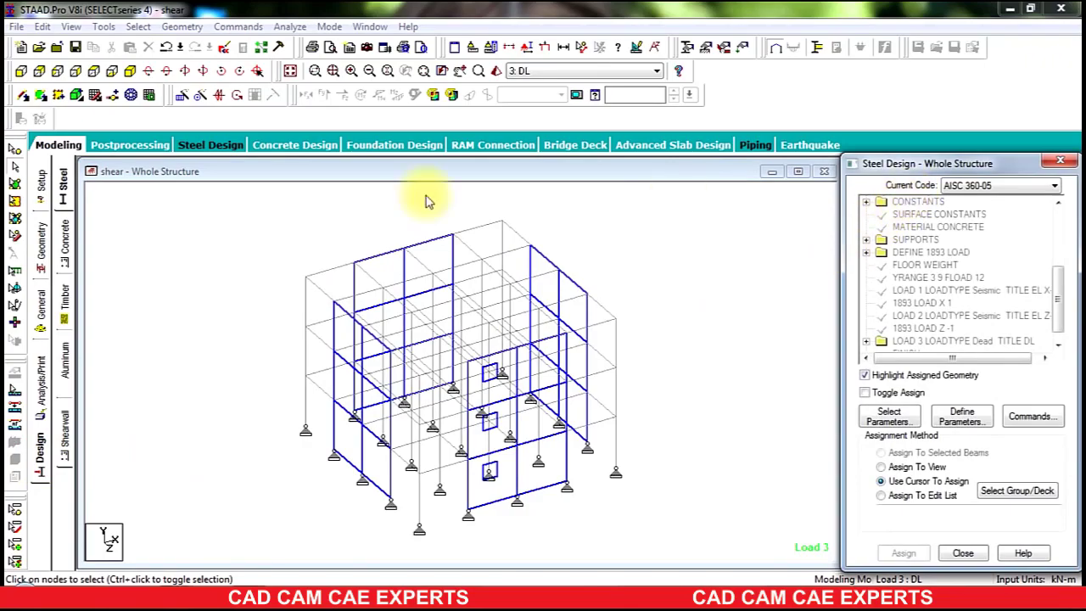
{"action": "left_click", "coordinate": [65, 242]}
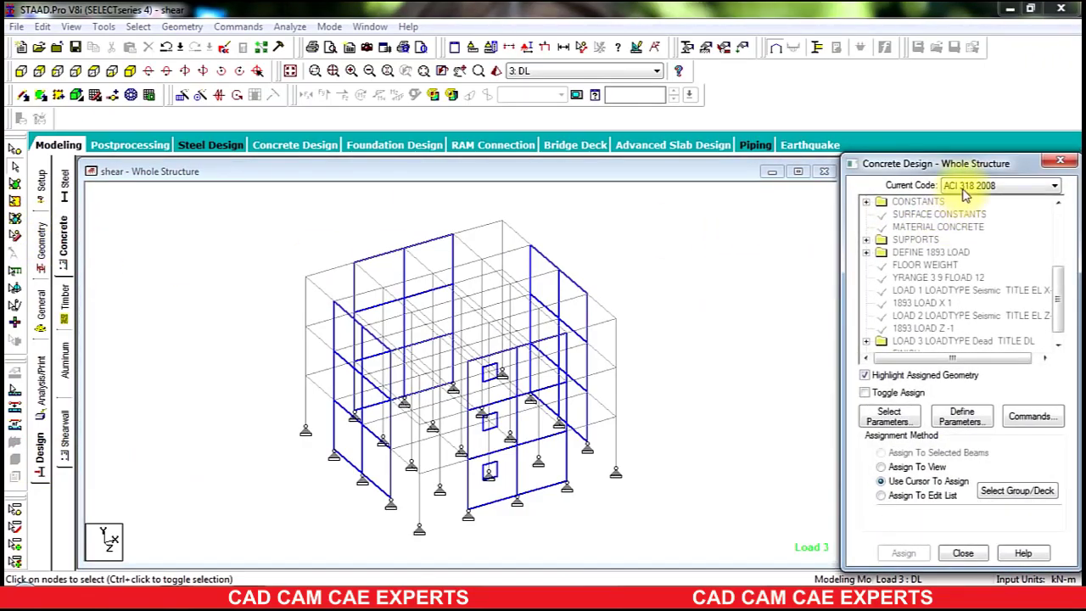
{"action": "left_click", "coordinate": [964, 188]}
{"action": "left_click", "coordinate": [959, 383]}
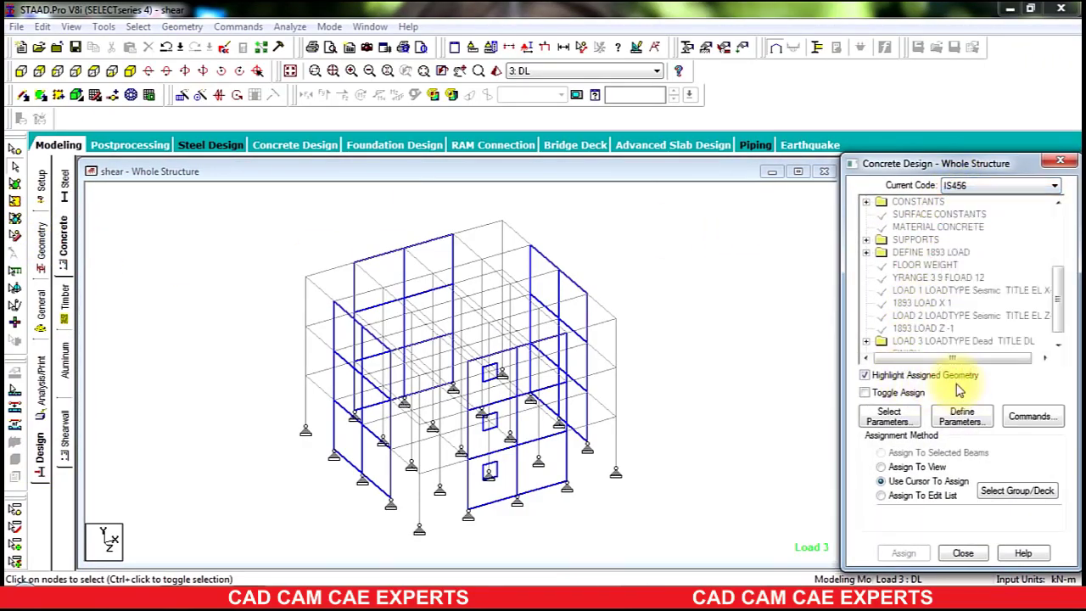
{"action": "left_click", "coordinate": [987, 187]}
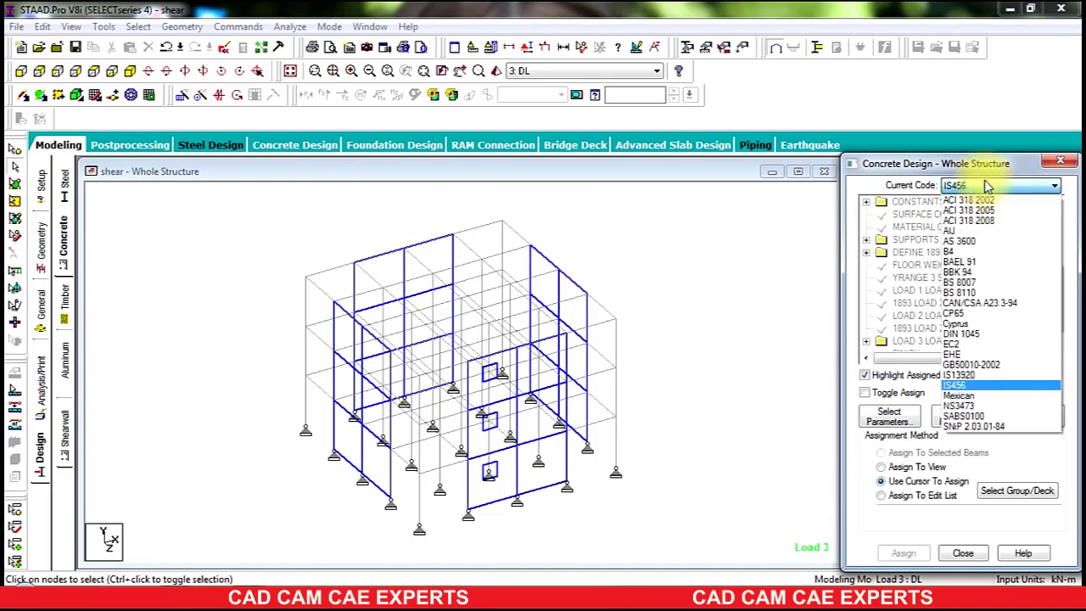
{"action": "left_click", "coordinate": [964, 375]}
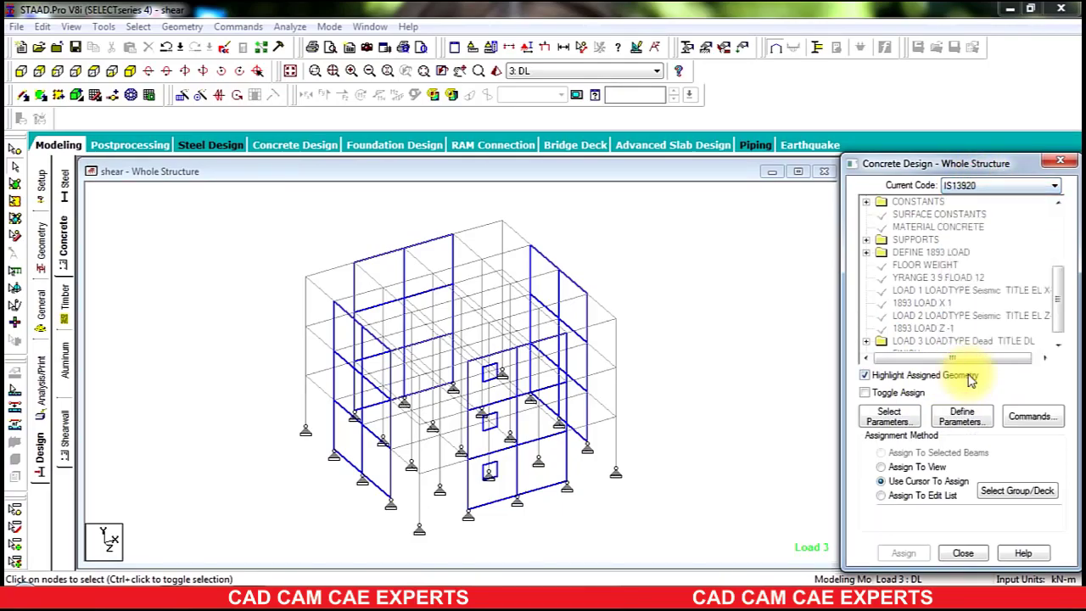
{"action": "left_click", "coordinate": [1010, 181]}
{"action": "left_click", "coordinate": [969, 387]}
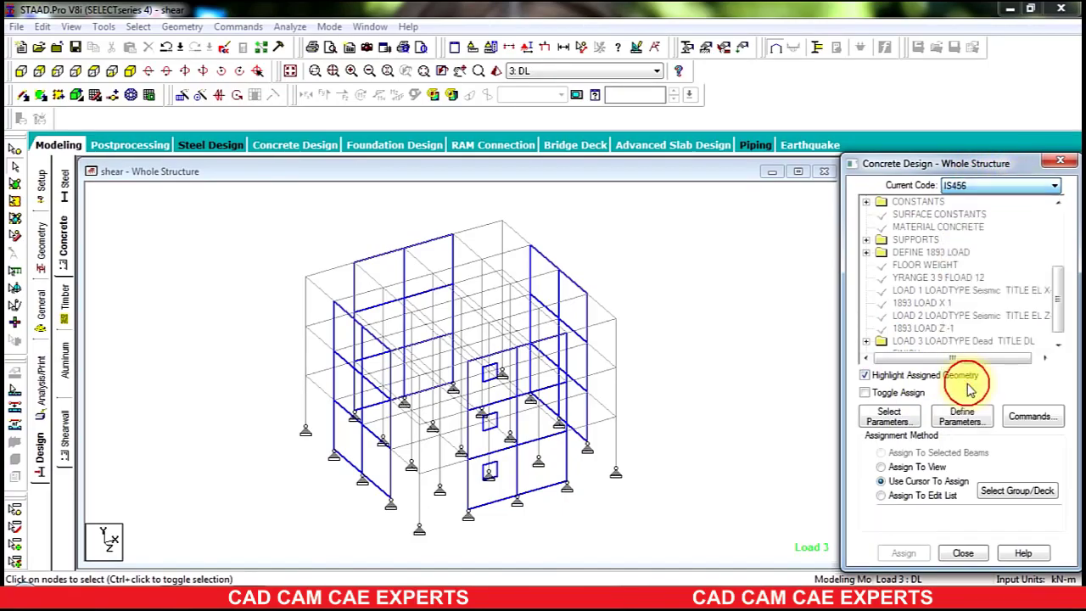
- Add the FC design parameter with a concrete compressive strength of 30000 kN/m2
{"action": "left_click", "coordinate": [961, 420]}
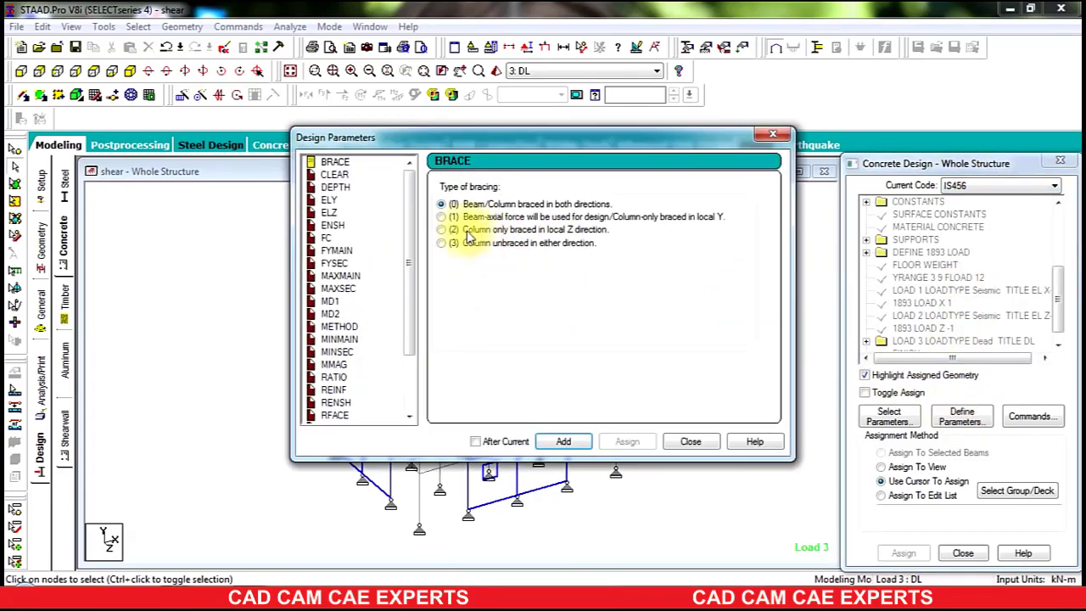
{"action": "left_click", "coordinate": [326, 238]}
{"action": "left_click_drag", "start_coordinate": [594, 239], "coordinate": [266, 259]}
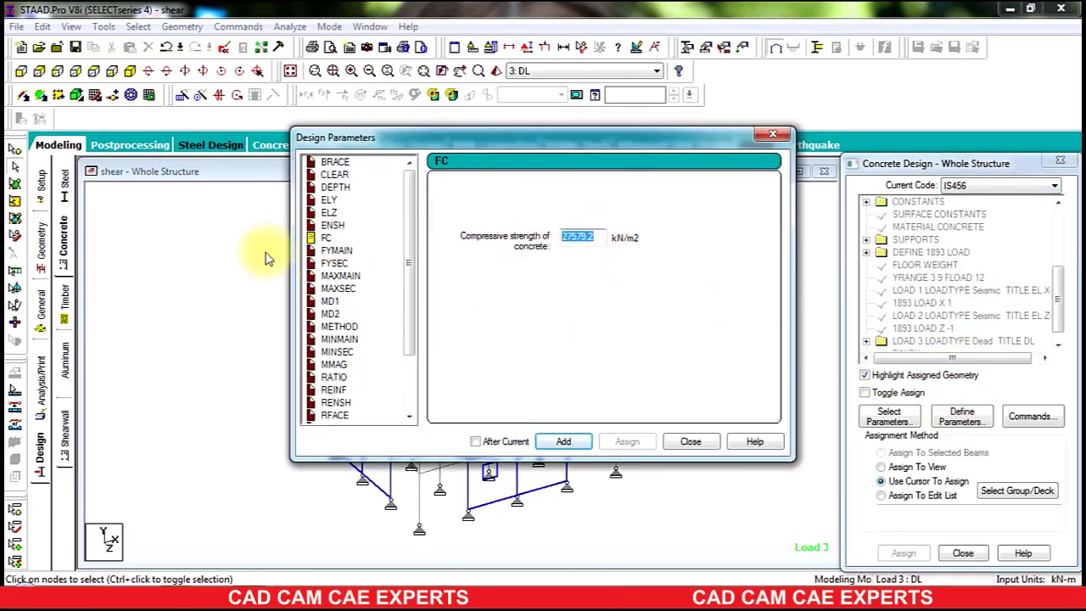
{"action": "type", "text": "30000"}
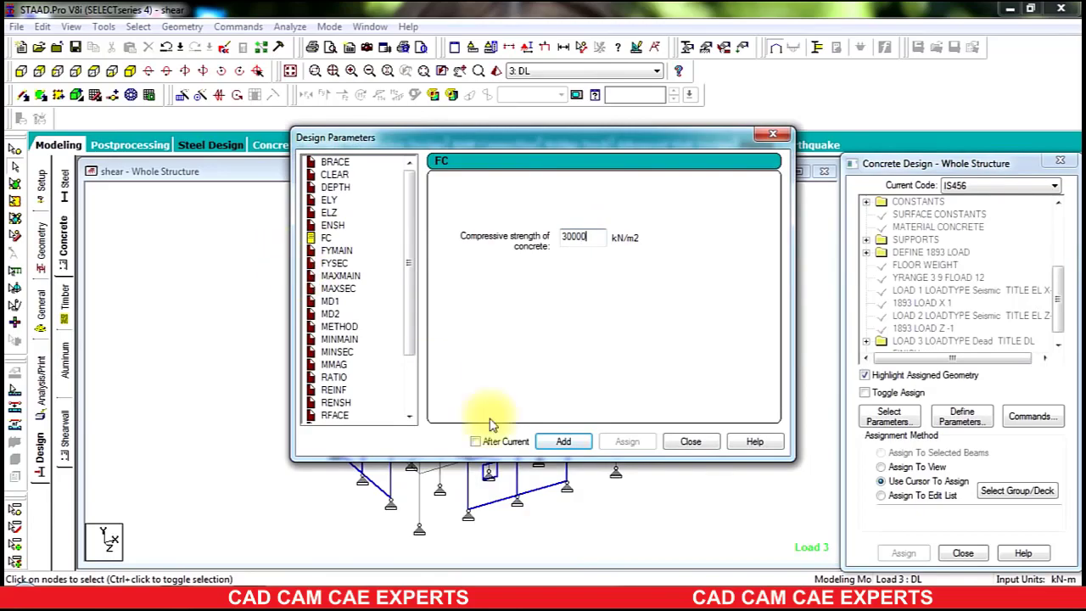
{"action": "left_click", "coordinate": [563, 441]}
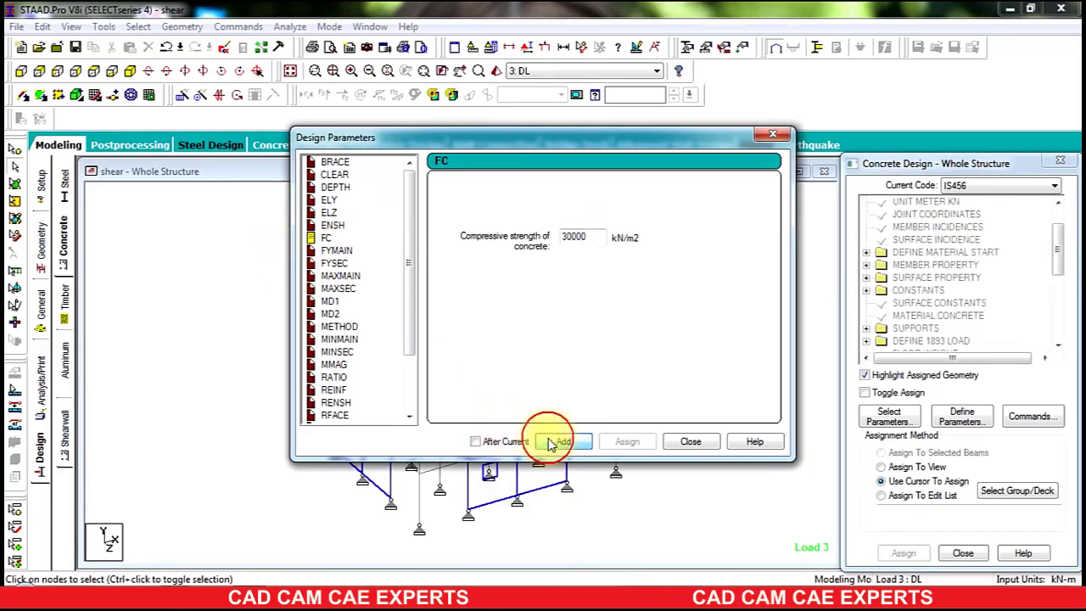
- Add the FYMAIN design parameter with a main reinforcement yield strength of 415000 kN/m2 and finish defining parameters
{"action": "left_click", "coordinate": [336, 250]}
{"action": "left_click_drag", "start_coordinate": [600, 237], "coordinate": [566, 238]}
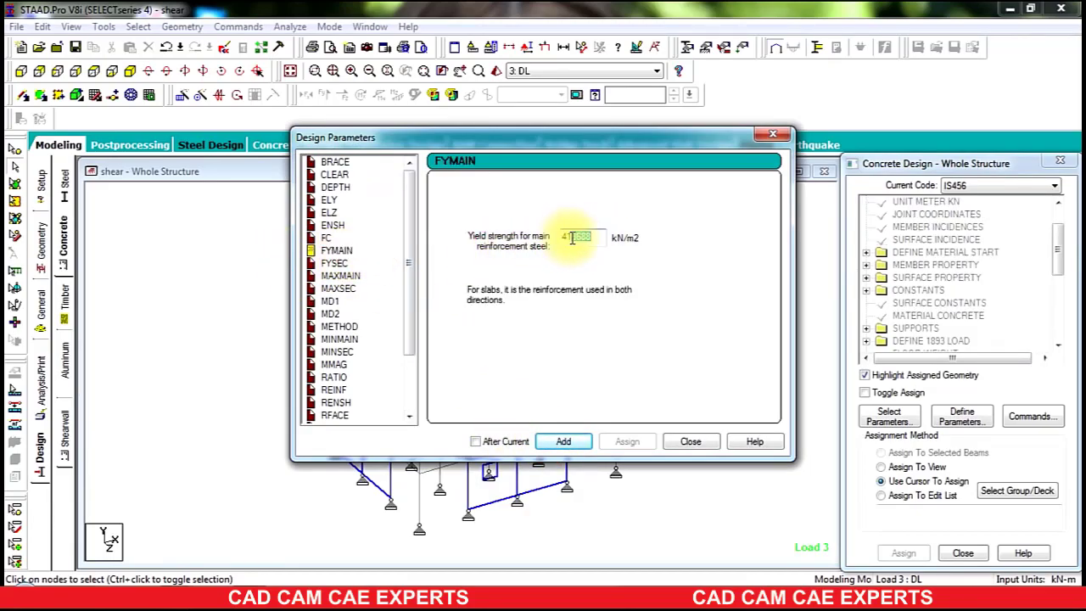
{"action": "type", "text": "41500"}
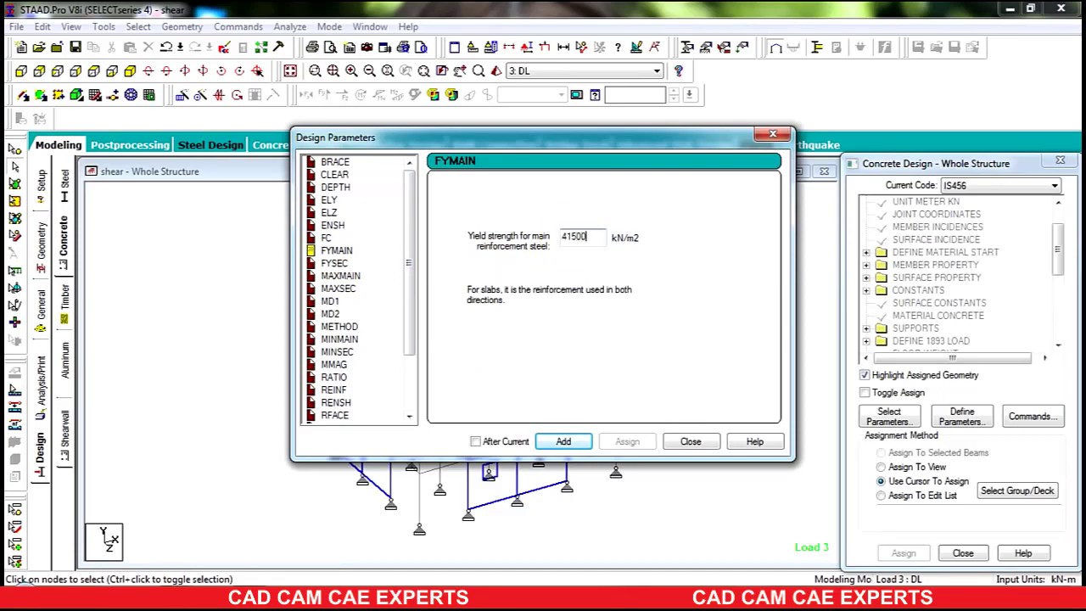
{"action": "type", "text": "0"}
{"action": "left_click", "coordinate": [570, 443]}
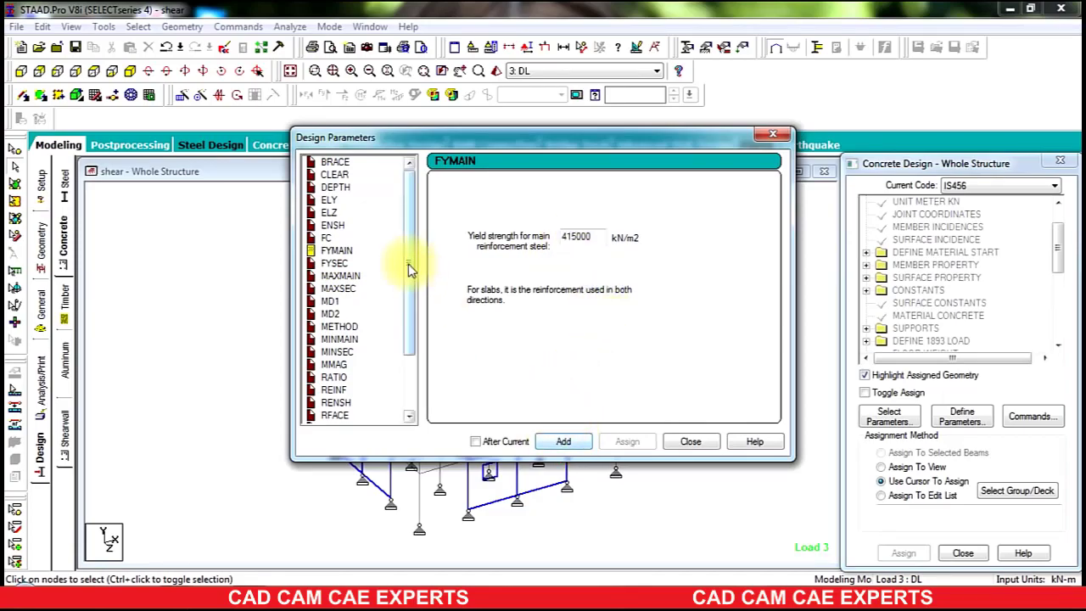
{"action": "scroll", "coordinate": [412, 357], "scroll_direction": "down", "scroll_amount": 2}
{"action": "left_click", "coordinate": [691, 441]}
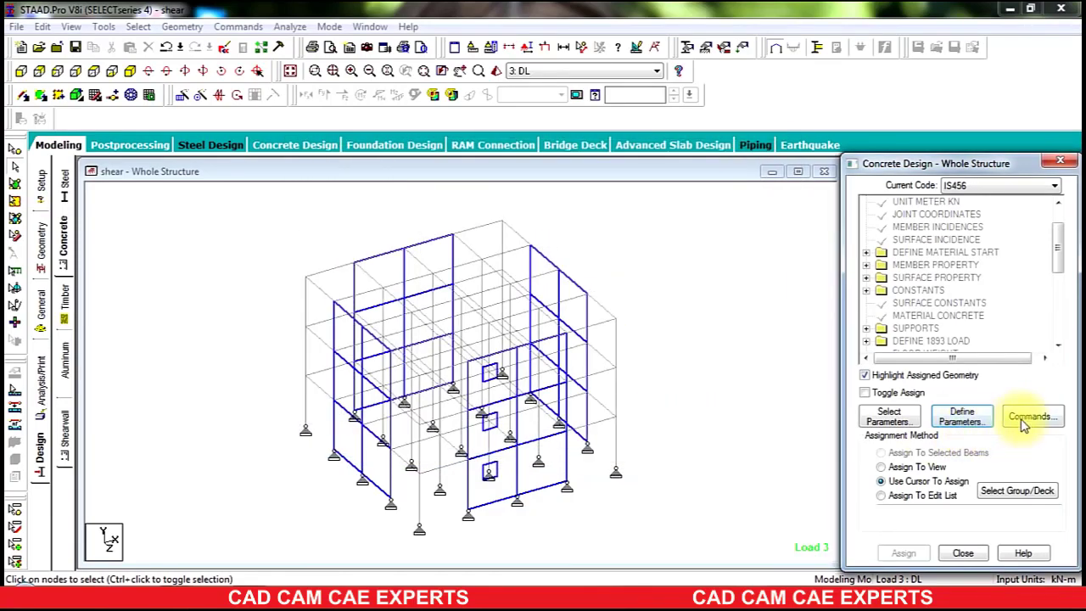
- Add the DESIGN BEAM and DESIGN COLUMN commands to the concrete design
{"action": "left_click", "coordinate": [1031, 415]}
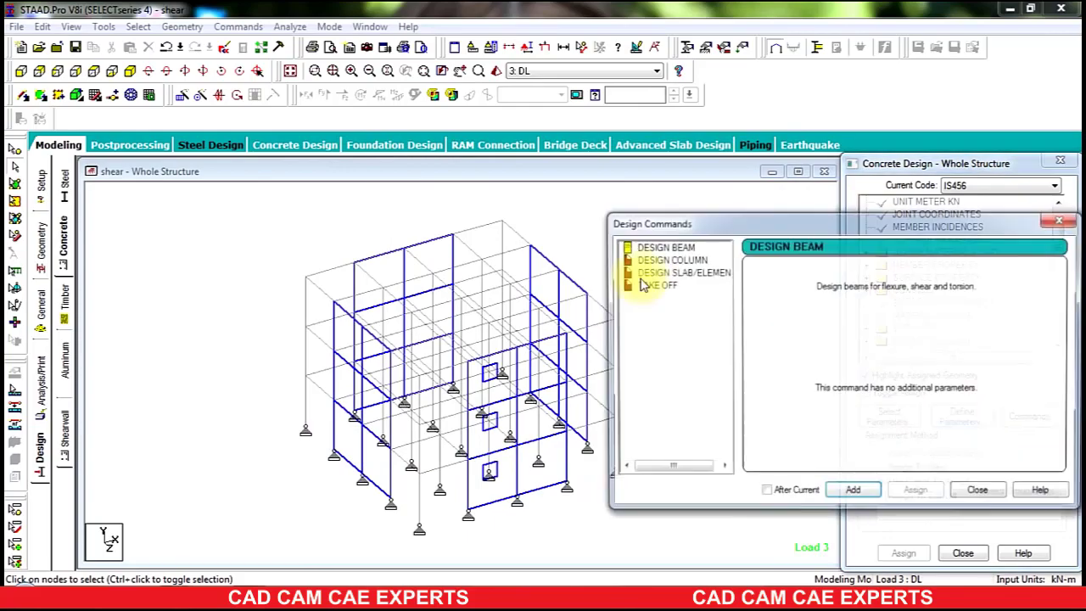
{"action": "left_click", "coordinate": [852, 492]}
{"action": "left_click", "coordinate": [669, 259]}
{"action": "left_click", "coordinate": [844, 492]}
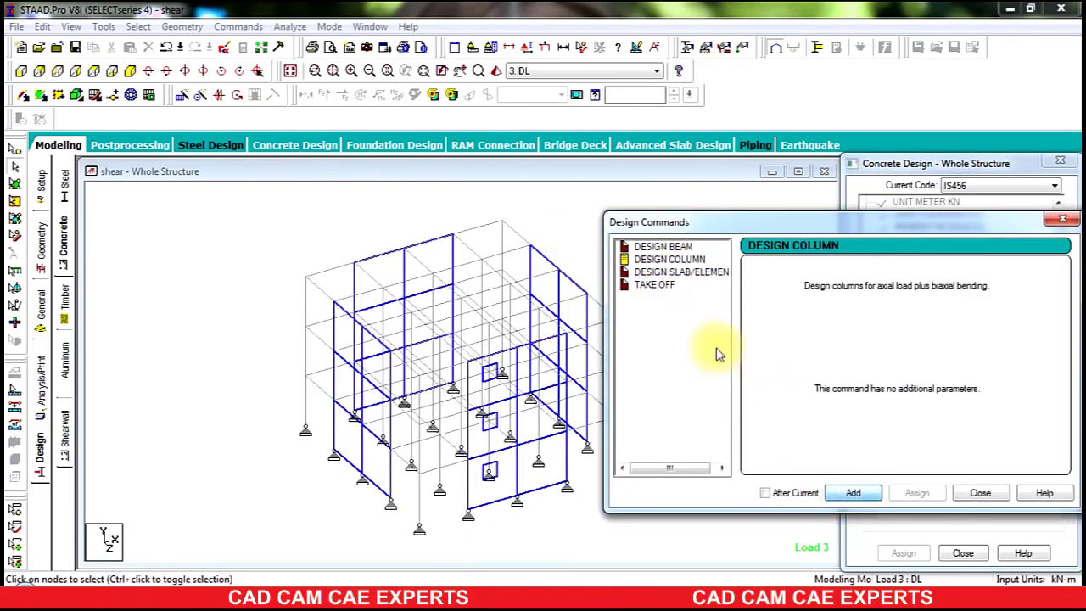
- Add the TAKE OFF command to the concrete design and finish adding commands
{"action": "left_click", "coordinate": [654, 284]}
{"action": "left_click", "coordinate": [853, 492]}
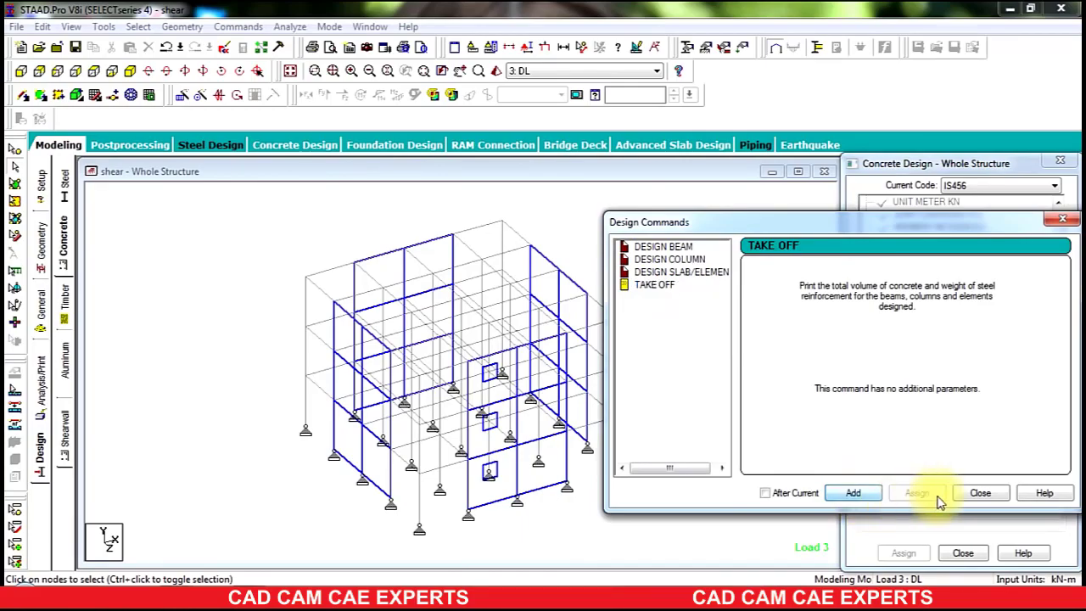
{"action": "left_click", "coordinate": [979, 492]}
- Assign the FC 30000 parameter to the whole structure using the Assign To View method
{"action": "left_click_drag", "start_coordinate": [1057, 255], "coordinate": [1057, 314]}
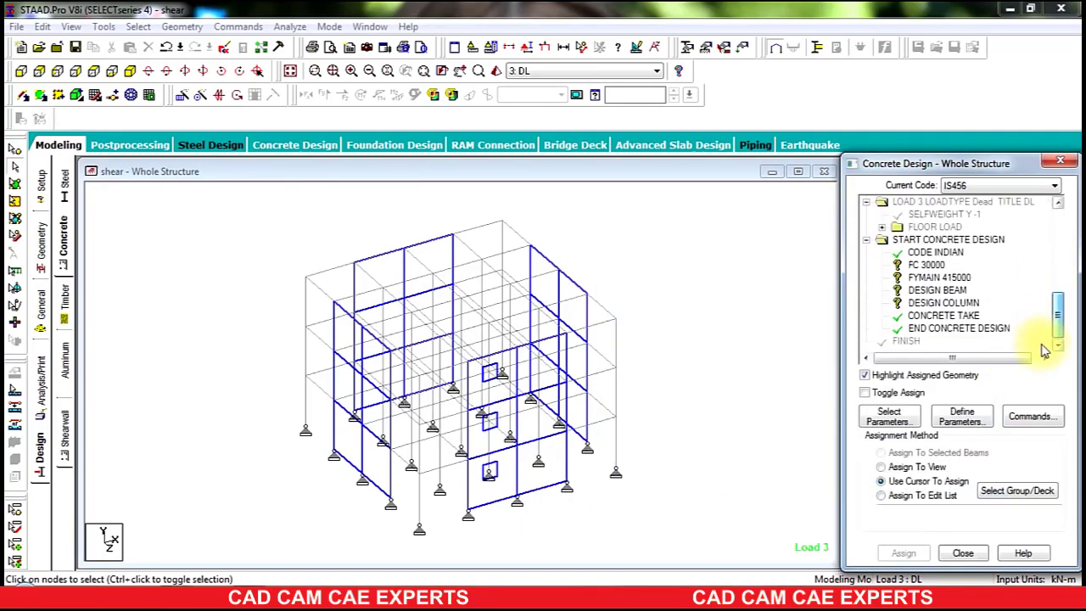
{"action": "left_click", "coordinate": [920, 264]}
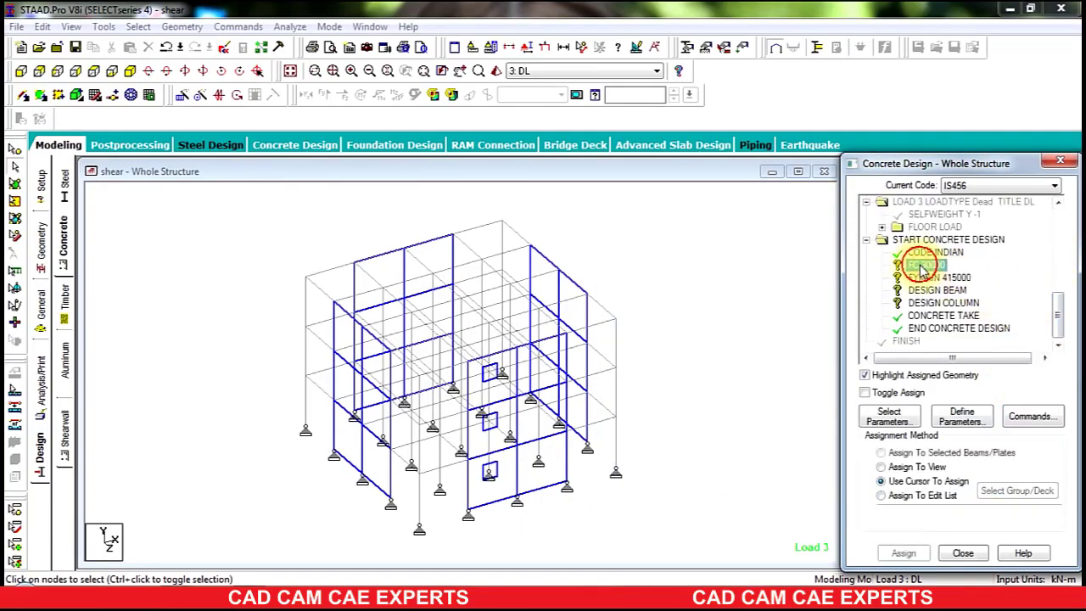
{"action": "left_click", "coordinate": [900, 467]}
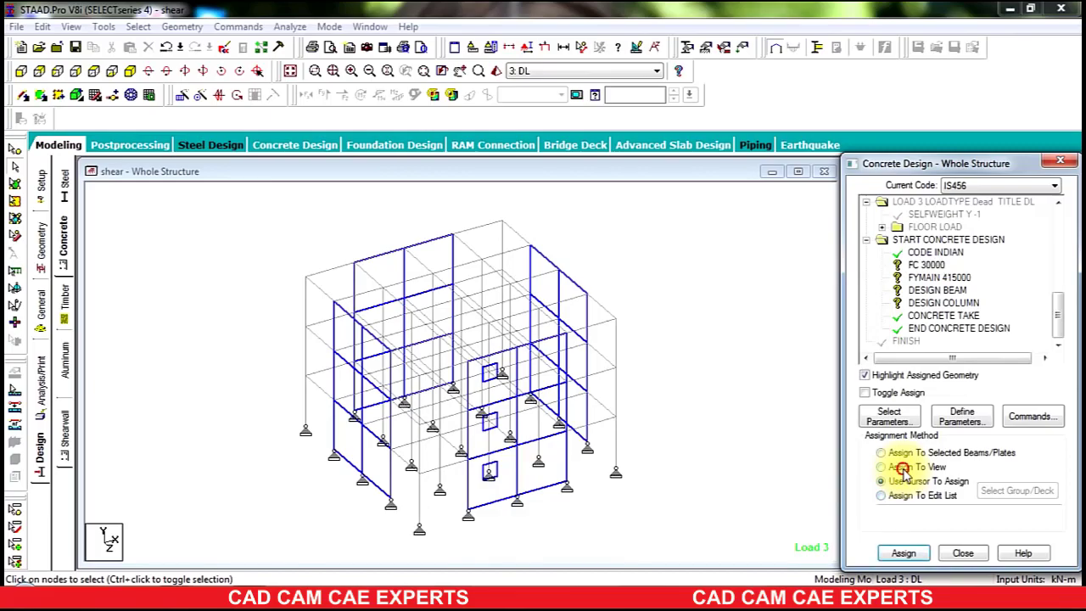
{"action": "left_click", "coordinate": [899, 553]}
{"action": "left_click", "coordinate": [961, 403]}
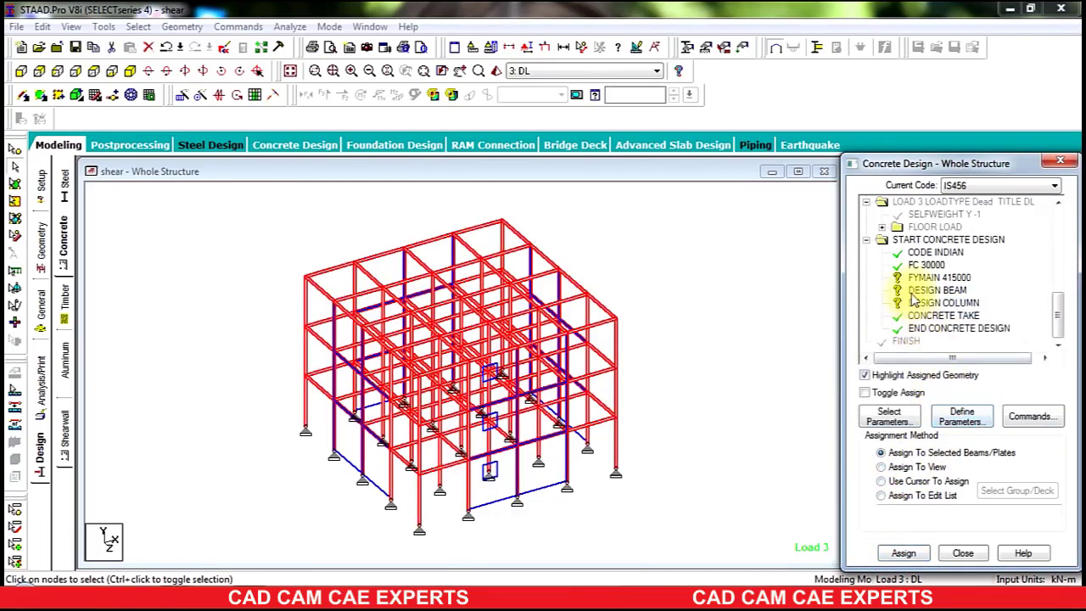
- Assign the FYMAIN 415000 parameter to the whole structure using the Assign To View method
{"action": "left_click", "coordinate": [933, 278]}
{"action": "left_click", "coordinate": [904, 465]}
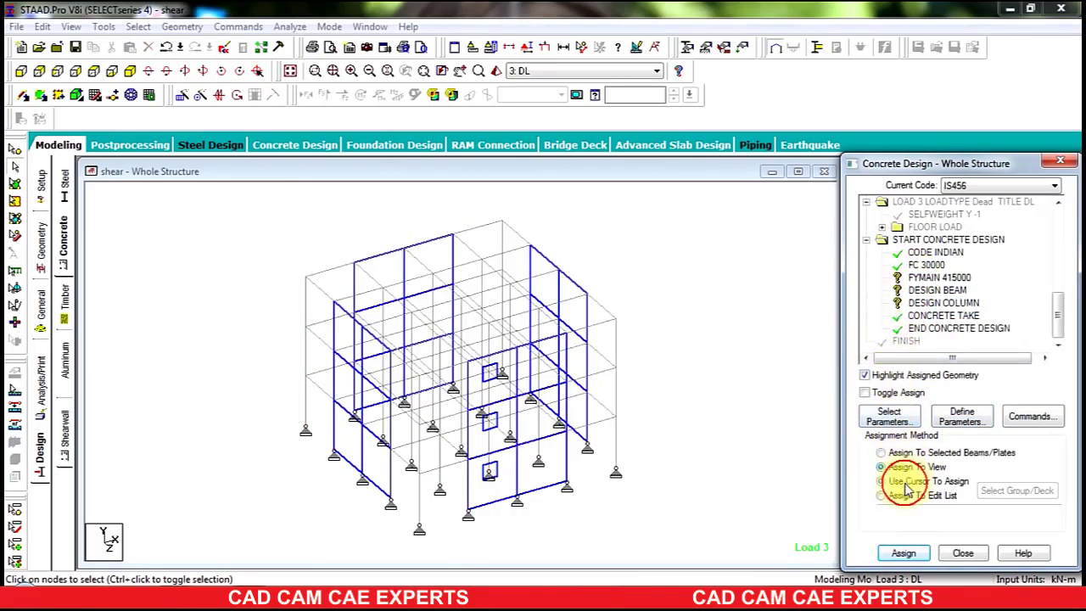
{"action": "left_click", "coordinate": [903, 553]}
{"action": "left_click", "coordinate": [955, 408]}
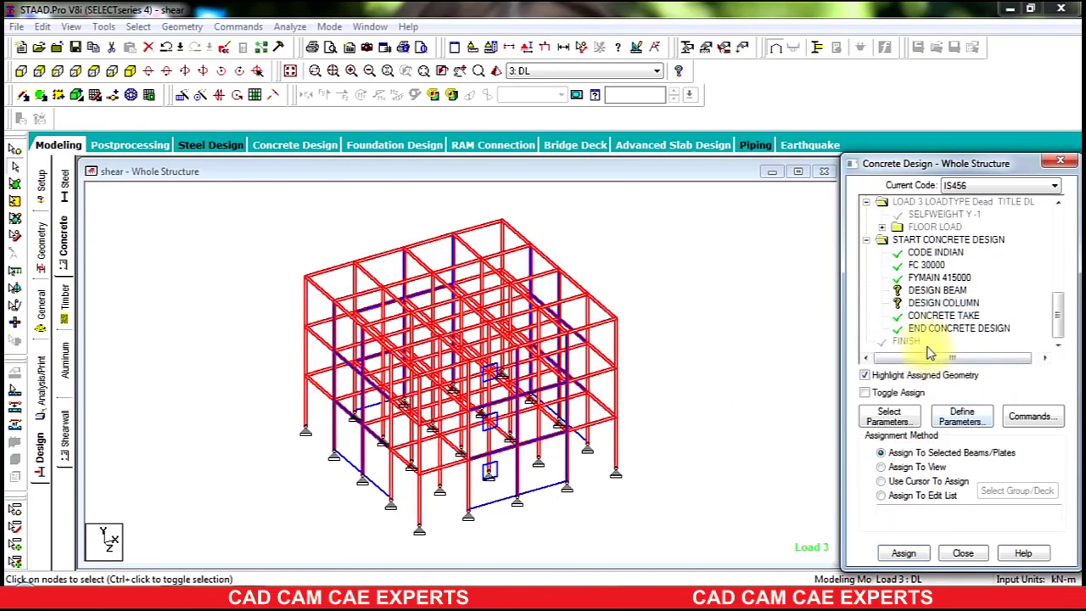
- Assign the DESIGN BEAM command to all members using the Assign To View method
{"action": "left_click", "coordinate": [933, 290]}
{"action": "left_click", "coordinate": [897, 480]}
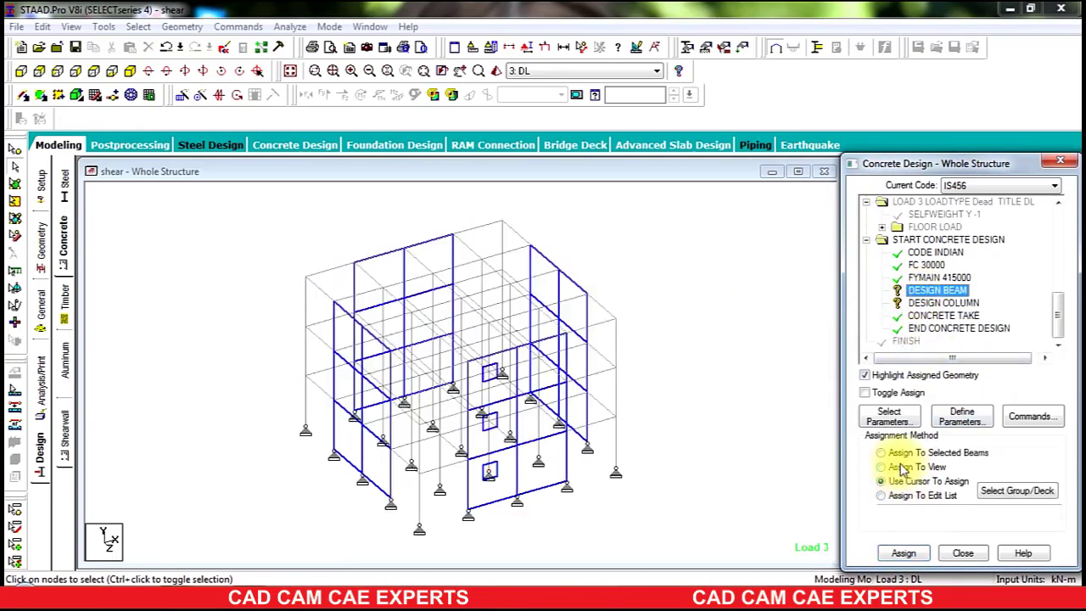
{"action": "left_click", "coordinate": [902, 468]}
{"action": "left_click", "coordinate": [892, 554]}
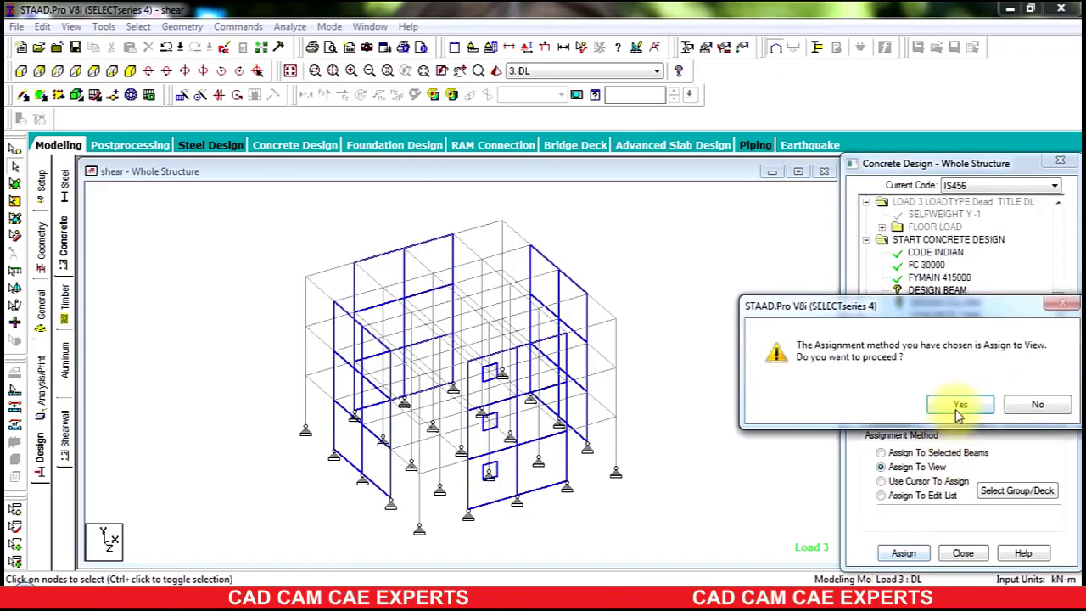
{"action": "left_click", "coordinate": [896, 404]}
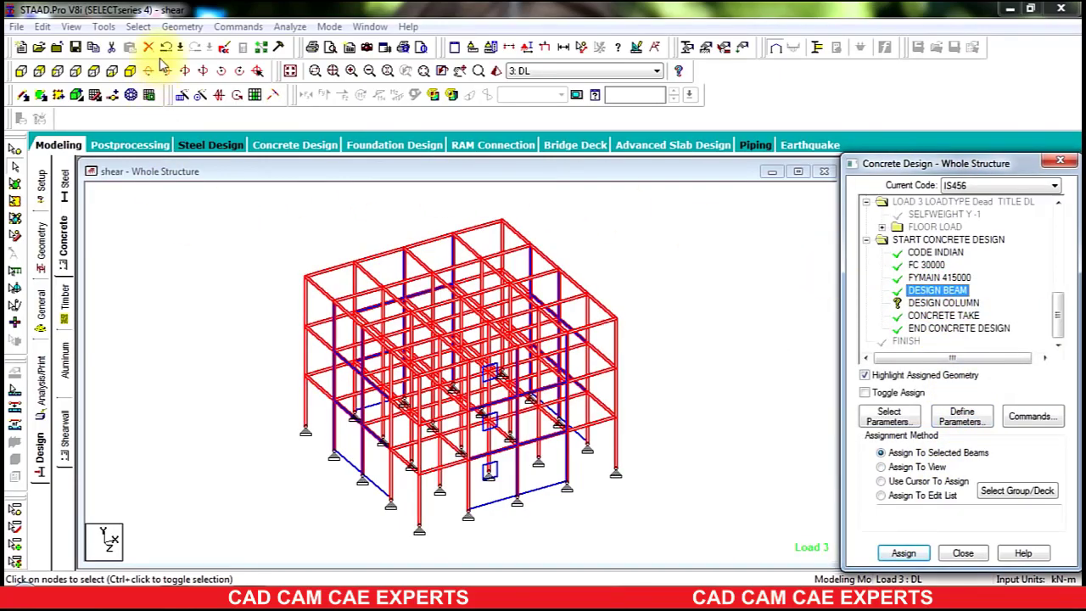
- Select only the horizontal beams parallel to X and Z and assign the DESIGN BEAM command to them
{"action": "left_click", "coordinate": [145, 29]}
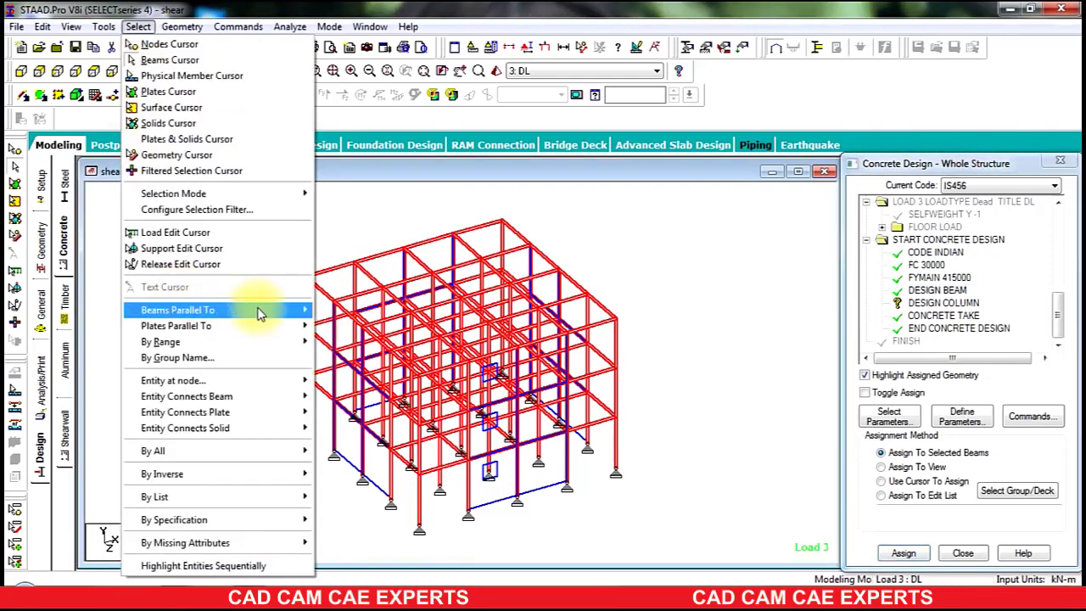
{"action": "left_click", "coordinate": [314, 310]}
{"action": "left_click", "coordinate": [287, 251]}
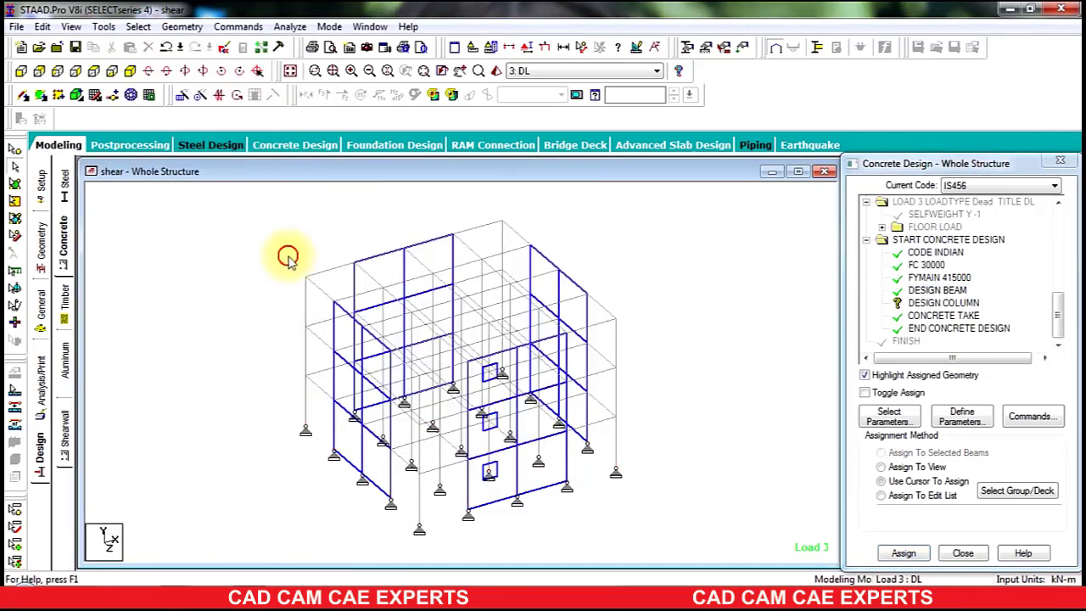
{"action": "left_click", "coordinate": [139, 27]}
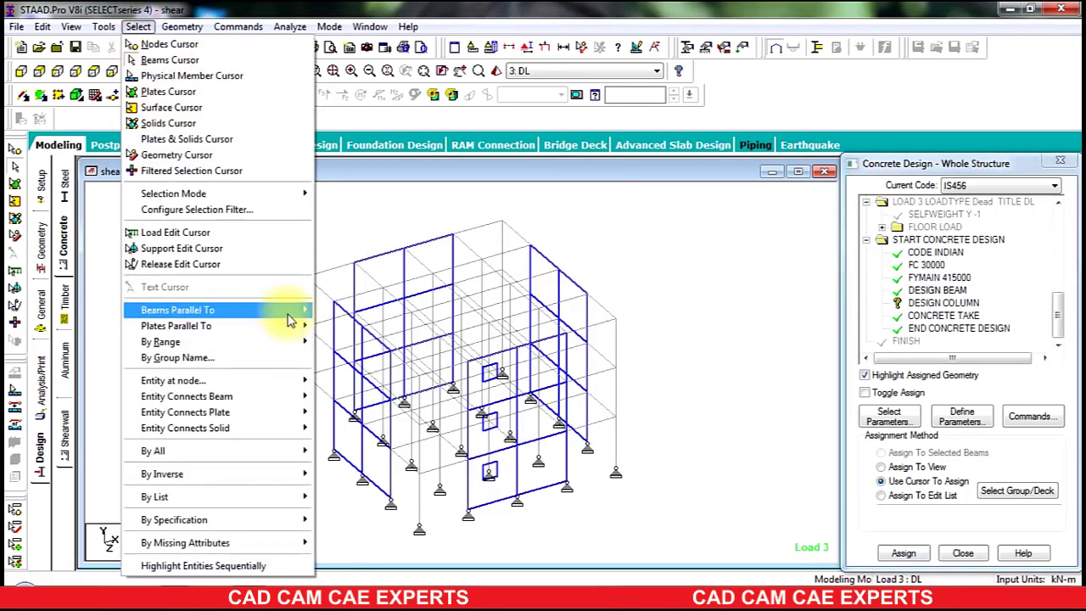
{"action": "left_click", "coordinate": [322, 312]}
{"action": "left_click", "coordinate": [138, 27]}
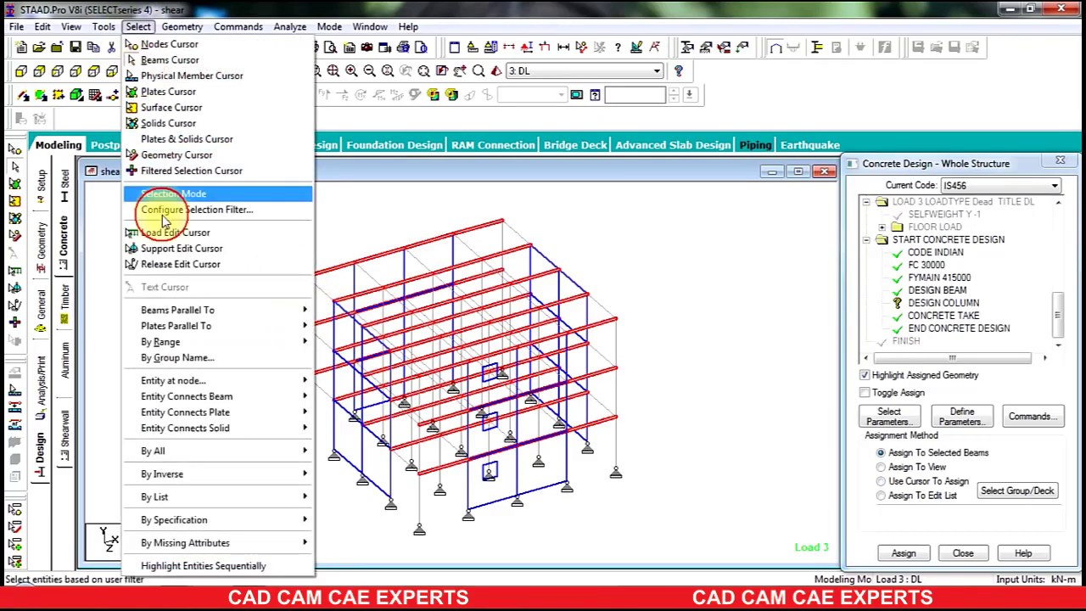
{"action": "mouse_move", "coordinate": [287, 321]}
{"action": "left_click", "coordinate": [333, 341]}
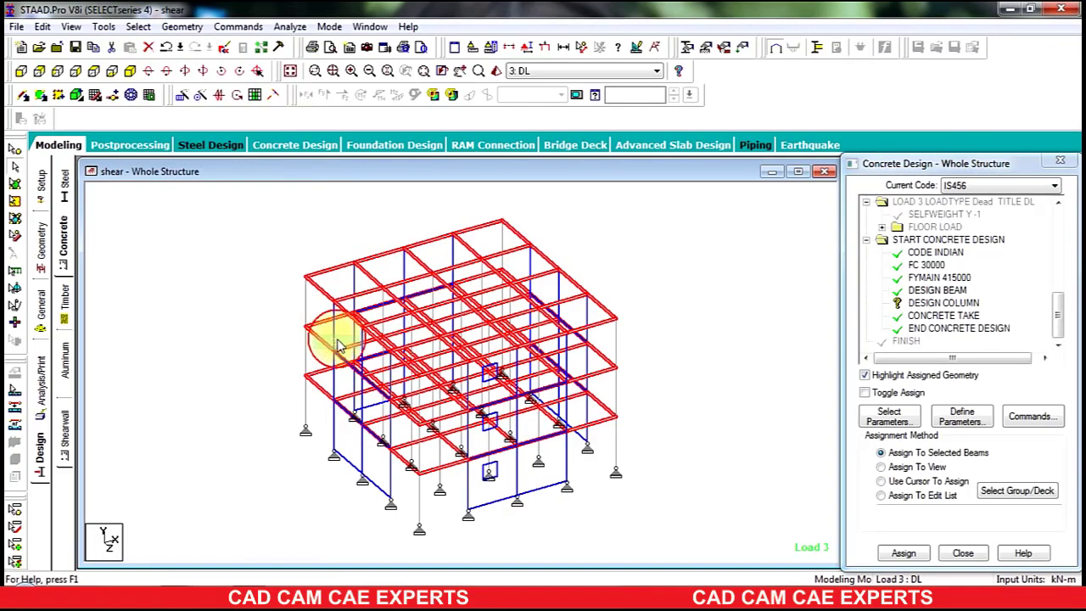
{"action": "left_click", "coordinate": [904, 553]}
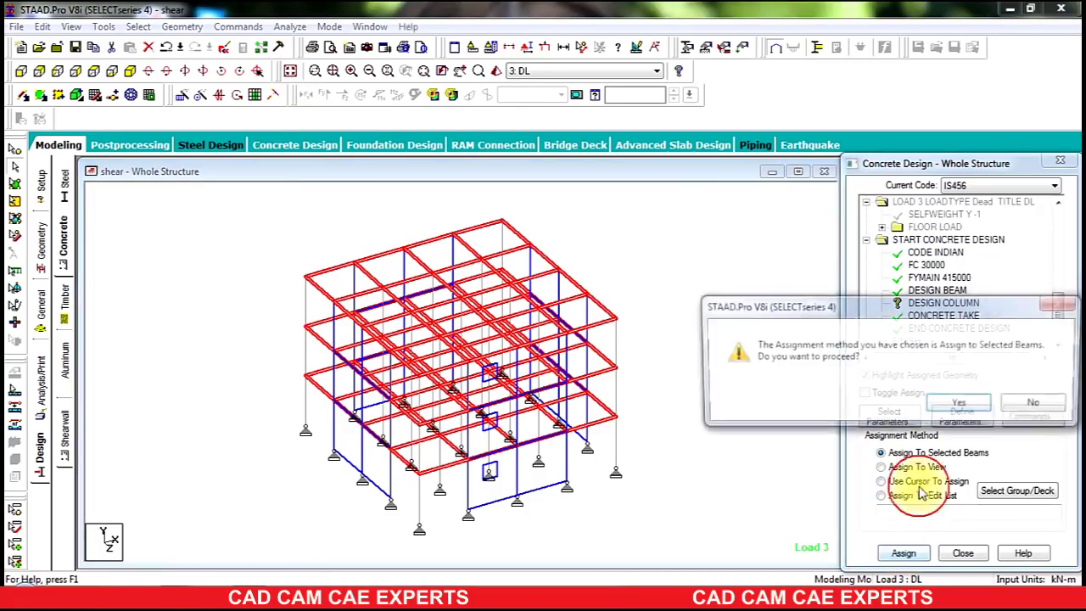
{"action": "left_click", "coordinate": [928, 411]}
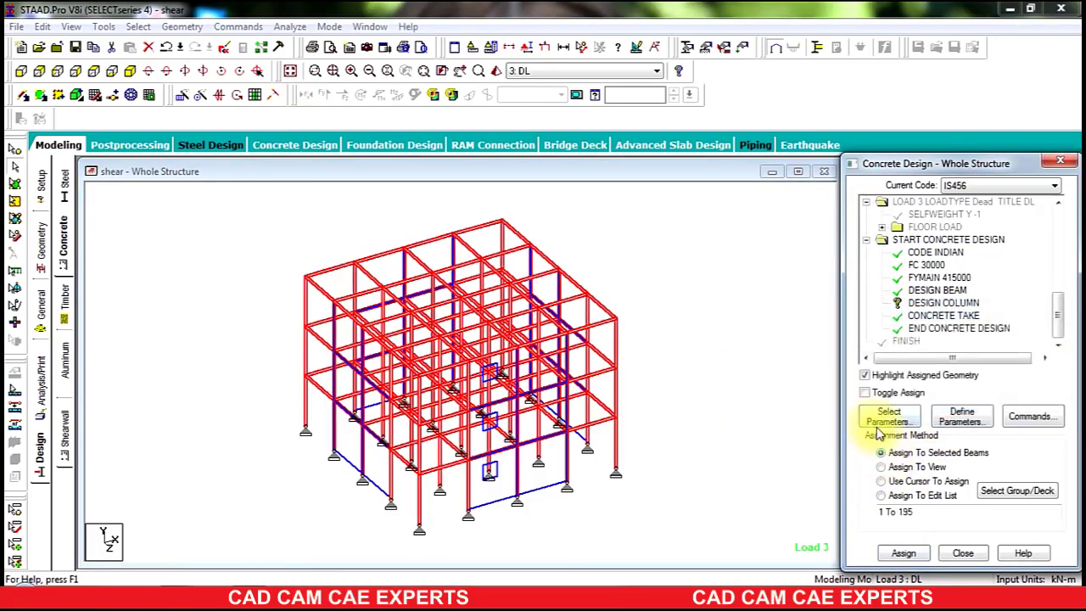
- Select all vertical members parallel to Y and assign the DESIGN COLUMN command to them
{"action": "left_click", "coordinate": [940, 303]}
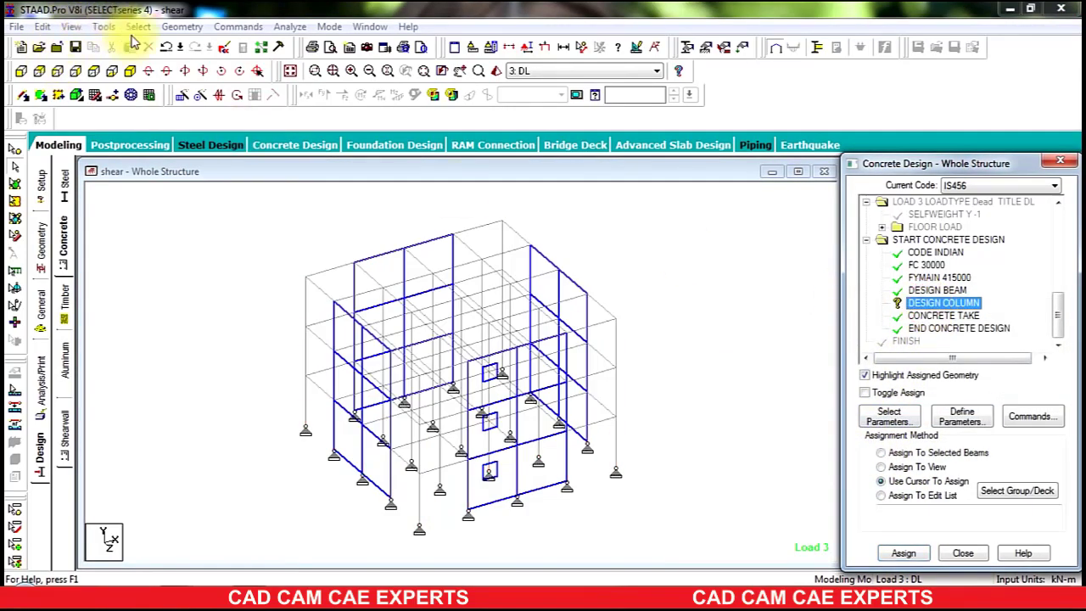
{"action": "left_click", "coordinate": [139, 26]}
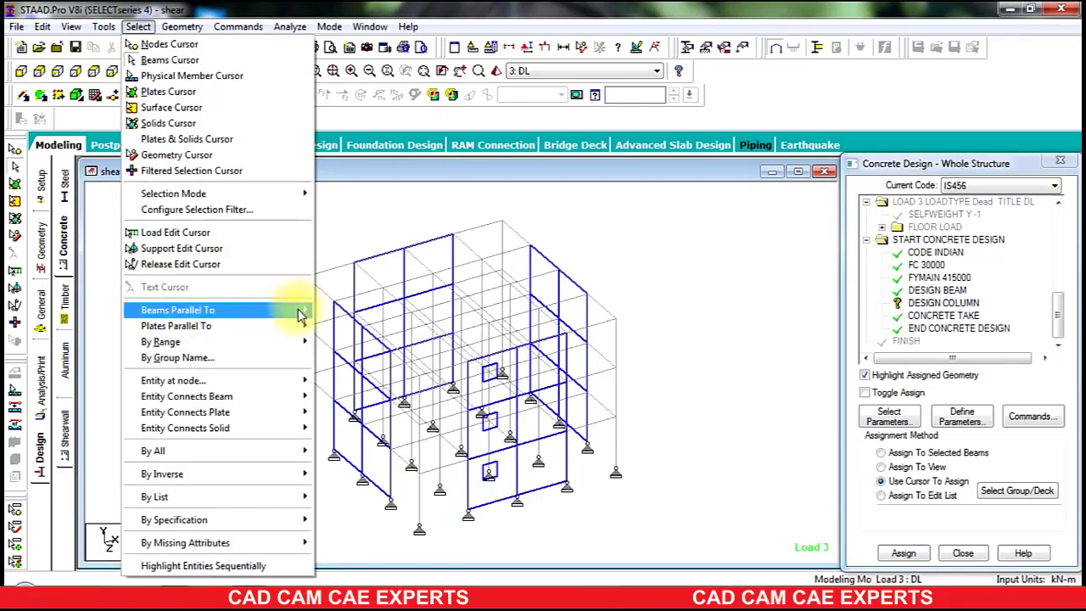
{"action": "mouse_move", "coordinate": [298, 310]}
{"action": "left_click", "coordinate": [331, 331]}
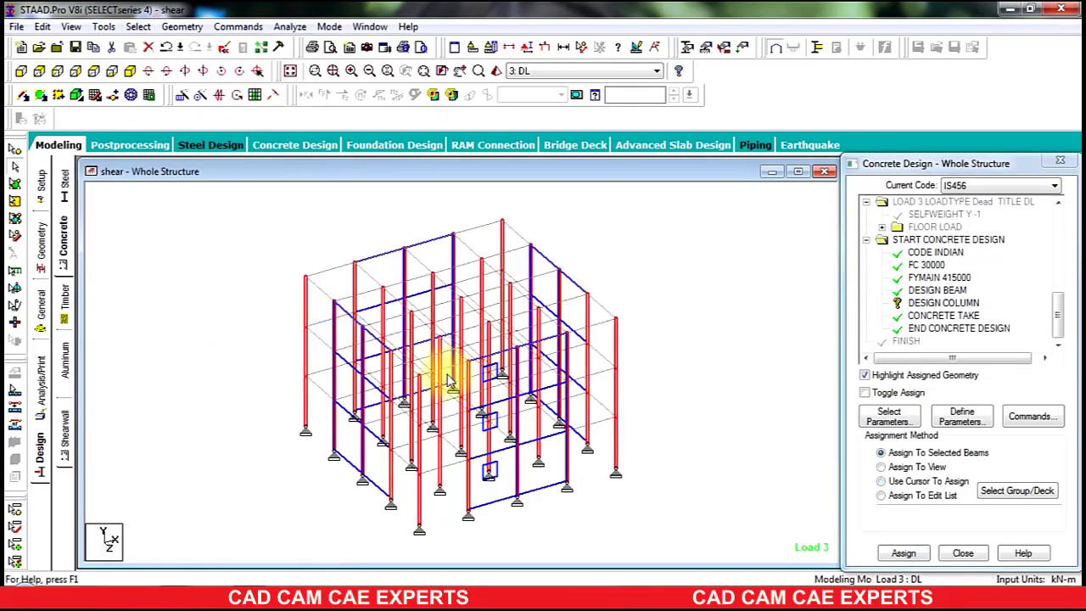
{"action": "left_click", "coordinate": [904, 554]}
{"action": "left_click", "coordinate": [957, 402]}
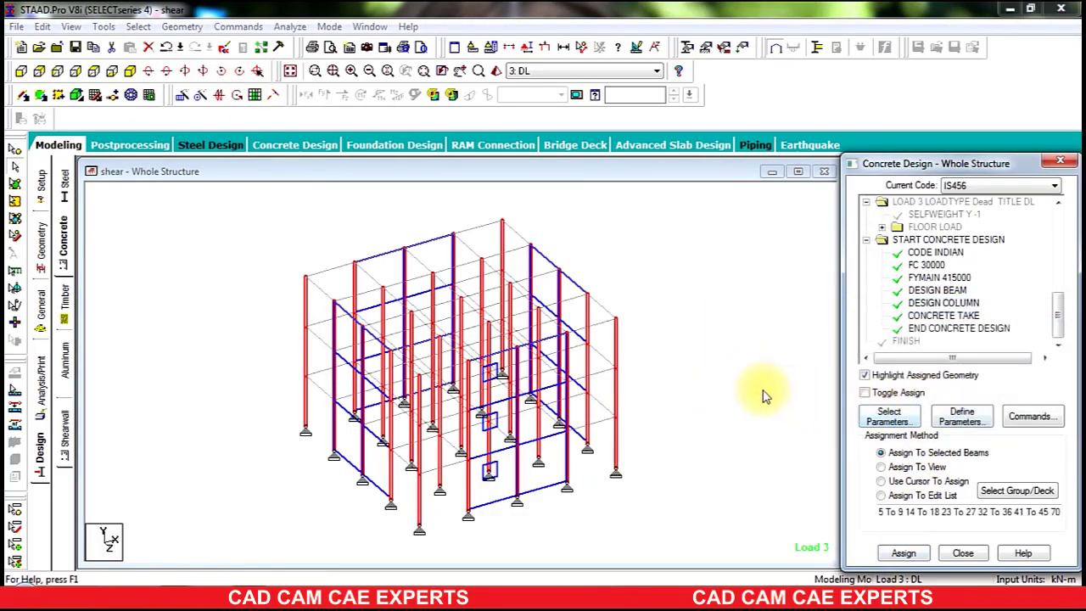
{"action": "left_click", "coordinate": [739, 359]}
- Check the members assigned to DESIGN BEAM and DESIGN COLUMN, and delete the DESIGN BEAM command
{"action": "left_click", "coordinate": [933, 290]}
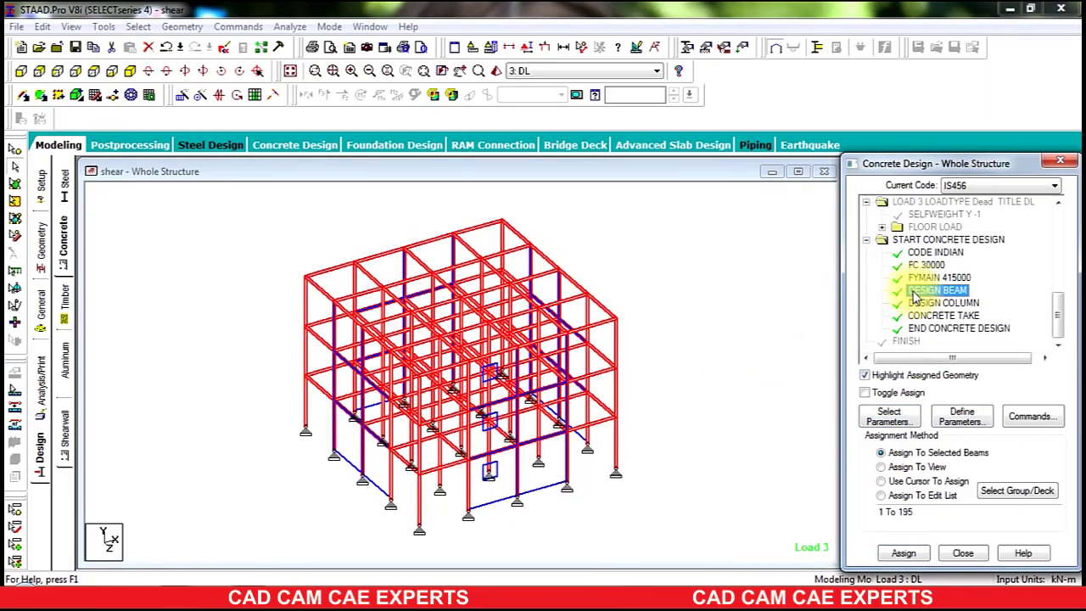
{"action": "left_click", "coordinate": [933, 303]}
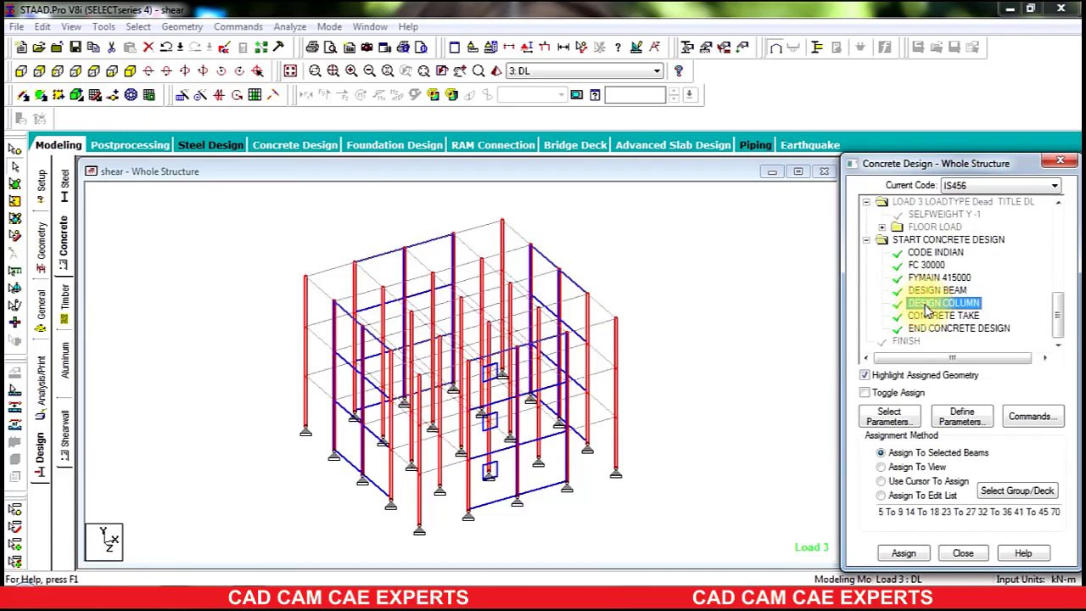
{"action": "left_click", "coordinate": [933, 290]}
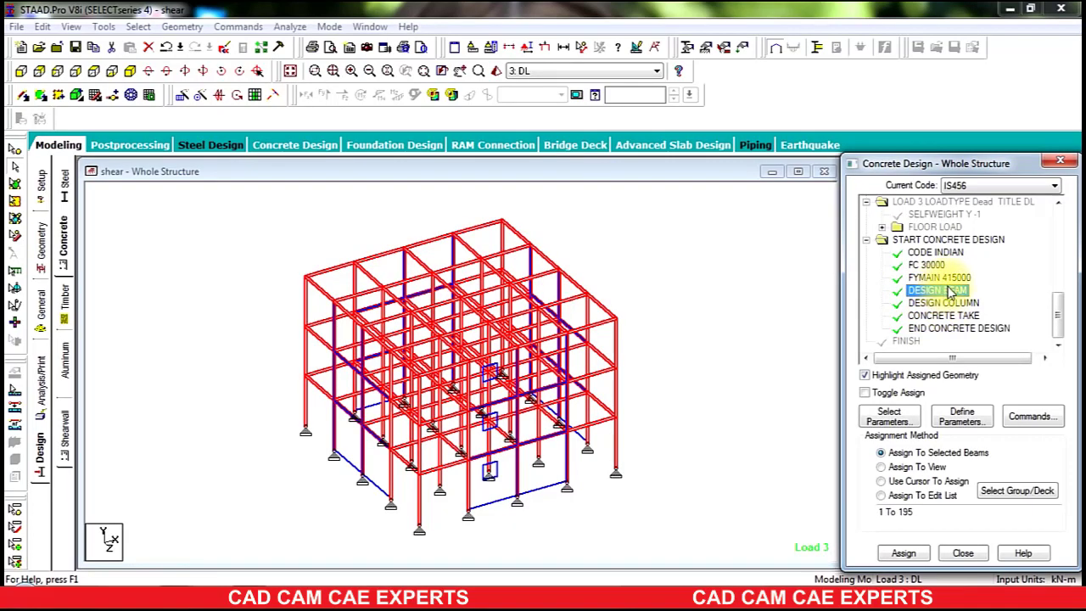
{"action": "right_click", "coordinate": [949, 291]}
{"action": "left_click", "coordinate": [977, 315]}
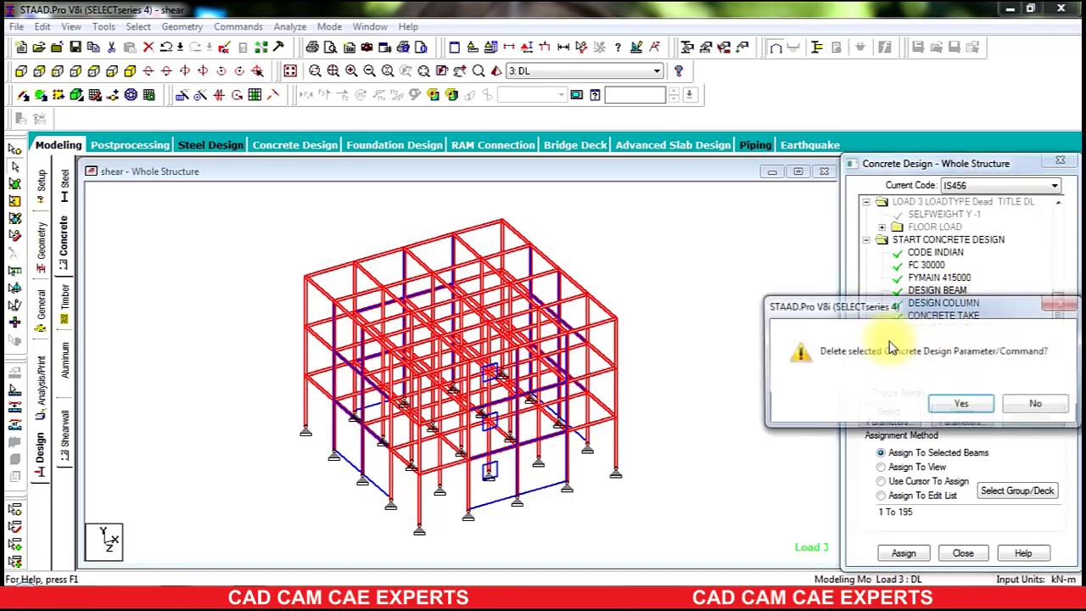
{"action": "left_click", "coordinate": [961, 403]}
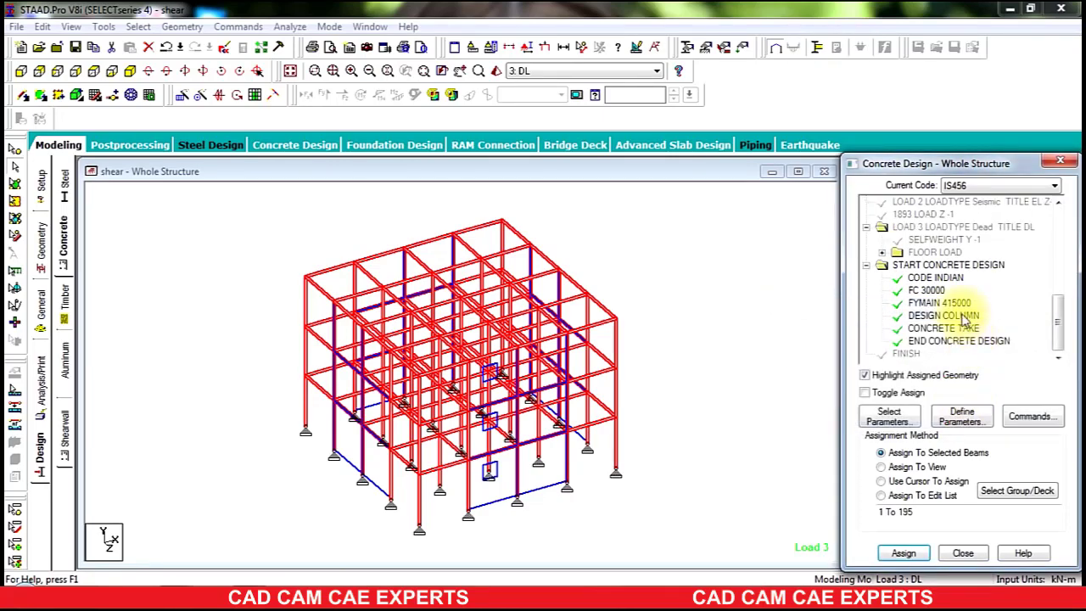
- Add a fresh DESIGN BEAM command to the concrete design
{"action": "left_click", "coordinate": [1030, 416]}
{"action": "left_click", "coordinate": [663, 247]}
{"action": "left_click", "coordinate": [853, 492]}
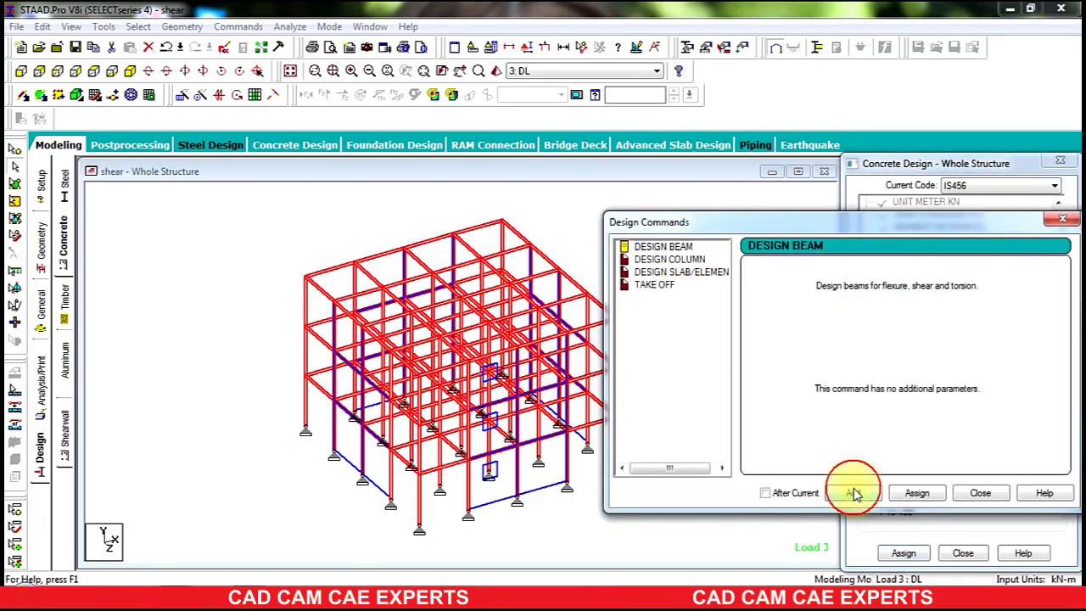
{"action": "left_click", "coordinate": [976, 492]}
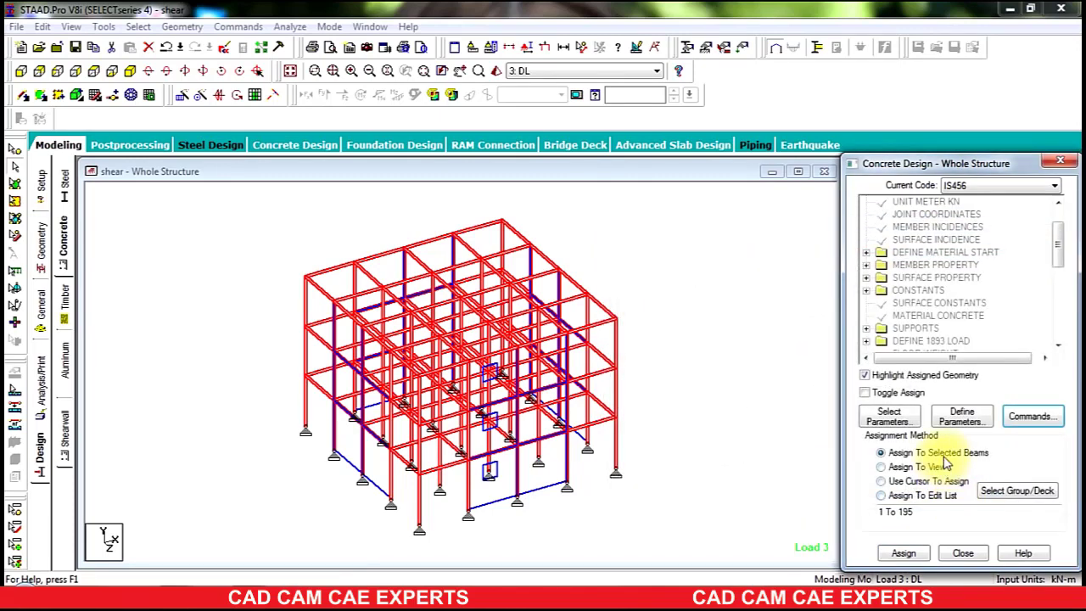
- Delete the CONCRETE TAKE command that precedes DESIGN BEAM in the concrete design list
{"action": "left_click_drag", "start_coordinate": [1058, 246], "coordinate": [1065, 329]}
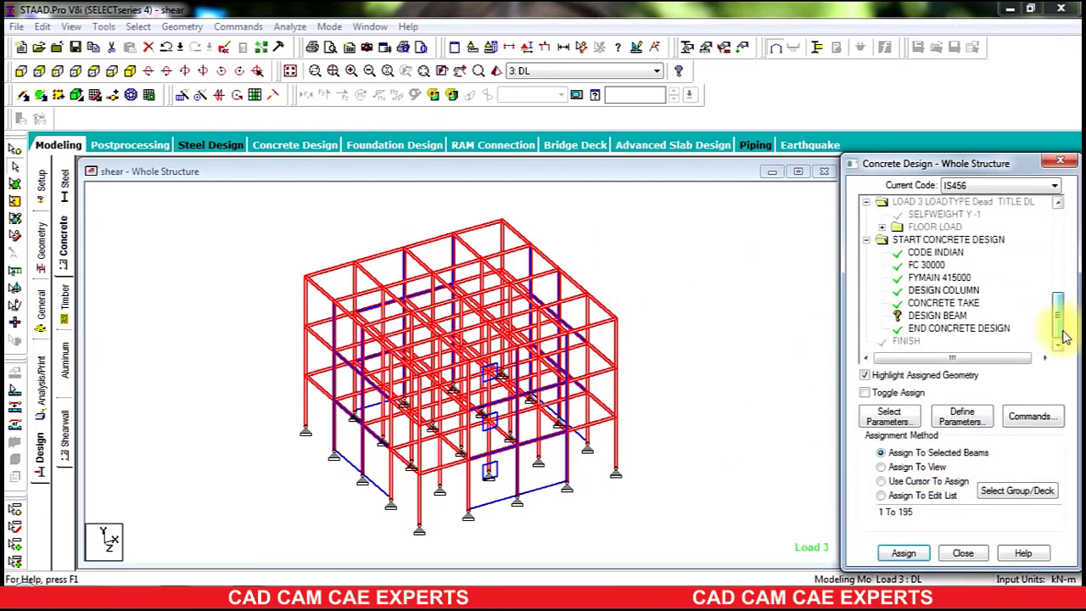
{"action": "left_click", "coordinate": [933, 316]}
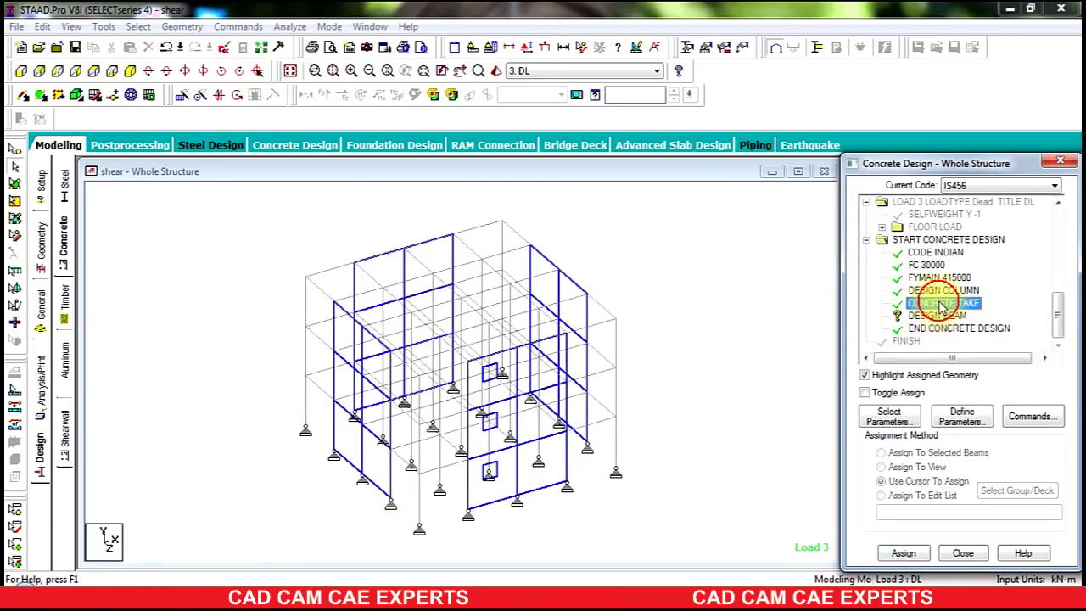
{"action": "right_click", "coordinate": [935, 303]}
{"action": "left_click", "coordinate": [971, 329]}
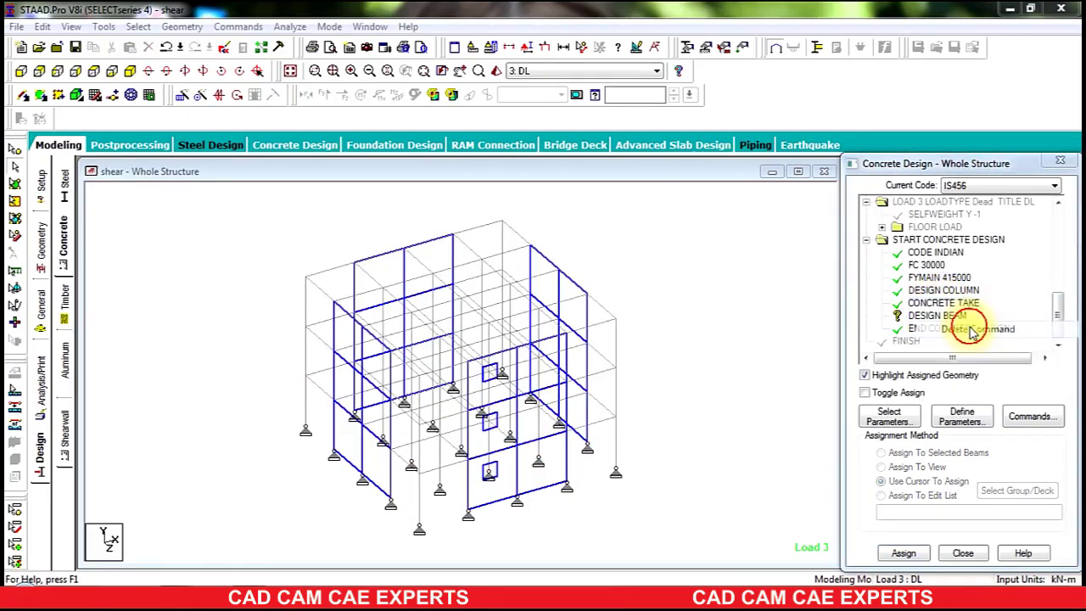
{"action": "left_click", "coordinate": [896, 400]}
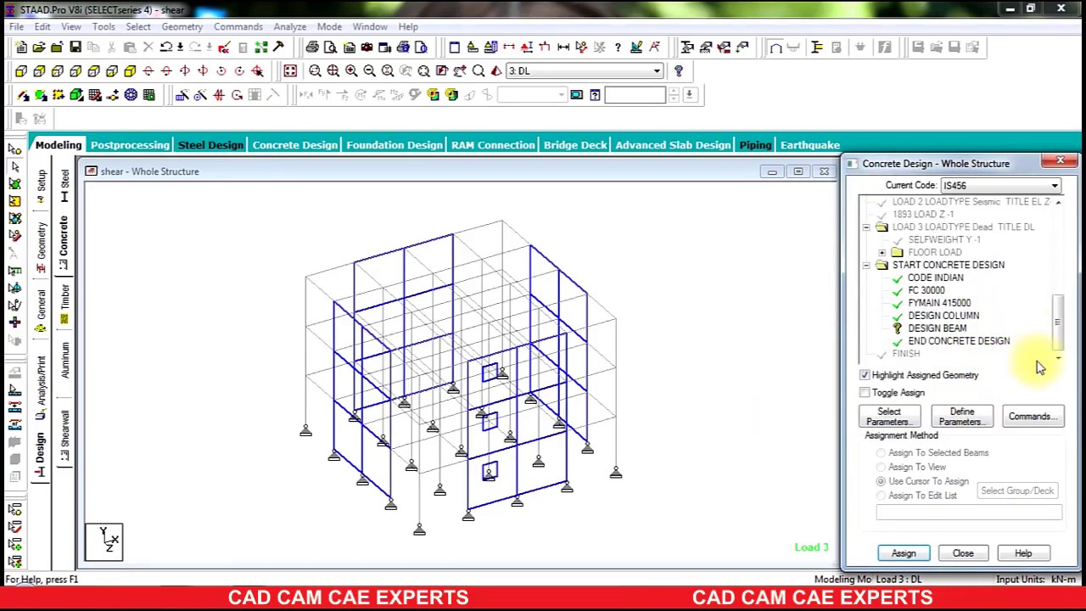
- Add the TAKE OFF command again so it follows DESIGN BEAM in the concrete design list
{"action": "left_click", "coordinate": [1029, 416]}
{"action": "left_click", "coordinate": [667, 286]}
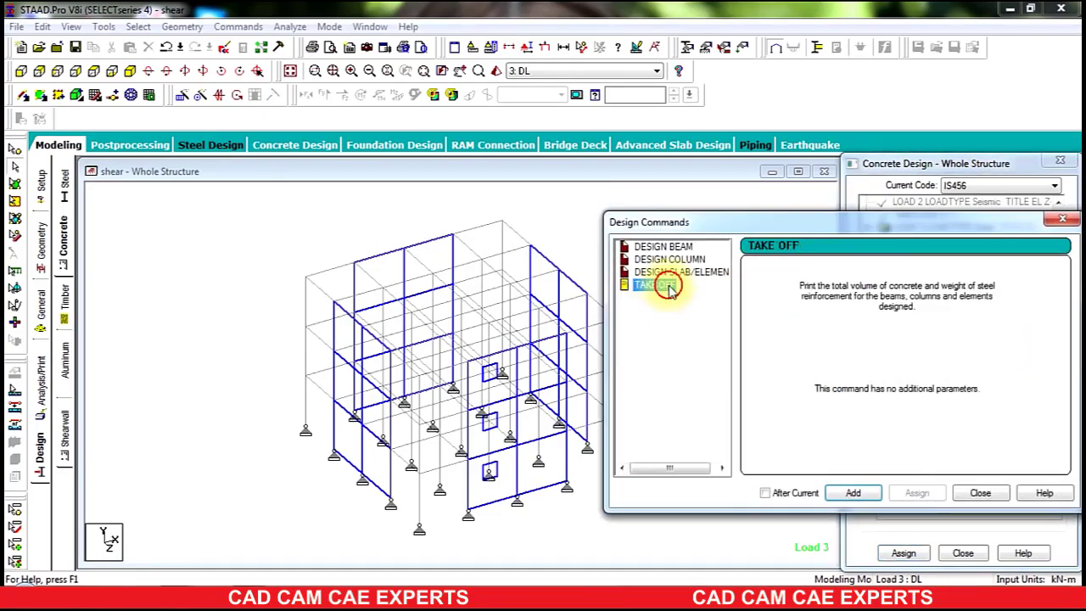
{"action": "left_click", "coordinate": [852, 492]}
{"action": "left_click", "coordinate": [984, 490]}
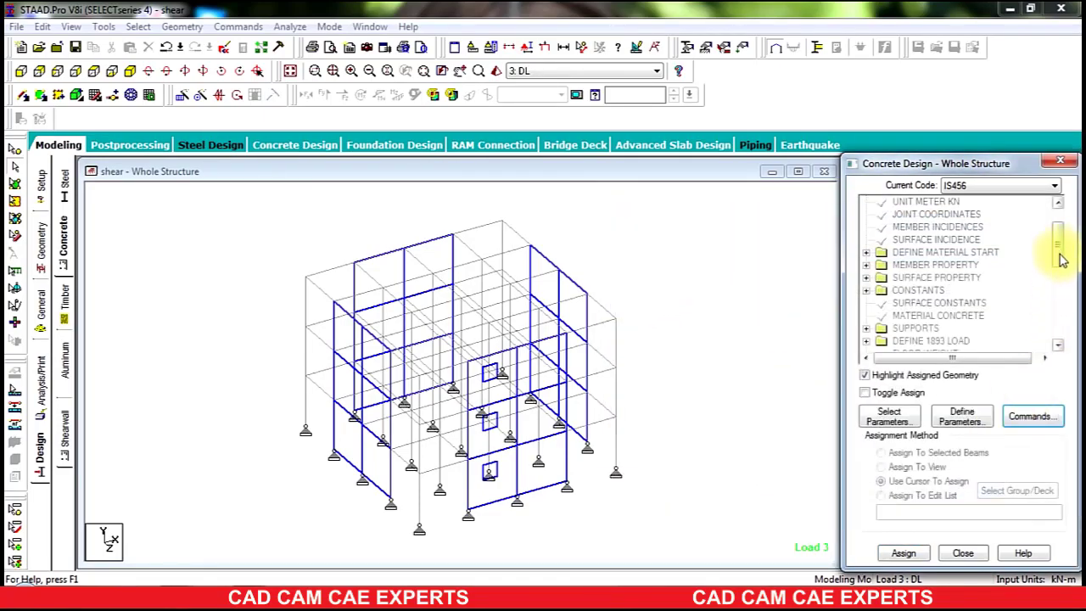
{"action": "left_click_drag", "start_coordinate": [1059, 258], "coordinate": [1049, 361]}
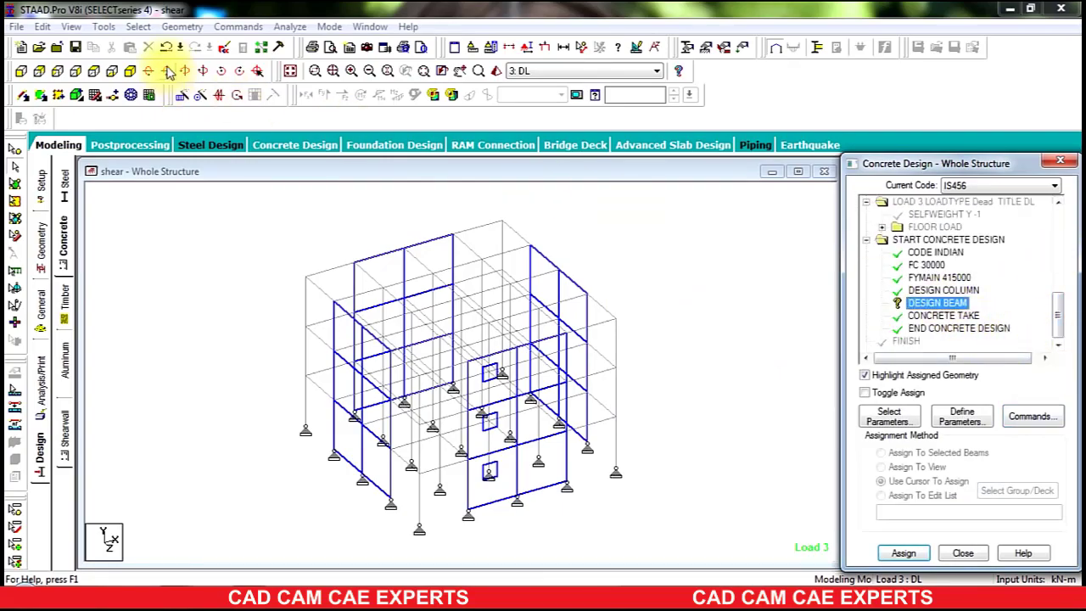
- Assign the DESIGN BEAM command to all beams parallel to the X and Z axes
{"action": "left_click", "coordinate": [138, 26]}
{"action": "mouse_move", "coordinate": [288, 310]}
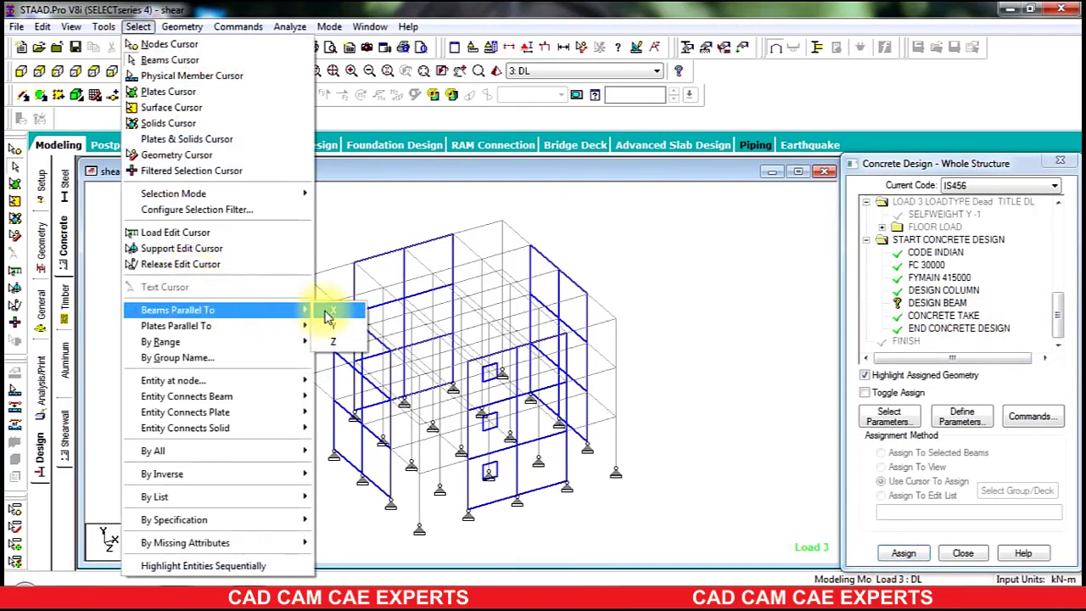
{"action": "left_click", "coordinate": [327, 311]}
{"action": "left_click", "coordinate": [138, 26]}
{"action": "mouse_move", "coordinate": [254, 312]}
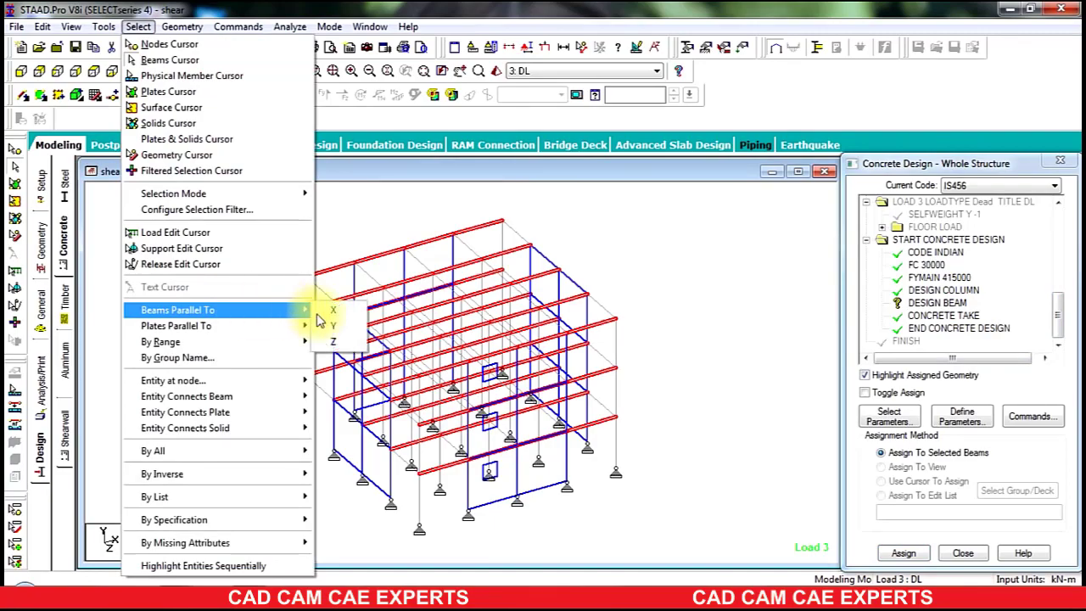
{"action": "left_click", "coordinate": [331, 339]}
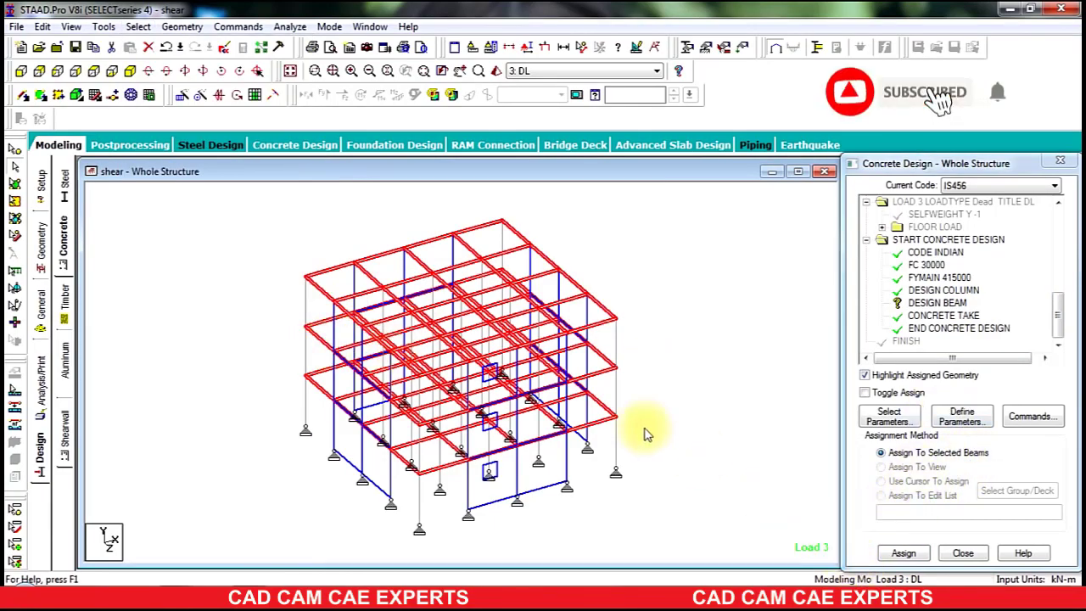
{"action": "left_click", "coordinate": [903, 552]}
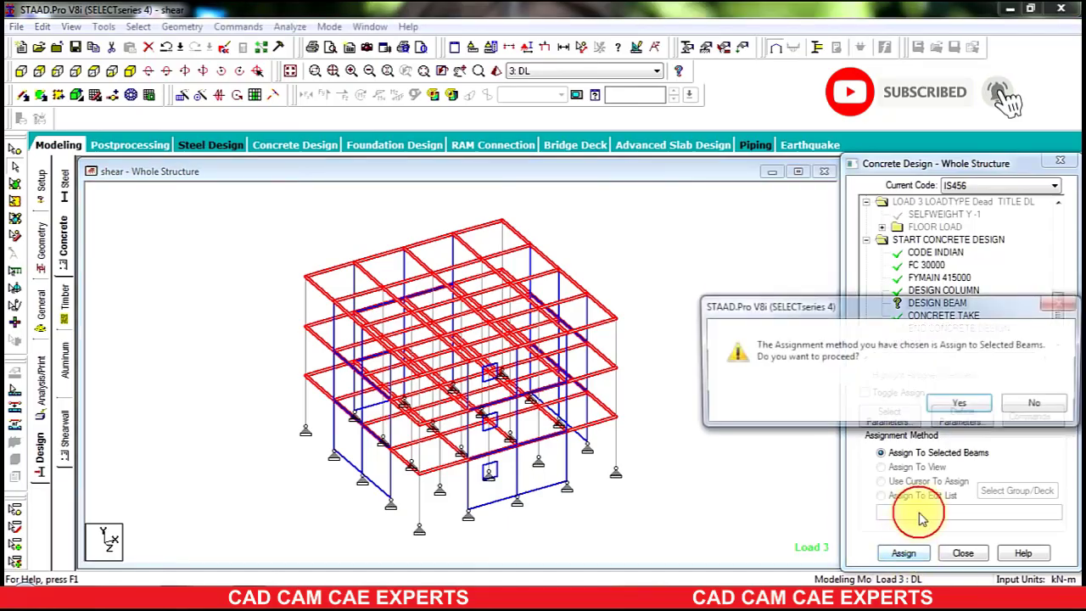
{"action": "left_click", "coordinate": [959, 403]}
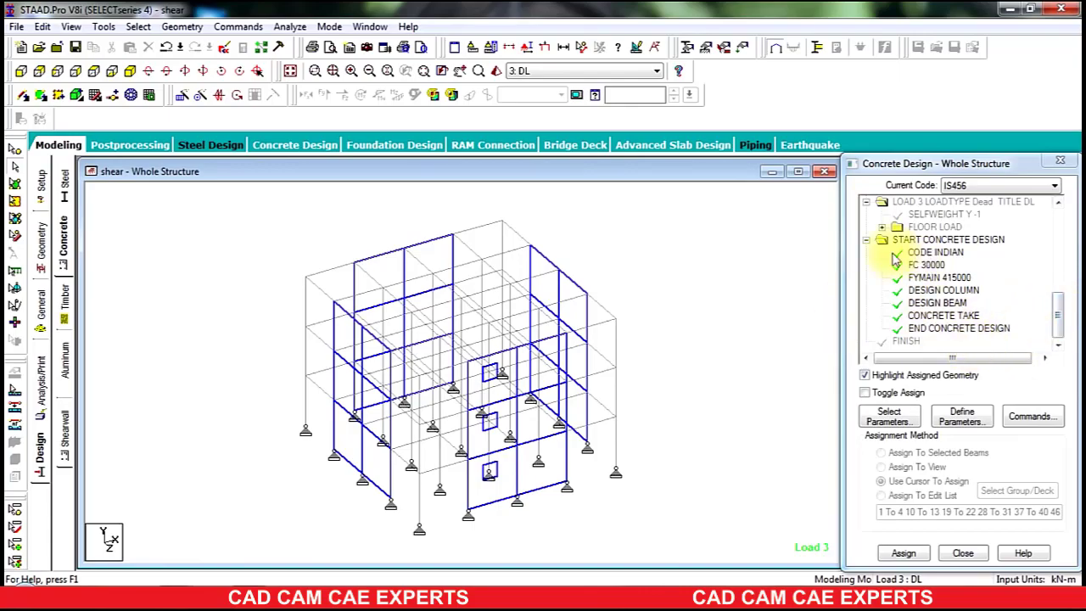
- Set the shear wall design code to IS456 and add an FC parameter of 30000 kN/m2
{"action": "left_click", "coordinate": [64, 440]}
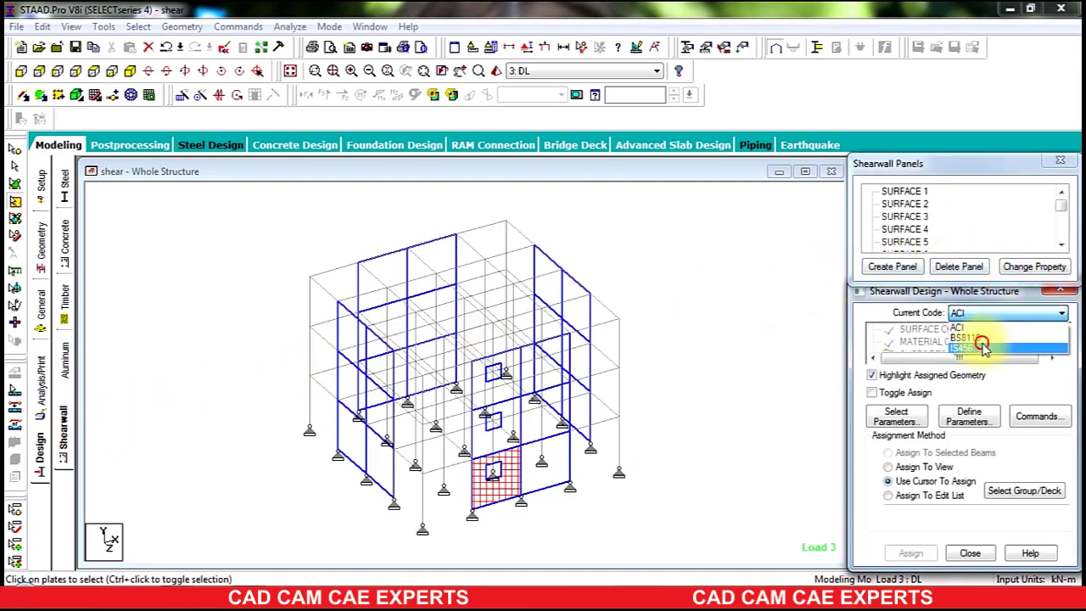
{"action": "left_click", "coordinate": [975, 337]}
{"action": "left_click", "coordinate": [975, 420]}
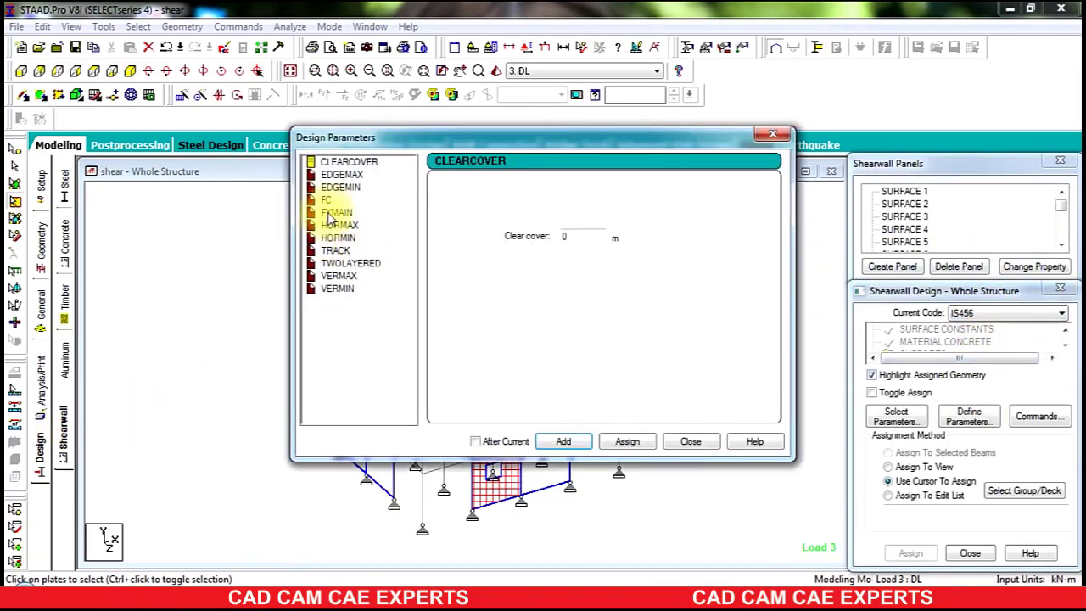
{"action": "left_click", "coordinate": [387, 202]}
{"action": "left_click", "coordinate": [605, 238]}
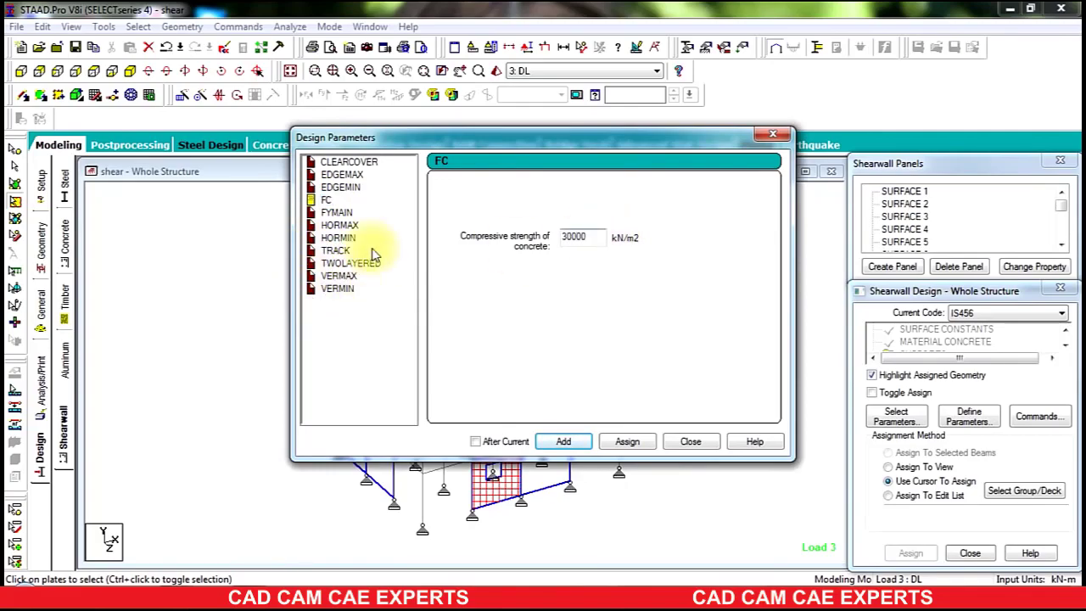
{"action": "left_click", "coordinate": [563, 442]}
- Add an FYMAIN parameter of 415000 kN/m2 to the shear wall design
{"action": "left_click", "coordinate": [338, 214]}
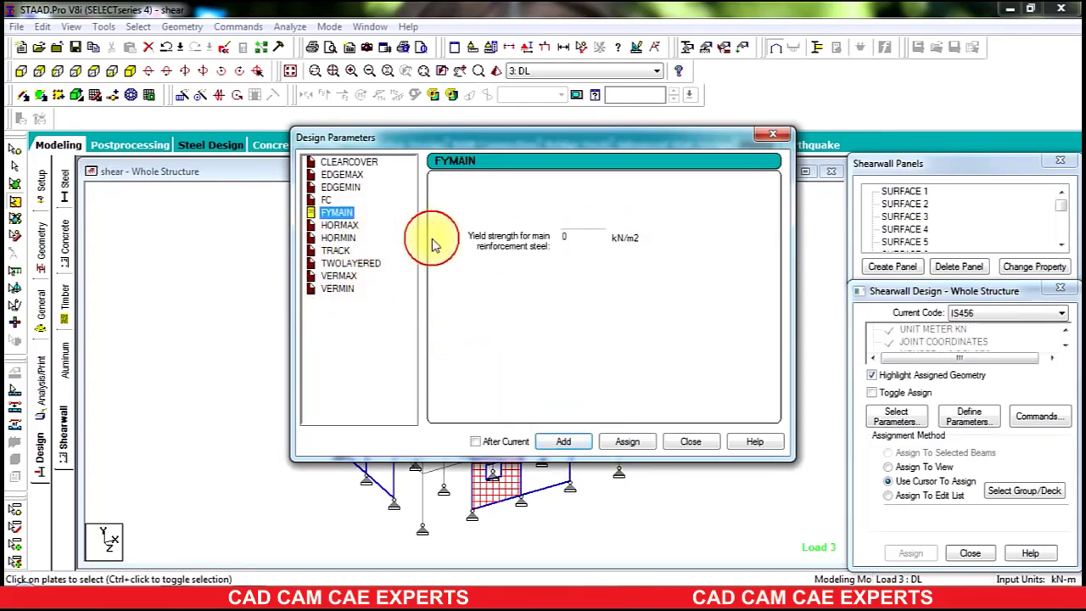
{"action": "left_click", "coordinate": [577, 237]}
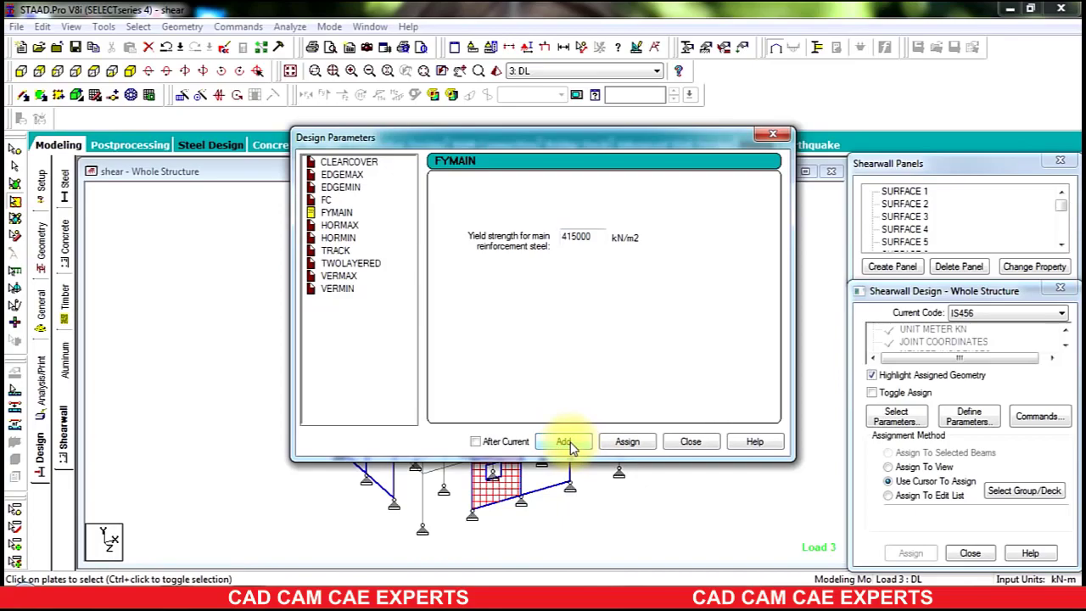
{"action": "left_click", "coordinate": [690, 442]}
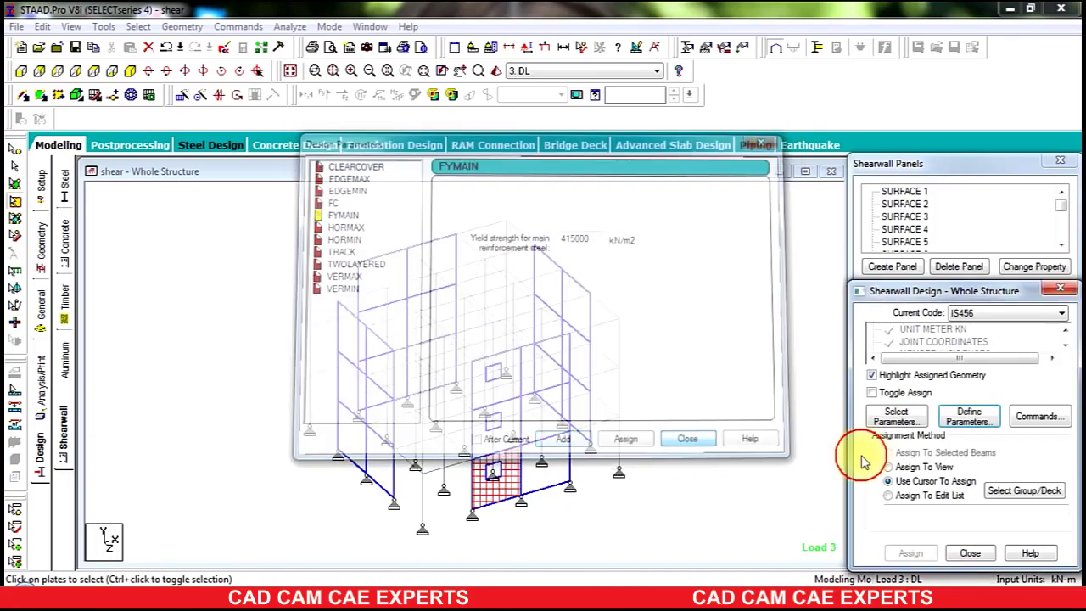
- Add the DESIGN SHEARWALL command to the shear wall design
{"action": "left_click", "coordinate": [1037, 416]}
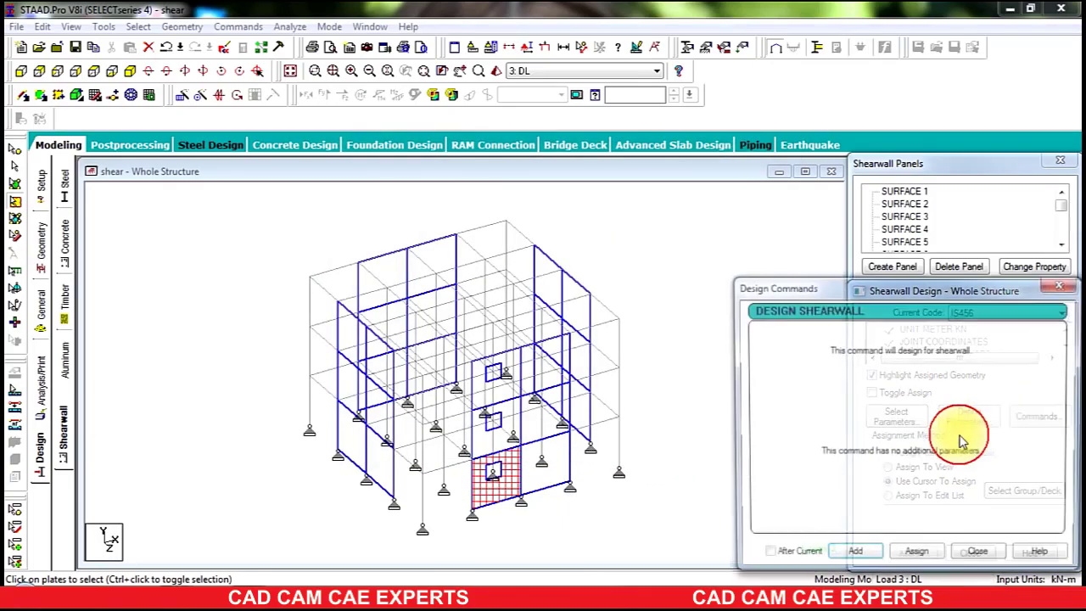
{"action": "left_click", "coordinate": [855, 557]}
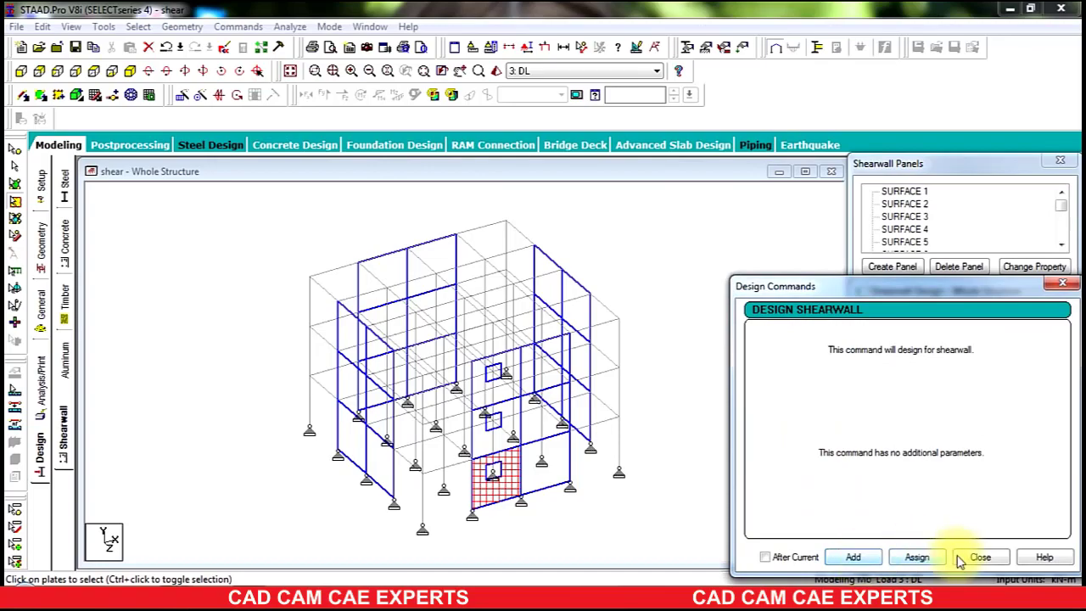
{"action": "left_click", "coordinate": [976, 557]}
- Assign the shear wall design's FC 30000 parameter to all surfaces in the view
{"action": "left_click", "coordinate": [970, 343]}
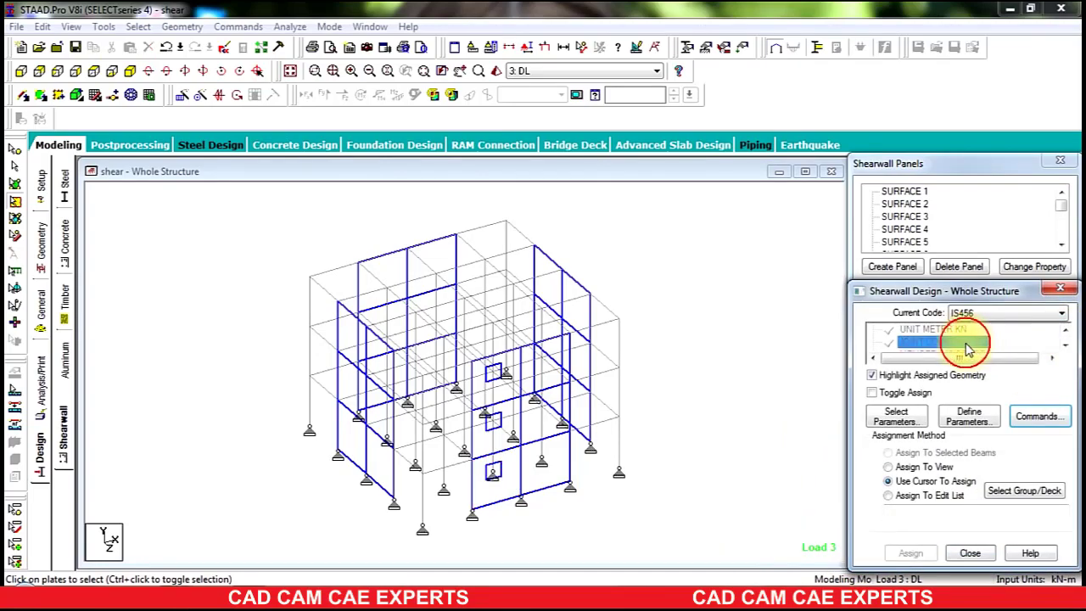
{"action": "key", "text": "Down"}
{"action": "key", "text": "Down"}
{"action": "key", "text": "Down"}
{"action": "key", "text": "Down"}
{"action": "key", "text": "Down"}
{"action": "key", "text": "Down"}
{"action": "key", "text": "Down"}
{"action": "key", "text": "Down"}
{"action": "key", "text": "Down"}
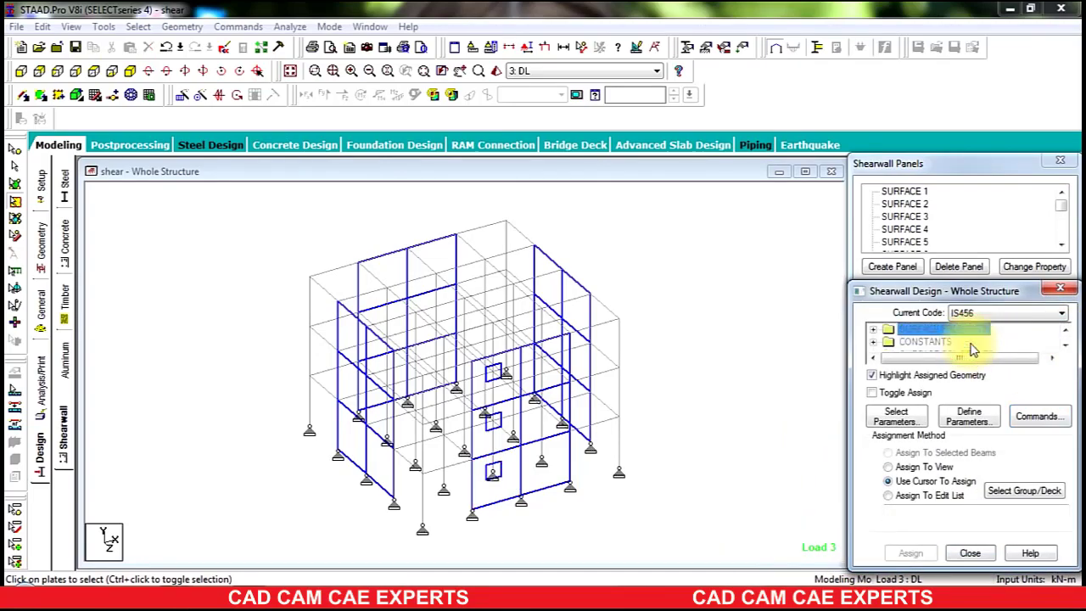
{"action": "key", "text": "Down"}
{"action": "key", "text": "Down"}
{"action": "key", "text": "Down"}
{"action": "key", "text": "Down"}
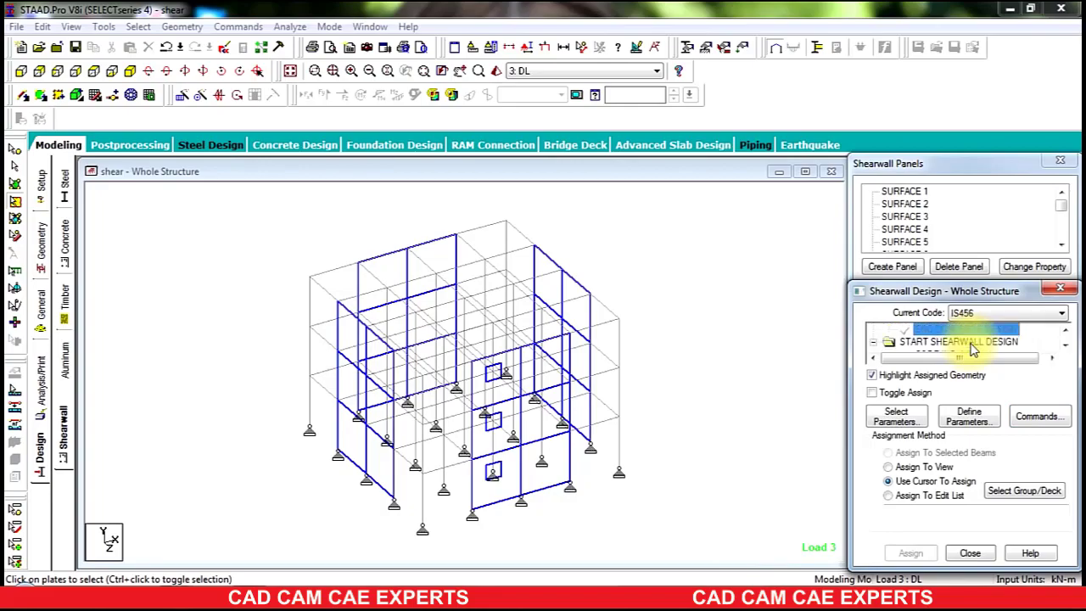
{"action": "key", "text": "Down"}
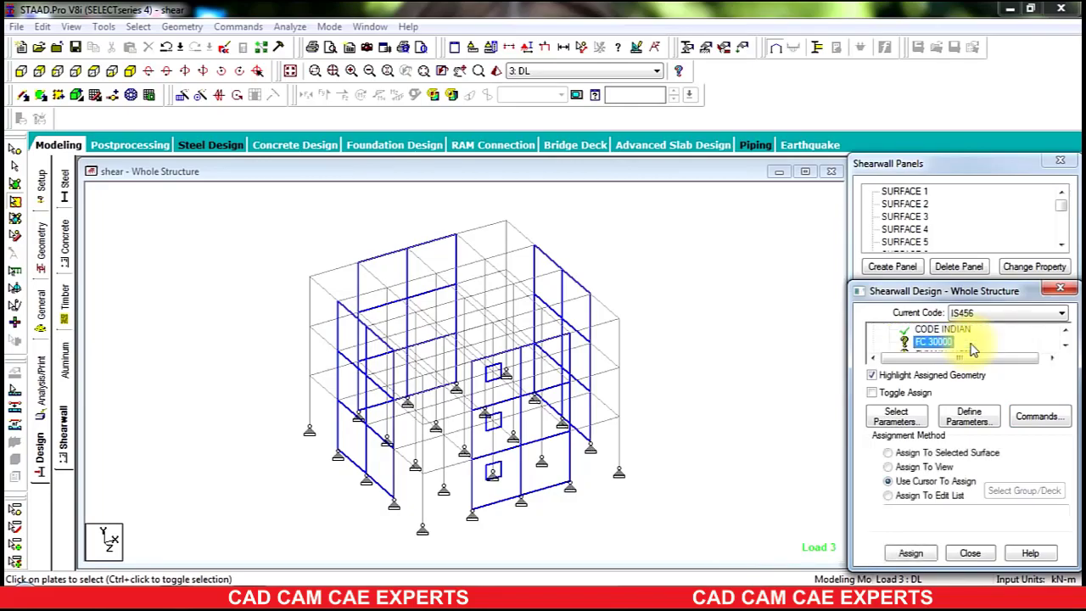
{"action": "left_click", "coordinate": [923, 469]}
{"action": "left_click", "coordinate": [910, 554]}
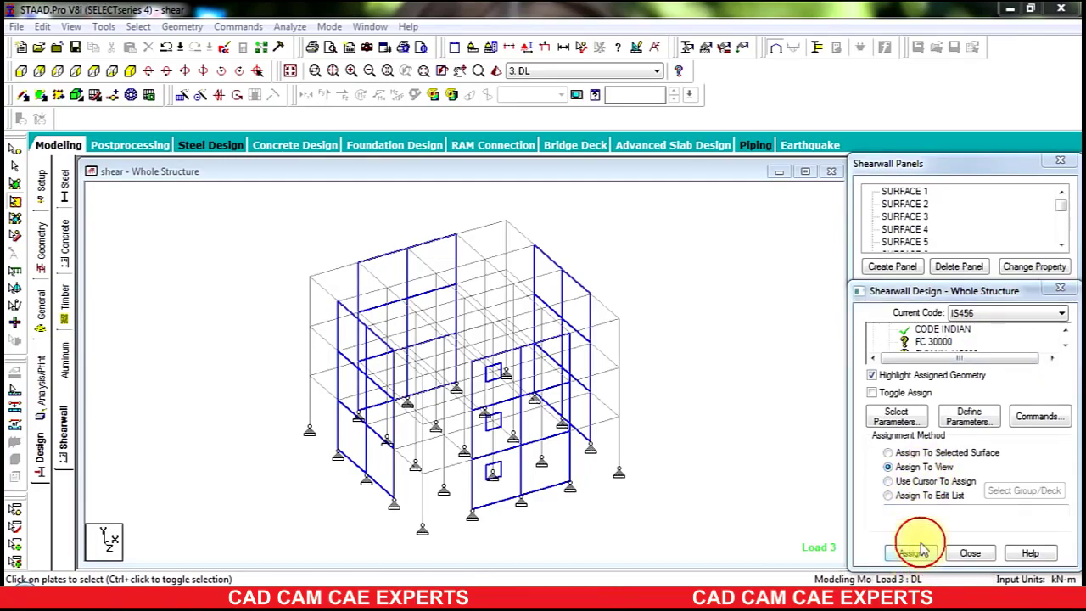
{"action": "left_click", "coordinate": [980, 472]}
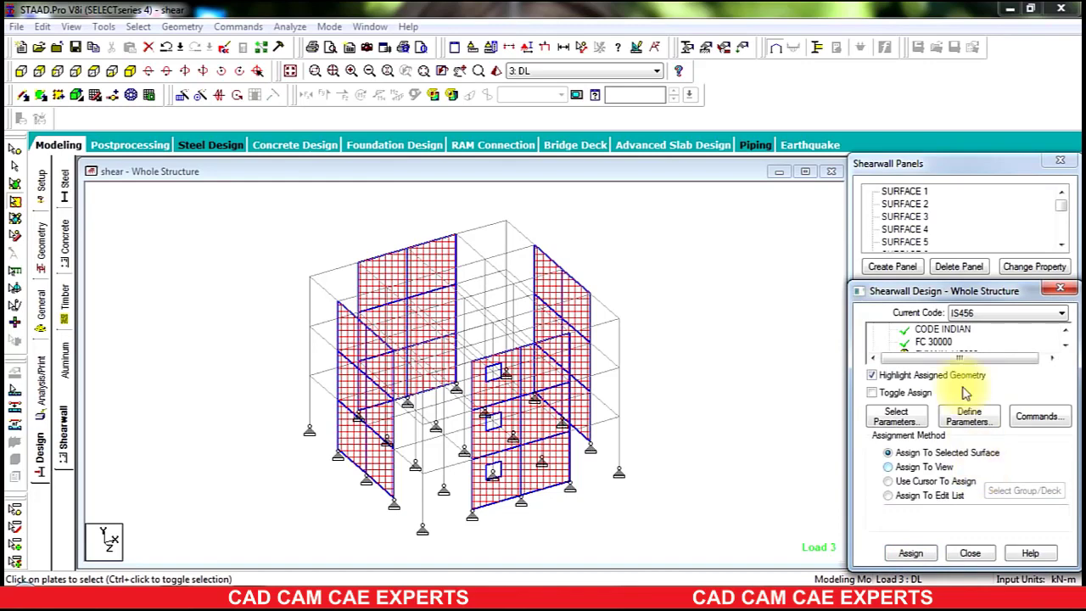
- Assign the shear wall design's FYMAIN 415000 parameter to all surfaces in the view
{"action": "left_click", "coordinate": [939, 351]}
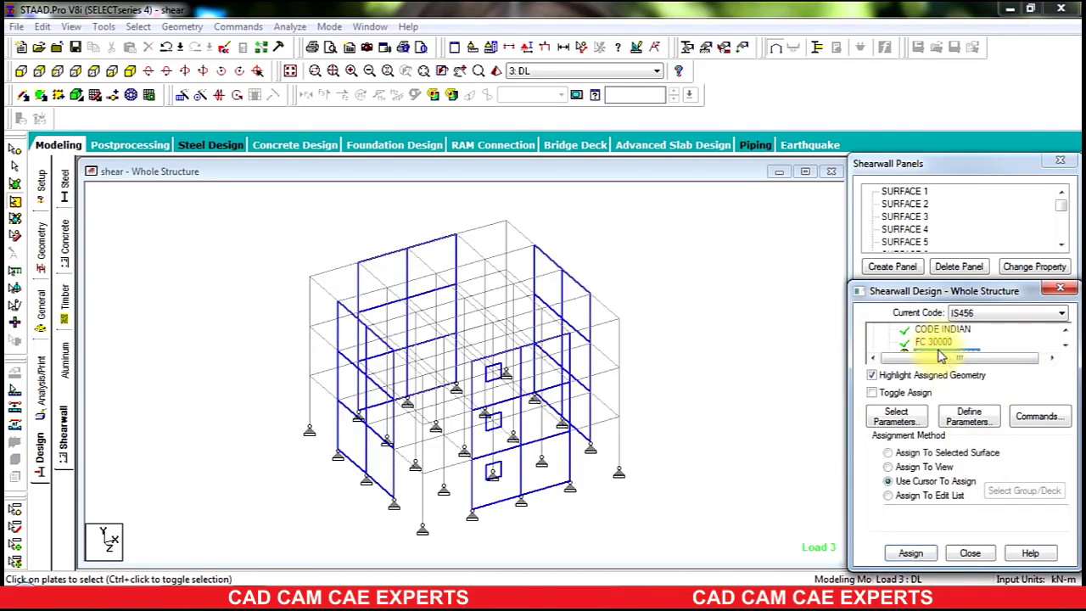
{"action": "scroll", "coordinate": [1043, 345], "scroll_direction": "down", "scroll_amount": 1}
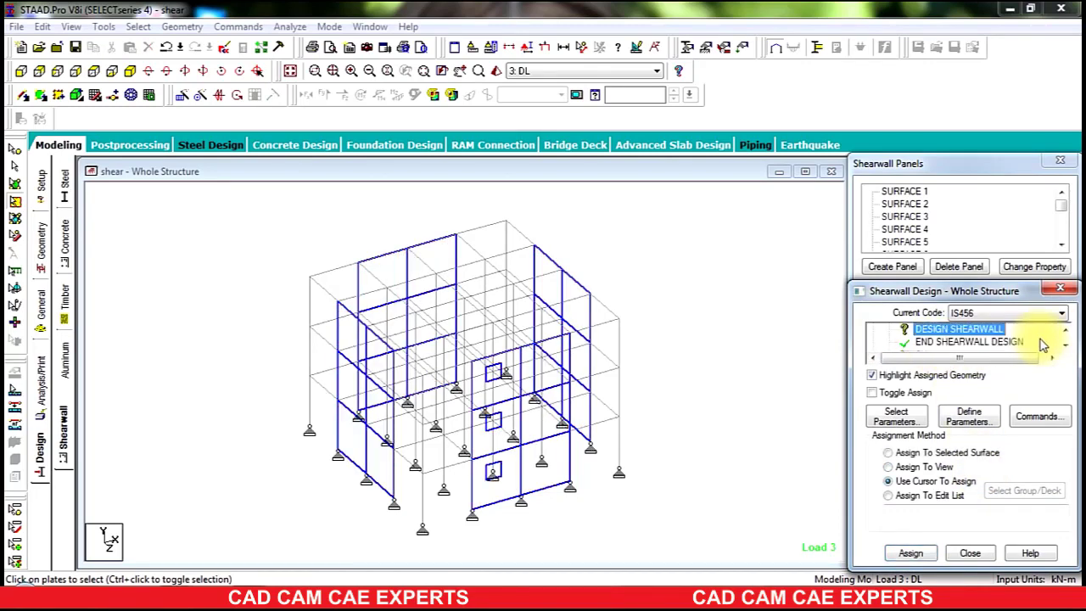
{"action": "left_click", "coordinate": [916, 467]}
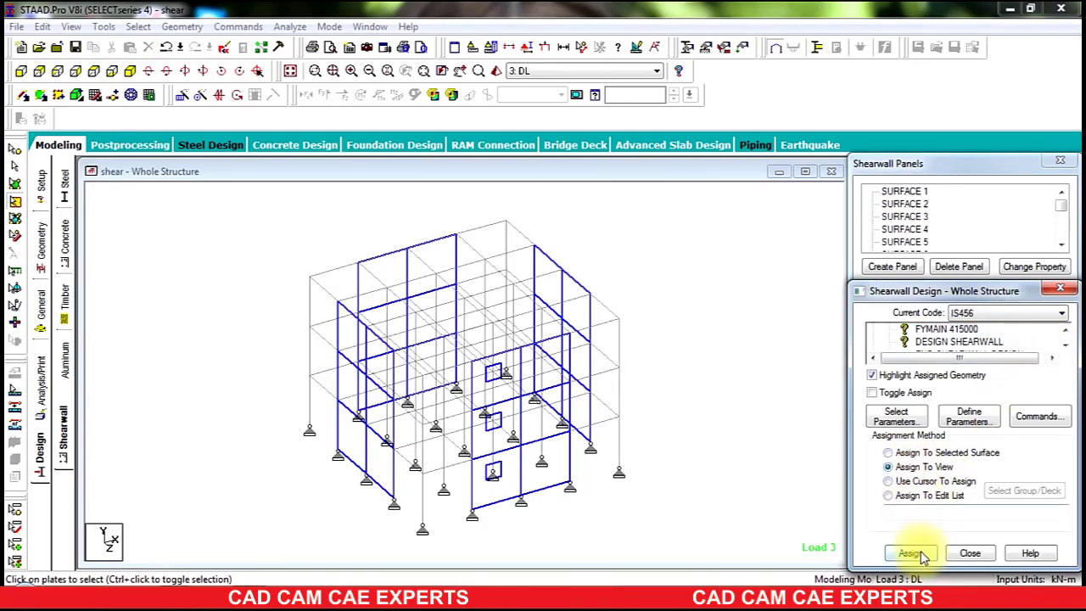
{"action": "left_click", "coordinate": [911, 552]}
{"action": "left_click", "coordinate": [962, 467]}
- Select all the shear wall surfaces and assign the DESIGN SHEARWALL command to them
{"action": "left_click", "coordinate": [943, 344]}
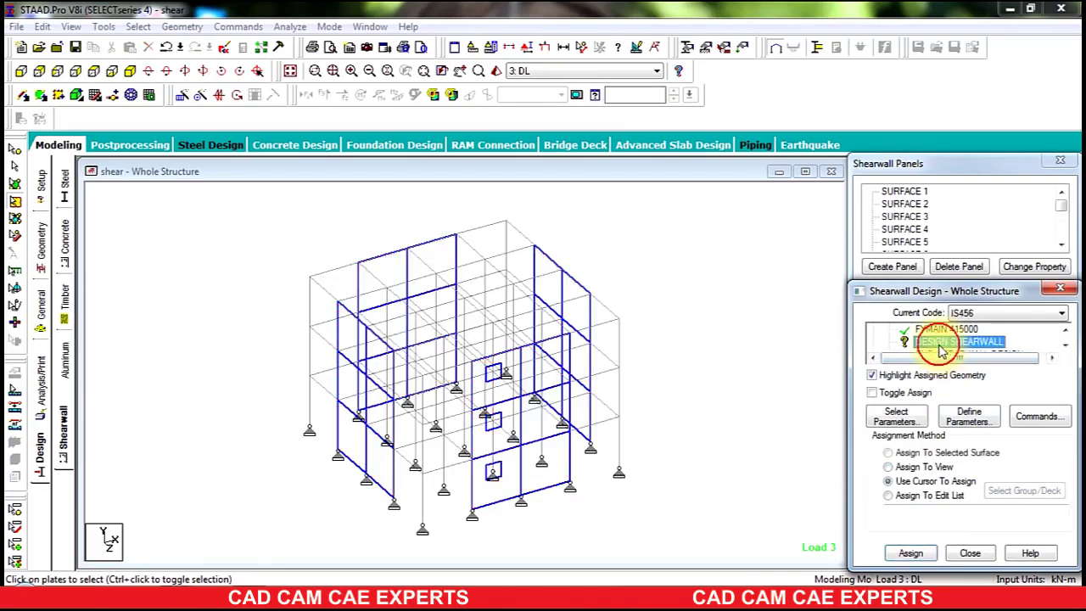
{"action": "left_click", "coordinate": [701, 211]}
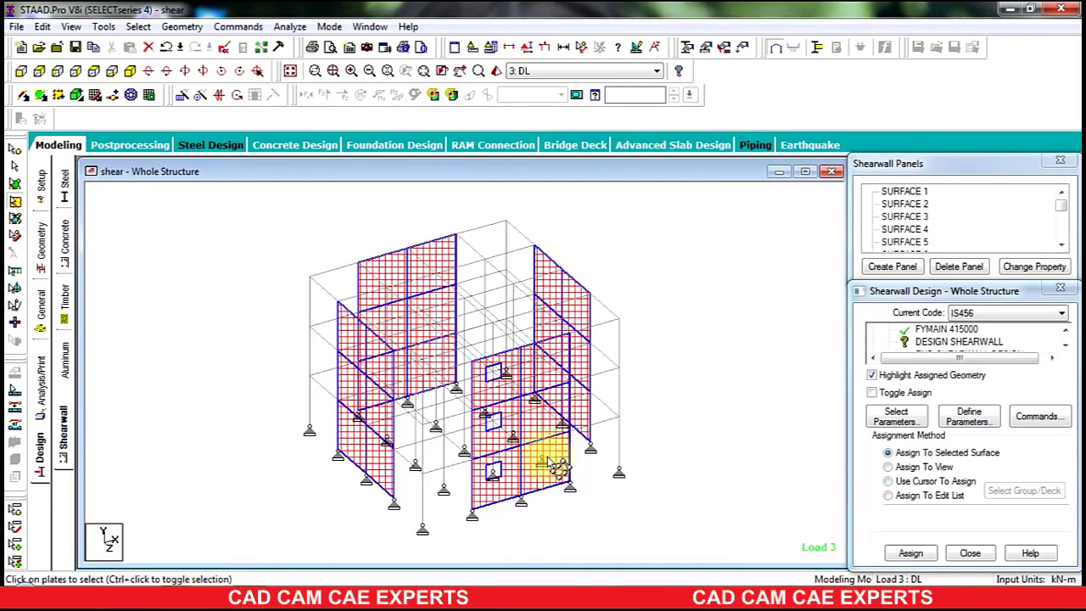
{"action": "left_click", "coordinate": [907, 553]}
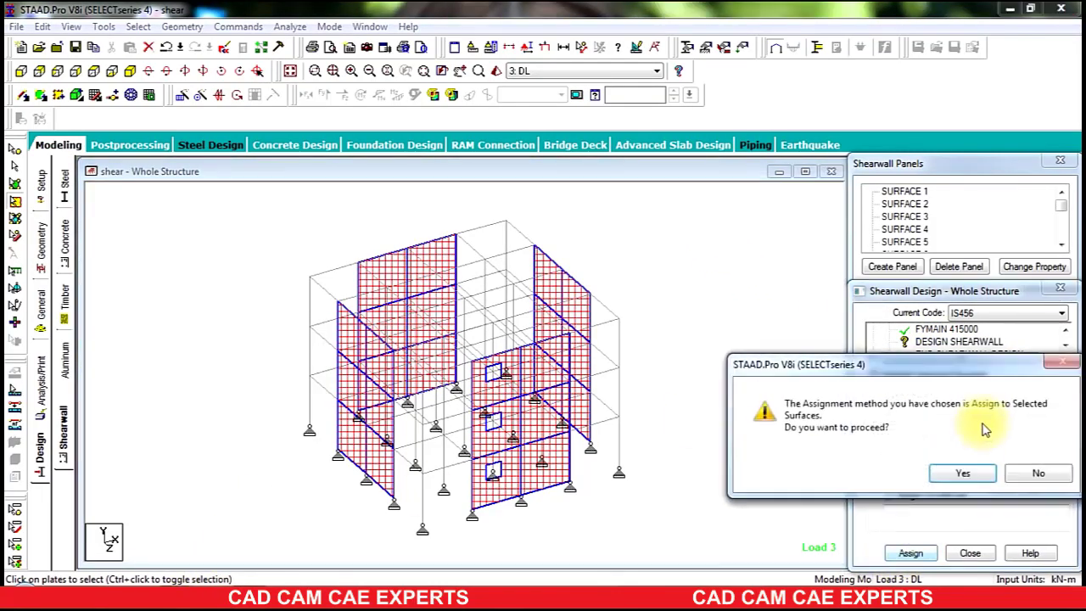
{"action": "left_click", "coordinate": [963, 473]}
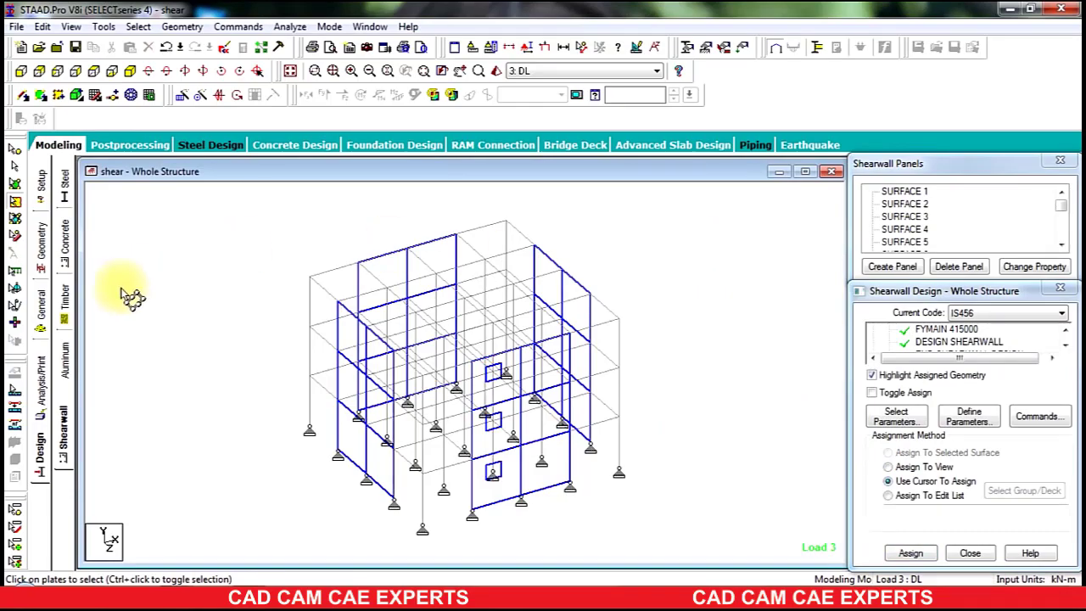
- Add a Perform Analysis command with the Mode Shapes print option
{"action": "left_click", "coordinate": [41, 386]}
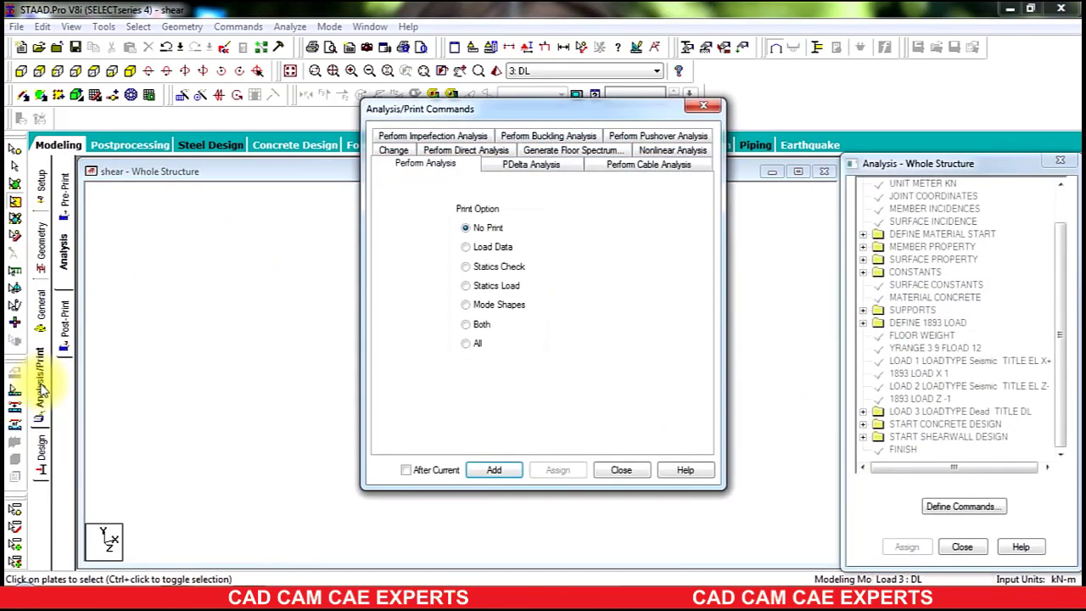
{"action": "left_click", "coordinate": [468, 306]}
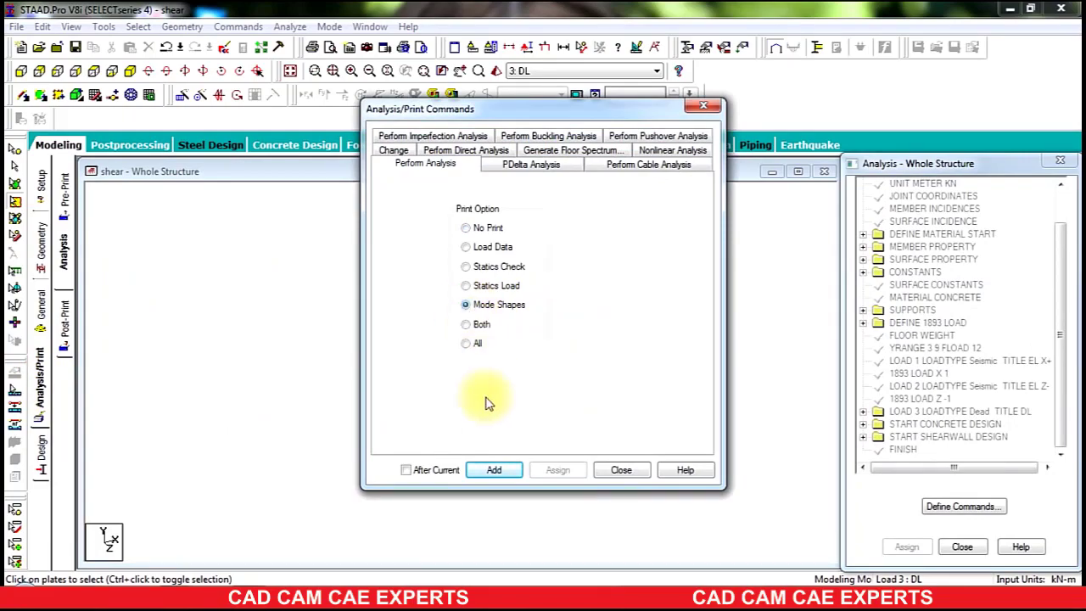
{"action": "left_click", "coordinate": [507, 472]}
{"action": "left_click", "coordinate": [602, 470]}
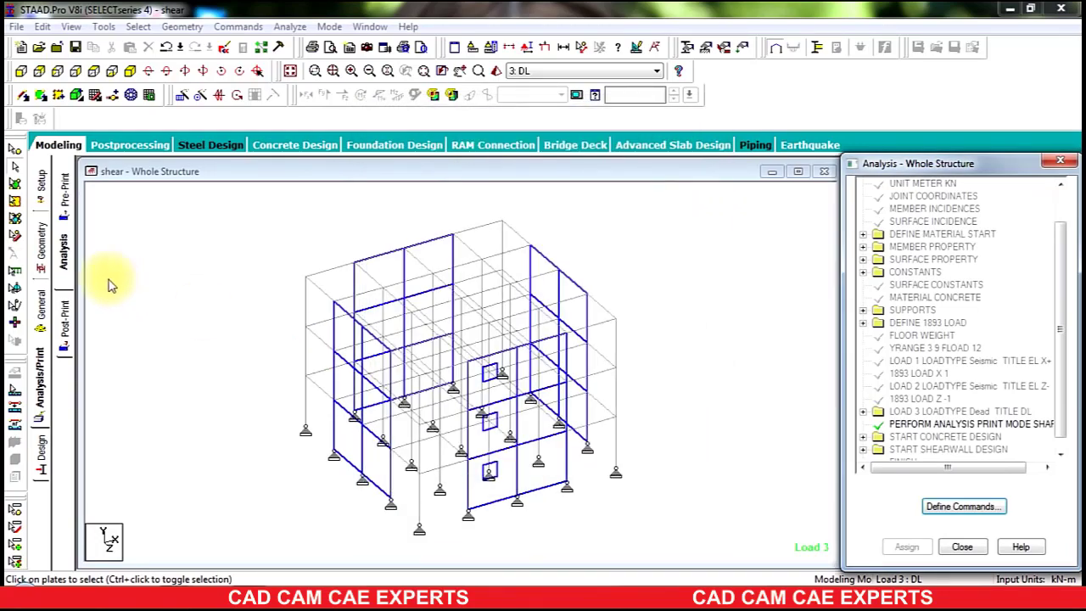
- Add the Analysis Results and Joint Displacement commands to the post-analysis print
{"action": "left_click", "coordinate": [69, 316]}
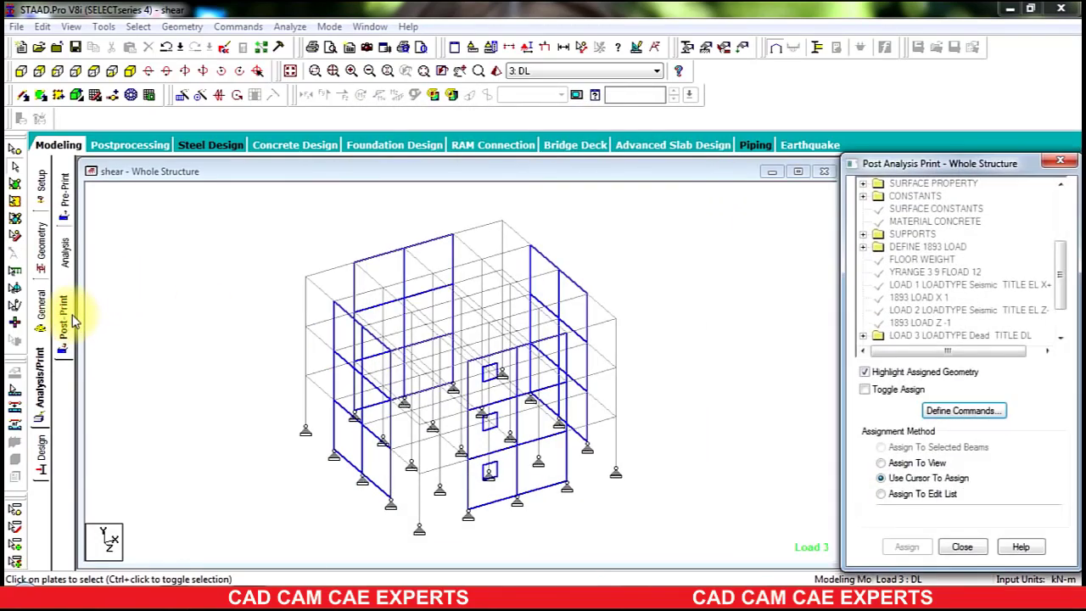
{"action": "left_click", "coordinate": [982, 412]}
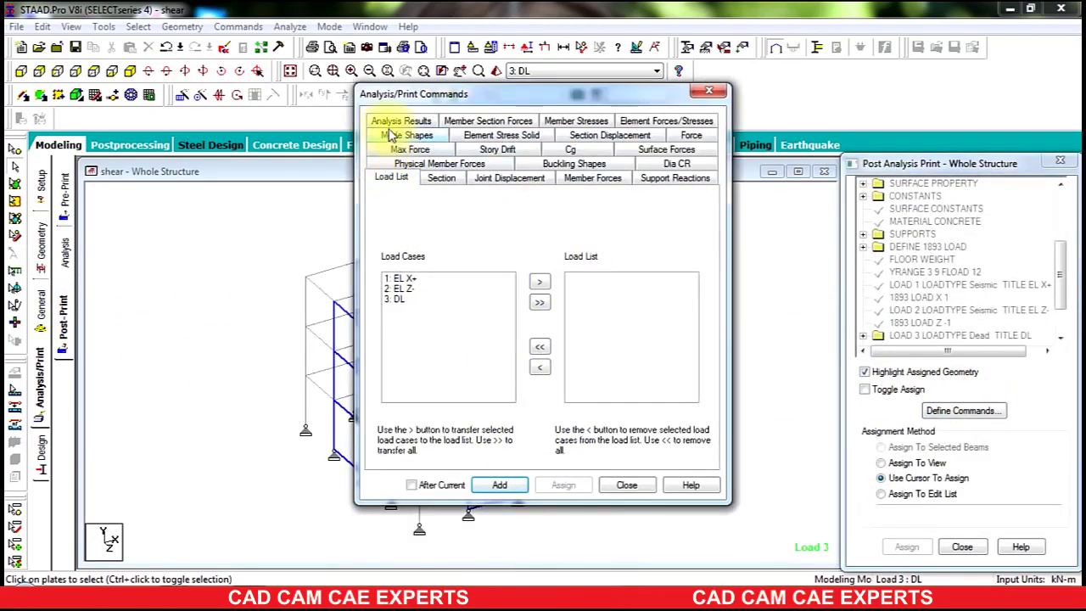
{"action": "left_click", "coordinate": [398, 121]}
{"action": "left_click", "coordinate": [497, 484]}
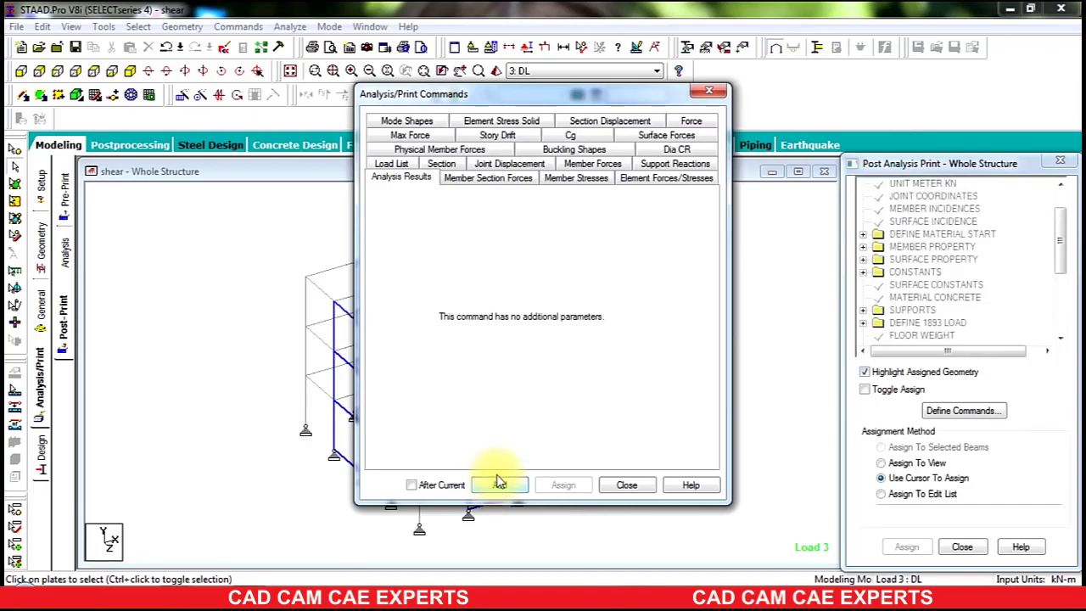
{"action": "left_click", "coordinate": [499, 164]}
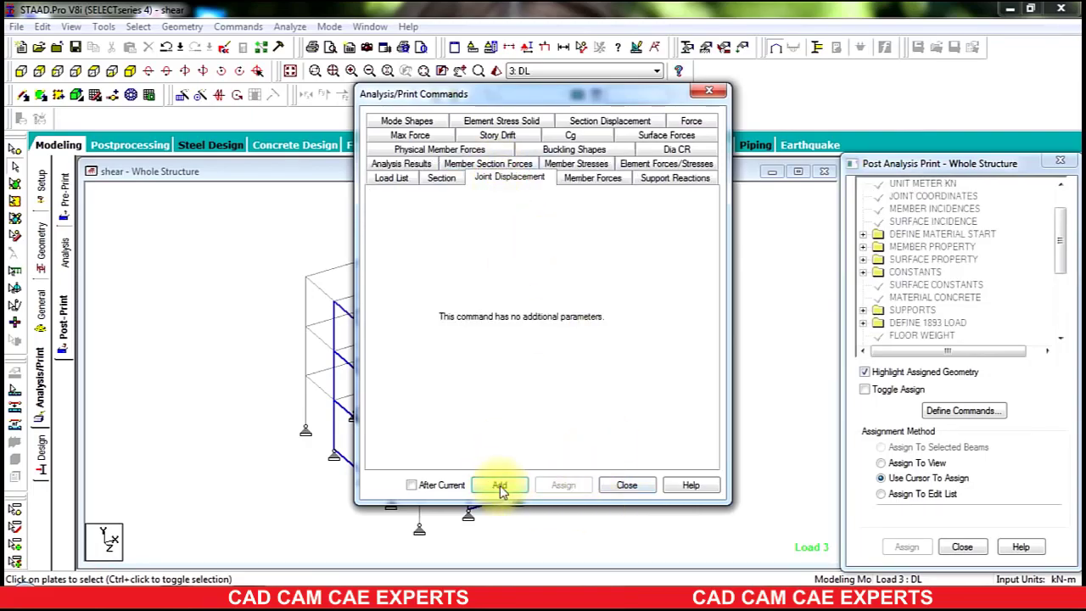
{"action": "left_click", "coordinate": [500, 485]}
- Add the Member Forces and Support Reactions commands to the post-analysis print
{"action": "left_click", "coordinate": [606, 183]}
{"action": "left_click", "coordinate": [499, 484]}
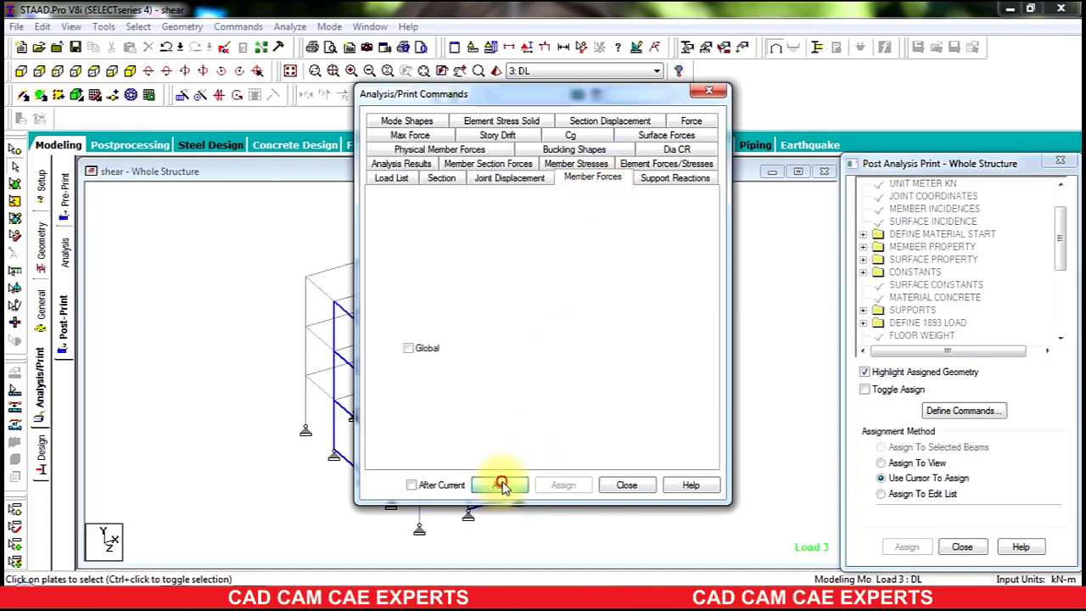
{"action": "left_click", "coordinate": [647, 176]}
{"action": "left_click", "coordinate": [502, 485]}
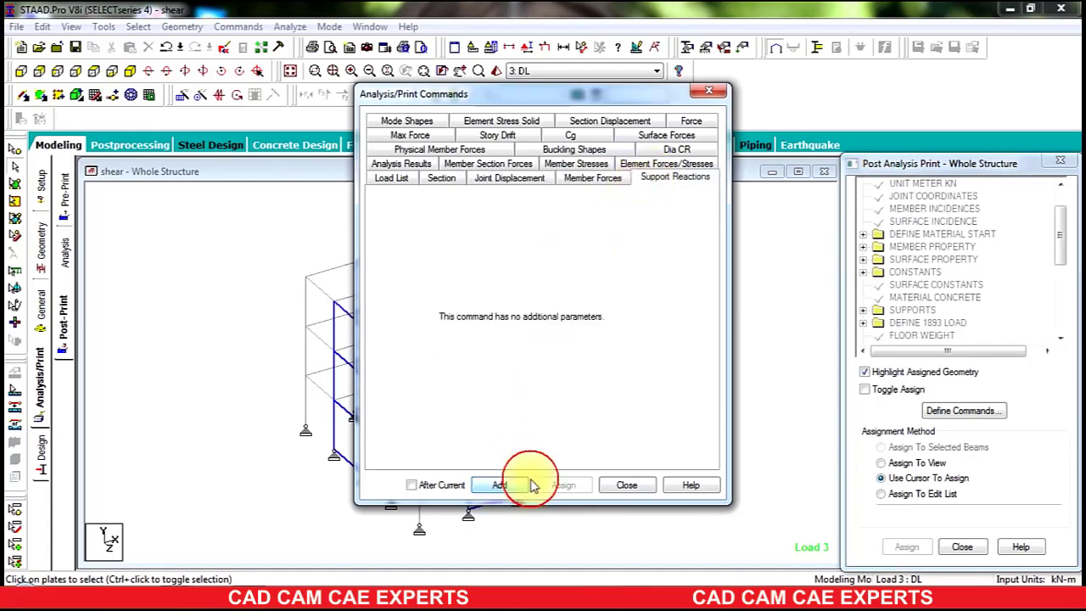
- Finish defining print commands and assign PRINT JOINT DISPLACEMENTS to the whole view
{"action": "left_click", "coordinate": [626, 485]}
{"action": "left_click_drag", "start_coordinate": [1060, 235], "coordinate": [1060, 315]}
{"action": "left_click", "coordinate": [928, 298]}
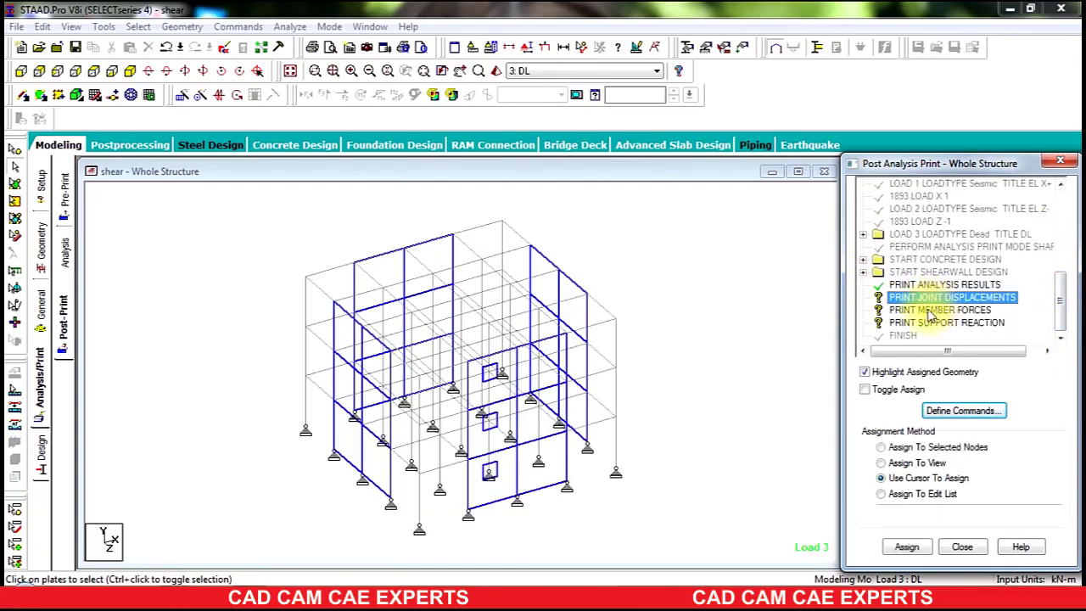
{"action": "left_click", "coordinate": [891, 461]}
{"action": "left_click", "coordinate": [906, 546]}
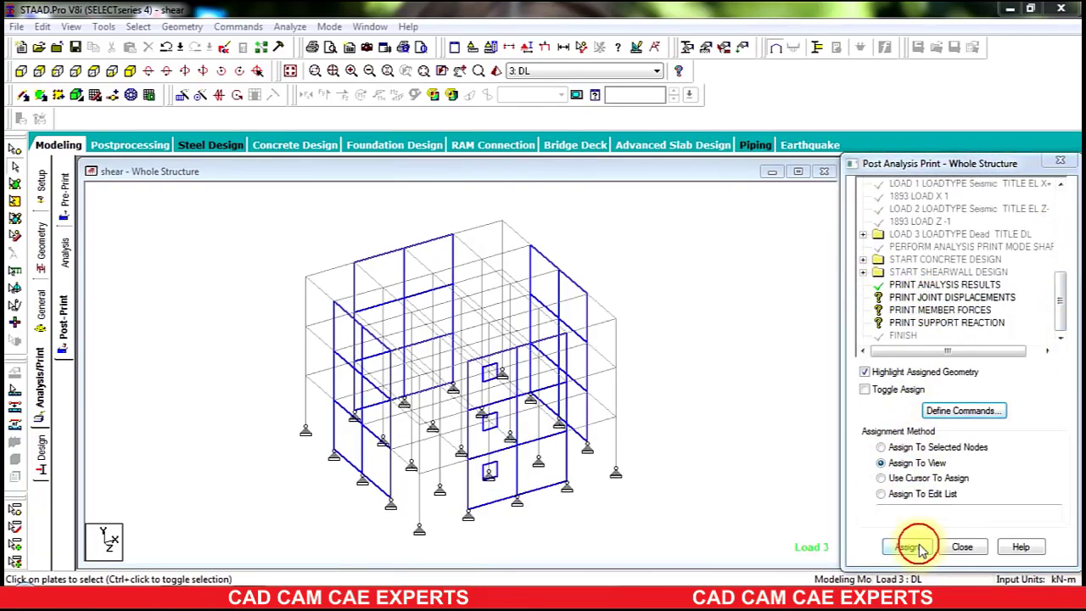
{"action": "left_click", "coordinate": [959, 406]}
- Assign the PRINT MEMBER FORCES command to all members in the view
{"action": "left_click", "coordinate": [939, 311]}
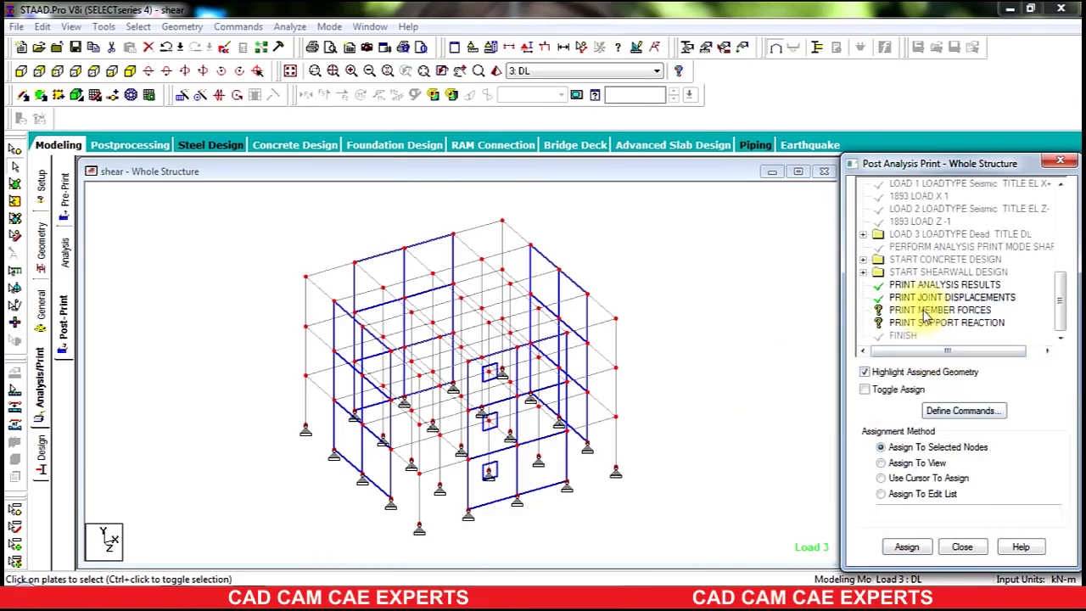
{"action": "left_click", "coordinate": [883, 462]}
{"action": "left_click", "coordinate": [906, 546]}
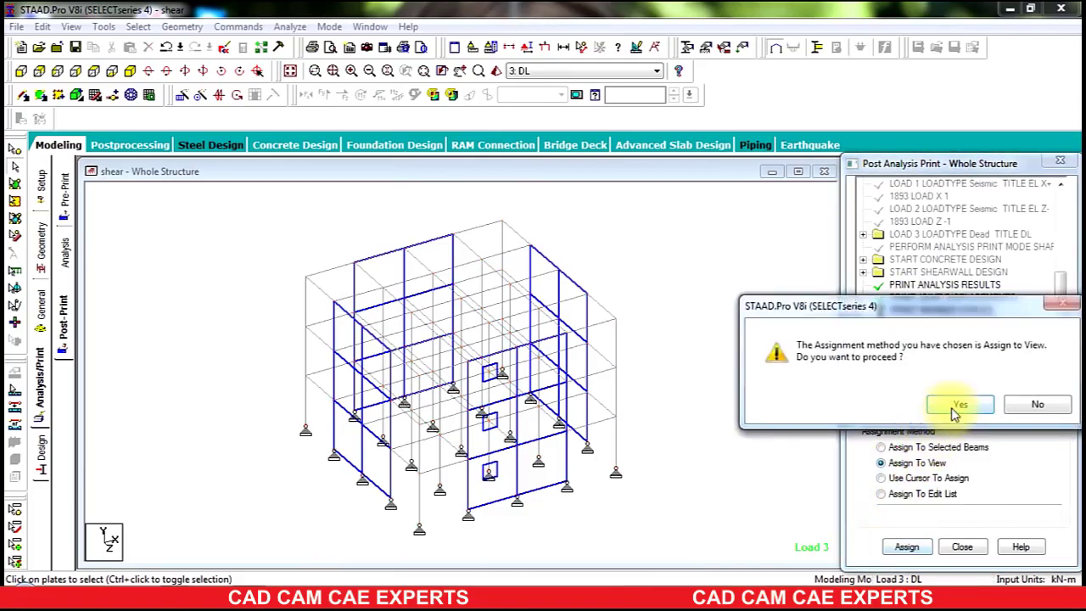
{"action": "left_click", "coordinate": [958, 408]}
- Assign the PRINT SUPPORT REACTION command to the whole view and clear the node selection
{"action": "left_click", "coordinate": [924, 324]}
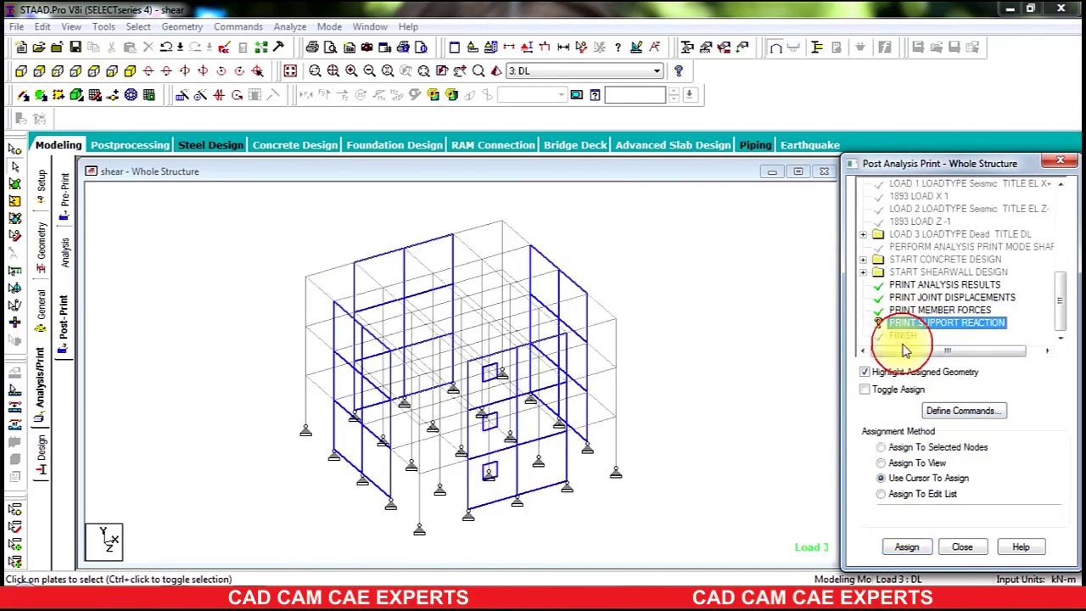
{"action": "left_click", "coordinate": [881, 462]}
{"action": "left_click", "coordinate": [906, 546]}
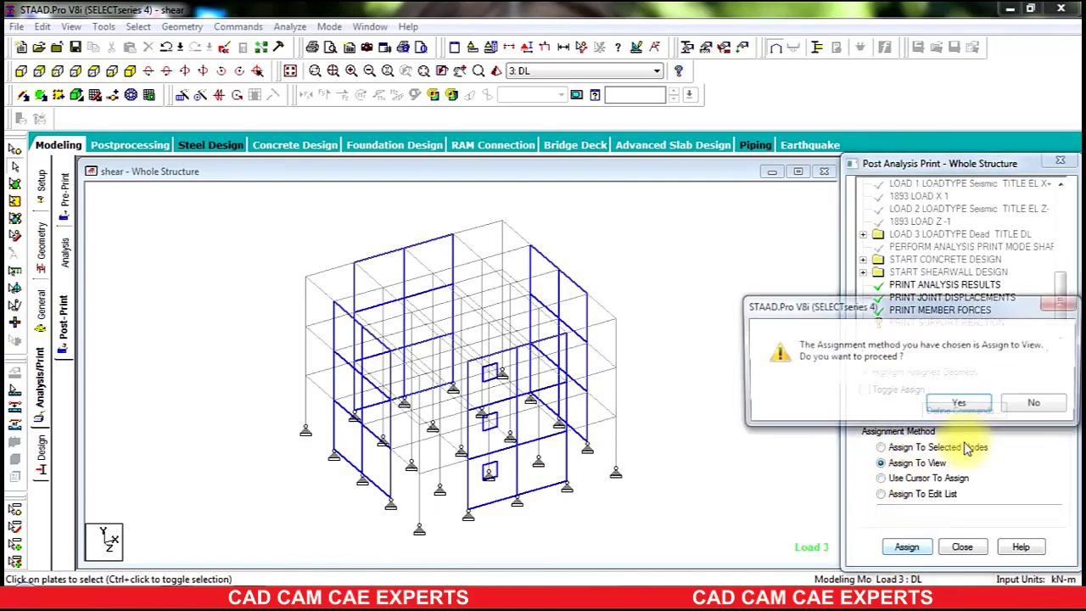
{"action": "left_click", "coordinate": [965, 402]}
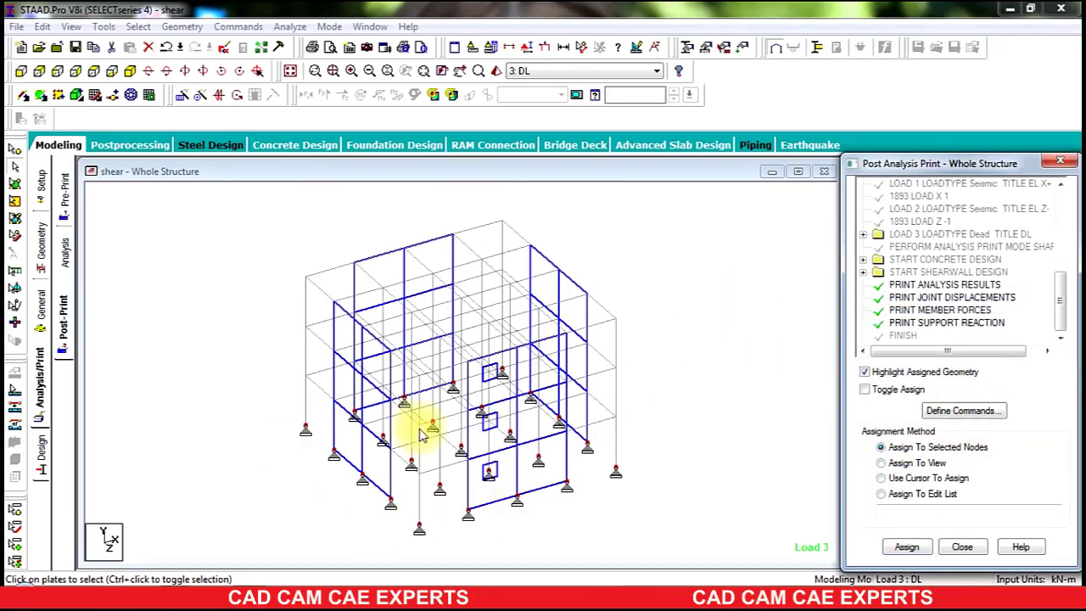
{"action": "left_click", "coordinate": [686, 305]}
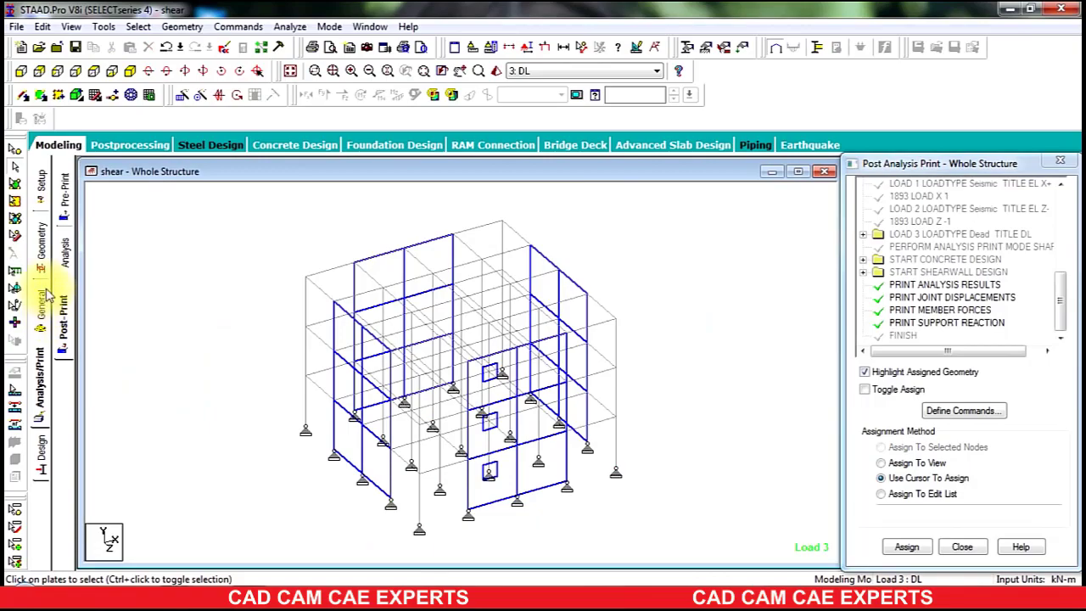
- Run the analysis of the shear model and open its output file
{"action": "left_click", "coordinate": [290, 26]}
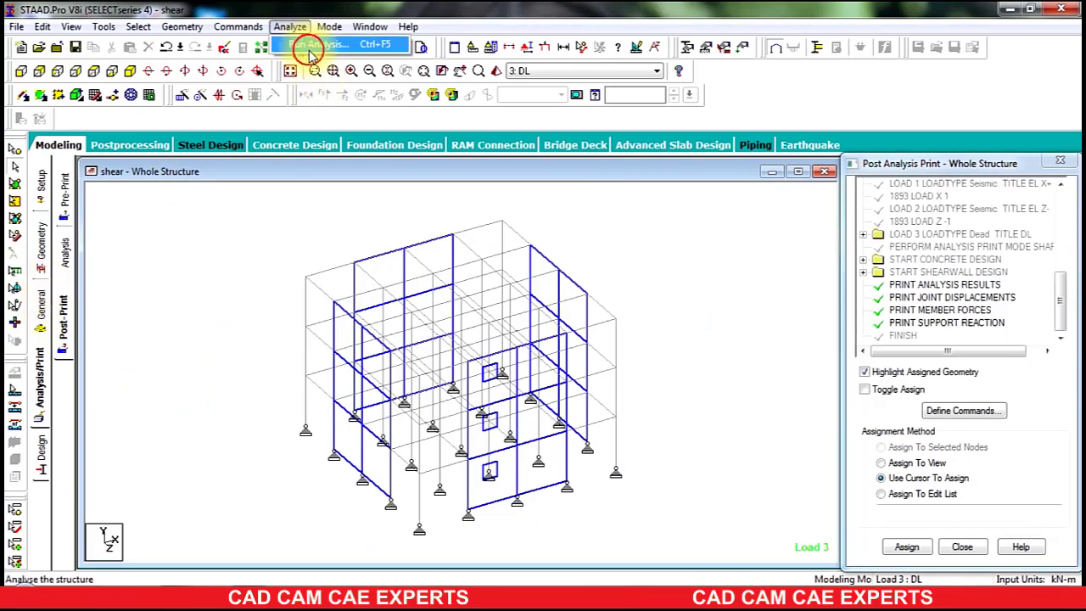
{"action": "left_click", "coordinate": [311, 53]}
{"action": "left_click", "coordinate": [464, 324]}
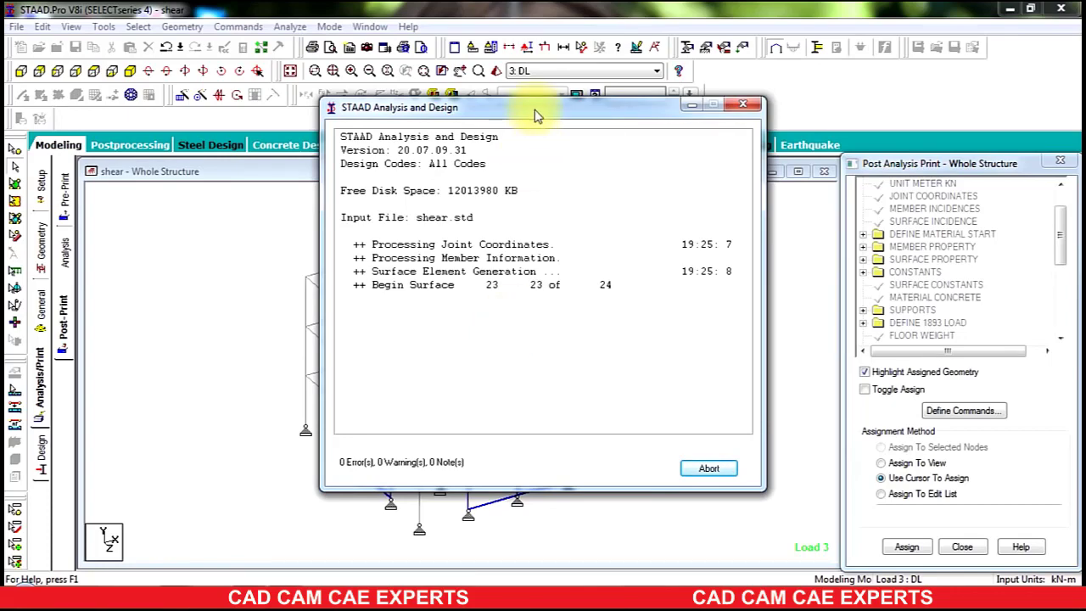
{"action": "left_click_drag", "start_coordinate": [539, 112], "coordinate": [763, 70]}
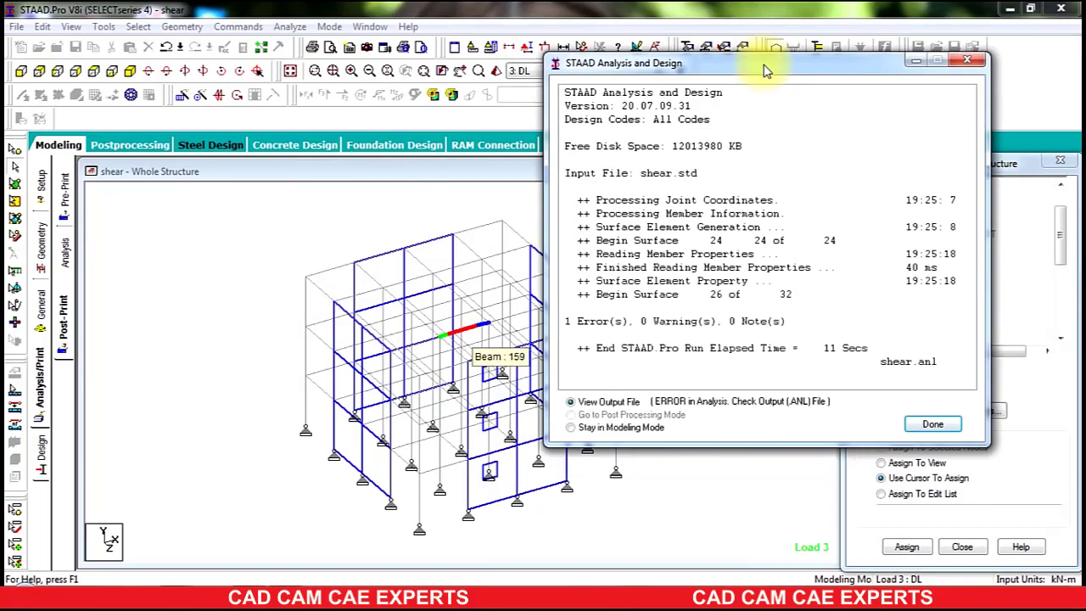
{"action": "left_click", "coordinate": [932, 424]}
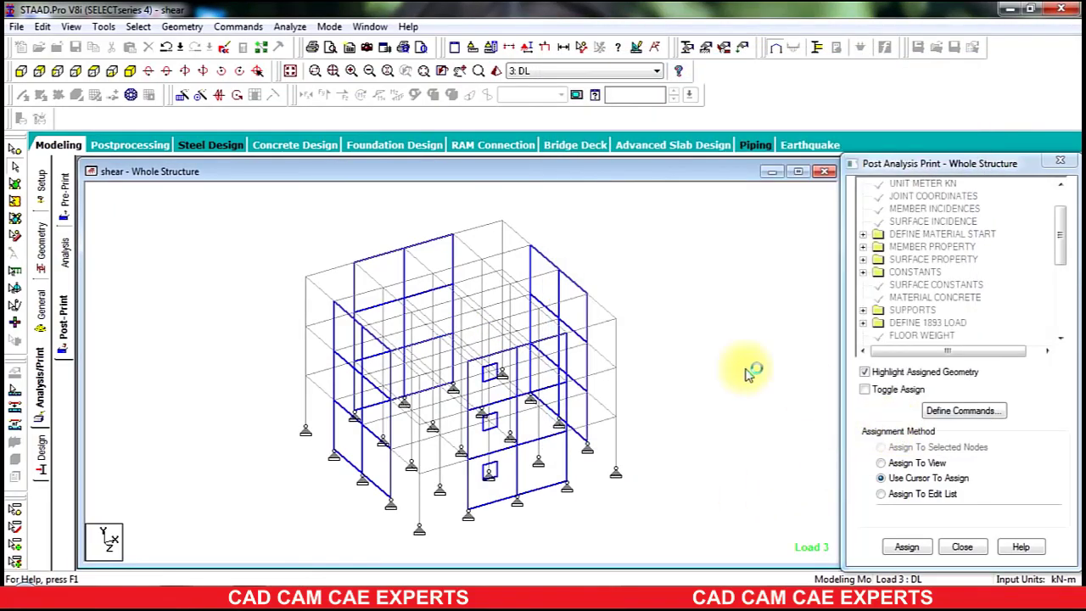
- Examine the surface division warnings and the error entry in the analysis output, and close the output viewer
{"action": "left_click", "coordinate": [129, 134]}
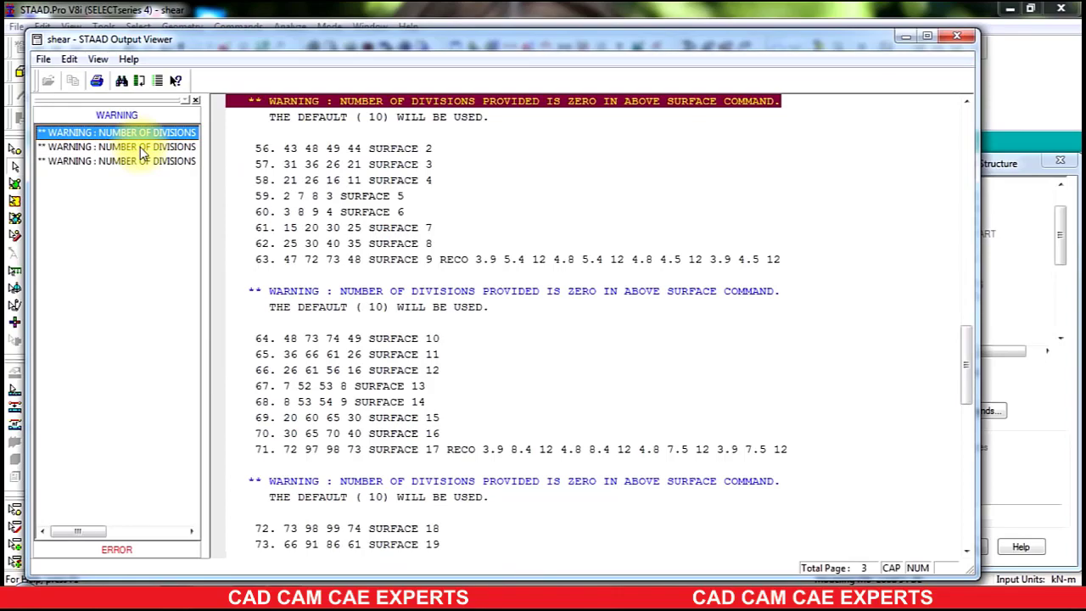
{"action": "left_click", "coordinate": [143, 147]}
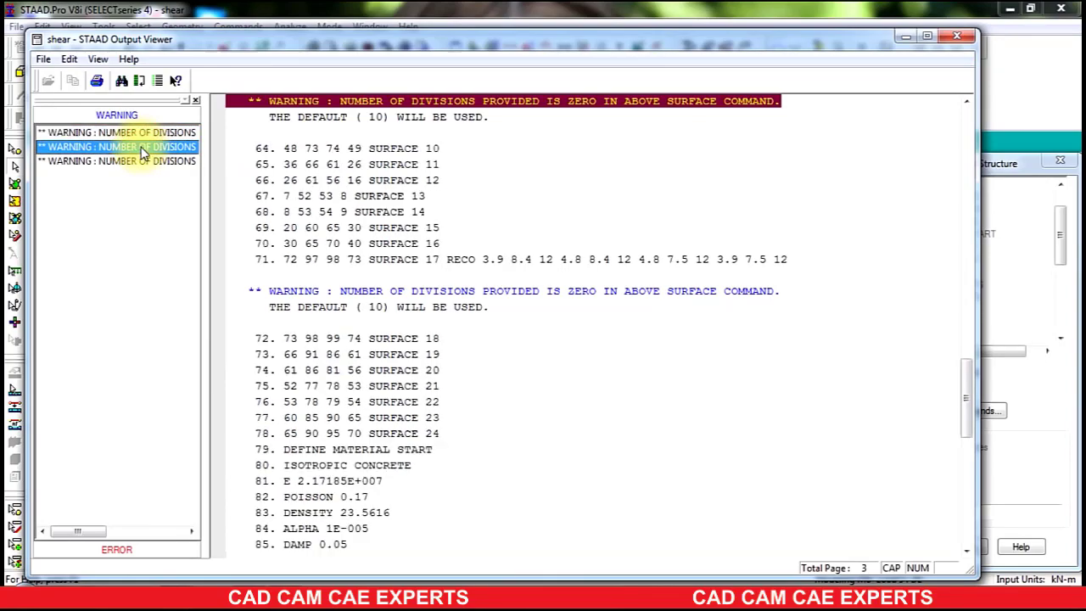
{"action": "left_click", "coordinate": [563, 153]}
{"action": "scroll", "coordinate": [560, 161], "scroll_direction": "up", "scroll_amount": 4}
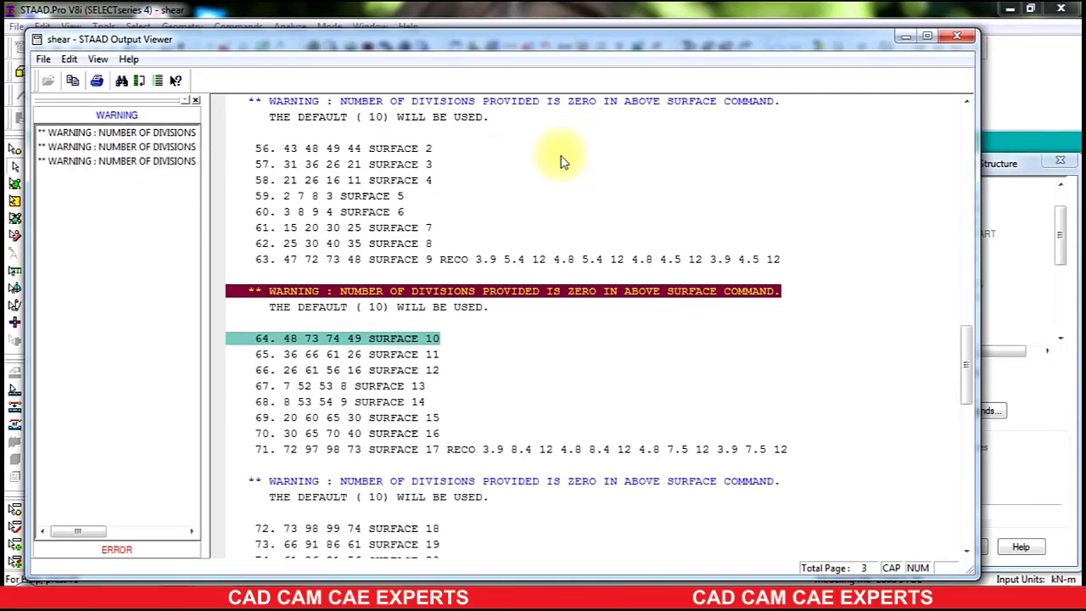
{"action": "scroll", "coordinate": [560, 161], "scroll_direction": "up", "scroll_amount": 4}
{"action": "scroll", "coordinate": [556, 167], "scroll_direction": "down", "scroll_amount": 4}
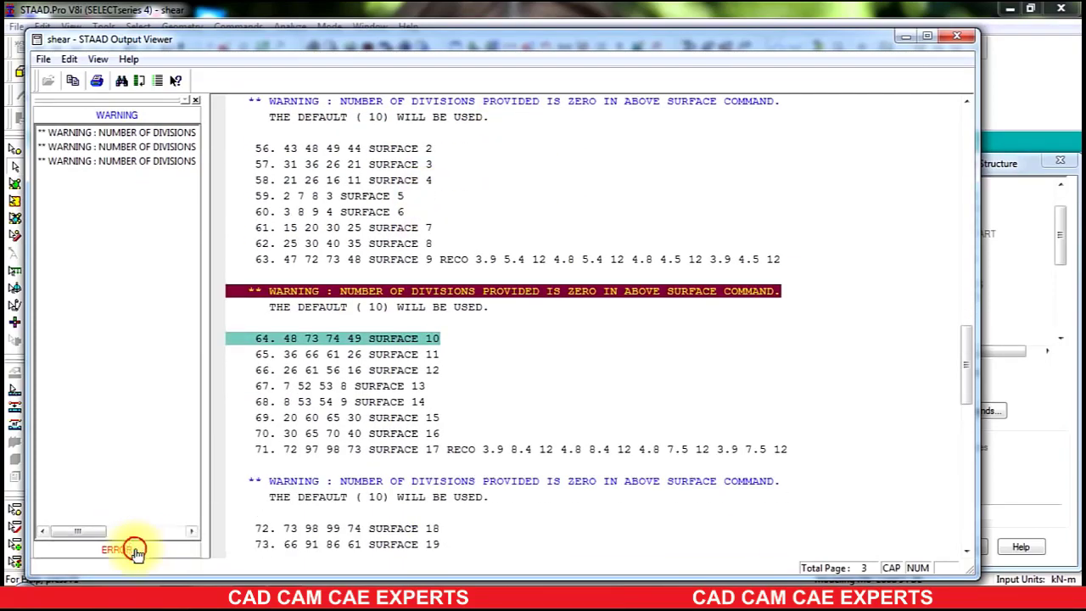
{"action": "left_click", "coordinate": [134, 549]}
{"action": "left_click", "coordinate": [94, 150]}
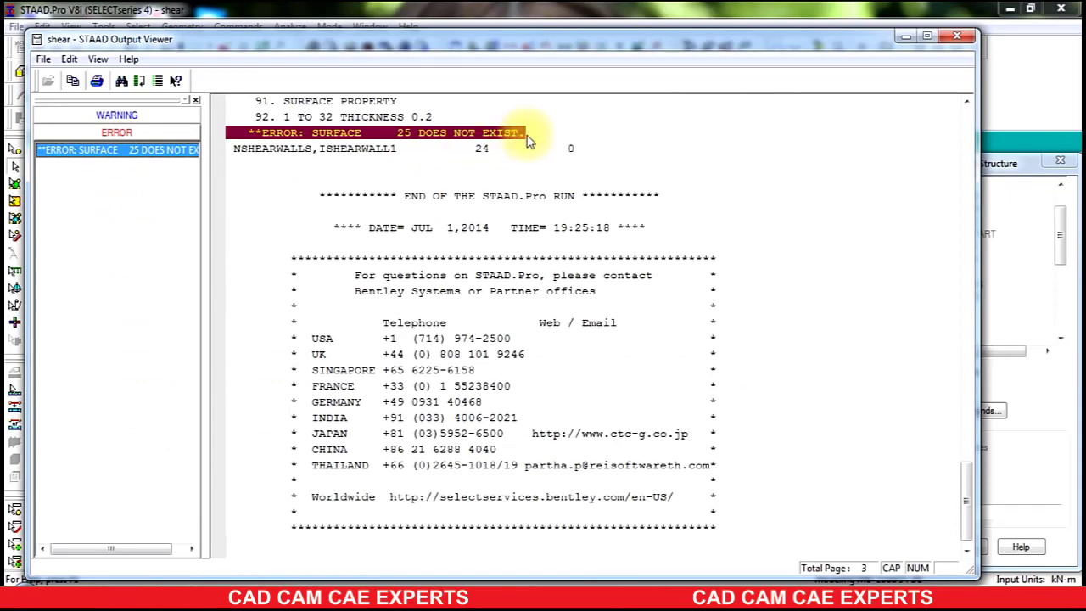
{"action": "left_click", "coordinate": [956, 36]}
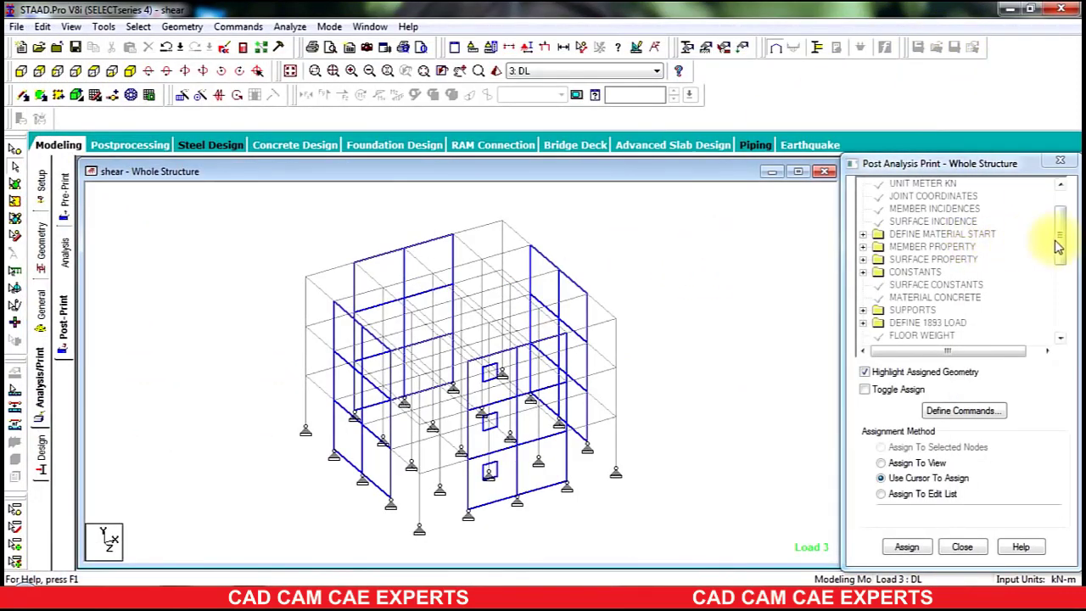
- Open the model's input command file and check the surface incidence list against the surface property range
{"action": "scroll", "coordinate": [1058, 235], "scroll_direction": "up", "scroll_amount": 1}
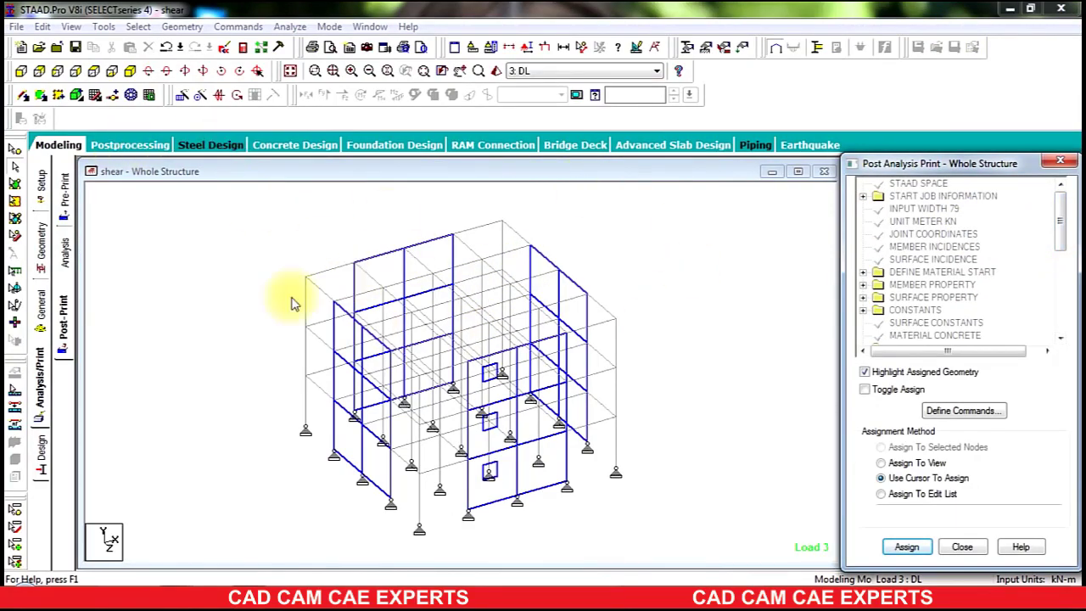
{"action": "left_click", "coordinate": [220, 47]}
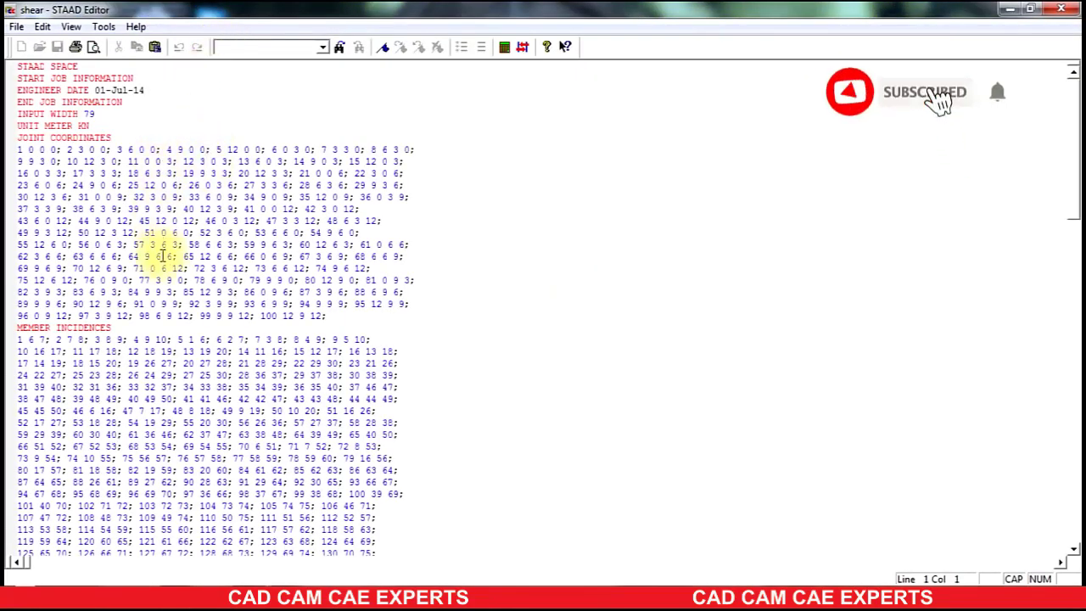
{"action": "scroll", "coordinate": [180, 280], "scroll_direction": "down", "scroll_amount": 10}
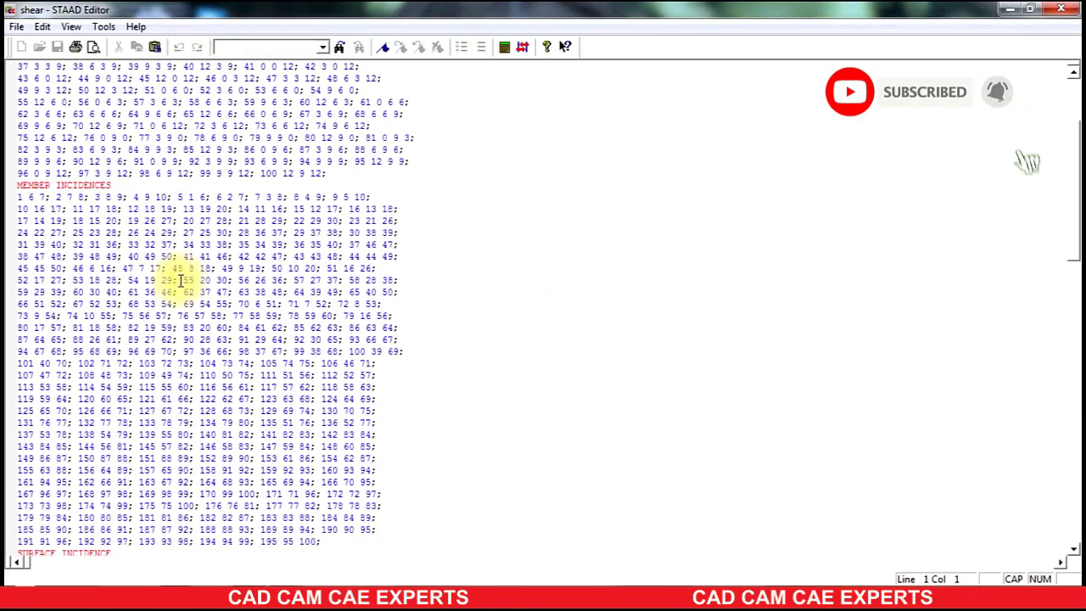
{"action": "scroll", "coordinate": [174, 284], "scroll_direction": "down", "scroll_amount": 2}
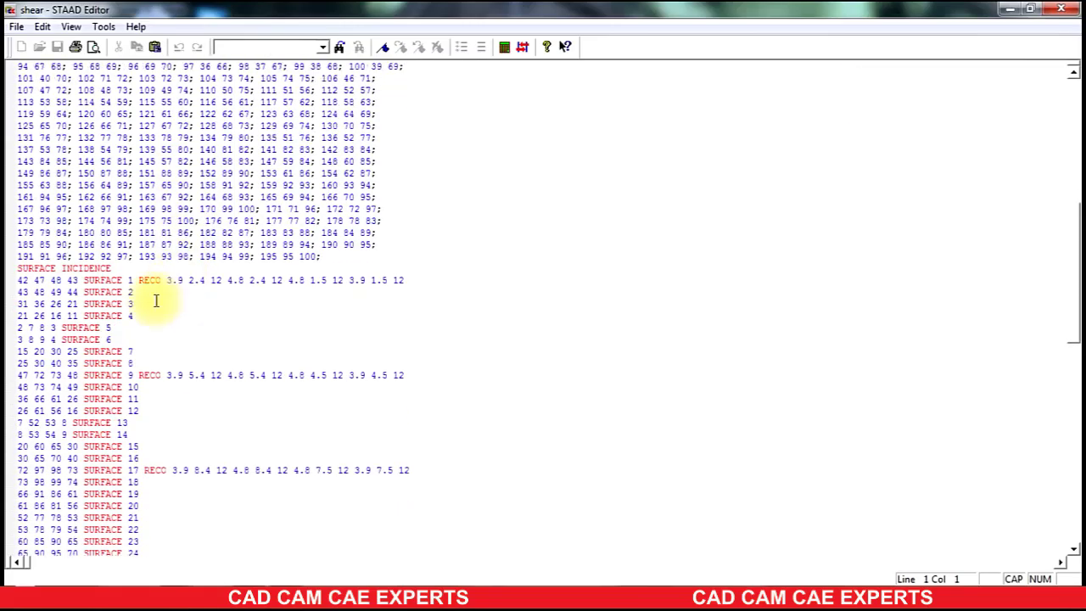
{"action": "scroll", "coordinate": [36, 336], "scroll_direction": "down", "scroll_amount": 5}
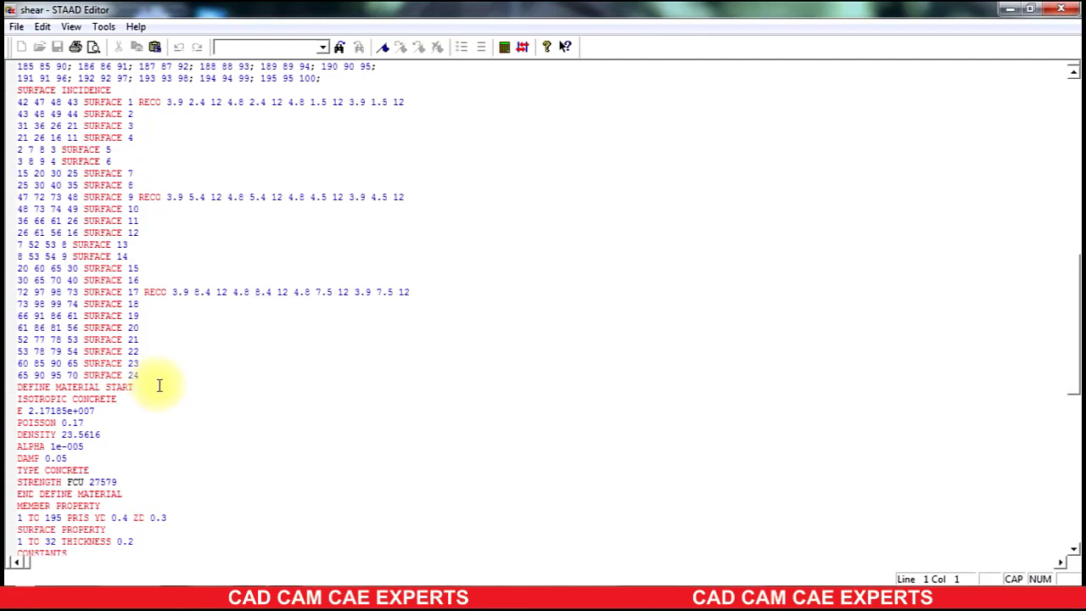
{"action": "scroll", "coordinate": [159, 386], "scroll_direction": "down", "scroll_amount": 1}
{"action": "scroll", "coordinate": [159, 386], "scroll_direction": "up", "scroll_amount": 14}
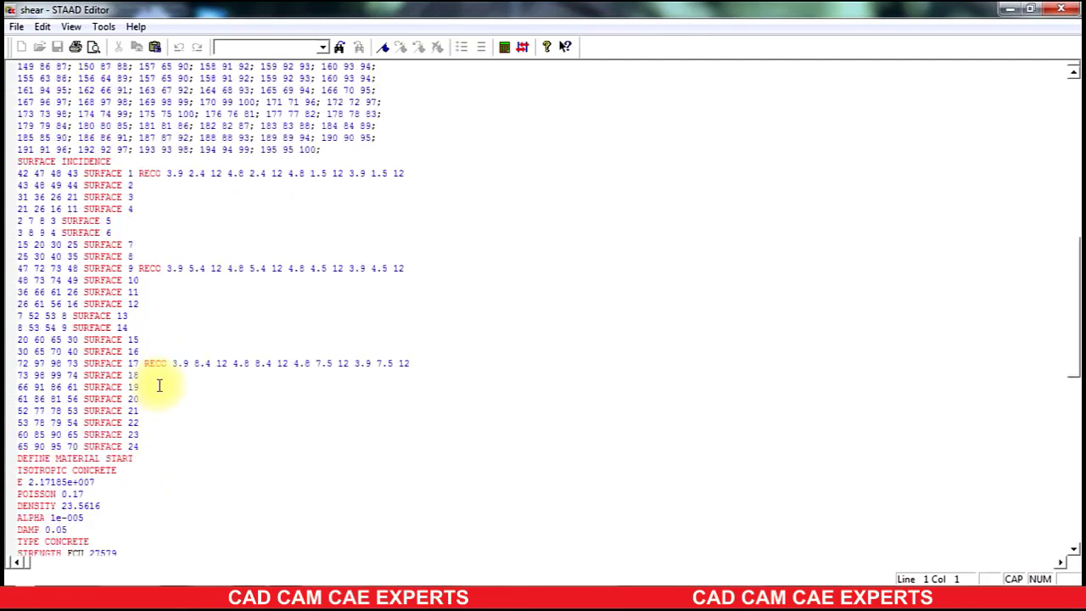
{"action": "scroll", "coordinate": [170, 129], "scroll_direction": "up", "scroll_amount": 1}
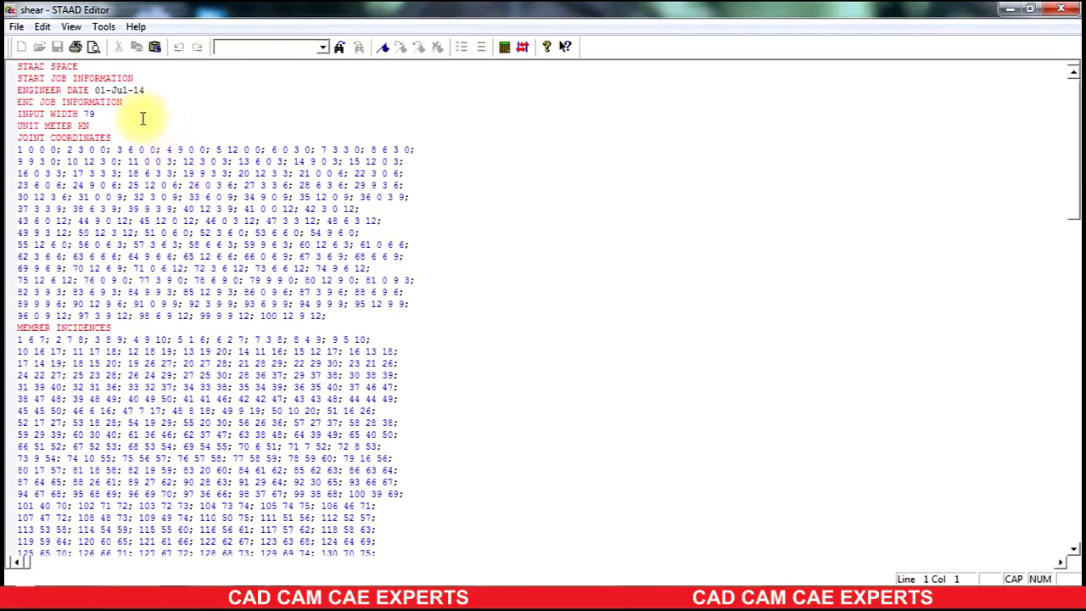
{"action": "left_click", "coordinate": [1062, 9]}
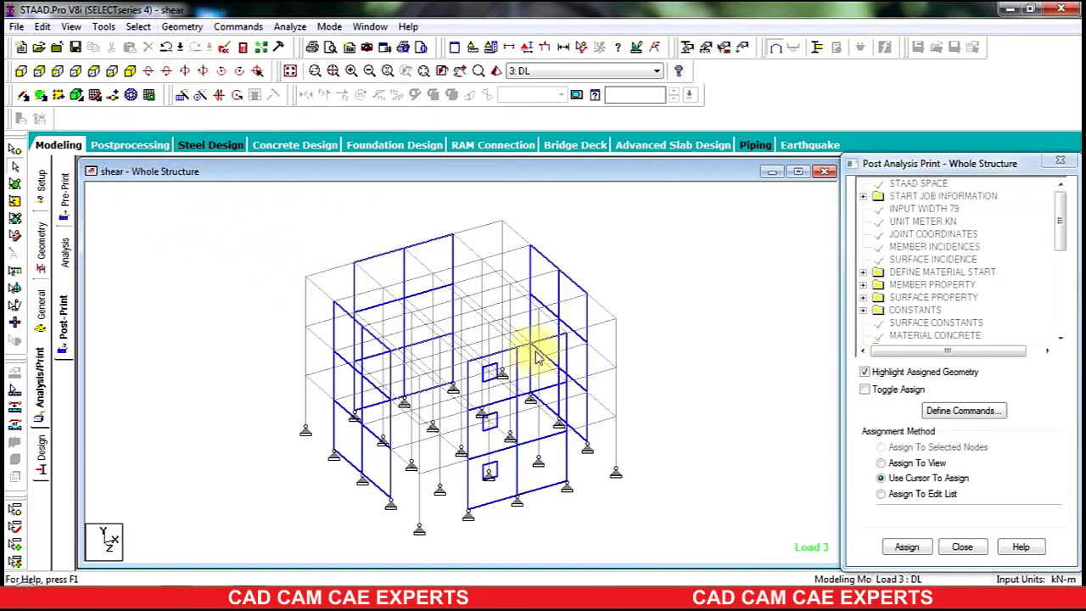
- Reopen the input command file and review it from the surface incidences through the loads, design and print commands
{"action": "left_click", "coordinate": [224, 47]}
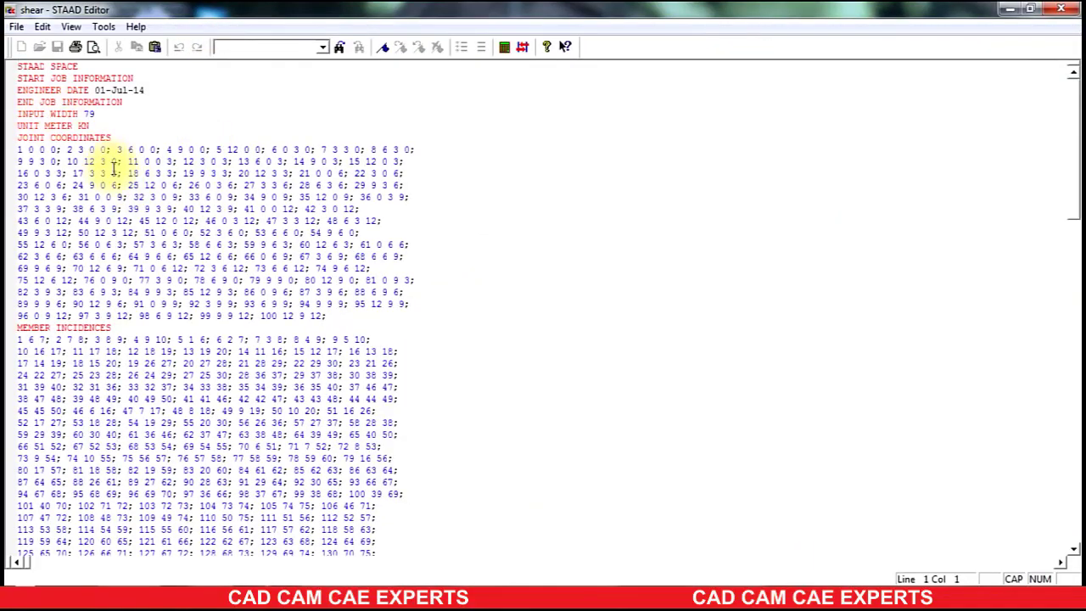
{"action": "scroll", "coordinate": [85, 195], "scroll_direction": "down", "scroll_amount": 11}
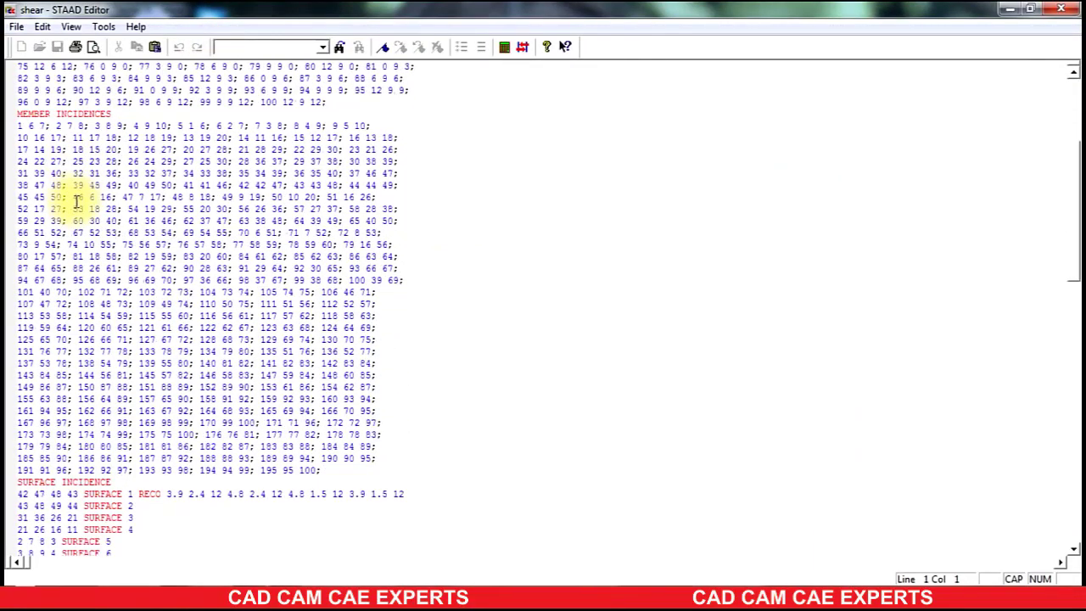
{"action": "scroll", "coordinate": [98, 211], "scroll_direction": "down", "scroll_amount": 2}
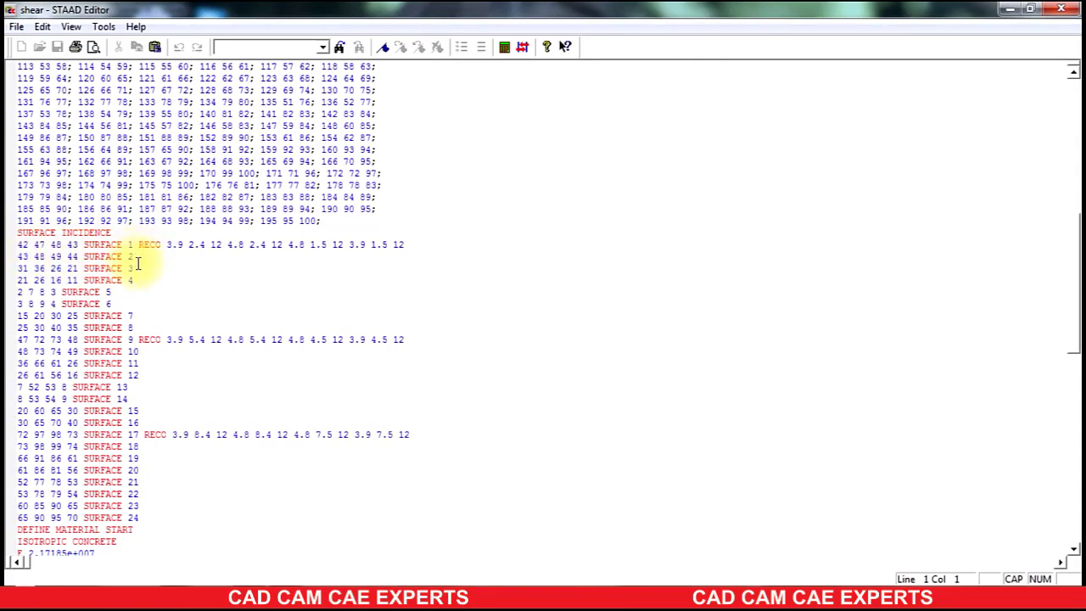
{"action": "scroll", "coordinate": [138, 264], "scroll_direction": "down", "scroll_amount": 5}
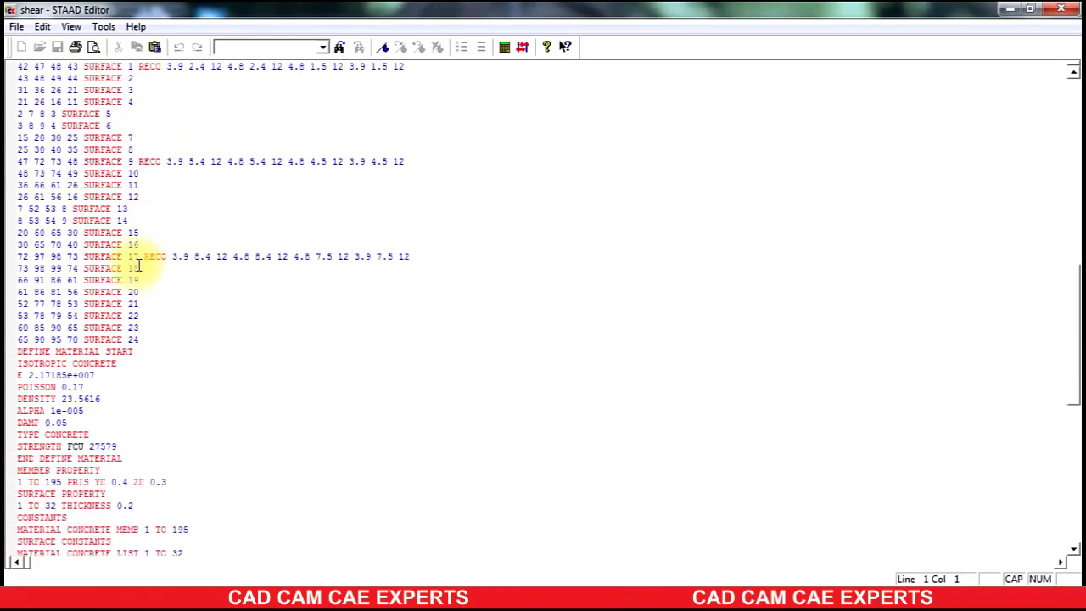
{"action": "scroll", "coordinate": [138, 265], "scroll_direction": "down", "scroll_amount": 1}
{"action": "scroll", "coordinate": [148, 276], "scroll_direction": "down", "scroll_amount": 1}
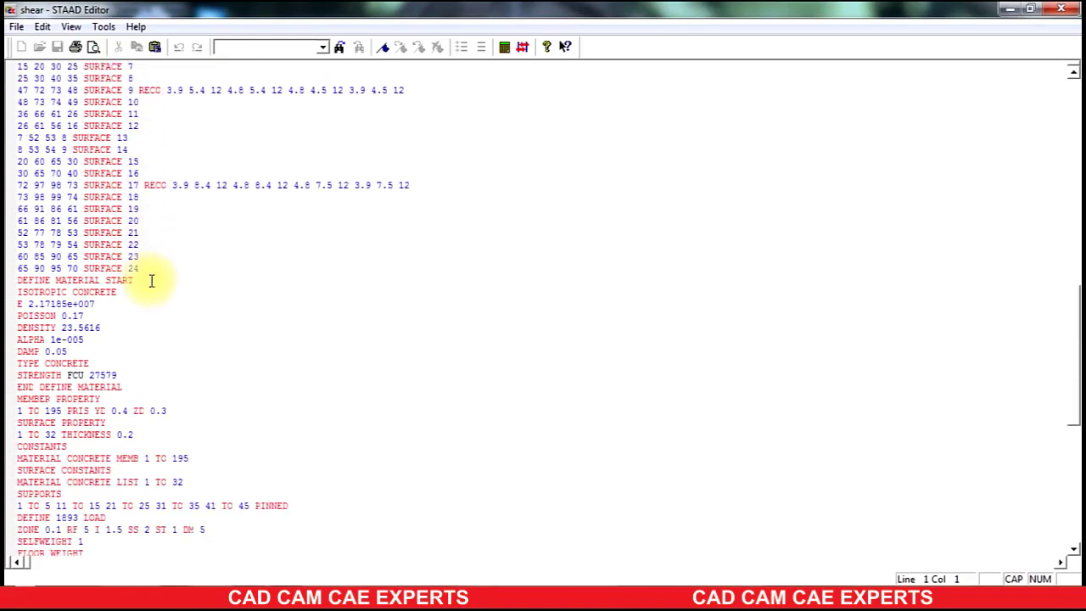
{"action": "scroll", "coordinate": [151, 280], "scroll_direction": "down", "scroll_amount": 7}
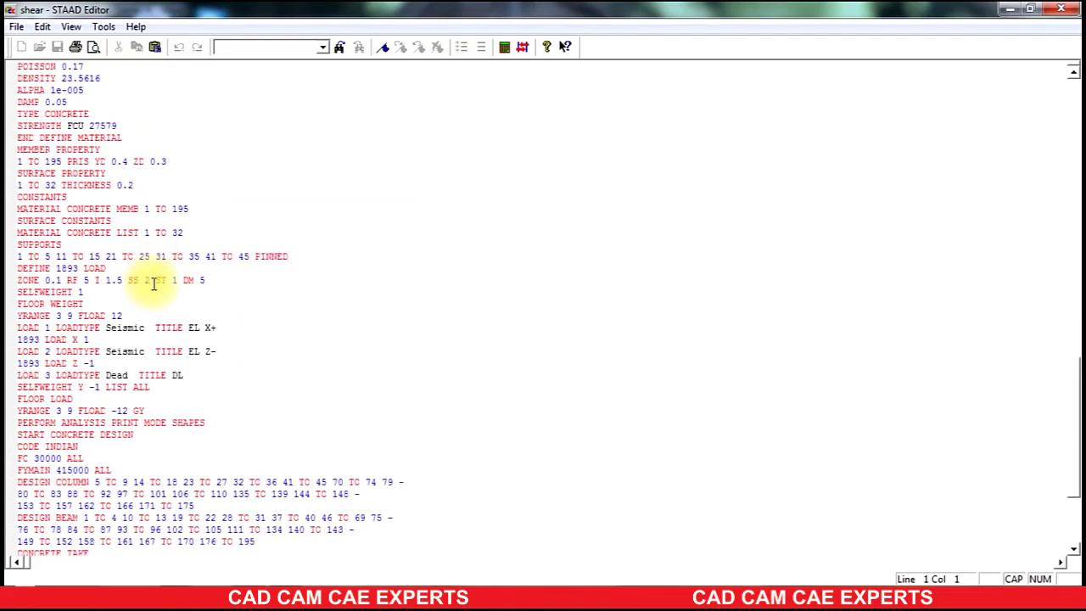
{"action": "scroll", "coordinate": [153, 284], "scroll_direction": "down", "scroll_amount": 8}
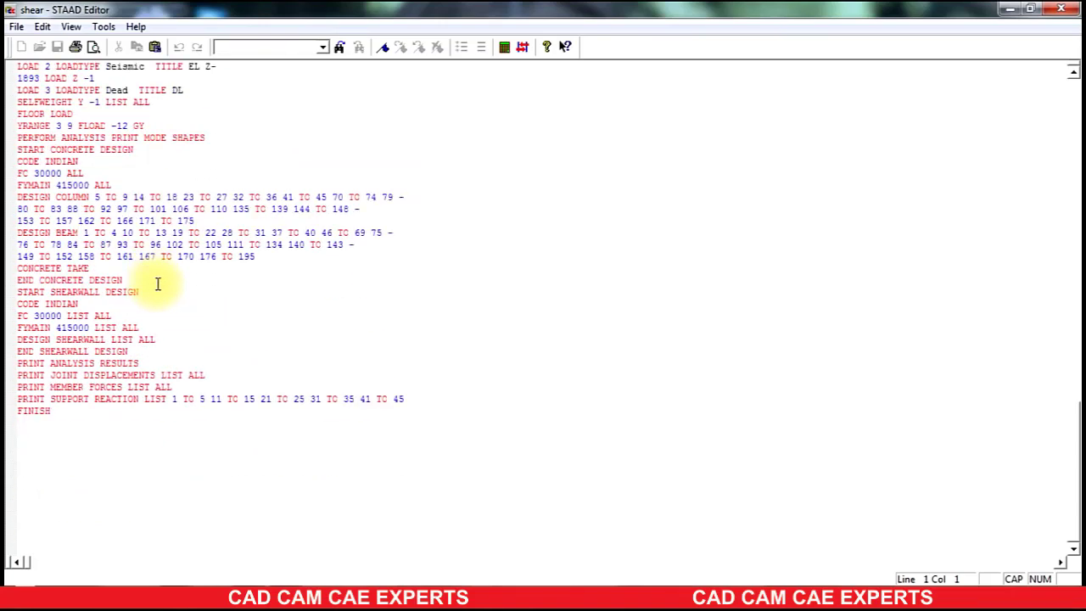
{"action": "scroll", "coordinate": [174, 275], "scroll_direction": "up", "scroll_amount": 20}
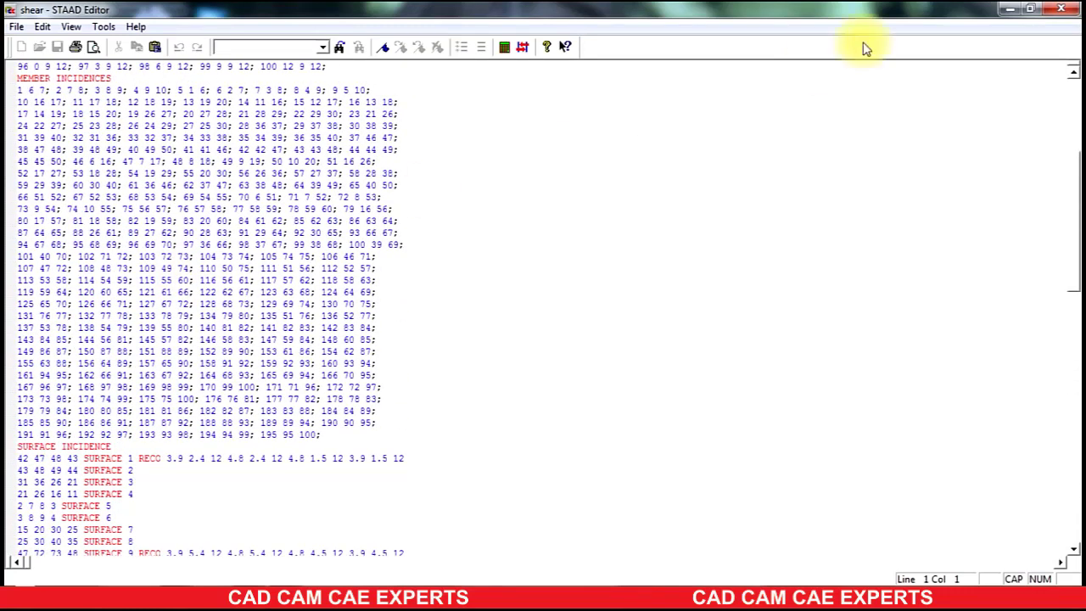
{"action": "left_click", "coordinate": [1061, 9]}
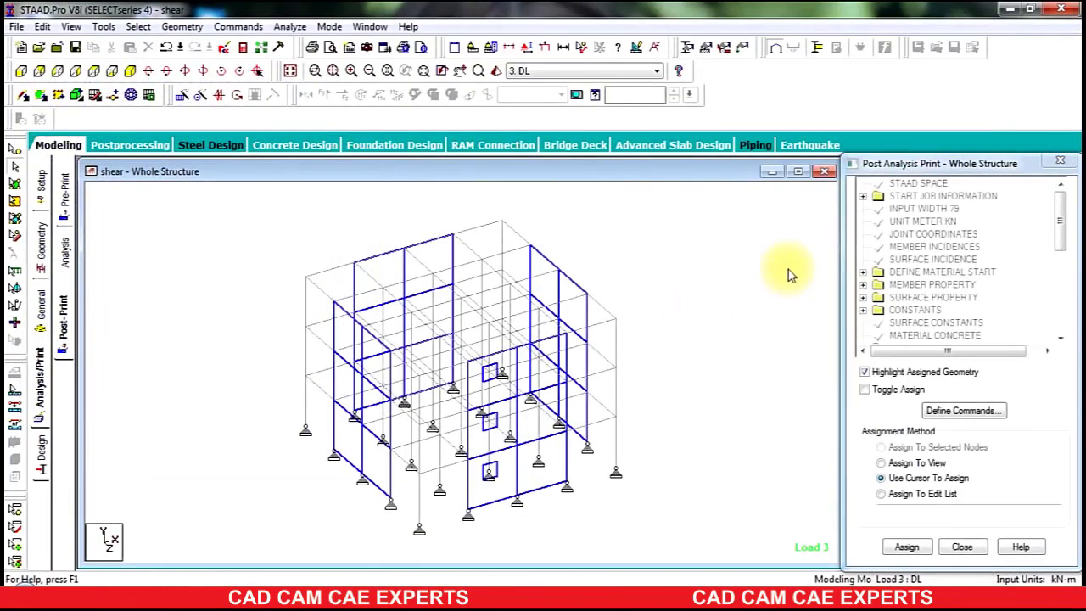
- Open the shear wall design page and check the list of surfaces in the shear wall panels
{"action": "left_click", "coordinate": [253, 47]}
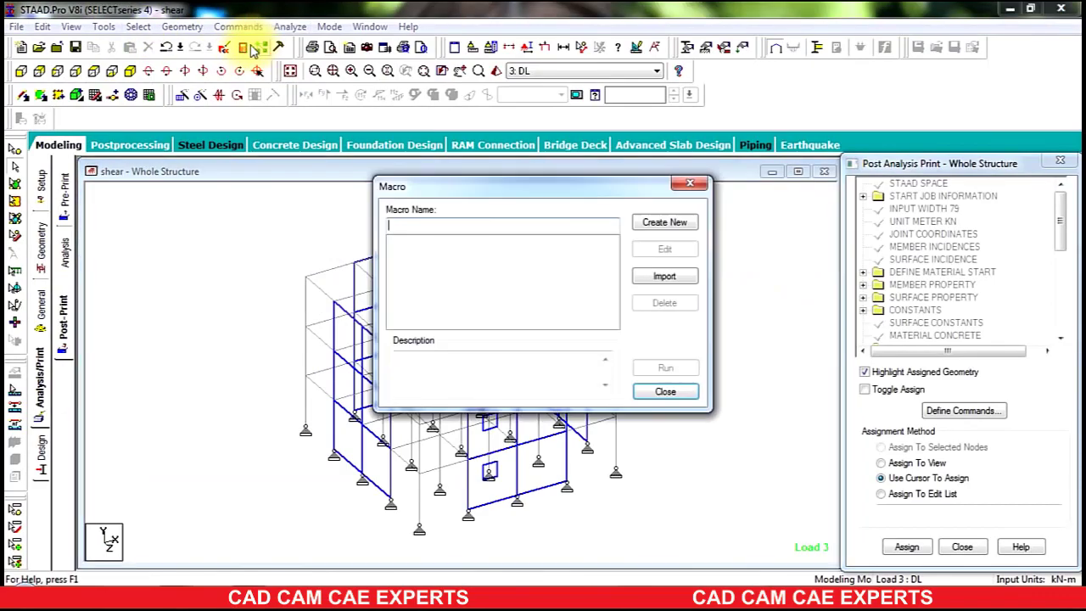
{"action": "left_click", "coordinate": [689, 184]}
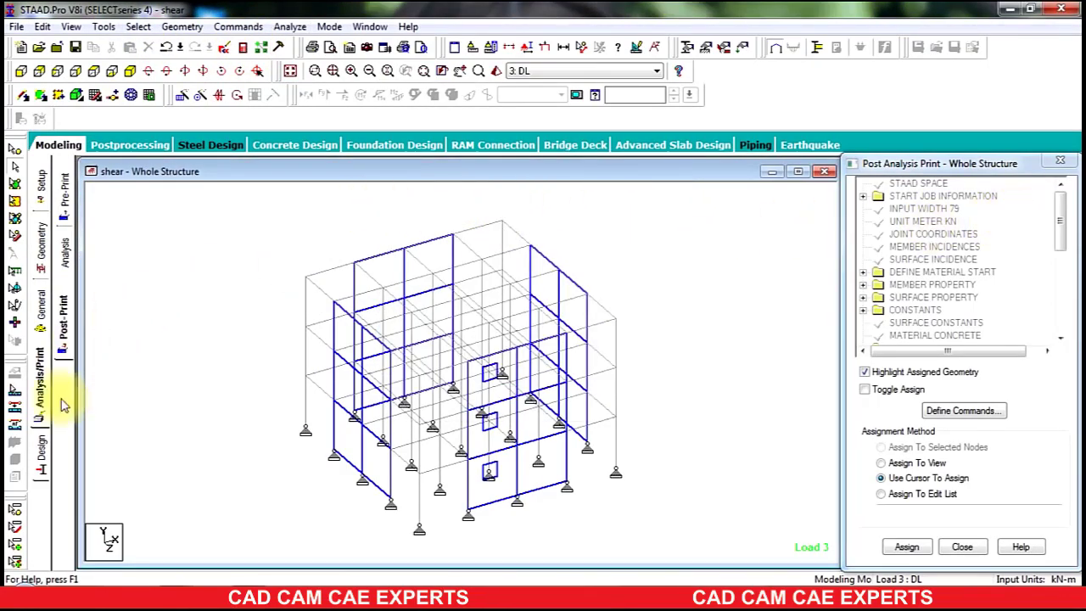
{"action": "left_click", "coordinate": [42, 450]}
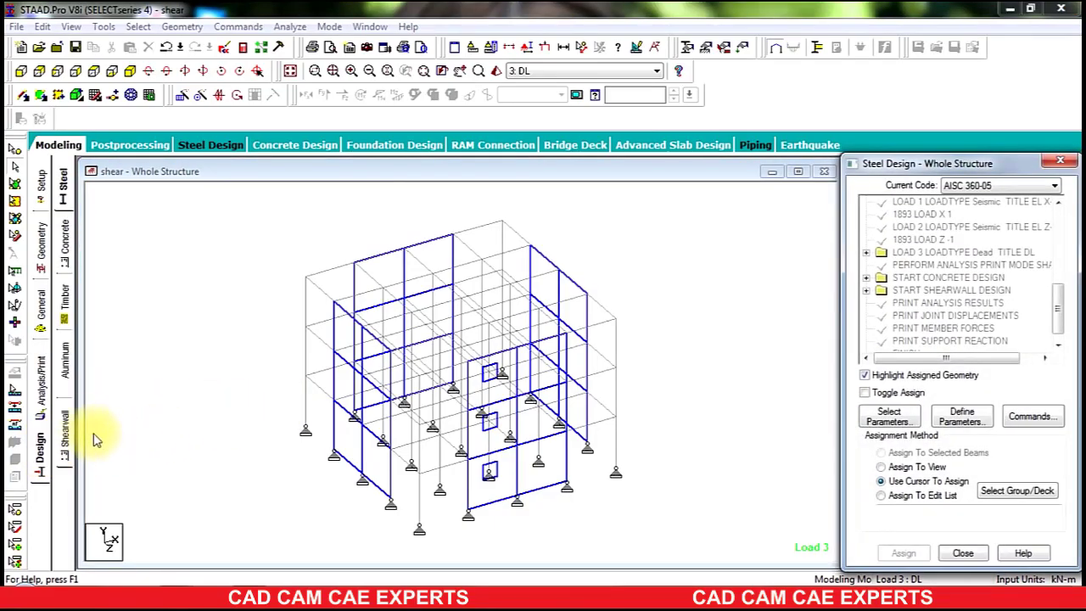
{"action": "left_click", "coordinate": [70, 425]}
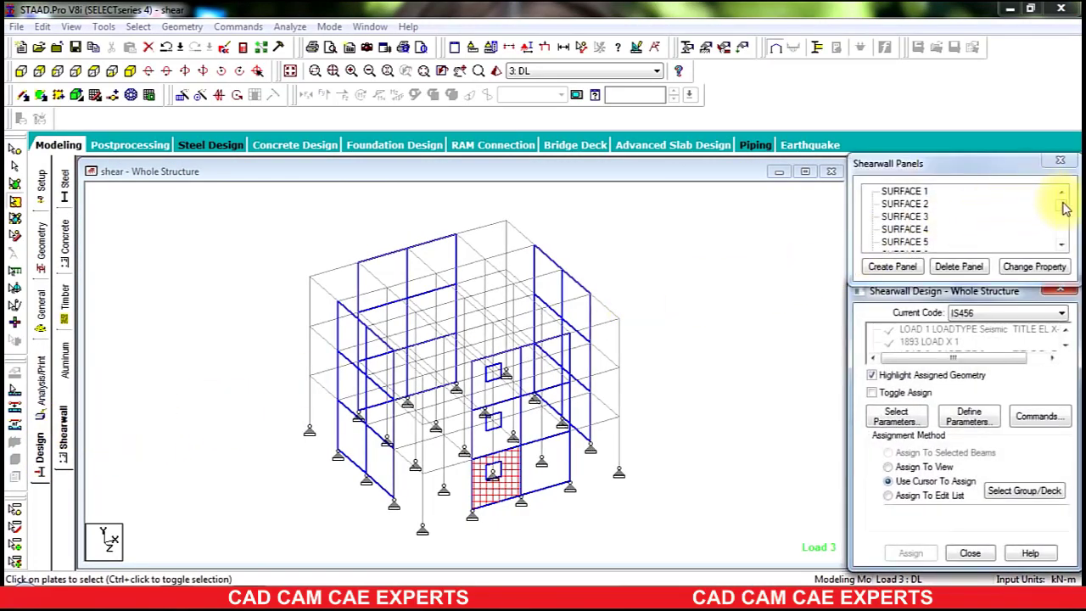
{"action": "mouse_move", "coordinate": [1063, 205]}
{"action": "left_mouse_down"}
{"action": "mouse_move", "coordinate": [1065, 267]}
{"action": "mouse_move", "coordinate": [1055, 161]}
{"action": "left_mouse_up"}
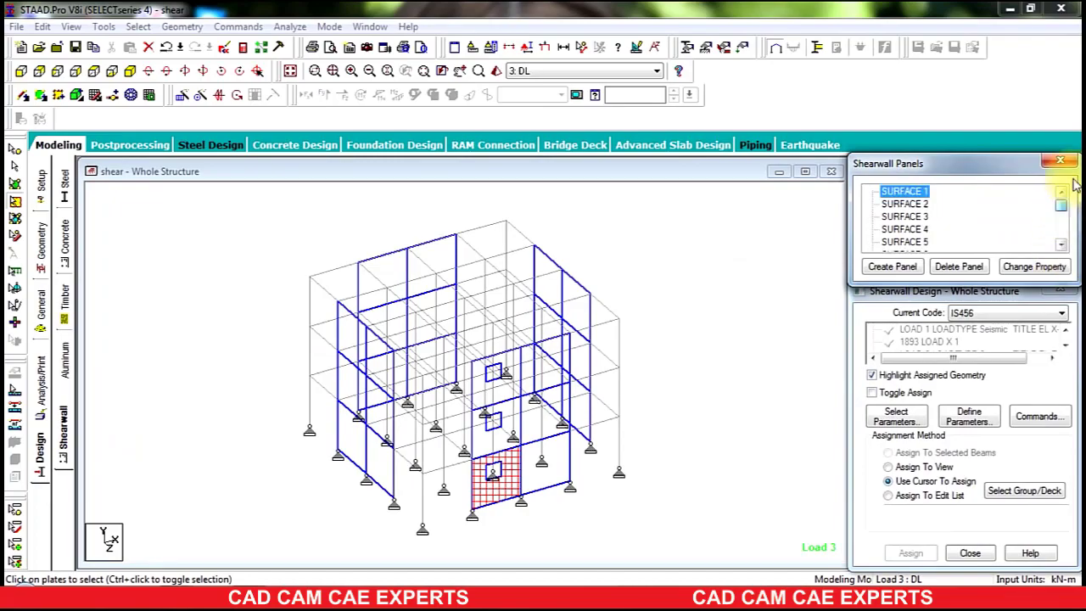
- View the assigned section properties, deselect the surface, and briefly view the input command file
{"action": "left_click", "coordinate": [48, 320]}
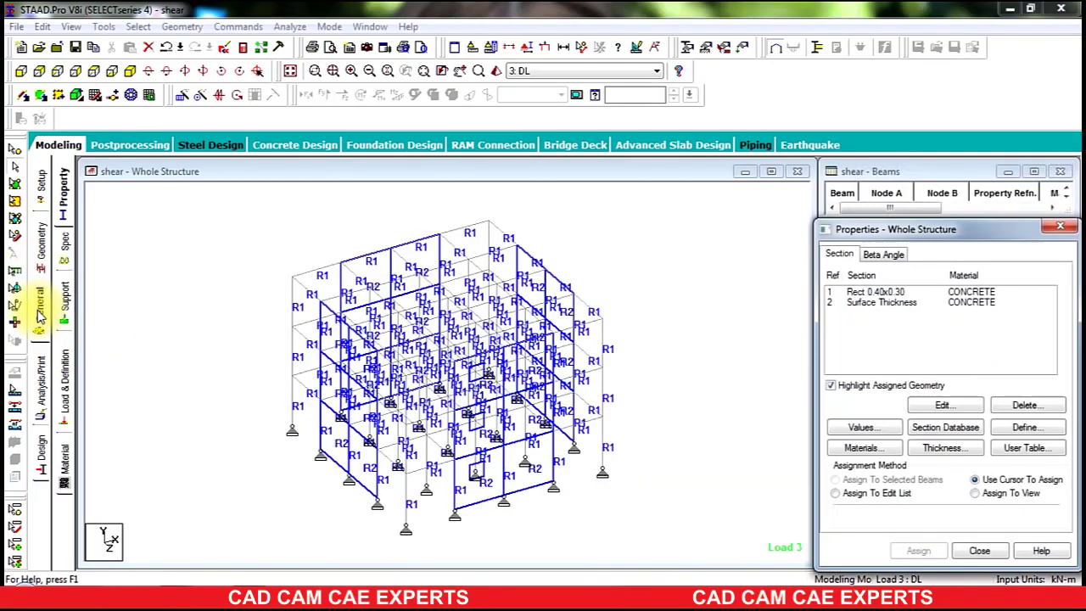
{"action": "left_click", "coordinate": [224, 202]}
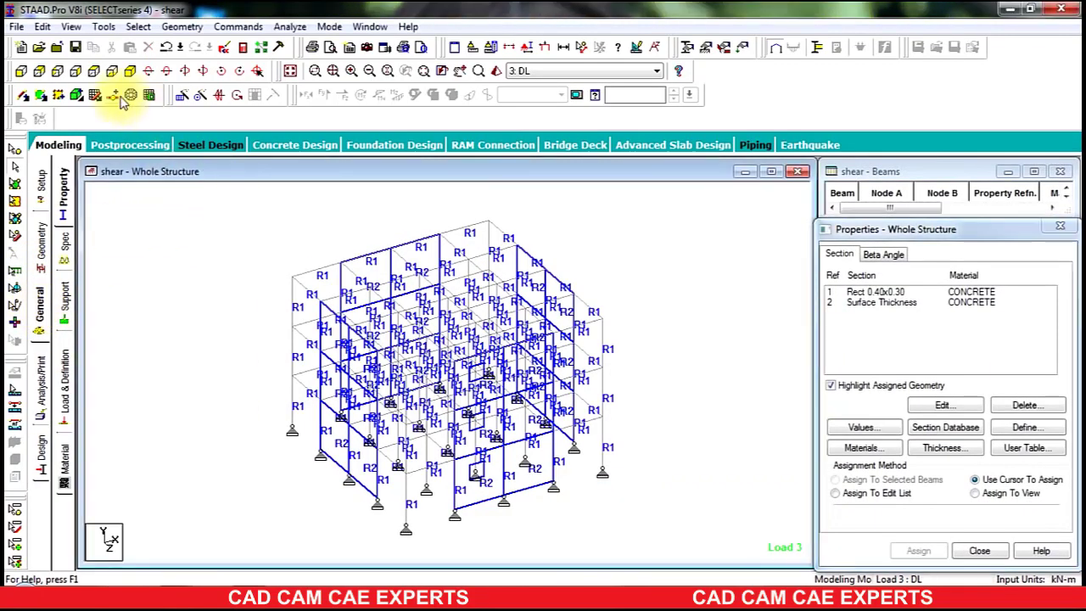
{"action": "left_click", "coordinate": [226, 46]}
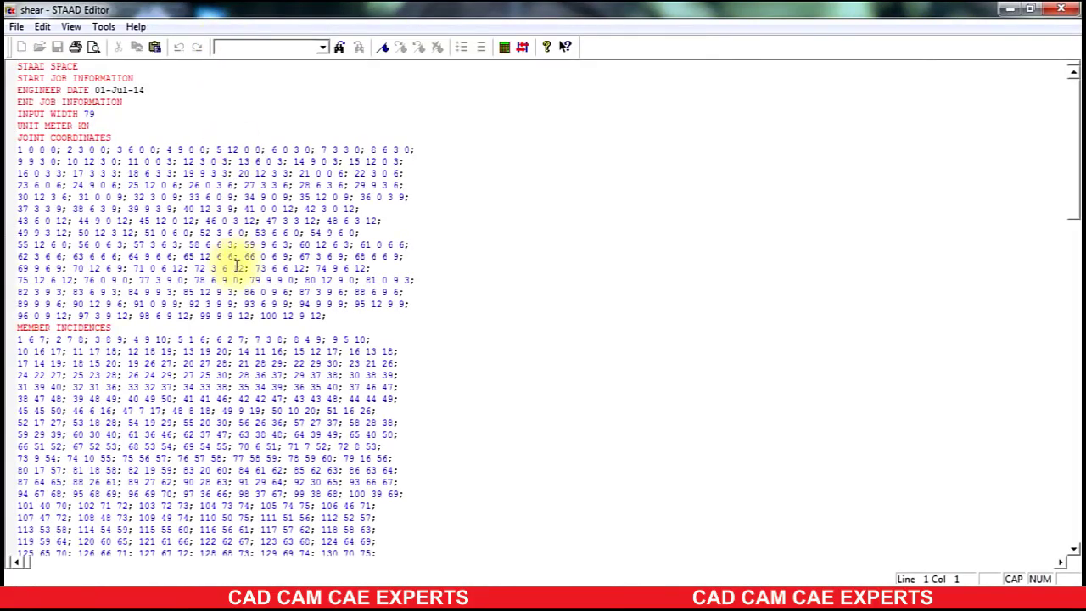
{"action": "left_click", "coordinate": [1061, 8]}
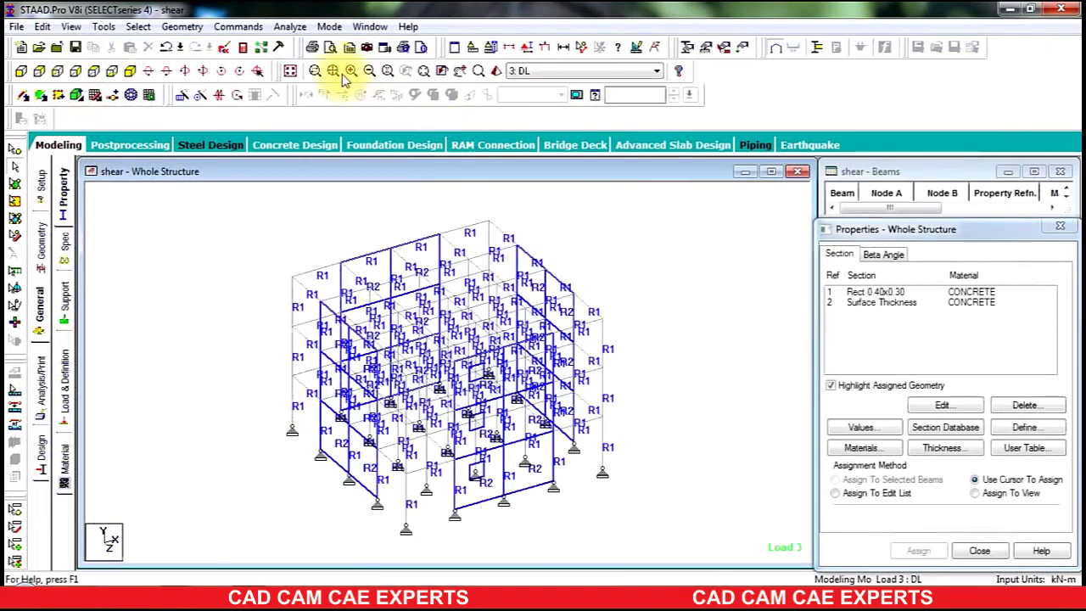
- Rerun the analysis of the shear model, view the output file and put the output viewer aside
{"action": "left_click", "coordinate": [301, 69]}
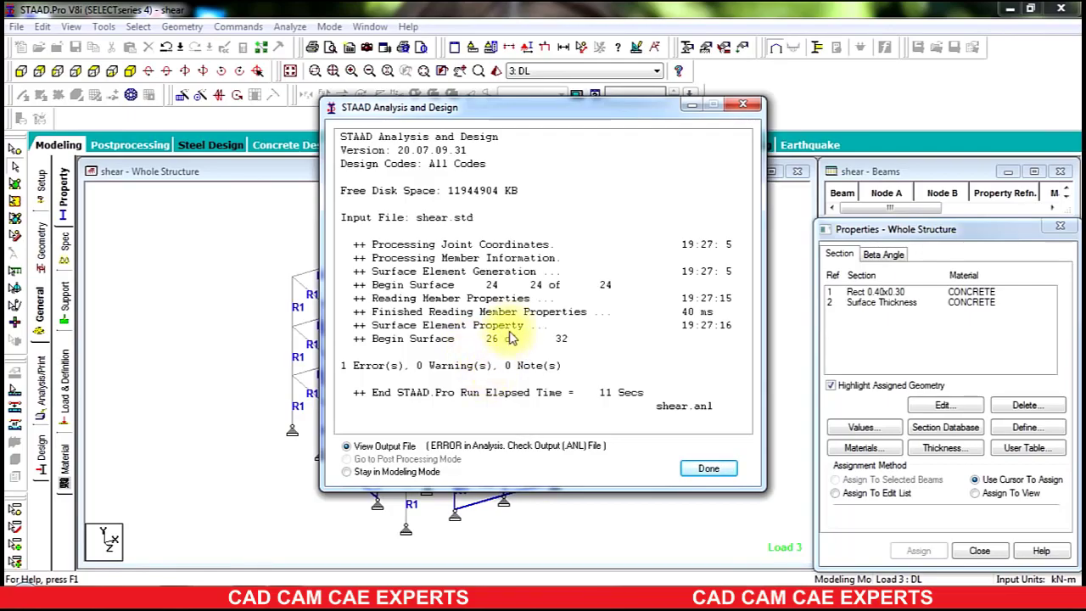
{"action": "left_click", "coordinate": [704, 468]}
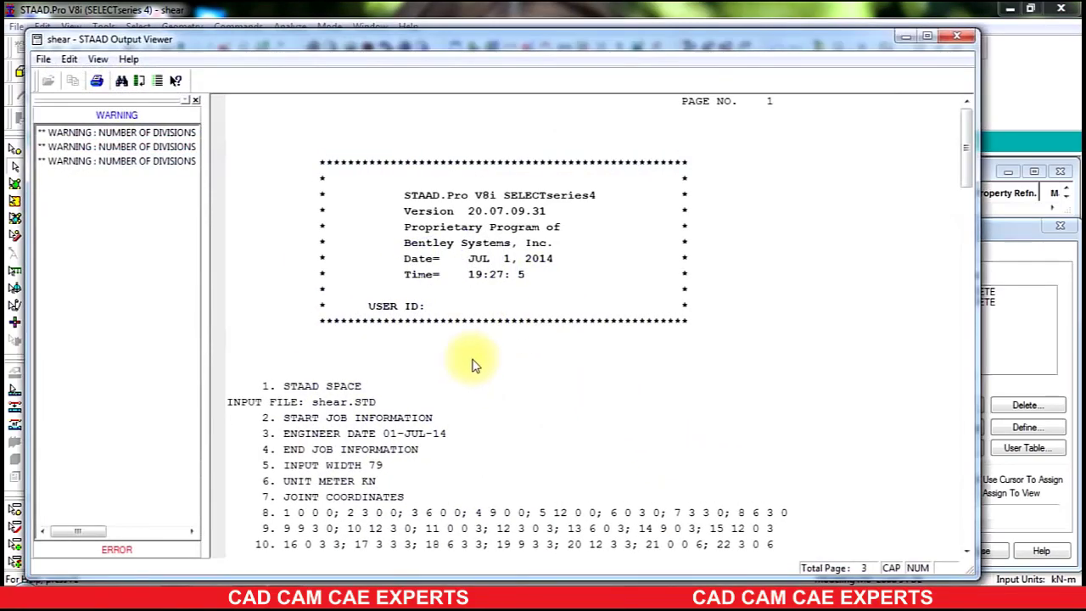
{"action": "left_click", "coordinate": [906, 35]}
- In the input command file, set the surface property range to 1 TO 24 and the surface constants concrete list to 1 TO 23
{"action": "left_click", "coordinate": [223, 48]}
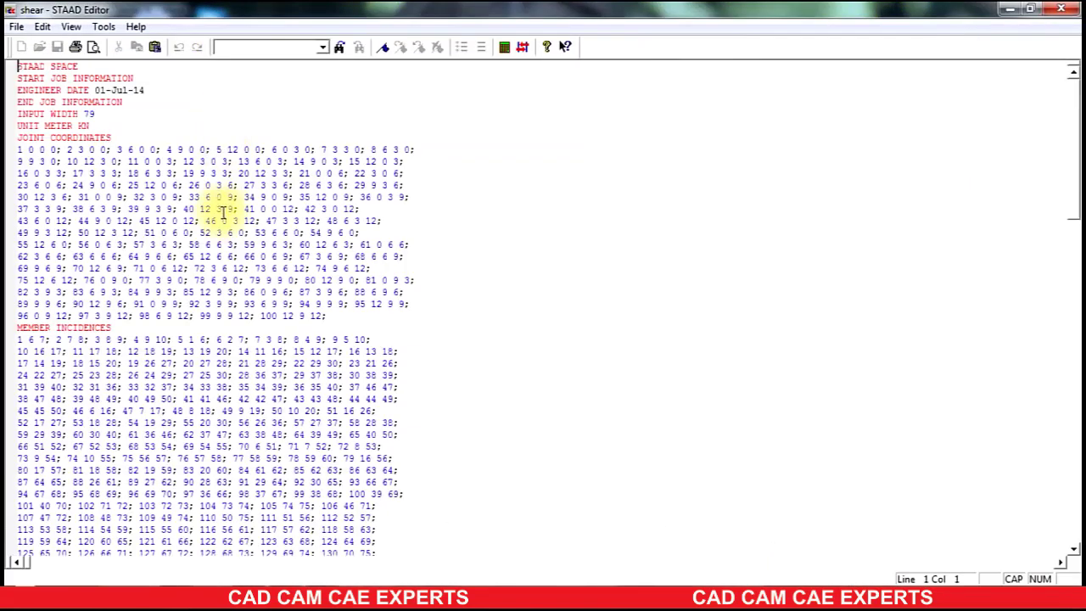
{"action": "scroll", "coordinate": [223, 254], "scroll_direction": "down", "scroll_amount": 8}
{"action": "scroll", "coordinate": [240, 250], "scroll_direction": "down", "scroll_amount": 8}
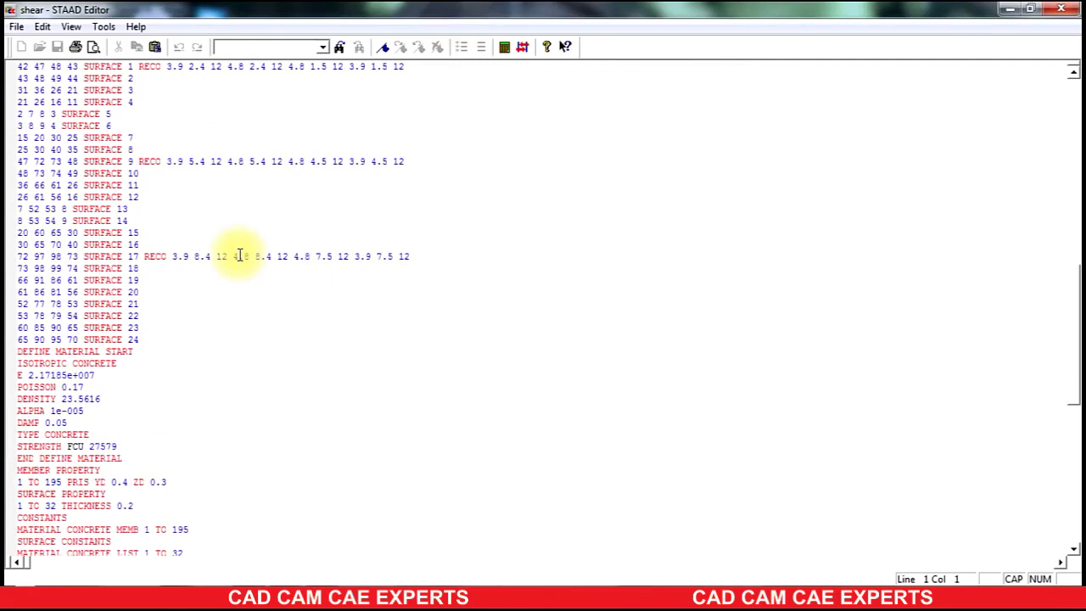
{"action": "scroll", "coordinate": [240, 254], "scroll_direction": "down", "scroll_amount": 3}
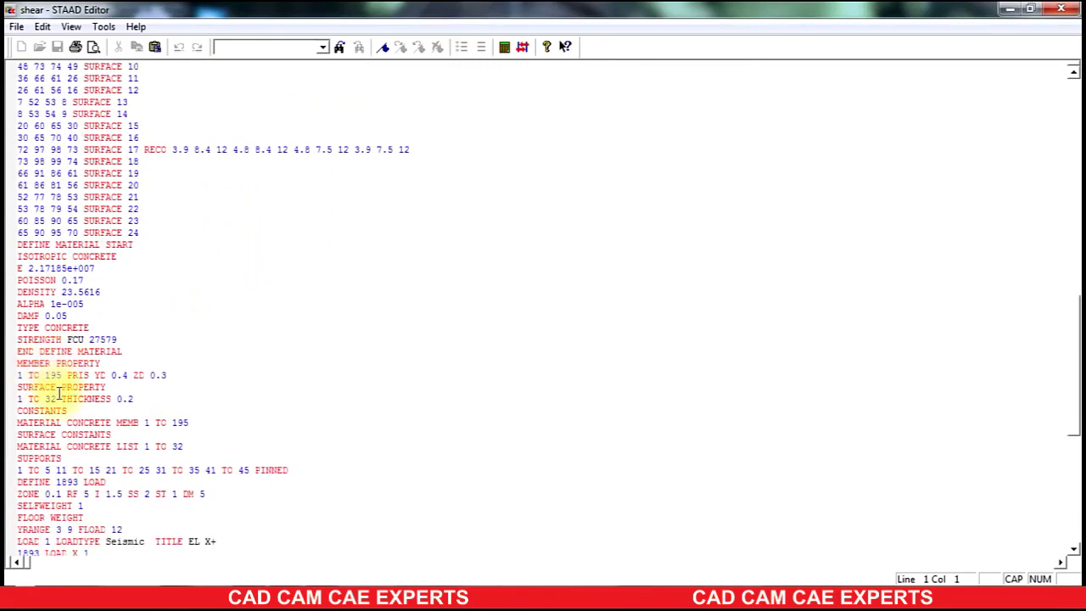
{"action": "left_click", "coordinate": [58, 399]}
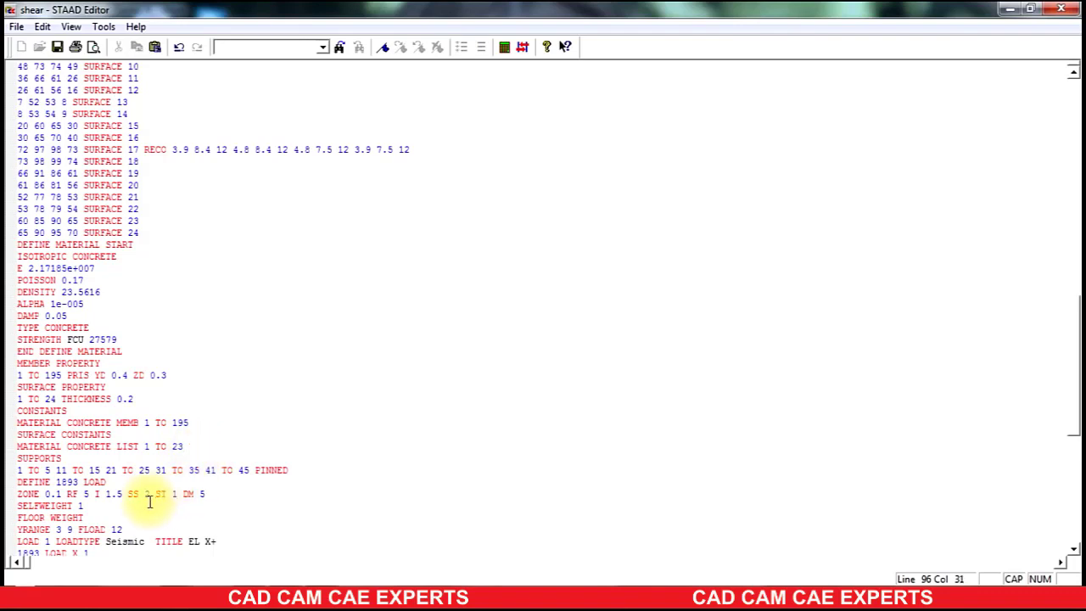
- Save the shear input file and return to the structural model, declining to edit the input file again
{"action": "scroll", "coordinate": [150, 502], "scroll_direction": "down", "scroll_amount": 4}
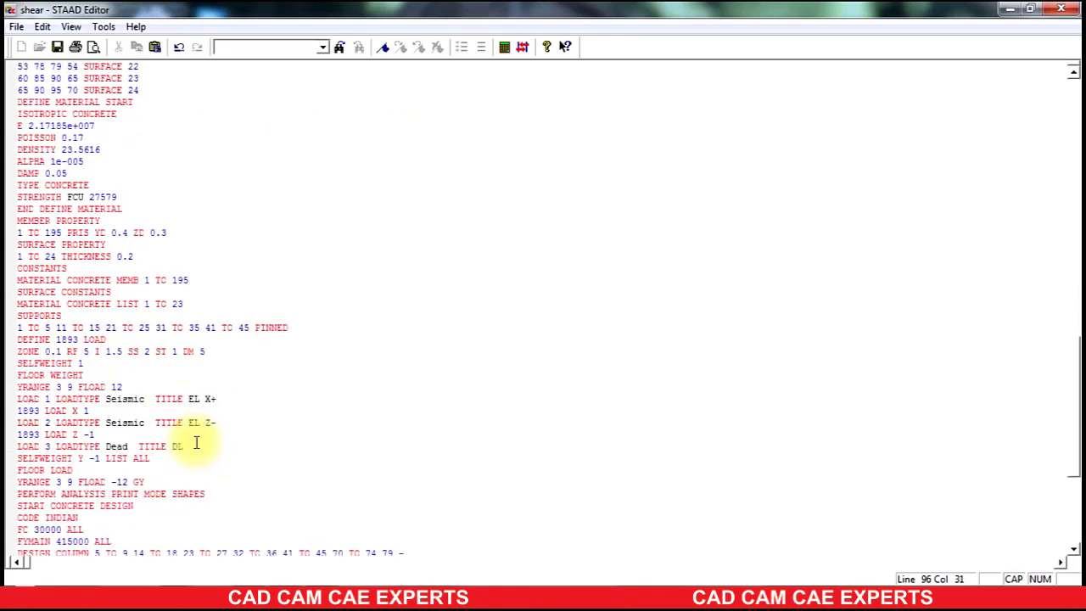
{"action": "scroll", "coordinate": [195, 443], "scroll_direction": "down", "scroll_amount": 4}
{"action": "scroll", "coordinate": [220, 474], "scroll_direction": "down", "scroll_amount": 5}
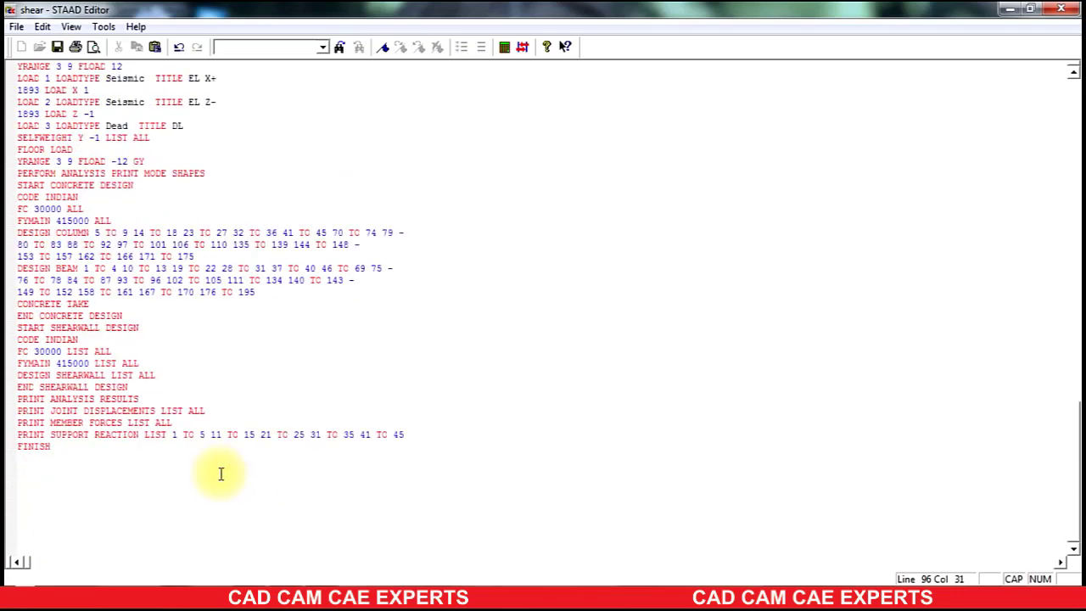
{"action": "scroll", "coordinate": [220, 474], "scroll_direction": "down", "scroll_amount": 3}
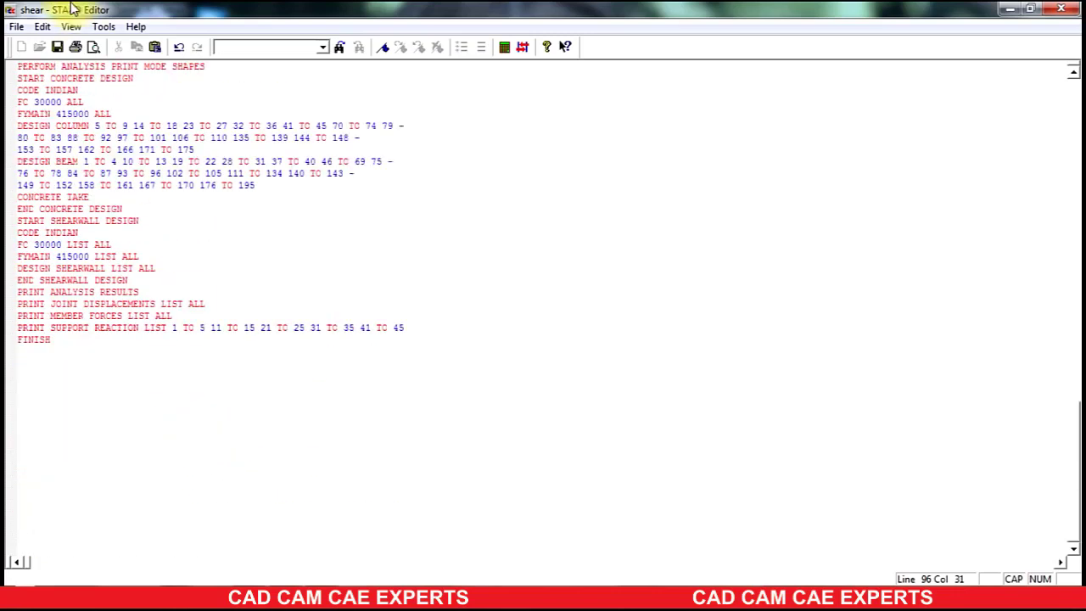
{"action": "left_click", "coordinate": [64, 52]}
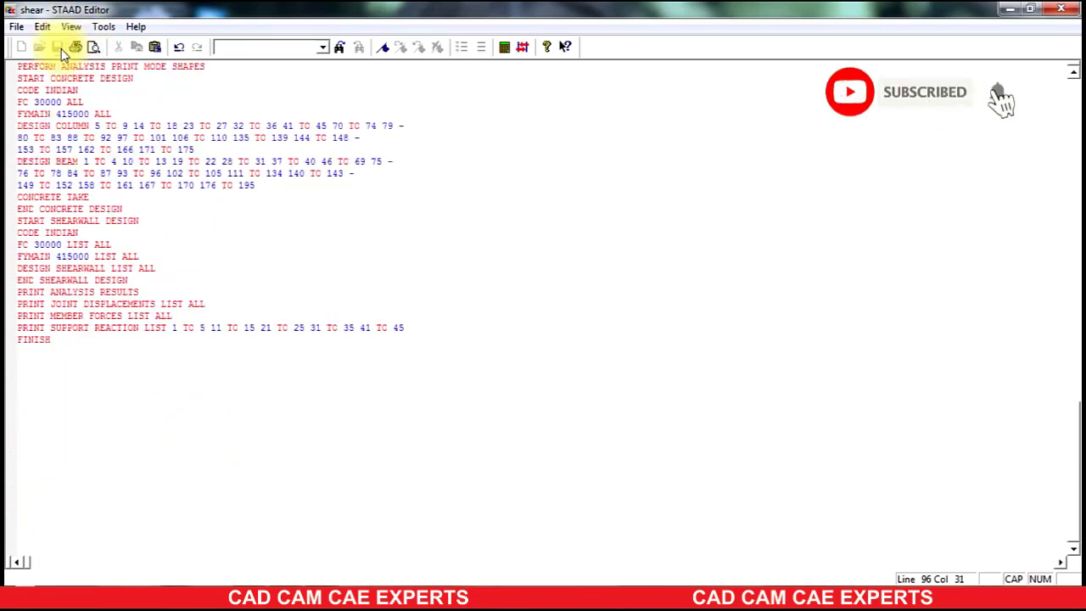
{"action": "left_click", "coordinate": [1060, 8]}
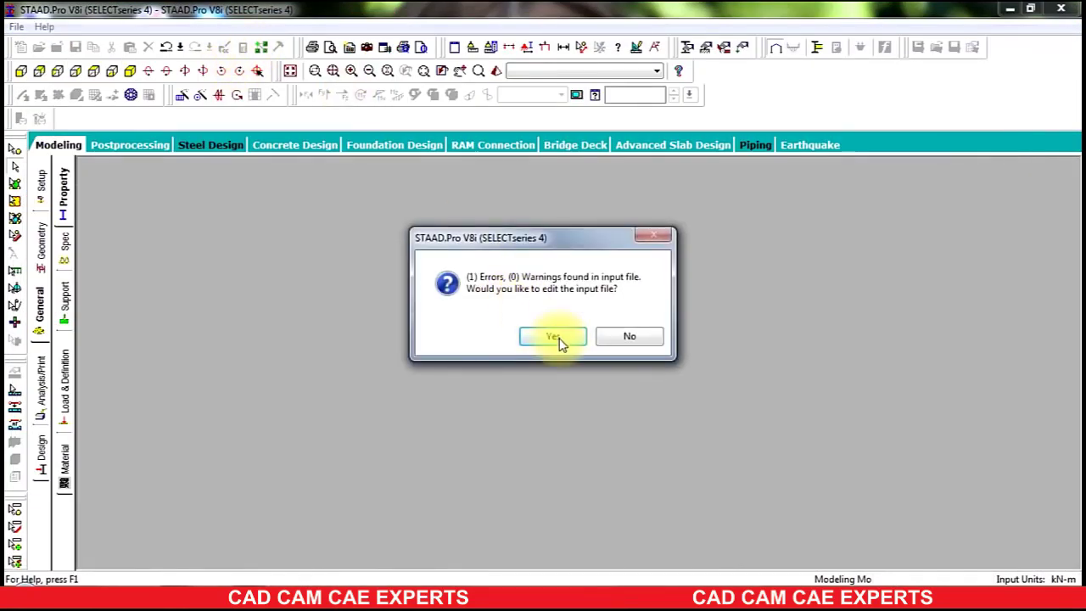
{"action": "left_click", "coordinate": [620, 343]}
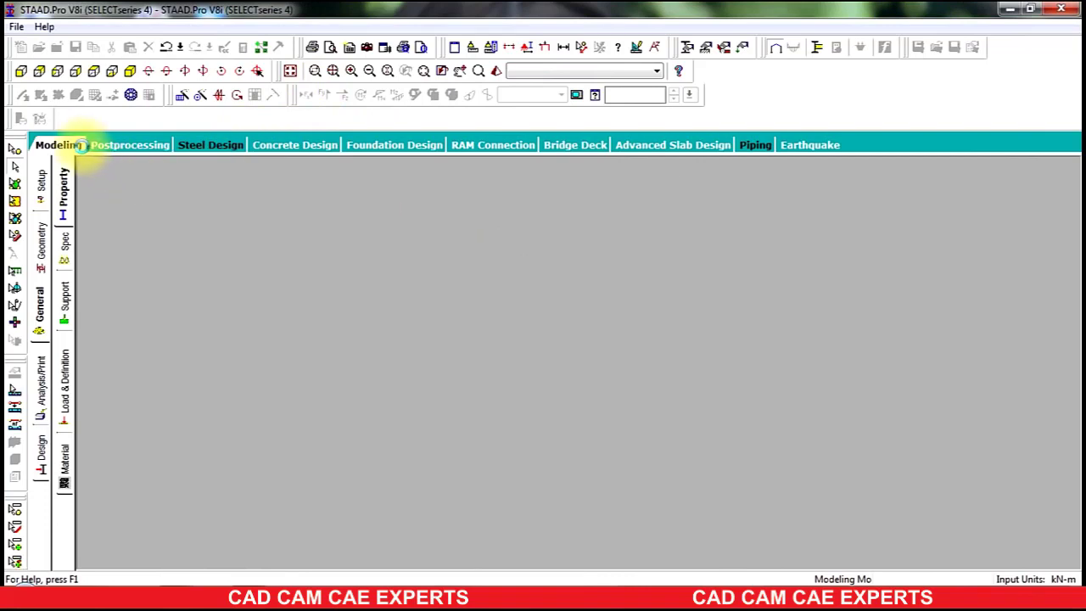
{"action": "left_click", "coordinate": [66, 146]}
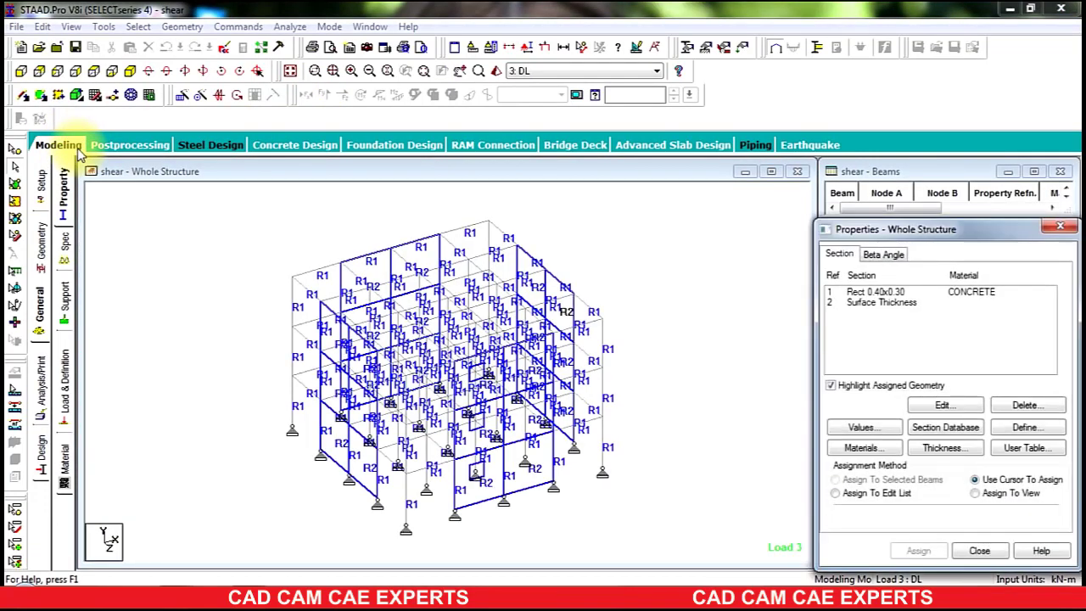
{"action": "left_click", "coordinate": [565, 203]}
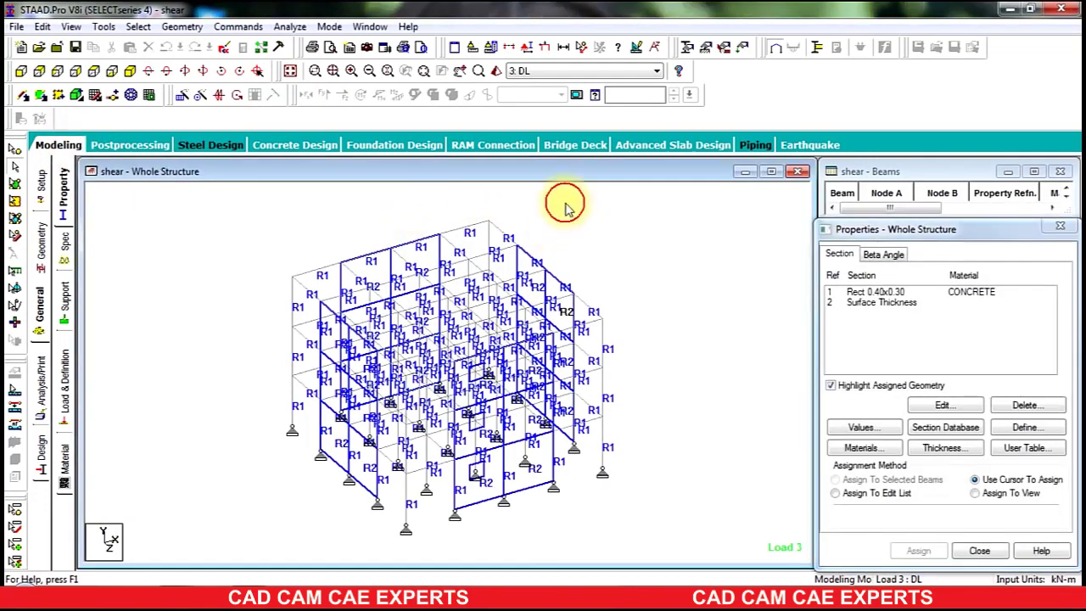
- Run the analysis of the shear model and open its output file
{"action": "left_click", "coordinate": [297, 26]}
{"action": "left_click", "coordinate": [310, 43]}
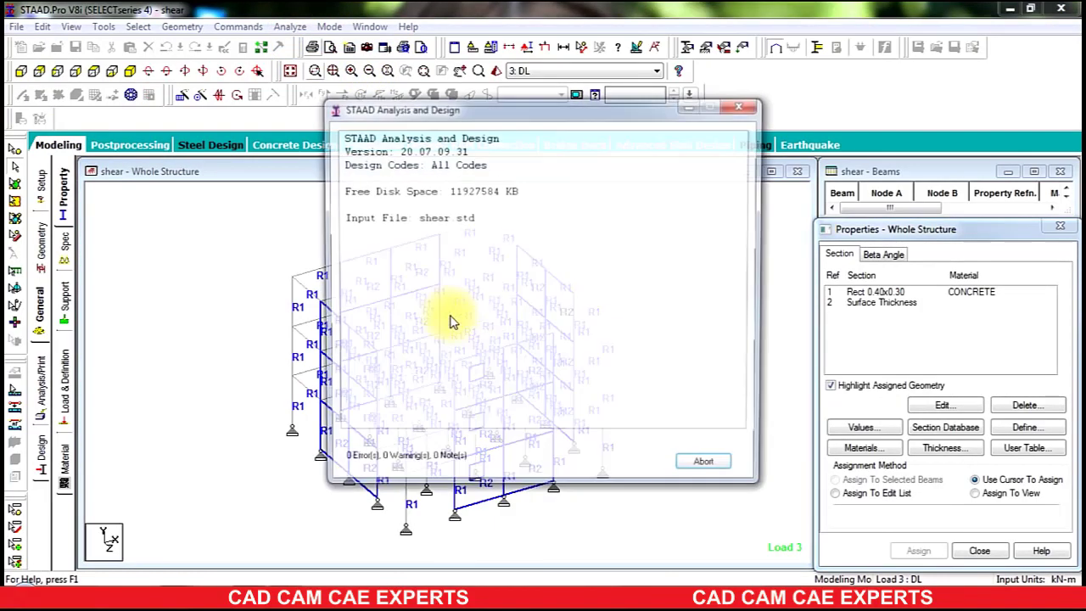
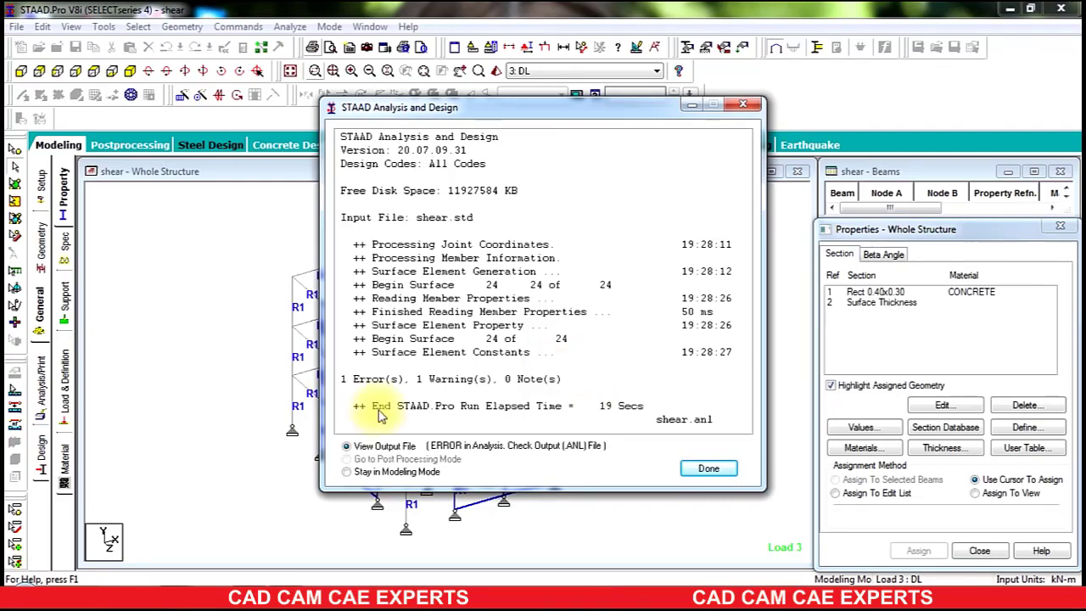
{"action": "left_click", "coordinate": [715, 473]}
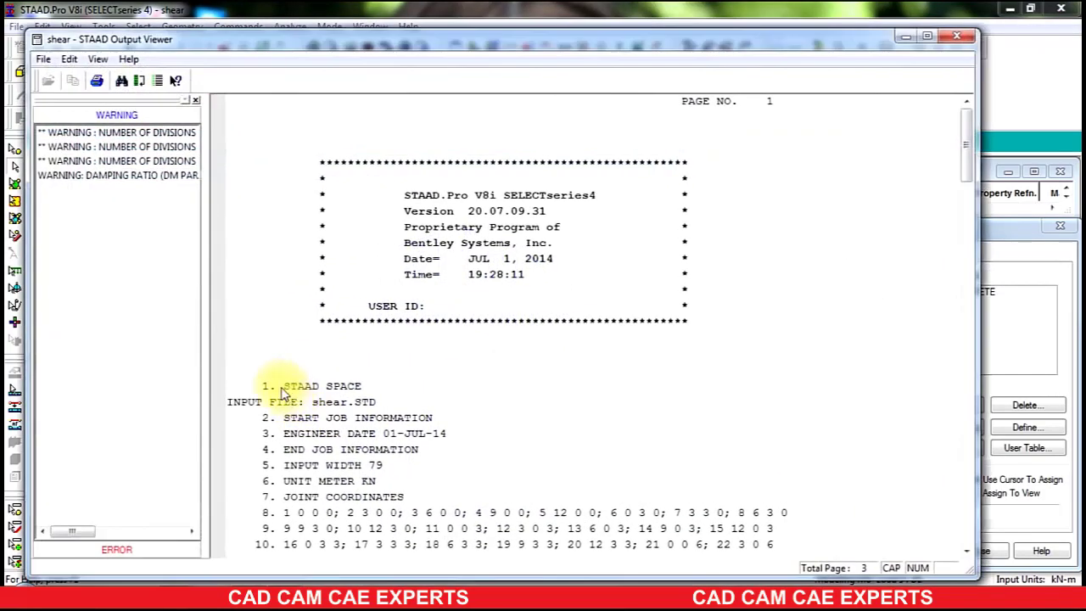
- Locate the reported error in the analysis output and return to the model
{"action": "left_click", "coordinate": [102, 545]}
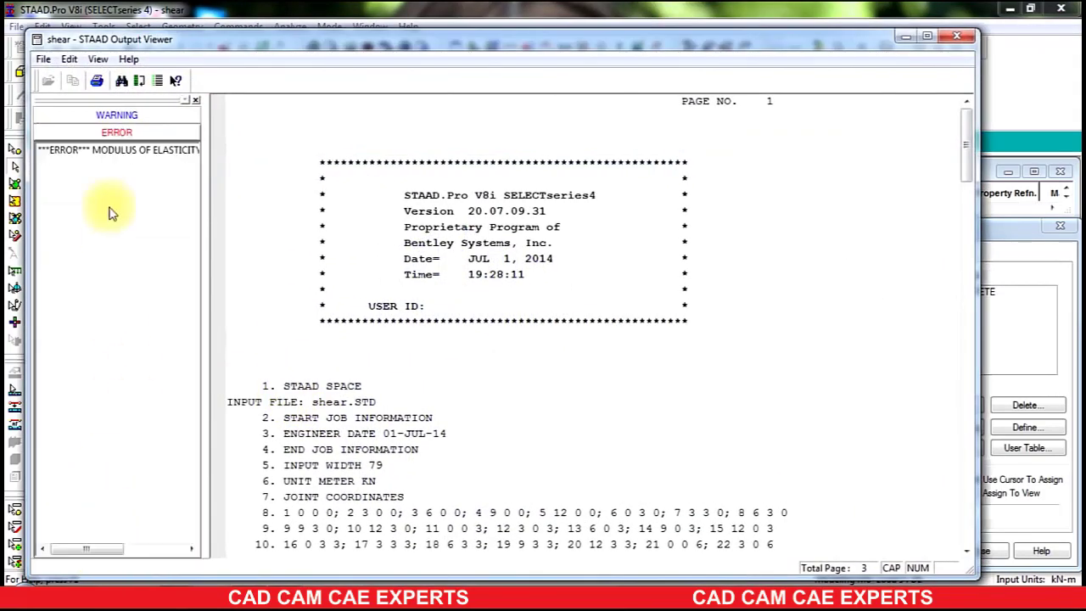
{"action": "left_click", "coordinate": [110, 150]}
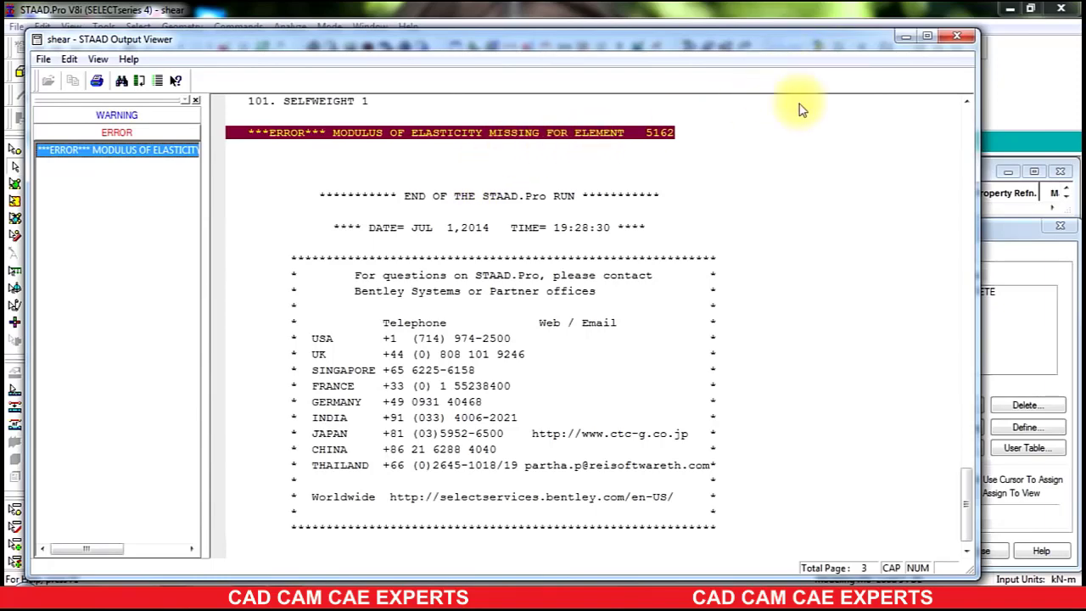
{"action": "left_click", "coordinate": [905, 38]}
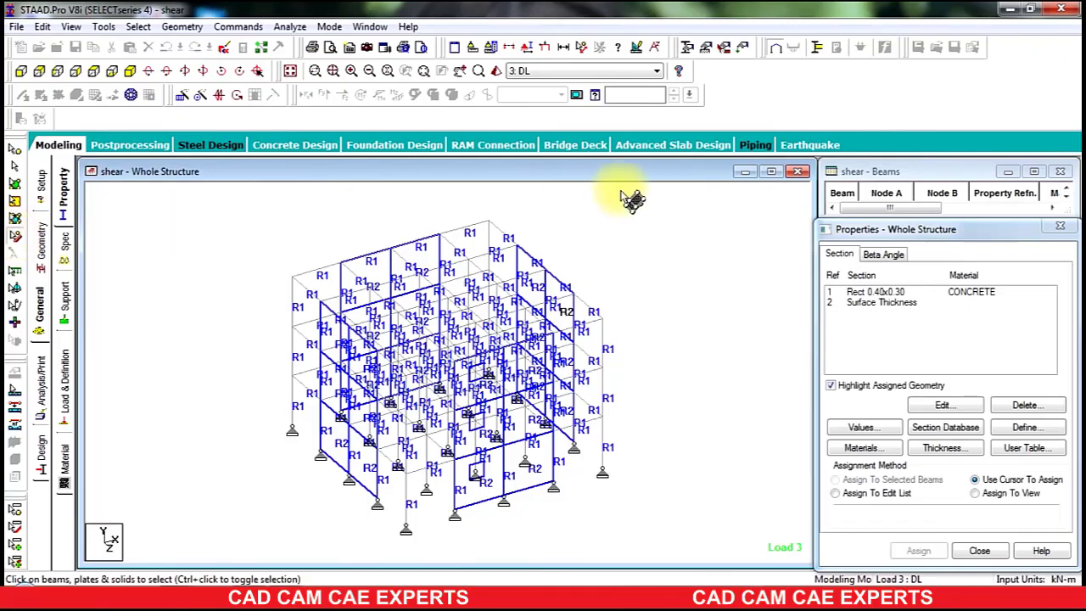
- Select the whole structure and renumber its nodes from 1, ascending by X, Y and Z coordinate and joint number
{"action": "left_click_drag", "start_coordinate": [720, 189], "coordinate": [86, 559]}
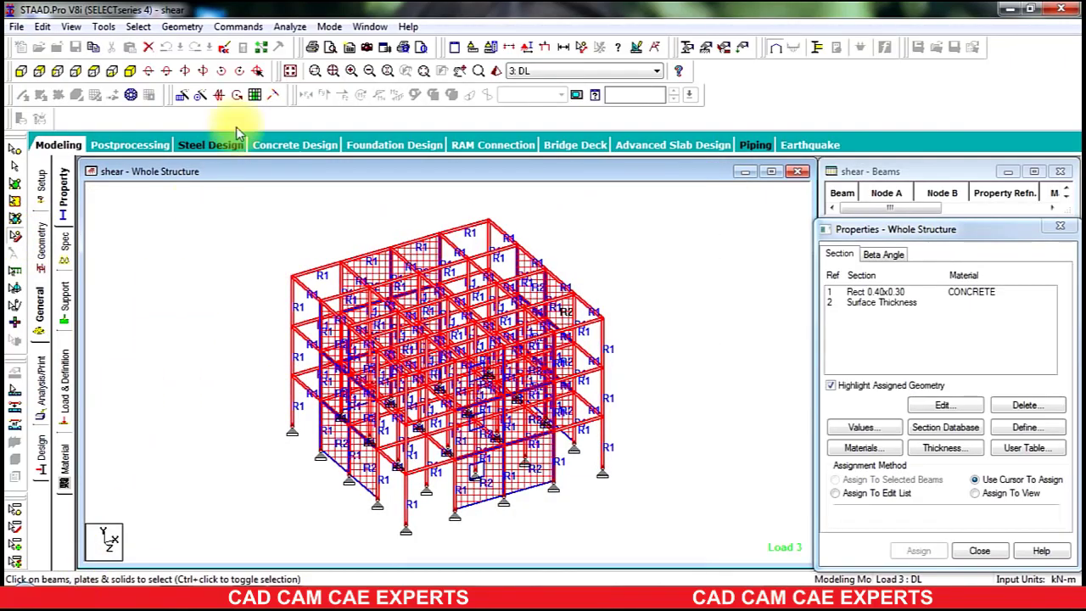
{"action": "left_click", "coordinate": [139, 27]}
{"action": "mouse_move", "coordinate": [181, 27]}
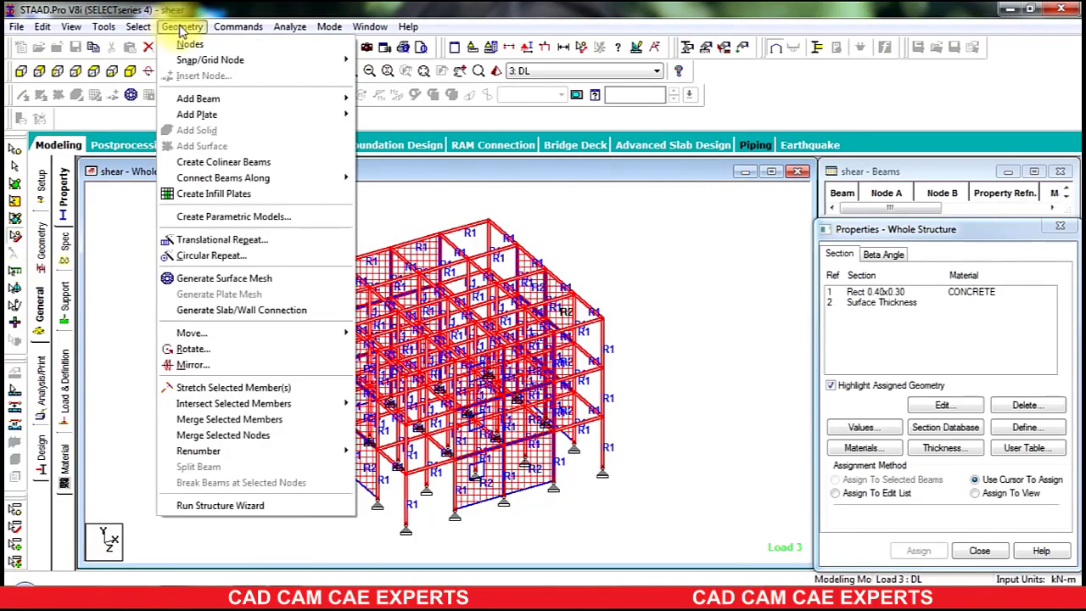
{"action": "mouse_move", "coordinate": [307, 456]}
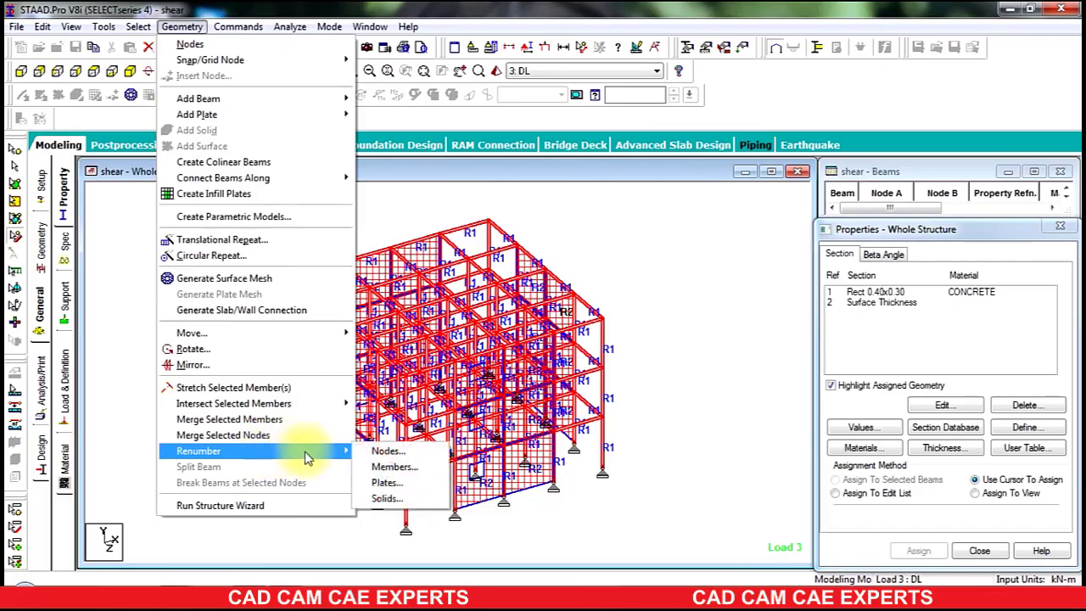
{"action": "left_click", "coordinate": [374, 454]}
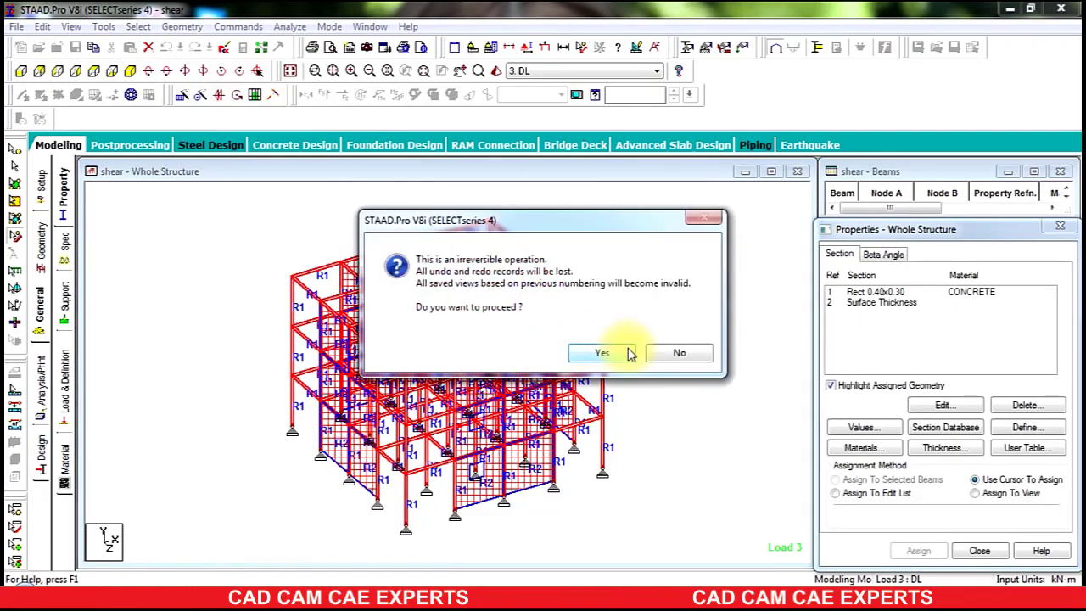
{"action": "left_click", "coordinate": [603, 353]}
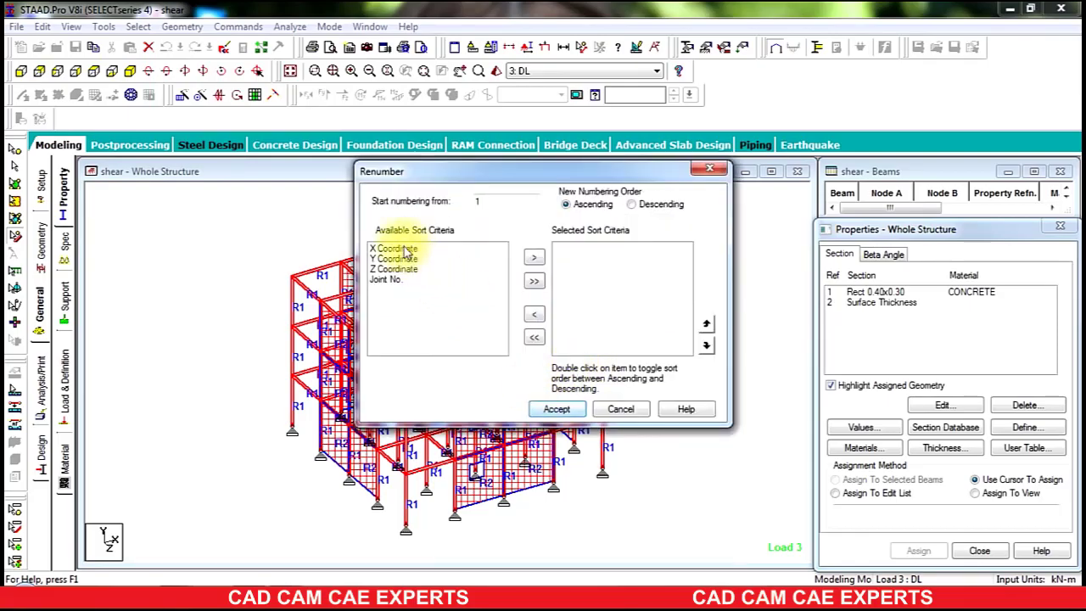
{"action": "left_click", "coordinate": [533, 281]}
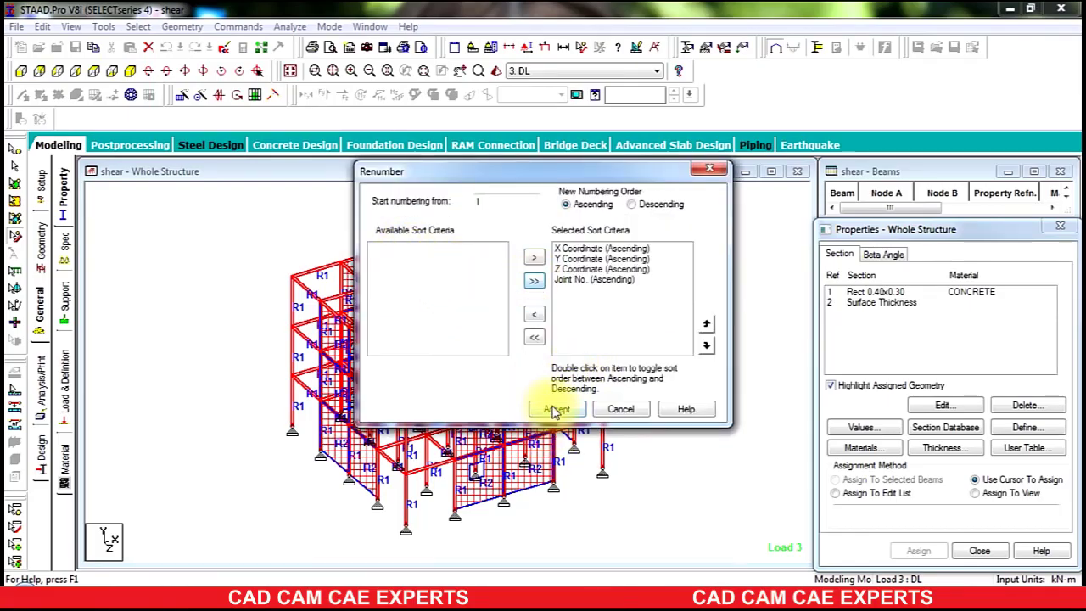
{"action": "left_click", "coordinate": [552, 408]}
{"action": "left_click", "coordinate": [591, 337]}
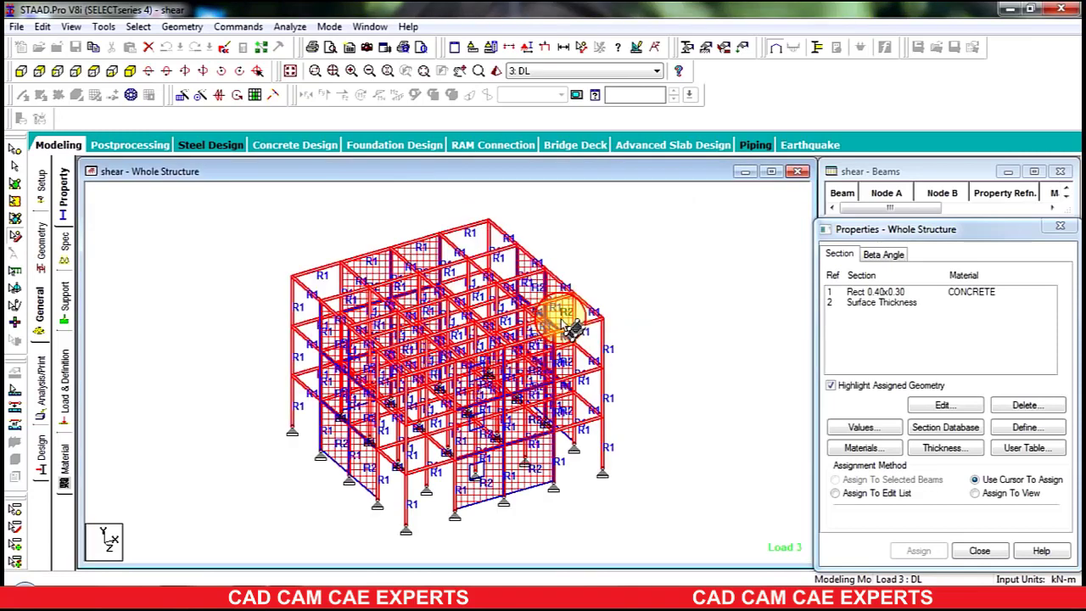
- Renumber the members of the whole selected structure, accepting the irreversible operation
{"action": "left_click", "coordinate": [181, 26]}
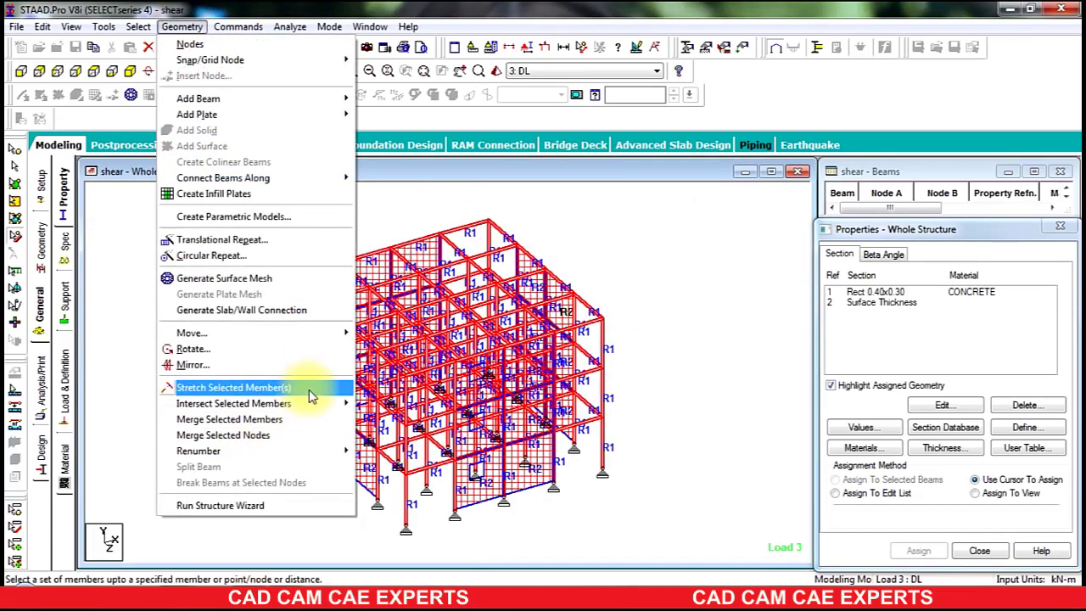
{"action": "mouse_move", "coordinate": [320, 458]}
{"action": "left_click", "coordinate": [386, 467]}
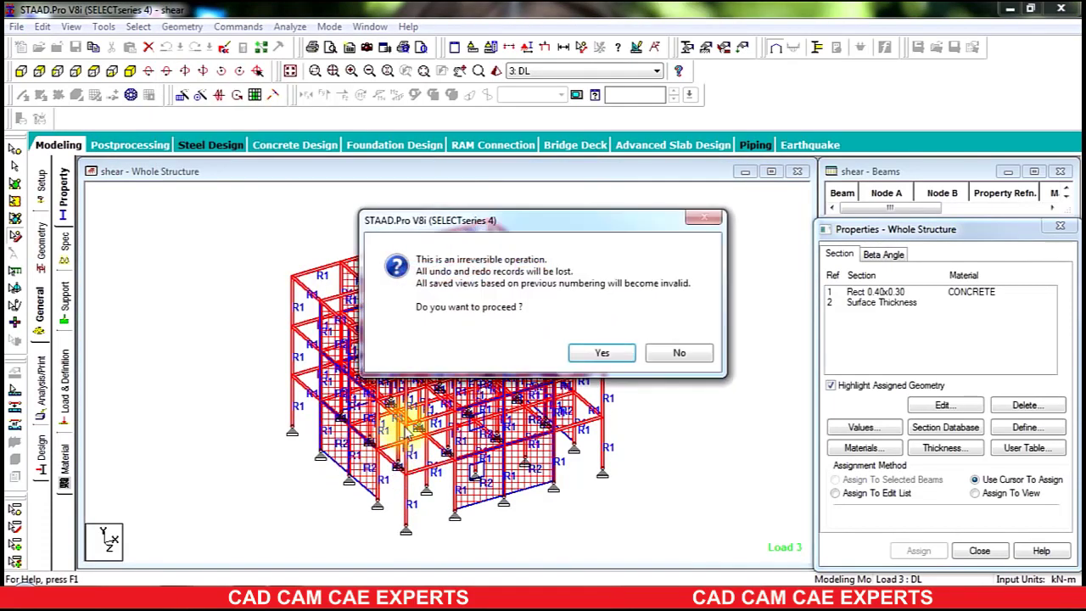
{"action": "left_click", "coordinate": [594, 352]}
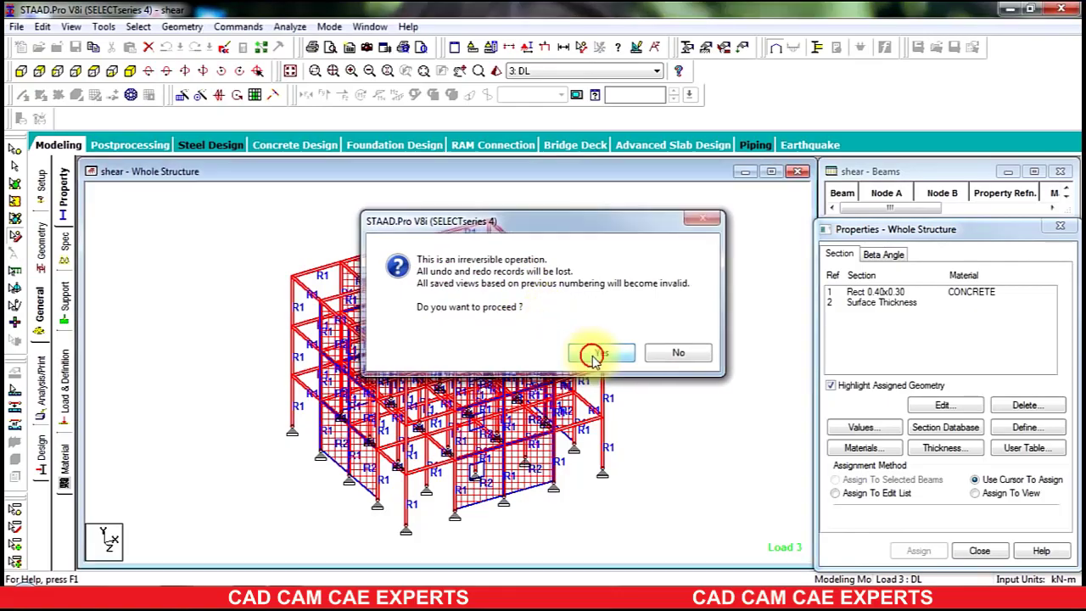
{"action": "left_click", "coordinate": [560, 410]}
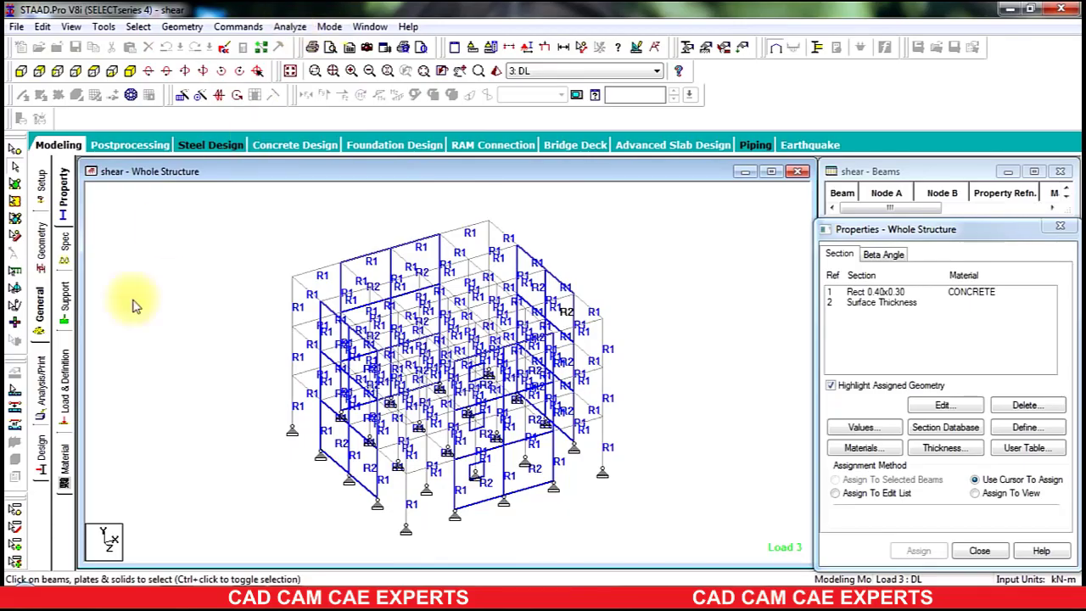
{"action": "left_click", "coordinate": [40, 386]}
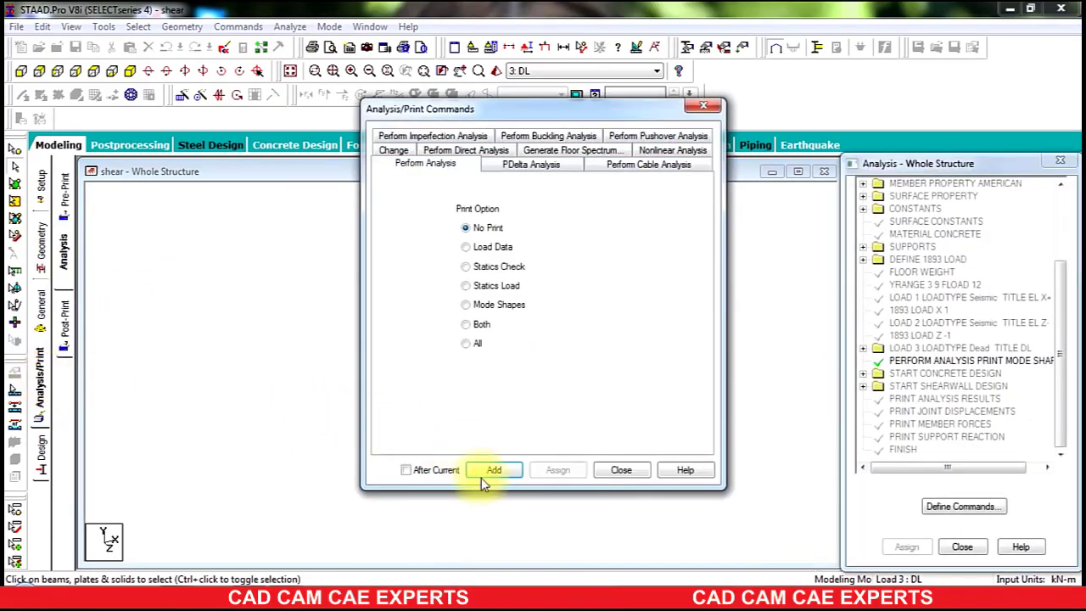
{"action": "left_click", "coordinate": [604, 471]}
{"action": "left_click", "coordinate": [290, 27]}
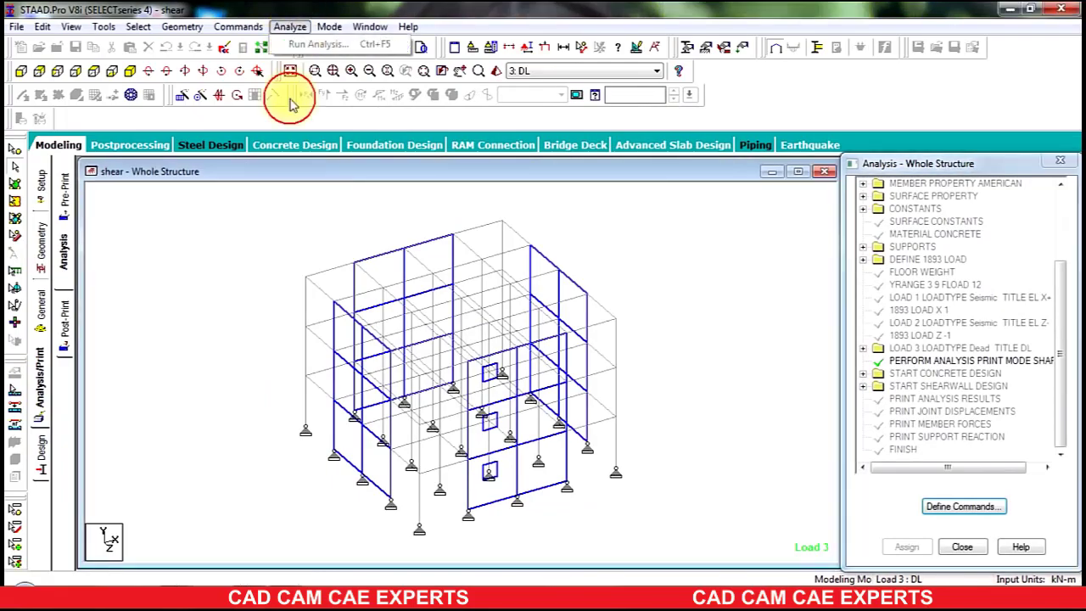
{"action": "left_click", "coordinate": [238, 213]}
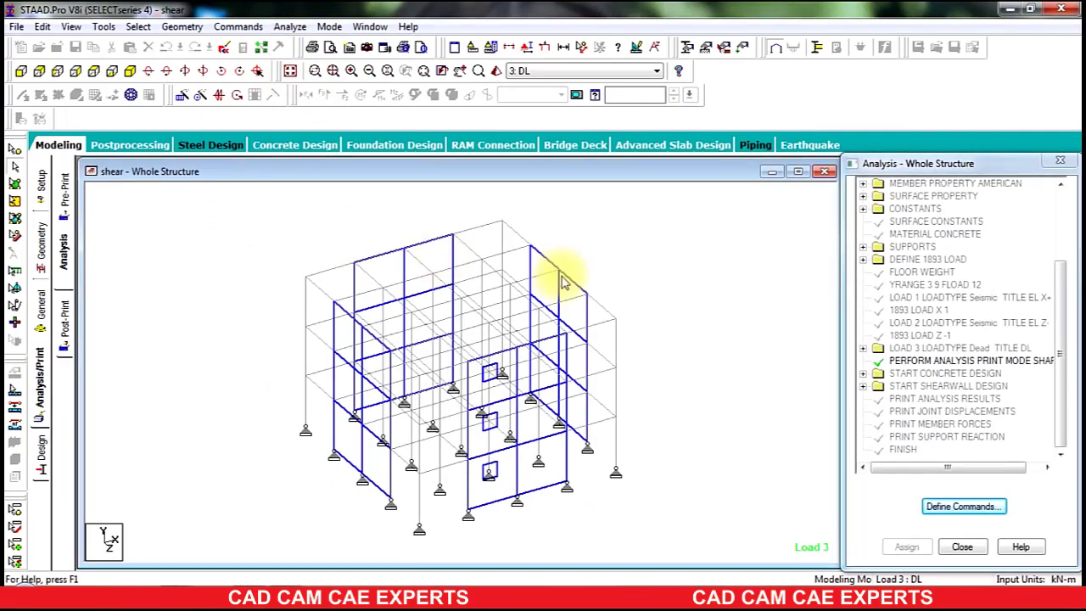
{"action": "left_click", "coordinate": [291, 26]}
{"action": "left_click", "coordinate": [215, 271]}
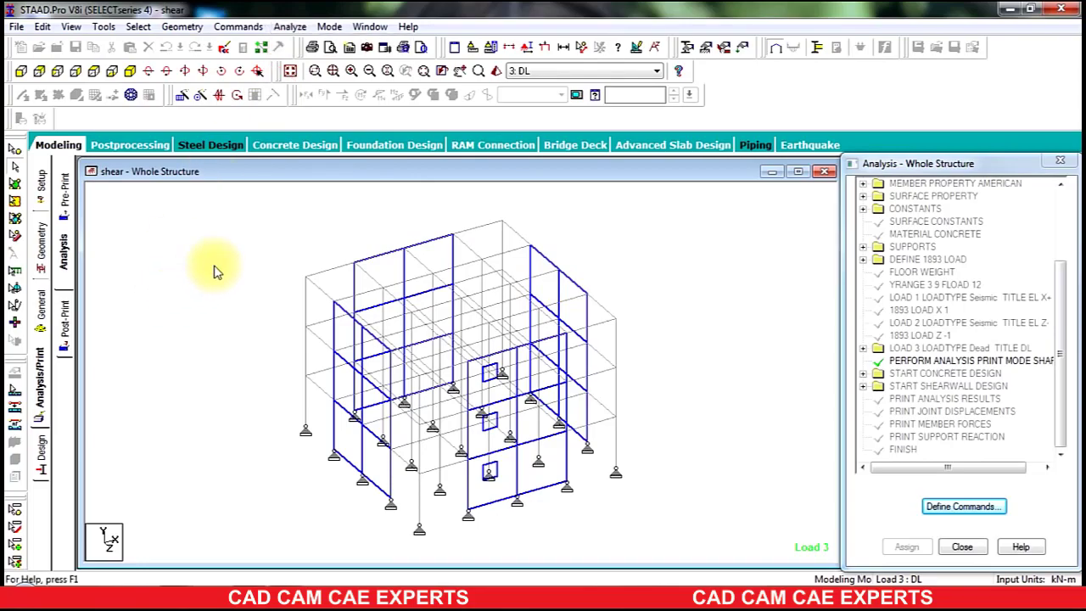
{"action": "left_click", "coordinate": [39, 391]}
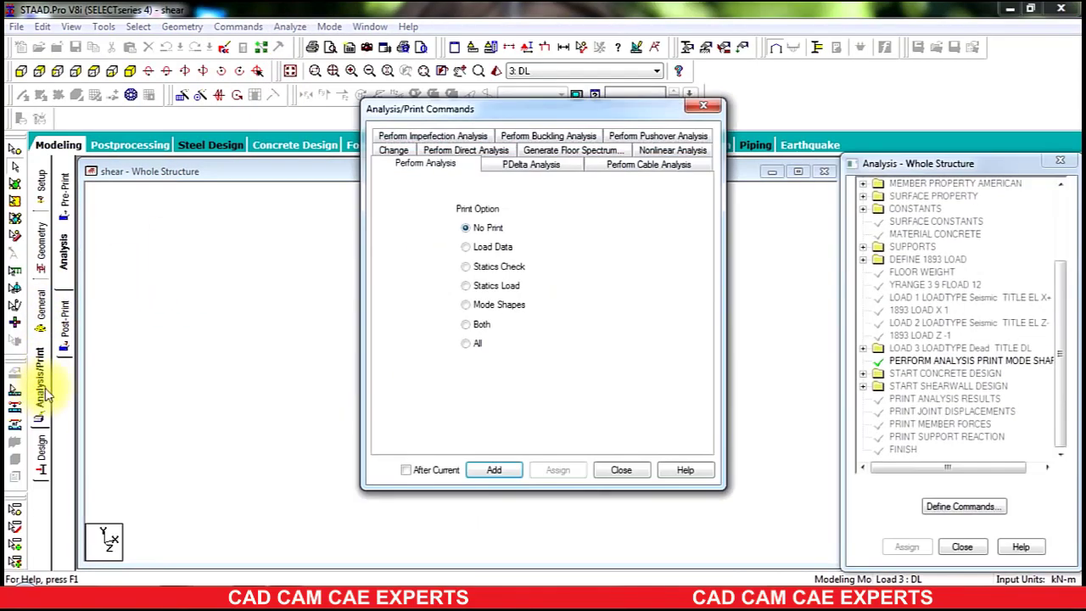
{"action": "left_click", "coordinate": [599, 470]}
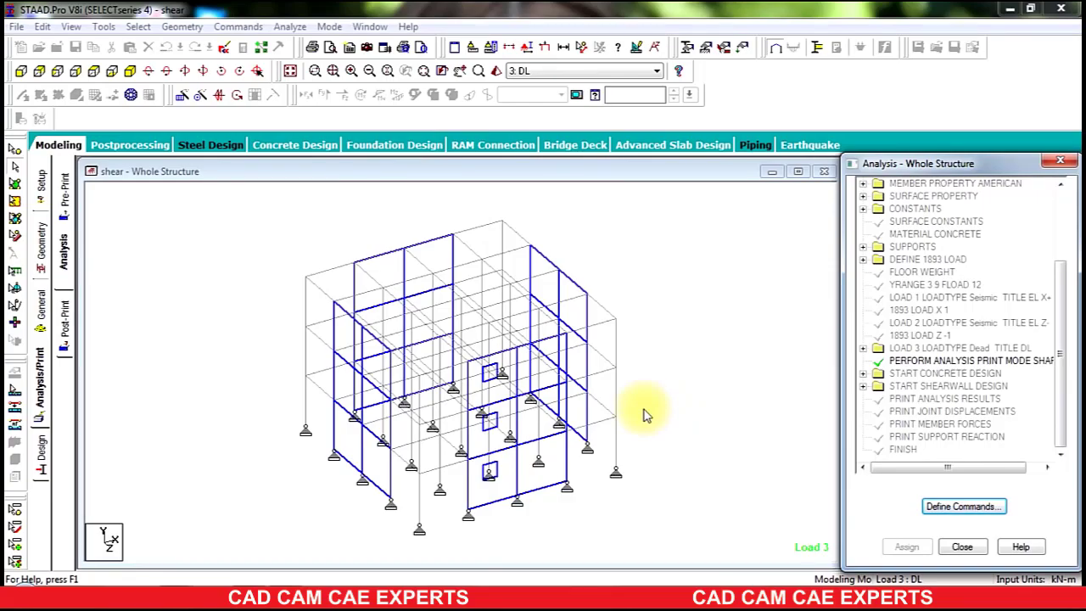
{"action": "left_click", "coordinate": [292, 31]}
{"action": "left_click", "coordinate": [131, 289]}
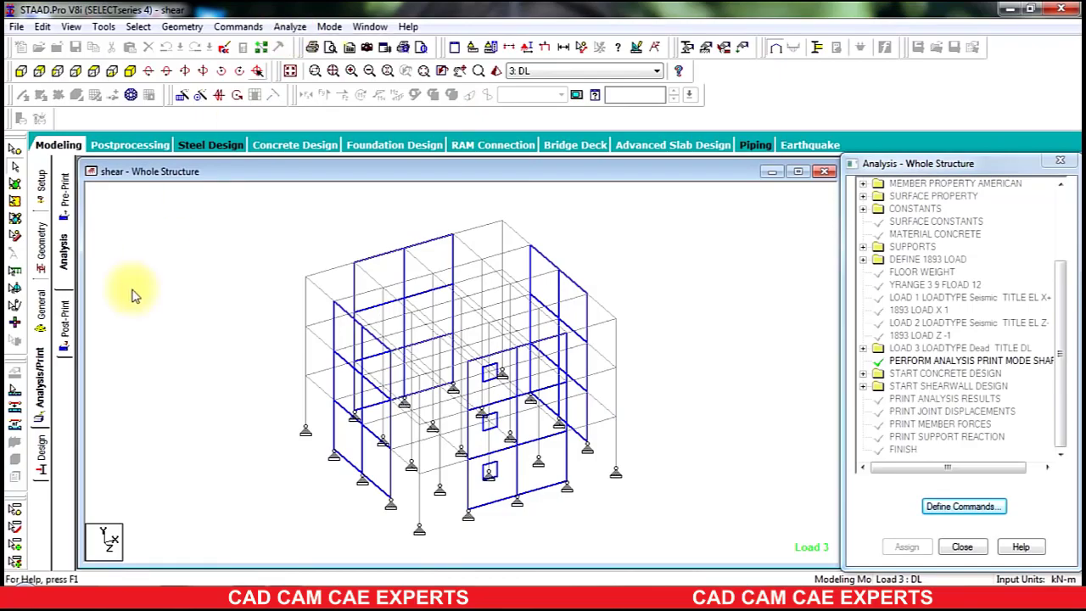
- Add a Perform Analysis command with the No Print option
{"action": "left_click", "coordinate": [37, 384]}
{"action": "left_click", "coordinate": [479, 471]}
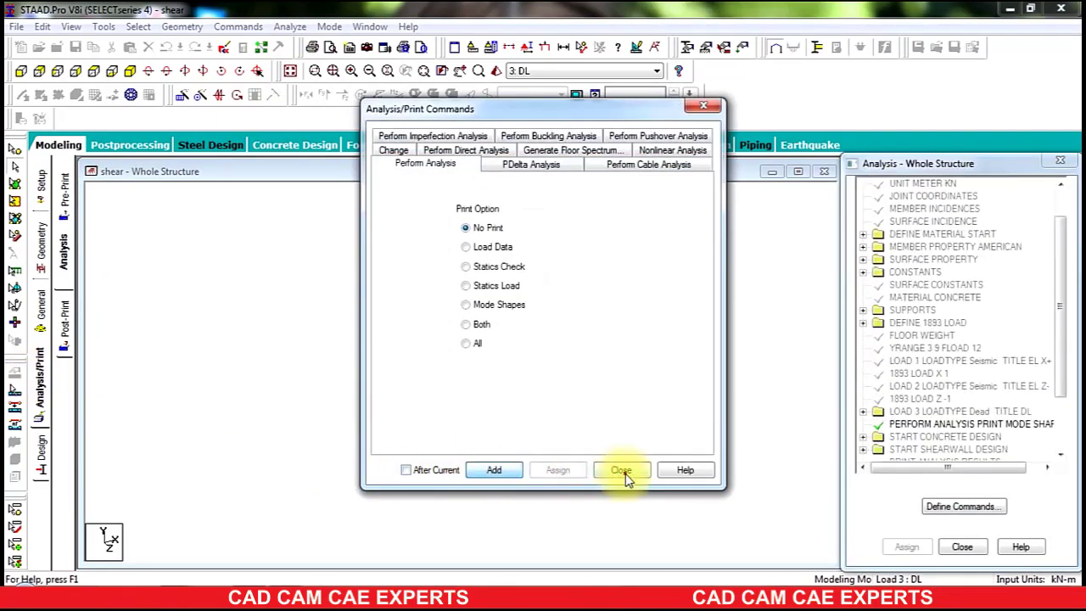
{"action": "left_click", "coordinate": [622, 471]}
{"action": "left_click", "coordinate": [289, 28]}
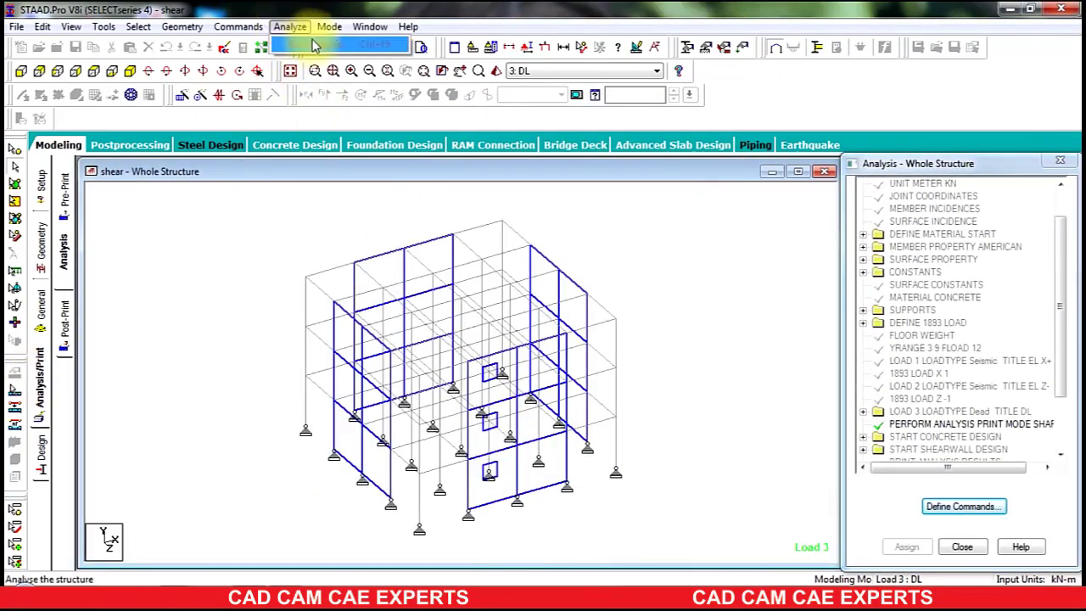
{"action": "left_click", "coordinate": [228, 202]}
{"action": "left_click", "coordinate": [182, 297]}
{"action": "scroll", "coordinate": [236, 379], "scroll_direction": "down", "scroll_amount": 3}
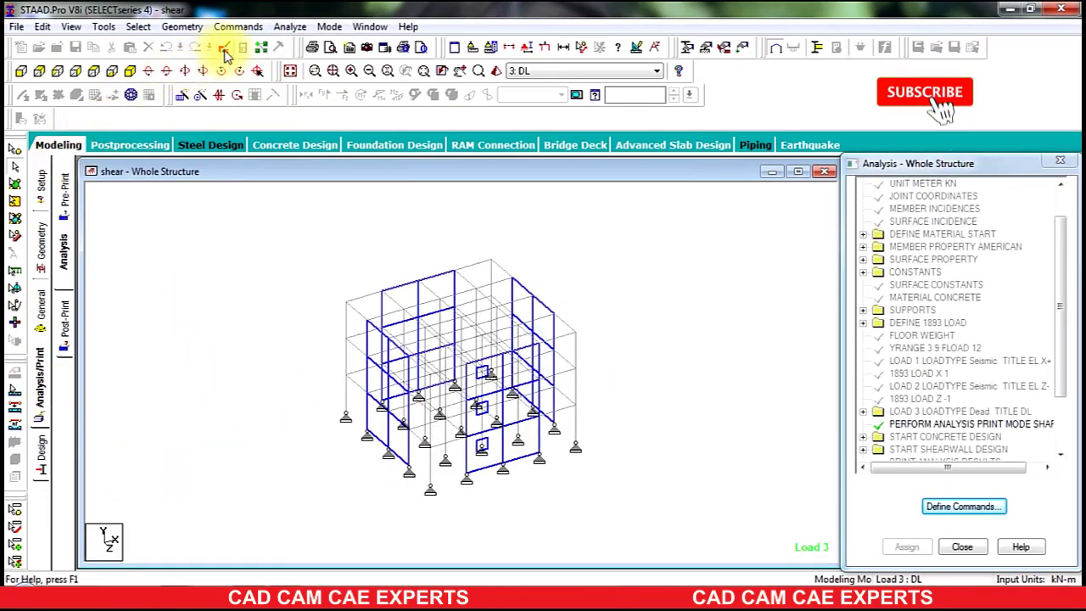
- Close the old analysis output and re-run the analysis of the renumbered shear wall model
{"action": "left_click", "coordinate": [284, 597]}
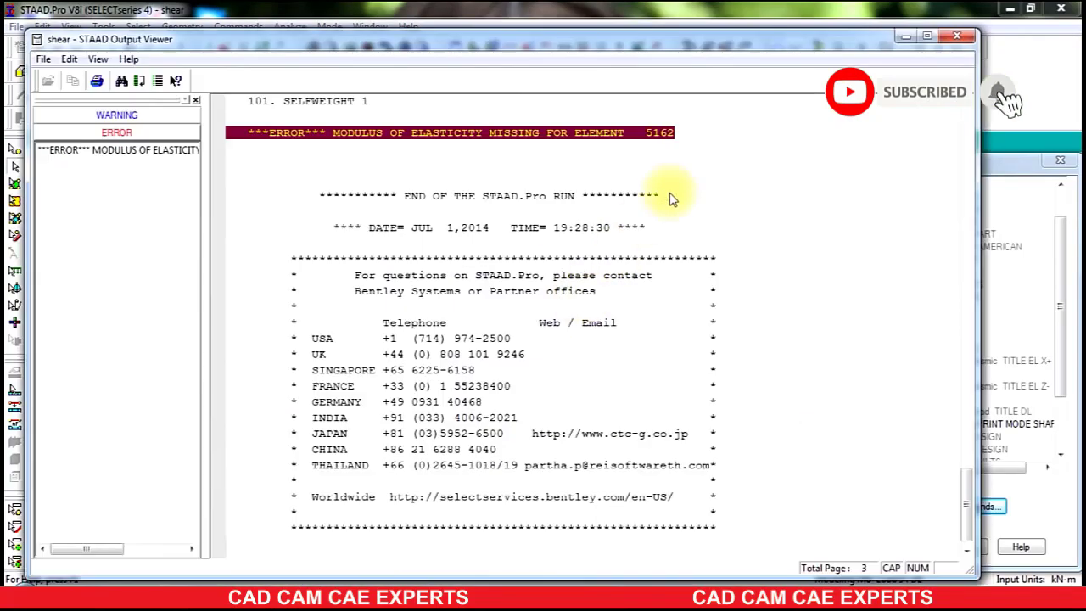
{"action": "left_click", "coordinate": [973, 34]}
{"action": "left_click", "coordinate": [569, 9]}
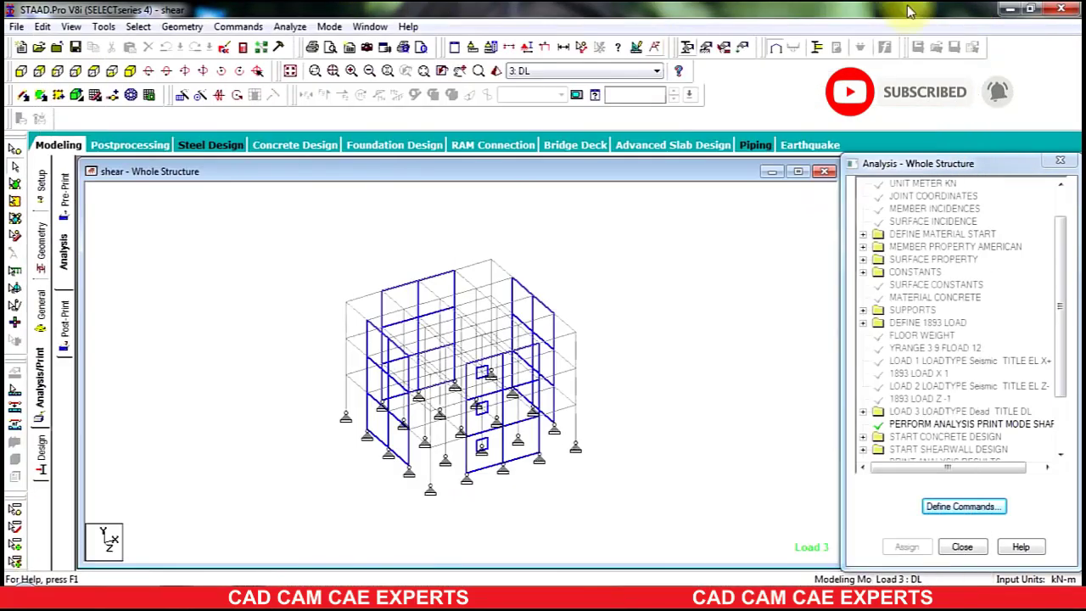
{"action": "left_click", "coordinate": [290, 26]}
{"action": "left_click", "coordinate": [287, 47]}
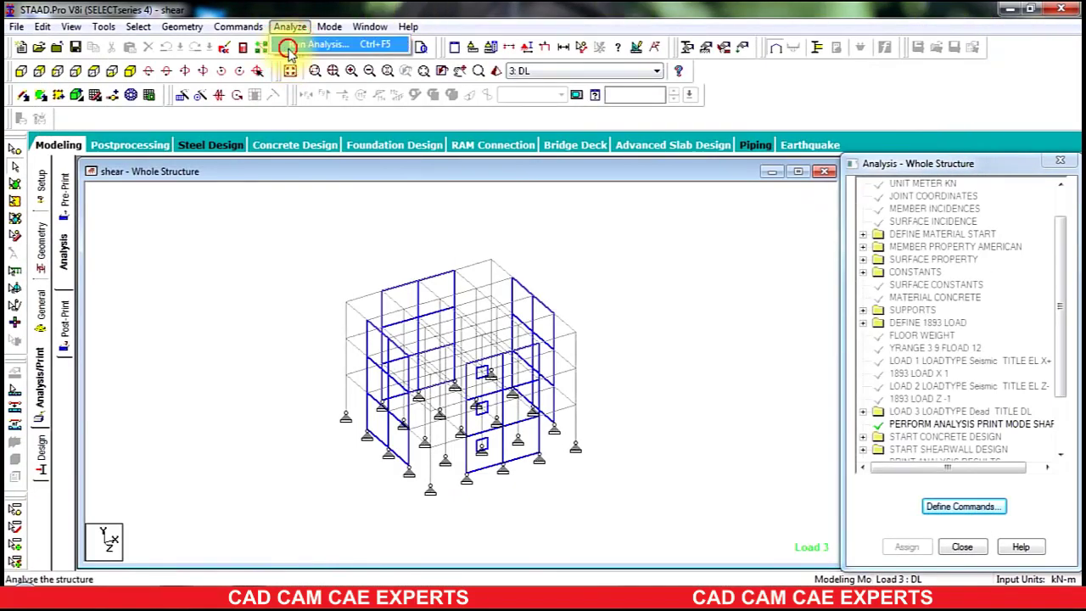
{"action": "left_click", "coordinate": [462, 326]}
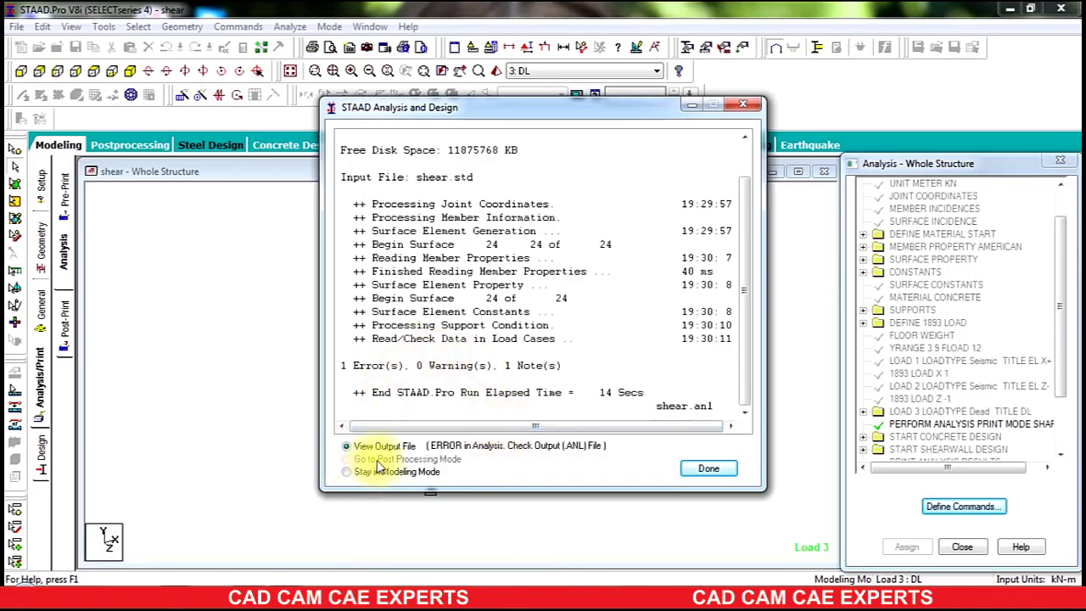
- View the output file, locate the elastic modulus error entry in it, and return to the model
{"action": "left_click", "coordinate": [705, 469]}
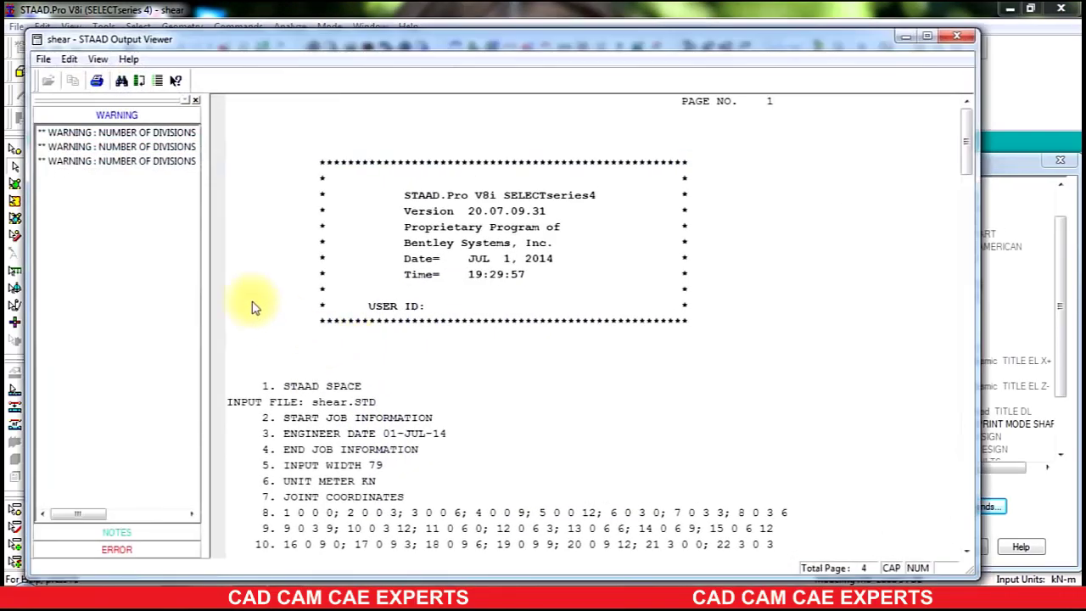
{"action": "left_click", "coordinate": [116, 550]}
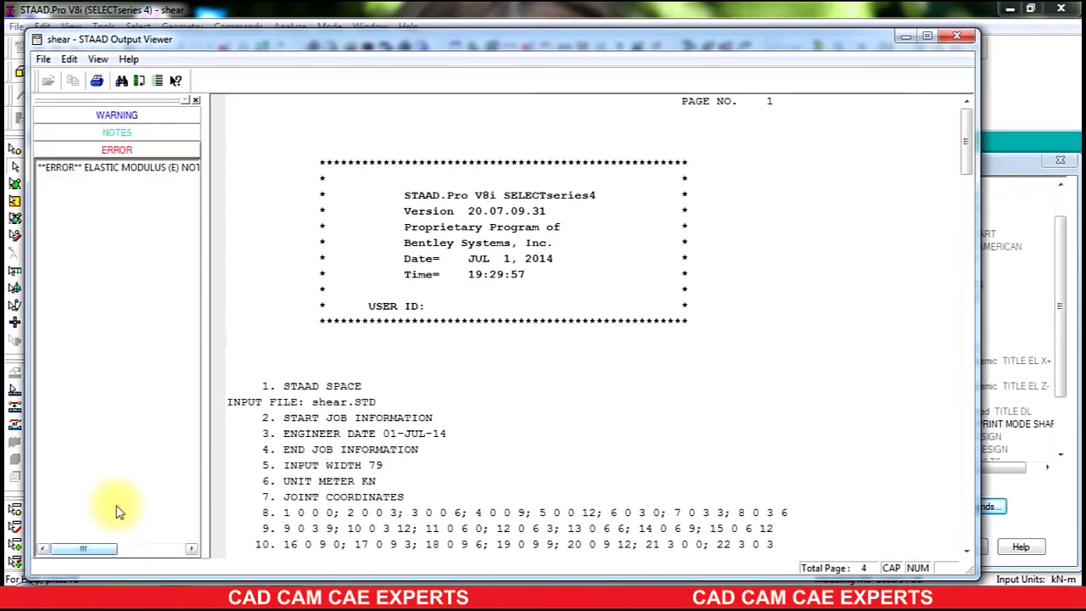
{"action": "left_click", "coordinate": [113, 168]}
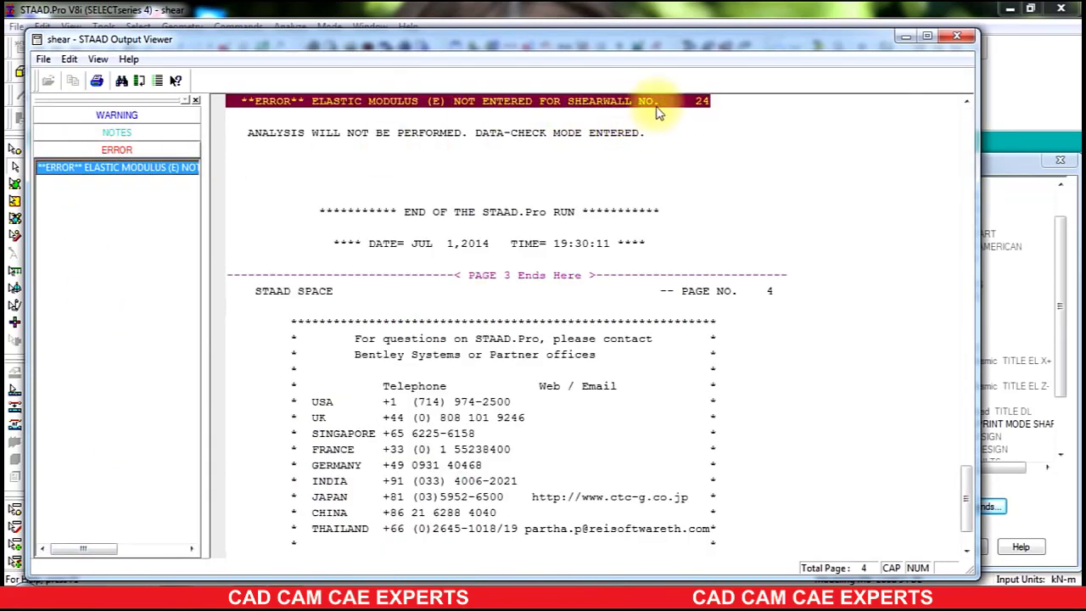
{"action": "left_click", "coordinate": [963, 40]}
{"action": "right_click", "coordinate": [629, 258]}
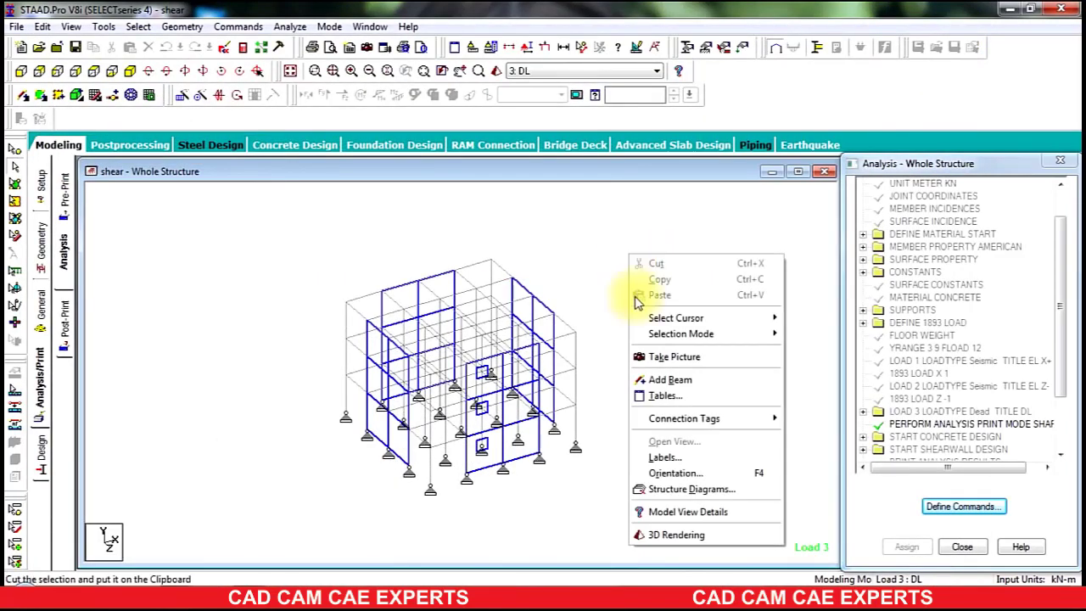
{"action": "left_click", "coordinate": [585, 253]}
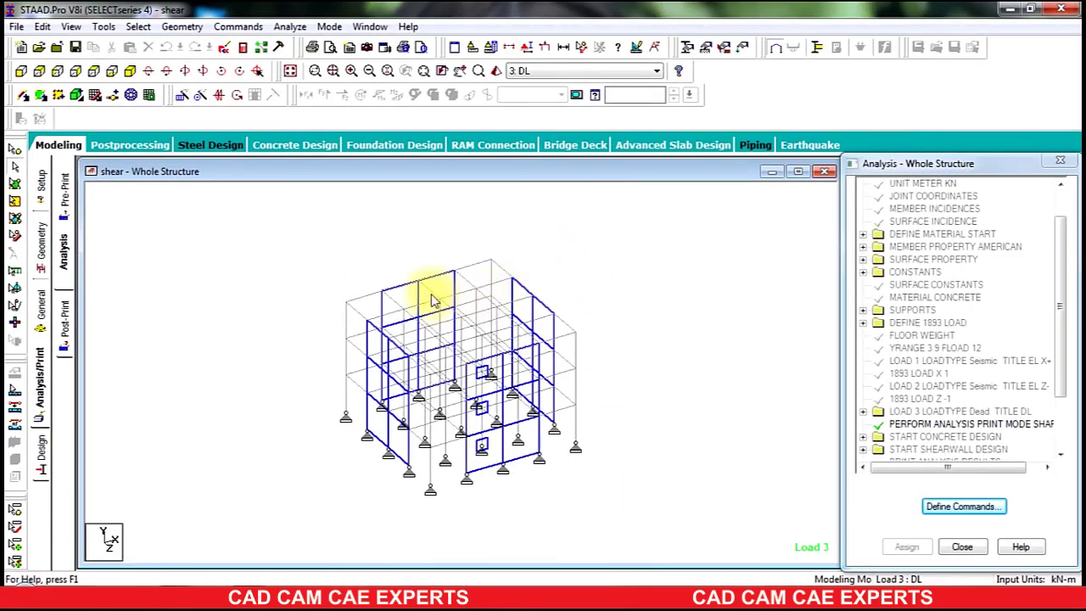
- Highlight the surfaces assigned the Surface Thickness property to examine their material assignment, then clear the highlight
{"action": "left_click", "coordinate": [39, 304]}
{"action": "left_click", "coordinate": [867, 303]}
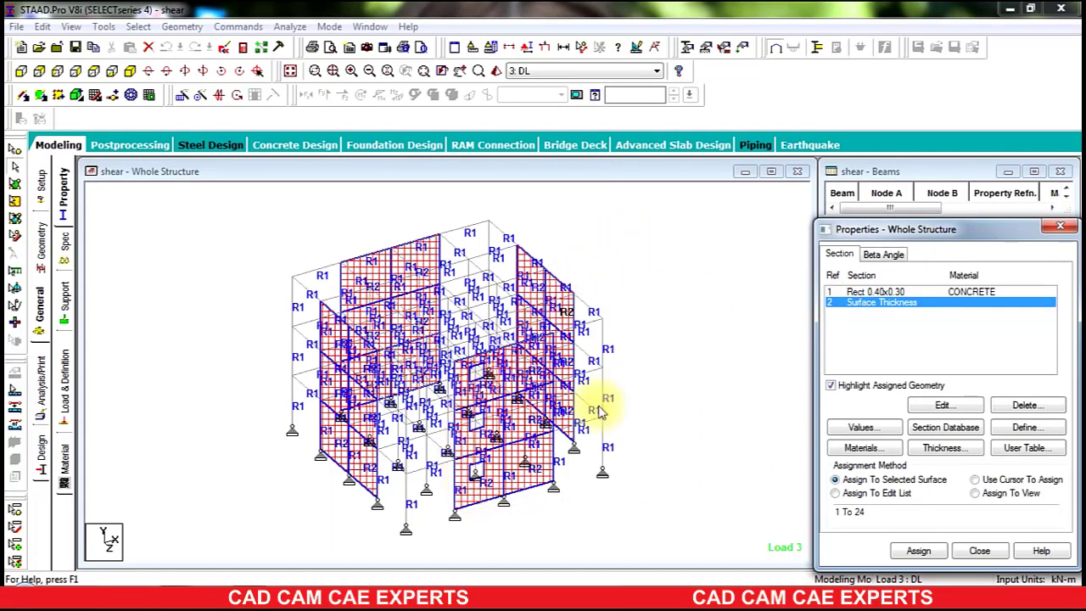
{"action": "left_click", "coordinate": [739, 259]}
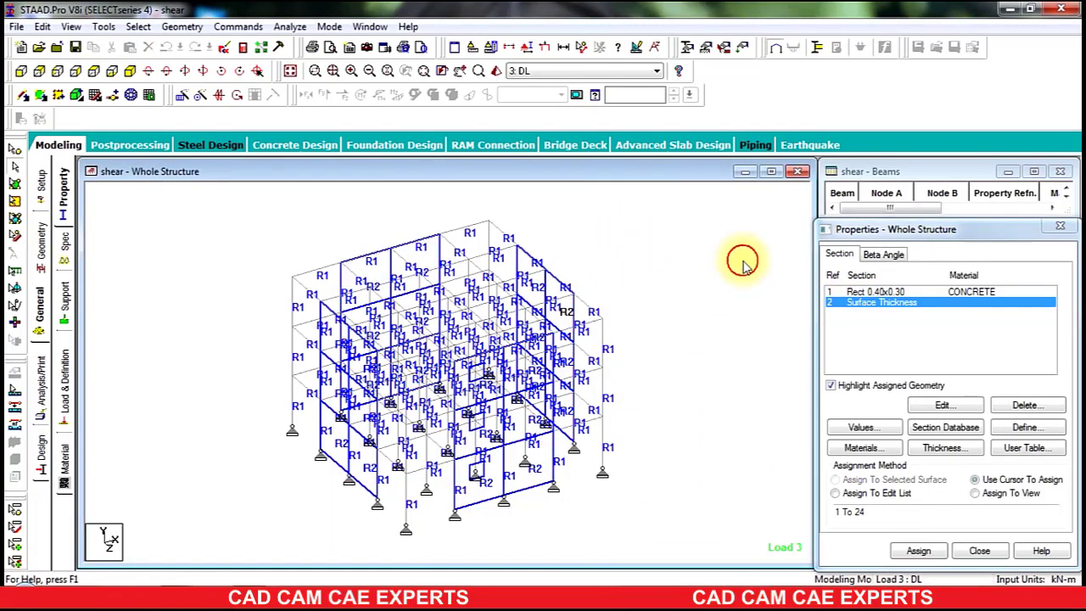
- Change the concrete material list under SURFACE CONSTANTS to 1 TO 24 in the input file and return to the model
{"action": "left_click", "coordinate": [223, 47]}
{"action": "scroll", "coordinate": [235, 177], "scroll_direction": "down", "scroll_amount": 20}
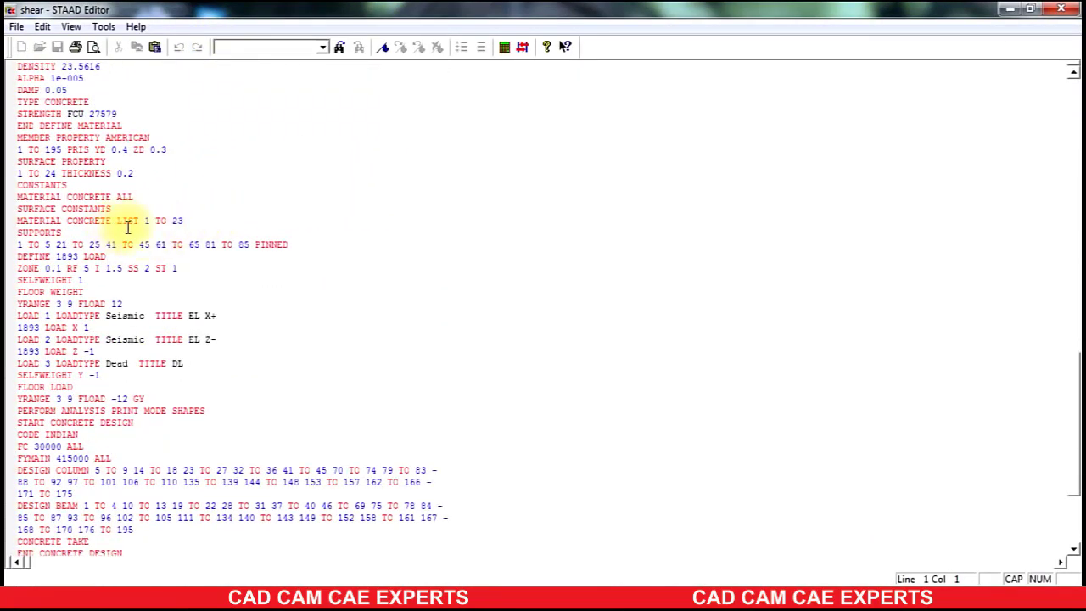
{"action": "left_click", "coordinate": [185, 220]}
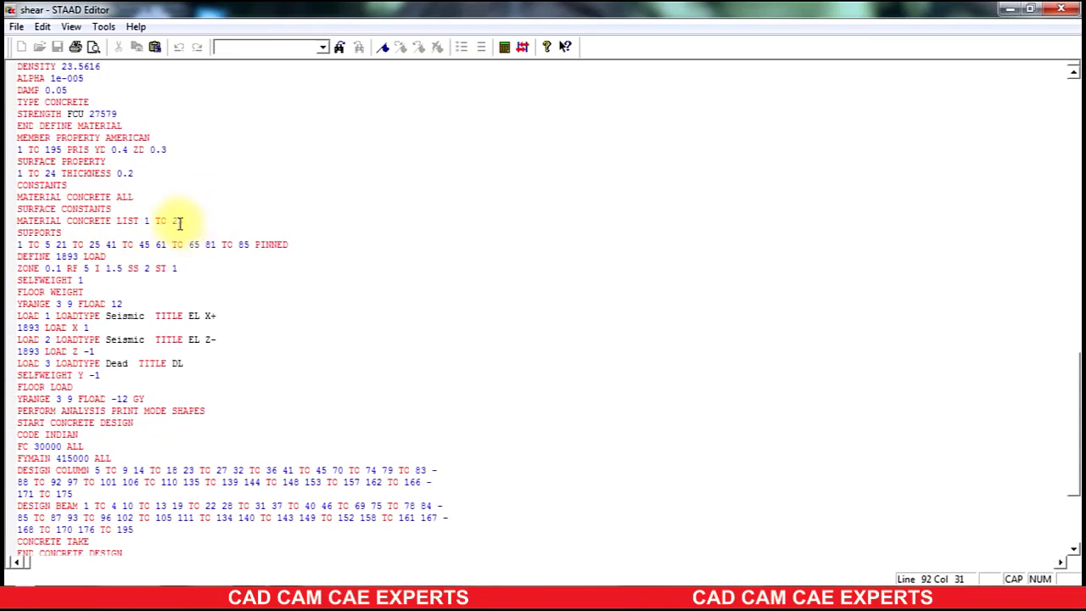
{"action": "key", "text": "BackSpace"}
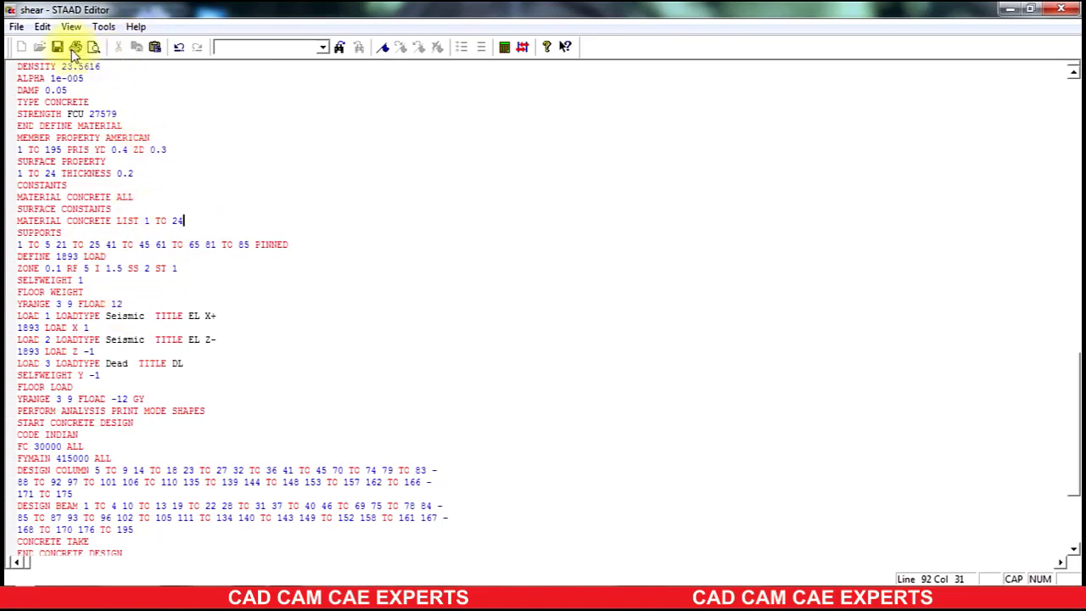
{"action": "left_click", "coordinate": [1061, 9]}
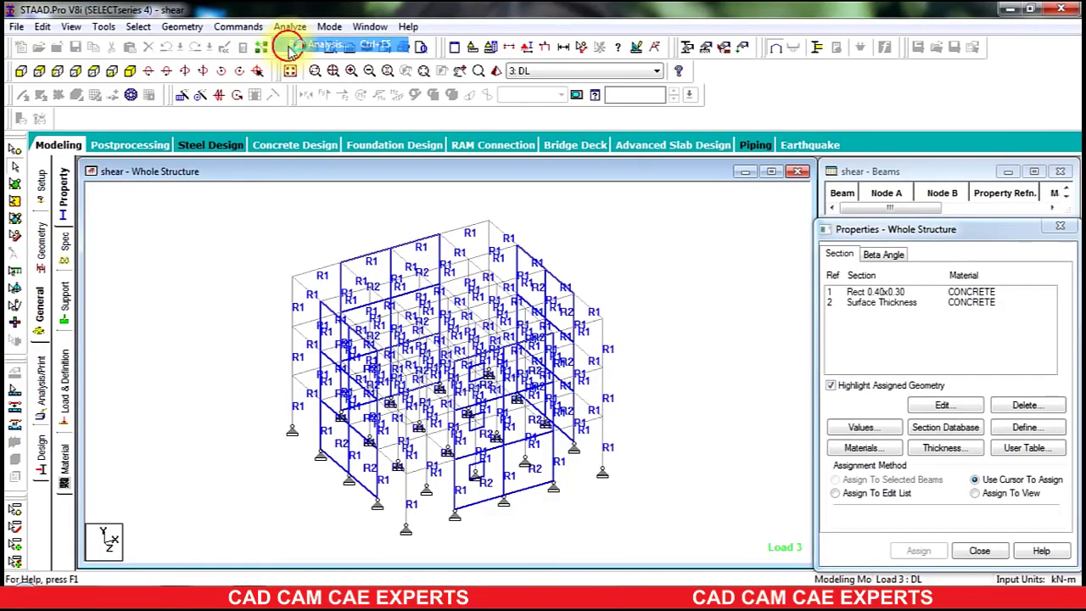
- Run the analysis with the corrected surface material and move its progress window off the model
{"action": "left_click", "coordinate": [289, 49]}
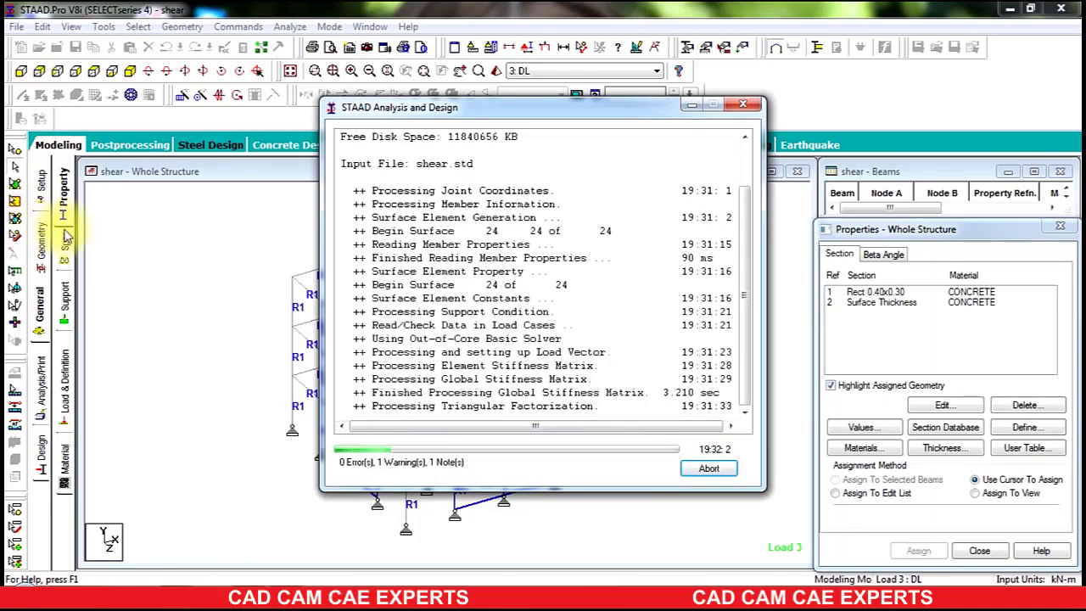
{"action": "left_click", "coordinate": [162, 223]}
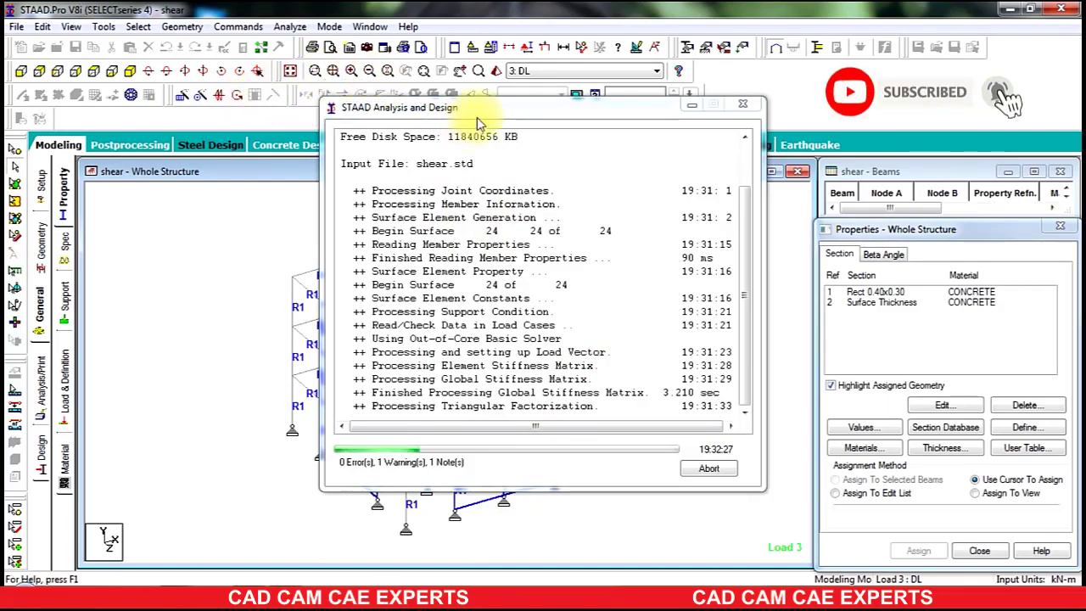
{"action": "left_click_drag", "start_coordinate": [485, 109], "coordinate": [621, 48]}
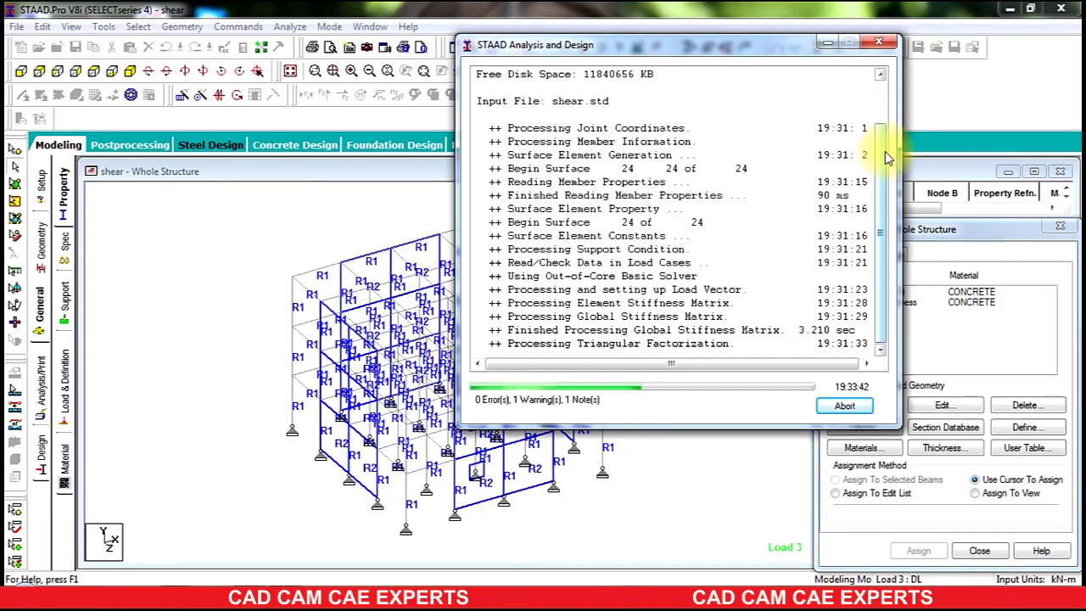
- Highlight the Rect 0.40x0.30 members, inspect the structure in plan, front and isometric views, and check the analysis progress
{"action": "left_click", "coordinate": [836, 42]}
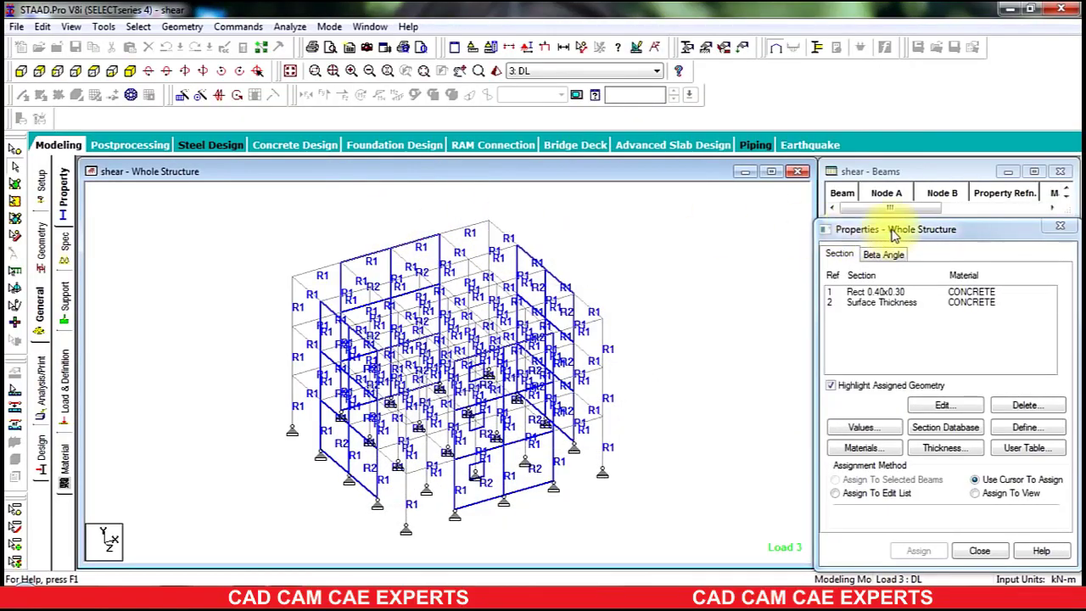
{"action": "left_click", "coordinate": [895, 292]}
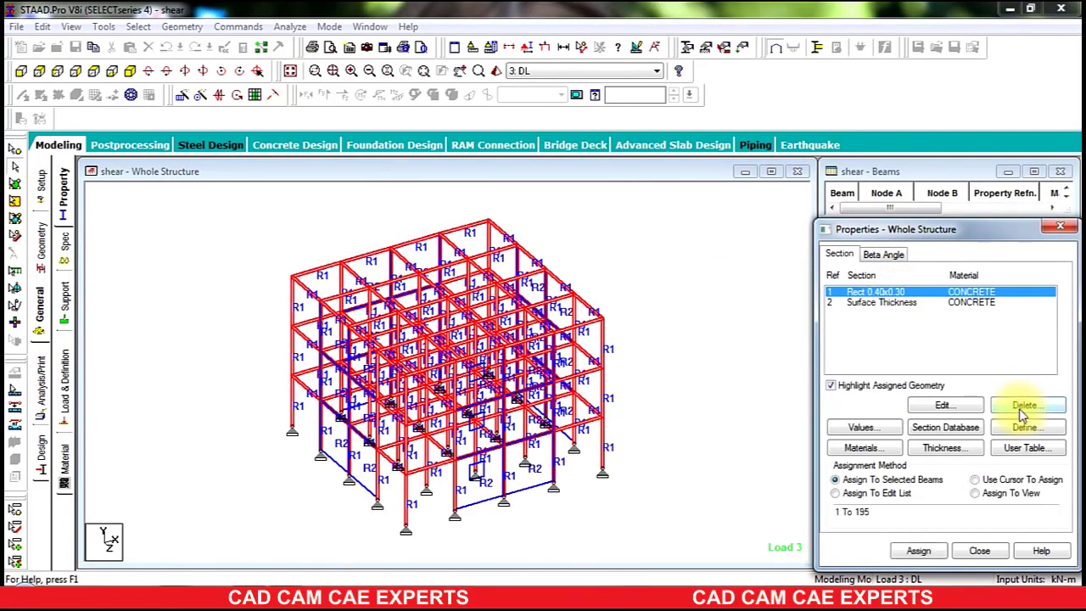
{"action": "left_click", "coordinate": [711, 250]}
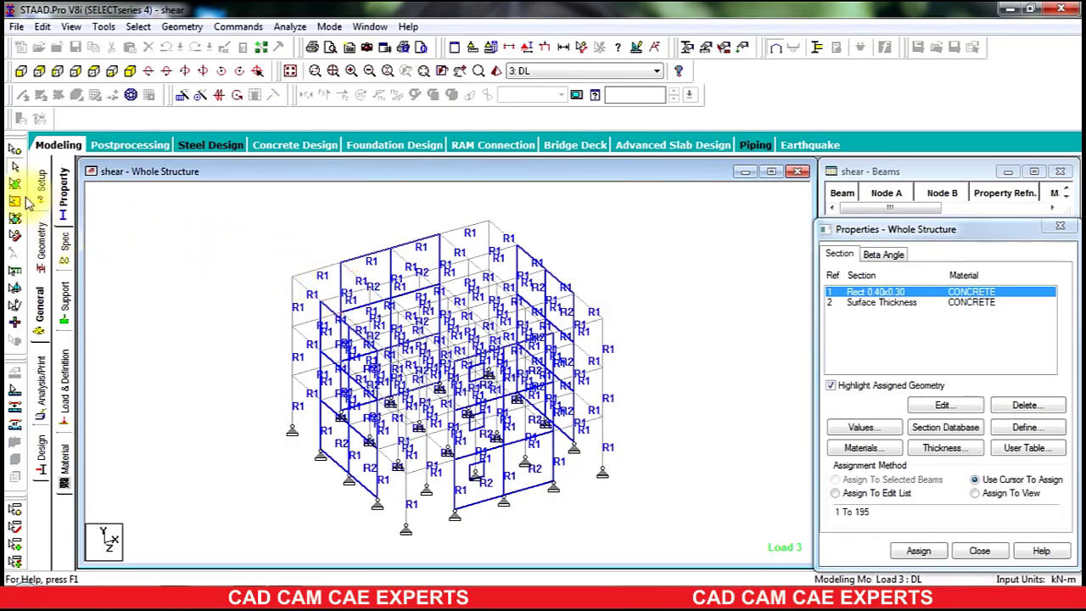
{"action": "left_click", "coordinate": [108, 73]}
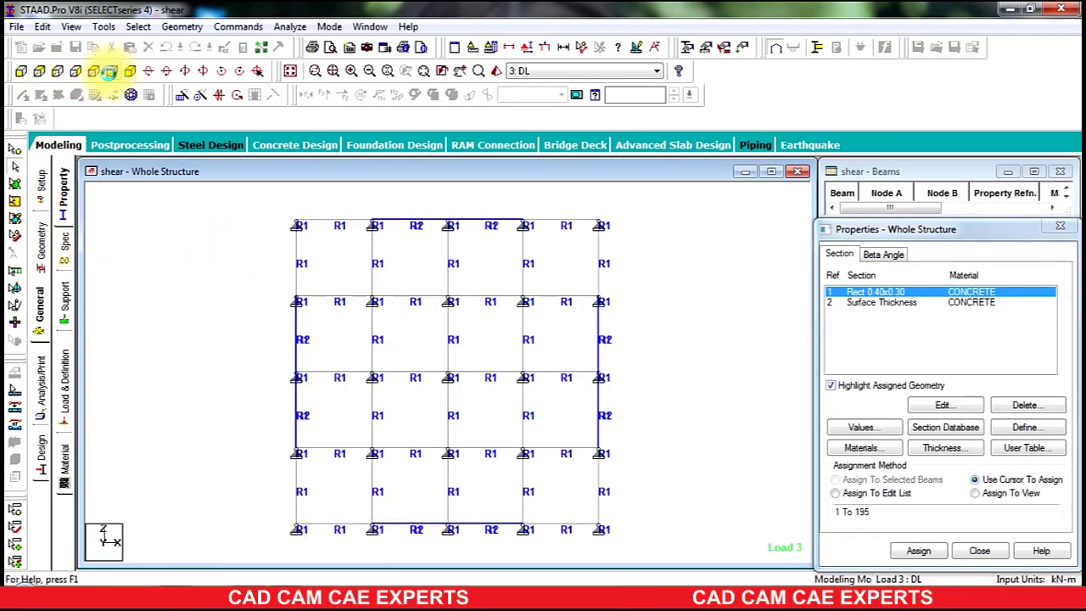
{"action": "left_click", "coordinate": [23, 71]}
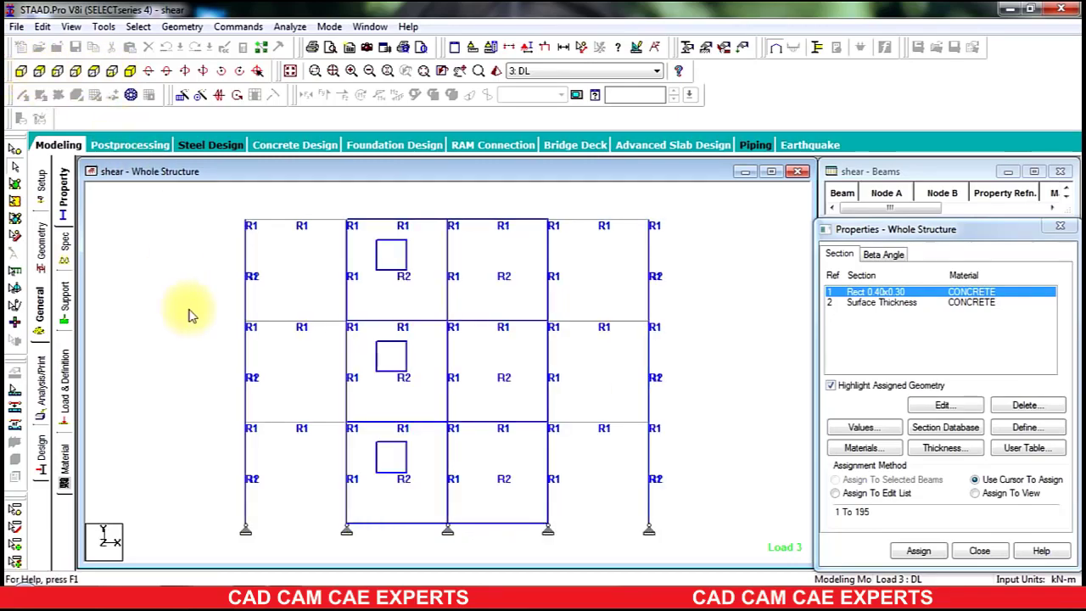
{"action": "left_click", "coordinate": [130, 71]}
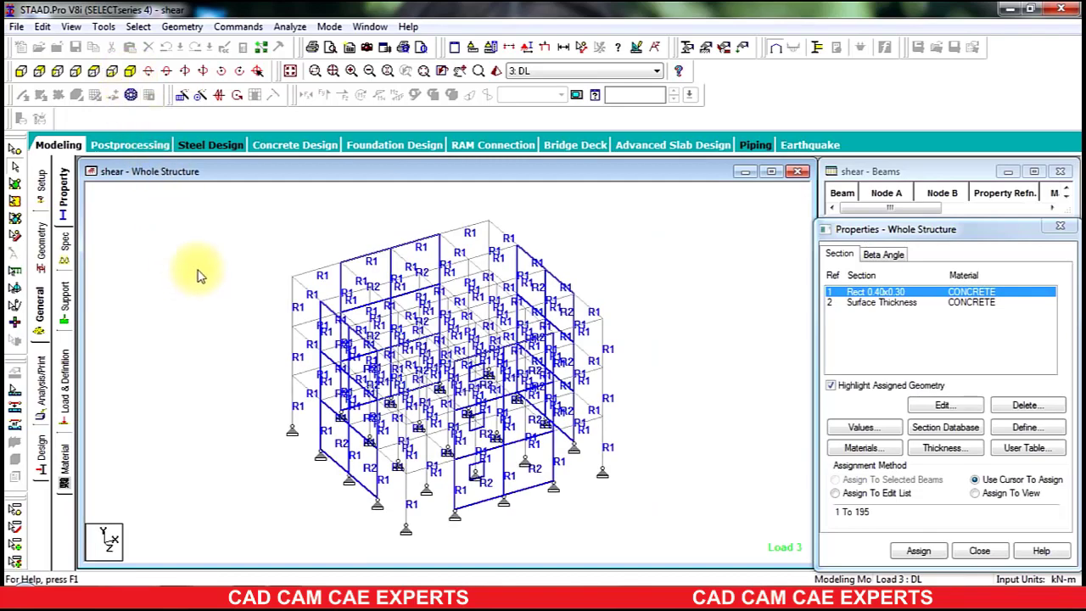
{"action": "key", "text": "ctrl+F5"}
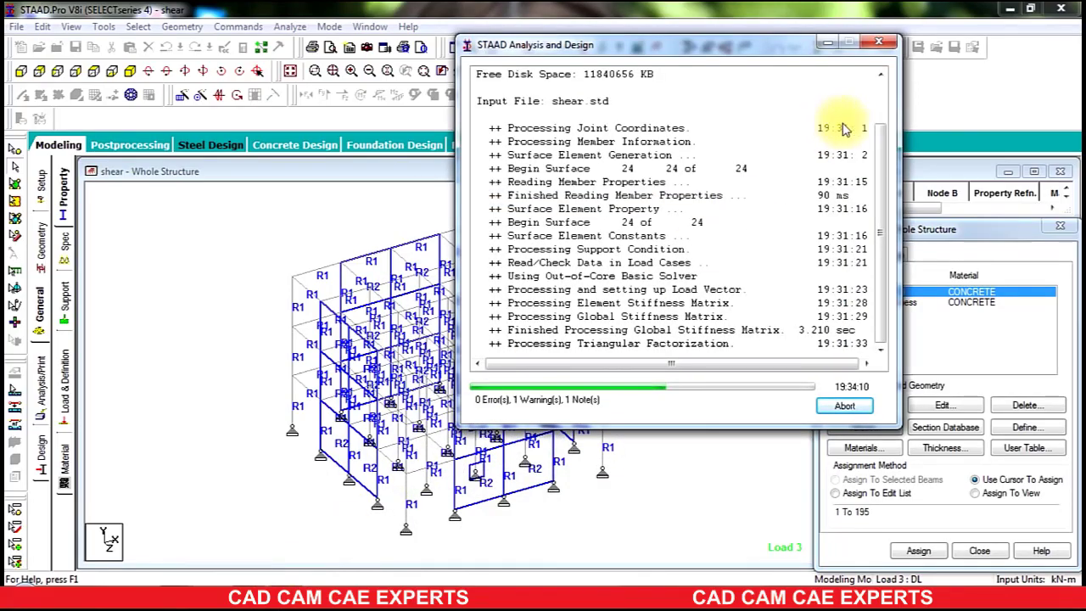
{"action": "scroll", "coordinate": [874, 158], "scroll_direction": "up", "scroll_amount": 2}
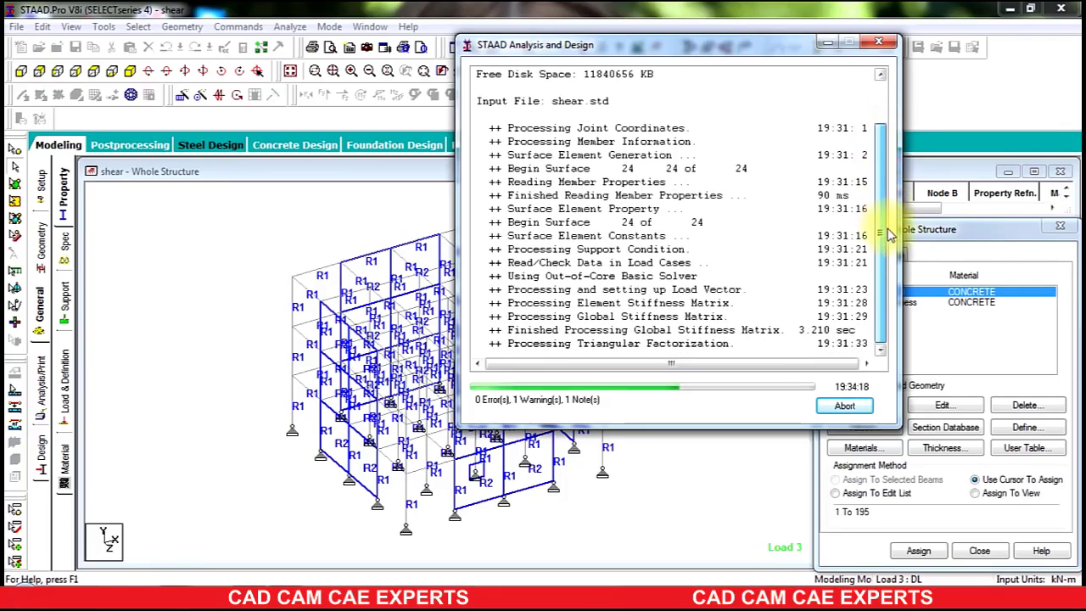
- Put the analysis progress aside, lower the Properties window and enlarge the Beams table to show its rows
{"action": "left_click", "coordinate": [826, 42]}
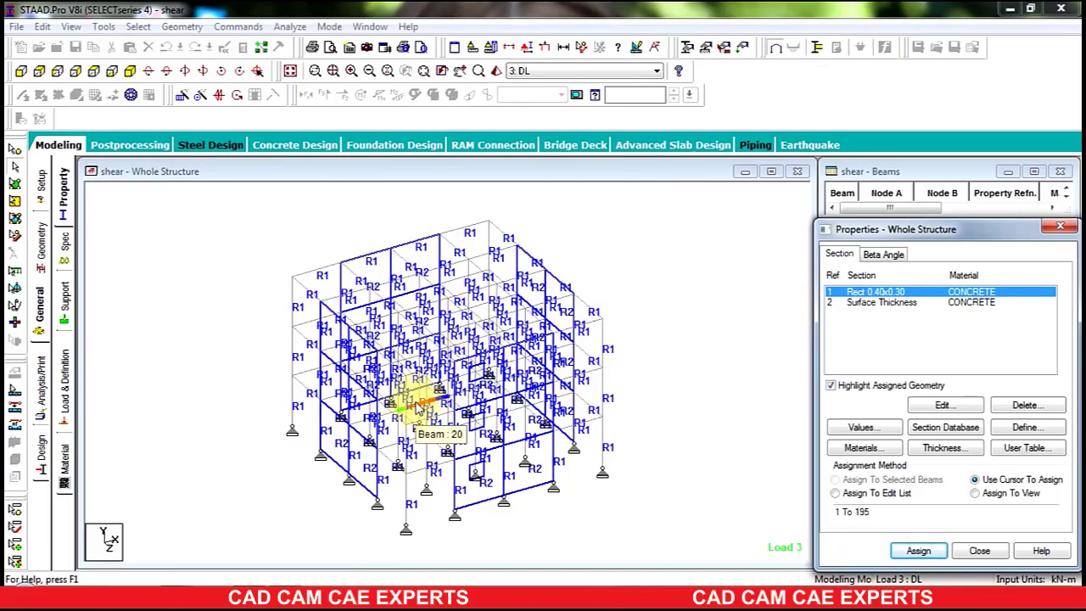
{"action": "left_click", "coordinate": [727, 237]}
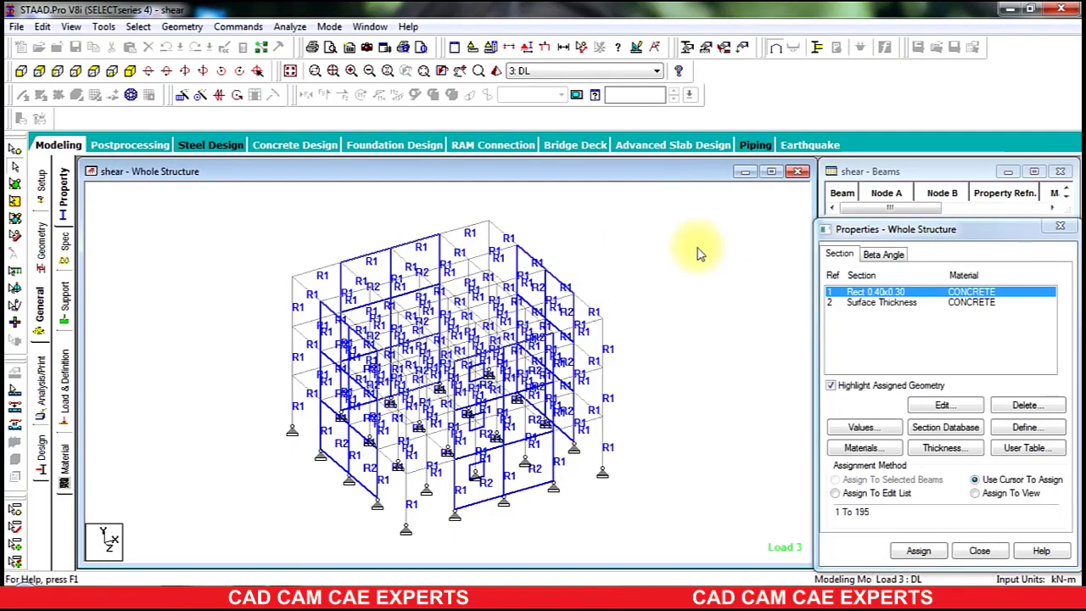
{"action": "left_click_drag", "start_coordinate": [962, 227], "coordinate": [969, 377]}
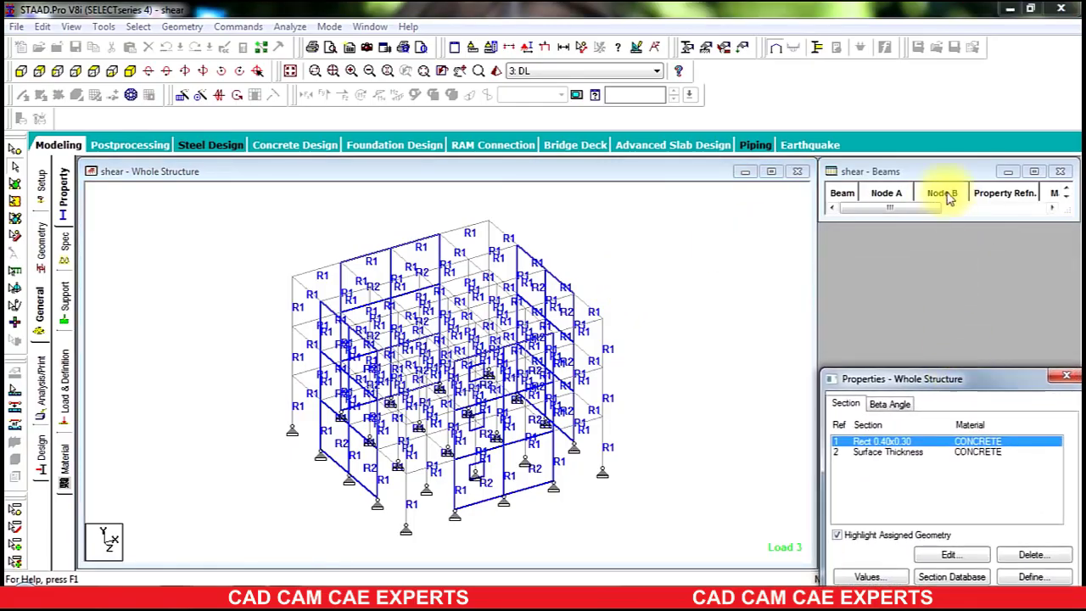
{"action": "left_click_drag", "start_coordinate": [950, 218], "coordinate": [938, 332]}
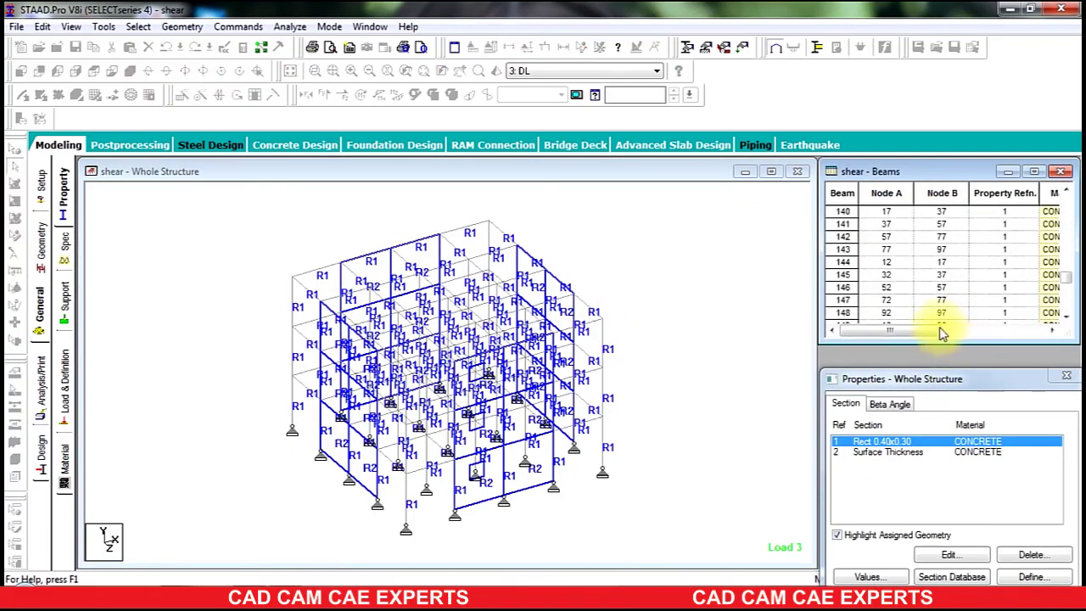
- Highlight beams 140 to 148 in the model from the Beams table, then restore the Properties window and check the analysis progress
{"action": "left_click", "coordinate": [850, 212]}
{"action": "left_click", "coordinate": [843, 231]}
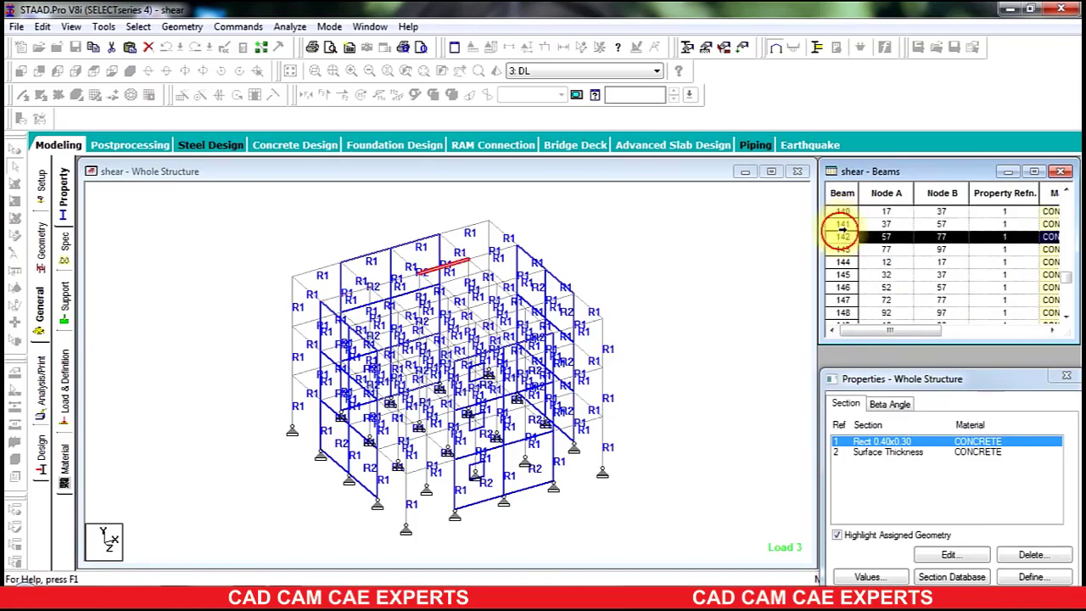
{"action": "left_click", "coordinate": [842, 249]}
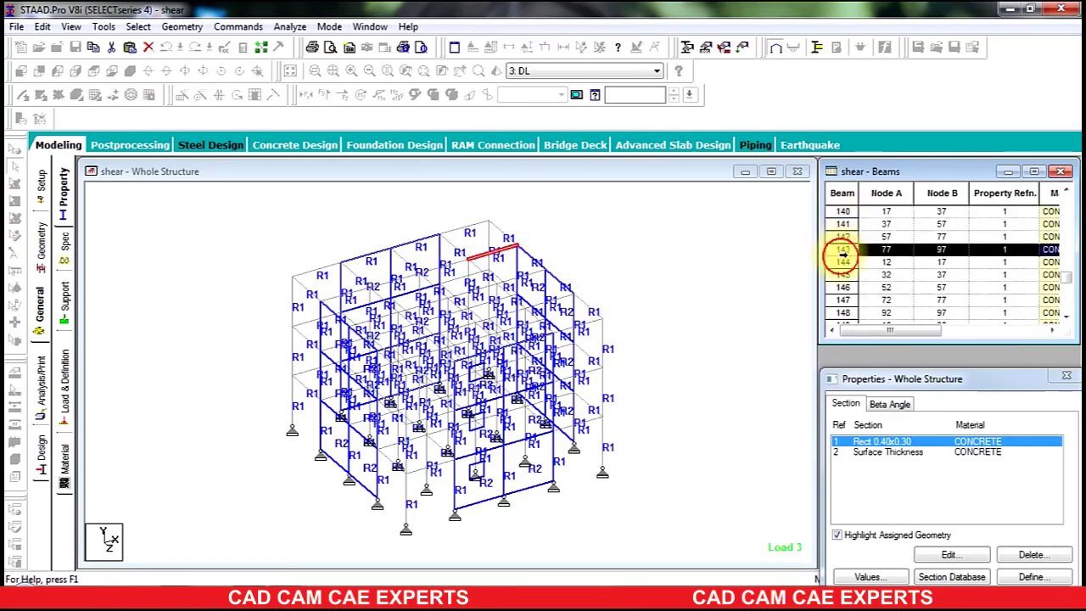
{"action": "left_click_drag", "start_coordinate": [843, 252], "coordinate": [840, 287]}
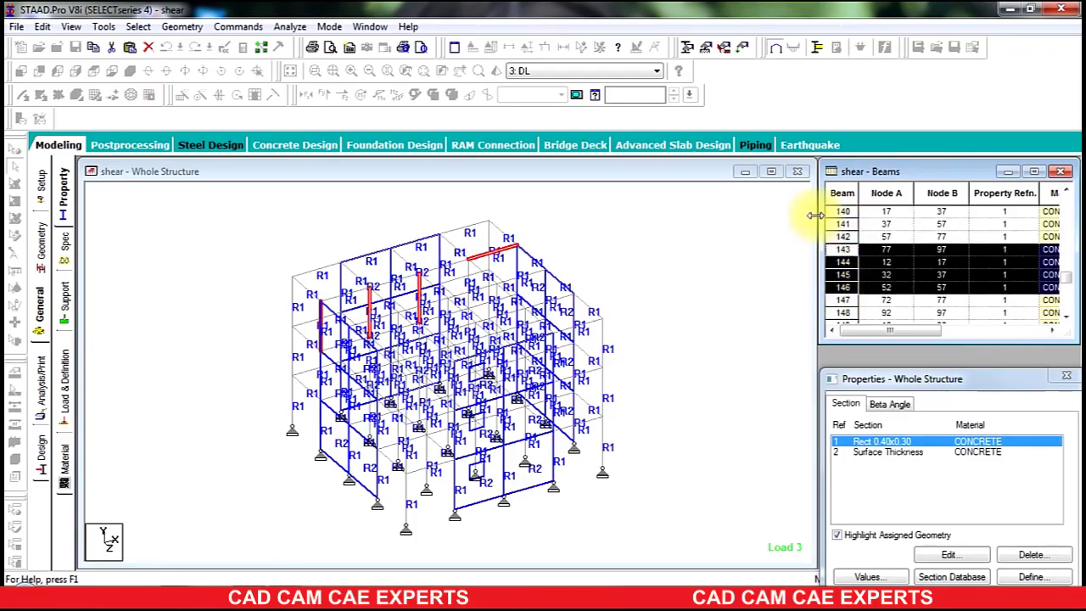
{"action": "left_click_drag", "start_coordinate": [843, 212], "coordinate": [885, 347]}
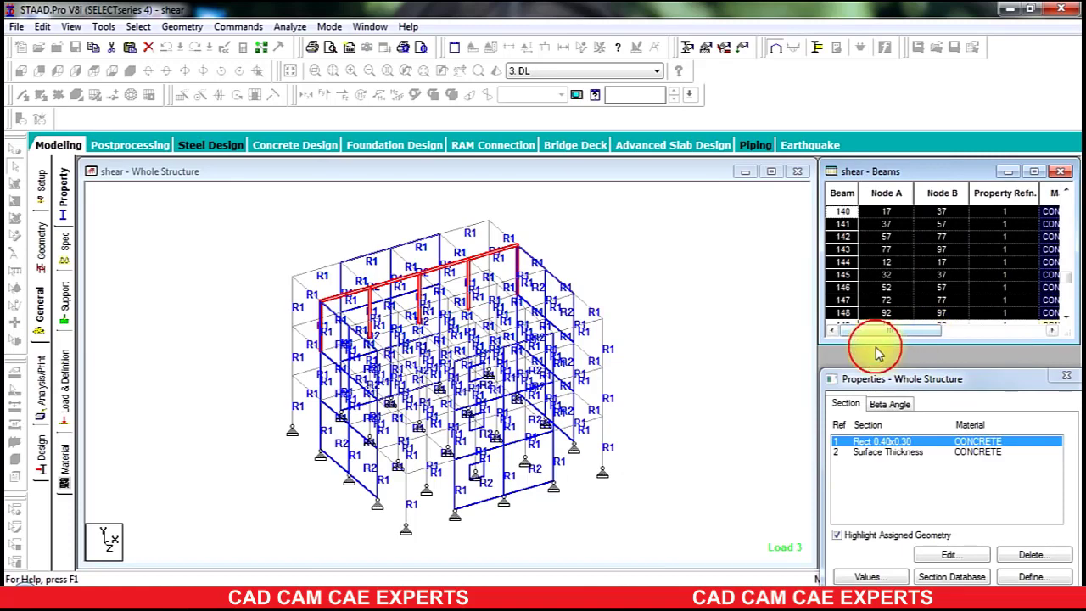
{"action": "left_click_drag", "start_coordinate": [927, 378], "coordinate": [937, 236]}
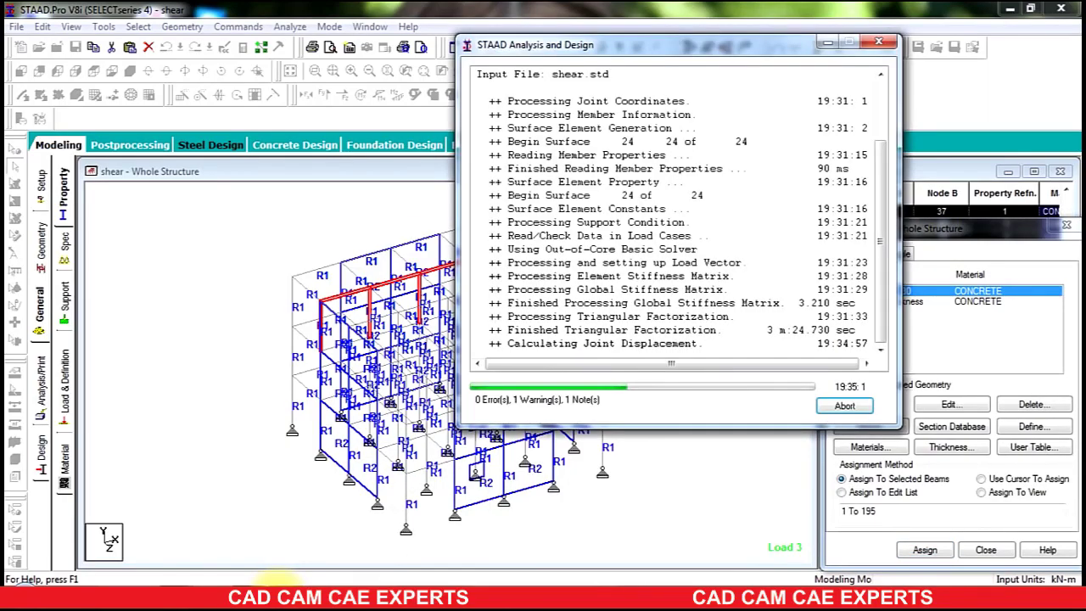
- Check the analysis progress, put its window aside and clear the beam selection in the model
{"action": "mouse_move", "coordinate": [244, 592]}
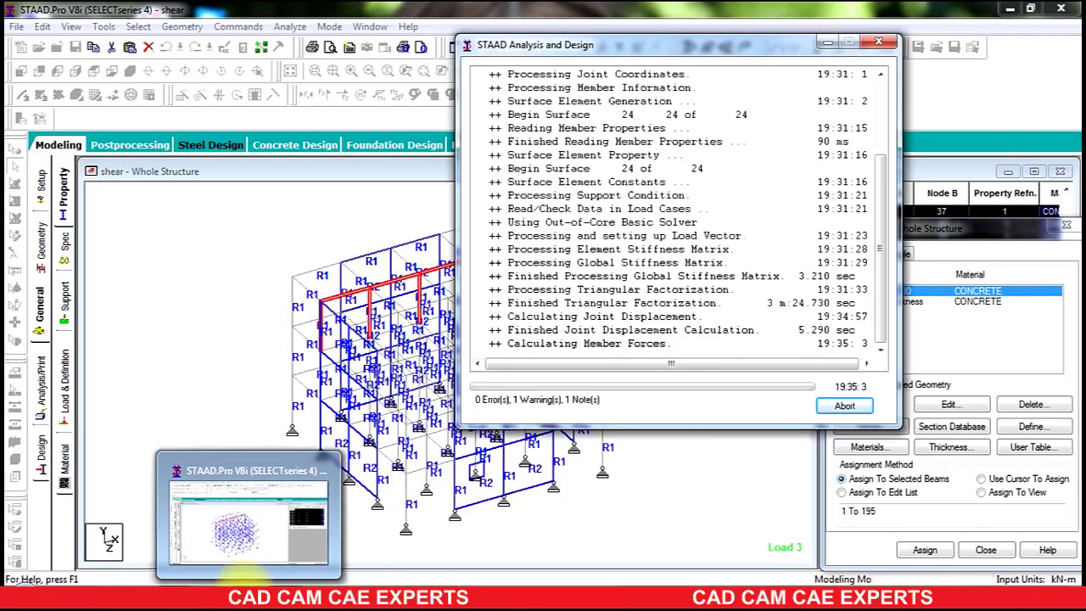
{"action": "mouse_move", "coordinate": [193, 595]}
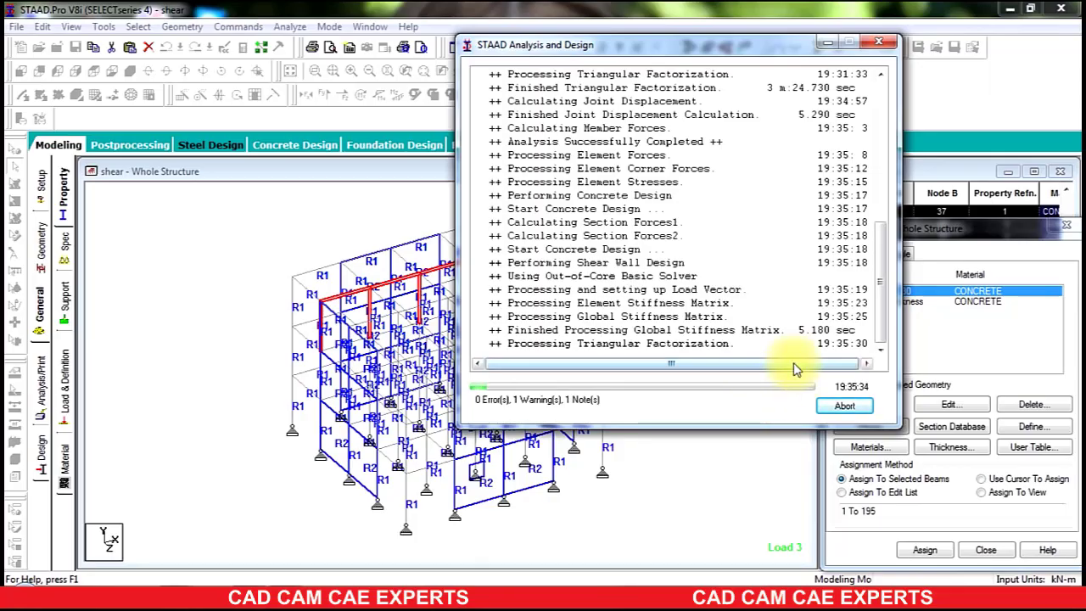
{"action": "left_click", "coordinate": [825, 46]}
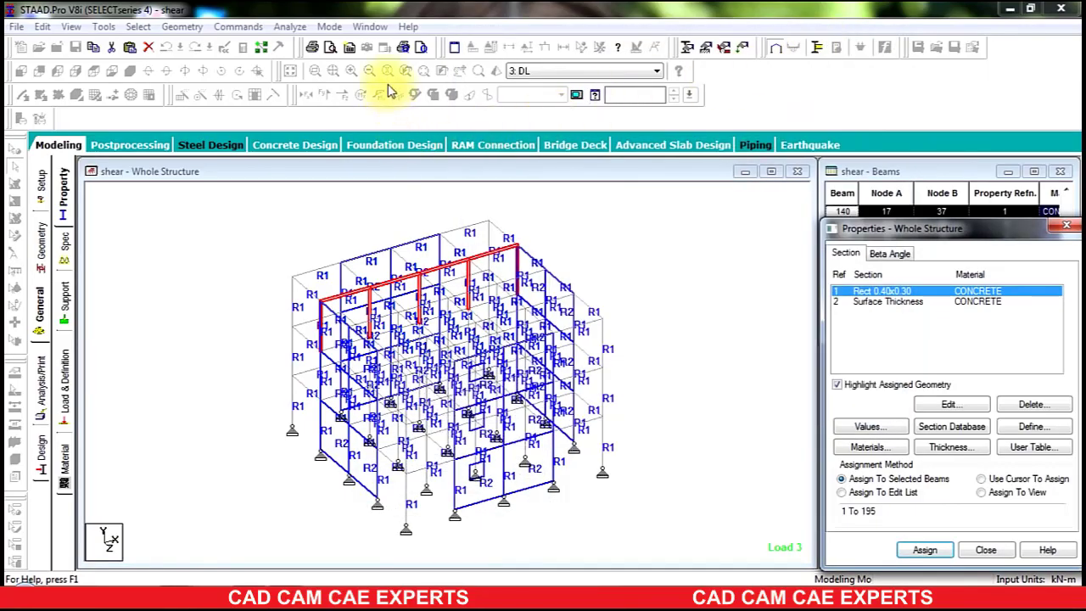
{"action": "left_click", "coordinate": [199, 285]}
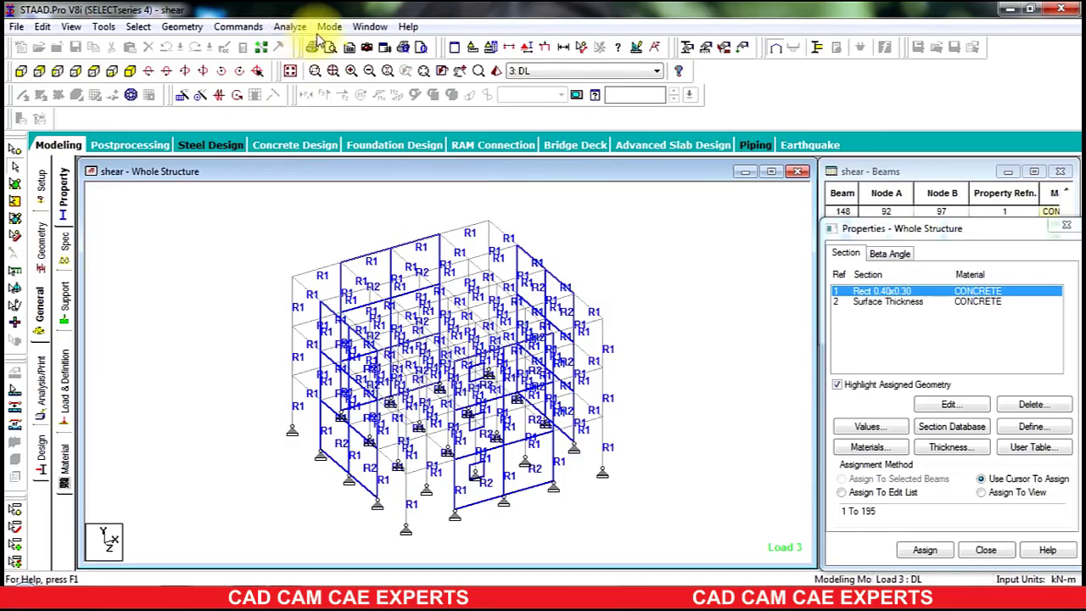
{"action": "left_click", "coordinate": [324, 28]}
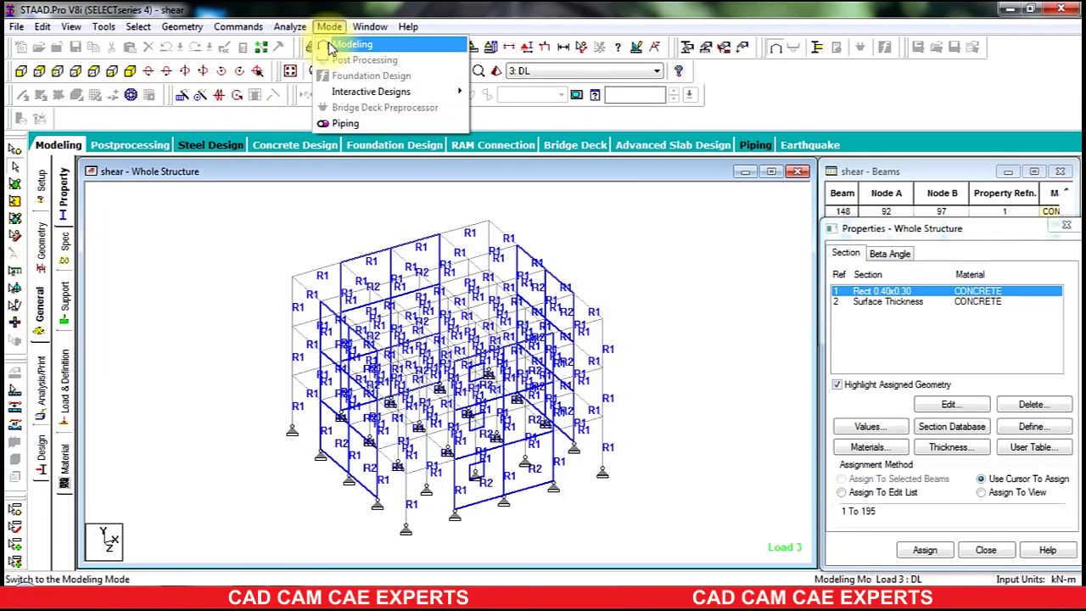
{"action": "mouse_move", "coordinate": [246, 26]}
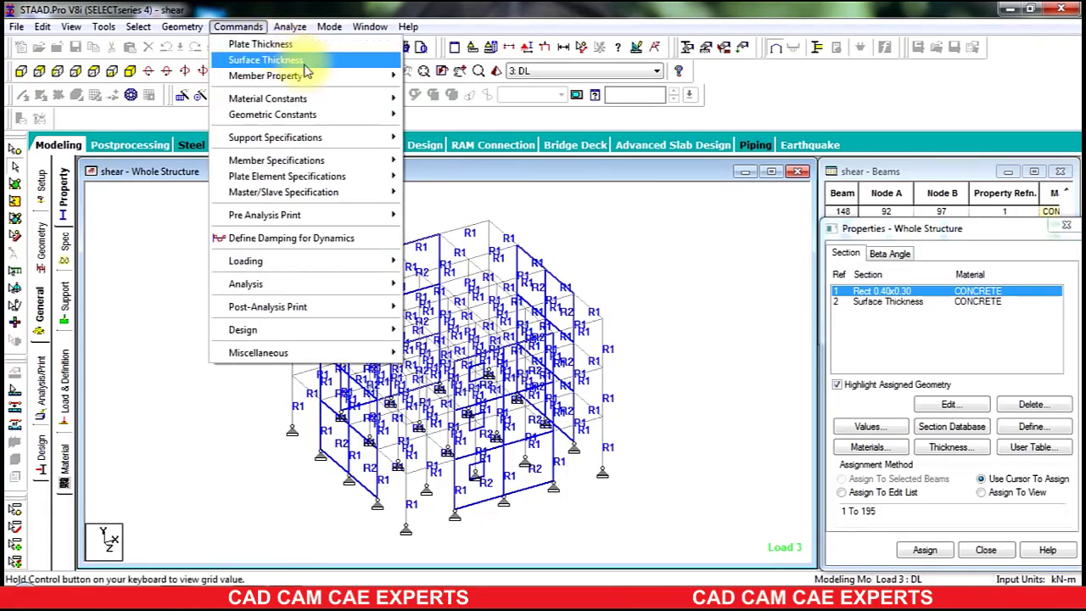
{"action": "mouse_move", "coordinate": [313, 77]}
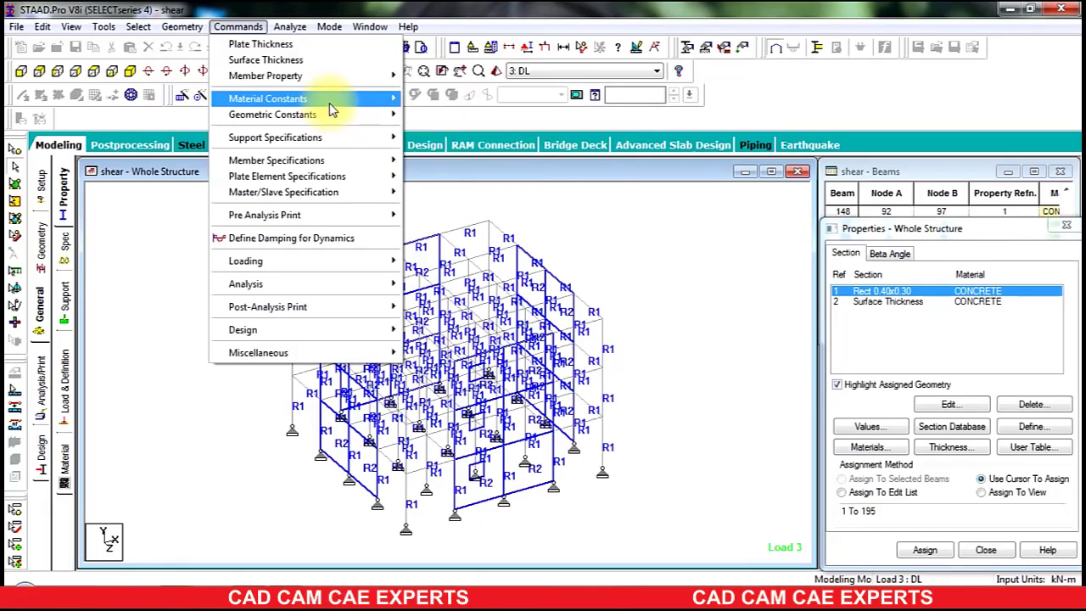
{"action": "mouse_move", "coordinate": [330, 104]}
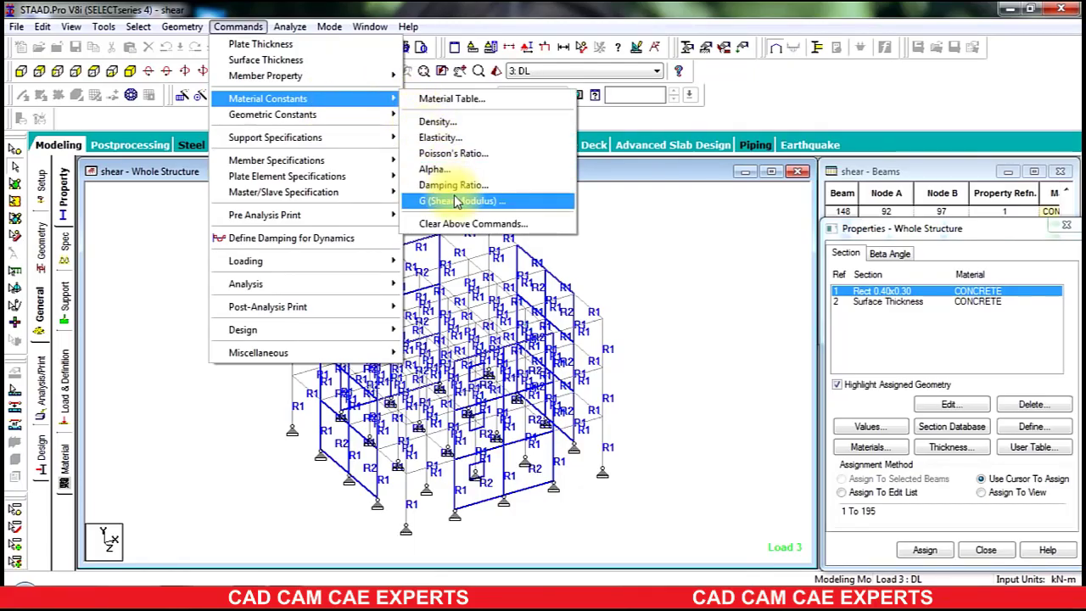
{"action": "mouse_move", "coordinate": [358, 125]}
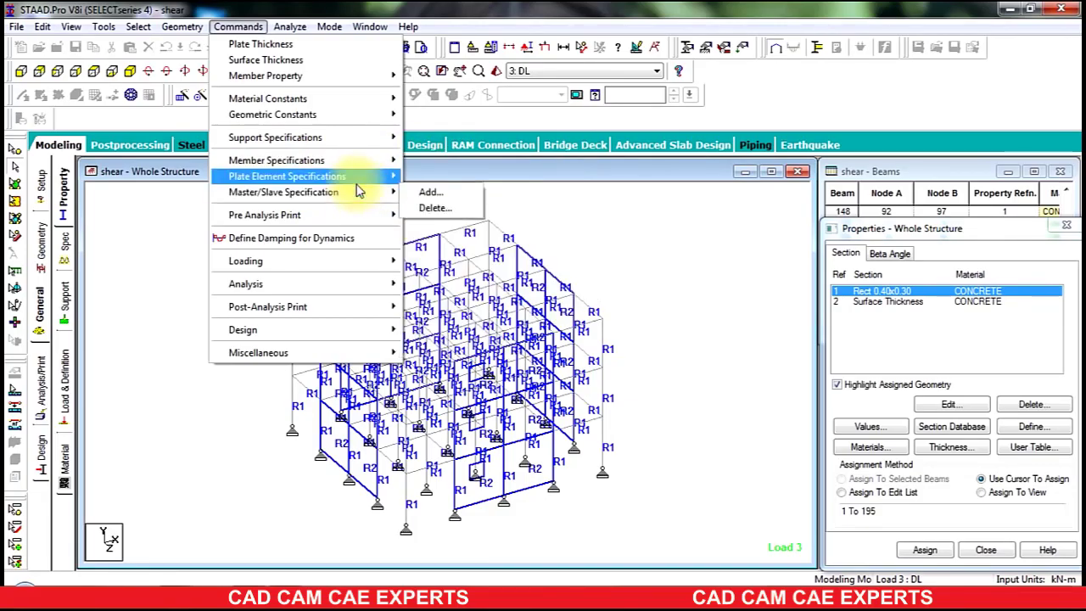
{"action": "mouse_move", "coordinate": [357, 178]}
{"action": "mouse_move", "coordinate": [374, 202]}
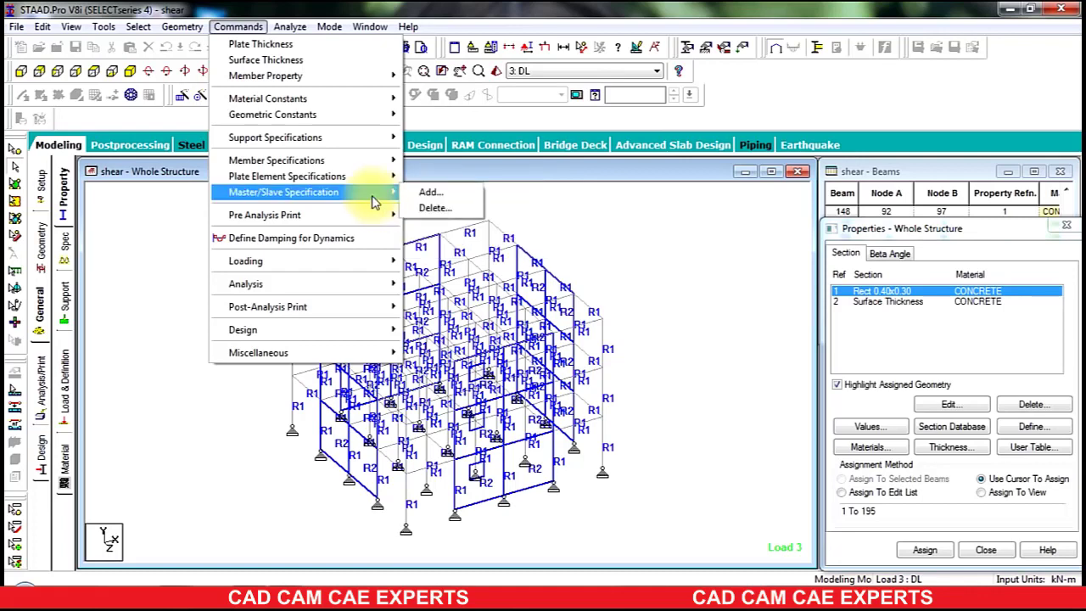
{"action": "mouse_move", "coordinate": [374, 226]}
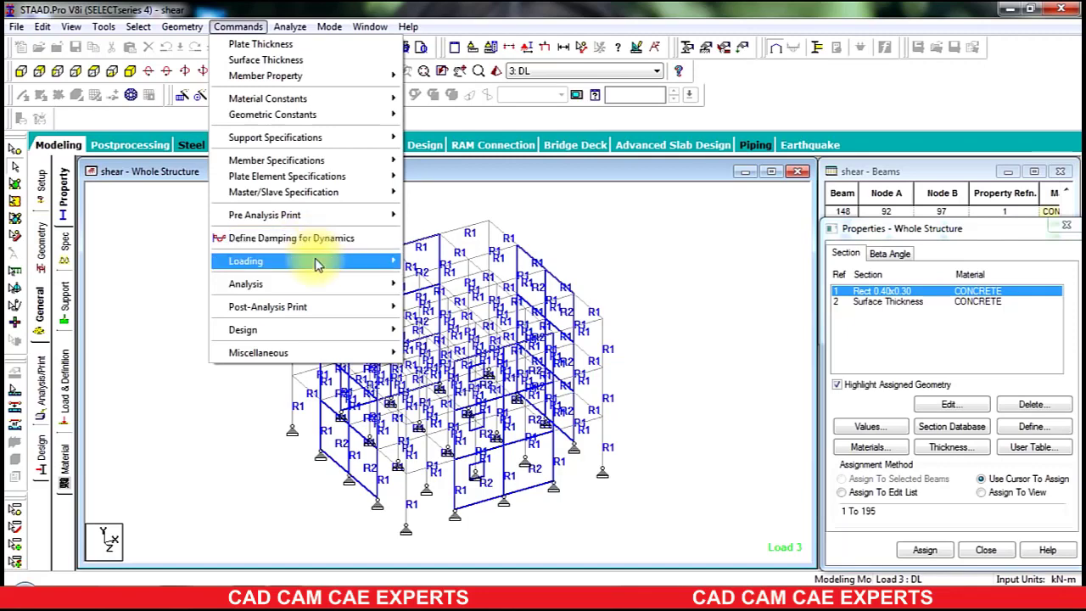
{"action": "mouse_move", "coordinate": [316, 266]}
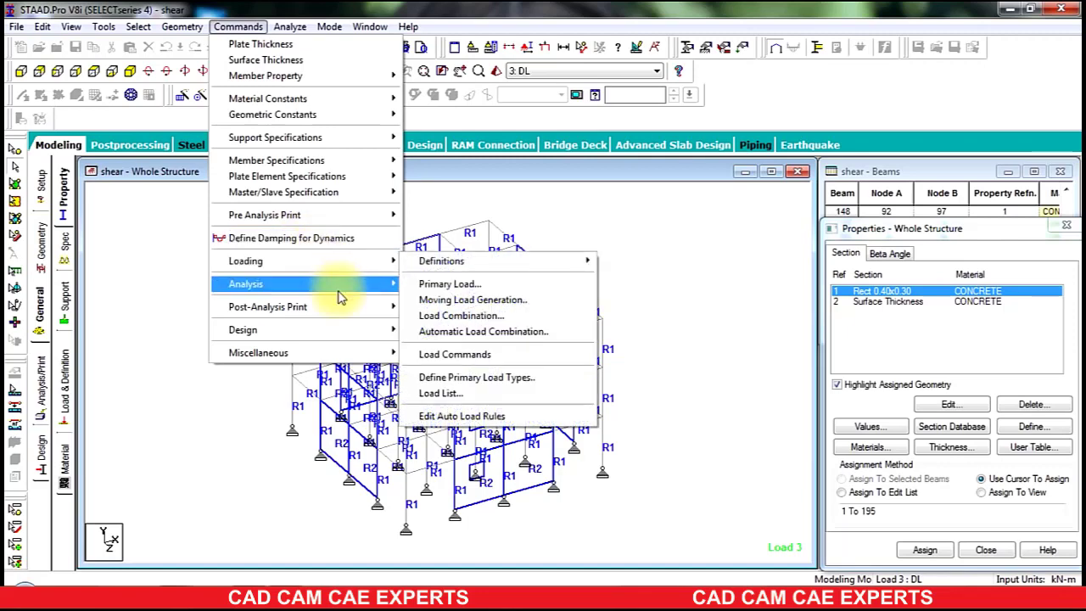
{"action": "mouse_move", "coordinate": [346, 311]}
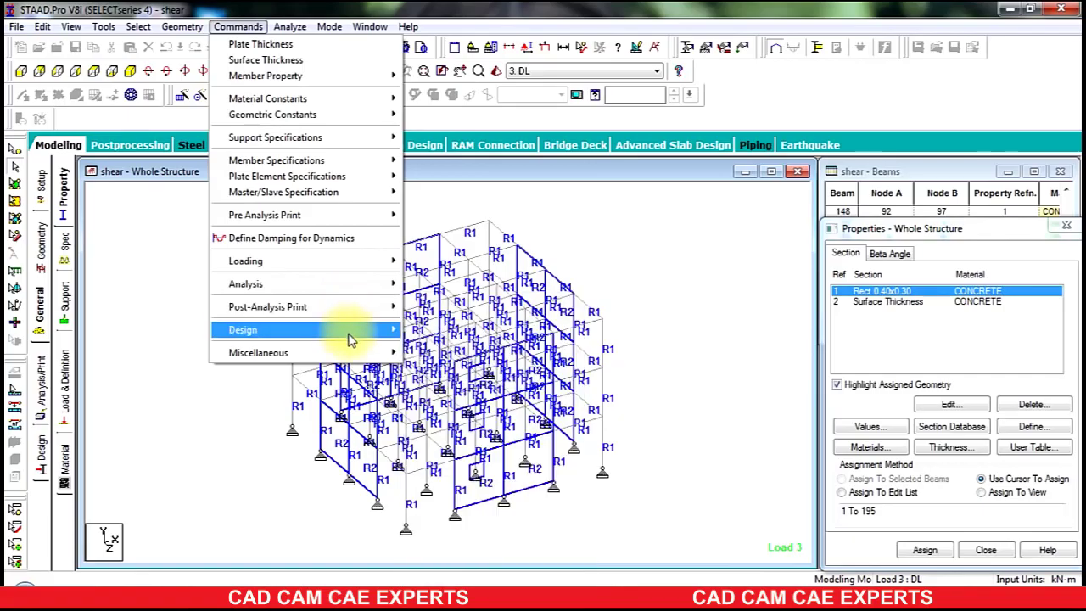
{"action": "mouse_move", "coordinate": [350, 339]}
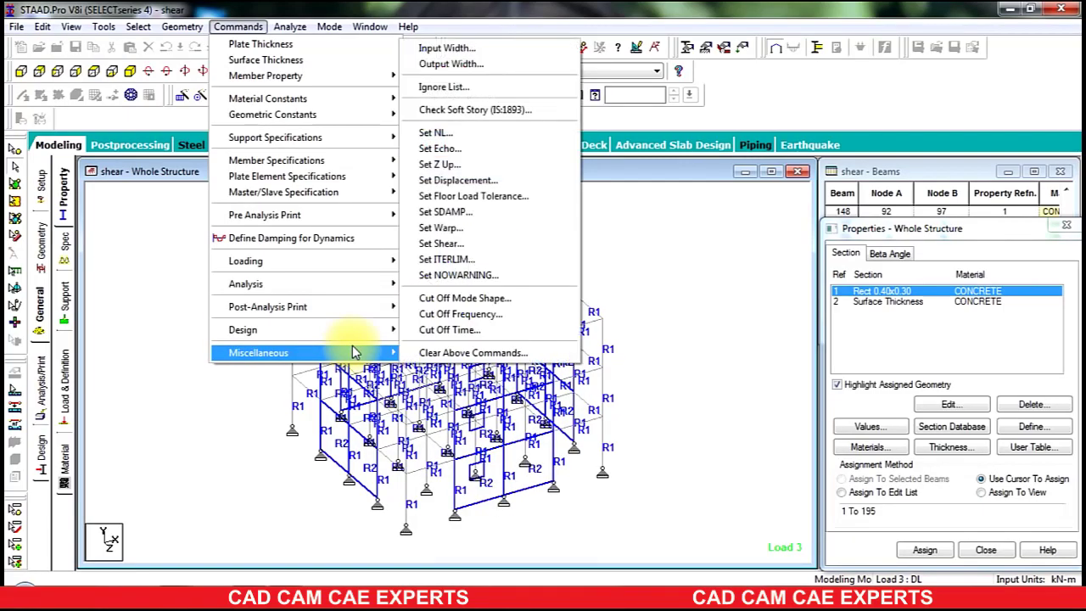
{"action": "left_click", "coordinate": [197, 414]}
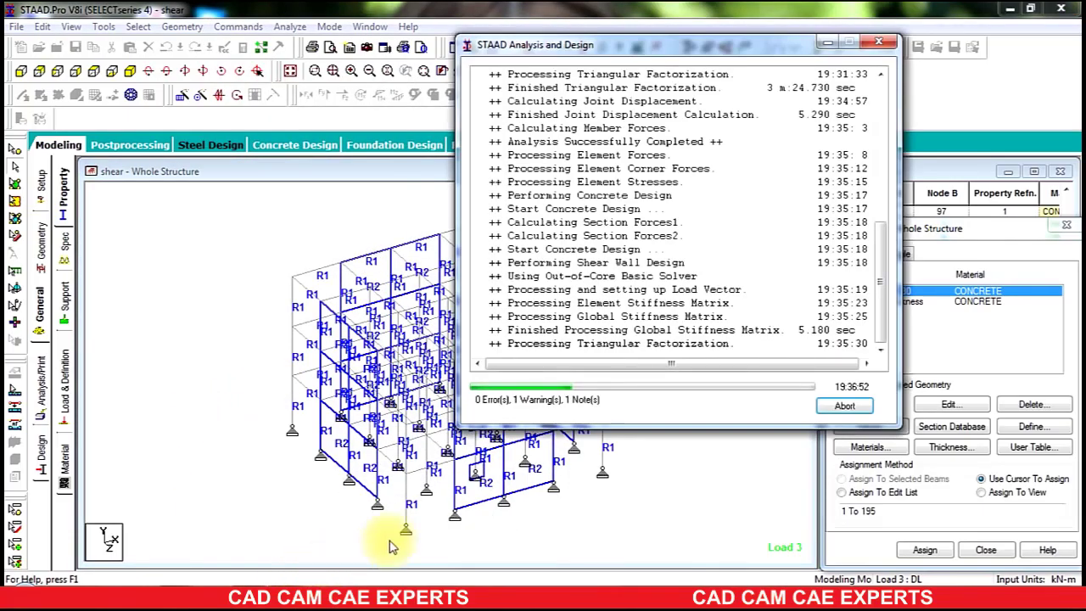
- Minimise the analysis progress window again to uncover the whole structure view
{"action": "left_click", "coordinate": [827, 42]}
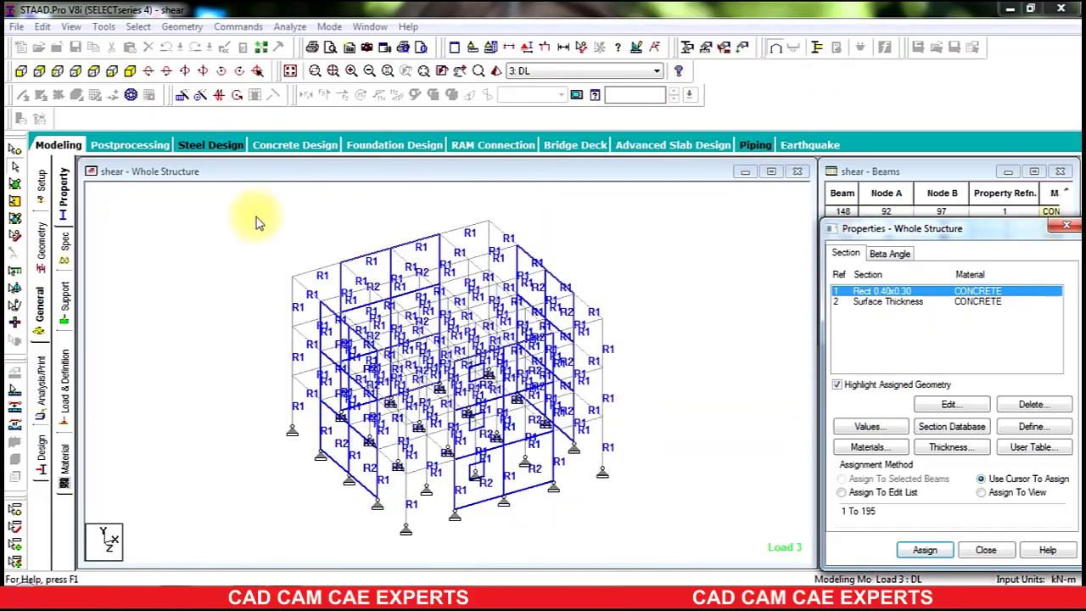
{"action": "left_click", "coordinate": [559, 72]}
{"action": "left_click", "coordinate": [558, 73]}
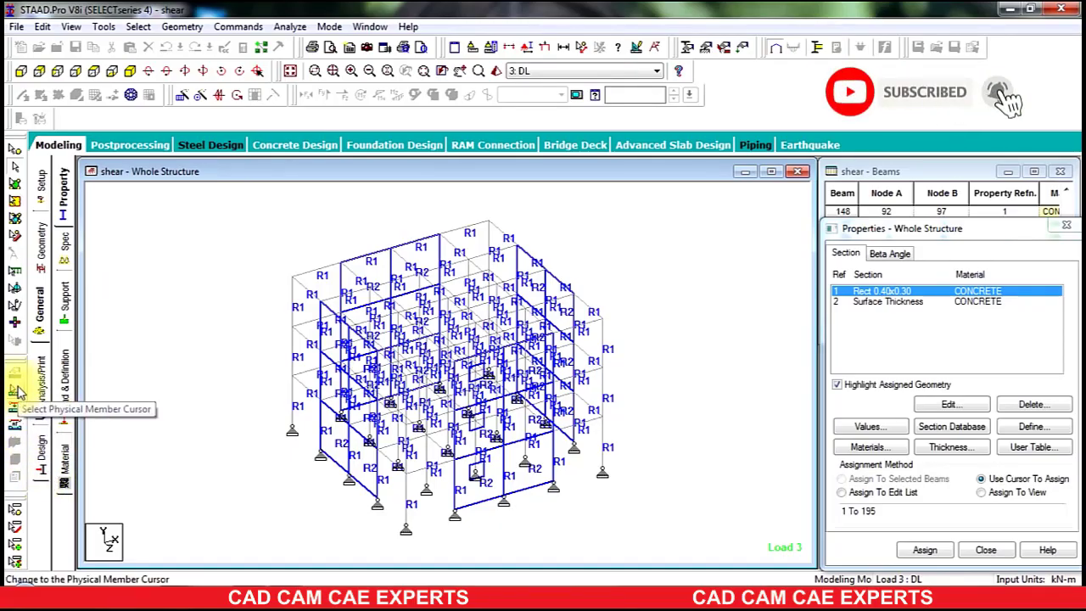
{"action": "left_click", "coordinate": [13, 273]}
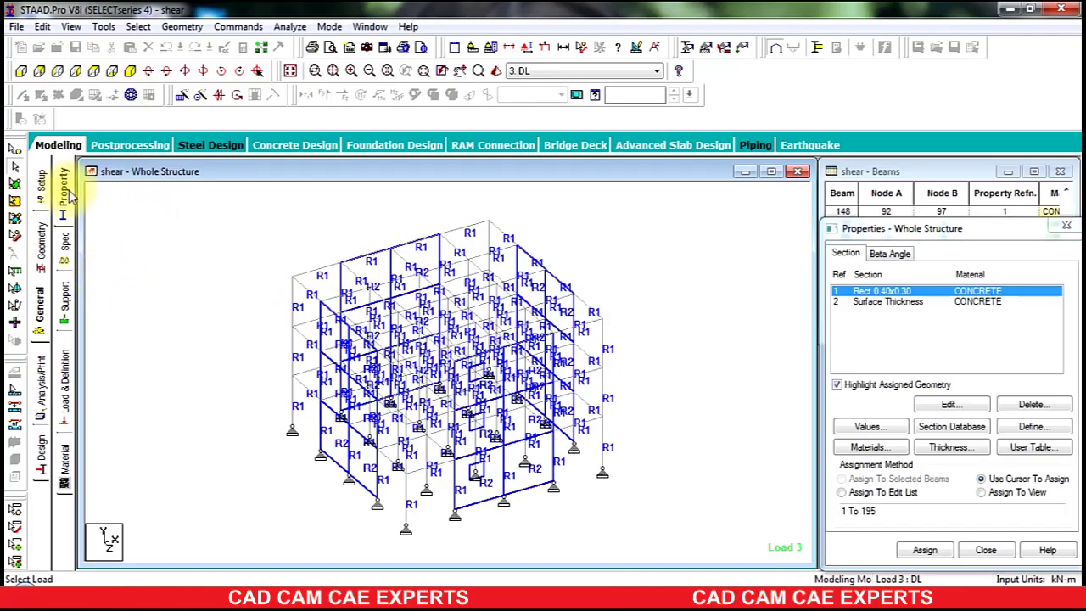
- Open the job information and set the job to SHEAR WALL, the client to ME and the job number to INFINITY
{"action": "left_click", "coordinate": [40, 183]}
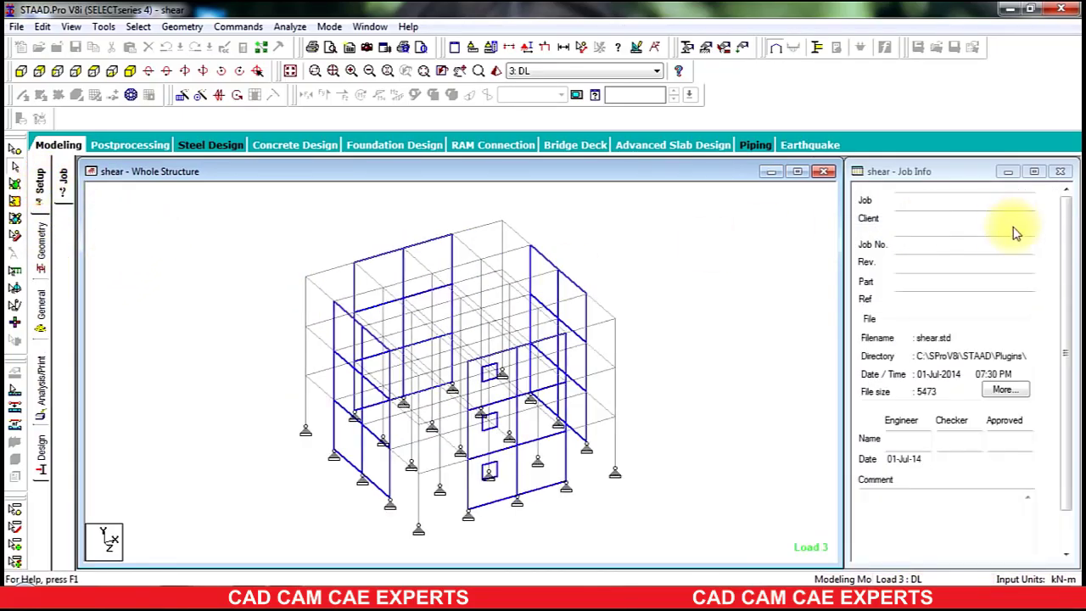
{"action": "left_click", "coordinate": [965, 201]}
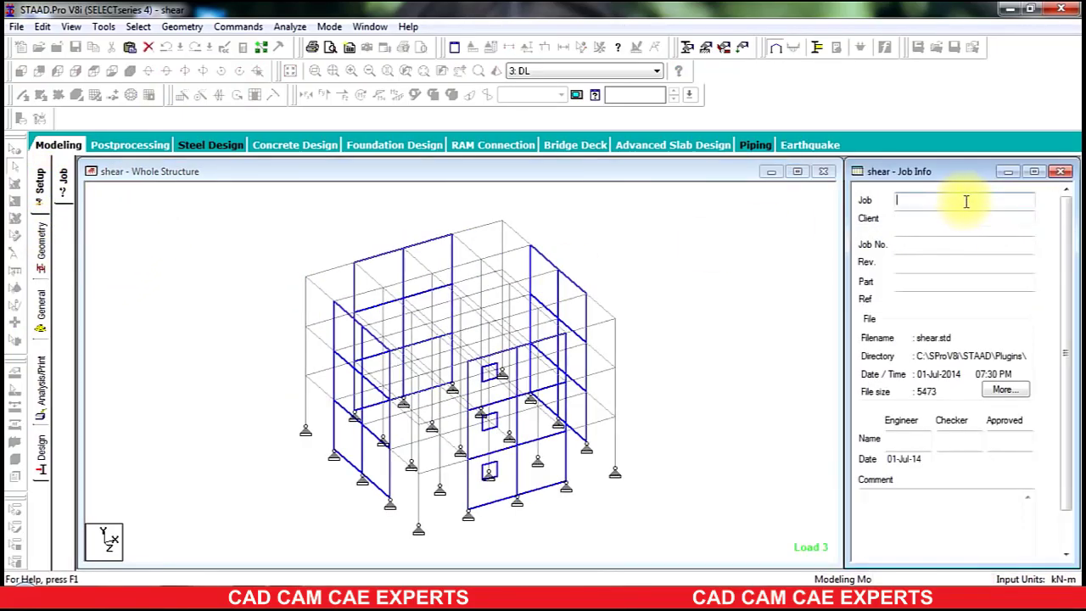
{"action": "type", "text": "SHEAR WALL"}
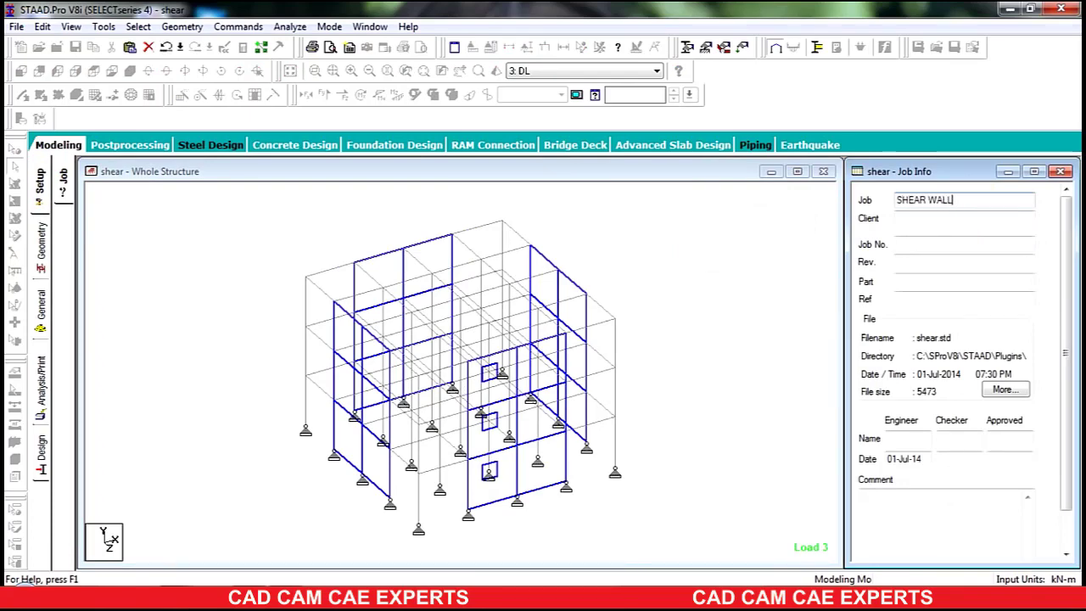
{"action": "left_click", "coordinate": [940, 220]}
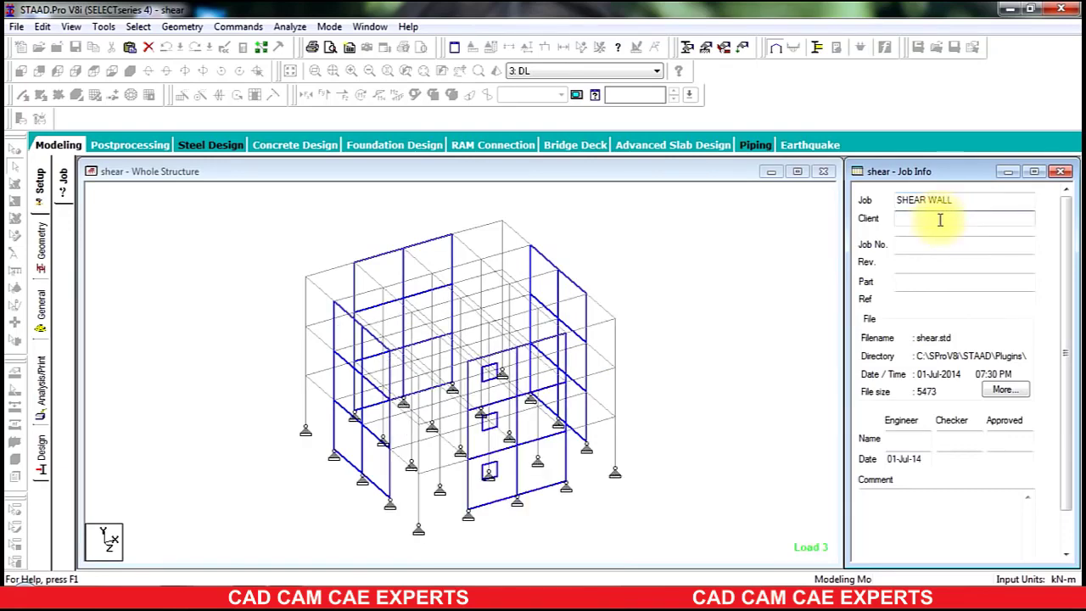
{"action": "type", "text": "ME"}
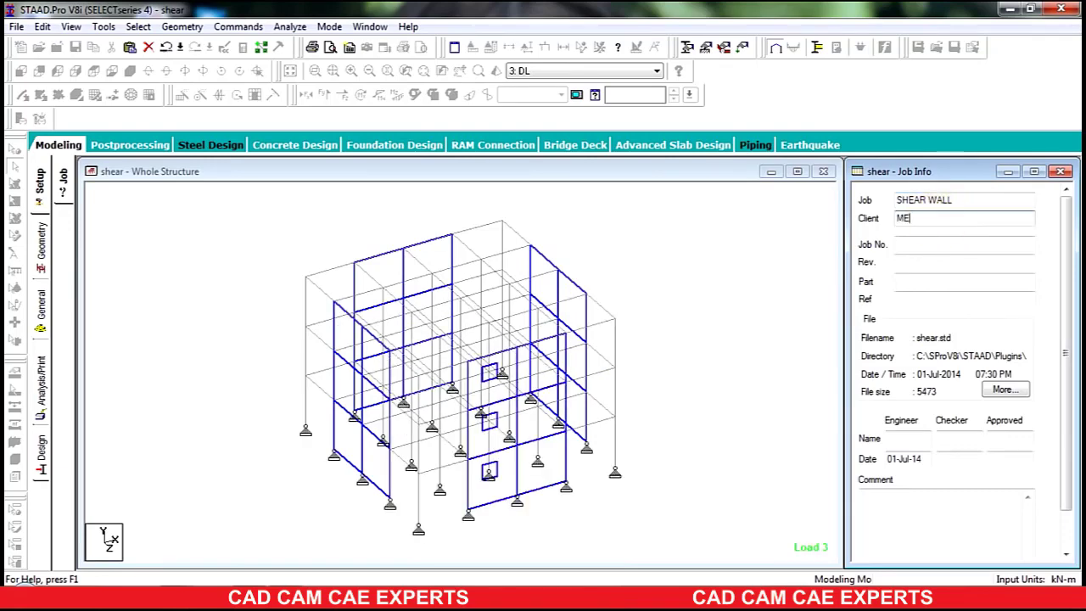
{"action": "left_click", "coordinate": [919, 245]}
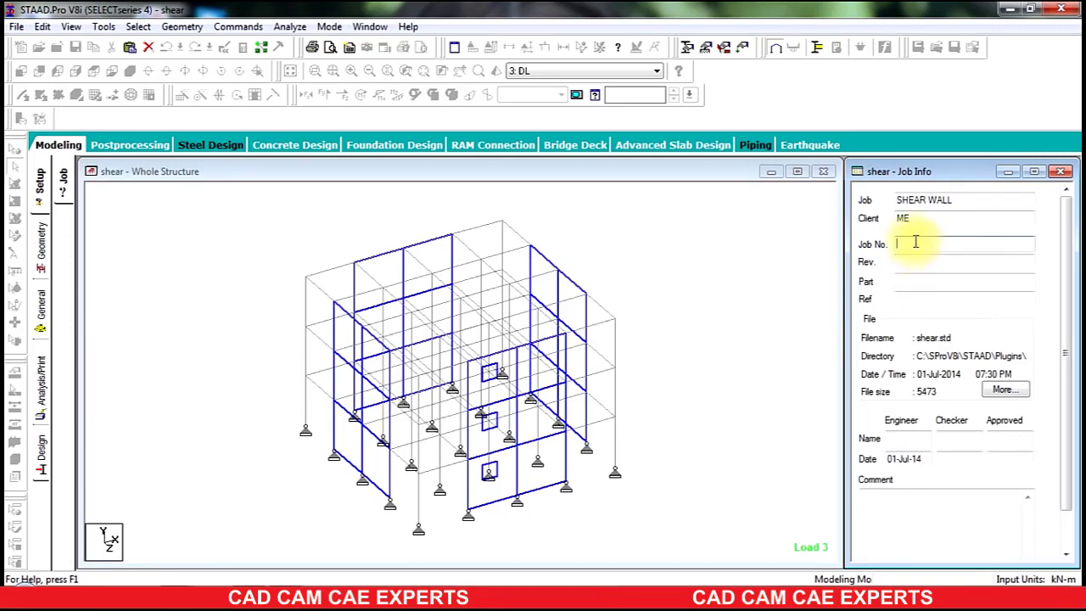
{"action": "type", "text": "INFINITY"}
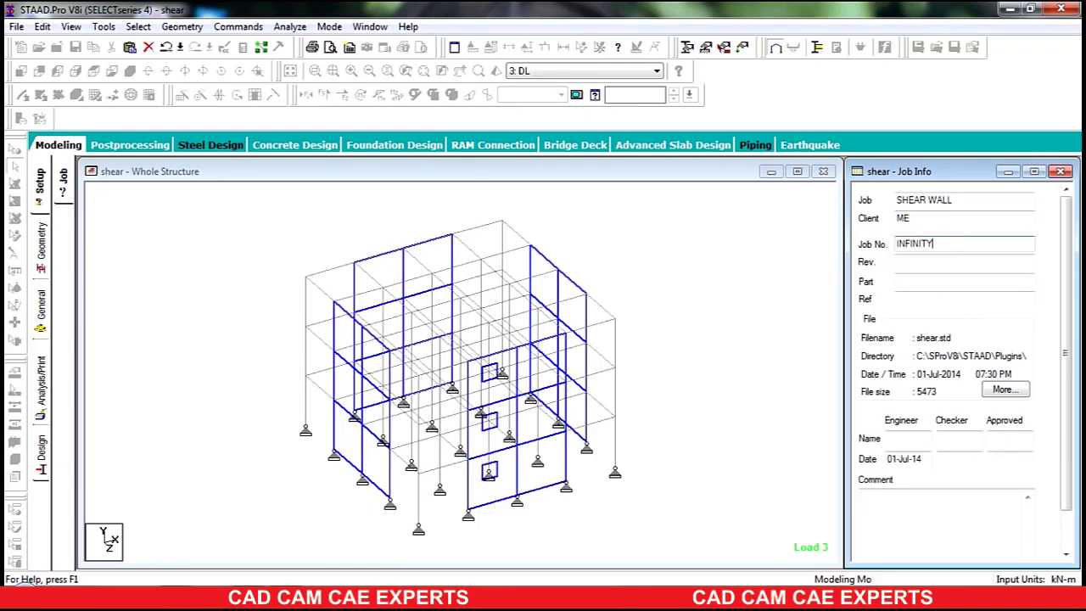
- Set the job's part to ENGINEER and its reference to NONE
{"action": "left_click", "coordinate": [911, 284]}
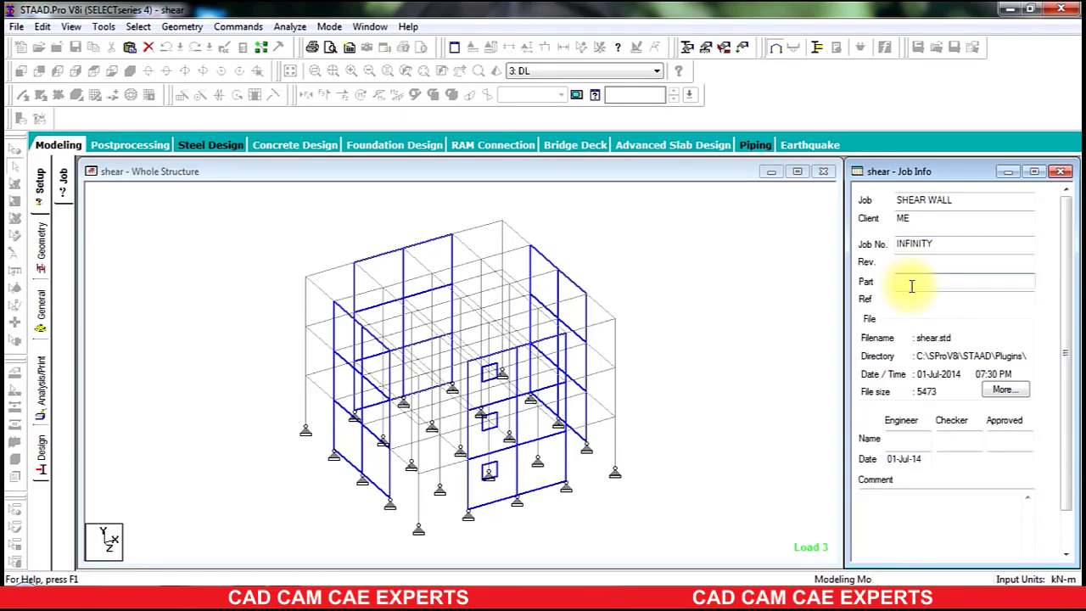
{"action": "type", "text": "ENGI"}
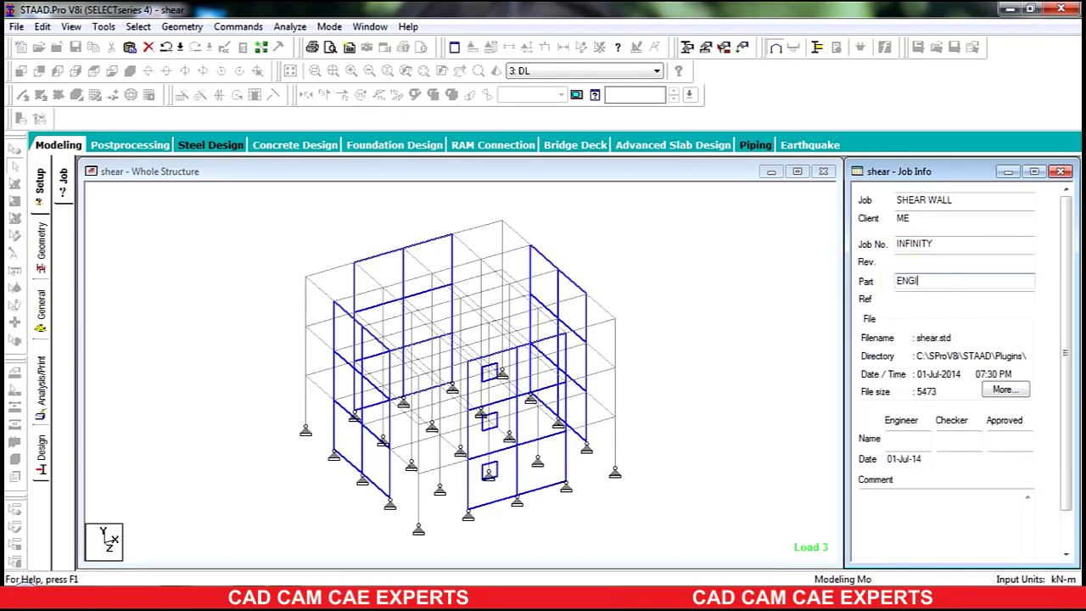
{"action": "type", "text": "NEER"}
{"action": "left_click", "coordinate": [916, 299]}
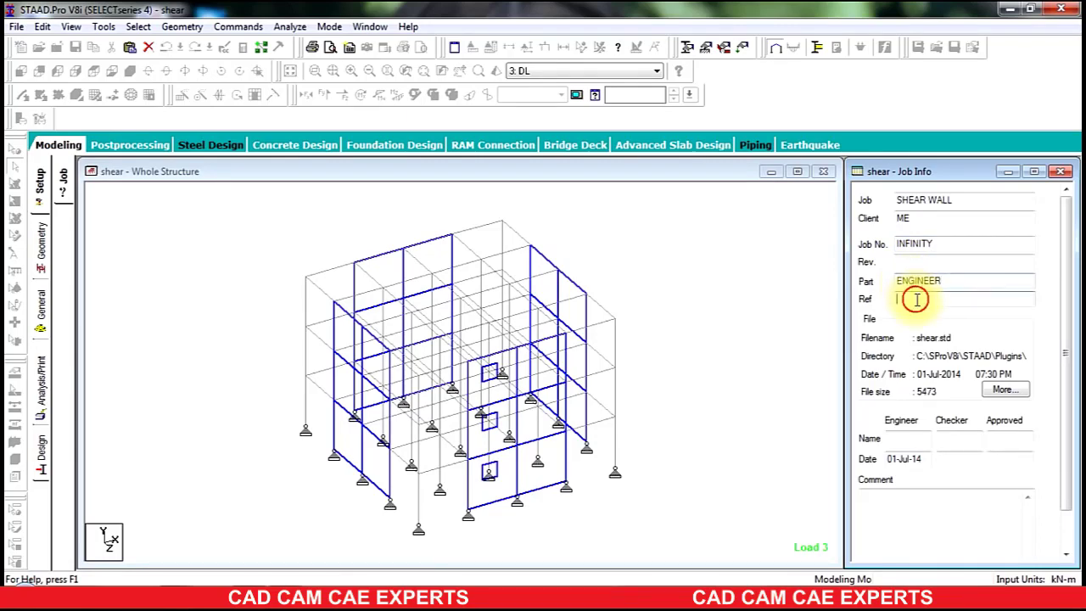
{"action": "type", "text": "NONE"}
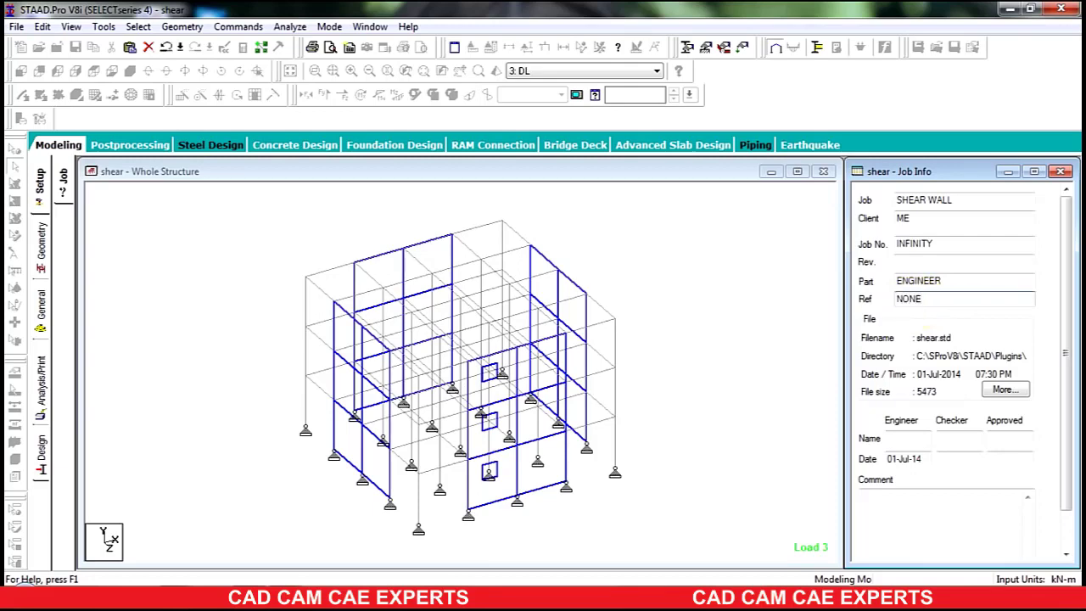
- Enter ME as the engineer, checker and approver name in the job information
{"action": "left_click", "coordinate": [895, 438]}
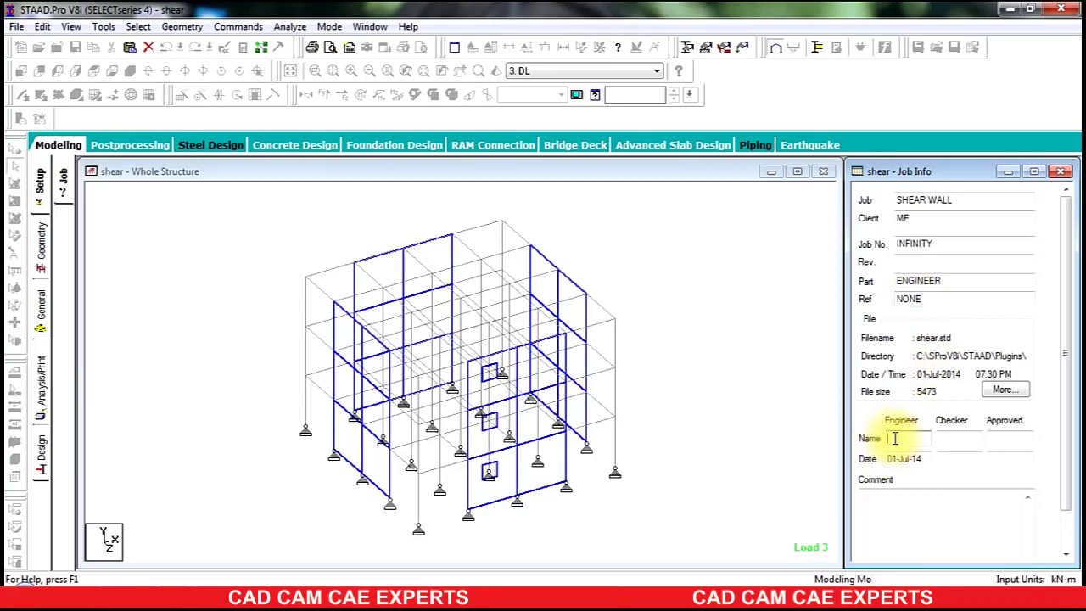
{"action": "type", "text": "ME"}
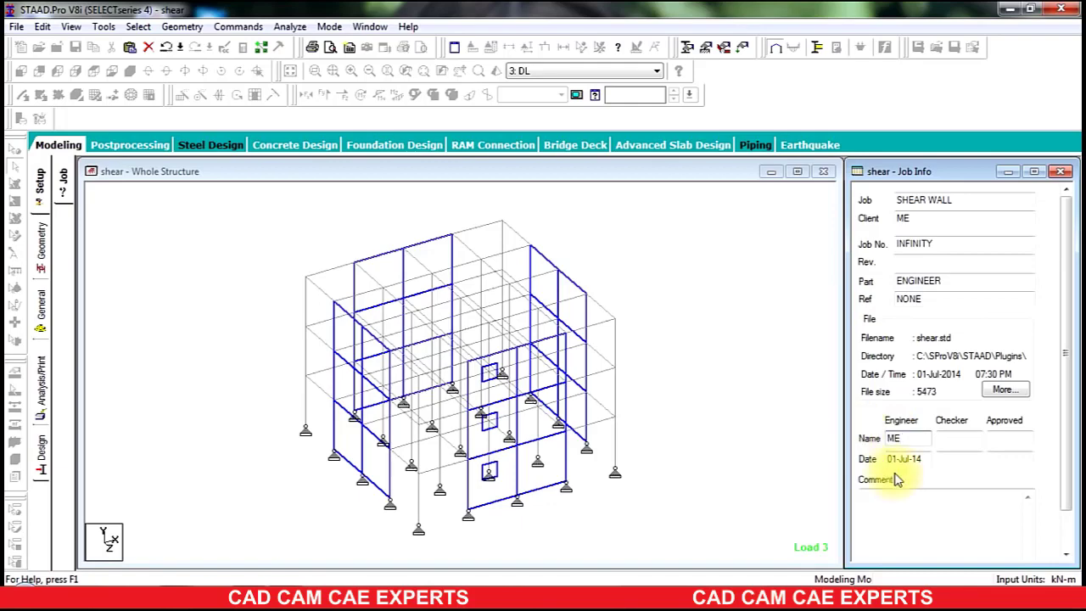
{"action": "left_click", "coordinate": [959, 441]}
{"action": "type", "text": "ME"}
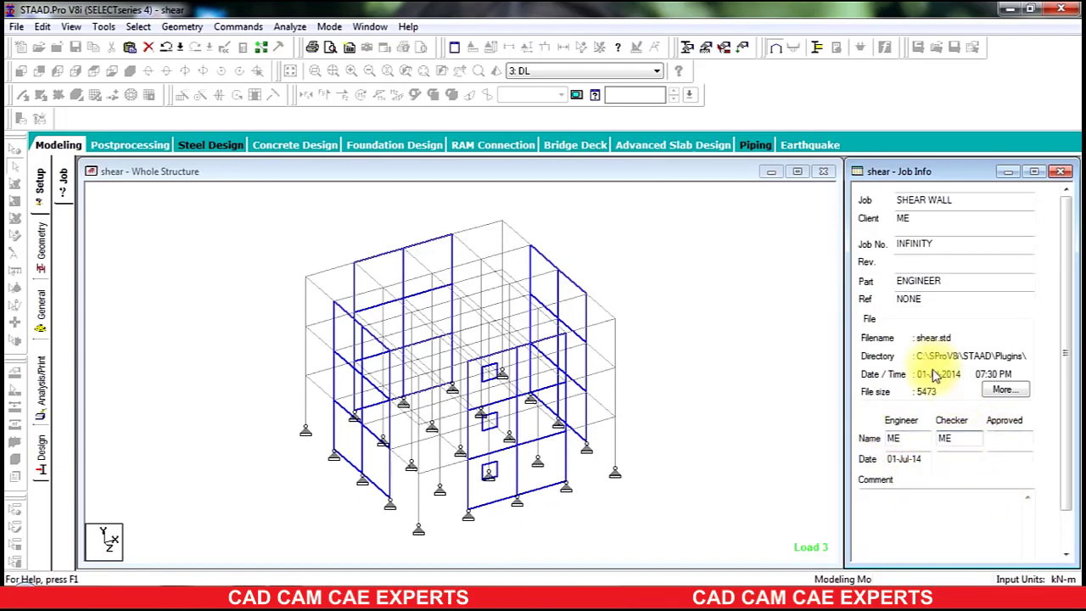
{"action": "left_click", "coordinate": [1015, 434]}
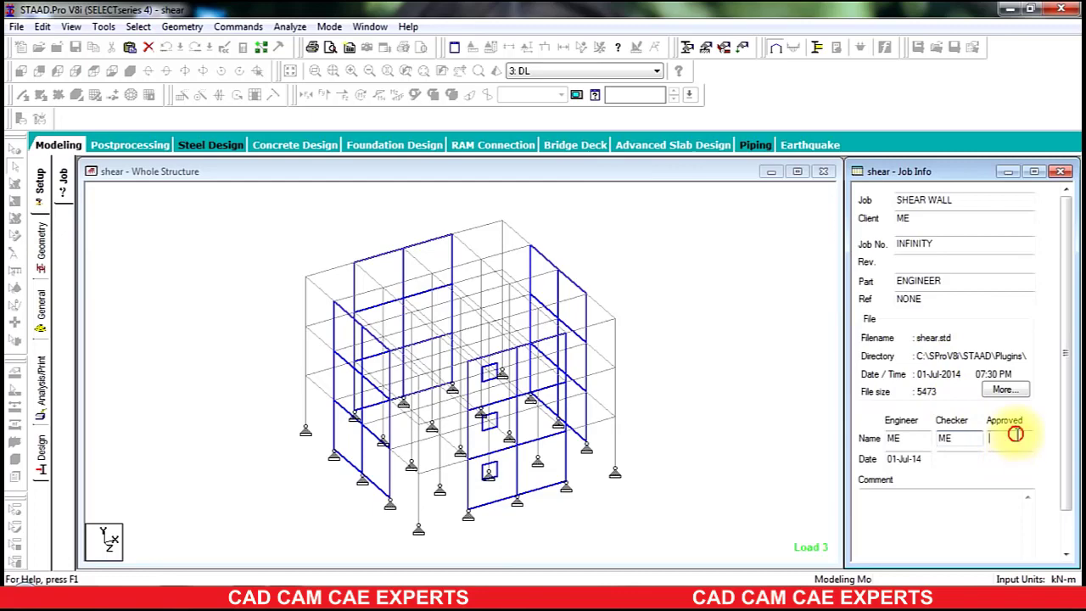
{"action": "type", "text": "ME"}
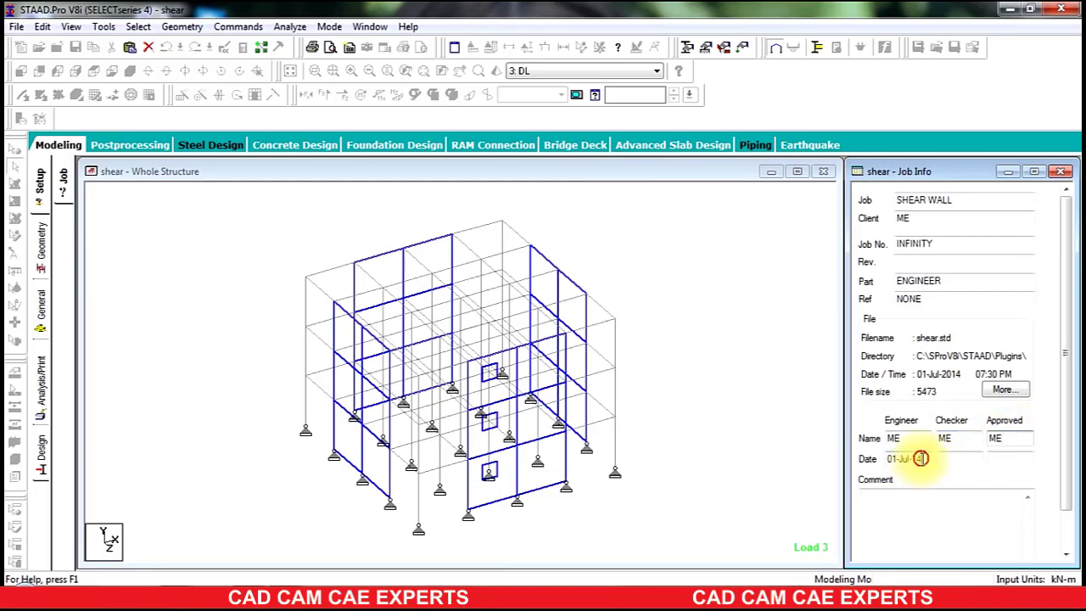
- Copy the engineer's date 01-Jul-14 into the checker and approved date fields of the job information
{"action": "left_click_drag", "start_coordinate": [921, 459], "coordinate": [858, 460]}
{"action": "key", "text": "ctrl+c"}
{"action": "left_click", "coordinate": [962, 455]}
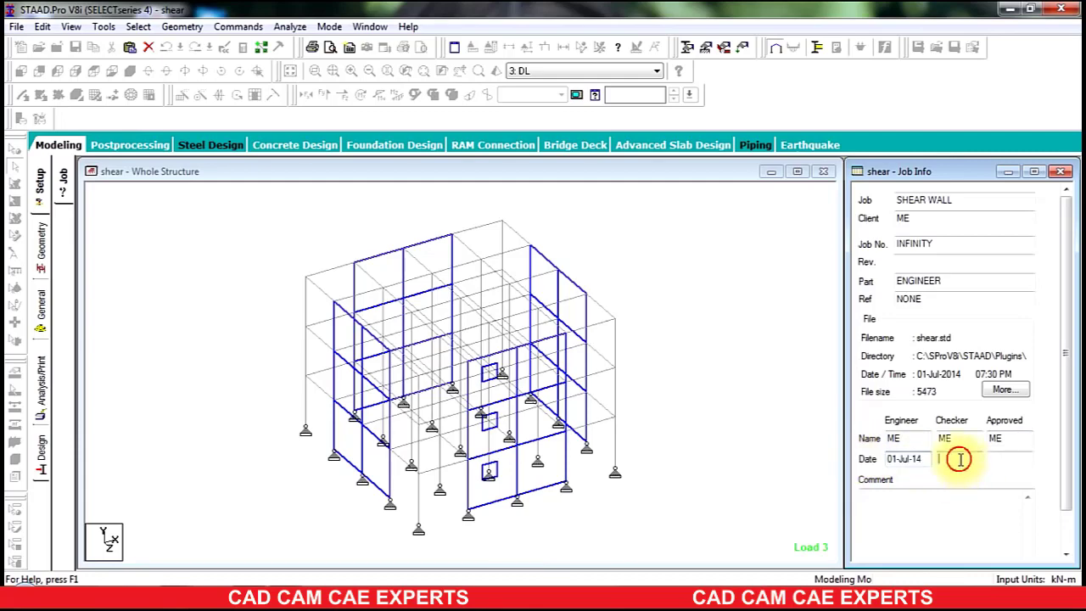
{"action": "key", "text": "ctrl+v"}
{"action": "left_click", "coordinate": [1000, 455]}
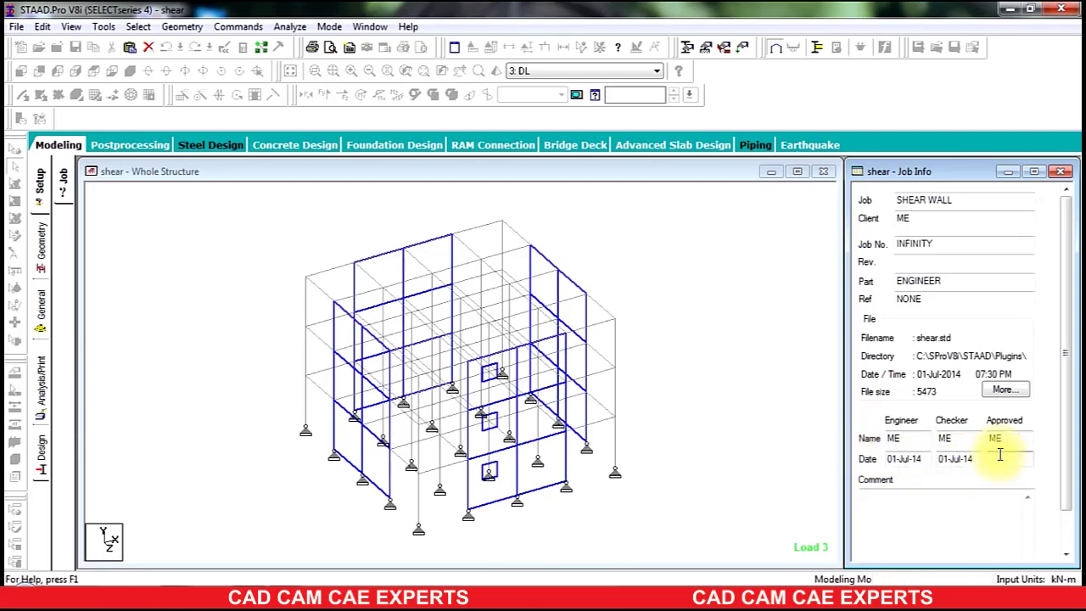
{"action": "key", "text": "ctrl+v"}
{"action": "left_click", "coordinate": [955, 510]}
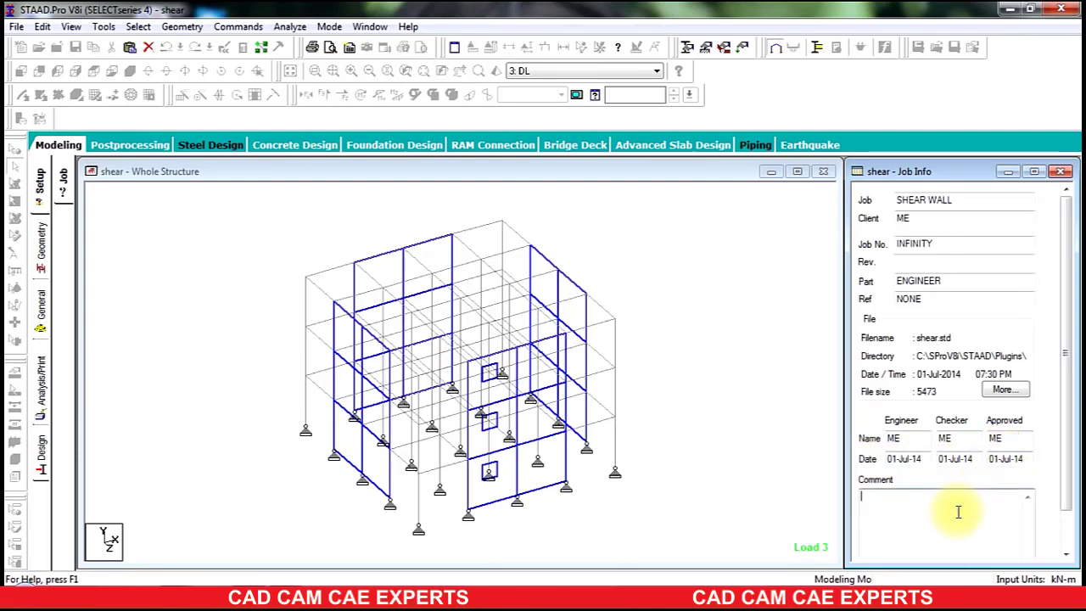
{"action": "type", "text": "("}
{"action": "type", "text": "N THIS W"}
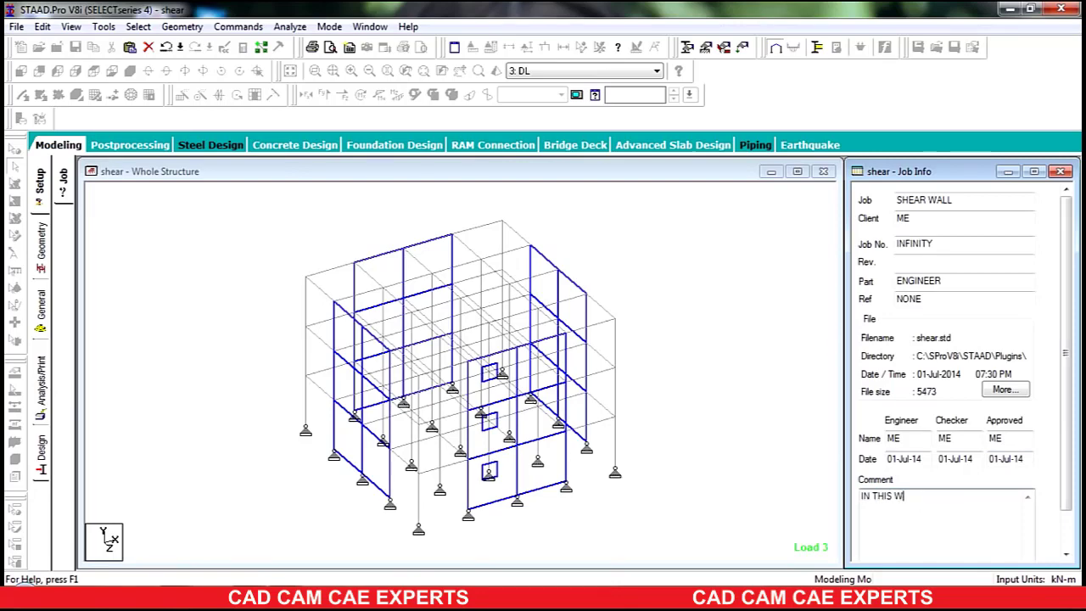
{"action": "type", "text": "AY SHEAR WALL BUIL"}
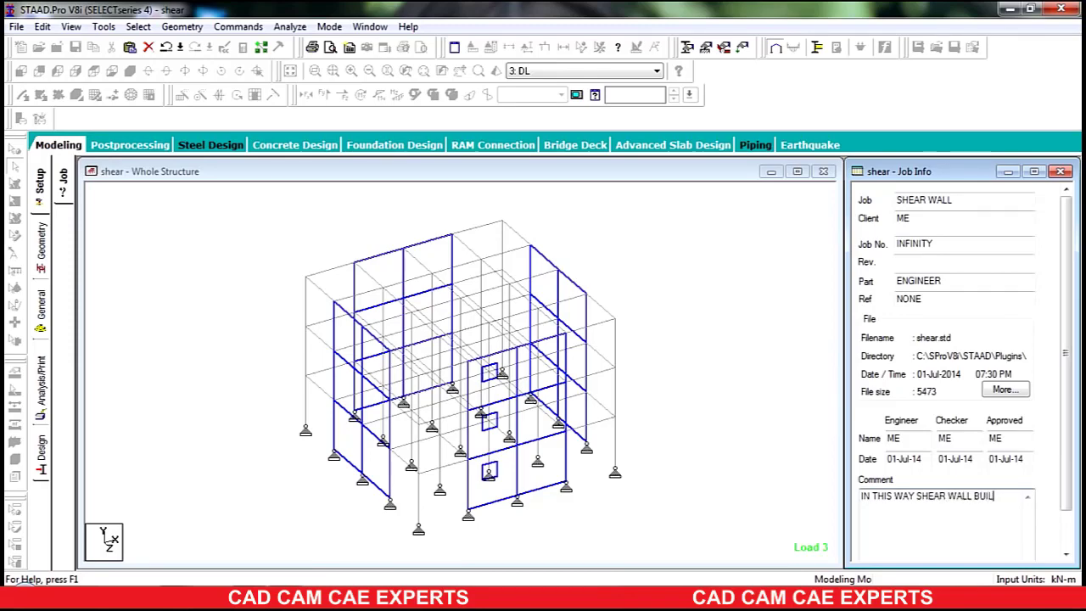
{"action": "type", "text": "DING IS DESIGNE"}
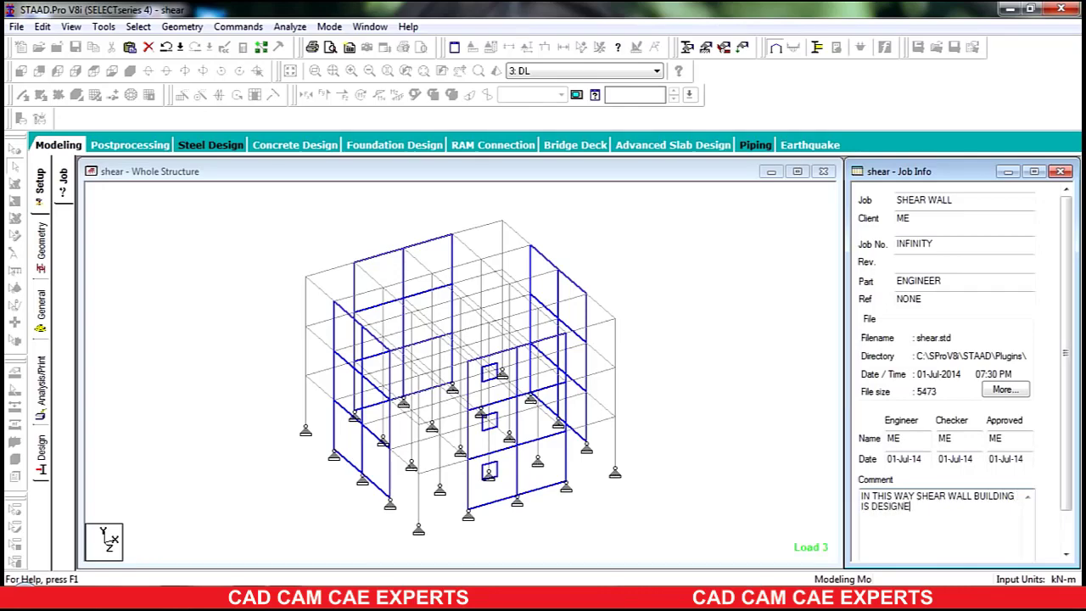
{"action": "type", "text": "D AND ANALYSIS IS CA"}
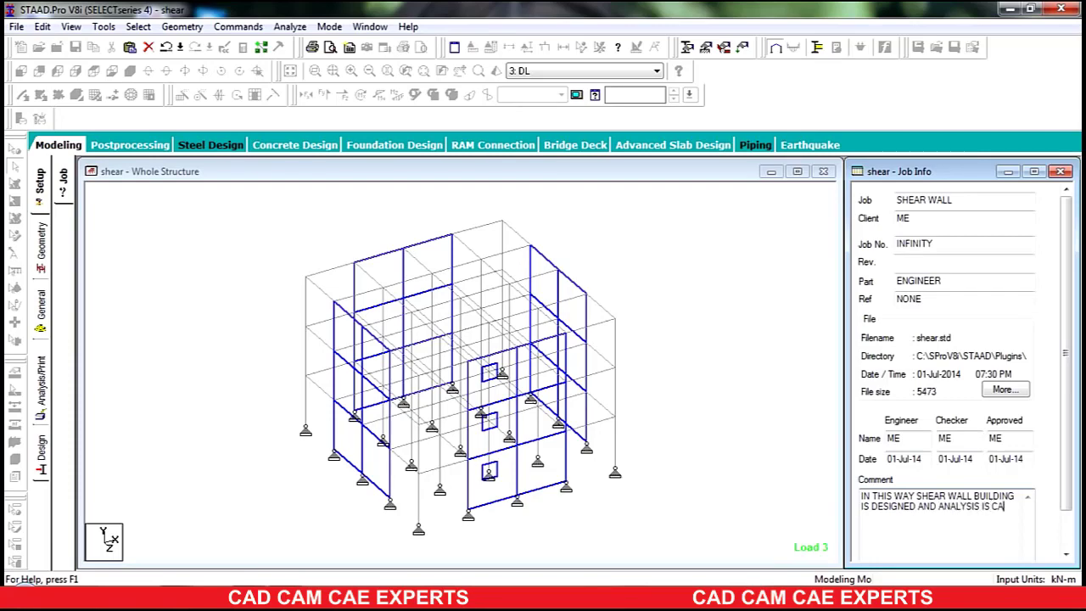
{"action": "type", "text": "RRIES "}
{"action": "type", "text": "OUT BY VIE"}
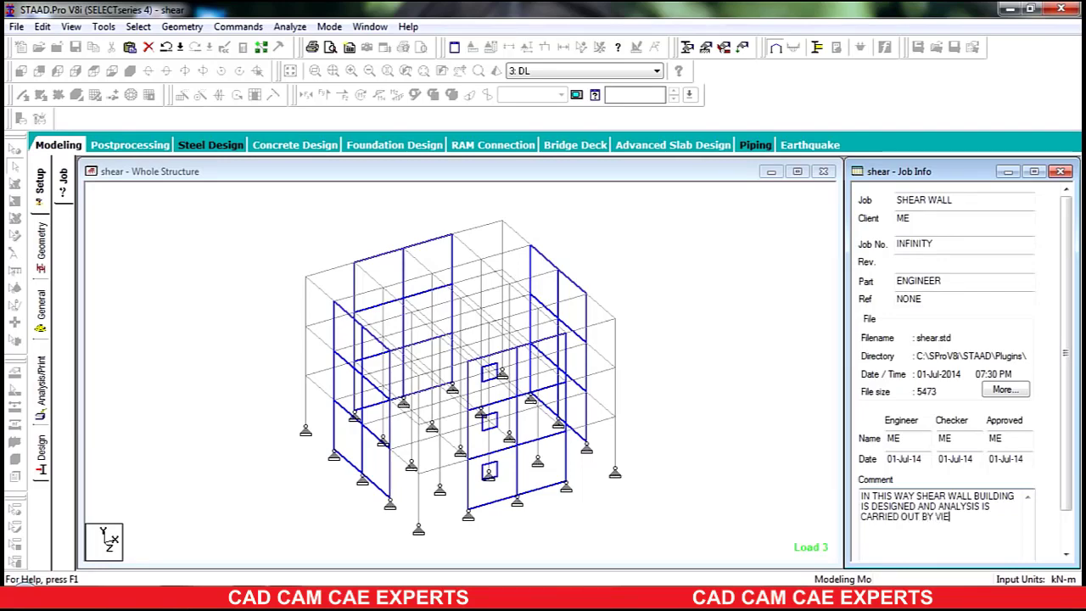
{"action": "type", "text": "WING THE R"}
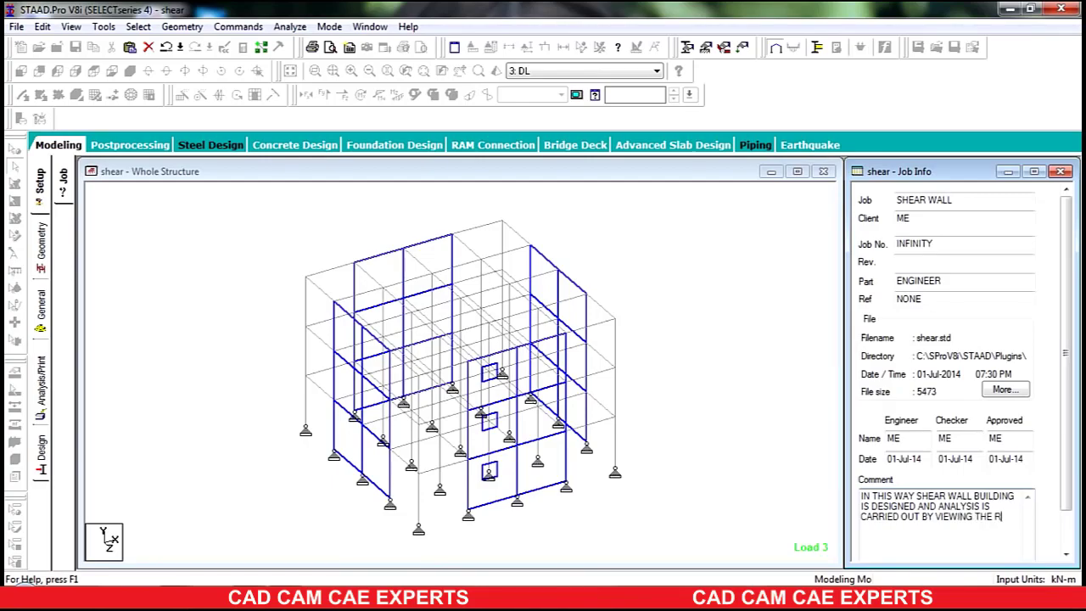
{"action": "type", "text": "ESULT"}
{"action": "type", "text": "S IN "}
{"action": "type", "text": "POST"}
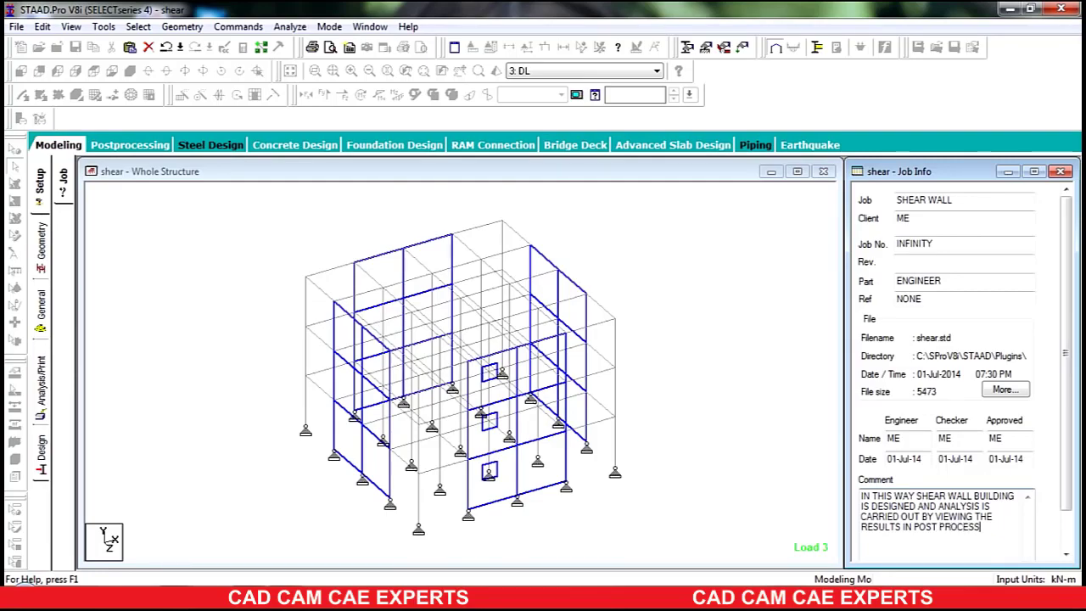
{"action": "type", "text": " PROCESSING AND OUTP"}
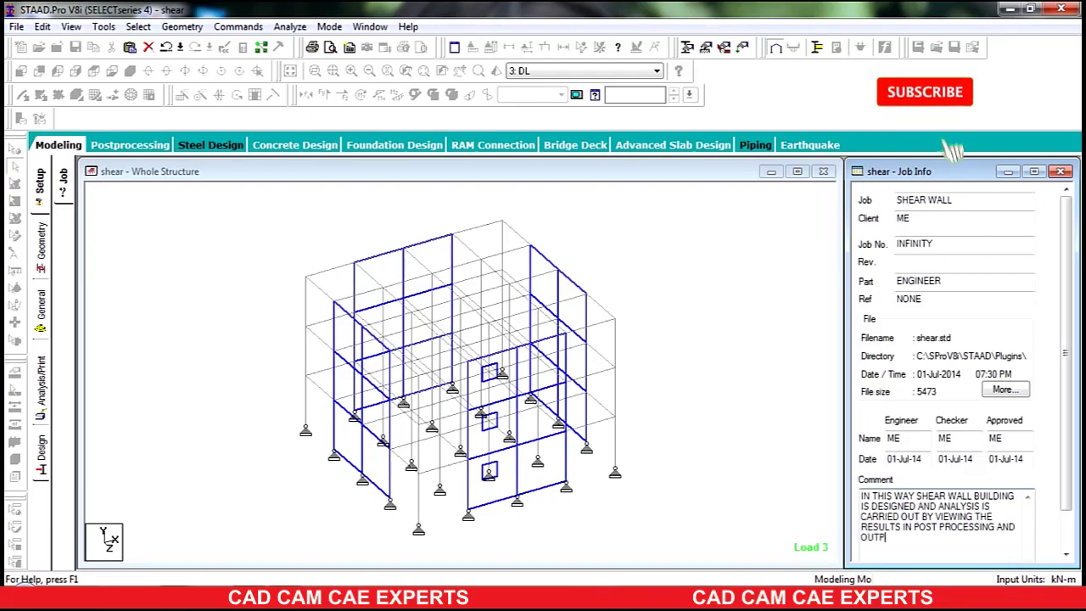
{"action": "type", "text": "UT..............."}
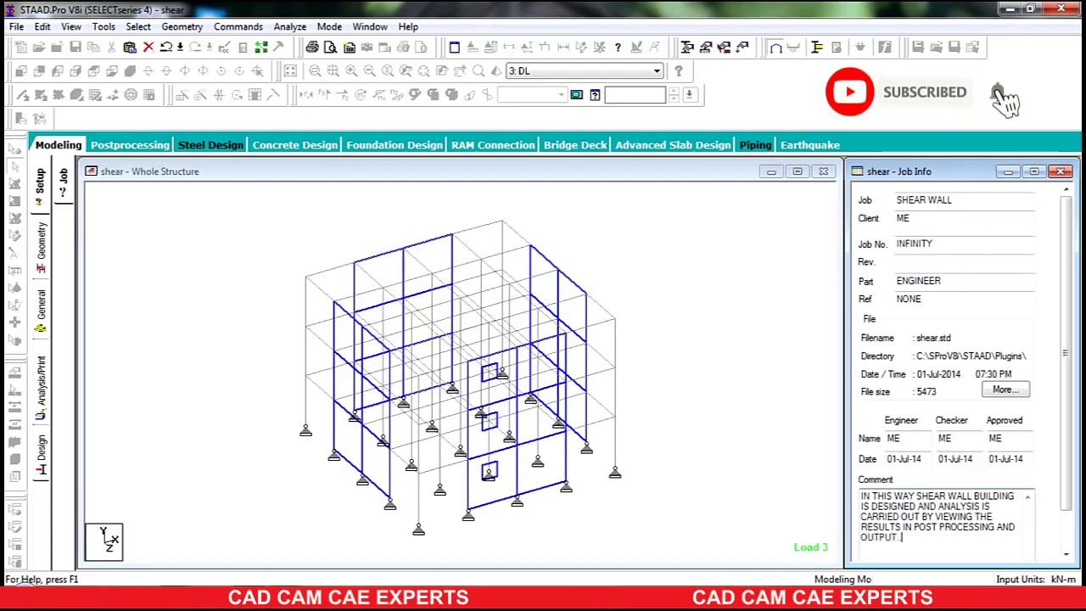
{"action": "key", "text": "BackSpace"}
{"action": "key", "text": "BackSpace"}
{"action": "key", "text": "BackSpace"}
{"action": "key", "text": "BackSpace"}
{"action": "key", "text": "BackSpace"}
{"action": "key", "text": "BackSpace"}
{"action": "key", "text": "BackSpace"}
{"action": "key", "text": "BackSpace"}
{"action": "key", "text": "BackSpace"}
{"action": "key", "text": "BackSpace"}
{"action": "key", "text": "BackSpace"}
{"action": "key", "text": "BackSpace"}
{"action": "key", "text": "BackSpace"}
{"action": "key", "text": "BackSpace"}
{"action": "key", "text": "BackSpace"}
{"action": "key", "text": "BackSpace"}
{"action": "key", "text": "BackSpace"}
{"action": "key", "text": "BackSpace"}
{"action": "key", "text": "BackSpace"}
{"action": "key", "text": "BackSpace"}
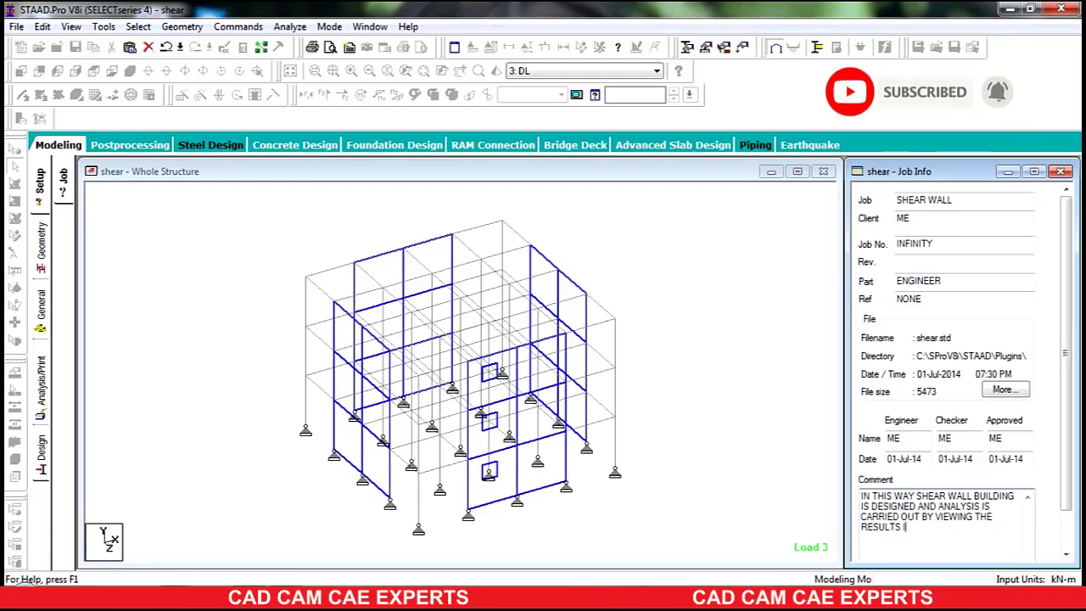
{"action": "key", "text": "BackSpace"}
{"action": "key", "text": "BackSpace"}
{"action": "key", "text": "BackSpace"}
{"action": "key", "text": "BackSpace"}
{"action": "key", "text": "BackSpace"}
{"action": "key", "text": "BackSpace"}
{"action": "key", "text": "BackSpace"}
{"action": "key", "text": "BackSpace"}
{"action": "key", "text": "BackSpace"}
{"action": "key", "text": "BackSpace"}
{"action": "key", "text": "BackSpace"}
{"action": "key", "text": "BackSpace"}
{"action": "key", "text": "BackSpace"}
{"action": "key", "text": "BackSpace"}
{"action": "key", "text": "BackSpace"}
{"action": "key", "text": "BackSpace"}
{"action": "key", "text": "BackSpace"}
{"action": "key", "text": "BackSpace"}
{"action": "key", "text": "BackSpace"}
{"action": "key", "text": "BackSpace"}
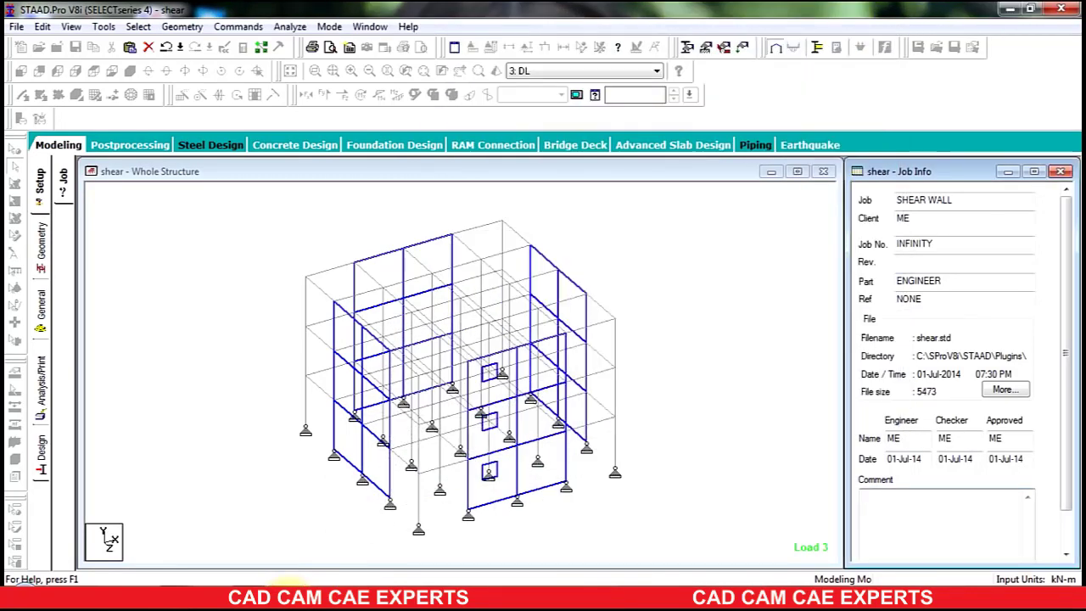
{"action": "type", "text": "HEHEHEHEHE"}
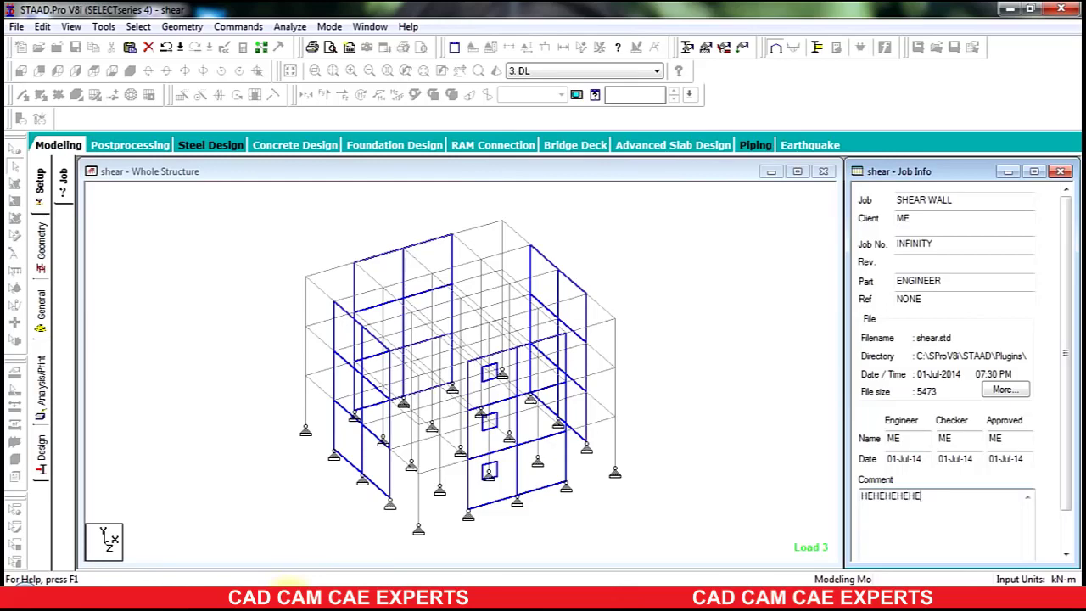
{"action": "key", "text": "BackSpace"}
{"action": "key", "text": "BackSpace"}
{"action": "key", "text": "BackSpace"}
{"action": "key", "text": "BackSpace"}
{"action": "key", "text": "BackSpace"}
{"action": "key", "text": "BackSpace"}
{"action": "key", "text": "BackSpace"}
{"action": "key", "text": "BackSpace"}
{"action": "key", "text": "BackSpace"}
{"action": "key", "text": "BackSpace"}
{"action": "key", "text": "BackSpace"}
{"action": "key", "text": "BackSpace"}
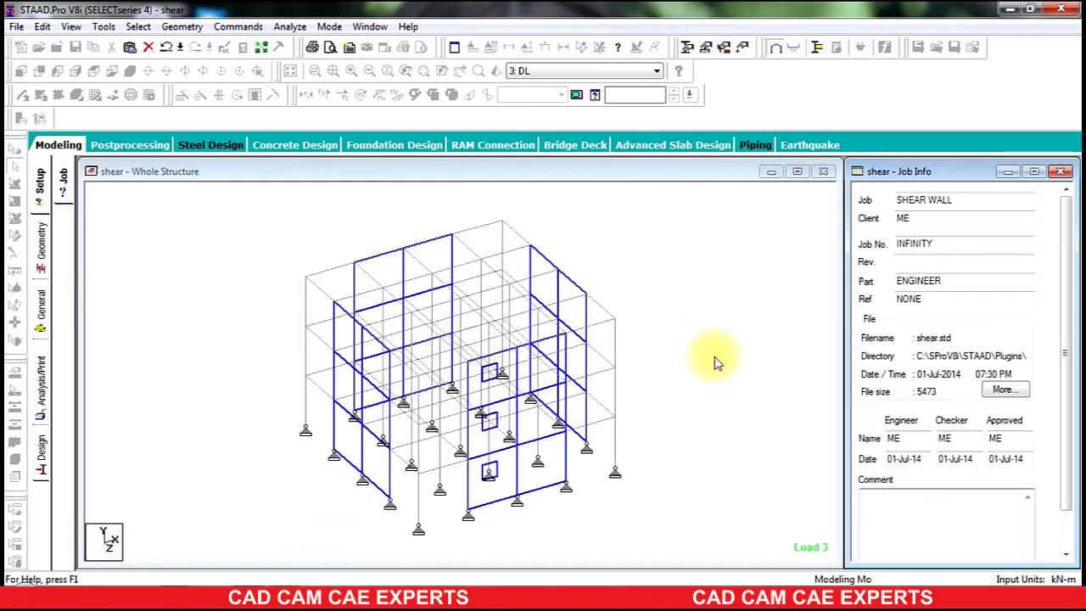
- Enter I'M LOVIN IT as the comment in the job information
{"action": "left_click", "coordinate": [1070, 421]}
{"action": "left_click_drag", "start_coordinate": [1070, 421], "coordinate": [1057, 514]}
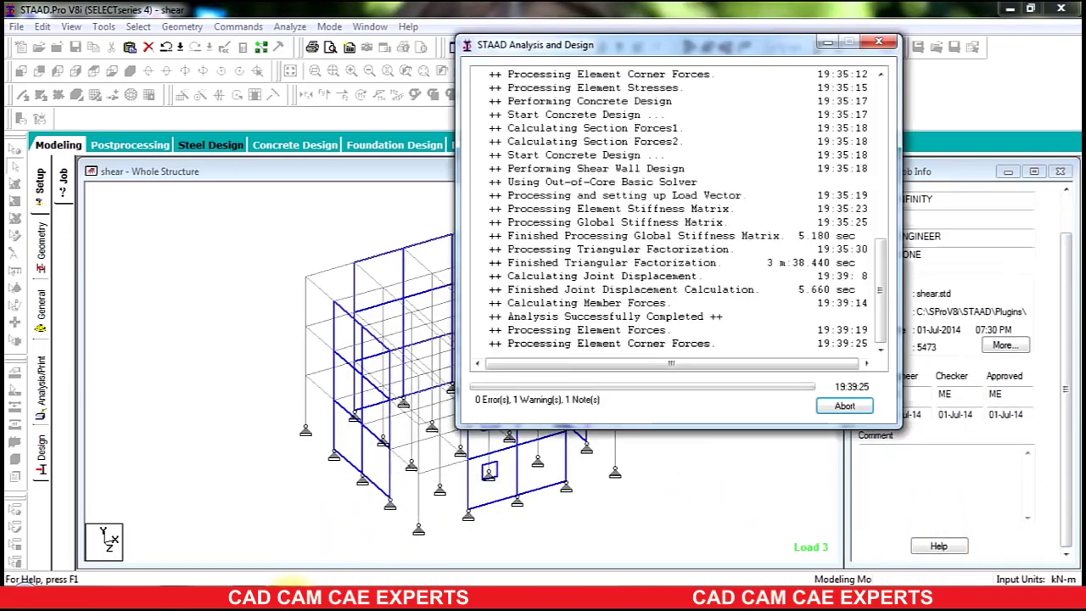
{"action": "left_click", "coordinate": [889, 471]}
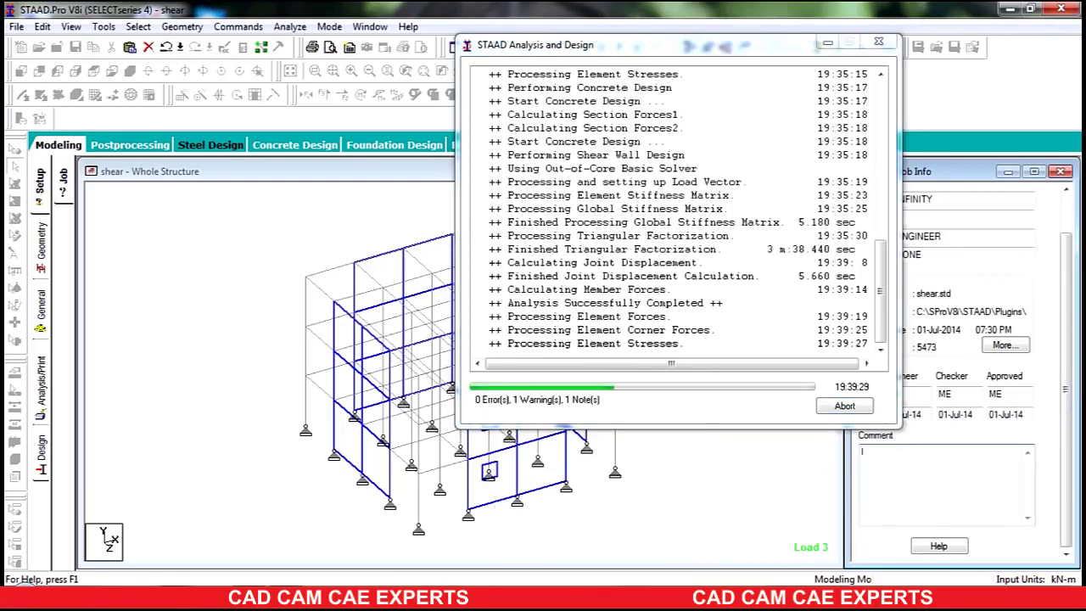
{"action": "type", "text": "I'M"}
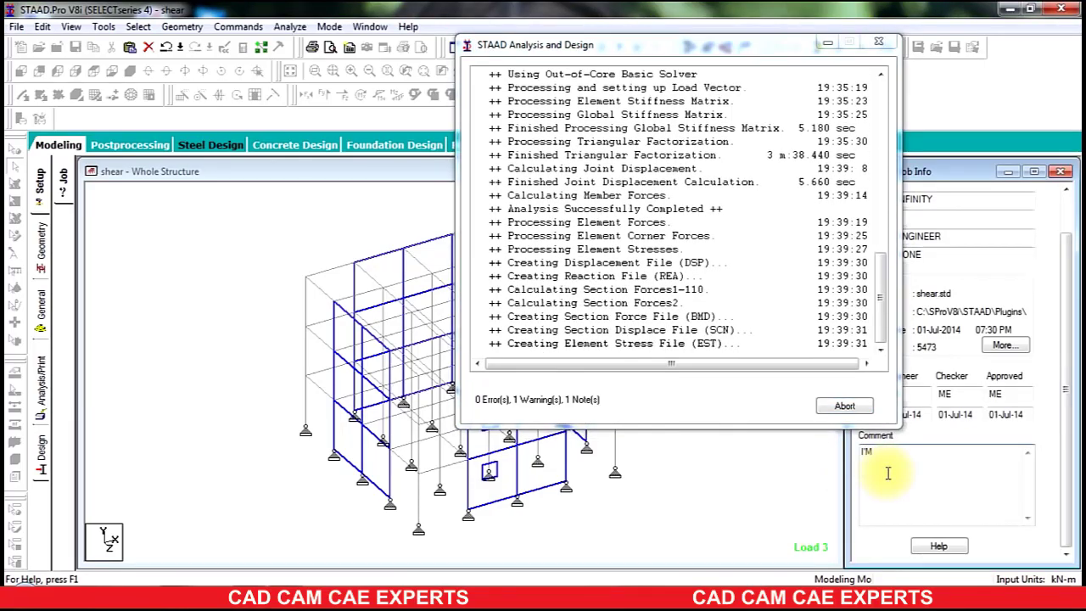
{"action": "type", "text": " LOVIN IT"}
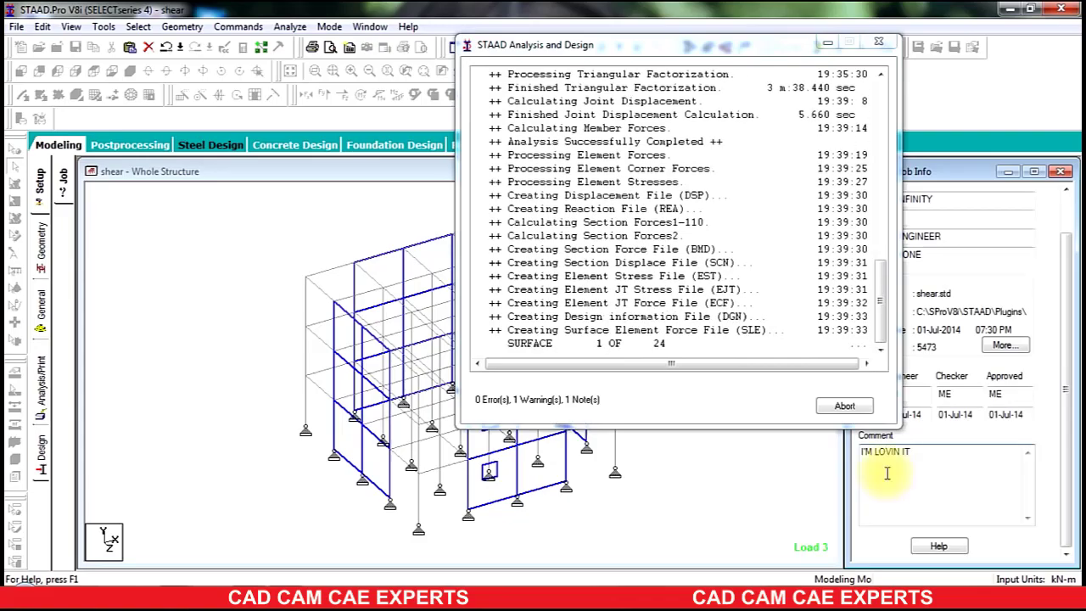
- Shift the analysis progress window down slightly and minimise it to uncover the job information
{"action": "left_click_drag", "start_coordinate": [700, 53], "coordinate": [704, 83]}
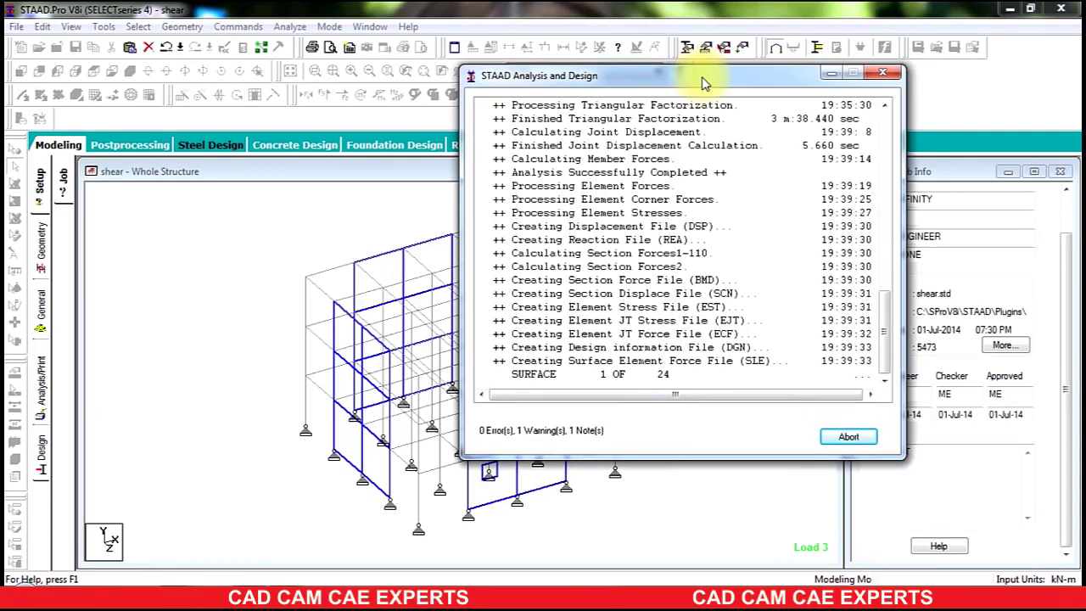
{"action": "left_click_drag", "start_coordinate": [702, 78], "coordinate": [684, 82]}
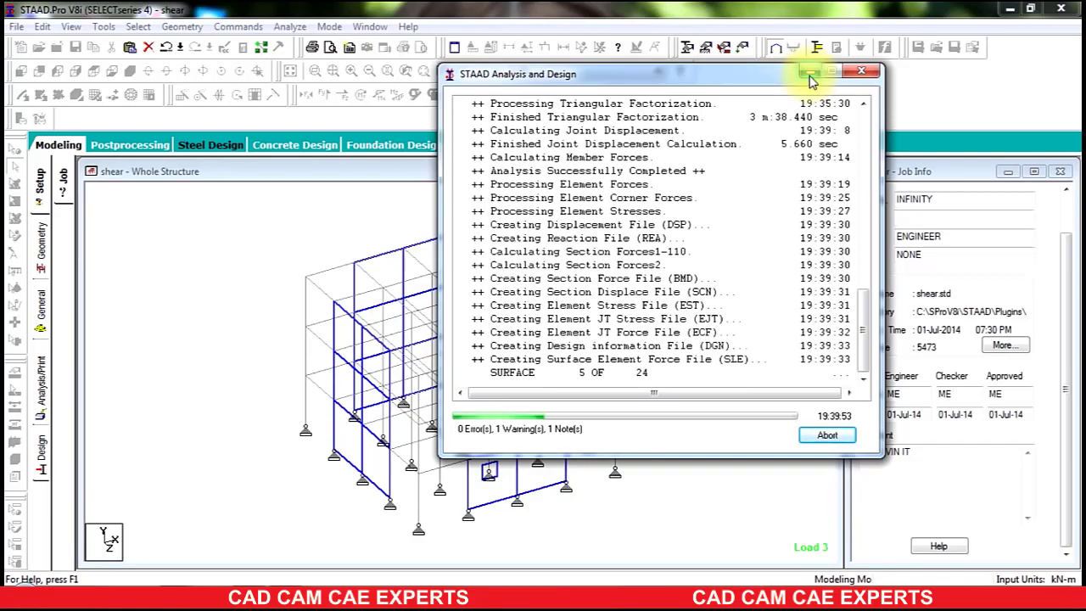
{"action": "left_click", "coordinate": [810, 75]}
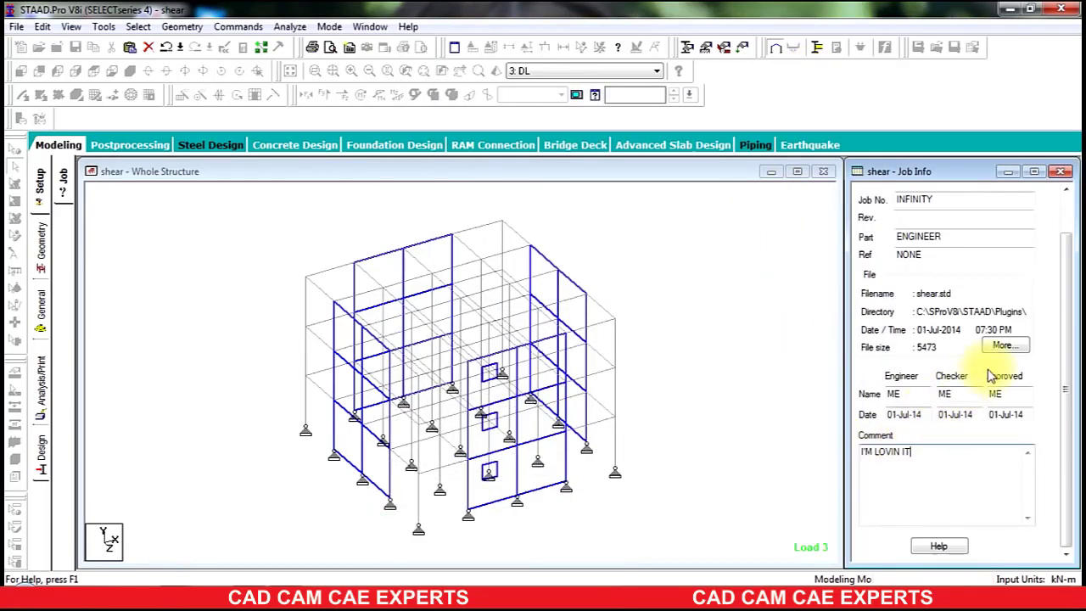
- View the additional structure information of shear.std, close it and review the completed job information entries
{"action": "left_click", "coordinate": [1005, 345]}
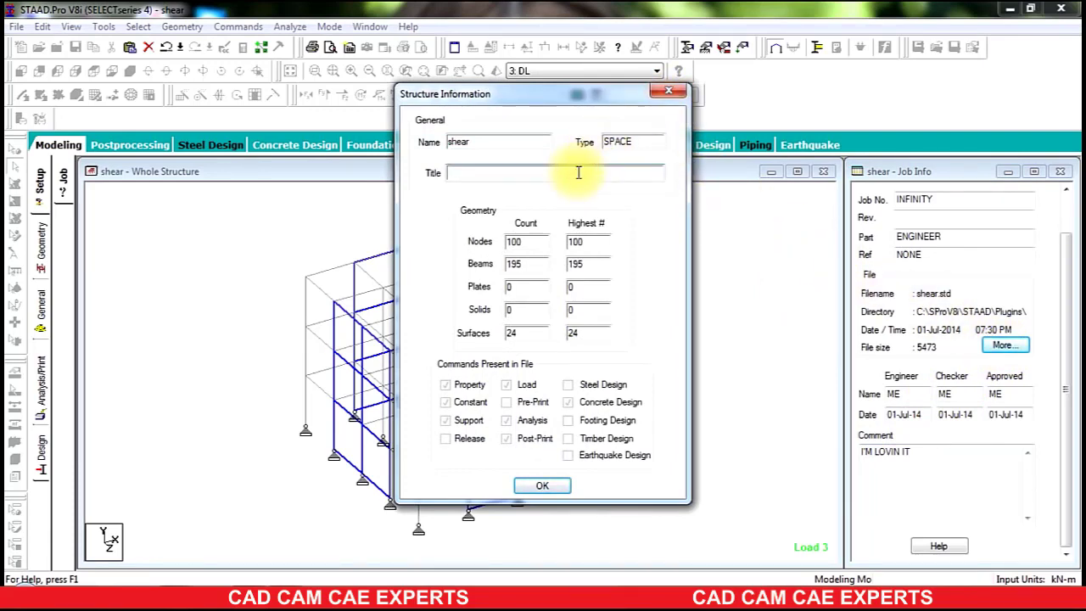
{"action": "left_click", "coordinate": [659, 90]}
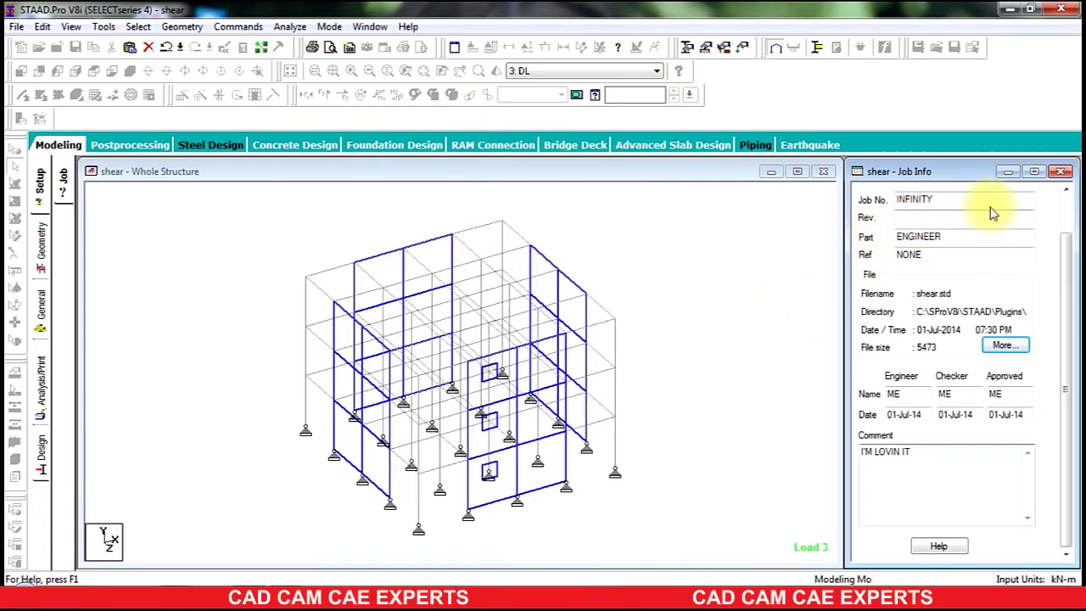
{"action": "left_click_drag", "start_coordinate": [1060, 257], "coordinate": [1066, 218]}
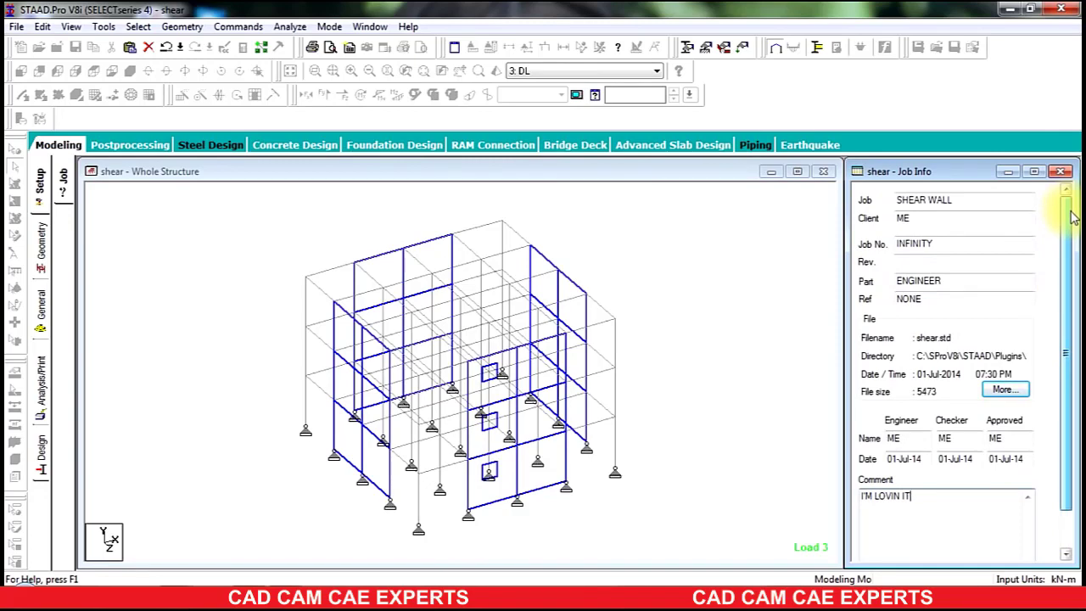
{"action": "left_click_drag", "start_coordinate": [1072, 217], "coordinate": [1055, 308]}
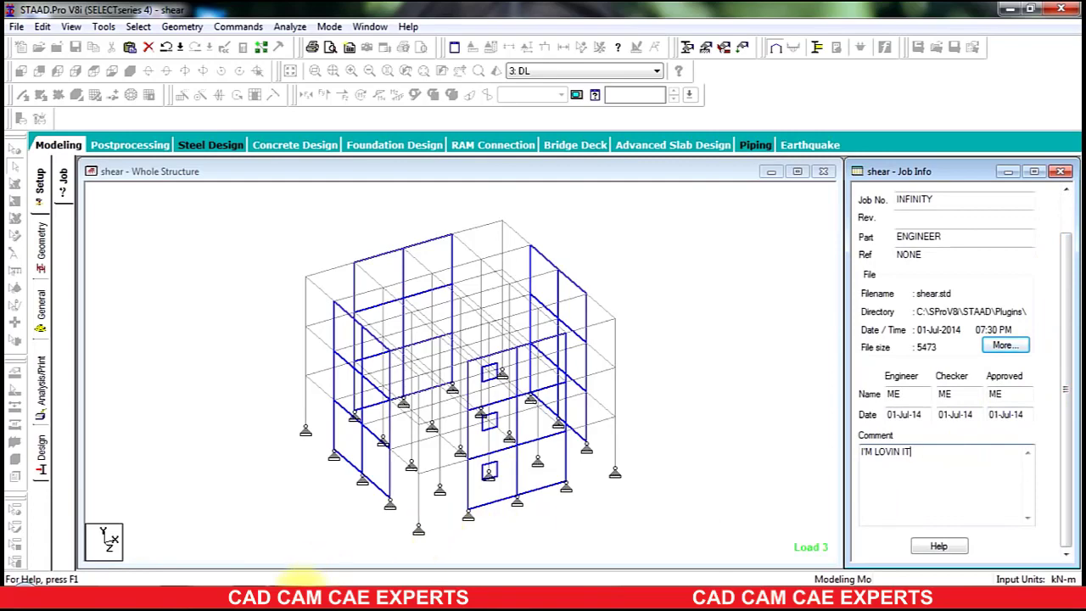
- Check the progress of the surface calculations in the analysis window until the run ends
{"action": "left_click", "coordinate": [299, 598]}
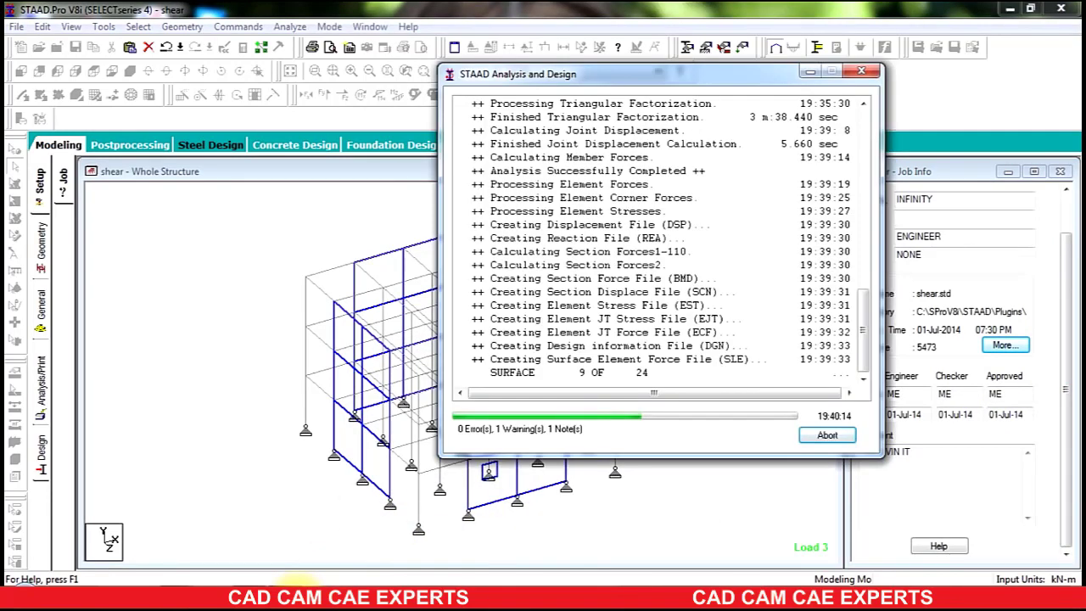
{"action": "left_click", "coordinate": [299, 598]}
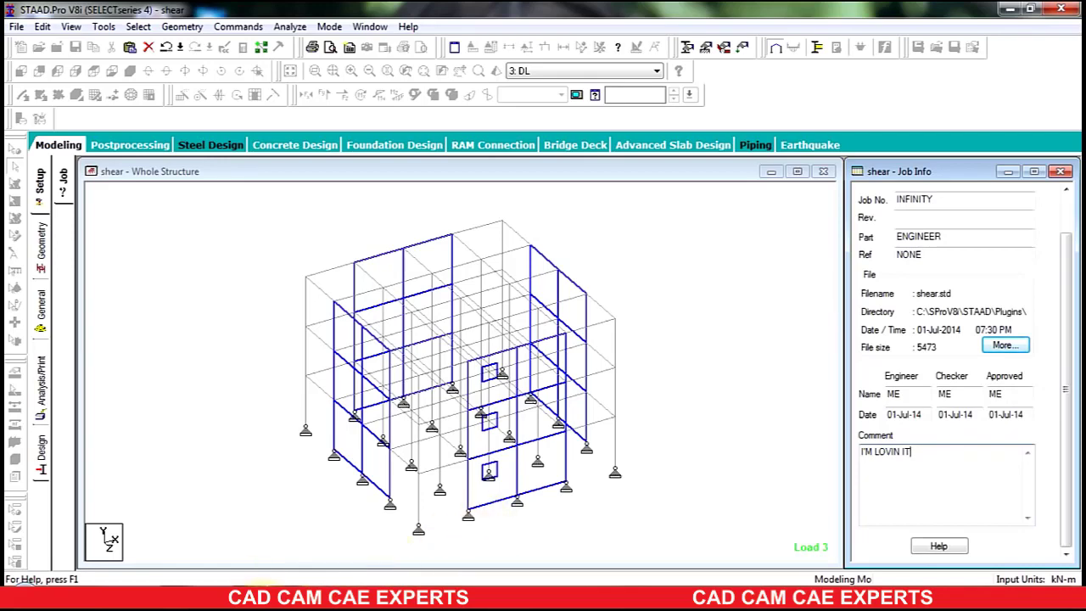
{"action": "mouse_move", "coordinate": [274, 597]}
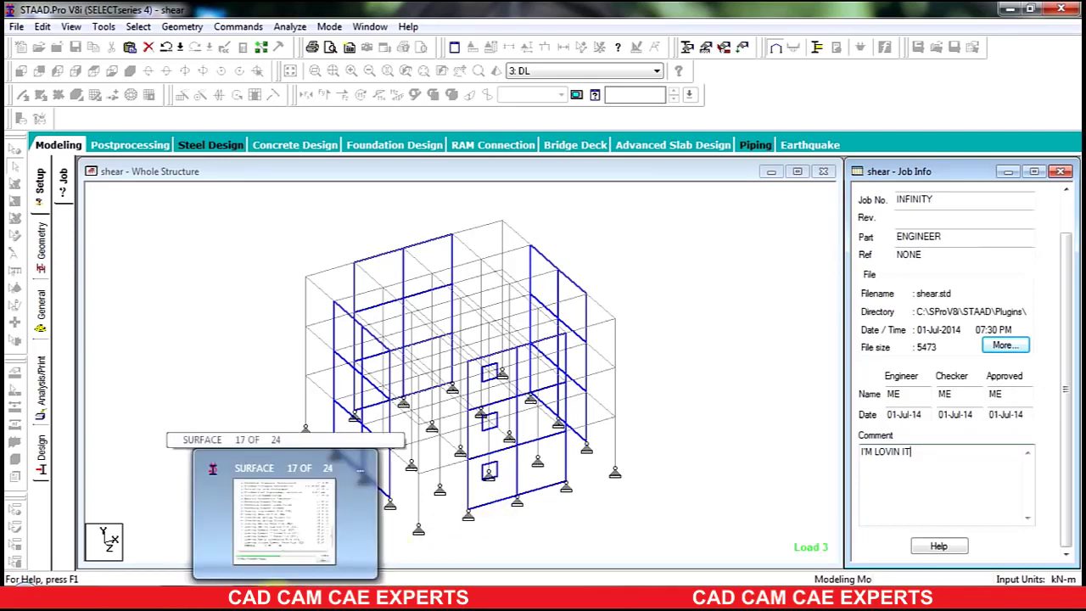
{"action": "left_click", "coordinate": [365, 479]}
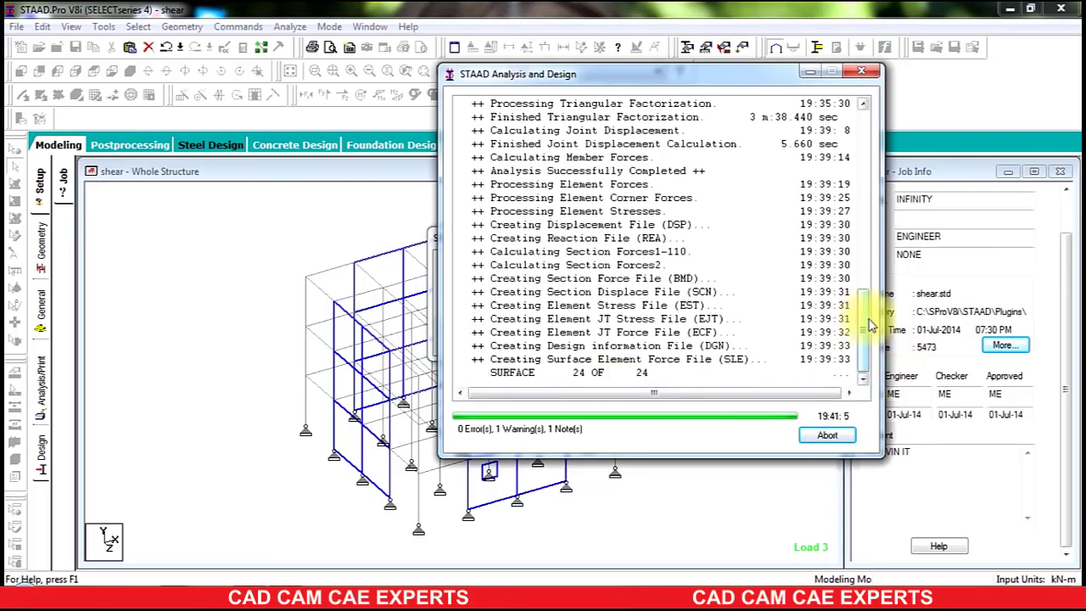
{"action": "mouse_move", "coordinate": [867, 321]}
{"action": "left_mouse_down"}
{"action": "mouse_move", "coordinate": [863, 235]}
{"action": "mouse_move", "coordinate": [865, 320]}
{"action": "left_mouse_up"}
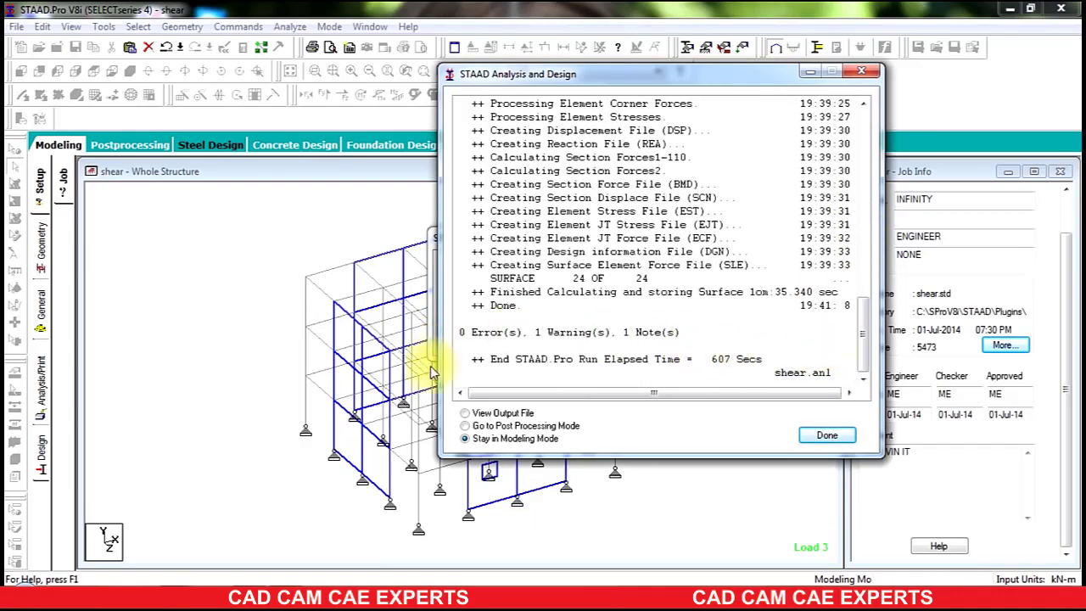
- Finish the analysis with the View Output File option and list the results sections in the output viewer
{"action": "left_click", "coordinate": [501, 418]}
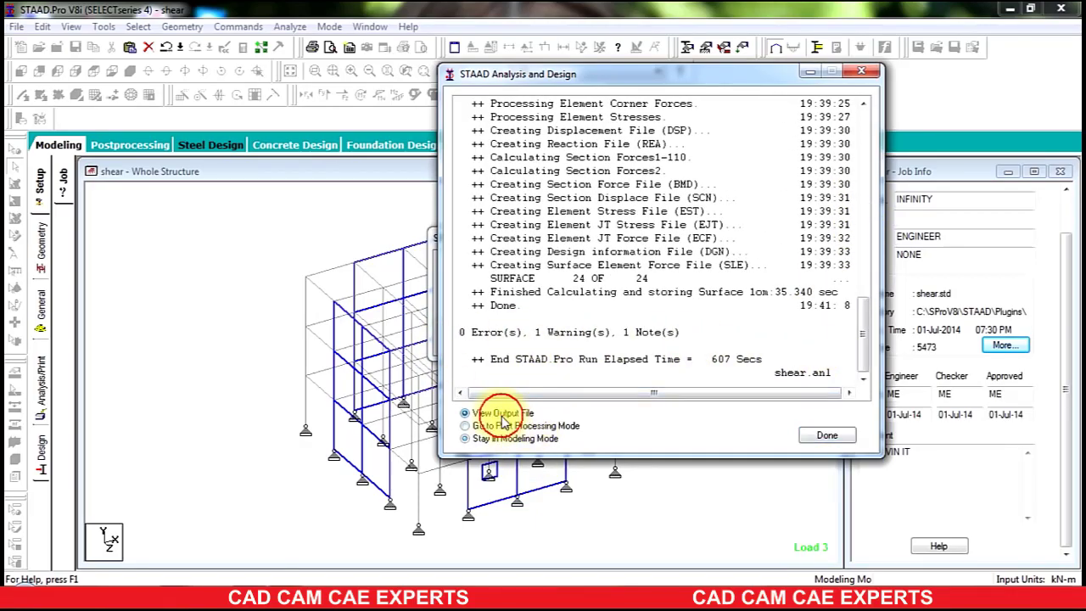
{"action": "left_click", "coordinate": [801, 439]}
{"action": "key", "text": "Return"}
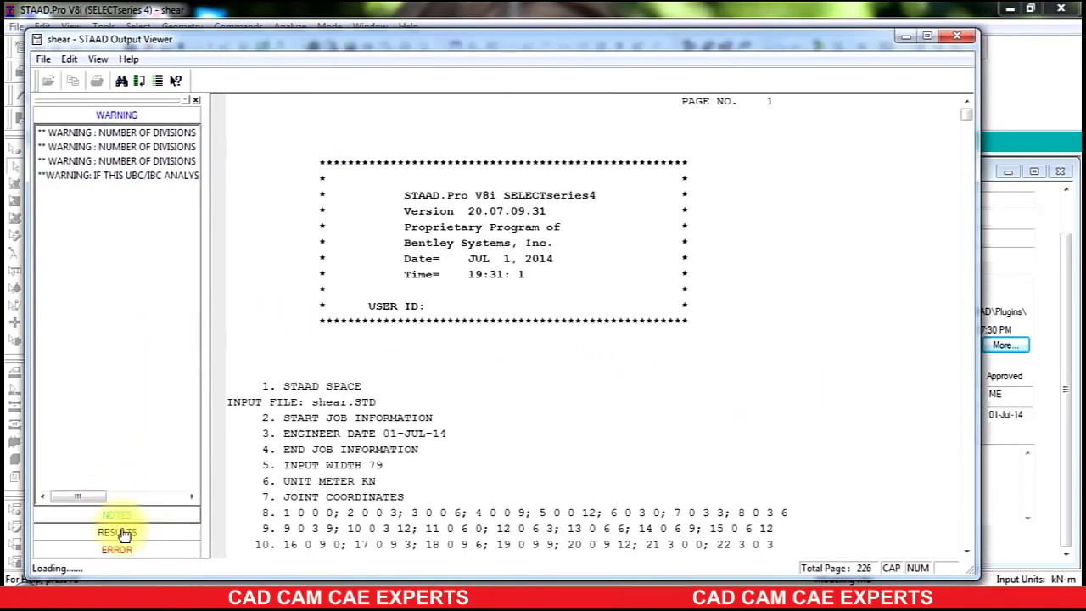
{"action": "left_click", "coordinate": [125, 535]}
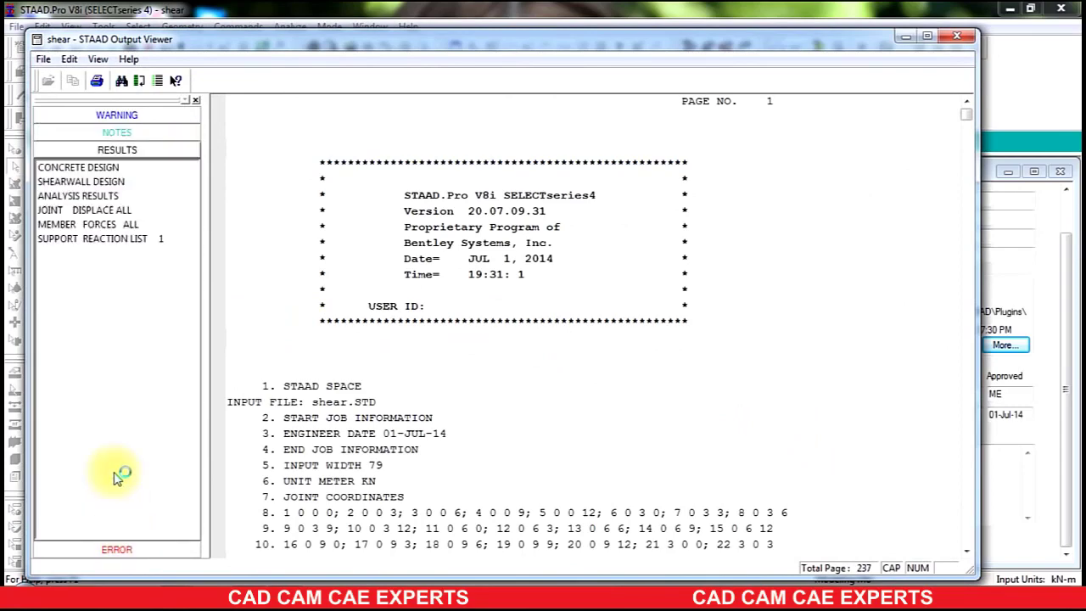
- Examine the concrete design and shear wall design sections of the output file, including the lines following the shear wall design commands
{"action": "left_click", "coordinate": [83, 169]}
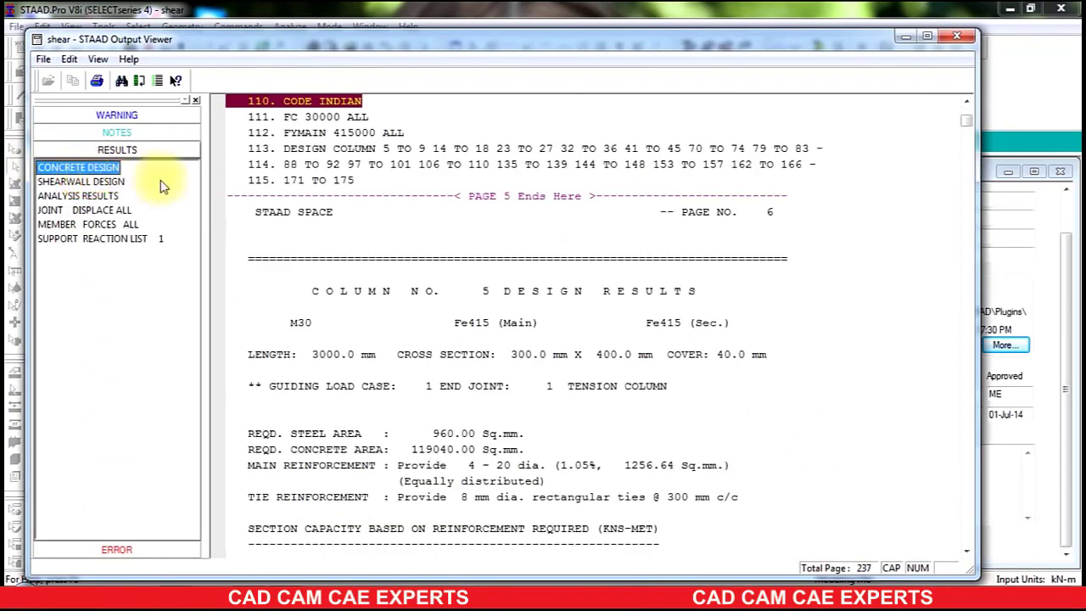
{"action": "left_click", "coordinate": [110, 182]}
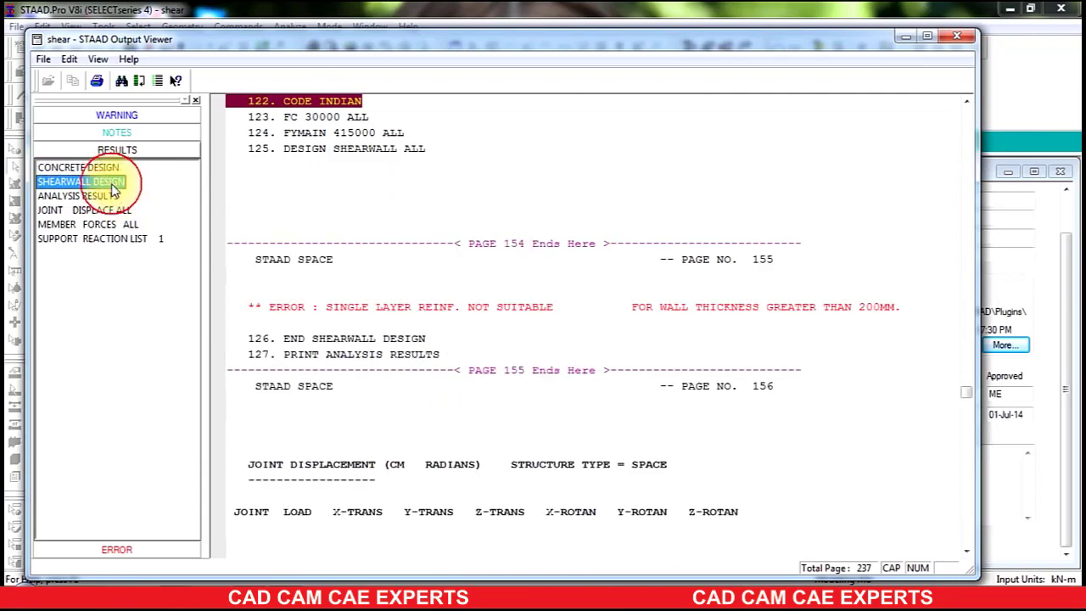
{"action": "left_click", "coordinate": [431, 393]}
{"action": "scroll", "coordinate": [432, 407], "scroll_direction": "down", "scroll_amount": 5}
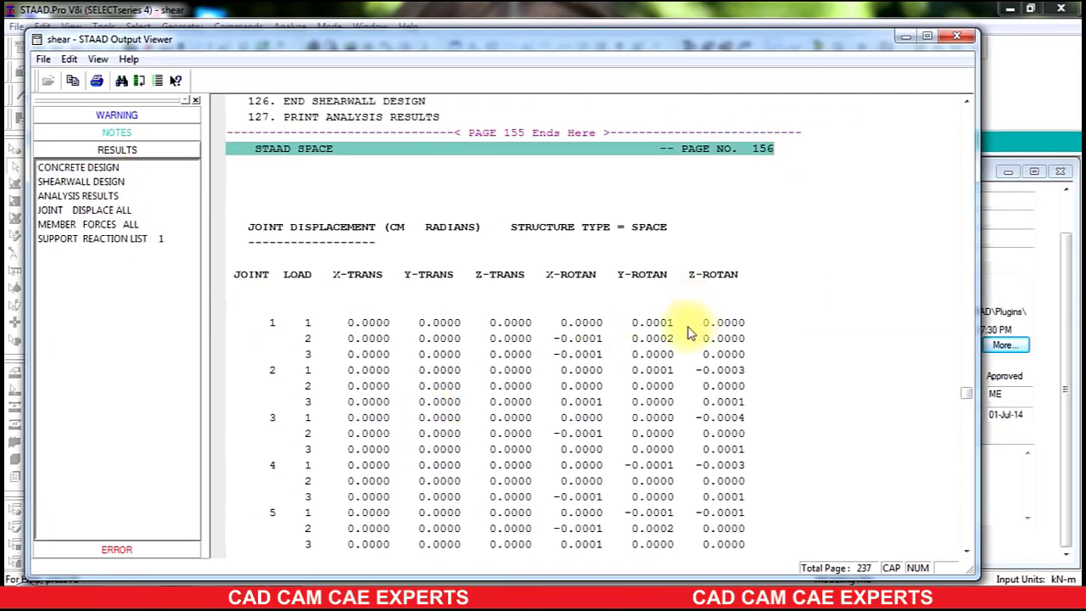
{"action": "scroll", "coordinate": [693, 344], "scroll_direction": "down", "scroll_amount": 1}
{"action": "scroll", "coordinate": [693, 345], "scroll_direction": "up", "scroll_amount": 3}
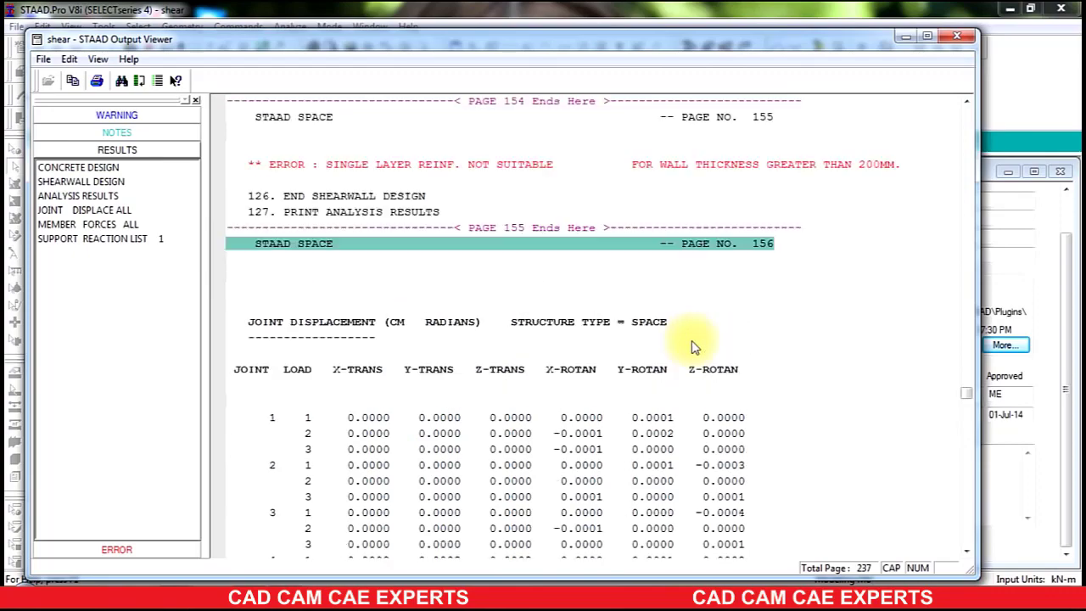
{"action": "scroll", "coordinate": [310, 174], "scroll_direction": "up", "scroll_amount": 1}
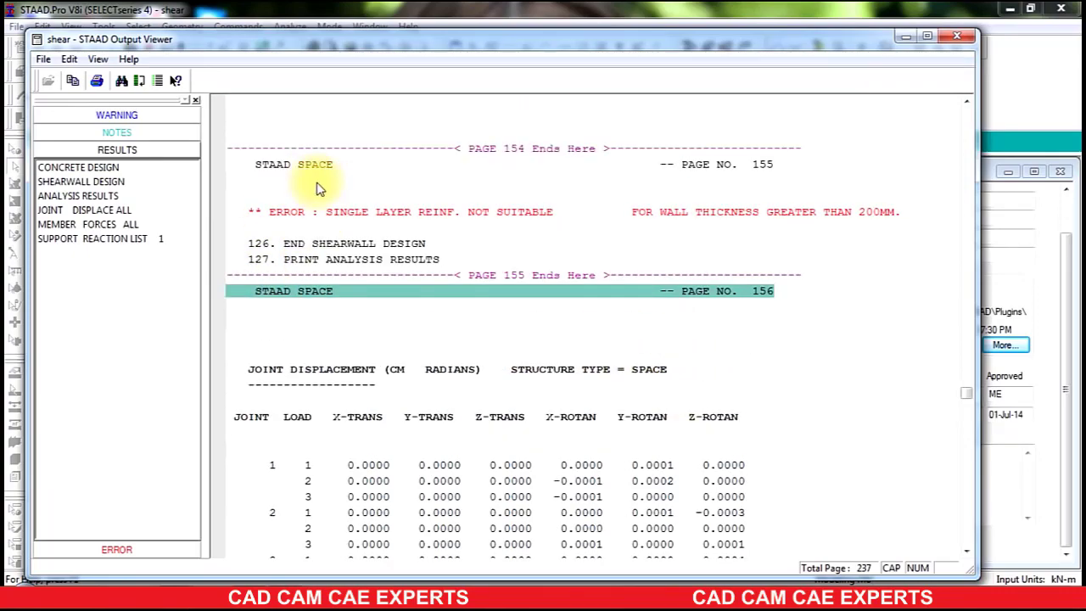
- Read through the concrete take-off, beam reinforcement summaries and joint displacement tables surrounding the shear wall design section
{"action": "scroll", "coordinate": [362, 255], "scroll_direction": "up", "scroll_amount": 5}
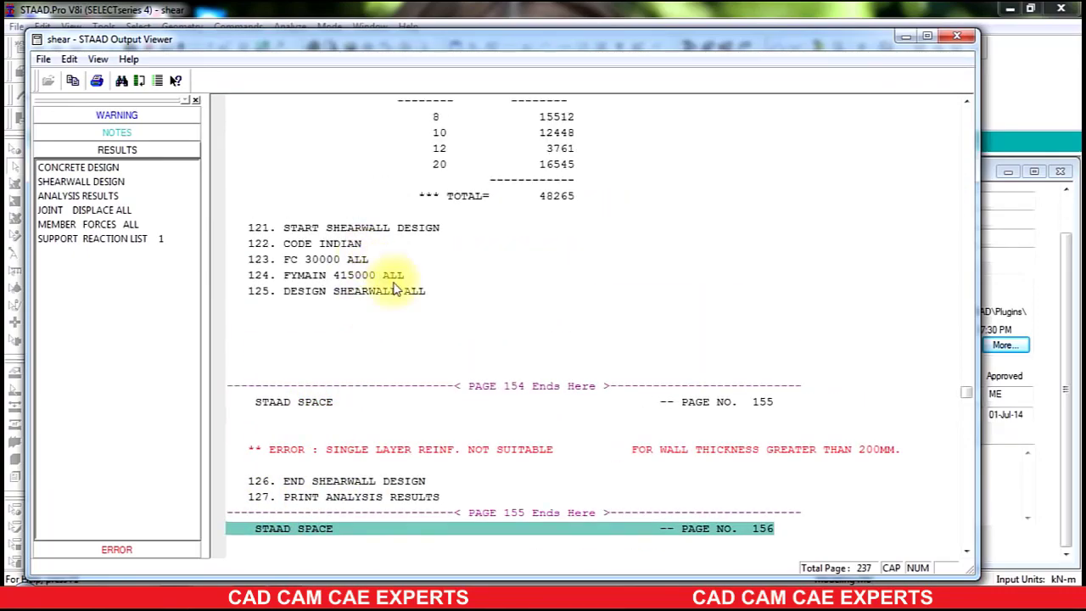
{"action": "scroll", "coordinate": [395, 288], "scroll_direction": "up", "scroll_amount": 4}
{"action": "scroll", "coordinate": [393, 290], "scroll_direction": "up", "scroll_amount": 6}
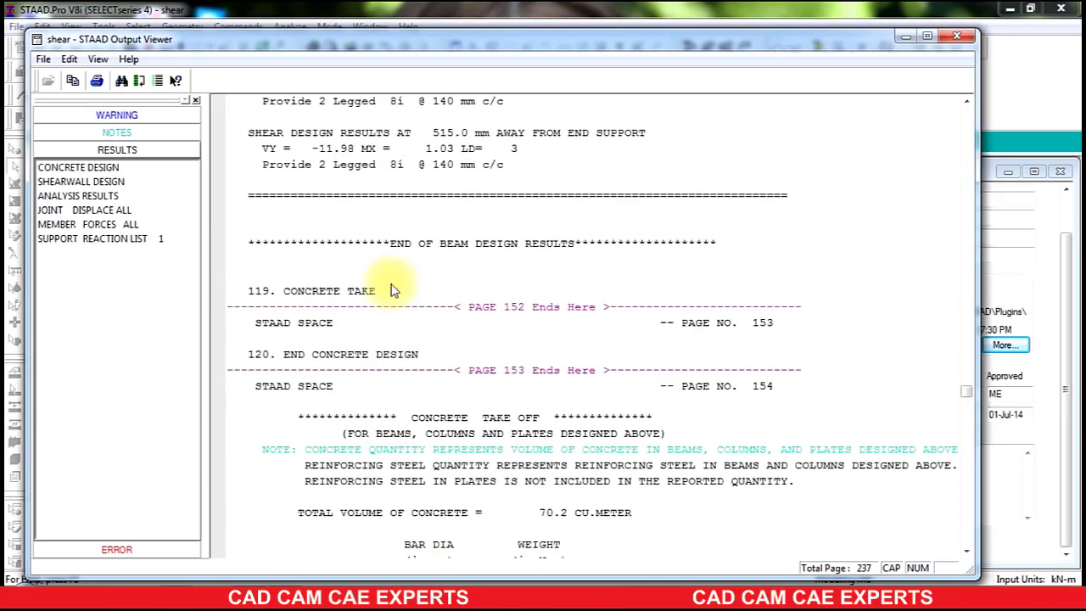
{"action": "scroll", "coordinate": [395, 288], "scroll_direction": "up", "scroll_amount": 10}
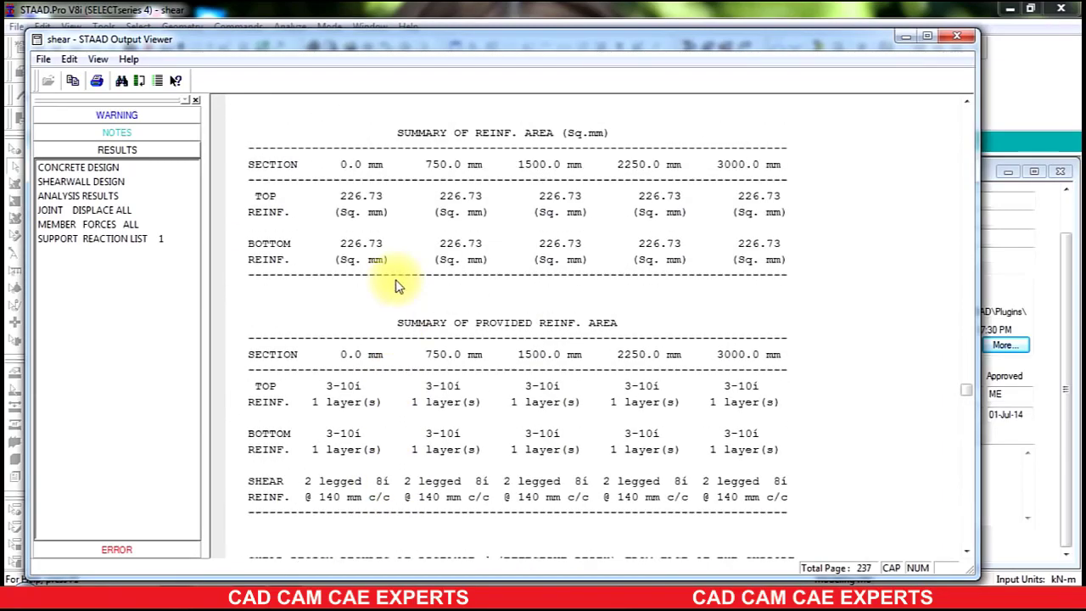
{"action": "scroll", "coordinate": [395, 286], "scroll_direction": "up", "scroll_amount": 6}
{"action": "scroll", "coordinate": [394, 286], "scroll_direction": "down", "scroll_amount": 12}
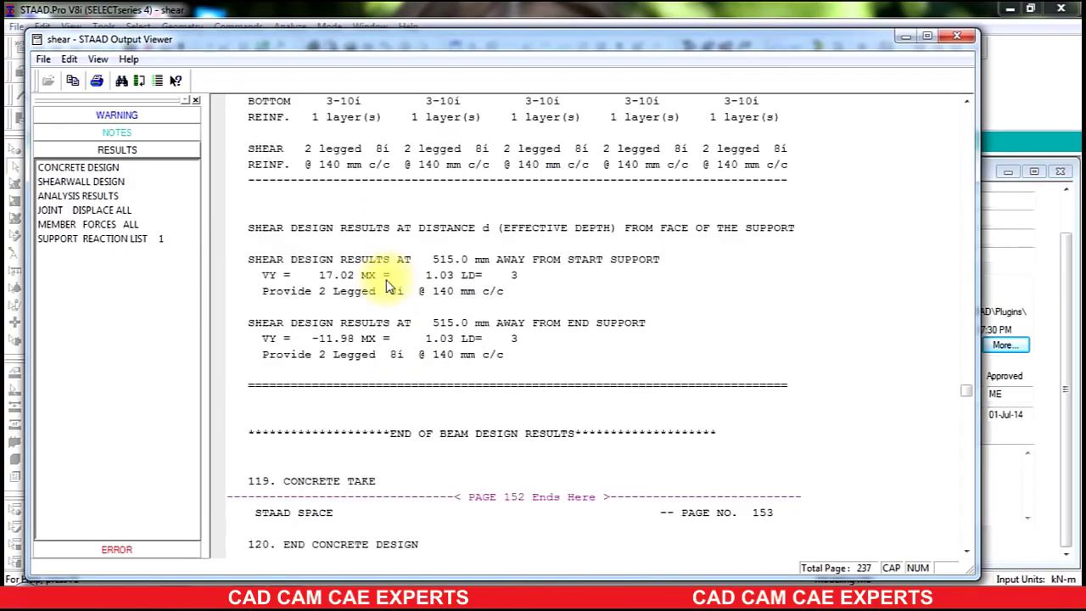
{"action": "scroll", "coordinate": [386, 287], "scroll_direction": "down", "scroll_amount": 20}
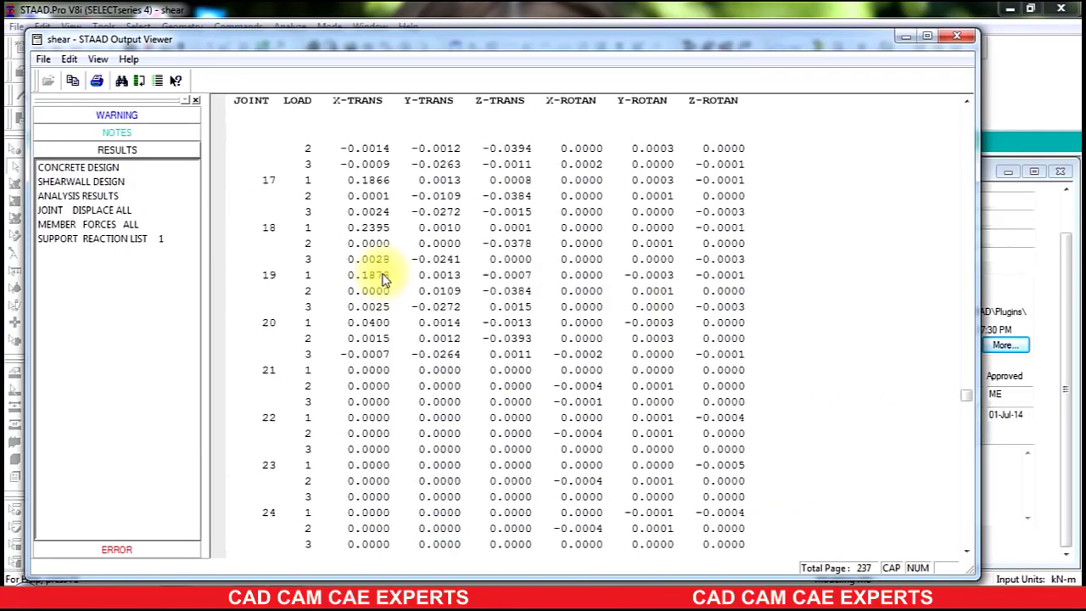
{"action": "scroll", "coordinate": [384, 280], "scroll_direction": "down", "scroll_amount": 18}
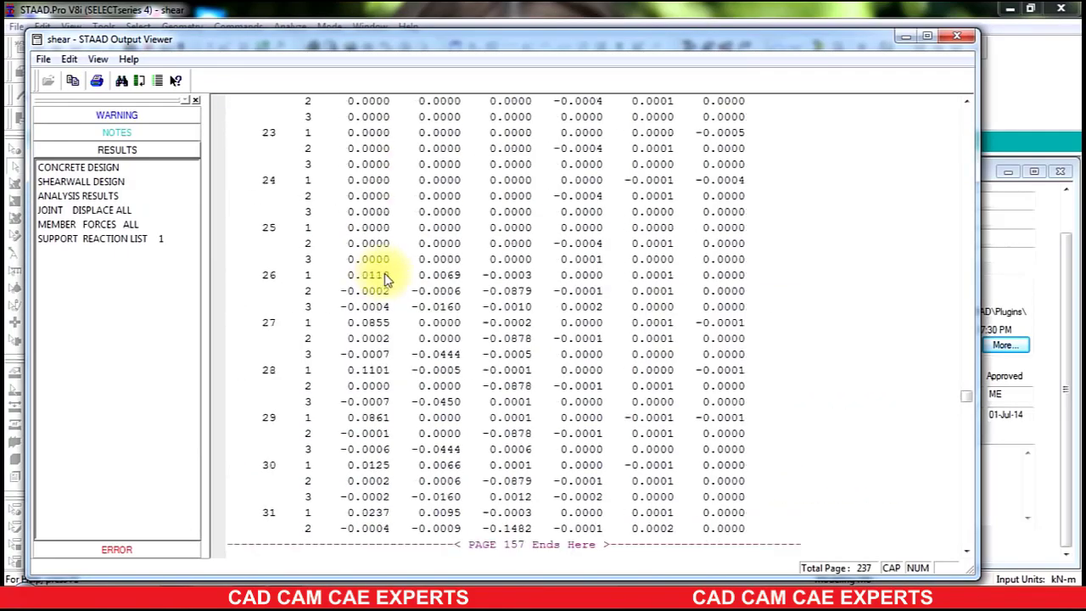
- Review the analysis results, joint displacements and member forces, recheck the shear wall design section and close the output viewer
{"action": "left_click", "coordinate": [77, 198]}
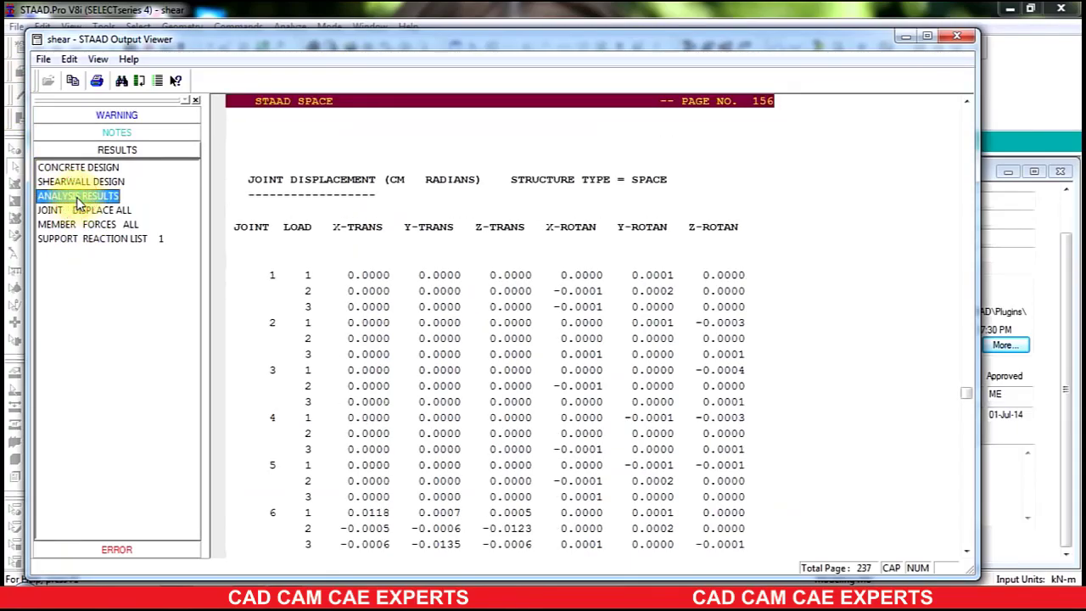
{"action": "left_click", "coordinate": [87, 212]}
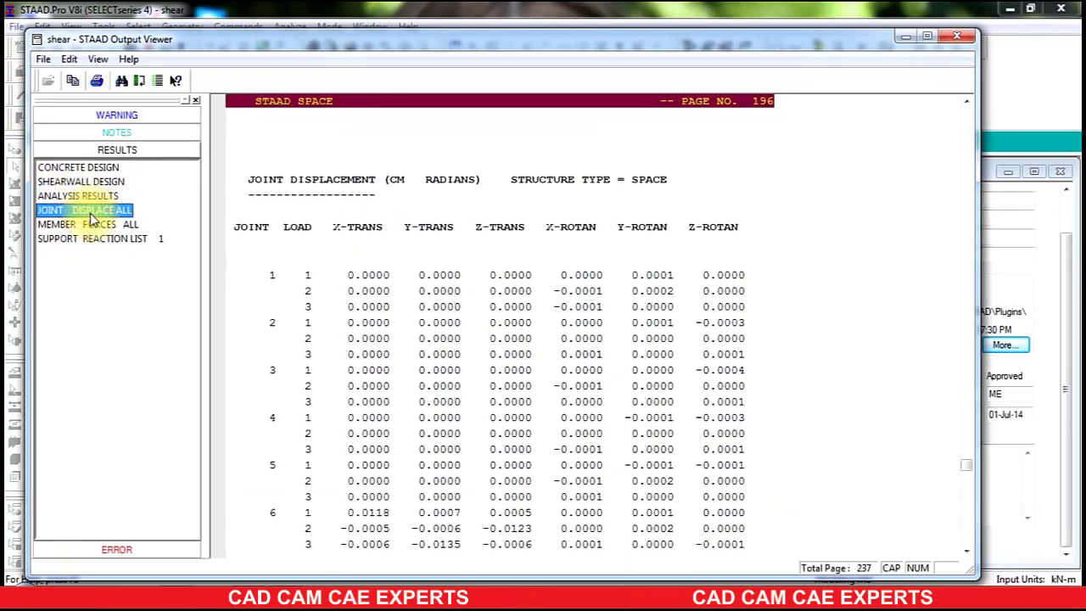
{"action": "left_click", "coordinate": [90, 223]}
{"action": "left_click", "coordinate": [82, 183]}
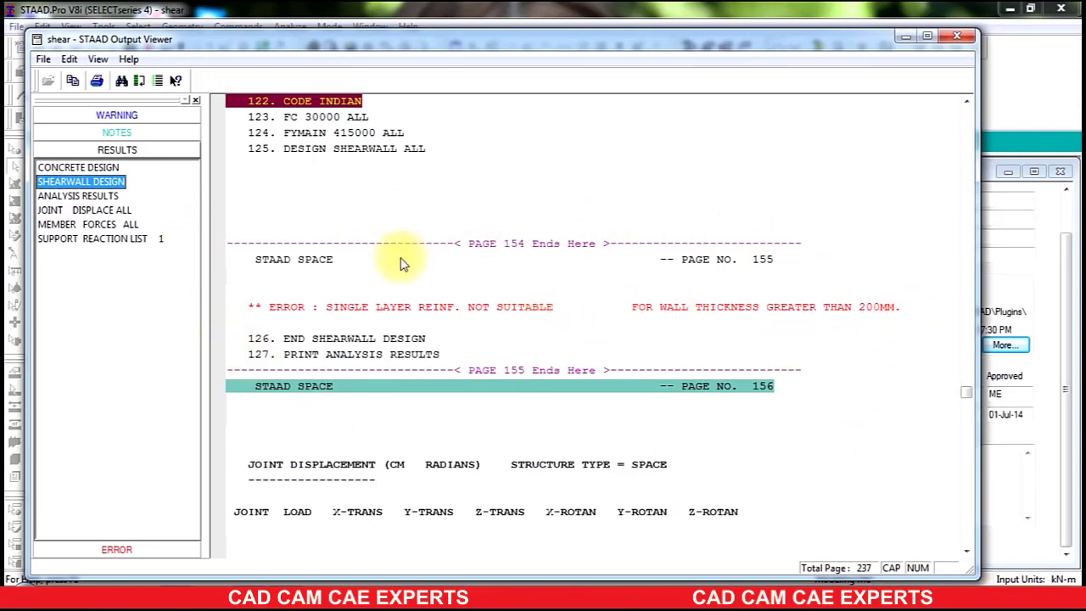
{"action": "left_click", "coordinate": [957, 36]}
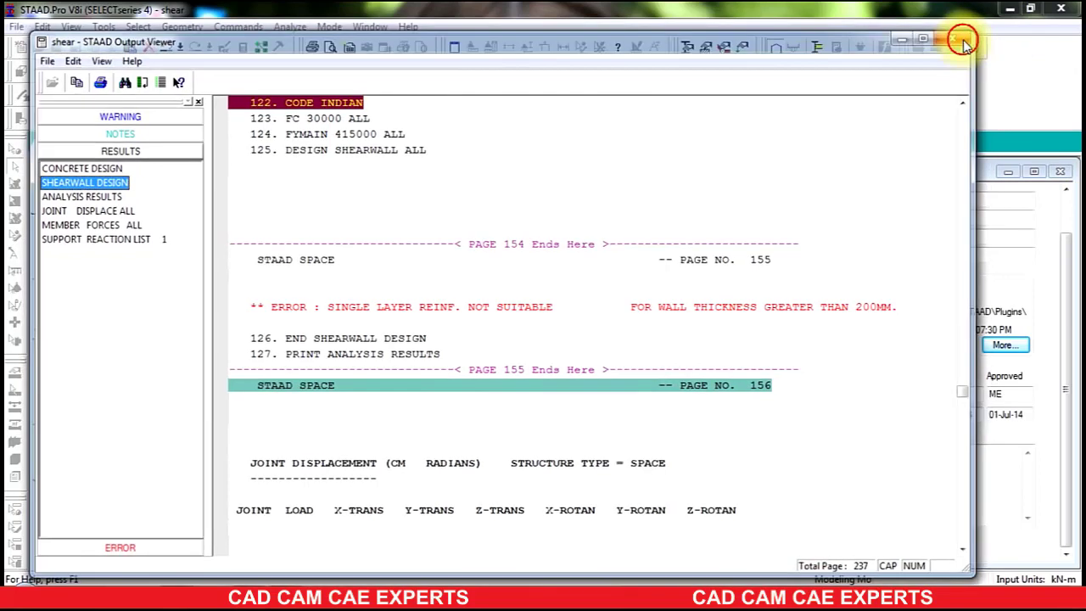
{"action": "left_click", "coordinate": [611, 336]}
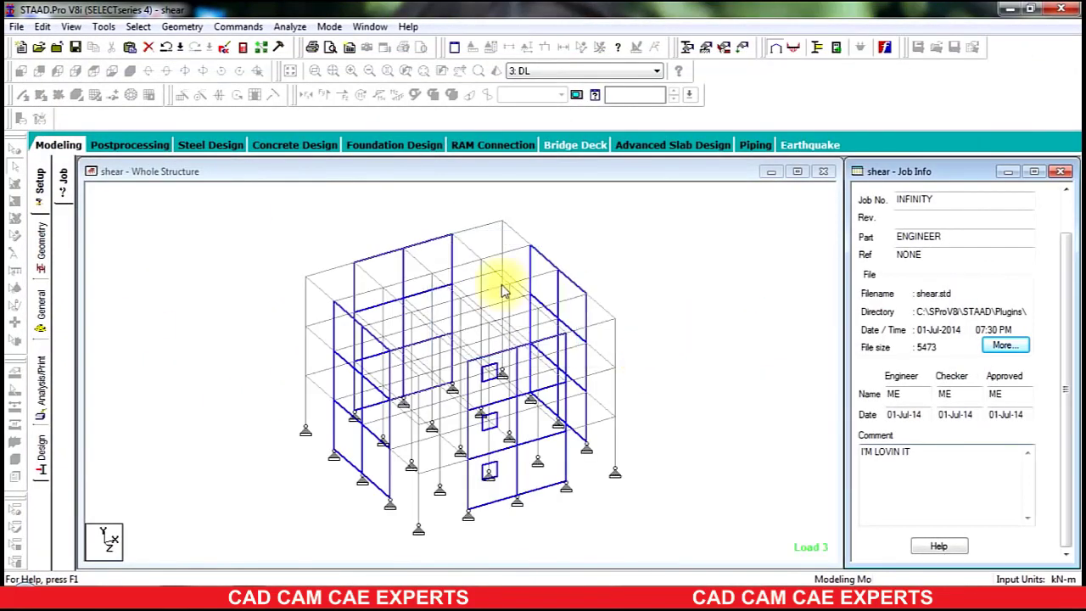
- Add a TWOLAYERED parameter with double layered reinforcement distribution to the IS456 shear wall design
{"action": "left_click", "coordinate": [41, 455]}
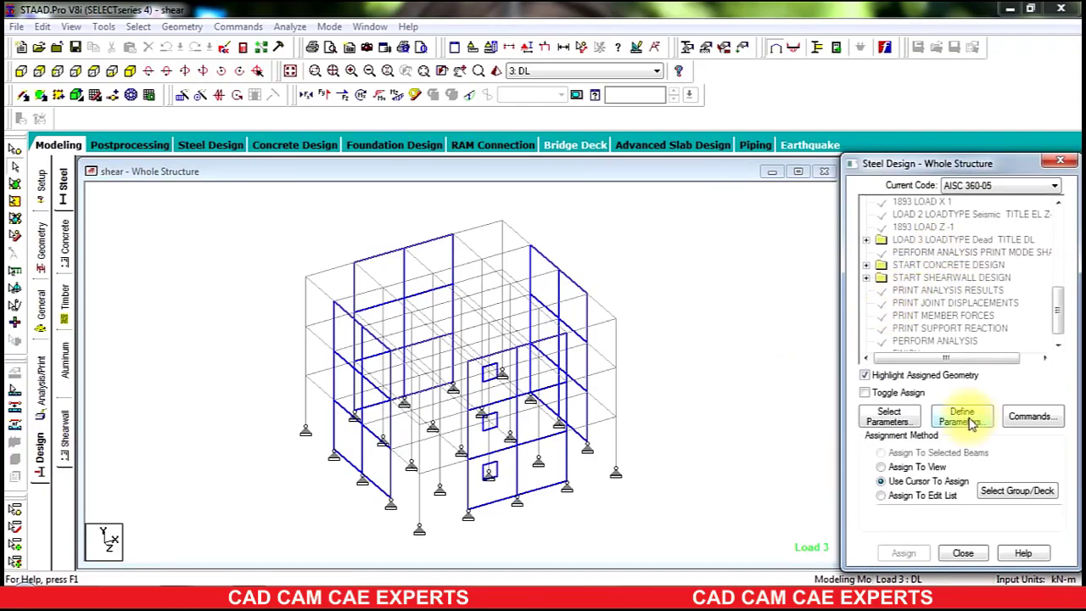
{"action": "left_click", "coordinate": [967, 418]}
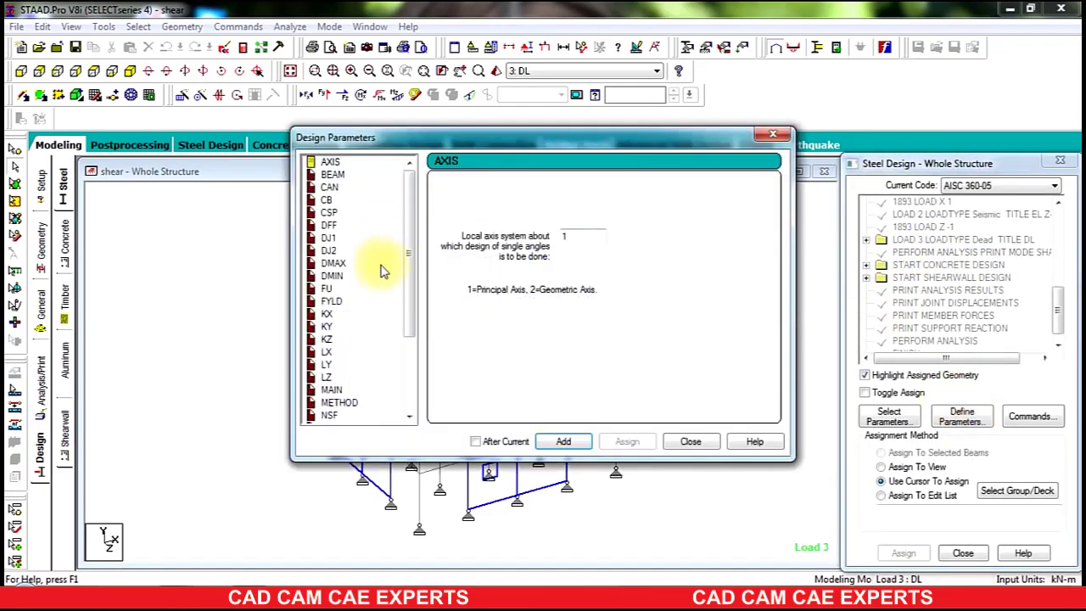
{"action": "left_click", "coordinate": [683, 442]}
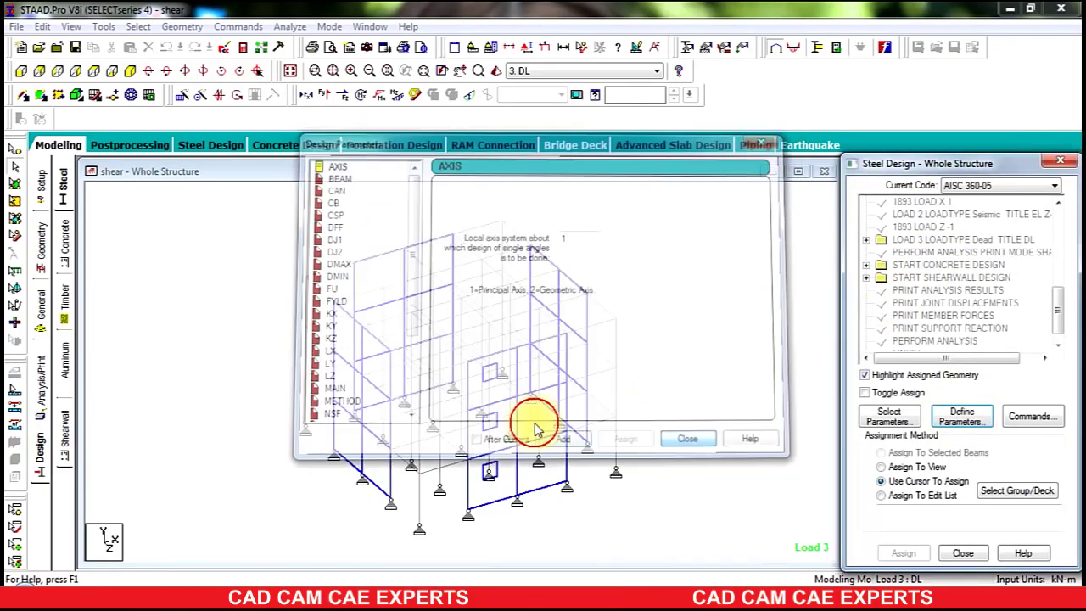
{"action": "left_click", "coordinate": [64, 434]}
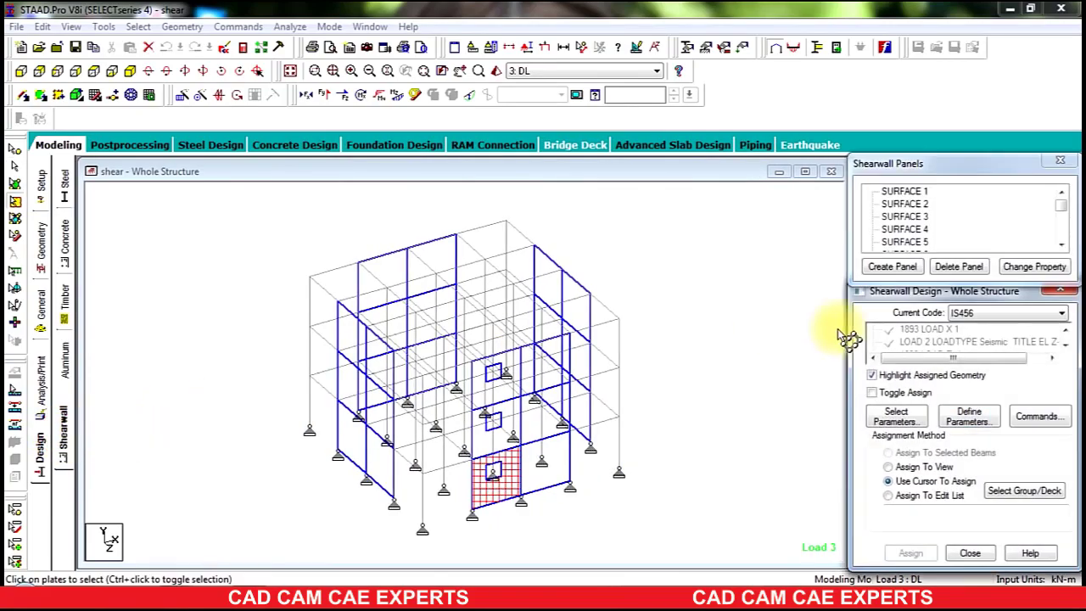
{"action": "left_click", "coordinate": [969, 417]}
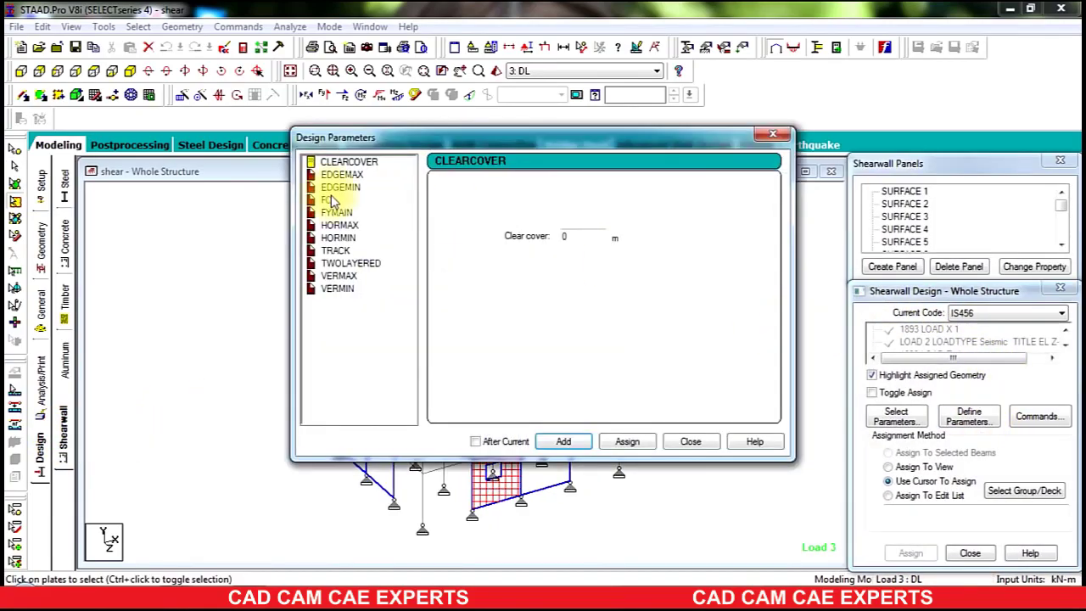
{"action": "left_click", "coordinate": [348, 264]}
{"action": "left_click", "coordinate": [462, 218]}
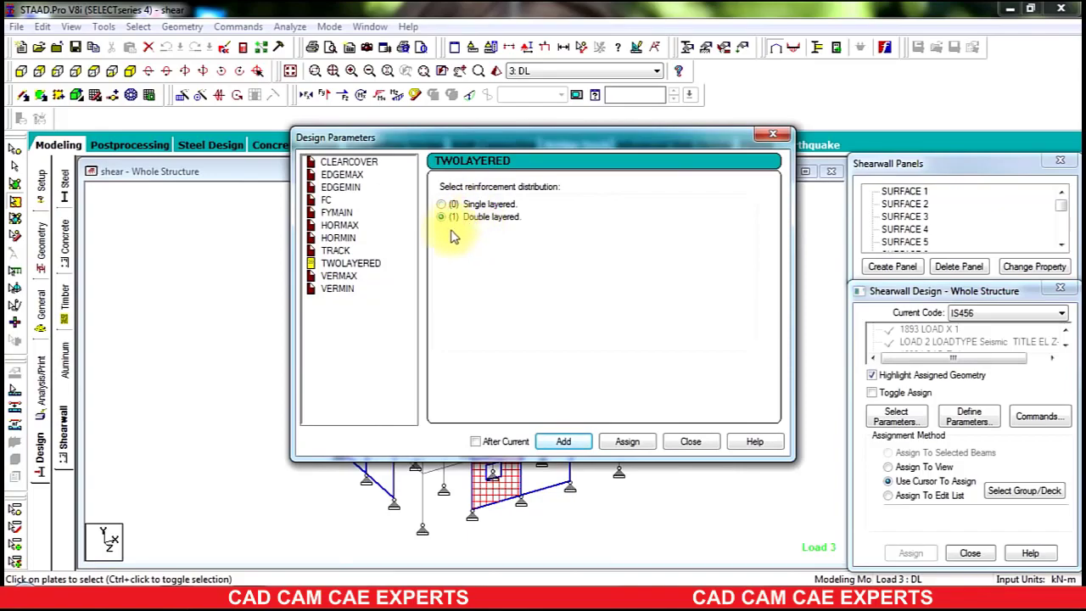
{"action": "left_click", "coordinate": [557, 450]}
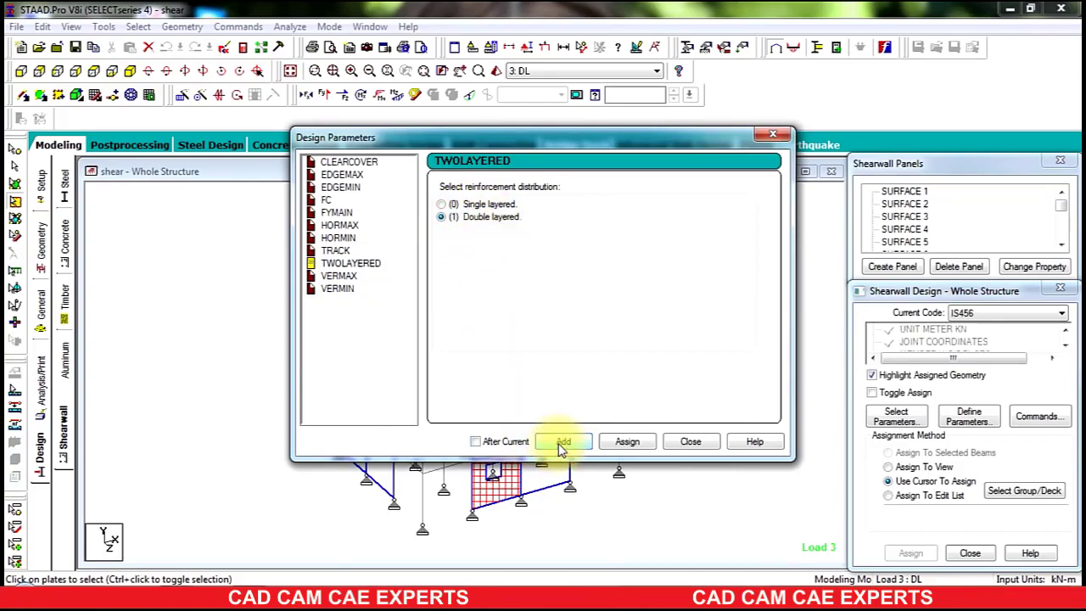
{"action": "left_click", "coordinate": [709, 444]}
- Assign the TWO 1 shear wall design parameter to all the shear wall surfaces of the building
{"action": "left_click", "coordinate": [956, 345]}
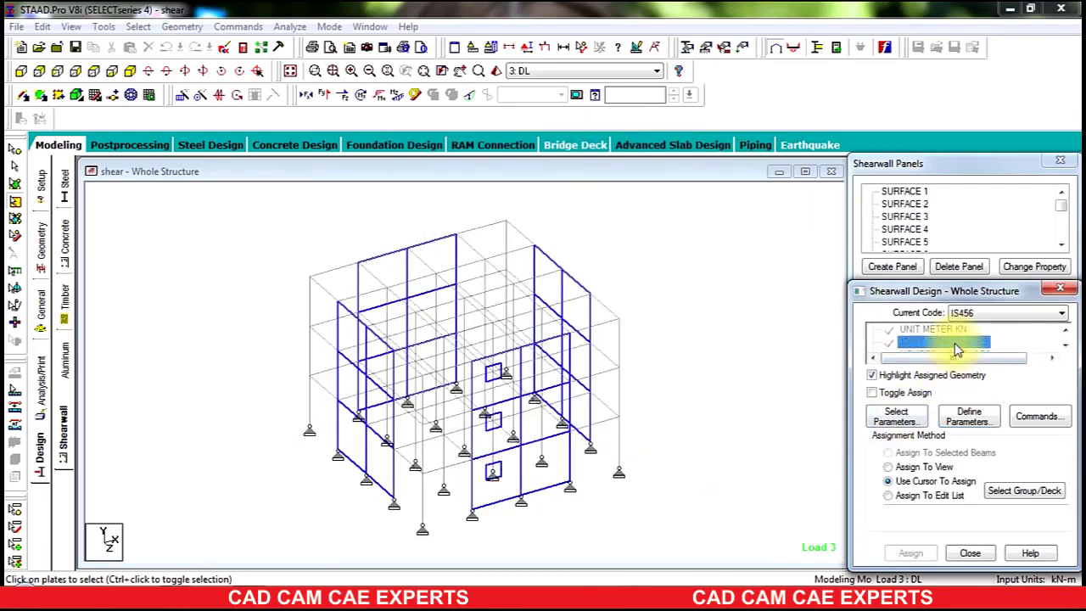
{"action": "key", "text": "Down"}
{"action": "key", "text": "Down"}
{"action": "key", "text": "Down"}
{"action": "key", "text": "Down"}
{"action": "key", "text": "Down"}
{"action": "key", "text": "Down"}
{"action": "key", "text": "Down"}
{"action": "key", "text": "Down"}
{"action": "key", "text": "Down"}
{"action": "key", "text": "Down"}
{"action": "key", "text": "Down"}
{"action": "key", "text": "Down"}
{"action": "key", "text": "Down"}
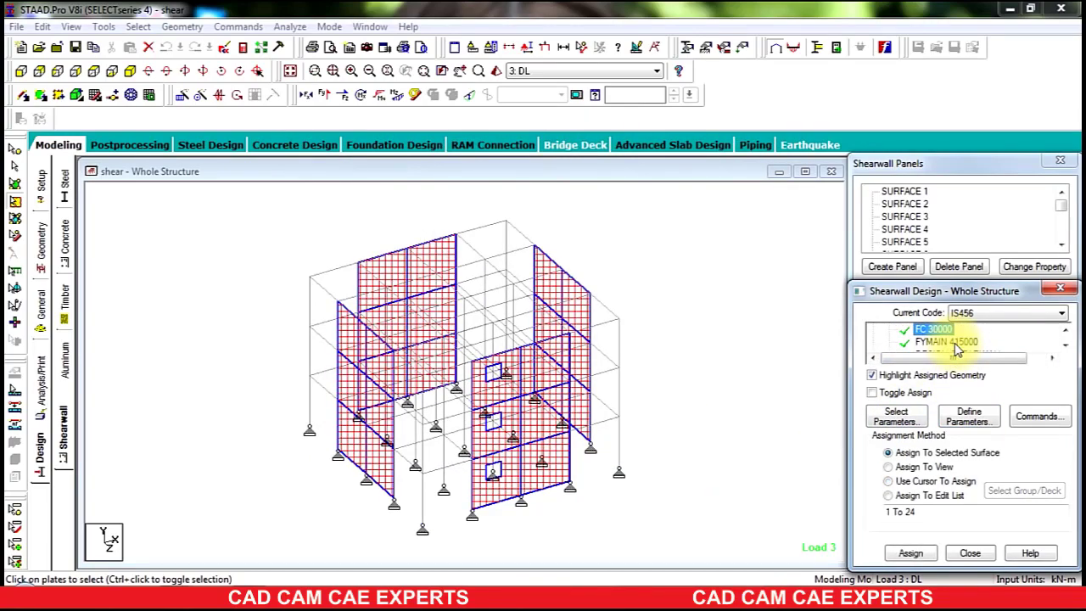
{"action": "key", "text": "Down"}
{"action": "key", "text": "Down"}
{"action": "key", "text": "Down"}
{"action": "key", "text": "Up"}
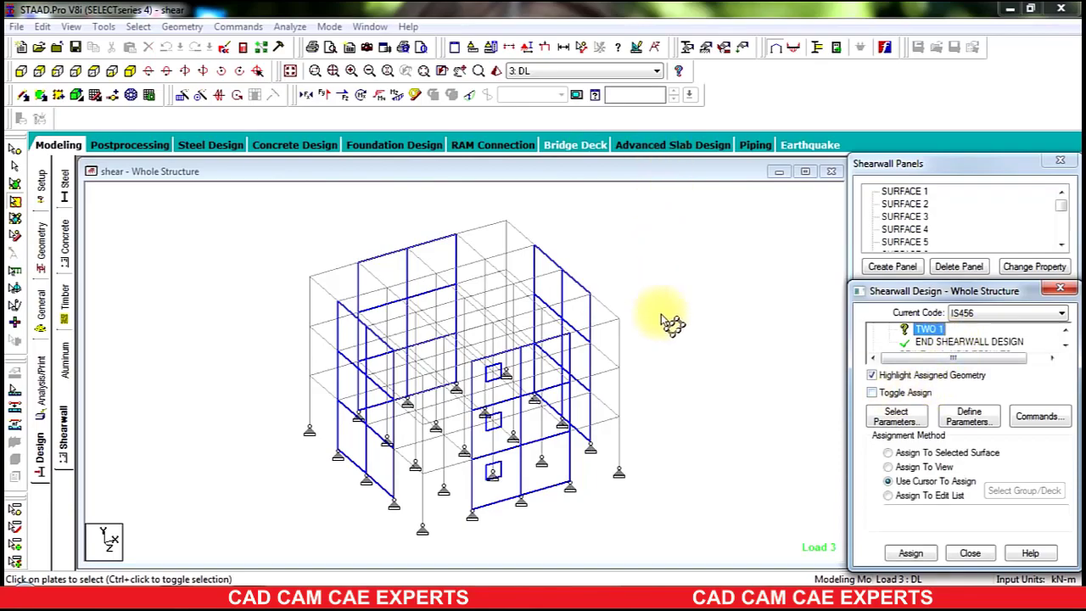
{"action": "left_click_drag", "start_coordinate": [709, 202], "coordinate": [50, 594]}
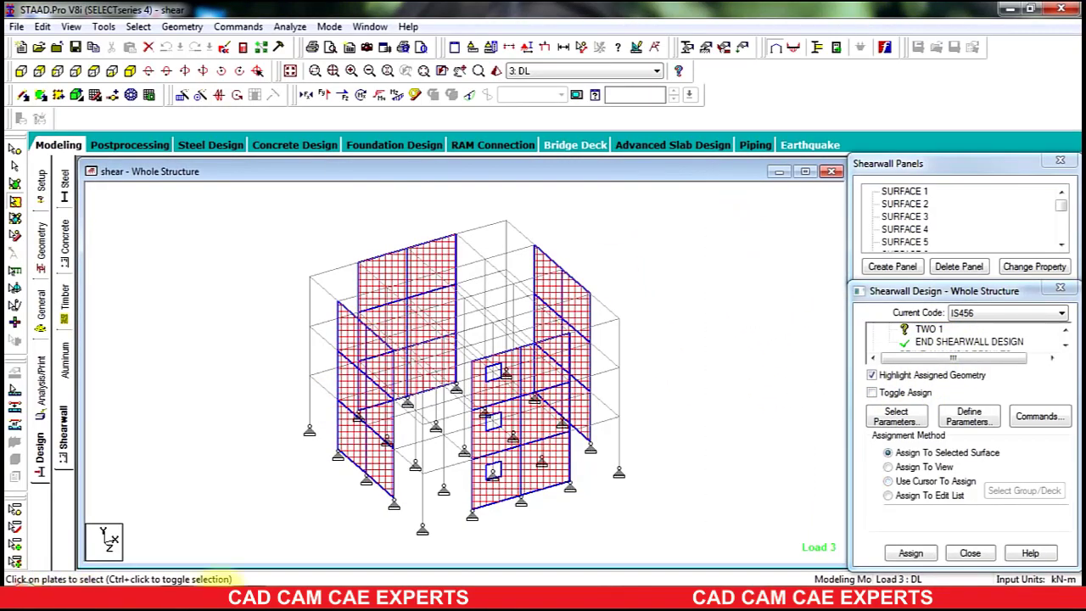
{"action": "left_click", "coordinate": [908, 552]}
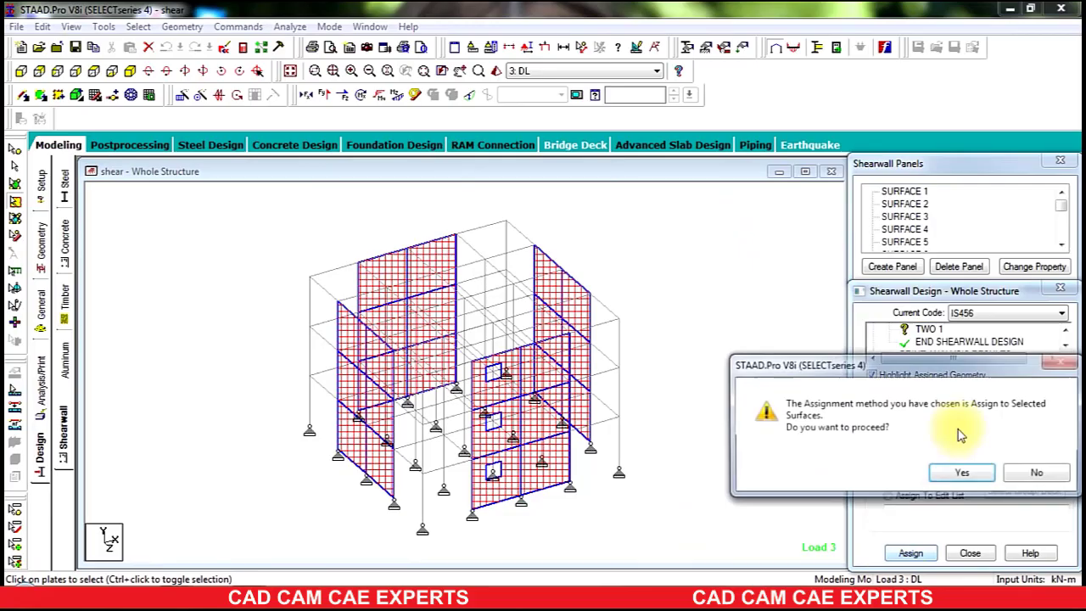
{"action": "left_click", "coordinate": [961, 473]}
{"action": "left_click", "coordinate": [651, 248]}
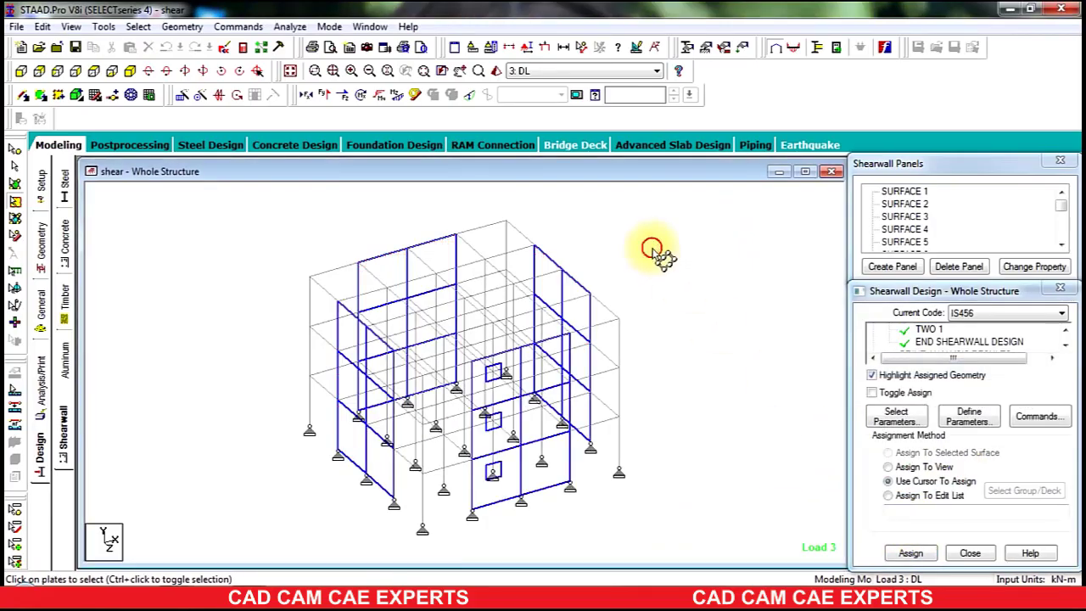
- Run the analysis again, saving the modified structure over the existing results, and minimise the analysis progress window
{"action": "left_click", "coordinate": [298, 25]}
{"action": "left_click", "coordinate": [292, 41]}
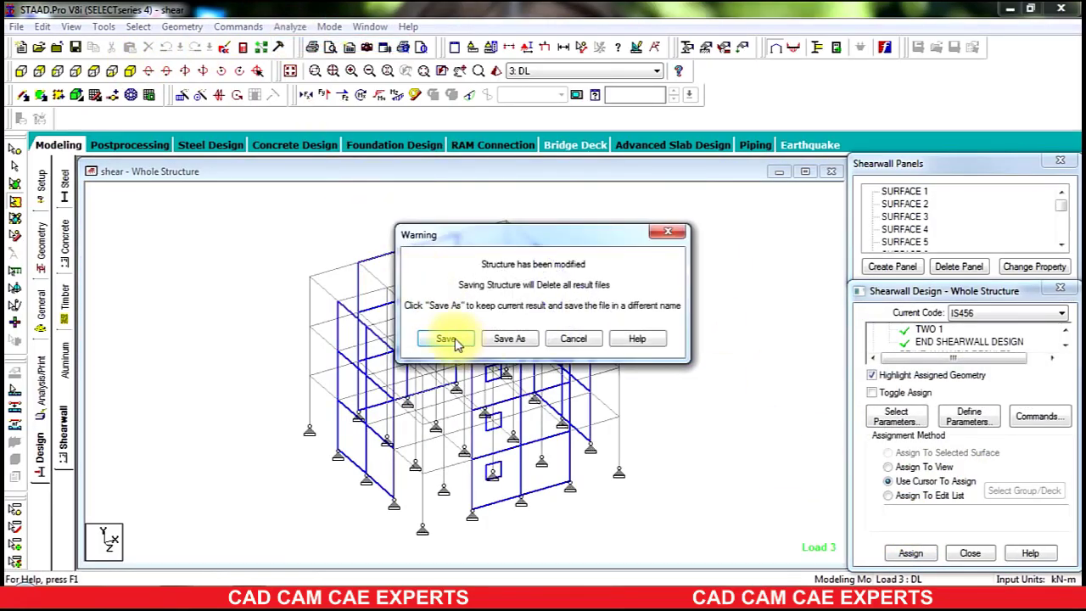
{"action": "left_click", "coordinate": [454, 338]}
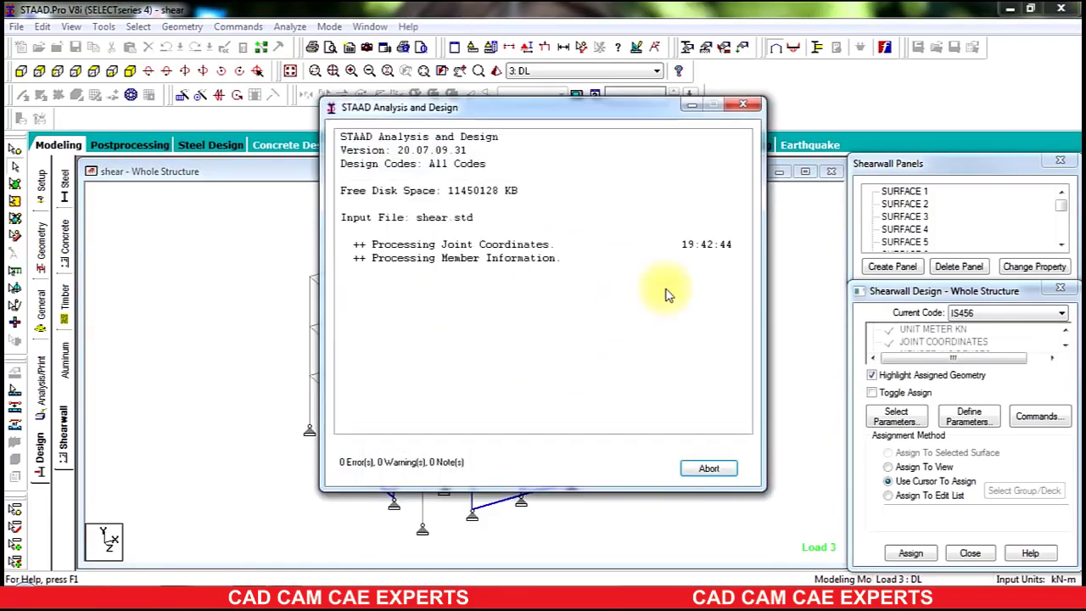
{"action": "left_click", "coordinate": [692, 105]}
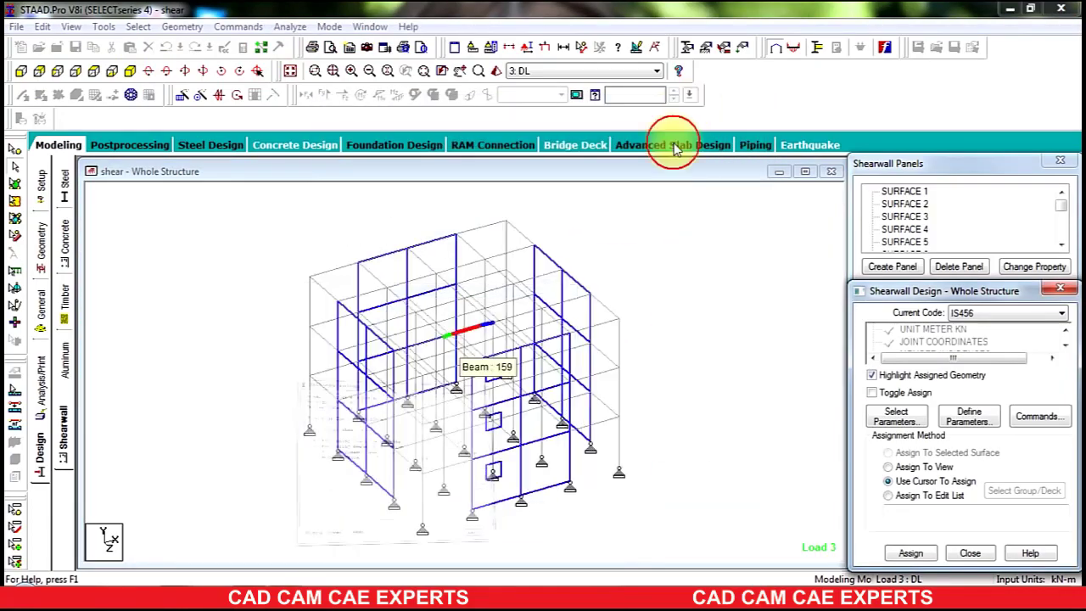
{"action": "left_click", "coordinate": [1010, 9]}
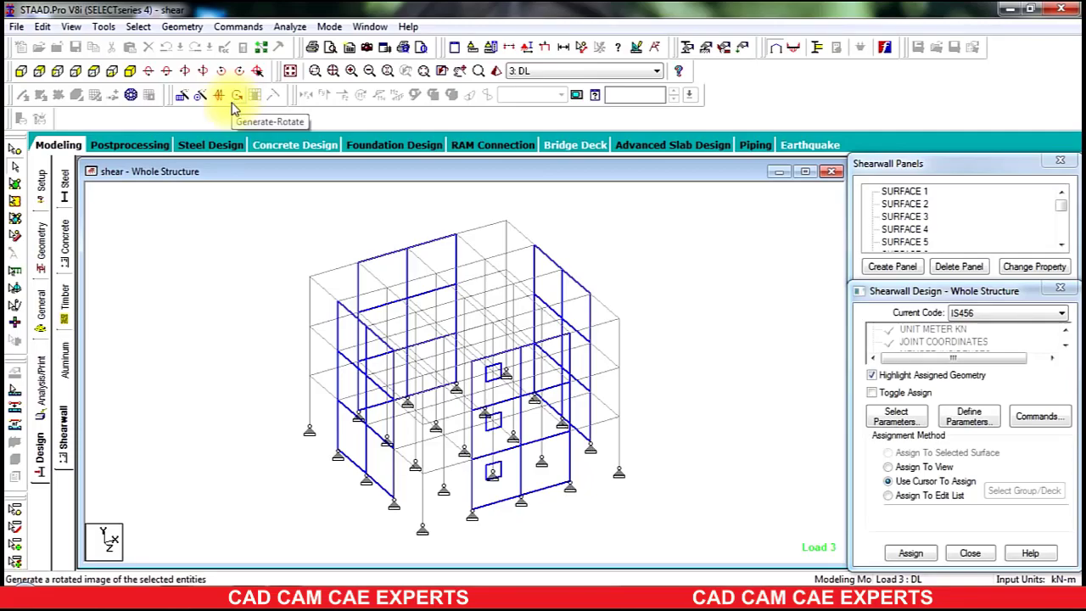
- Restore the analysis progress window and check its log of processing stages from the start to the current calculation
{"action": "left_click", "coordinate": [291, 601]}
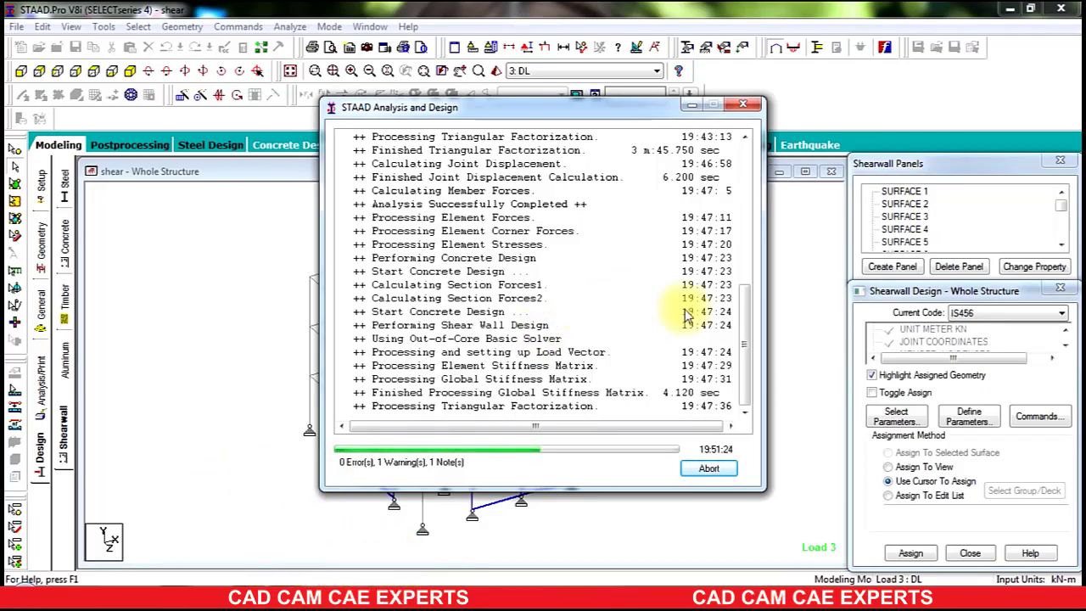
{"action": "left_click_drag", "start_coordinate": [744, 358], "coordinate": [731, 137]}
{"action": "left_click_drag", "start_coordinate": [742, 213], "coordinate": [752, 318]}
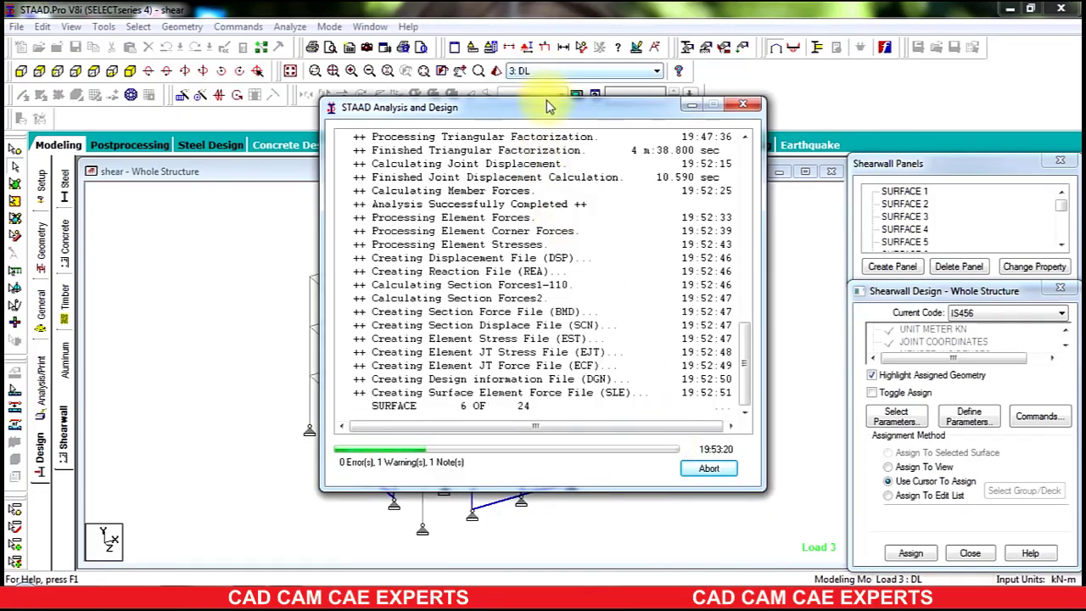
- Move the analysis progress window aside from the building model and minimise it
{"action": "left_click_drag", "start_coordinate": [580, 117], "coordinate": [852, 158]}
{"action": "left_click", "coordinate": [248, 272]}
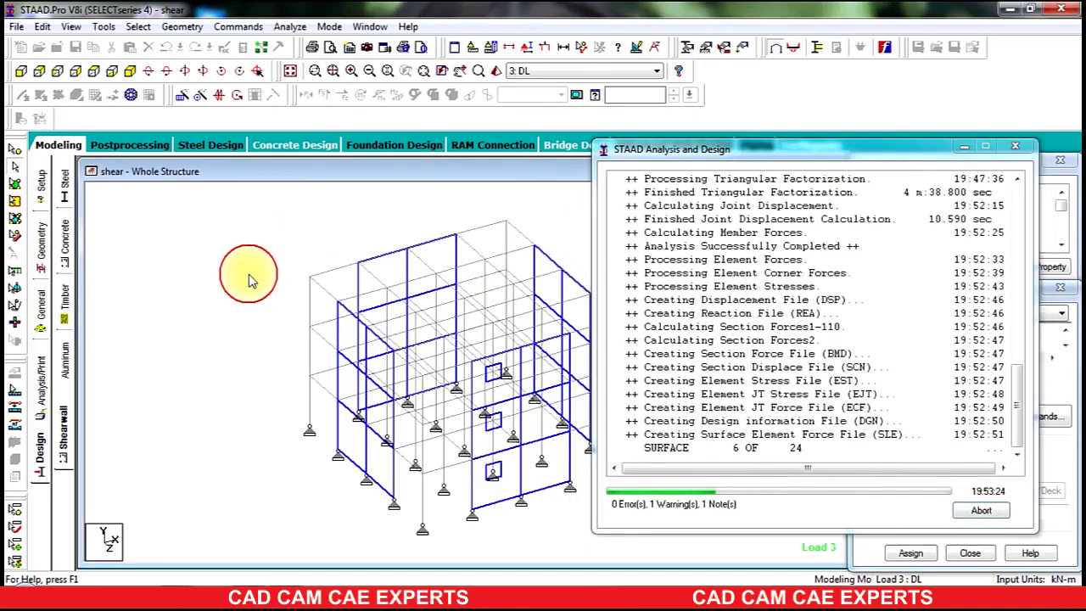
{"action": "left_click", "coordinate": [963, 149]}
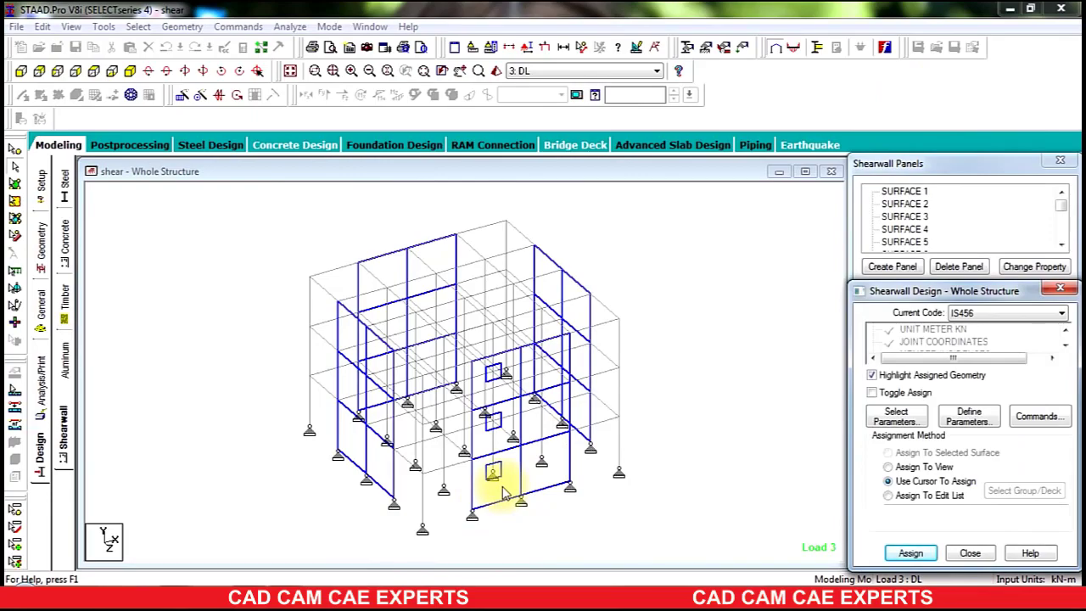
- Check the surface calculation progress in the restored analysis window and pick out the front shear wall surfaces with the Plates Cursor
{"action": "left_click", "coordinate": [15, 201]}
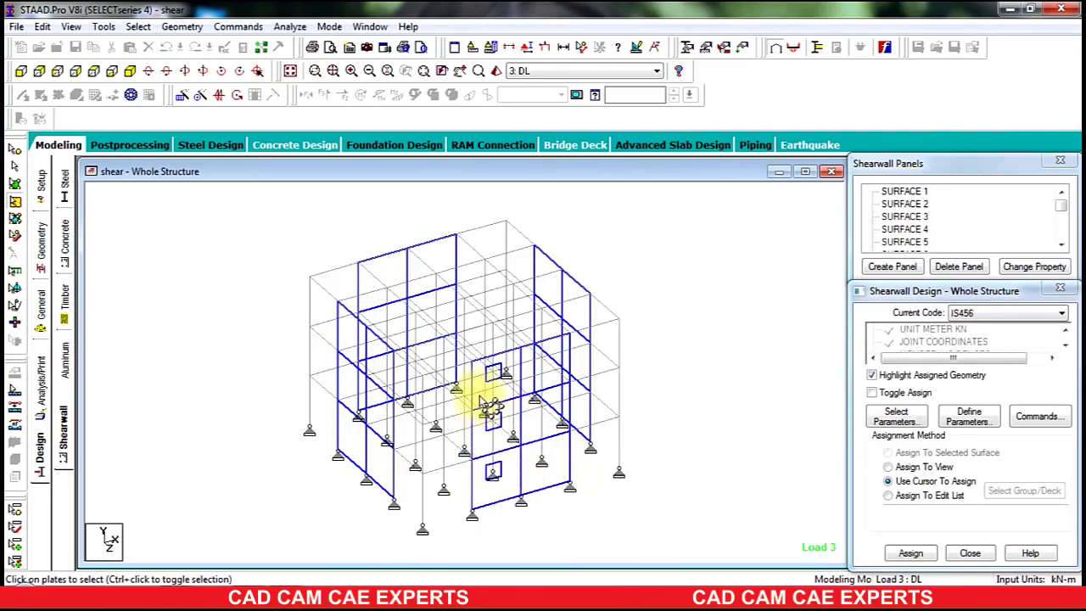
{"action": "left_click", "coordinate": [283, 592]}
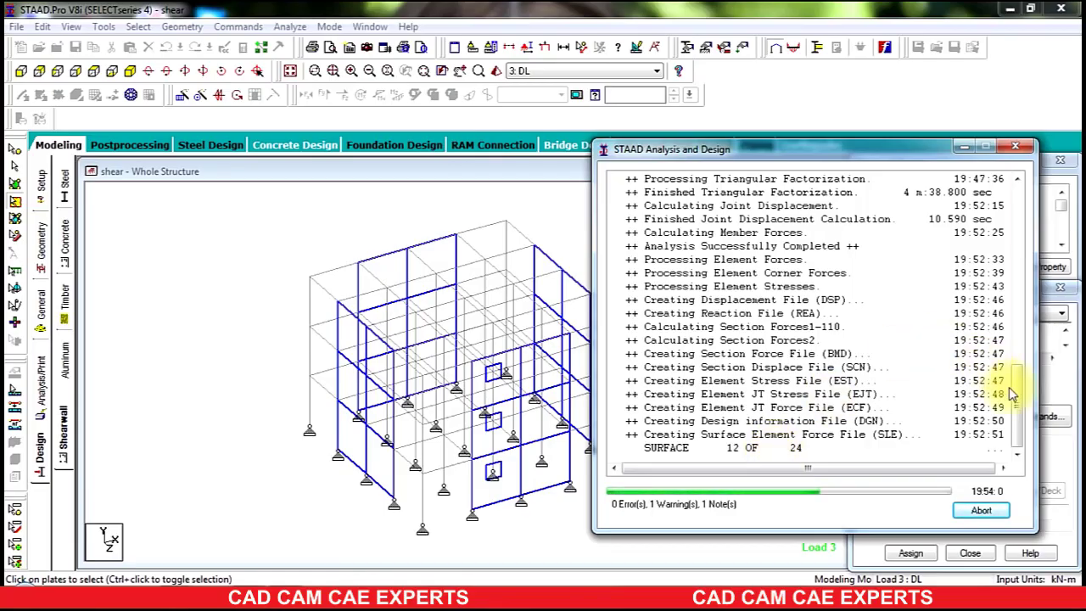
{"action": "left_click_drag", "start_coordinate": [1018, 408], "coordinate": [994, 475]}
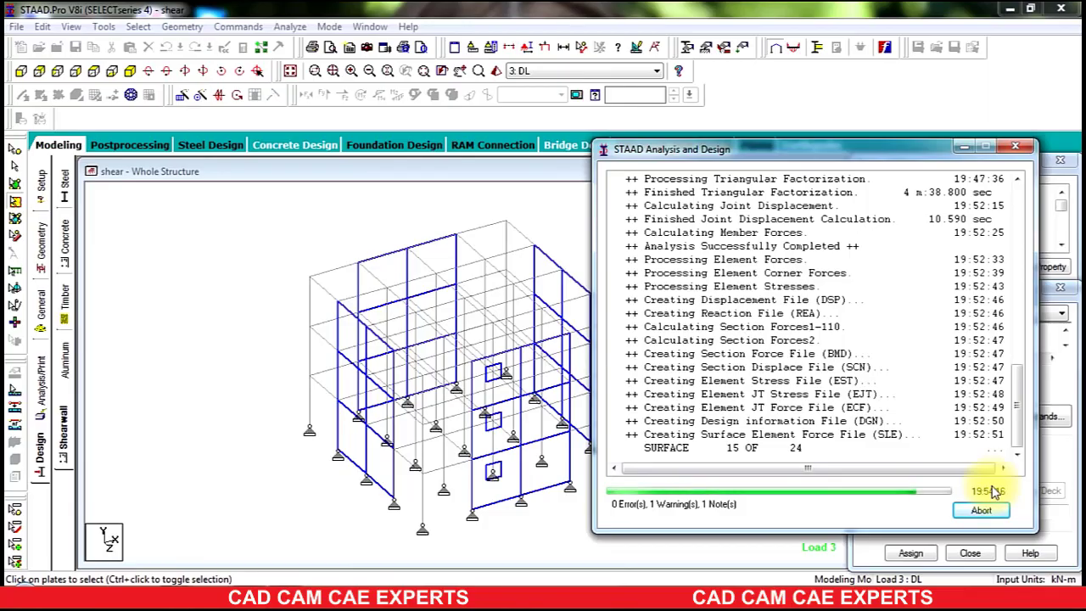
{"action": "left_click", "coordinate": [497, 479]}
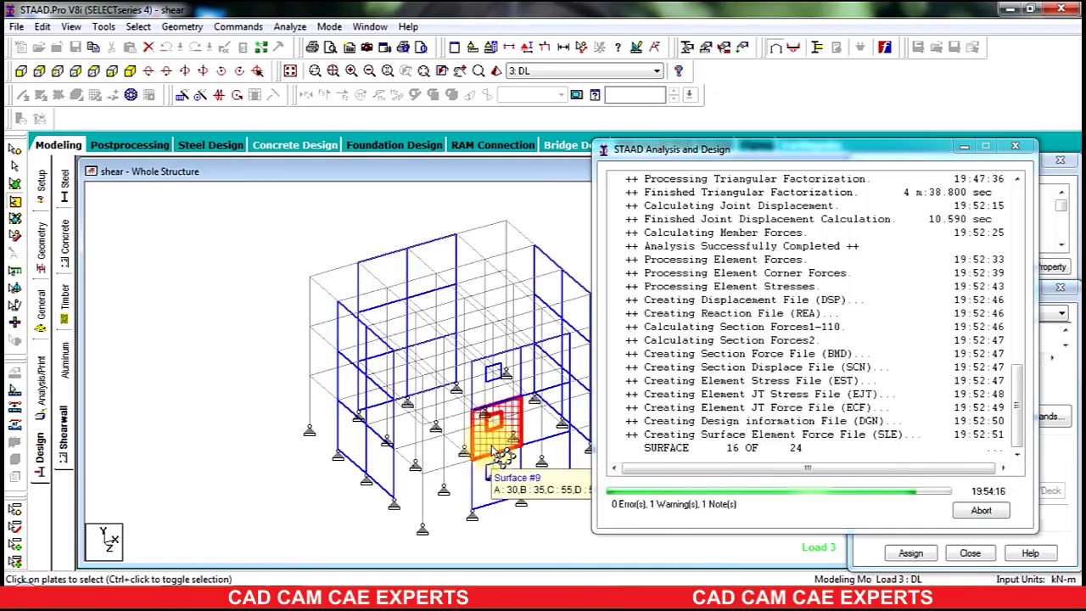
{"action": "left_click", "coordinate": [496, 391]}
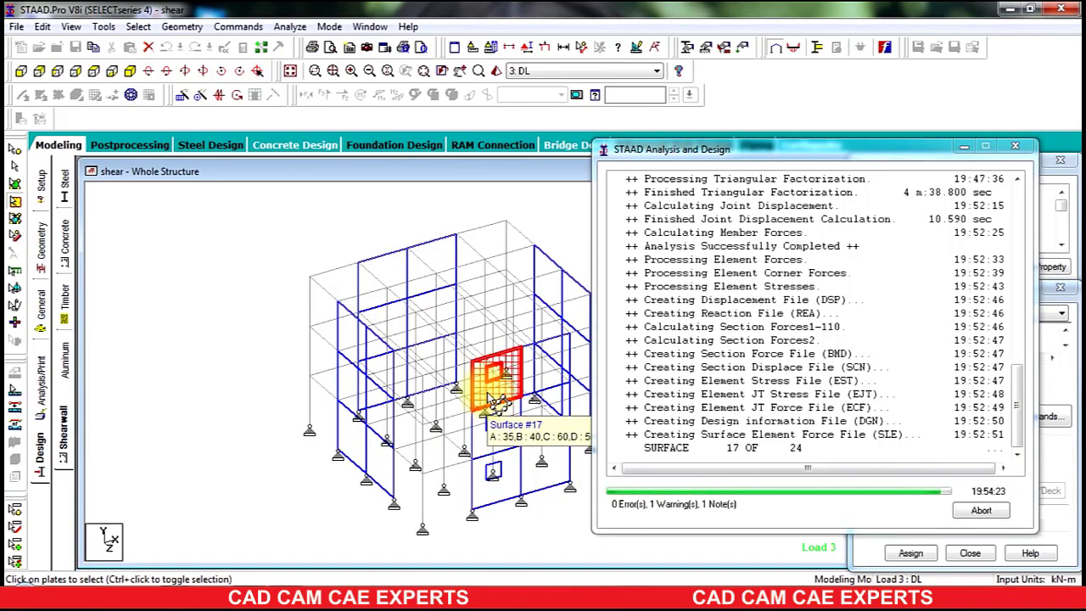
{"action": "left_click", "coordinate": [534, 378]}
{"action": "left_click", "coordinate": [541, 413]}
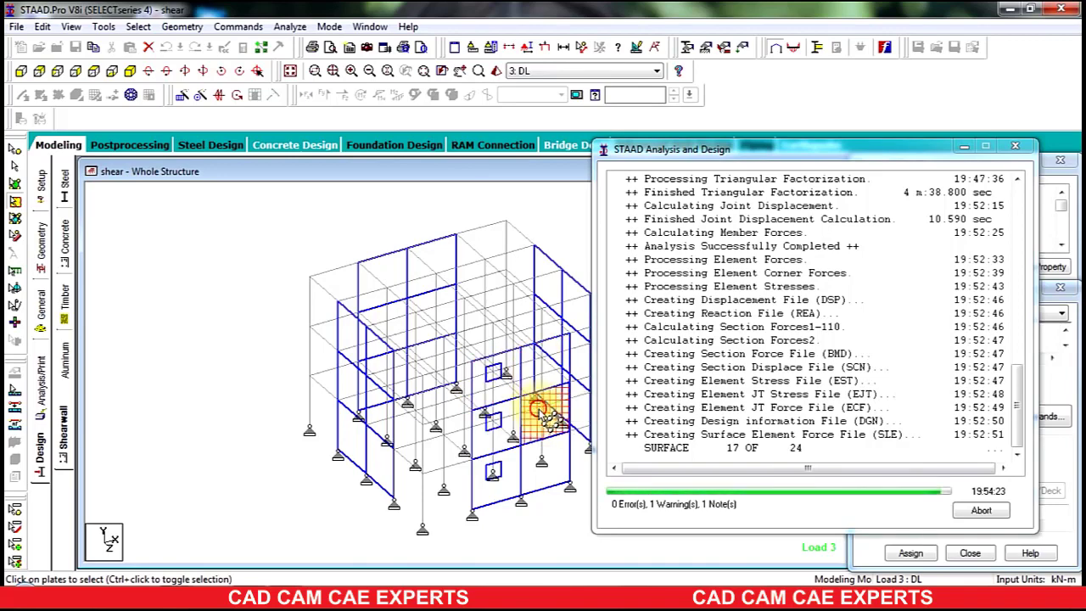
{"action": "left_click", "coordinate": [546, 464]}
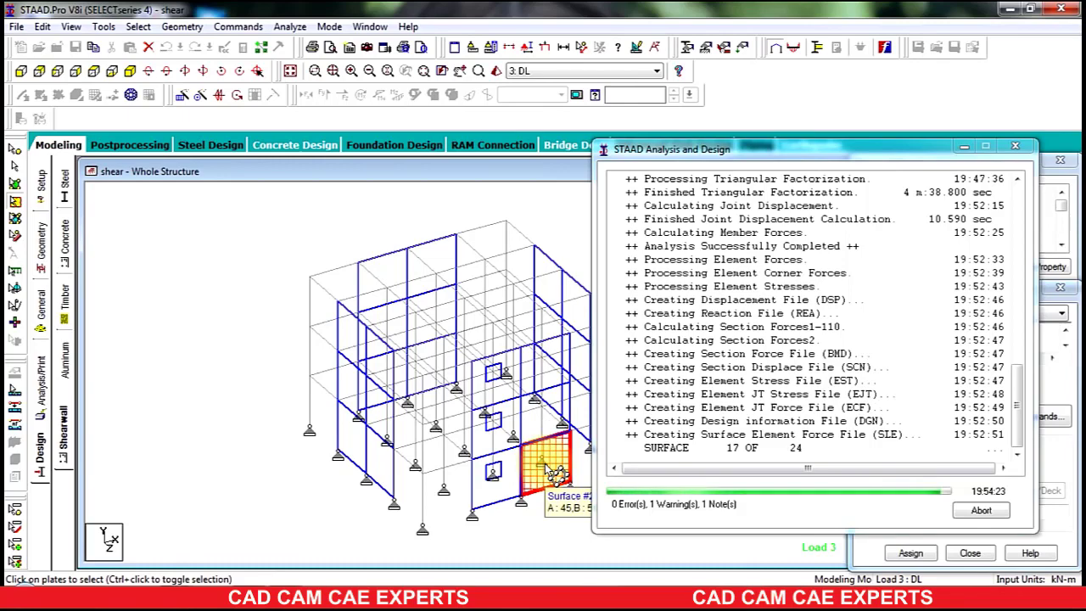
{"action": "left_click", "coordinate": [496, 375]}
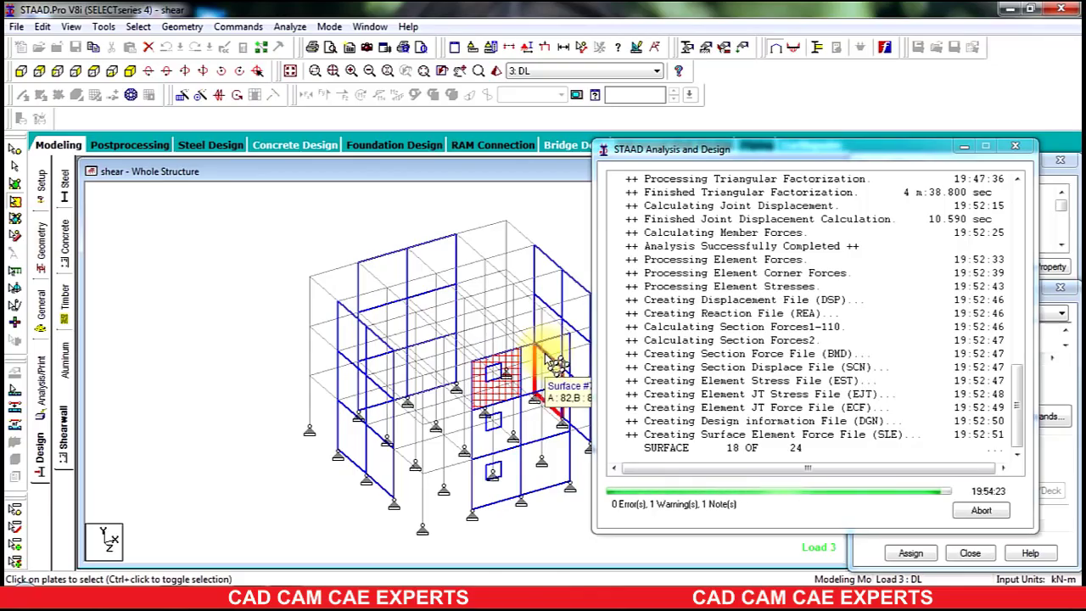
{"action": "left_click", "coordinate": [550, 531]}
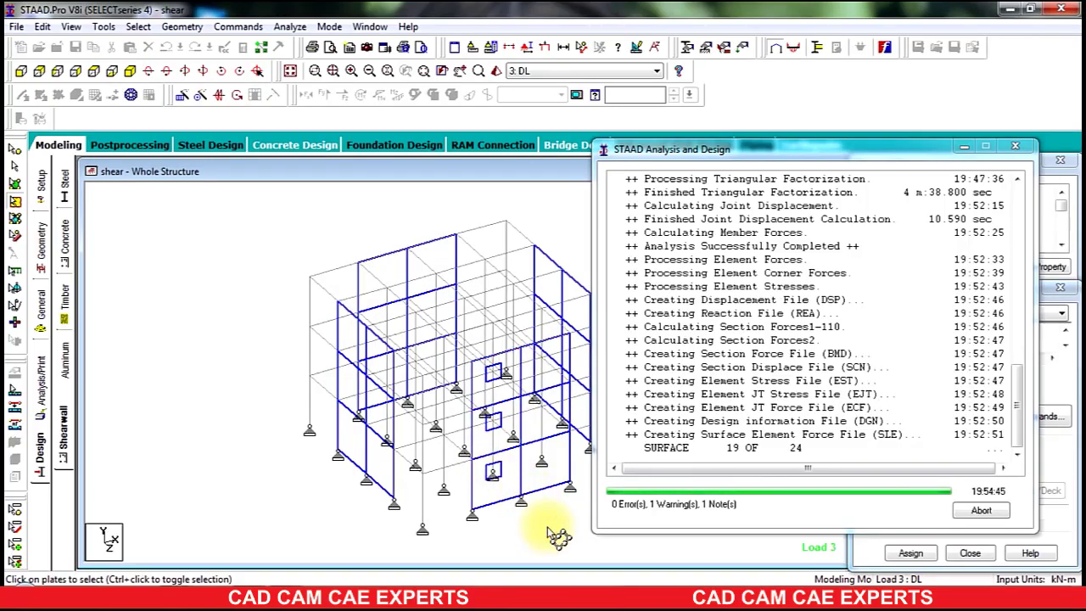
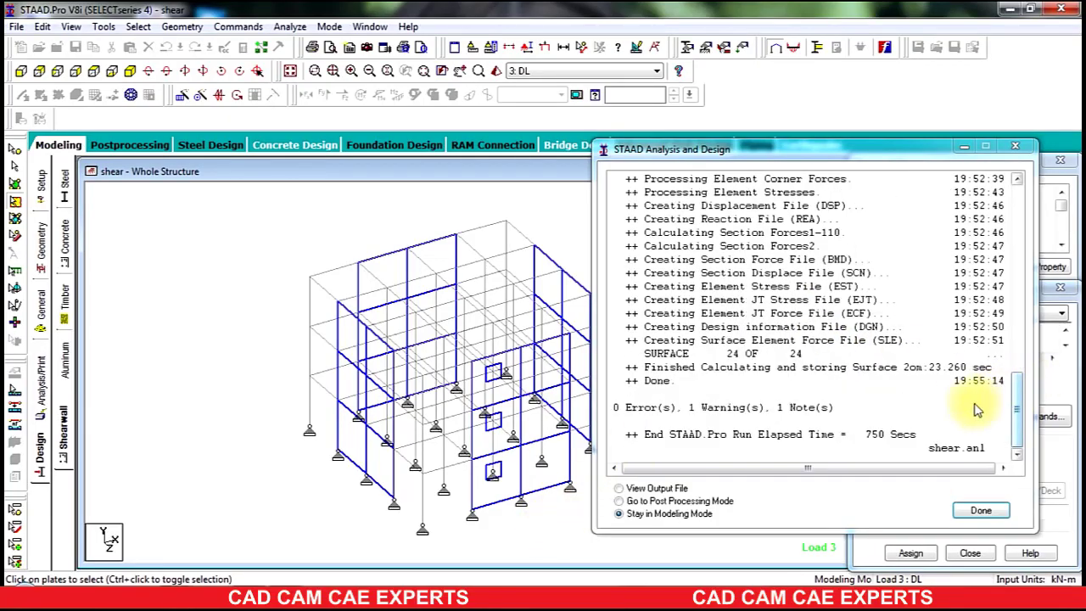
- Finish the completed analysis run with View Output File and list the results sections of the output
{"action": "left_click", "coordinate": [980, 513]}
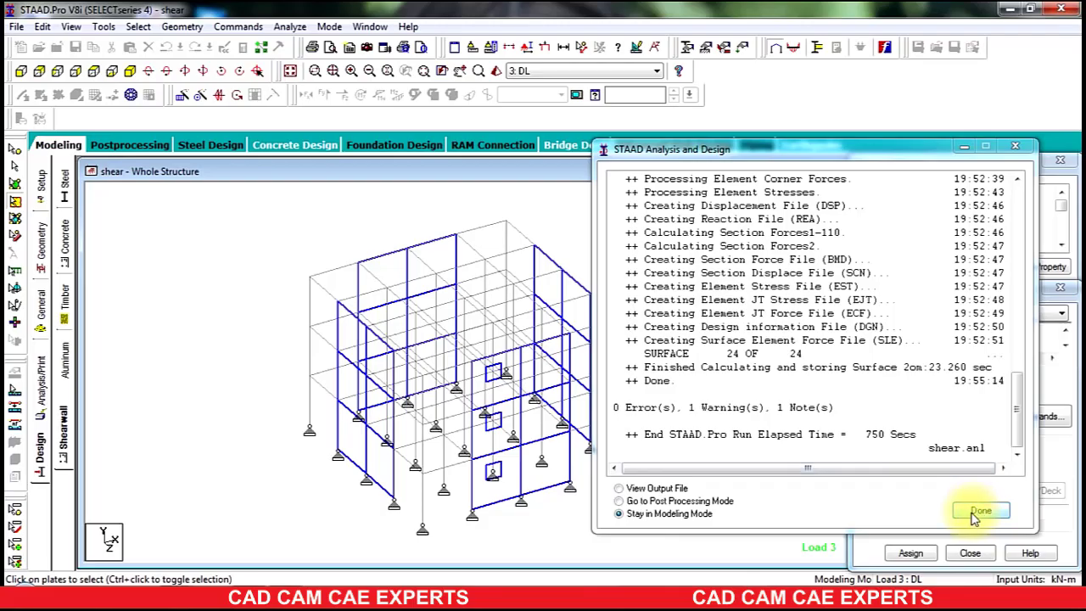
{"action": "left_click", "coordinate": [622, 488]}
{"action": "left_click", "coordinate": [980, 512]}
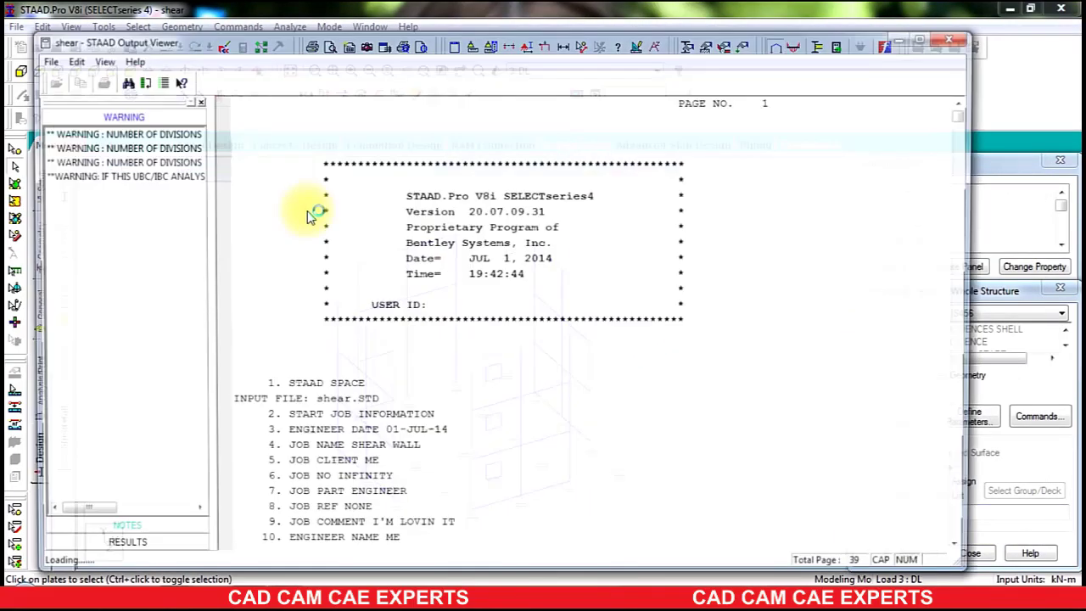
{"action": "left_click", "coordinate": [99, 533]}
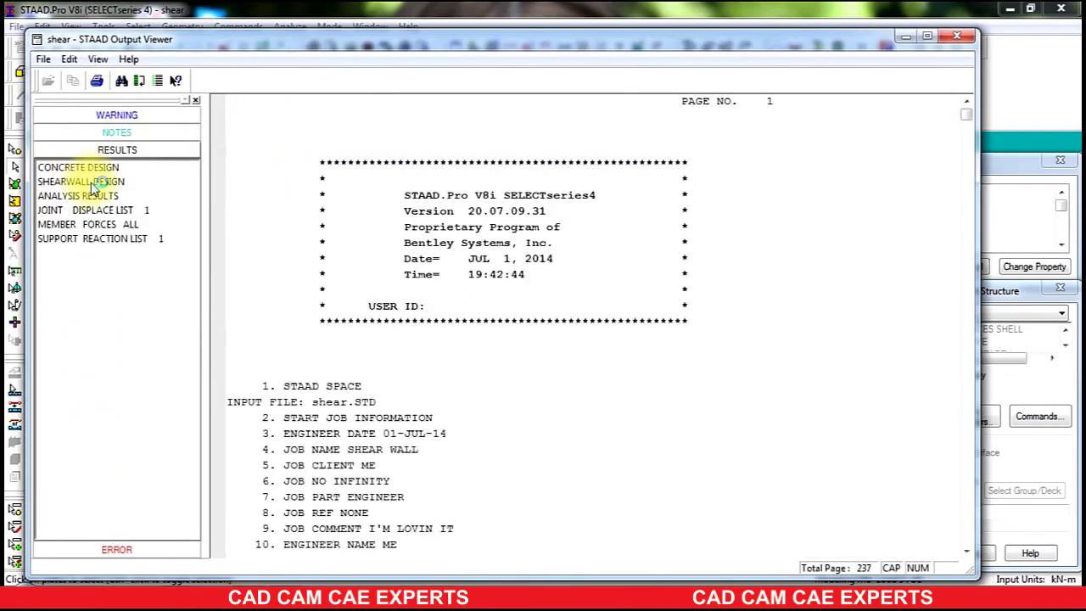
- Examine the shear wall design section of the output and the result pages that follow it, up to the end of the file
{"action": "left_click", "coordinate": [85, 181]}
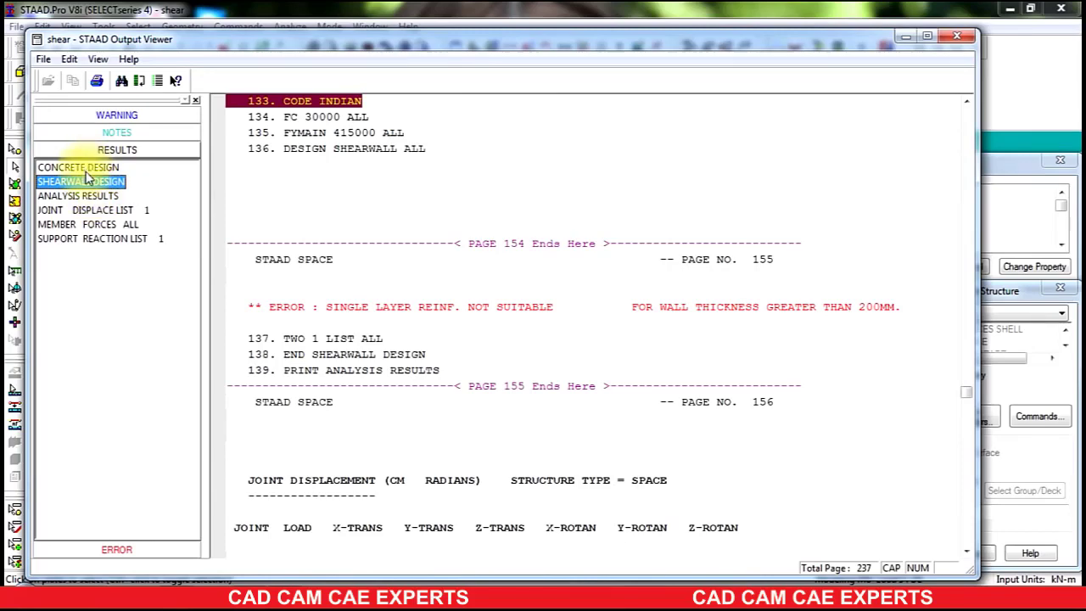
{"action": "left_click", "coordinate": [85, 170]}
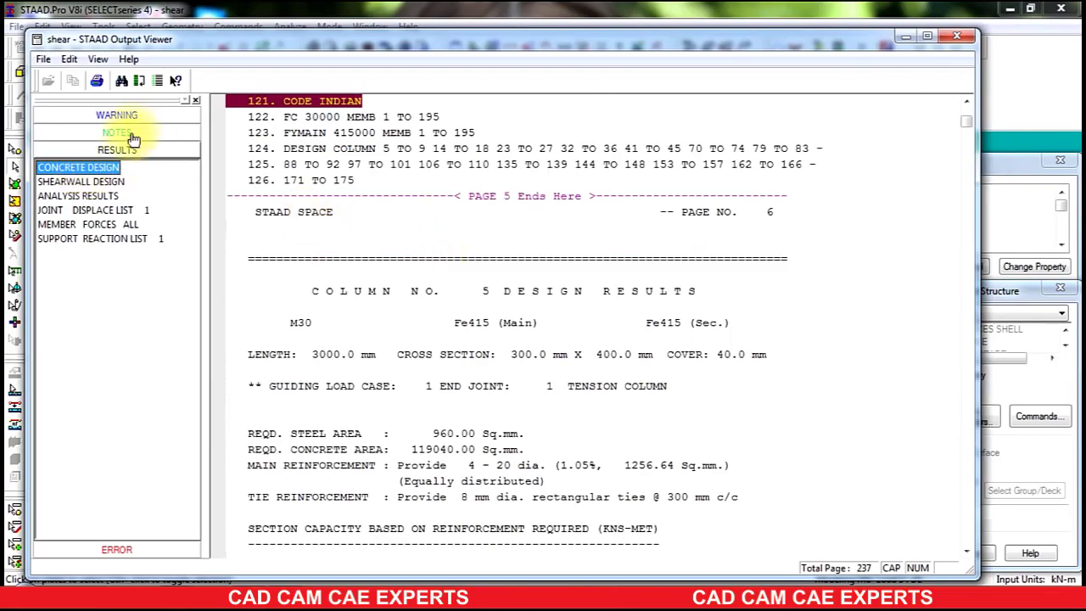
{"action": "left_click", "coordinate": [110, 183]}
{"action": "scroll", "coordinate": [110, 187], "scroll_direction": "down", "scroll_amount": 4}
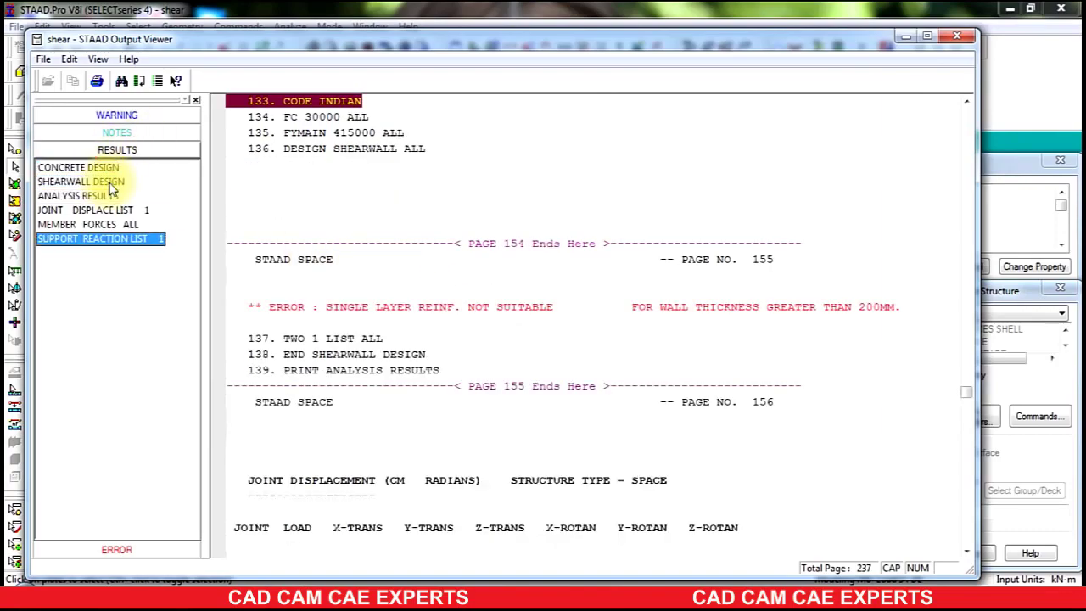
{"action": "left_click", "coordinate": [454, 218]}
{"action": "scroll", "coordinate": [454, 218], "scroll_direction": "down", "scroll_amount": 10}
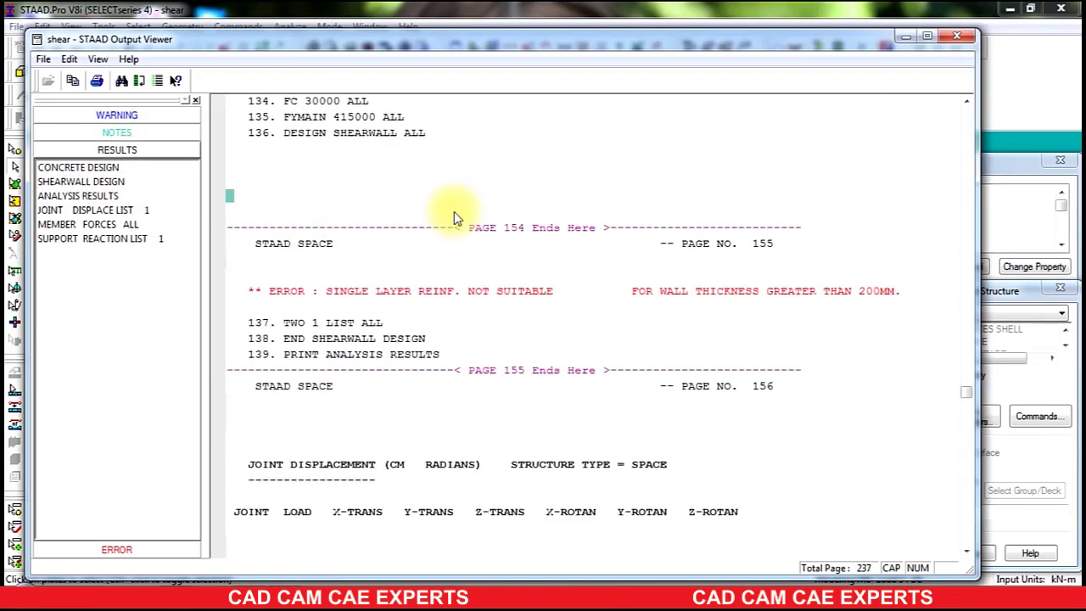
{"action": "scroll", "coordinate": [454, 218], "scroll_direction": "down", "scroll_amount": 14}
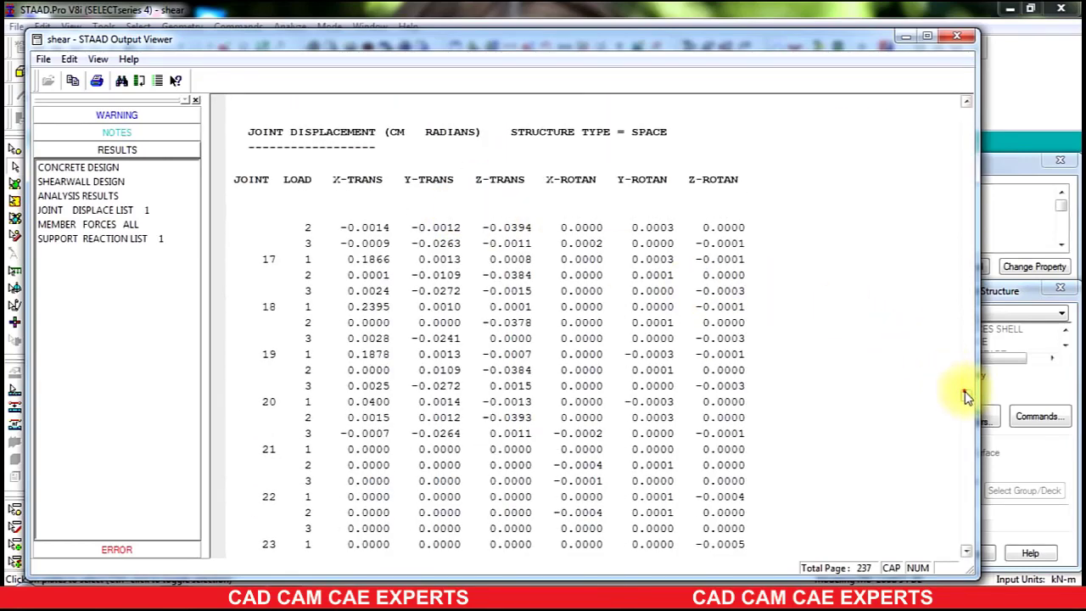
{"action": "left_click_drag", "start_coordinate": [965, 394], "coordinate": [967, 537]}
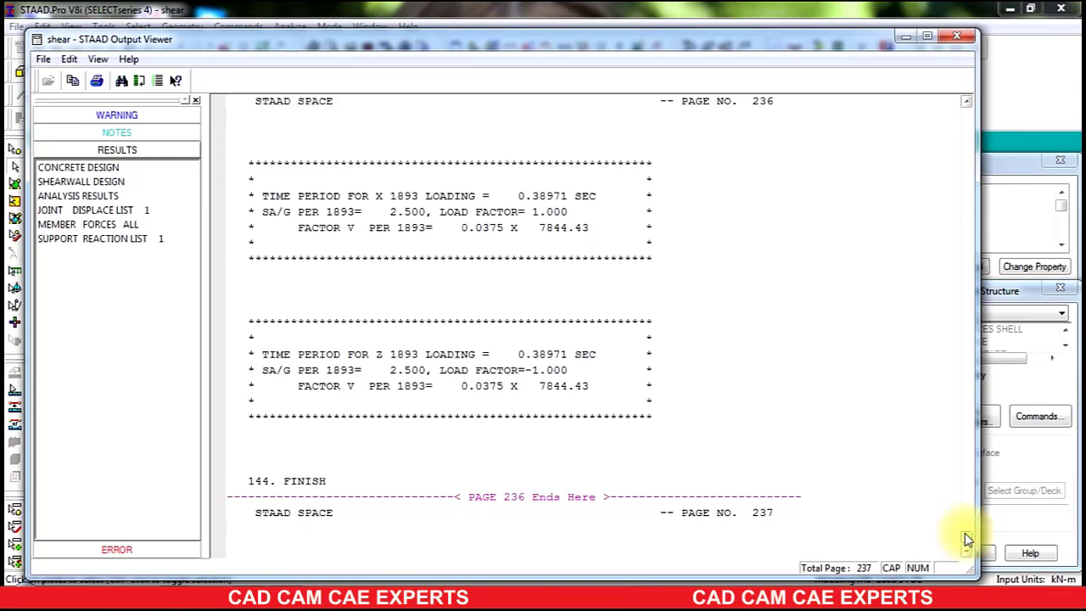
{"action": "left_click_drag", "start_coordinate": [964, 533], "coordinate": [965, 504]}
- Review the concrete design section of the output, including the seismic loading data before it and the first column design results
{"action": "left_click", "coordinate": [90, 167]}
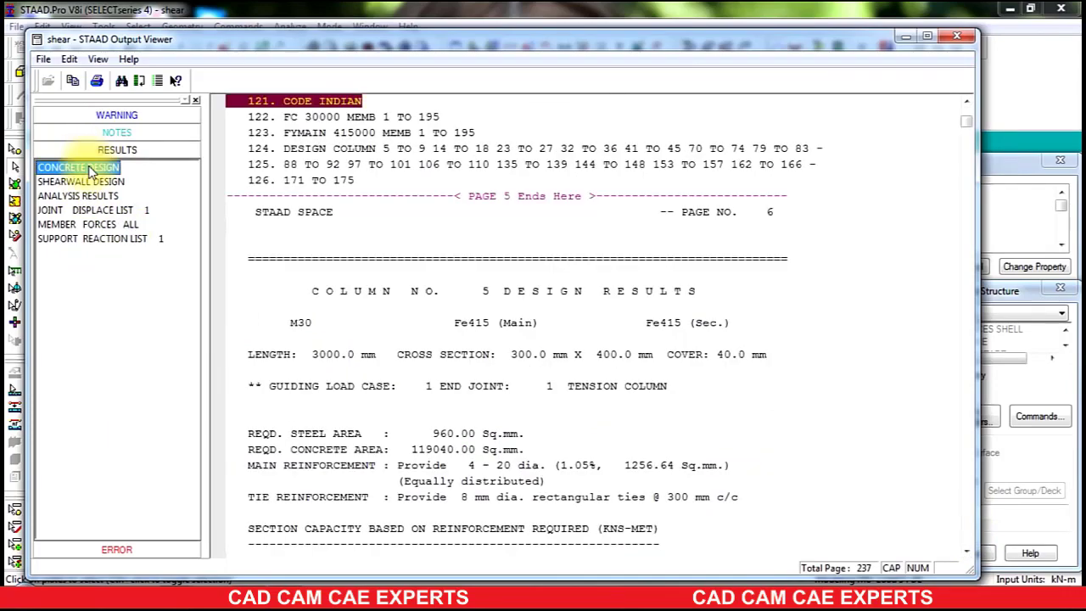
{"action": "left_click", "coordinate": [877, 184]}
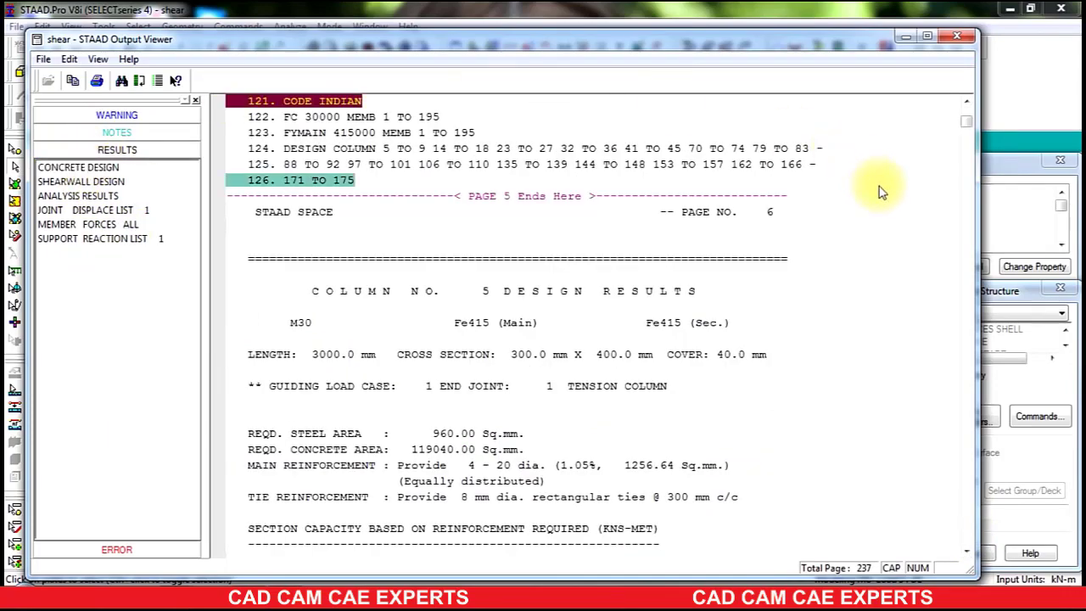
{"action": "scroll", "coordinate": [878, 192], "scroll_direction": "up", "scroll_amount": 10}
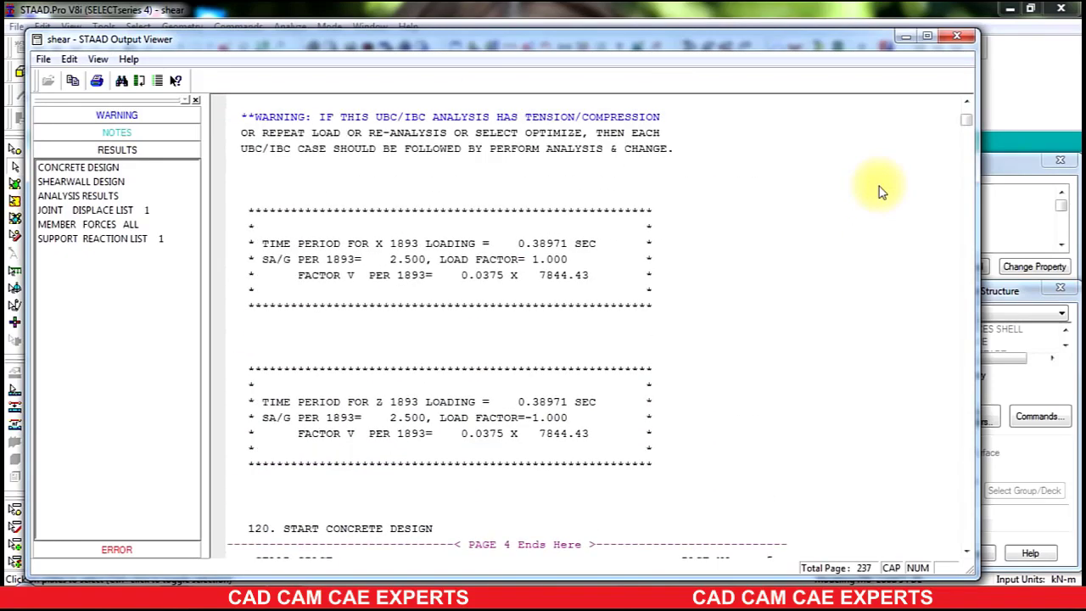
{"action": "scroll", "coordinate": [878, 192], "scroll_direction": "up", "scroll_amount": 3}
{"action": "scroll", "coordinate": [879, 192], "scroll_direction": "down", "scroll_amount": 7}
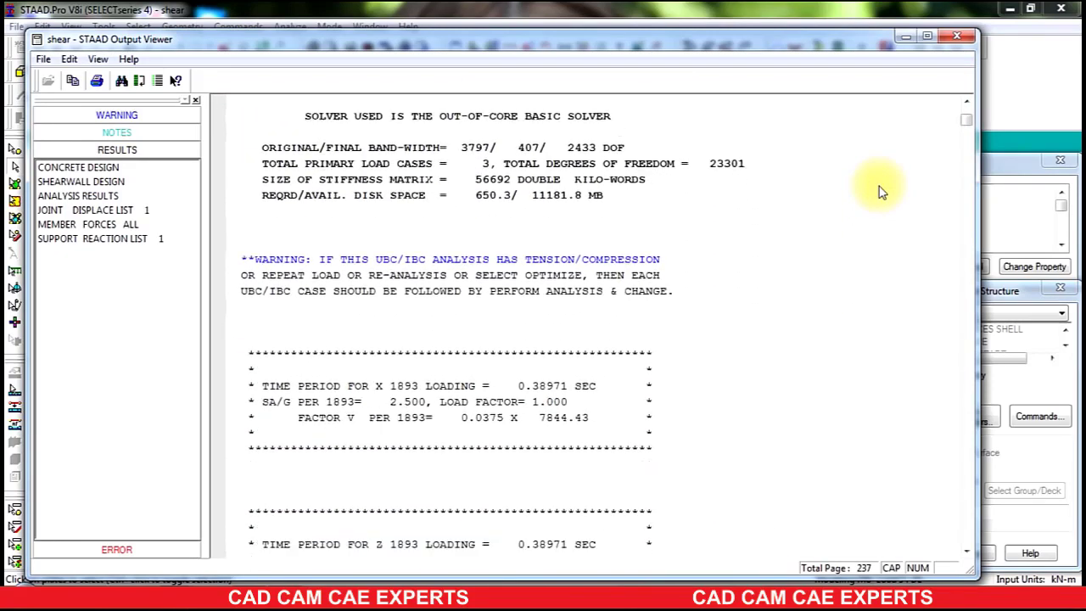
{"action": "scroll", "coordinate": [878, 192], "scroll_direction": "down", "scroll_amount": 20}
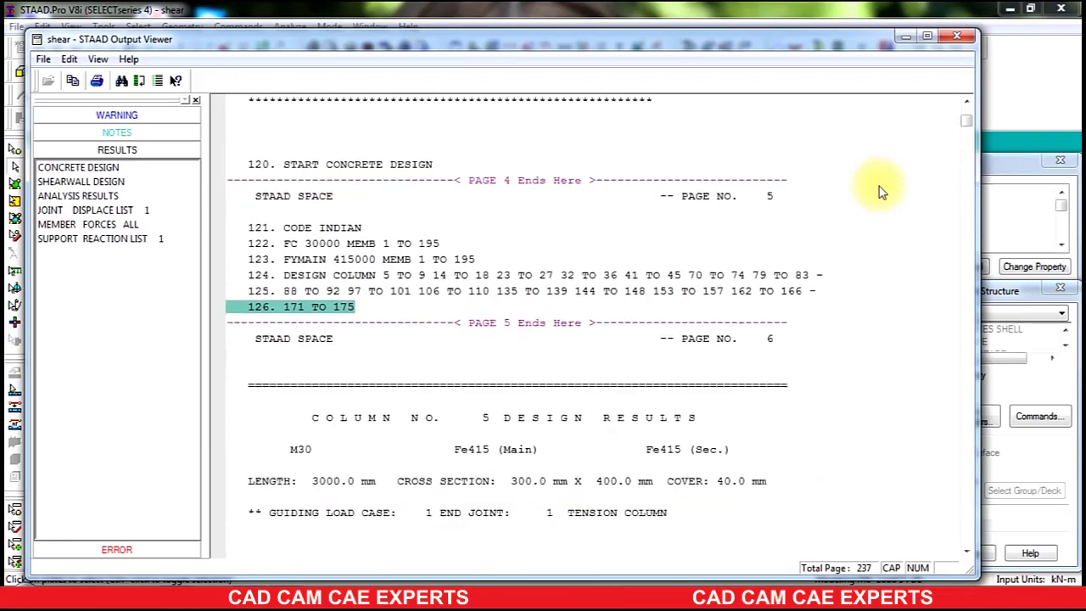
{"action": "scroll", "coordinate": [878, 192], "scroll_direction": "down", "scroll_amount": 9}
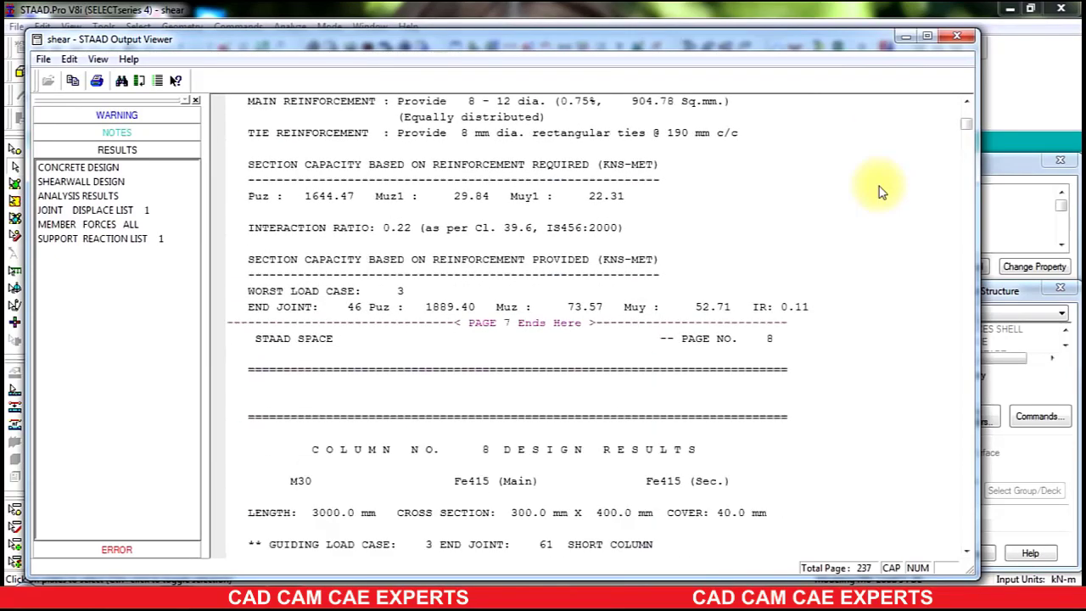
- Return to the shear wall design section and highlight its CODE INDIAN, FC 30000 and FYMAIN 415000 lines
{"action": "left_click", "coordinate": [94, 182]}
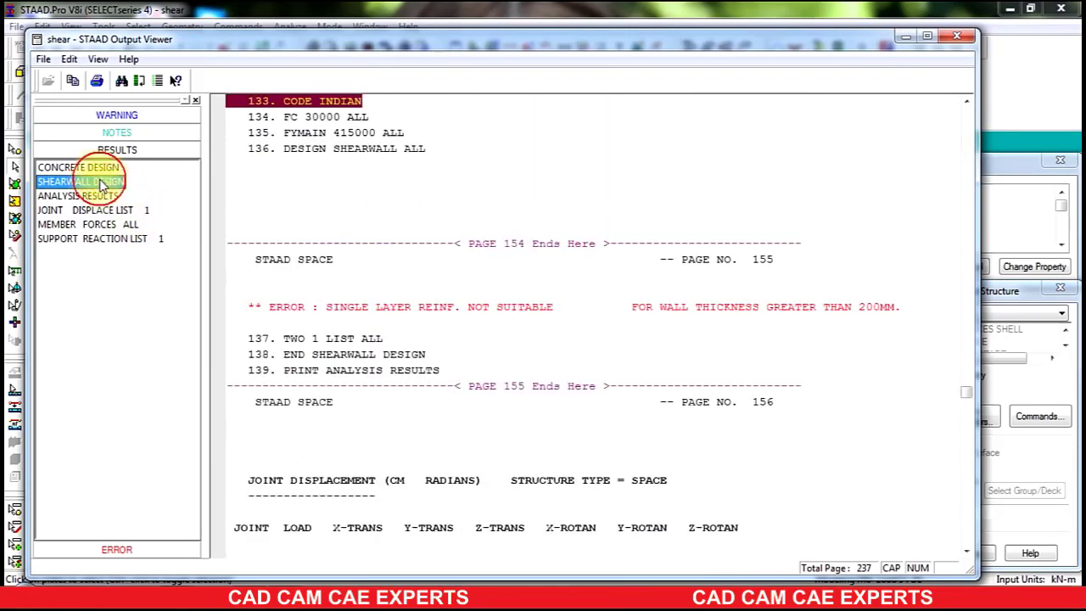
{"action": "scroll", "coordinate": [532, 201], "scroll_direction": "up", "scroll_amount": 4}
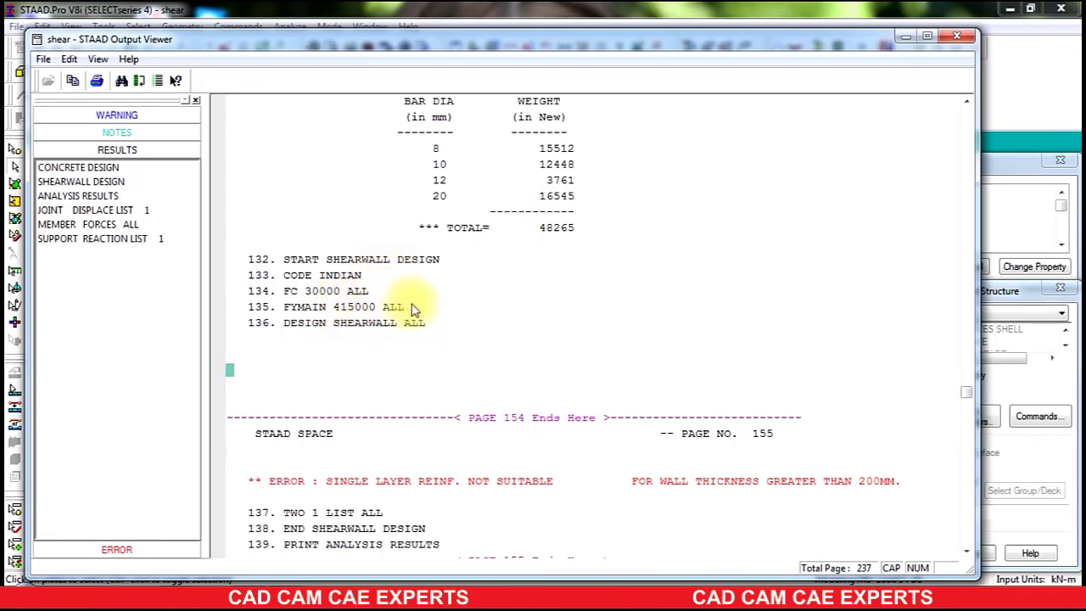
{"action": "left_click_drag", "start_coordinate": [402, 285], "coordinate": [416, 314]}
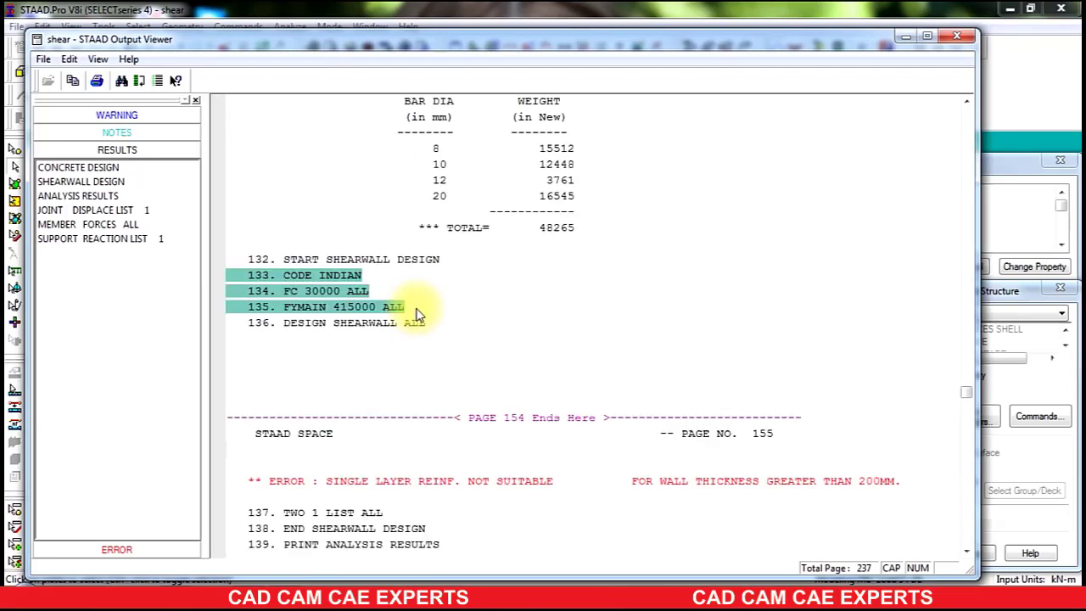
- Minimise the output viewer and enter Postprocessing mode with load cases EL X+, EL Z- and DL selected
{"action": "left_click", "coordinate": [906, 39]}
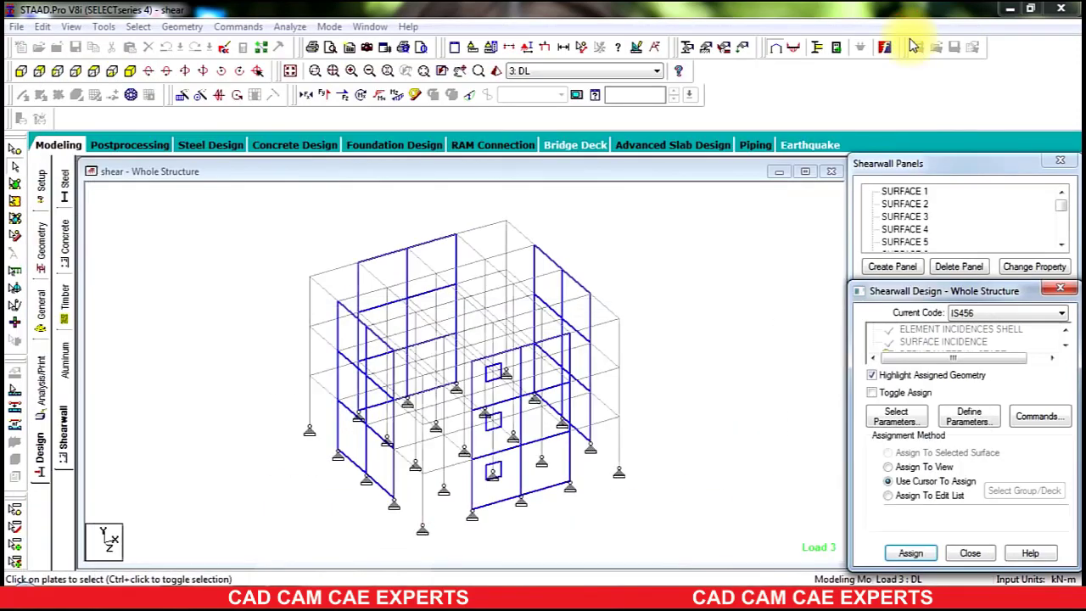
{"action": "left_click", "coordinate": [129, 145]}
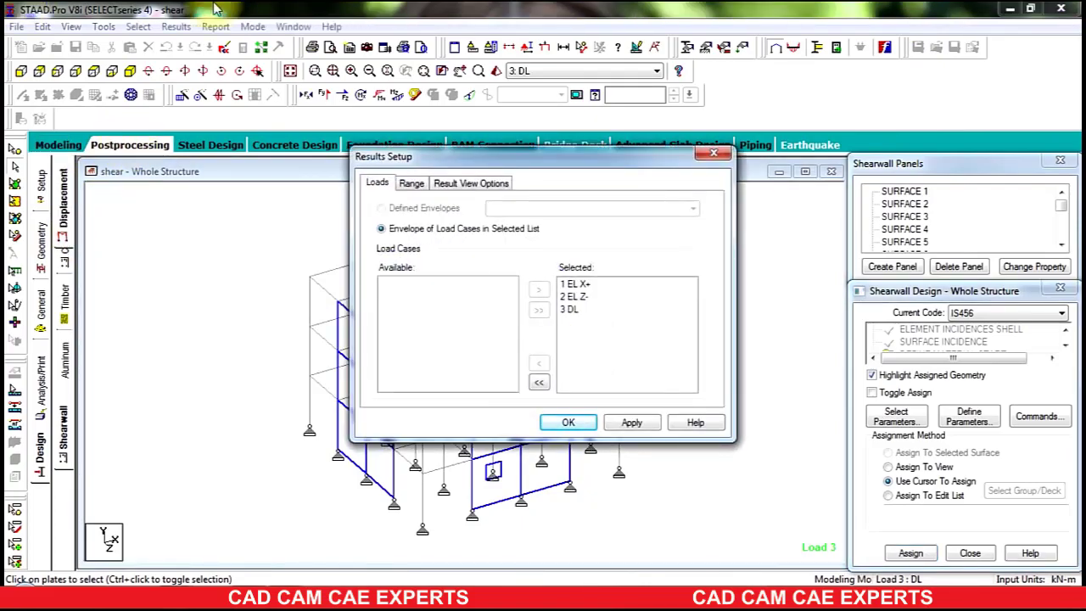
{"action": "left_click", "coordinate": [576, 424]}
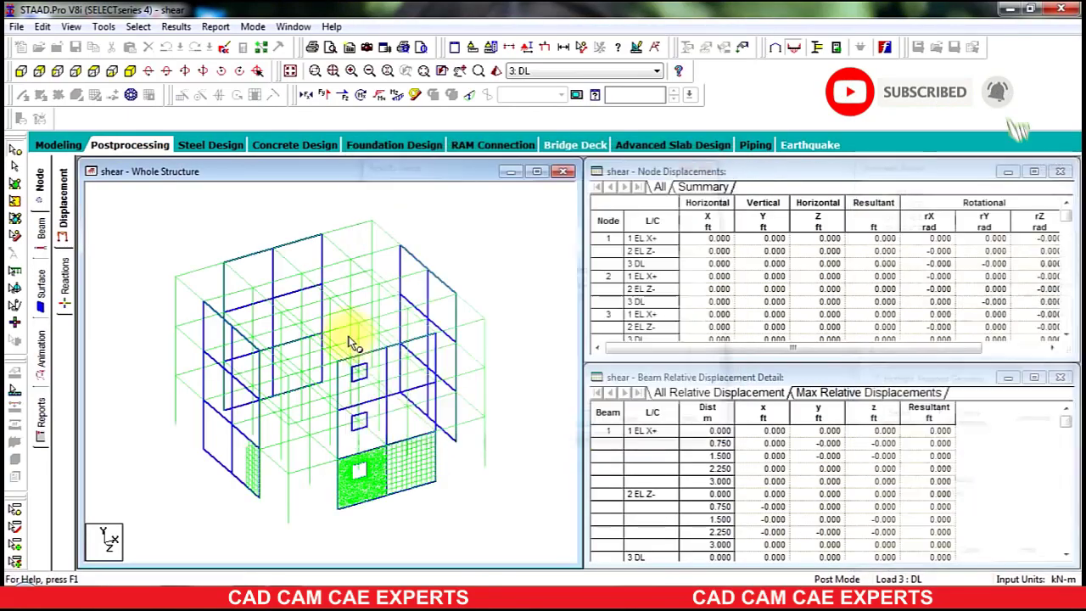
- Maximise the Whole Structure view and display the displacement for load case 1: EL X+
{"action": "double_click", "coordinate": [543, 174]}
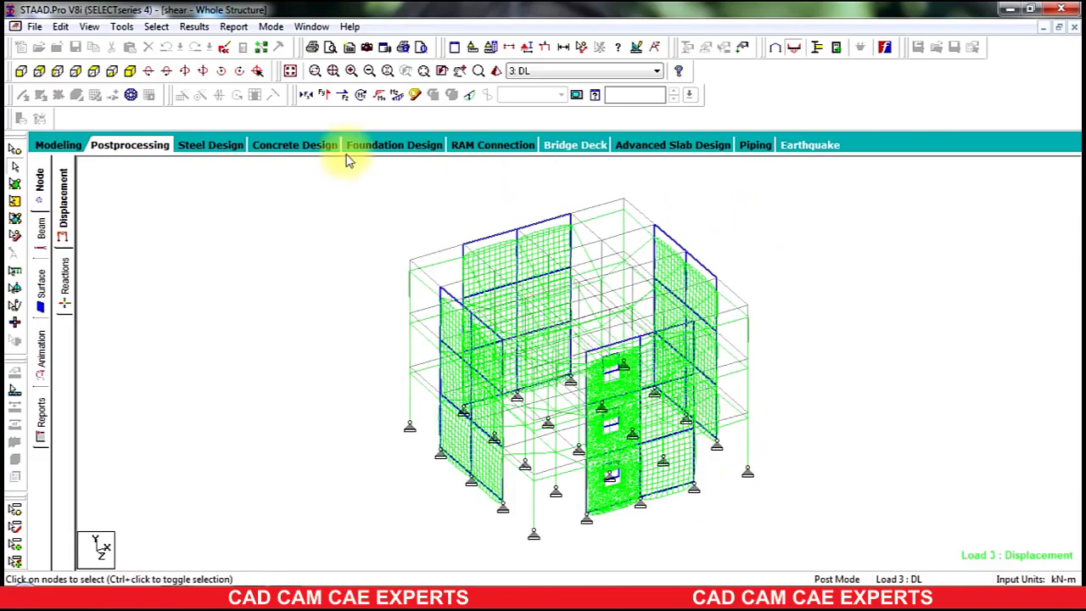
{"action": "left_click", "coordinate": [528, 73]}
{"action": "left_click", "coordinate": [540, 88]}
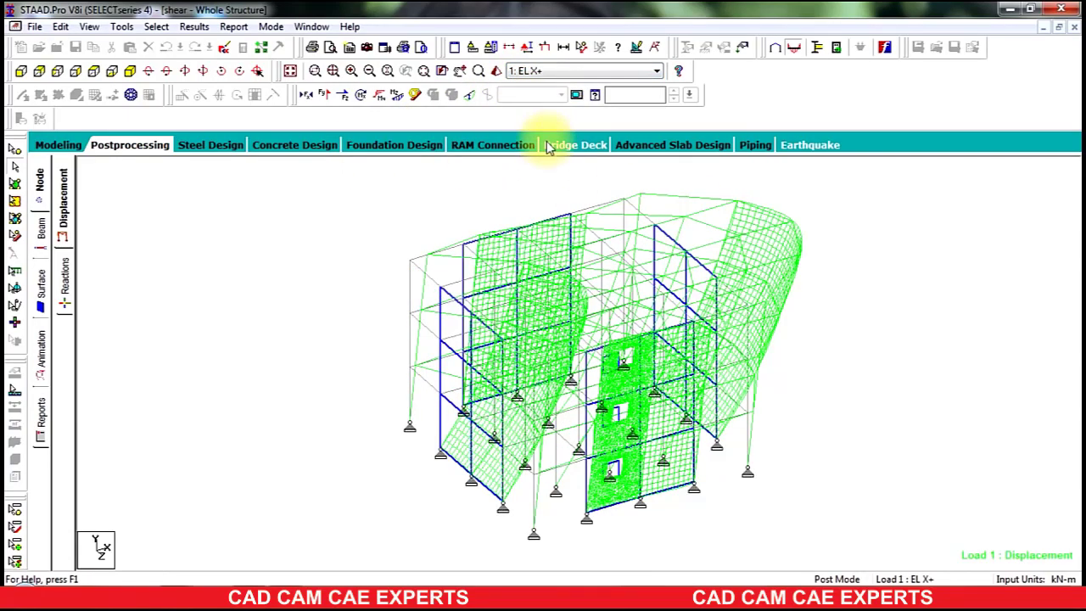
- Show the displacement for load case 2: EL Z-, and turn off the displacement display
{"action": "left_click", "coordinate": [540, 72]}
{"action": "left_click", "coordinate": [544, 93]}
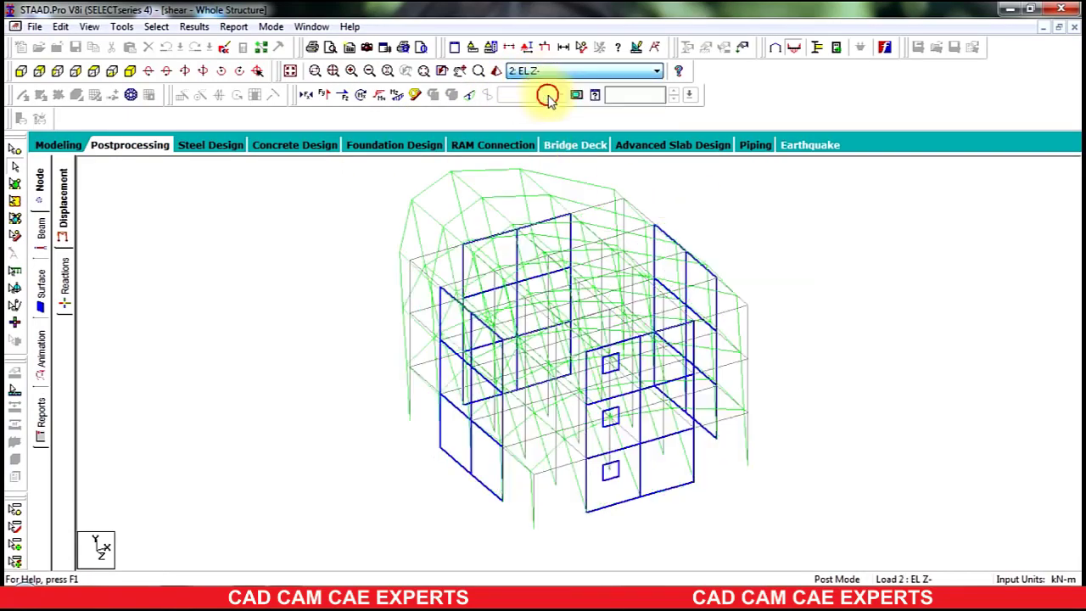
{"action": "left_click", "coordinate": [470, 95]}
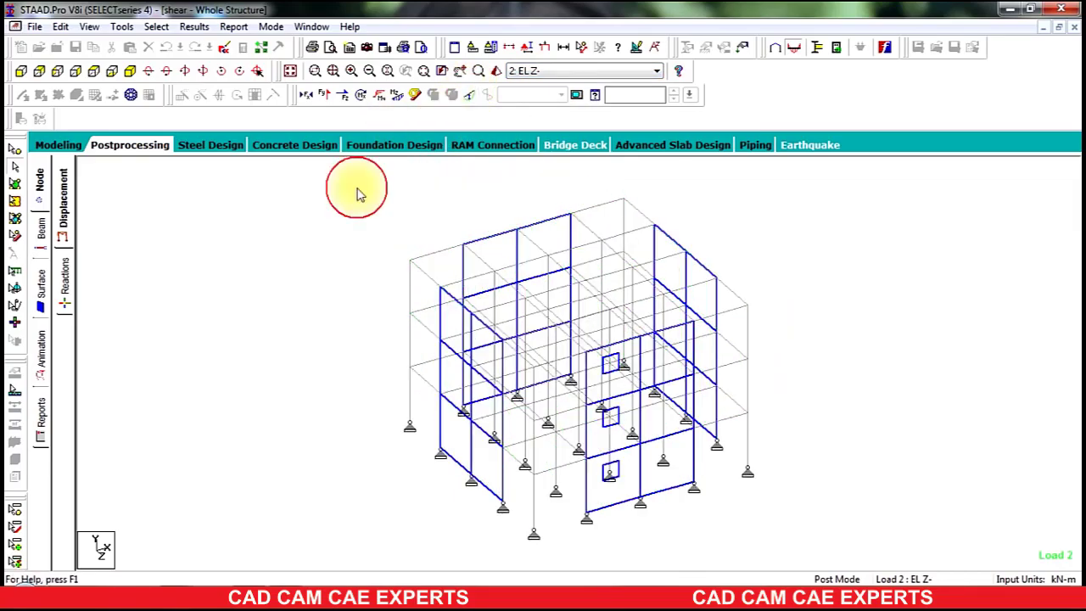
- View the support reactions and statics check results, and bring up the animation settings without applying any animation
{"action": "left_click", "coordinate": [64, 293]}
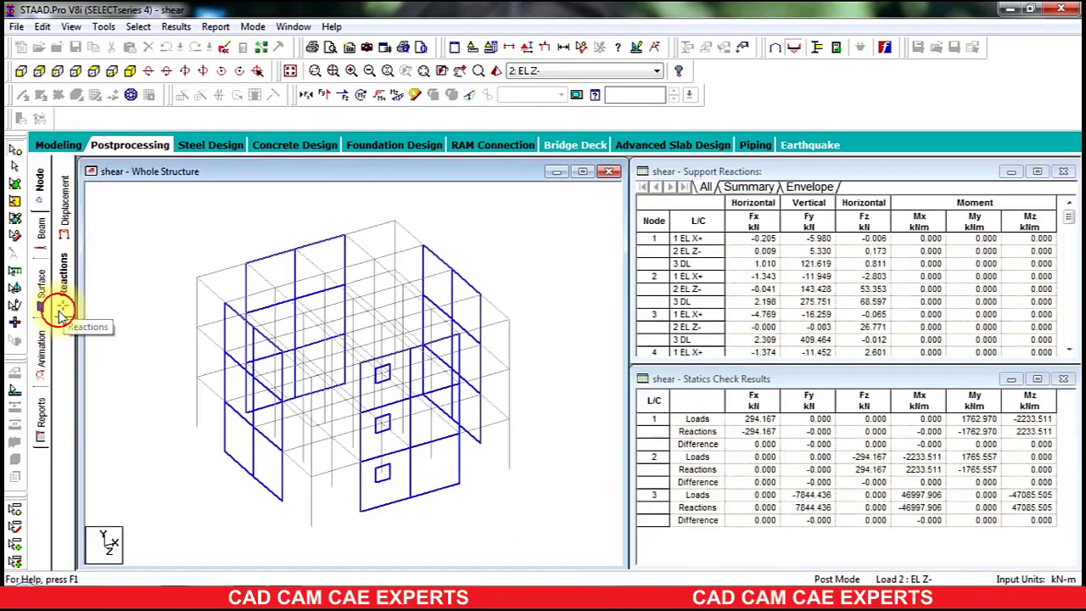
{"action": "left_click", "coordinate": [41, 352]}
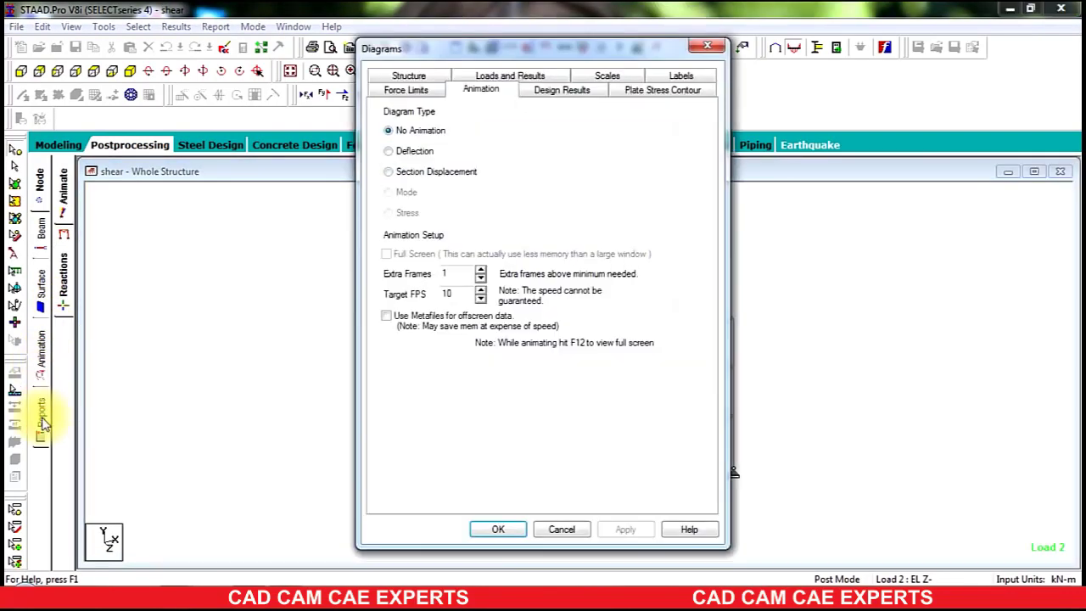
{"action": "left_click", "coordinate": [567, 529]}
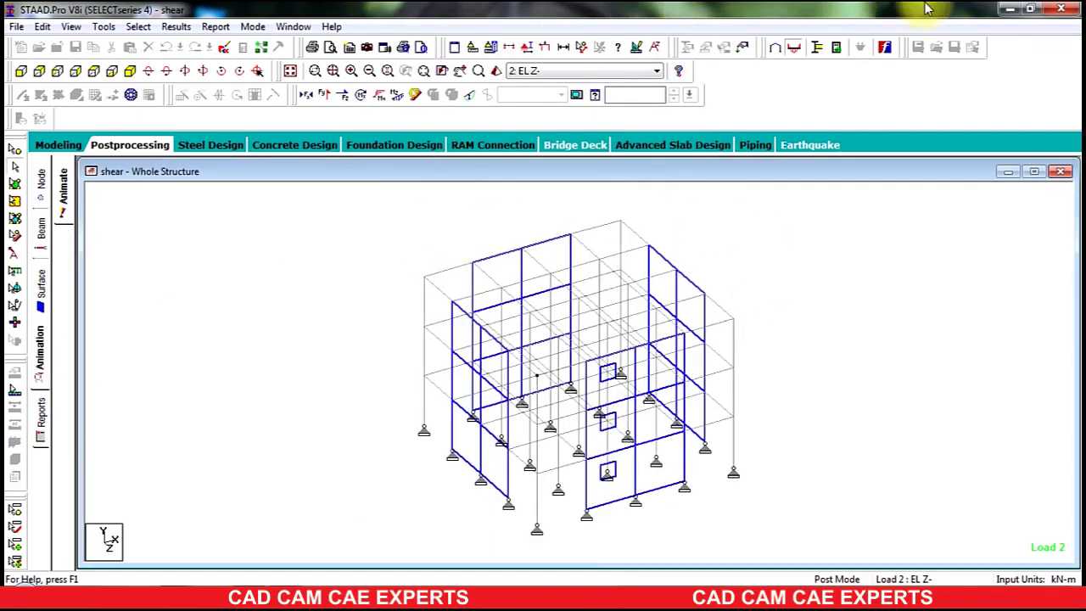
- Restore the minimised output viewer of the shear model and close it
{"action": "left_click", "coordinate": [16, 29]}
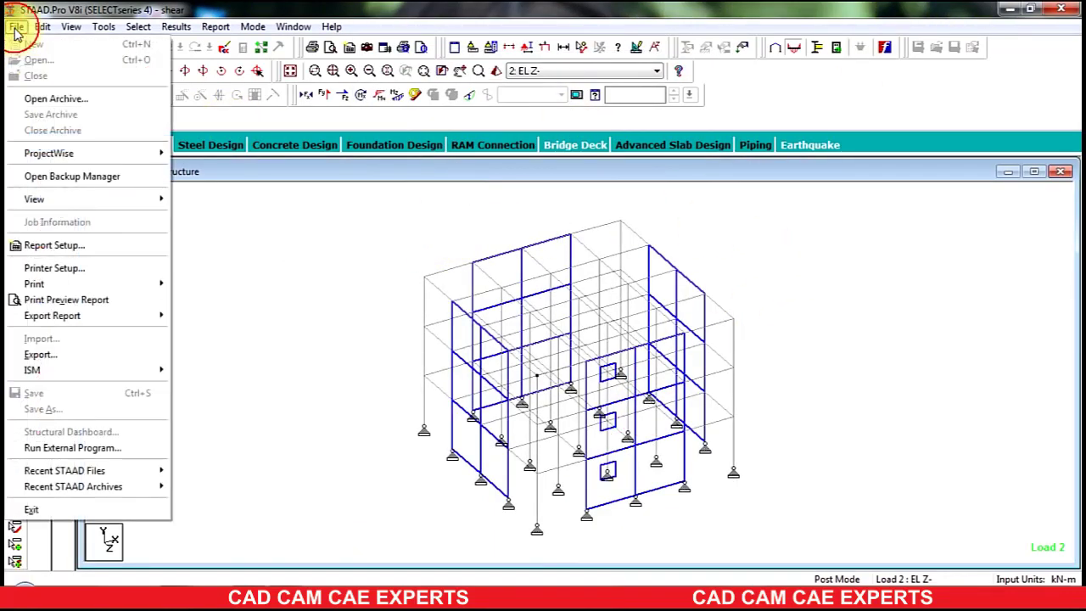
{"action": "left_click", "coordinate": [401, 259]}
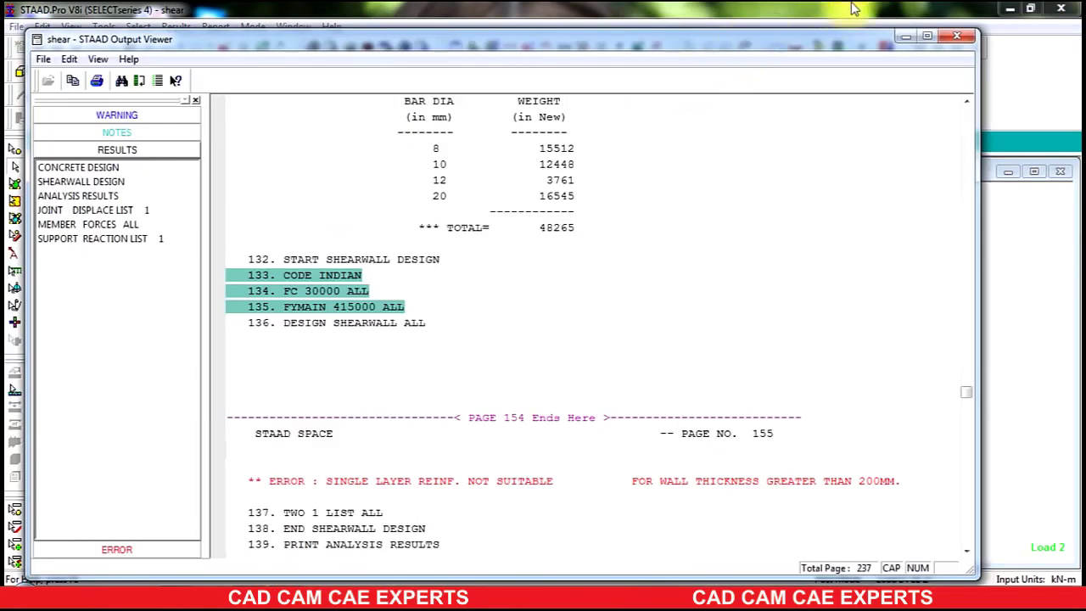
{"action": "left_click", "coordinate": [926, 42]}
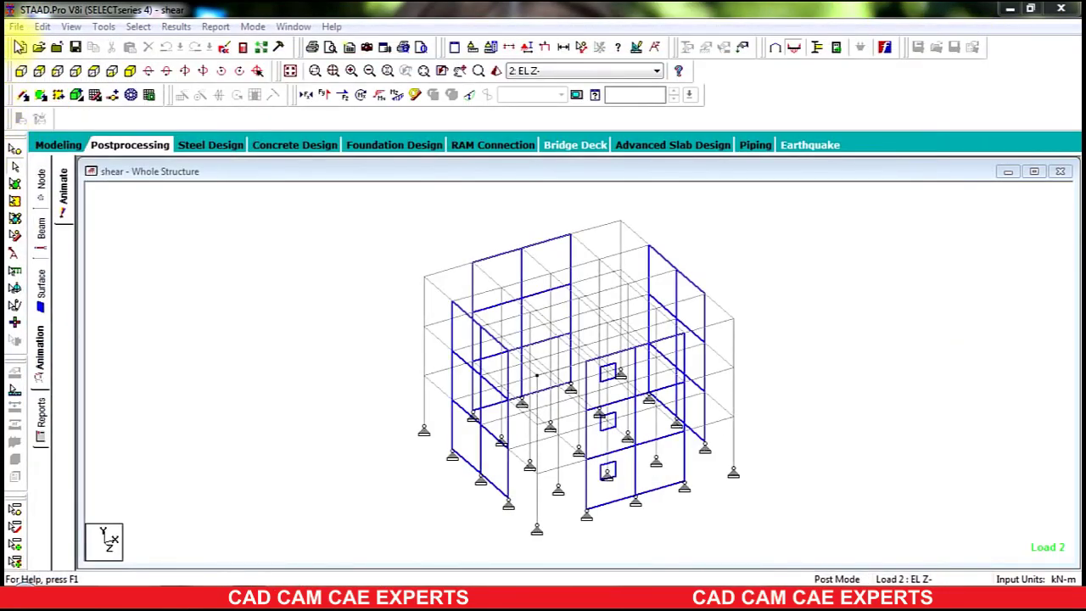
- Start opening another STAAD file and browse to the C:\SProV8i\STAAD\Plugins folder
{"action": "left_click", "coordinate": [16, 26]}
{"action": "left_click", "coordinate": [43, 59]}
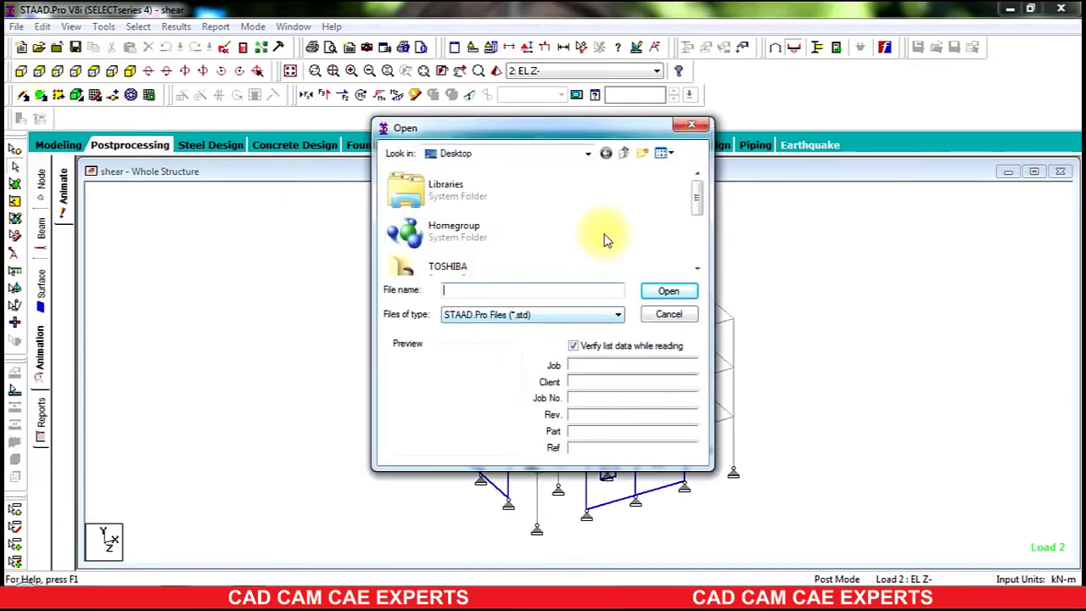
{"action": "left_click", "coordinate": [585, 154]}
{"action": "left_click", "coordinate": [479, 246]}
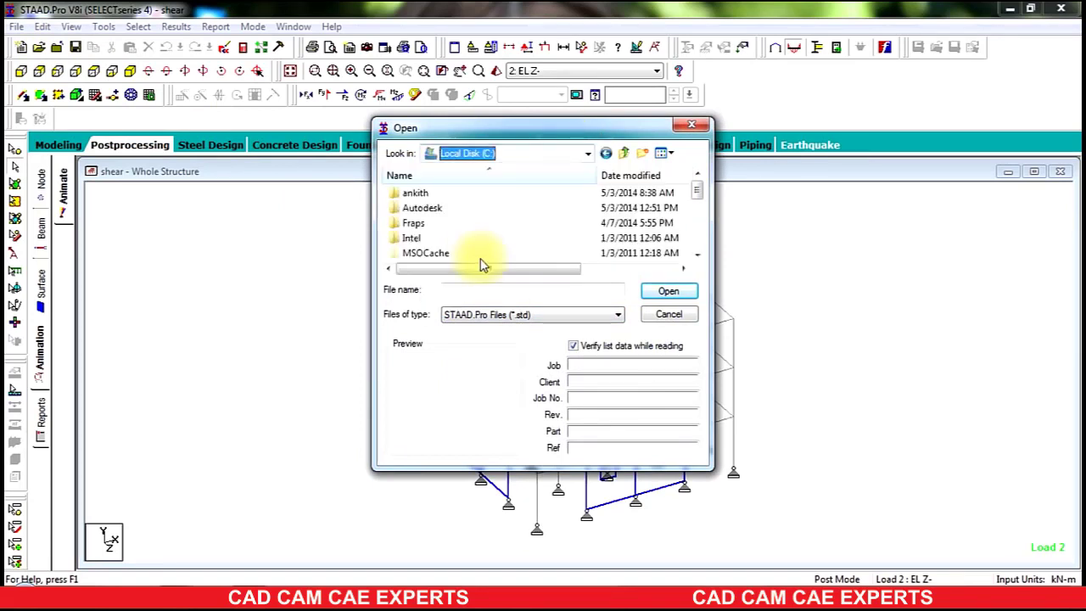
{"action": "left_click_drag", "start_coordinate": [699, 190], "coordinate": [698, 224]}
{"action": "double_click", "coordinate": [418, 222]}
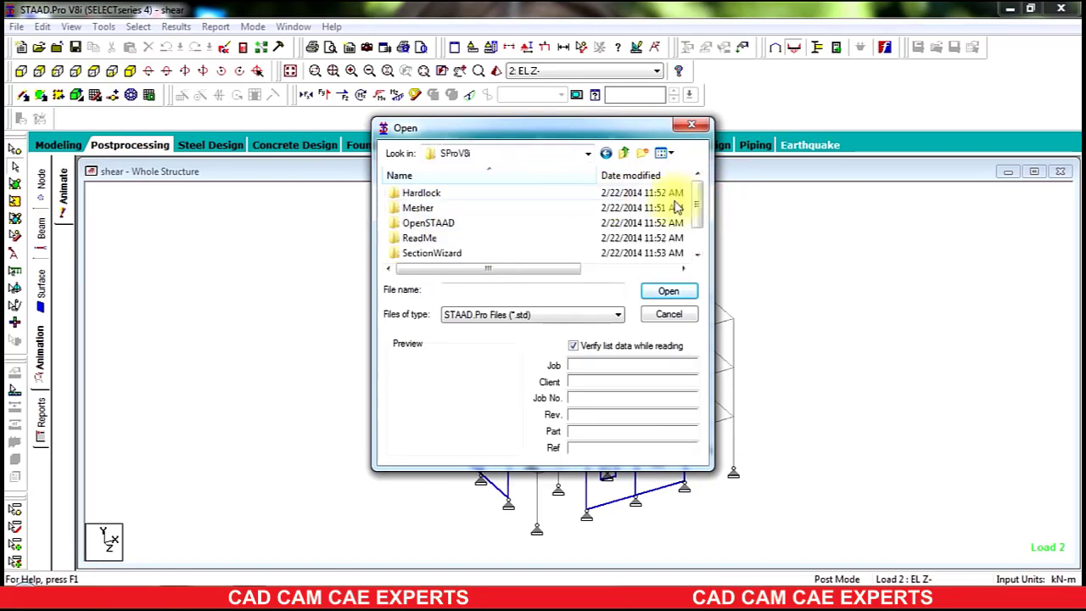
{"action": "scroll", "coordinate": [662, 238], "scroll_direction": "down", "scroll_amount": 1}
{"action": "double_click", "coordinate": [416, 237]}
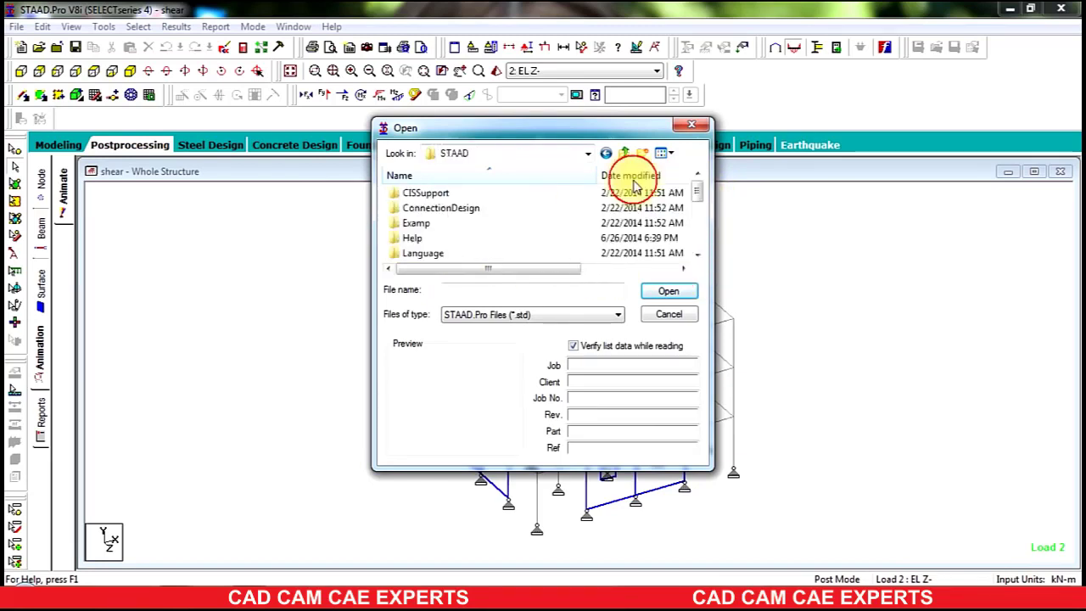
{"action": "left_click_drag", "start_coordinate": [690, 195], "coordinate": [698, 206]}
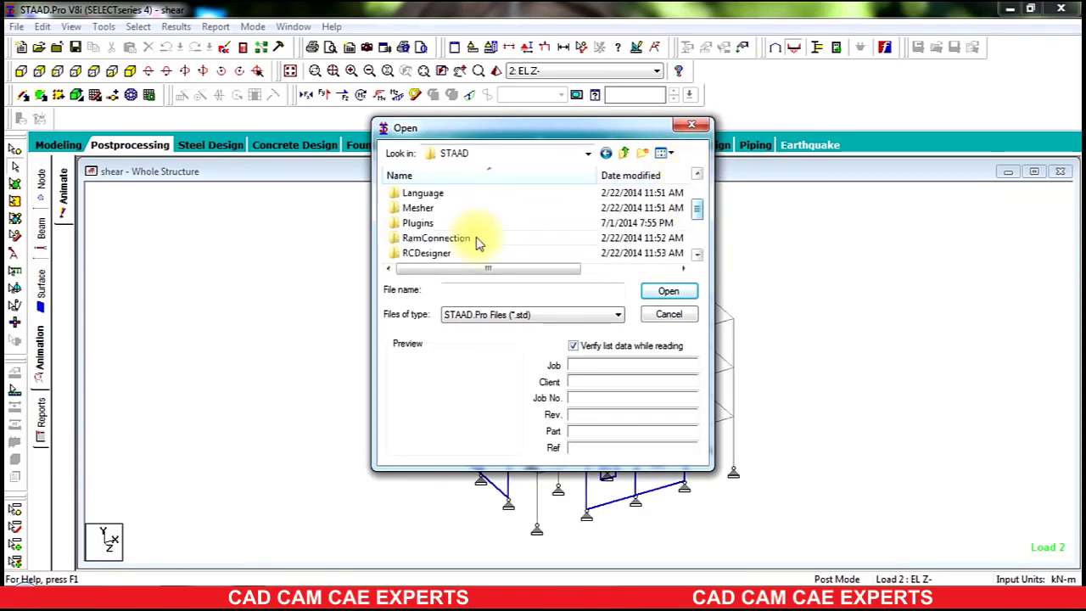
{"action": "left_click", "coordinate": [453, 223]}
{"action": "double_click", "coordinate": [452, 222]}
{"action": "scroll", "coordinate": [443, 212], "scroll_direction": "up", "scroll_amount": 1}
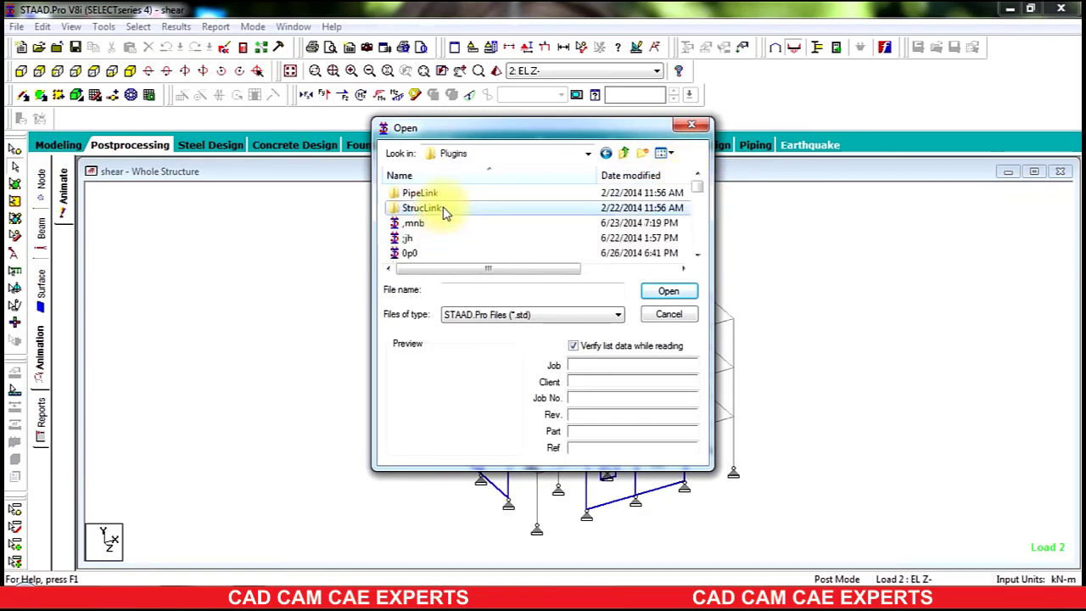
- Go through the model previews in the Plugins folder and open the asddxxvc model
{"action": "key", "text": "Down"}
{"action": "key", "text": "Down"}
{"action": "key", "text": "Down"}
{"action": "key", "text": "Down"}
{"action": "key", "text": "Down"}
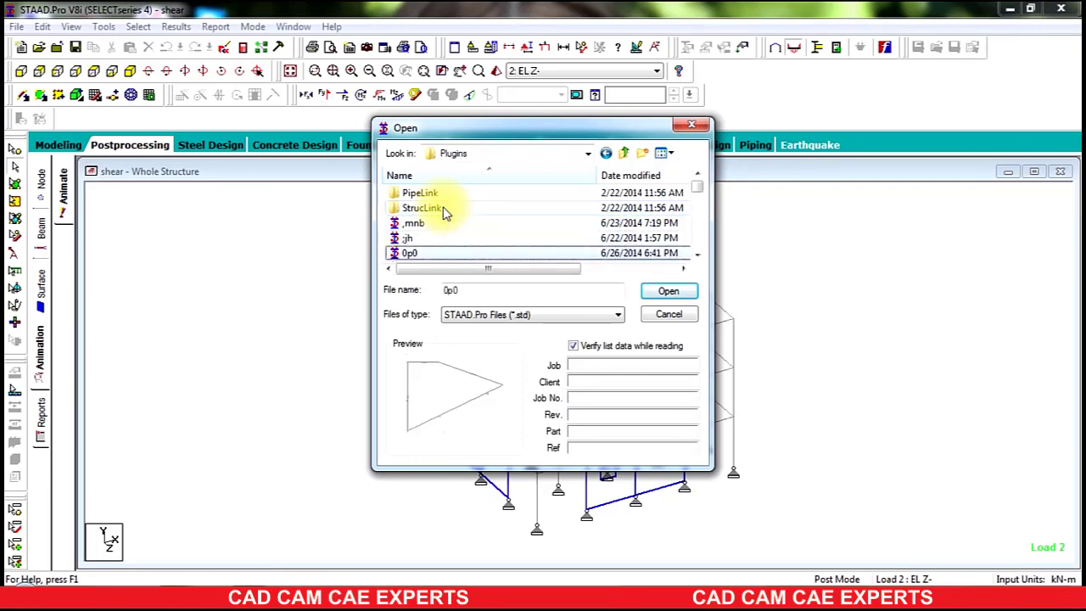
{"action": "key", "text": "Down"}
{"action": "key", "text": "Down"}
{"action": "key", "text": "Down"}
{"action": "key", "text": "Down"}
{"action": "key", "text": "Down"}
{"action": "key", "text": "Down"}
{"action": "key", "text": "Down"}
{"action": "key", "text": "Down"}
{"action": "key", "text": "Down"}
{"action": "key", "text": "Down"}
{"action": "key", "text": "Down"}
{"action": "key", "text": "Down"}
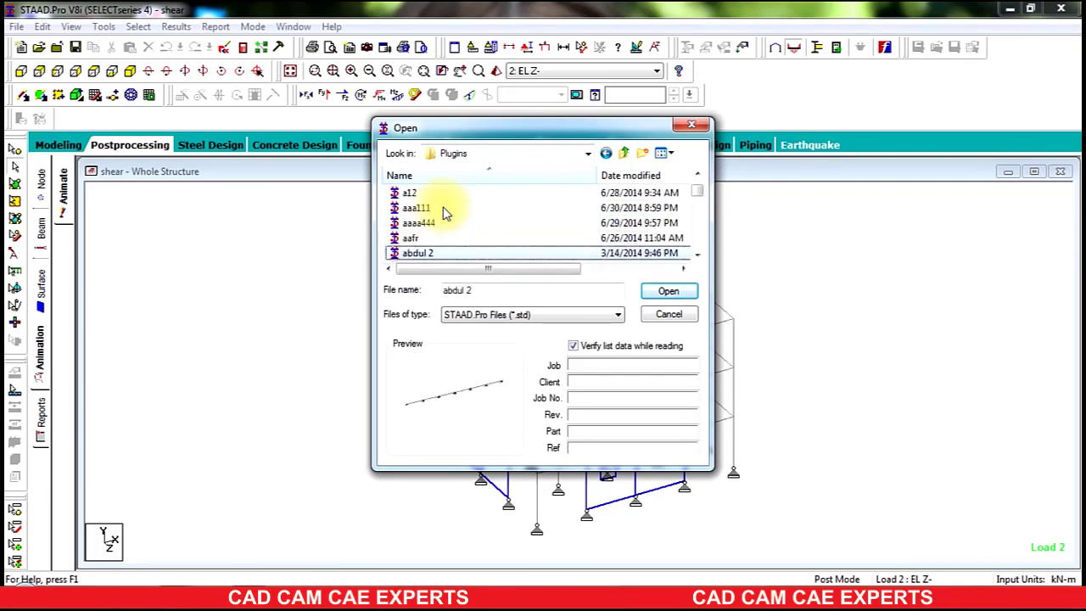
{"action": "key", "text": "Down"}
{"action": "key", "text": "Down"}
{"action": "key", "text": "Down"}
{"action": "key", "text": "Up"}
{"action": "key", "text": "Up"}
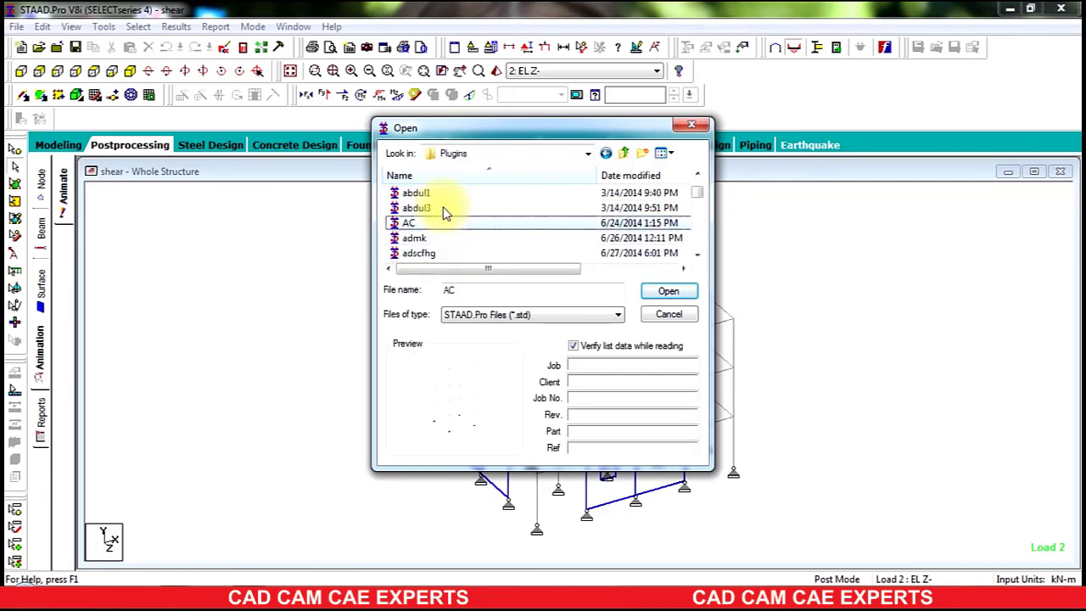
{"action": "key", "text": "Down"}
{"action": "key", "text": "Down"}
{"action": "key", "text": "Down"}
{"action": "key", "text": "Down"}
{"action": "key", "text": "Down"}
{"action": "key", "text": "Down"}
{"action": "key", "text": "Down"}
{"action": "key", "text": "Down"}
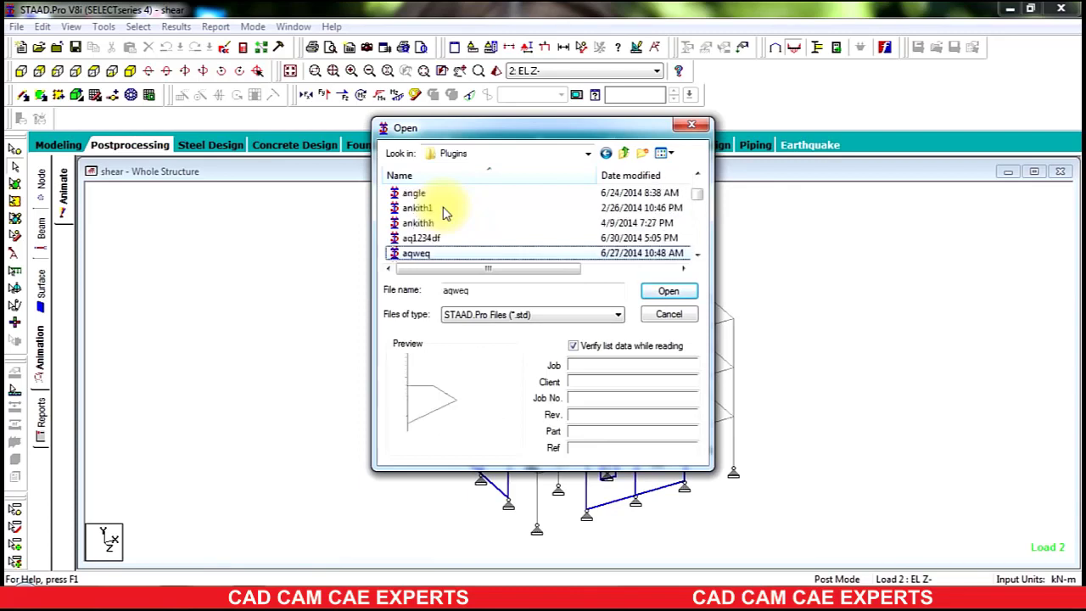
{"action": "key", "text": "Up"}
{"action": "key", "text": "Down"}
{"action": "key", "text": "Down"}
{"action": "key", "text": "Down"}
{"action": "key", "text": "Down"}
{"action": "key", "text": "Down"}
{"action": "key", "text": "Down"}
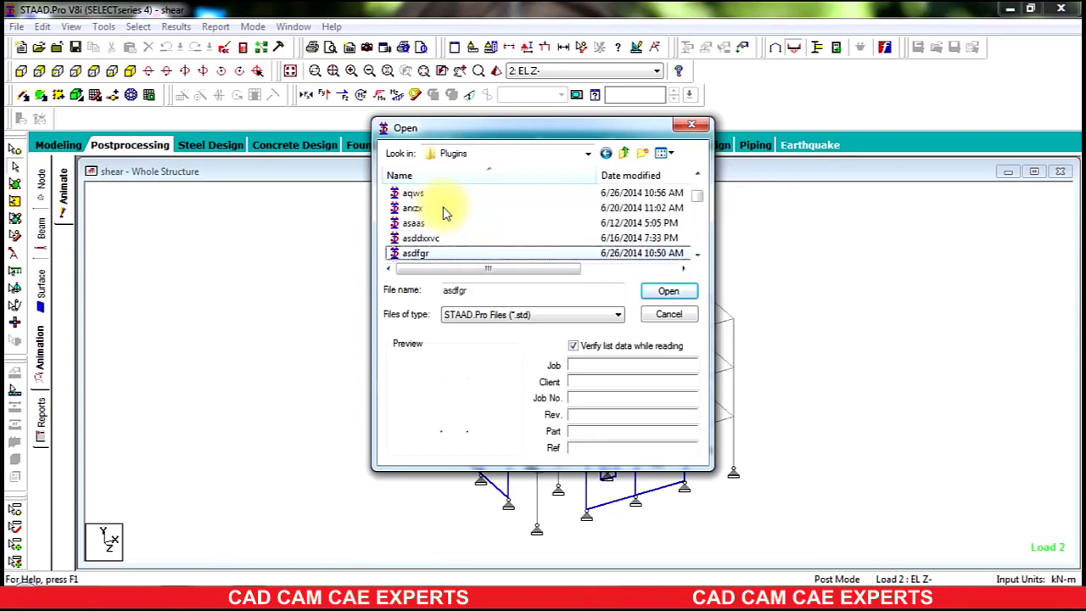
{"action": "key", "text": "Up"}
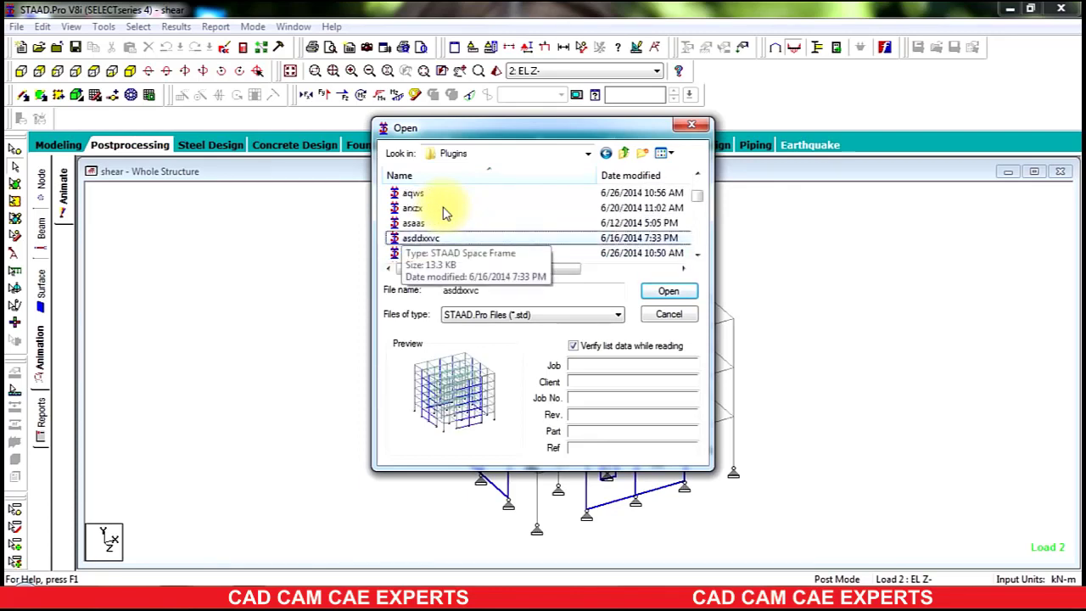
{"action": "left_click", "coordinate": [653, 293]}
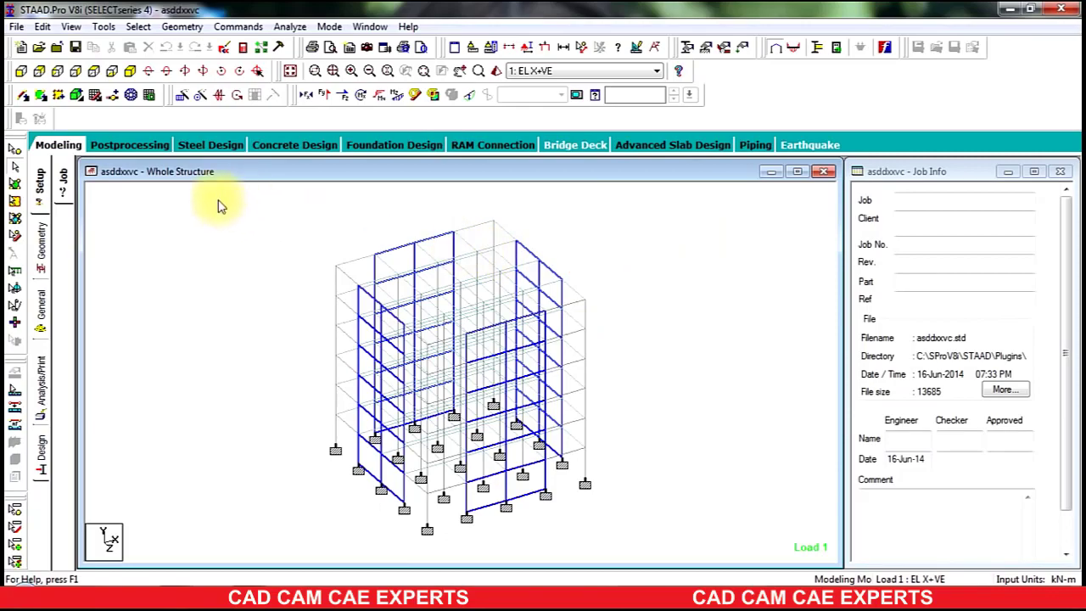
- Open the output file of the asddxxvc model and go to its SHEARWALL DESIGN results
{"action": "left_click", "coordinate": [242, 48]}
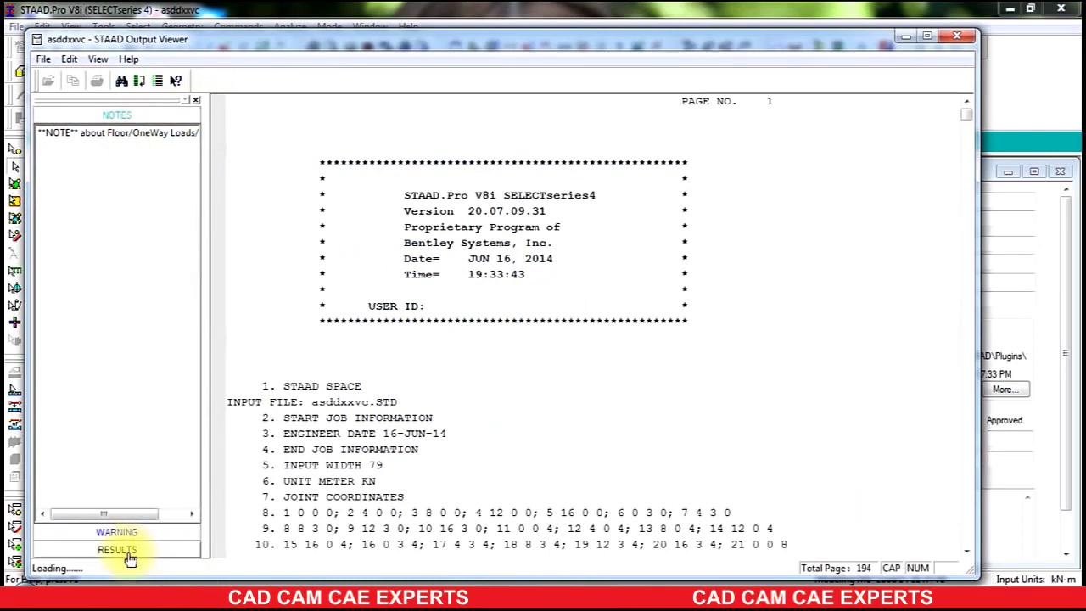
{"action": "left_click", "coordinate": [119, 550]}
{"action": "left_click", "coordinate": [85, 182]}
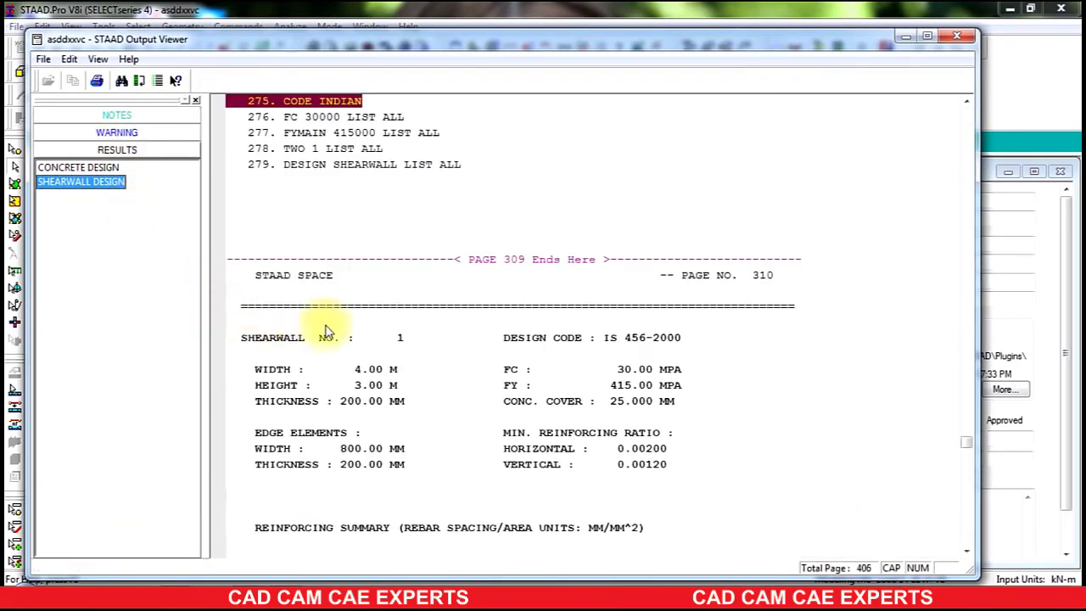
- Review shear wall 1's design data and reinforcing summary for horizontal, vertical and edge bars at each level
{"action": "left_click", "coordinate": [695, 275]}
{"action": "scroll", "coordinate": [642, 286], "scroll_direction": "down", "scroll_amount": 3}
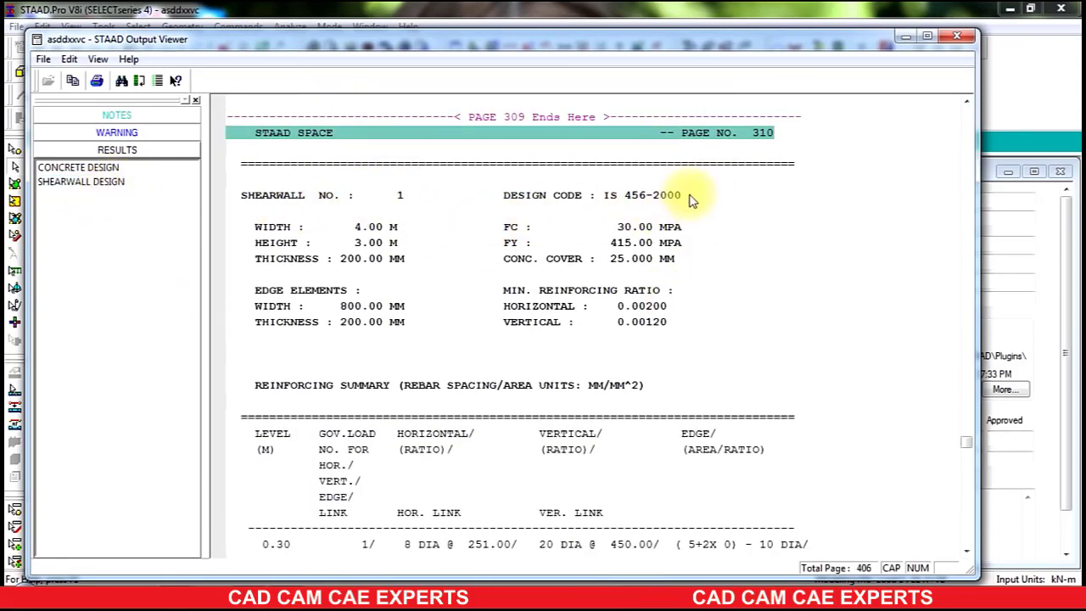
{"action": "scroll", "coordinate": [734, 186], "scroll_direction": "down", "scroll_amount": 10}
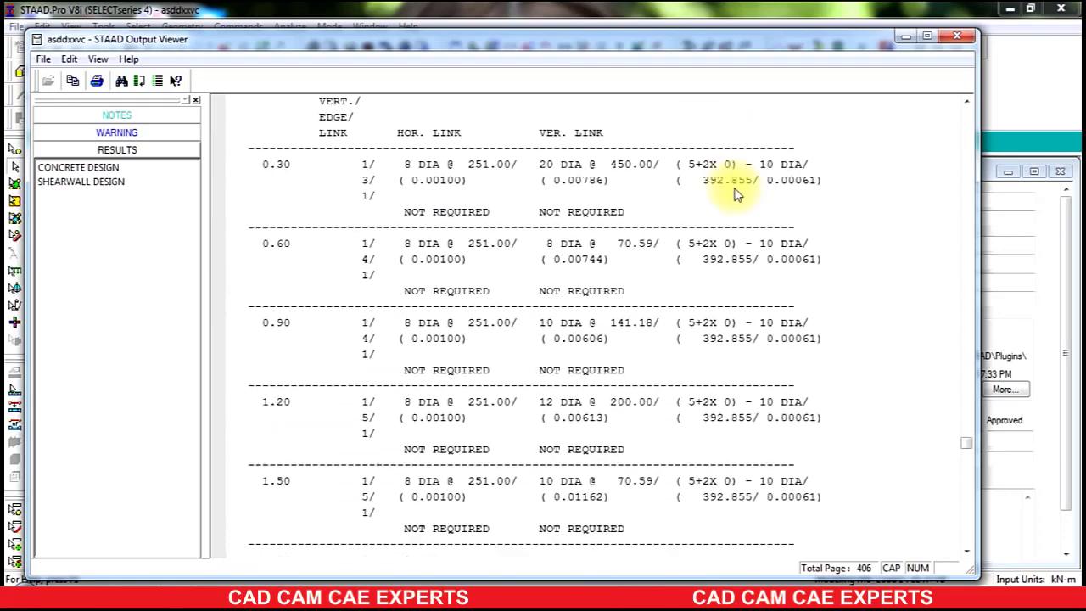
{"action": "scroll", "coordinate": [730, 187], "scroll_direction": "down", "scroll_amount": 3}
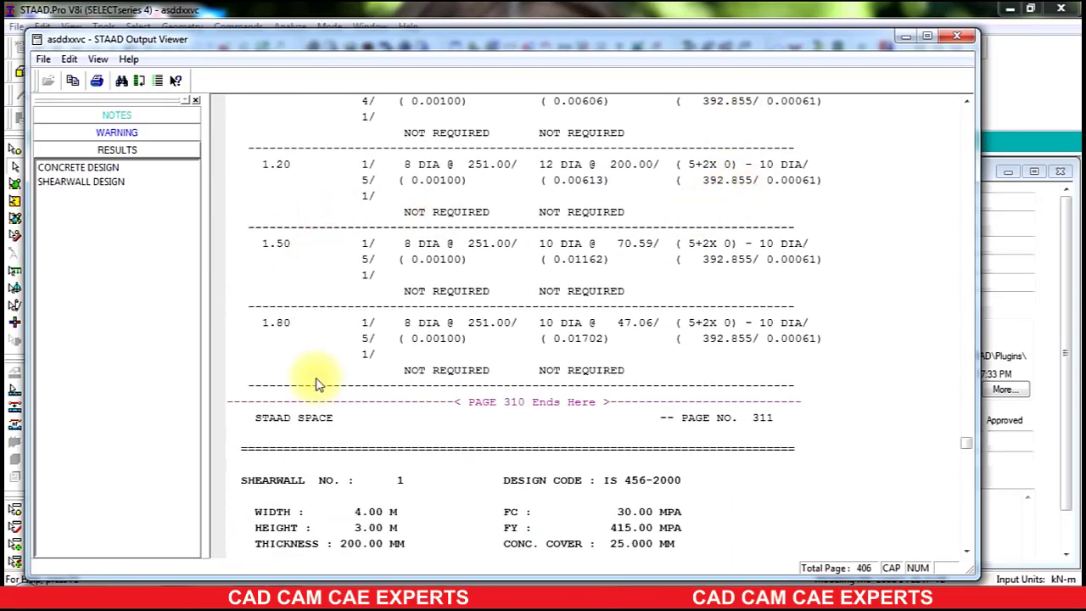
{"action": "scroll", "coordinate": [321, 370], "scroll_direction": "up", "scroll_amount": 6}
{"action": "scroll", "coordinate": [321, 370], "scroll_direction": "up", "scroll_amount": 2}
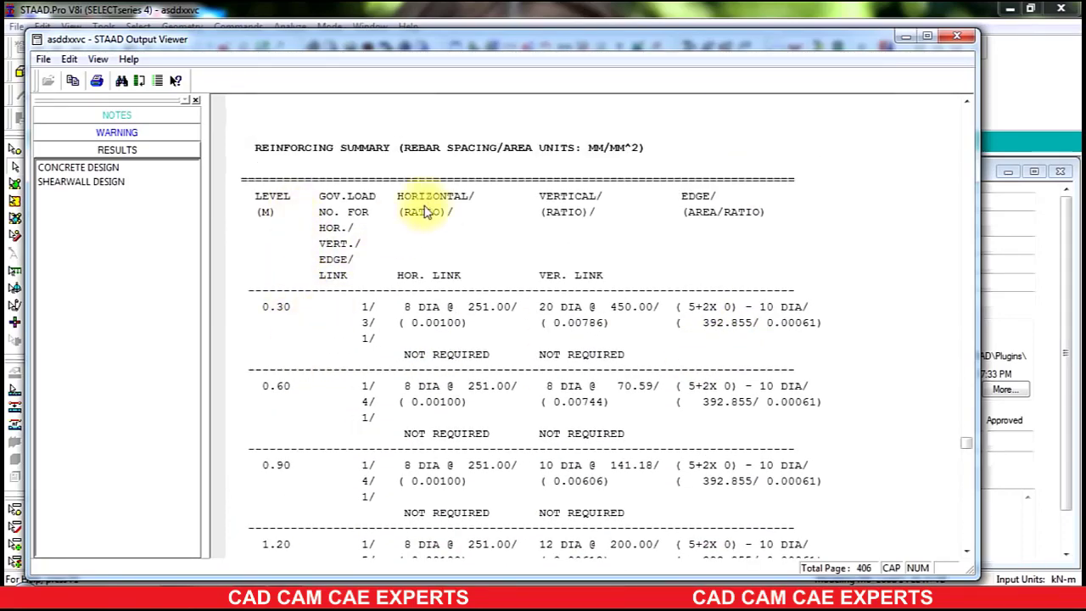
{"action": "scroll", "coordinate": [636, 354], "scroll_direction": "down", "scroll_amount": 15}
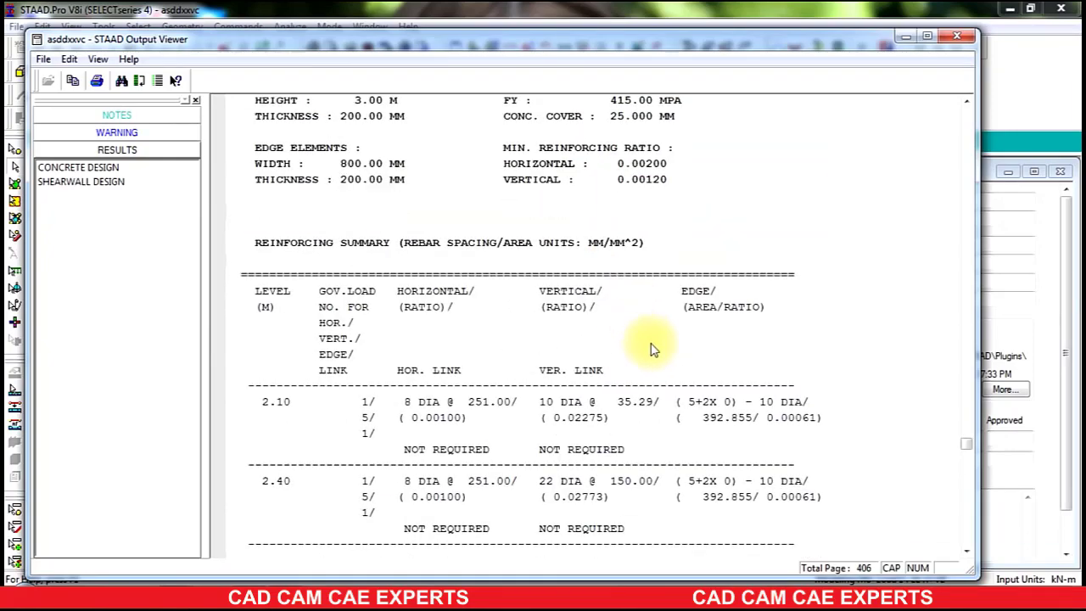
- Minimise the asddxxvc output viewer, restore it and close it
{"action": "left_click", "coordinate": [904, 41]}
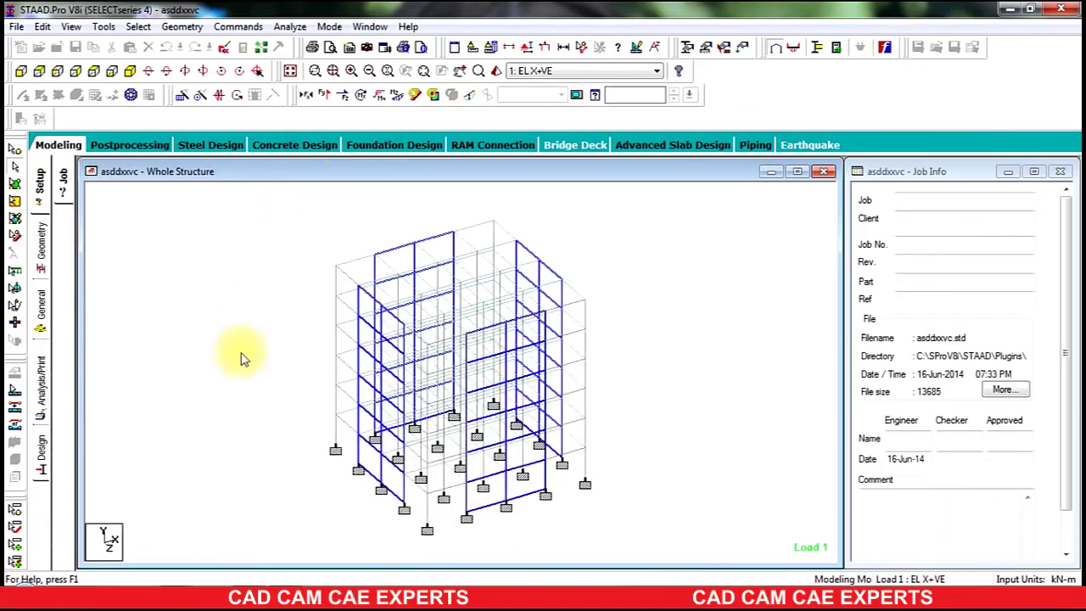
{"action": "left_click", "coordinate": [315, 599]}
{"action": "left_click", "coordinate": [957, 37]}
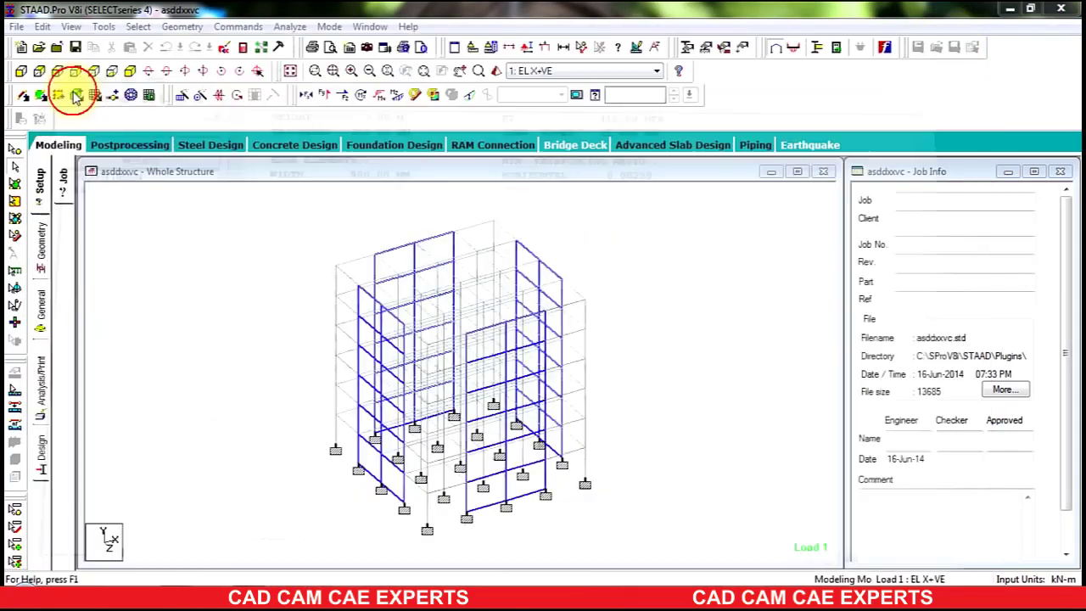
- Go through the model previews in the Plugins folder and open the fccc model
{"action": "left_click", "coordinate": [16, 27]}
{"action": "left_click", "coordinate": [38, 59]}
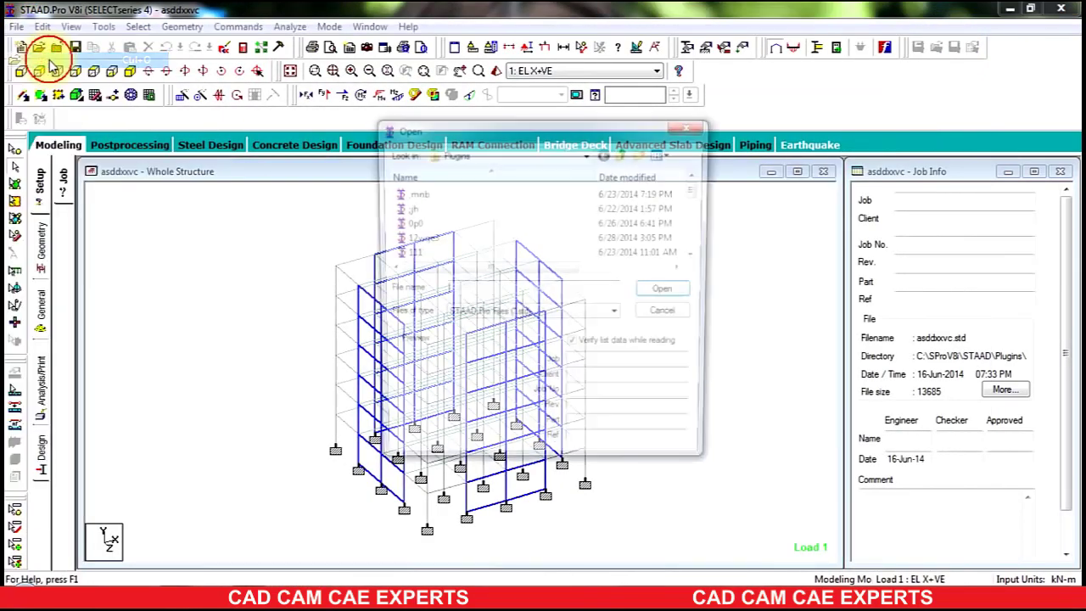
{"action": "left_click", "coordinate": [431, 240]}
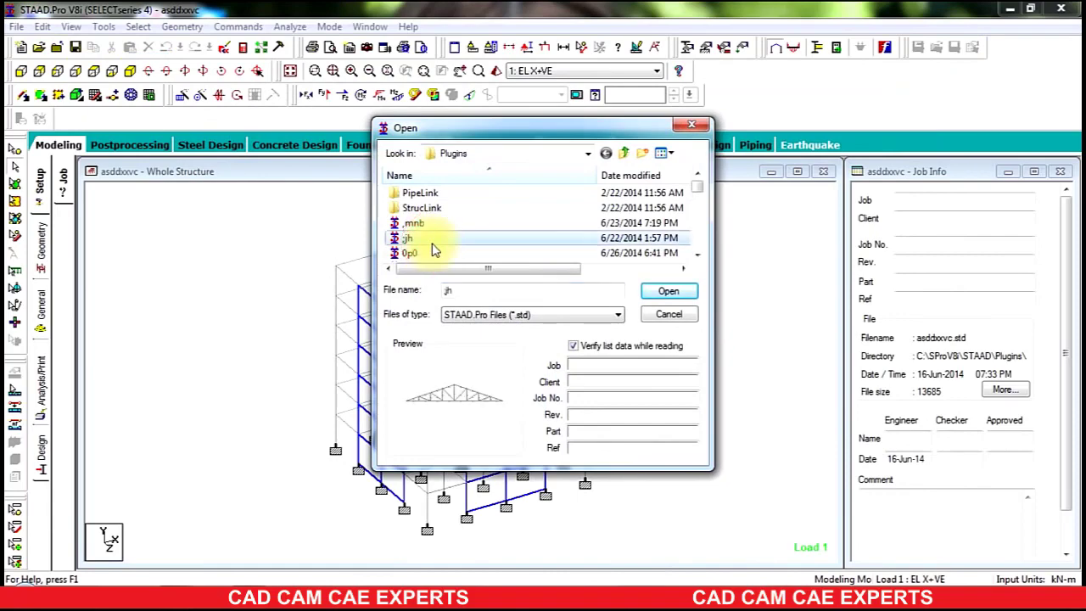
{"action": "key", "text": "Down"}
{"action": "key", "text": "Down"}
{"action": "key", "text": "Down"}
{"action": "key", "text": "Down"}
{"action": "key", "text": "Down"}
{"action": "key", "text": "Down"}
{"action": "key", "text": "Down"}
{"action": "key", "text": "Down"}
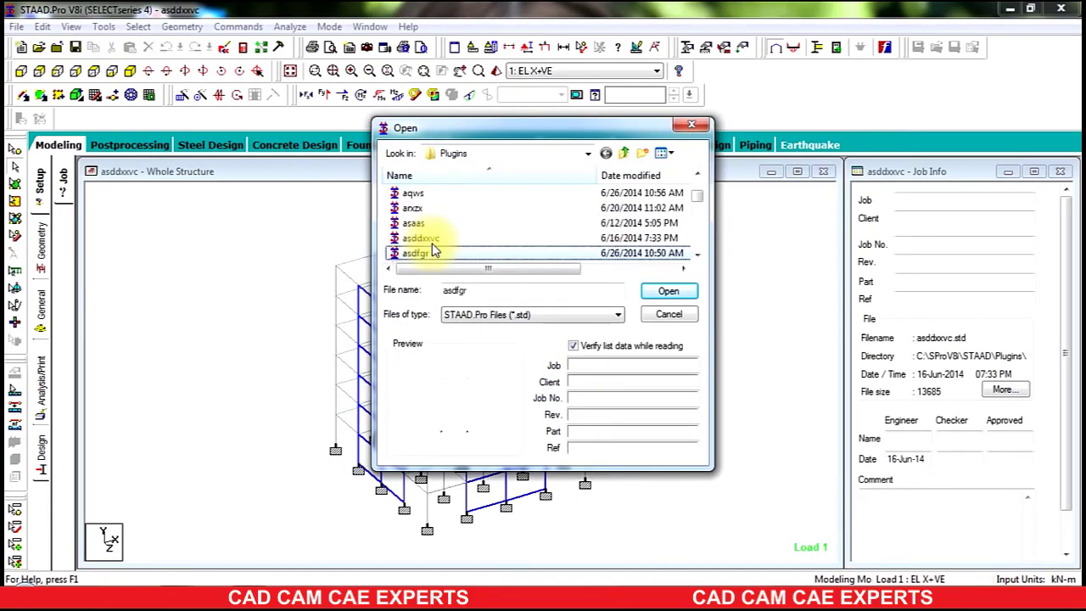
{"action": "key", "text": "Down"}
{"action": "key", "text": "Down"}
{"action": "key", "text": "Down"}
{"action": "key", "text": "Down"}
{"action": "key", "text": "Down"}
{"action": "key", "text": "Down"}
{"action": "key", "text": "Down"}
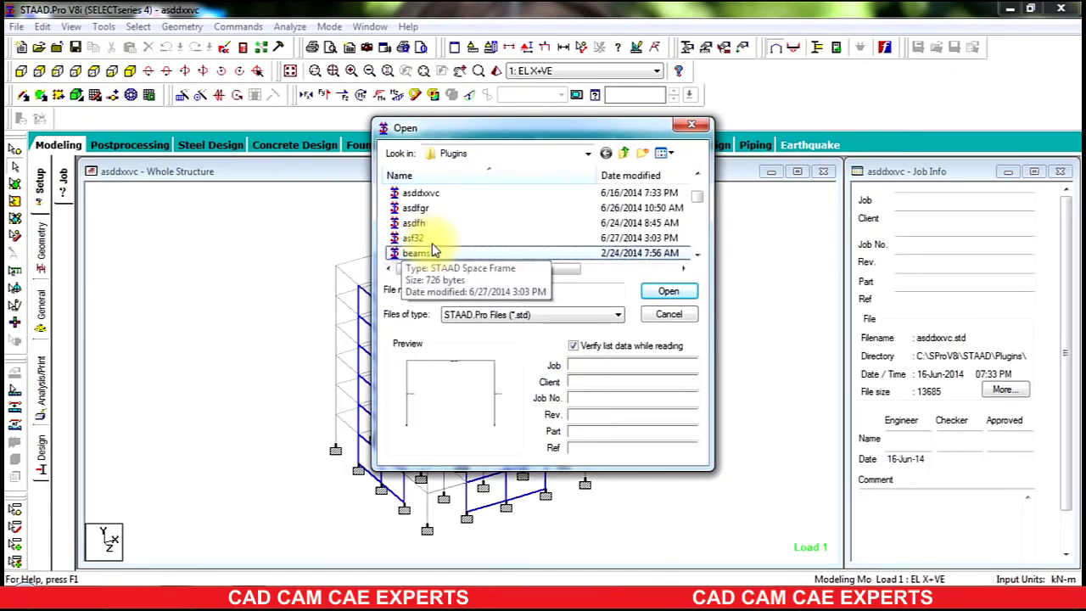
{"action": "key", "text": "Down"}
{"action": "key", "text": "Down"}
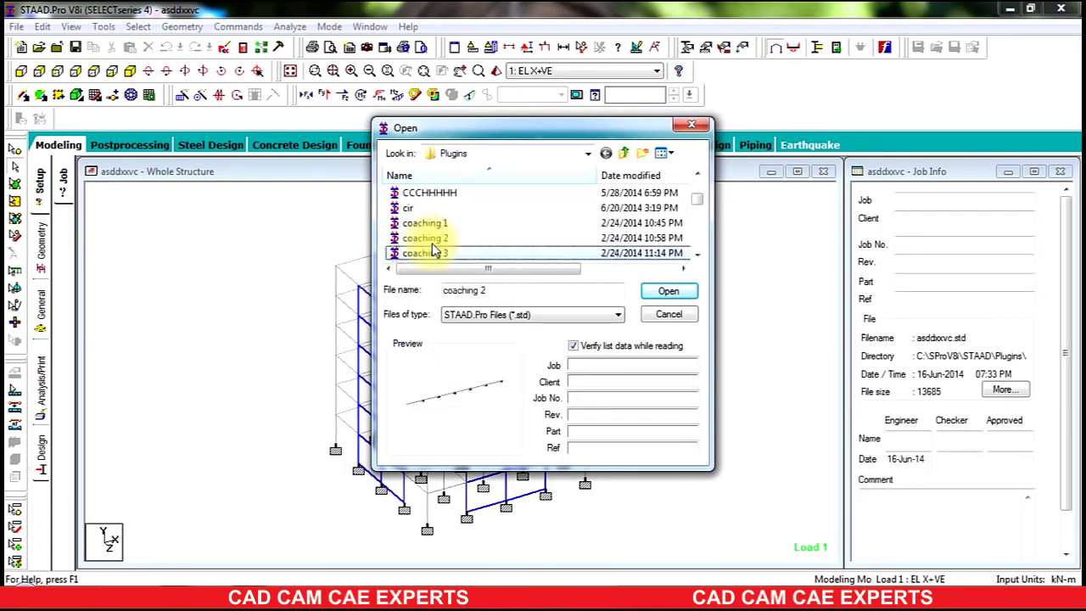
{"action": "key", "text": "Down"}
{"action": "key", "text": "Down"}
{"action": "key", "text": "Down"}
{"action": "key", "text": "Down"}
{"action": "key", "text": "Down"}
{"action": "key", "text": "Down"}
{"action": "key", "text": "Down"}
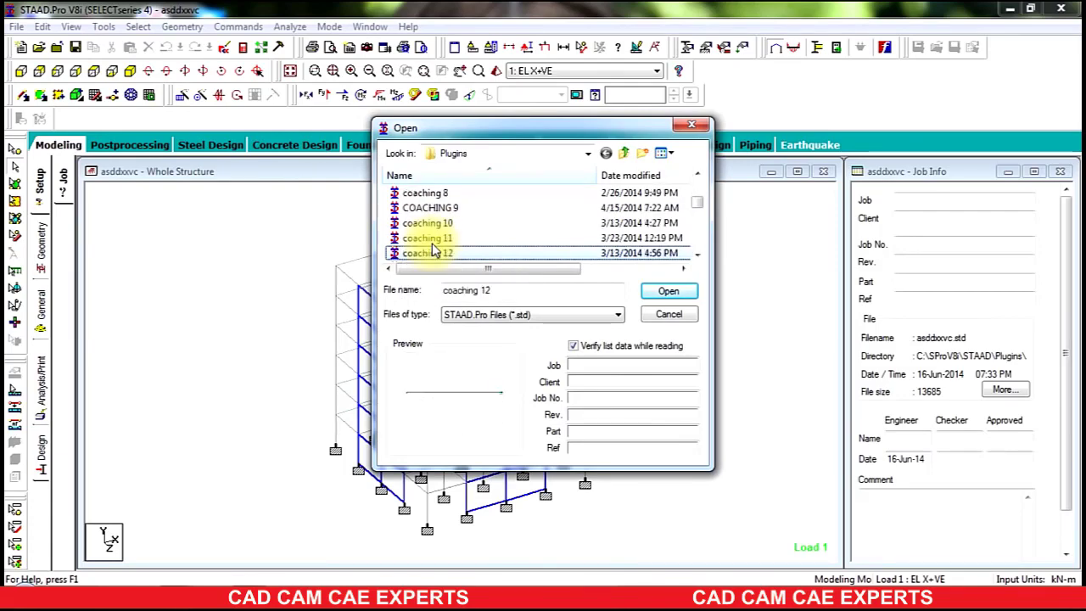
{"action": "key", "text": "Down"}
{"action": "key", "text": "Down"}
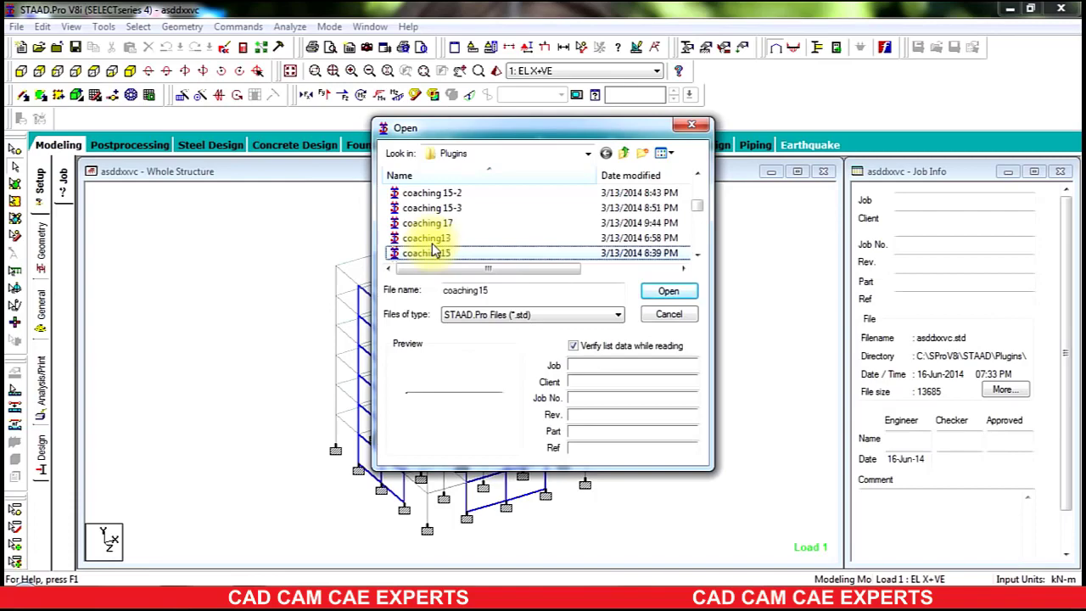
{"action": "key", "text": "Down"}
{"action": "key", "text": "Down"}
{"action": "key", "text": "Down"}
{"action": "key", "text": "Down"}
{"action": "key", "text": "Down"}
{"action": "key", "text": "Down"}
{"action": "key", "text": "Down"}
{"action": "key", "text": "Down"}
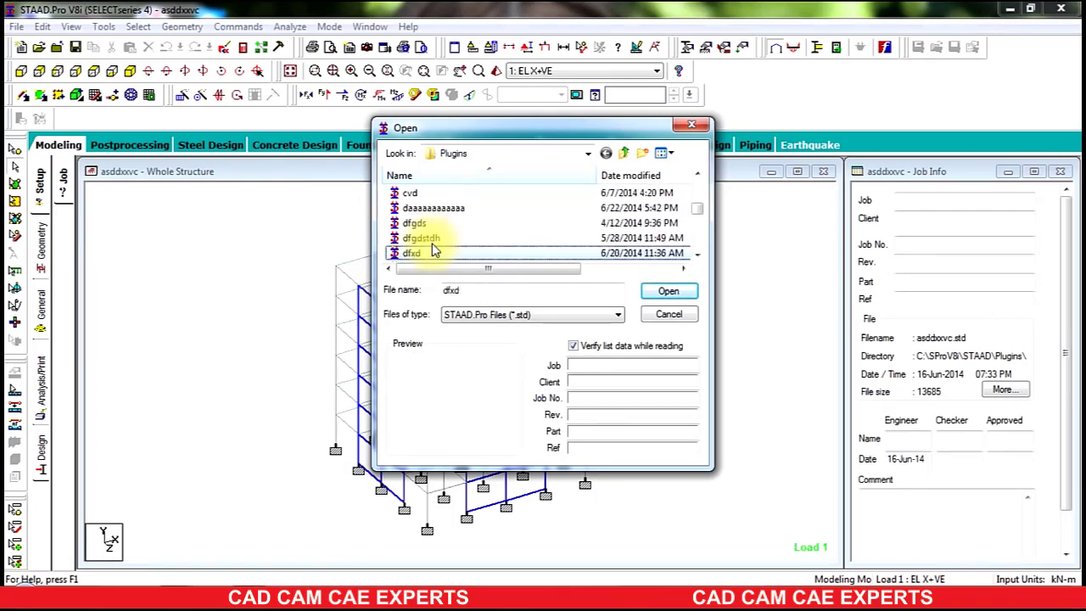
{"action": "key", "text": "Down"}
{"action": "key", "text": "Down"}
{"action": "key", "text": "Down"}
{"action": "key", "text": "Down"}
{"action": "key", "text": "Down"}
{"action": "key", "text": "Down"}
{"action": "key", "text": "Down"}
{"action": "key", "text": "Down"}
{"action": "key", "text": "Down"}
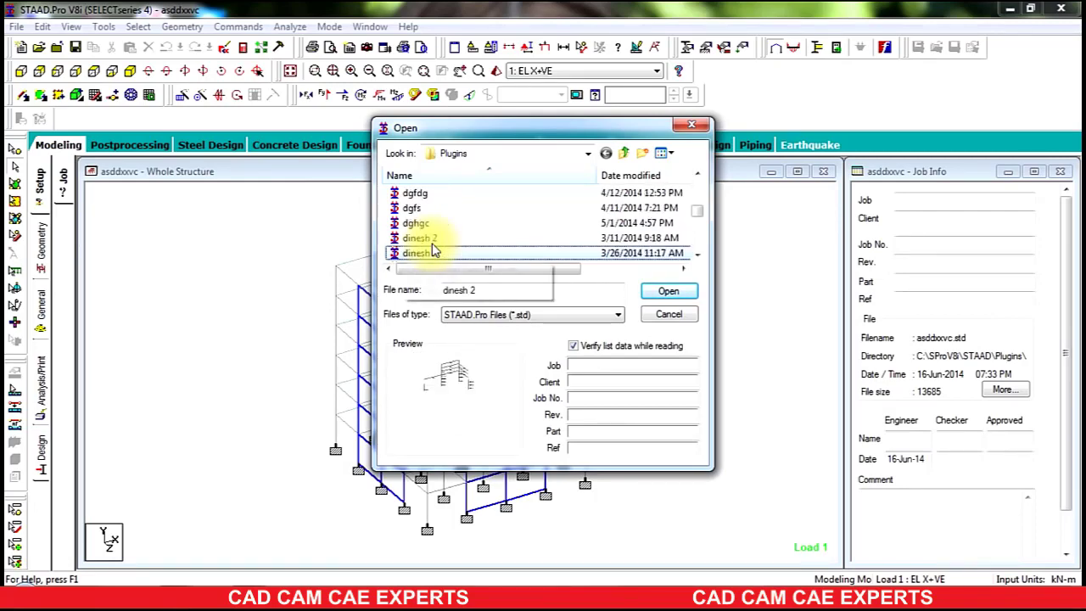
{"action": "key", "text": "Down"}
{"action": "key", "text": "Down"}
{"action": "key", "text": "Down"}
{"action": "key", "text": "Down"}
{"action": "key", "text": "Down"}
{"action": "key", "text": "Down"}
{"action": "key", "text": "Down"}
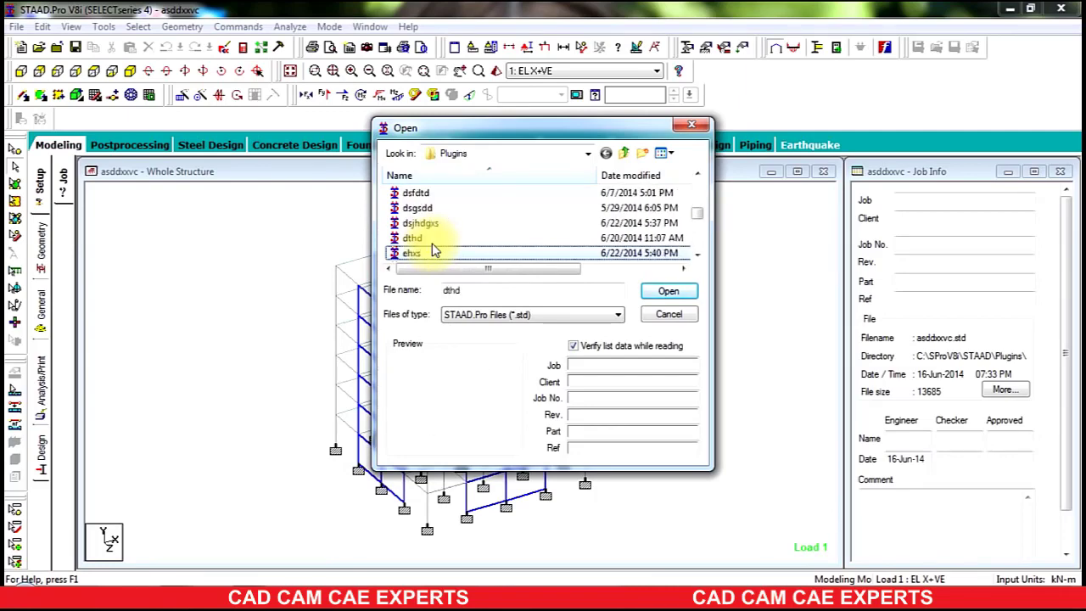
{"action": "key", "text": "Down"}
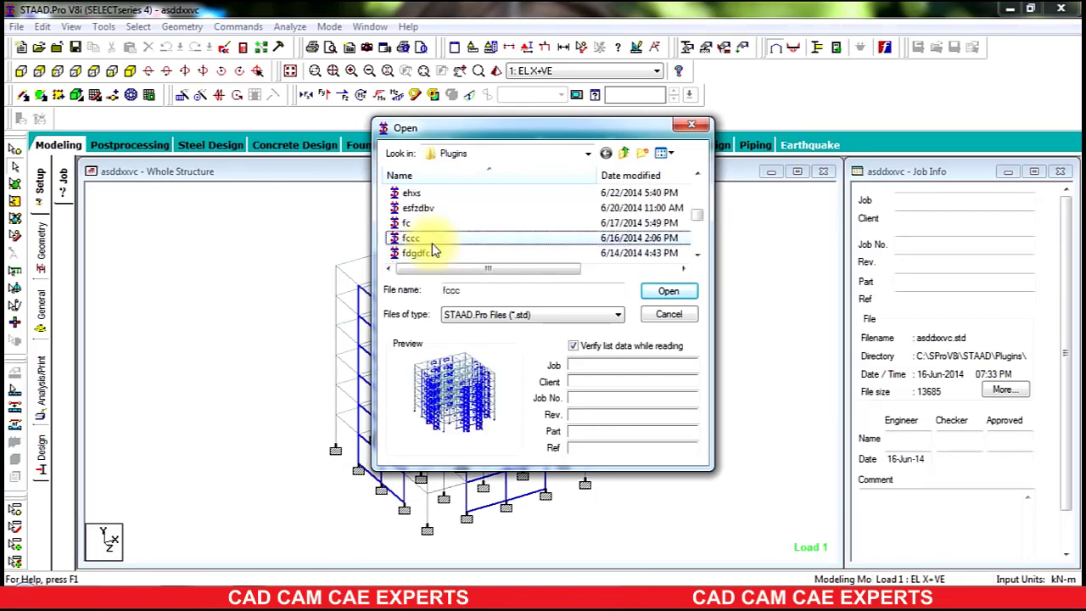
{"action": "key", "text": "Up"}
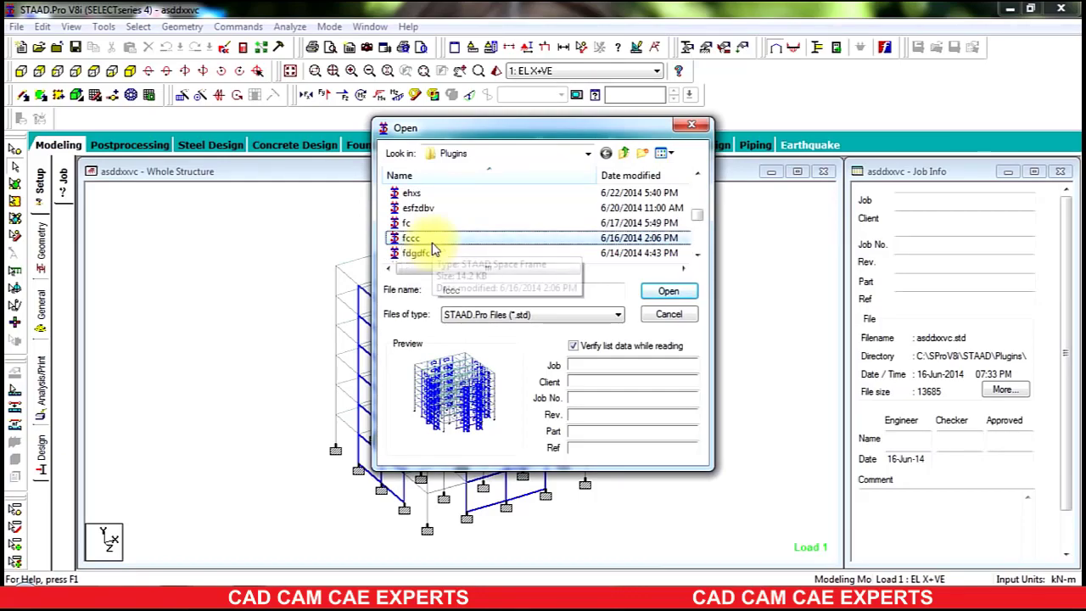
{"action": "left_click", "coordinate": [678, 291]}
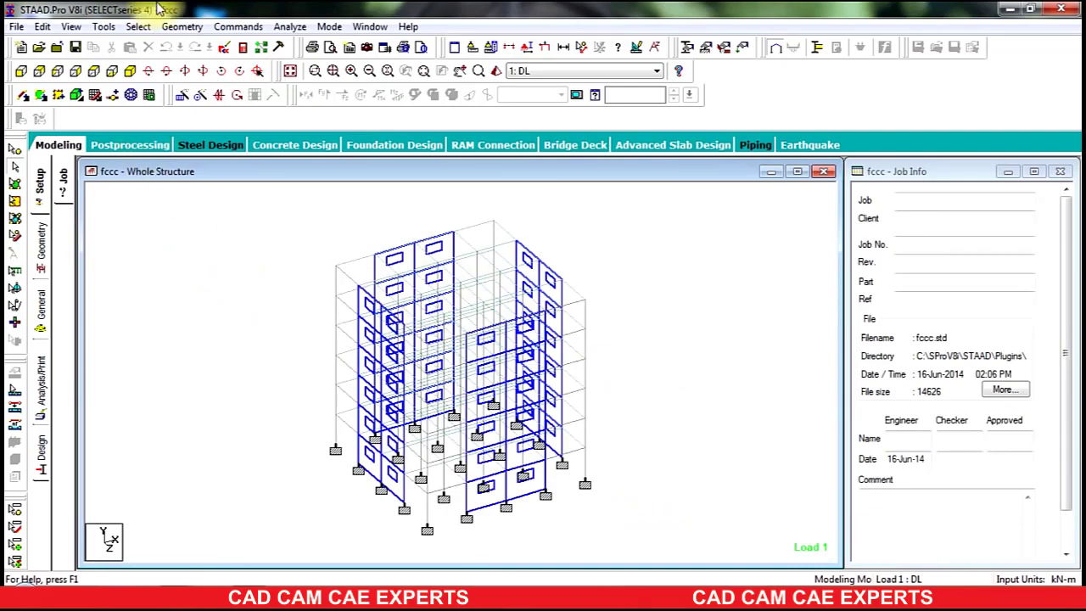
- Open the fccc model's output file, inspect its notes and both error entries, and close the output viewer
{"action": "left_click", "coordinate": [246, 48]}
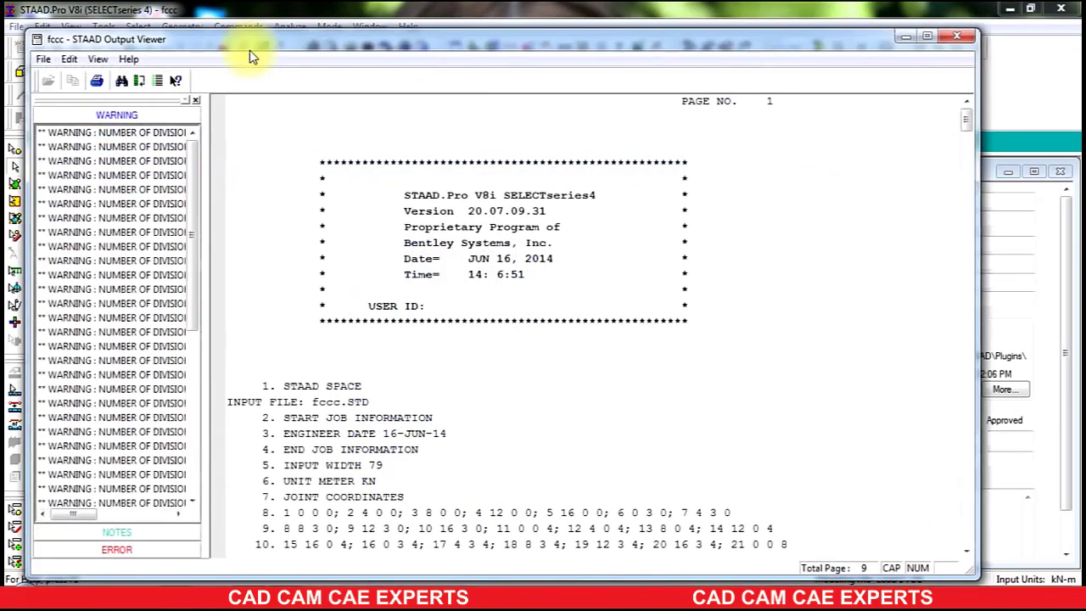
{"action": "left_click", "coordinate": [115, 533]}
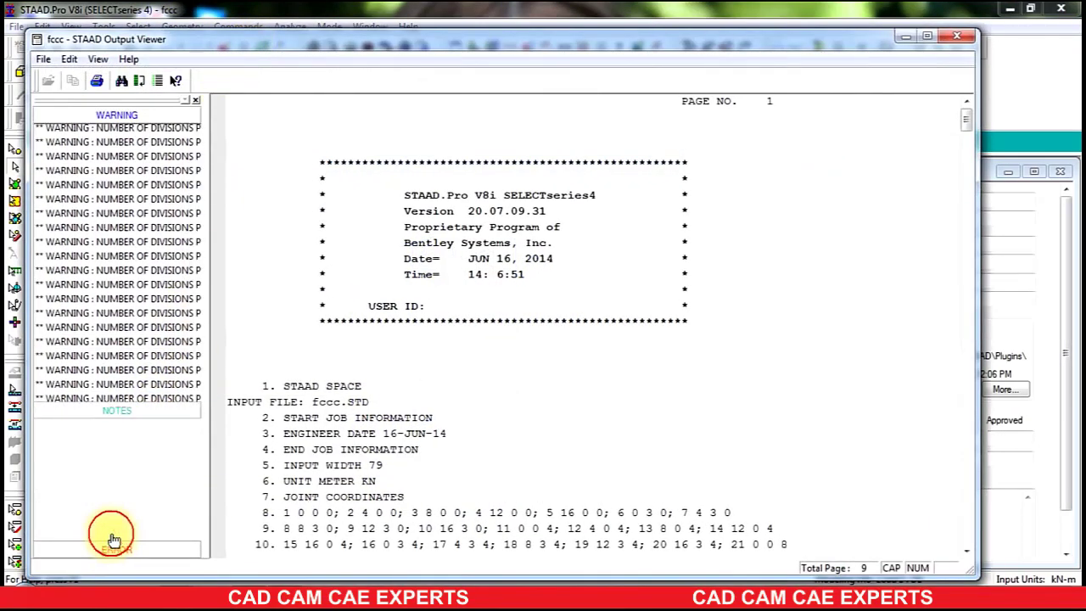
{"action": "left_click", "coordinate": [122, 549]}
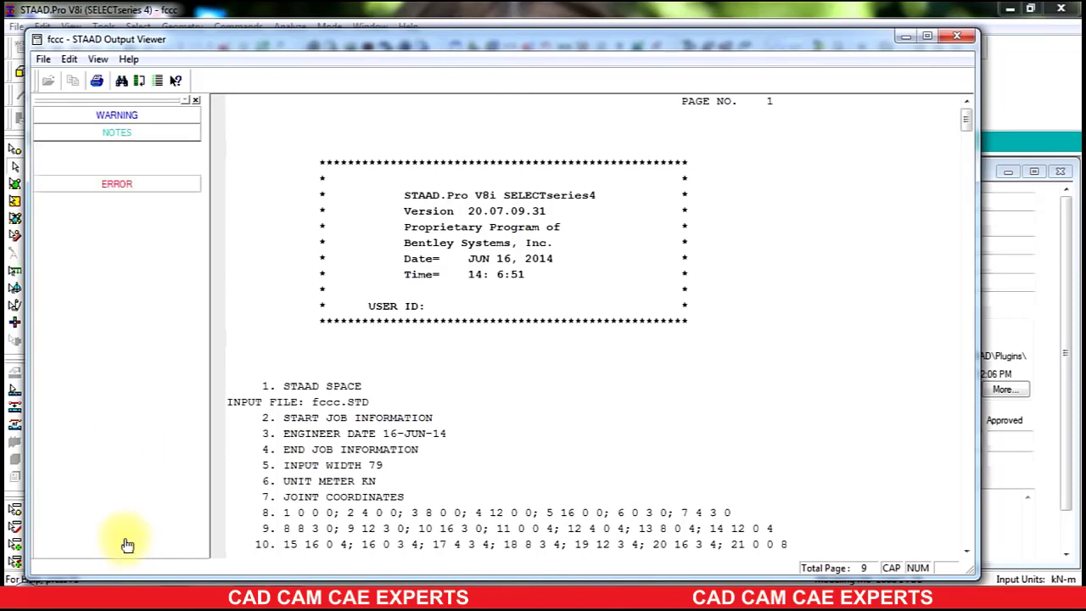
{"action": "left_click", "coordinate": [127, 168]}
{"action": "left_click", "coordinate": [123, 180]}
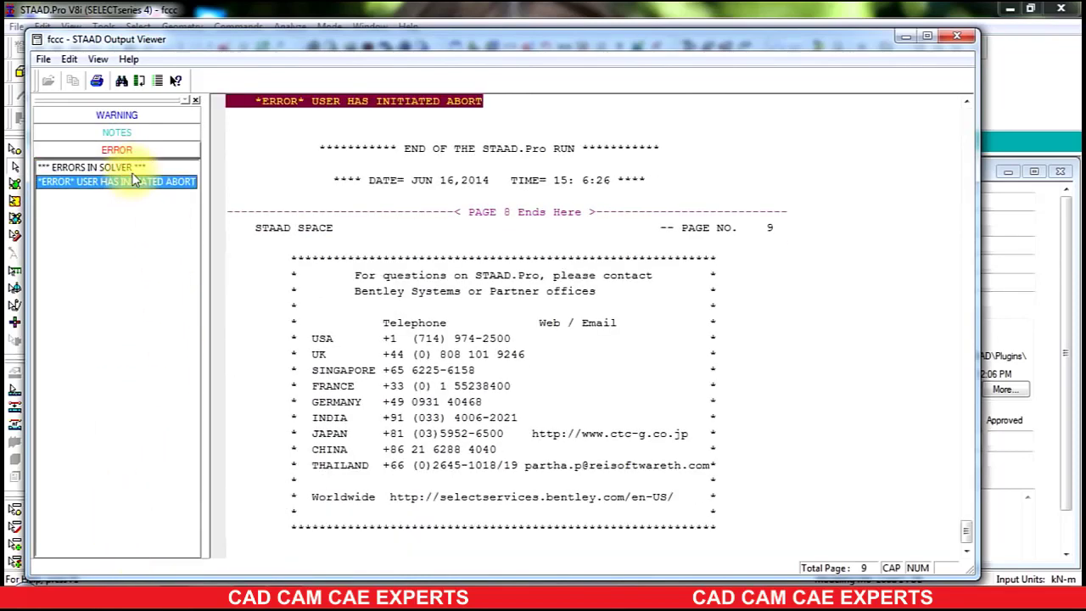
{"action": "left_click", "coordinate": [123, 168]}
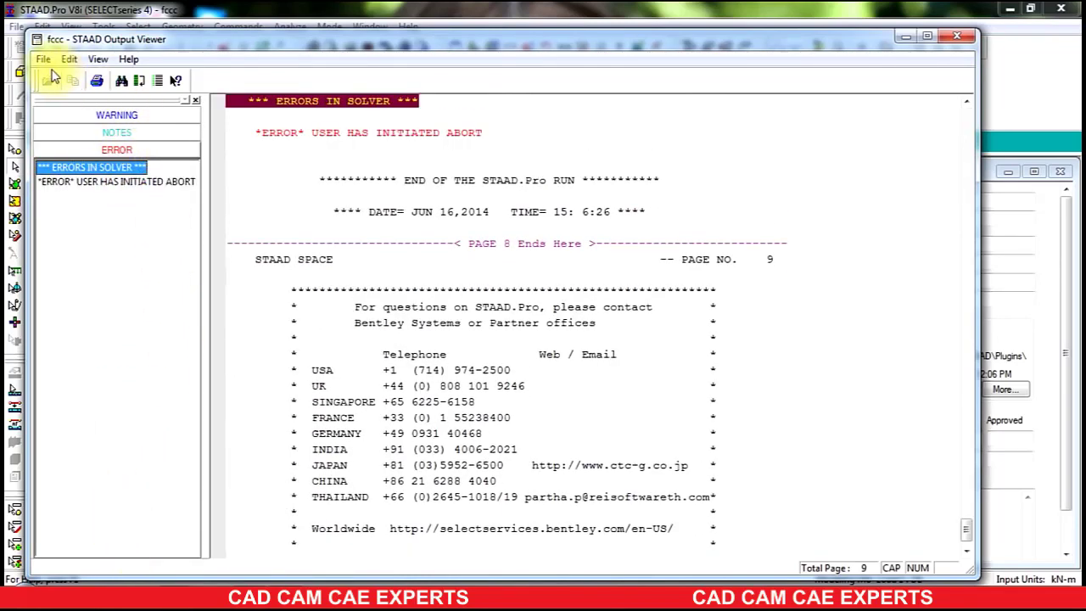
{"action": "left_click", "coordinate": [956, 36]}
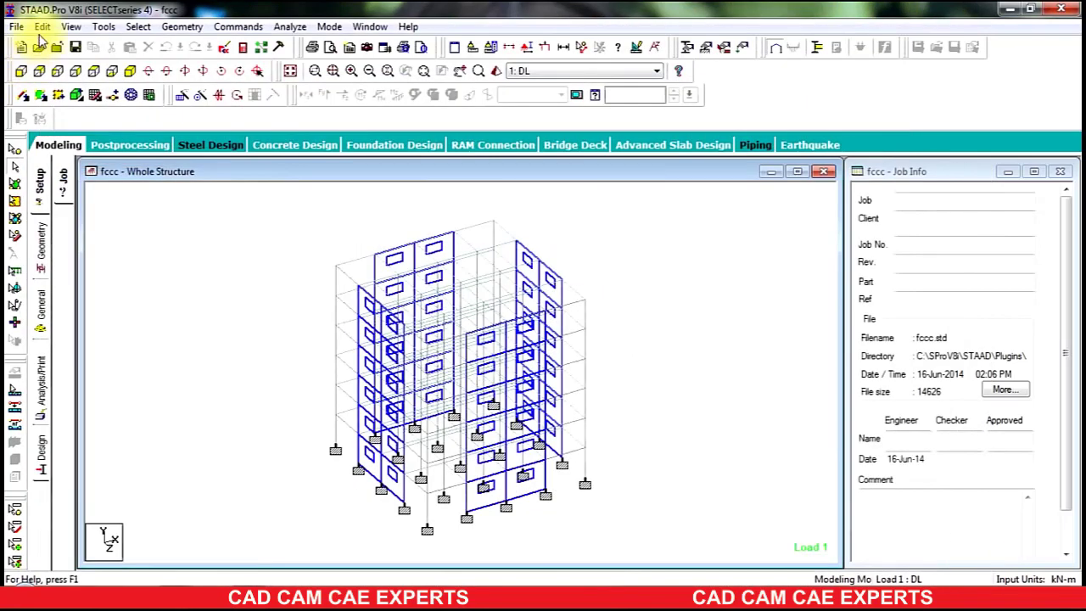
- Browse the Plugins folder's model previews again and open the SDGFXX model with window openings in its shear walls
{"action": "left_click", "coordinate": [17, 27]}
{"action": "left_click", "coordinate": [41, 59]}
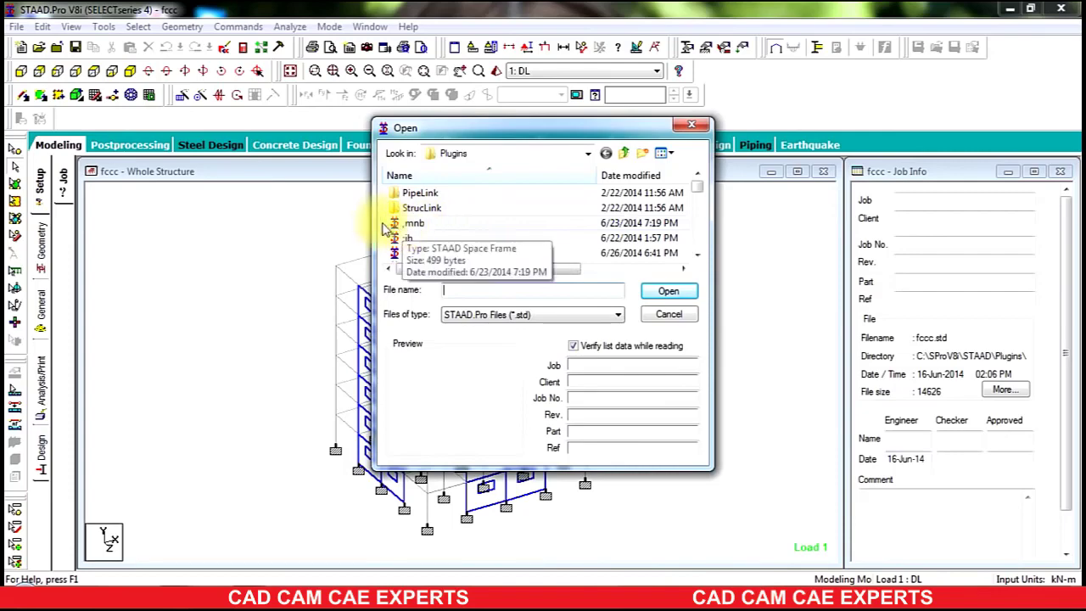
{"action": "left_click", "coordinate": [406, 240]}
{"action": "key", "text": "Down"}
{"action": "key", "text": "Down"}
{"action": "key", "text": "Down"}
{"action": "key", "text": "Down"}
{"action": "key", "text": "Down"}
{"action": "key", "text": "Down"}
{"action": "key", "text": "Down"}
{"action": "key", "text": "Down"}
{"action": "key", "text": "Down"}
{"action": "key", "text": "Down"}
{"action": "key", "text": "Down"}
{"action": "key", "text": "Down"}
{"action": "key", "text": "Down"}
{"action": "key", "text": "Down"}
{"action": "key", "text": "Down"}
{"action": "key", "text": "Down"}
{"action": "key", "text": "Down"}
{"action": "key", "text": "Down"}
{"action": "key", "text": "Down"}
{"action": "key", "text": "Down"}
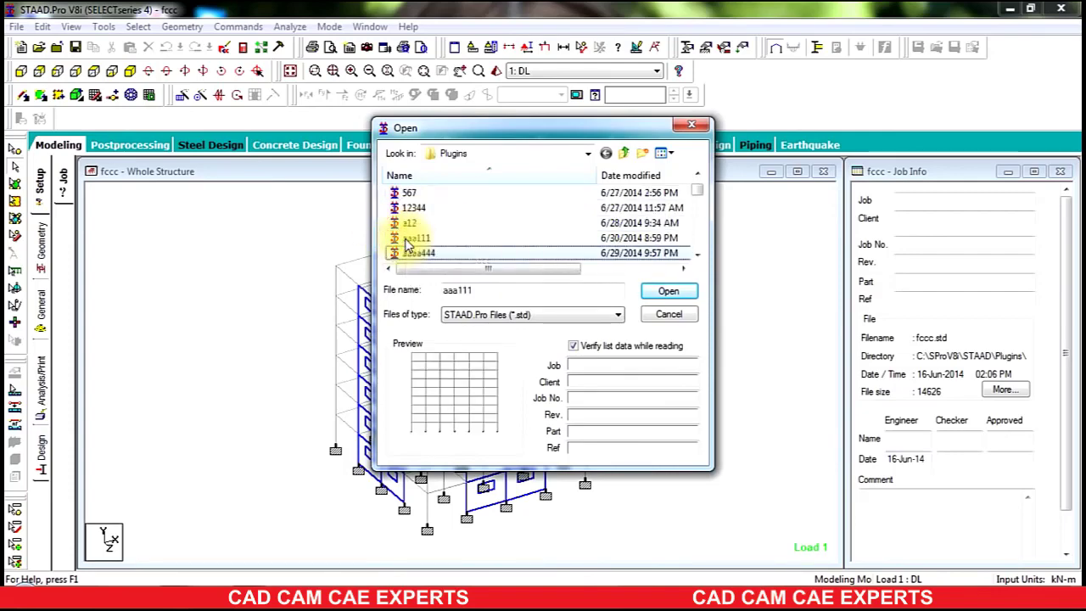
{"action": "key", "text": "Down"}
{"action": "key", "text": "Down"}
{"action": "key", "text": "Down"}
{"action": "key", "text": "Down"}
{"action": "key", "text": "Down"}
{"action": "key", "text": "Down"}
{"action": "key", "text": "Down"}
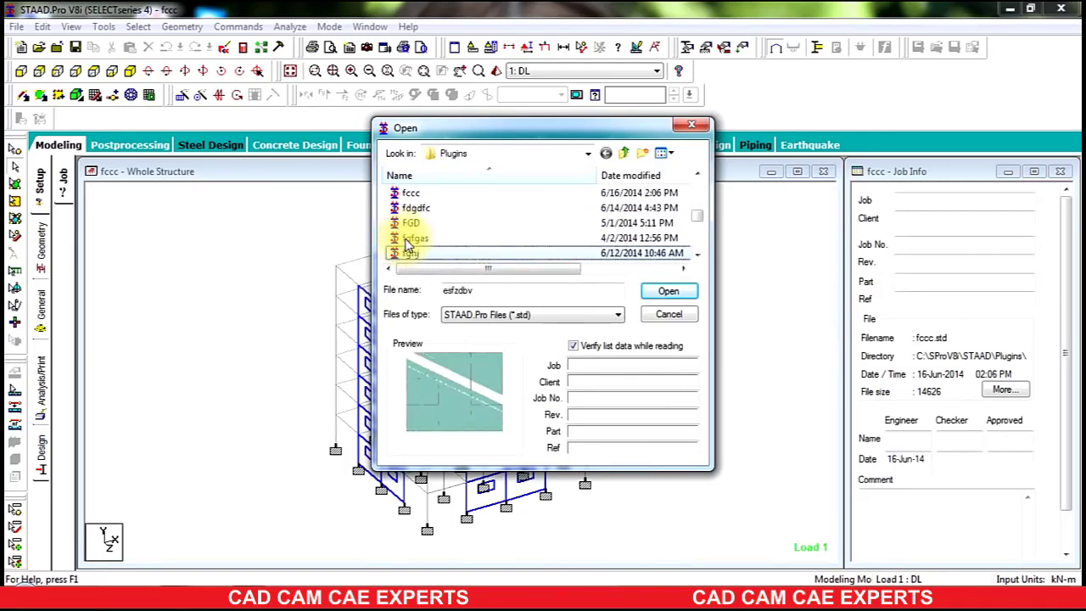
{"action": "key", "text": "Up"}
{"action": "key", "text": "Up"}
{"action": "key", "text": "Up"}
{"action": "key", "text": "Up"}
{"action": "key", "text": "Up"}
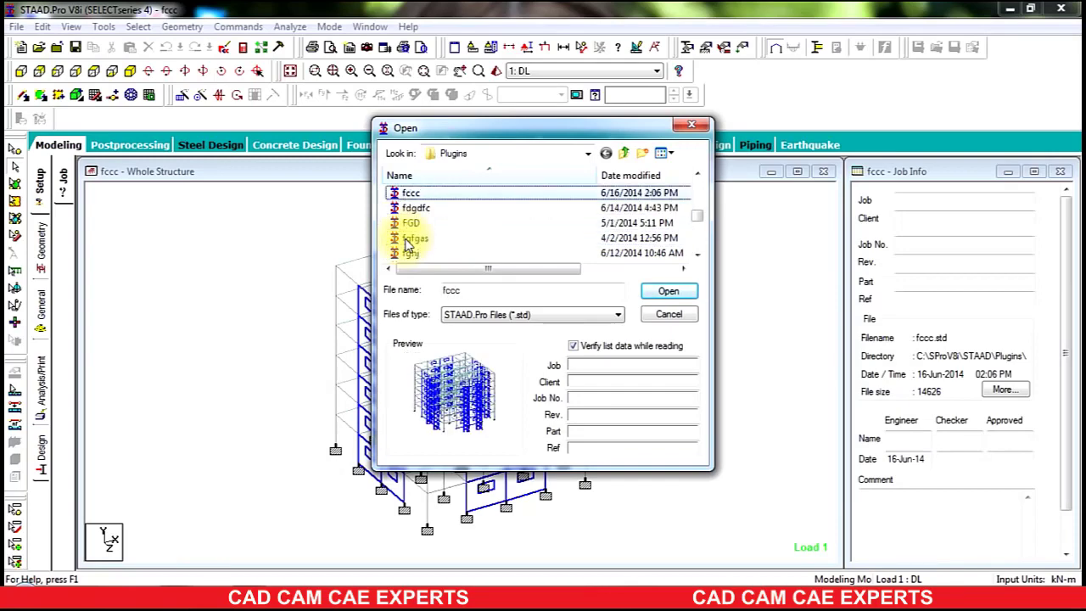
{"action": "key", "text": "Down"}
{"action": "key", "text": "Down"}
{"action": "key", "text": "Down"}
{"action": "key", "text": "Down"}
{"action": "key", "text": "Down"}
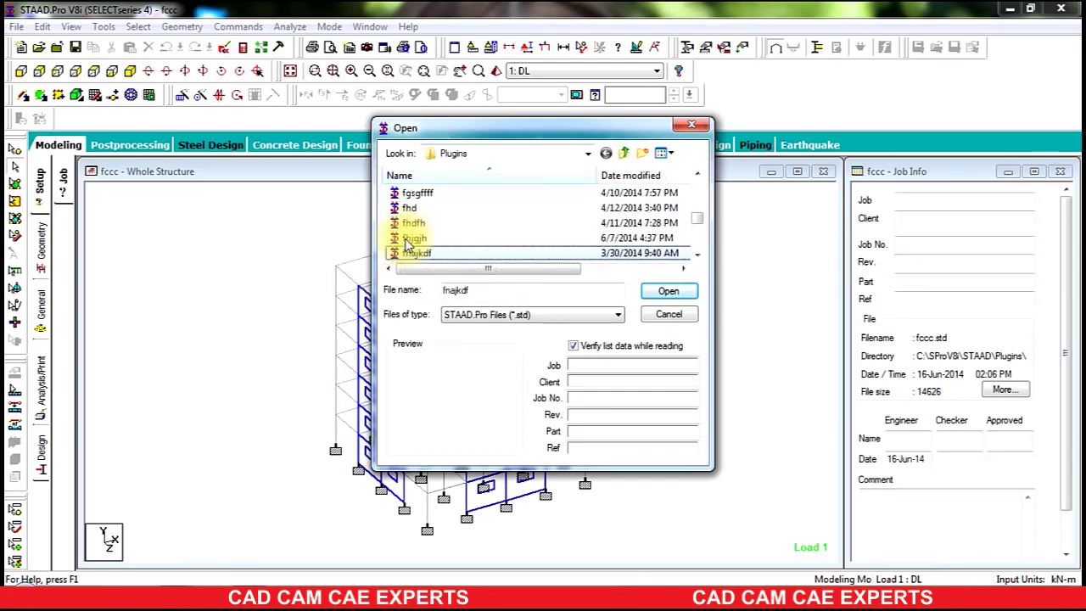
{"action": "key", "text": "Down"}
{"action": "key", "text": "Down"}
{"action": "key", "text": "Down"}
{"action": "key", "text": "Down"}
{"action": "key", "text": "Down"}
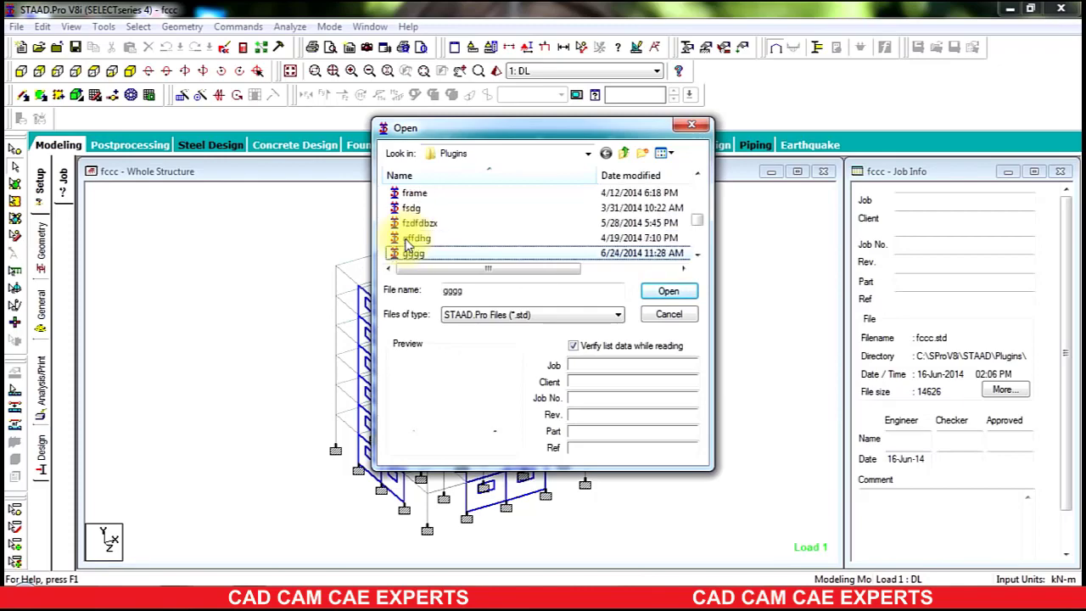
{"action": "key", "text": "Down"}
{"action": "key", "text": "Down"}
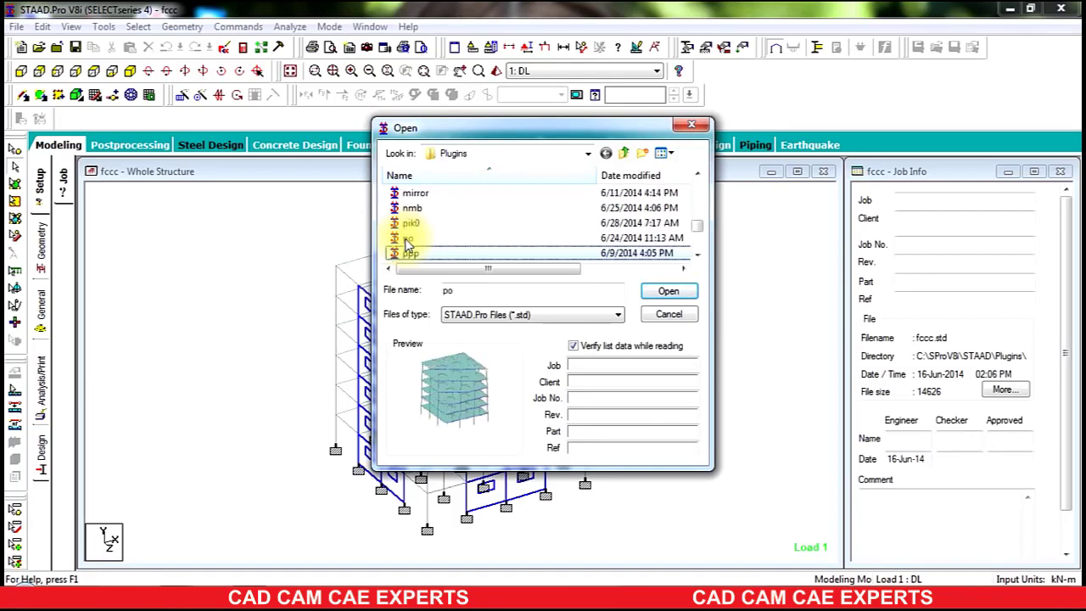
{"action": "key", "text": "Down"}
{"action": "key", "text": "Down"}
{"action": "key", "text": "Down"}
{"action": "key", "text": "Down"}
{"action": "key", "text": "Down"}
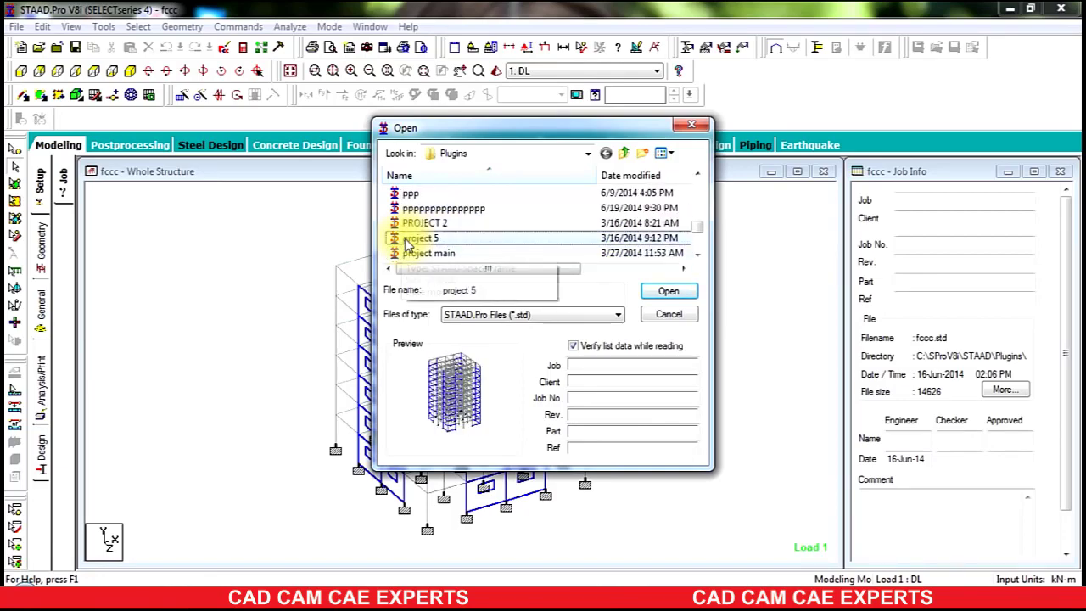
{"action": "key", "text": "Down"}
{"action": "key", "text": "Down"}
{"action": "key", "text": "Down"}
{"action": "key", "text": "Down"}
{"action": "key", "text": "Down"}
{"action": "key", "text": "Down"}
{"action": "key", "text": "Down"}
{"action": "key", "text": "Down"}
{"action": "key", "text": "Down"}
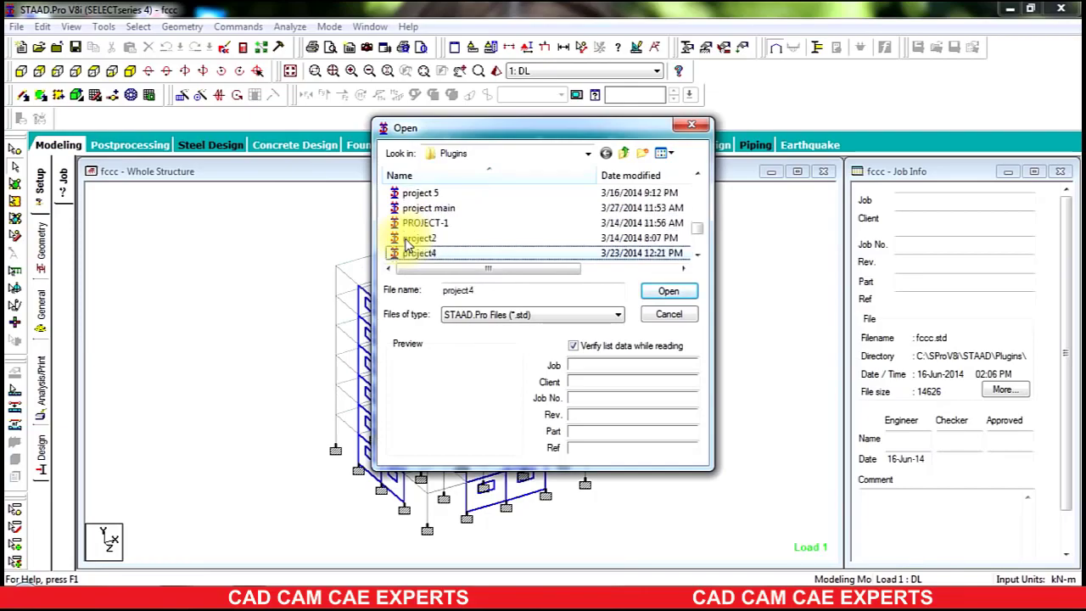
{"action": "key", "text": "Down"}
{"action": "key", "text": "Down"}
{"action": "key", "text": "Down"}
{"action": "key", "text": "Down"}
{"action": "key", "text": "Down"}
{"action": "key", "text": "Down"}
{"action": "key", "text": "Down"}
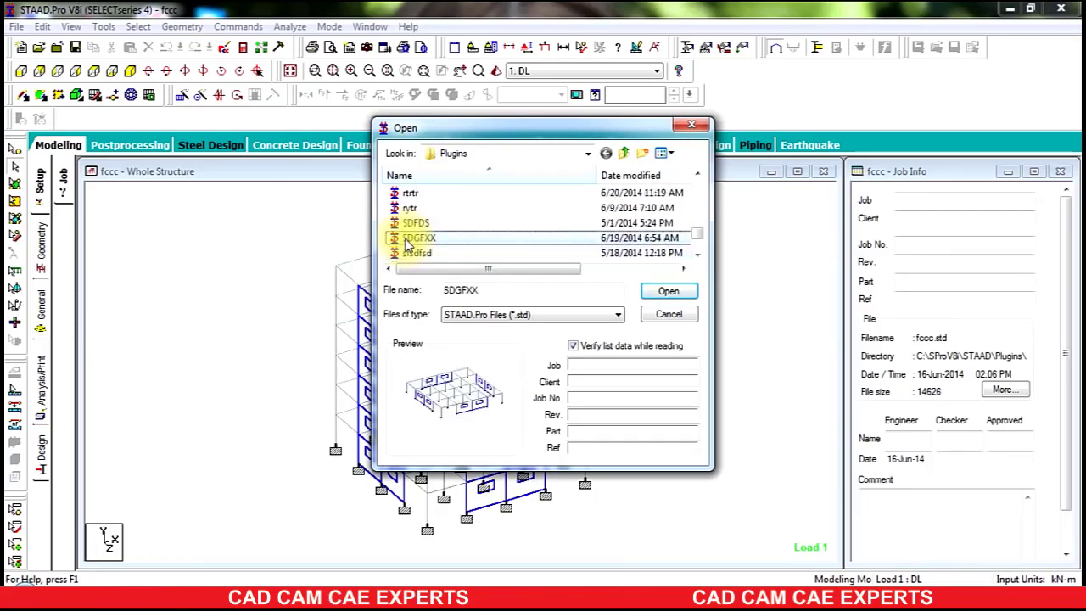
{"action": "left_click", "coordinate": [660, 289]}
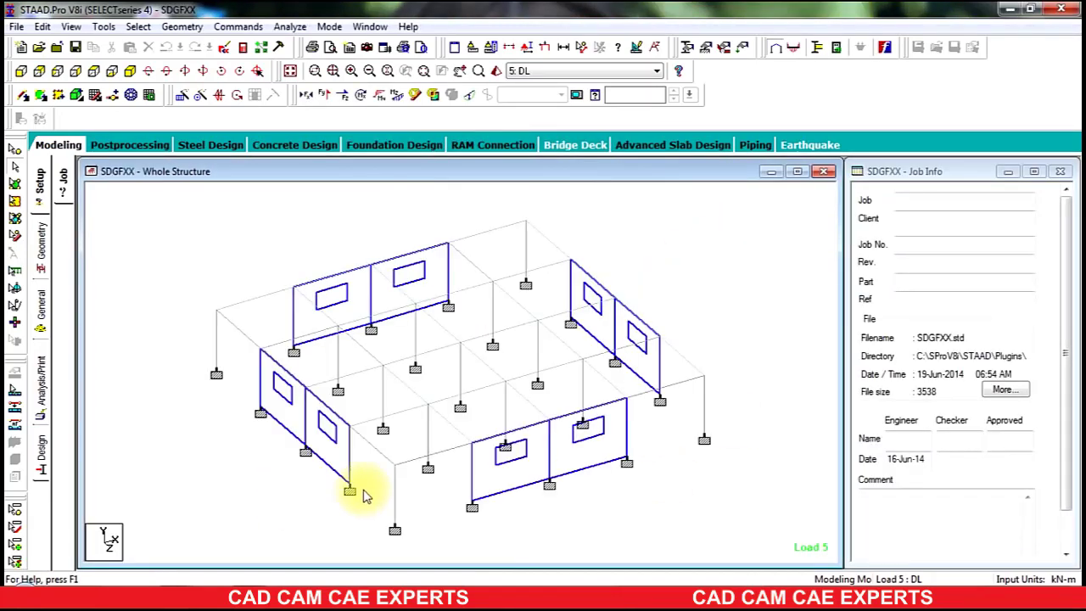
- Open the output file of the SDGFXX model and go to its SHEARWALL DESIGN results
{"action": "left_click", "coordinate": [249, 48]}
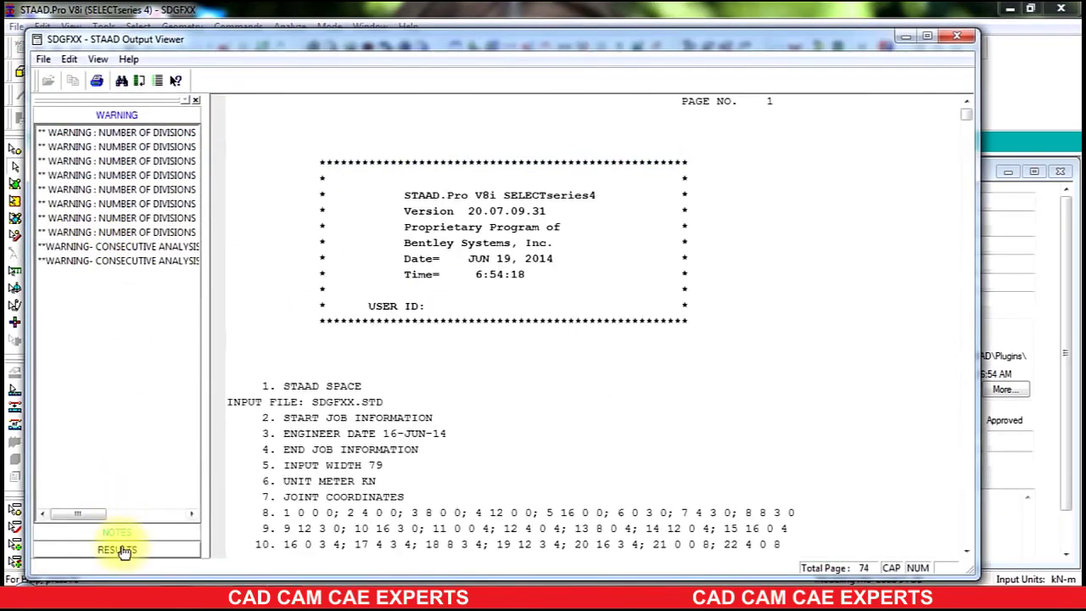
{"action": "left_click", "coordinate": [123, 551]}
{"action": "left_click", "coordinate": [103, 183]}
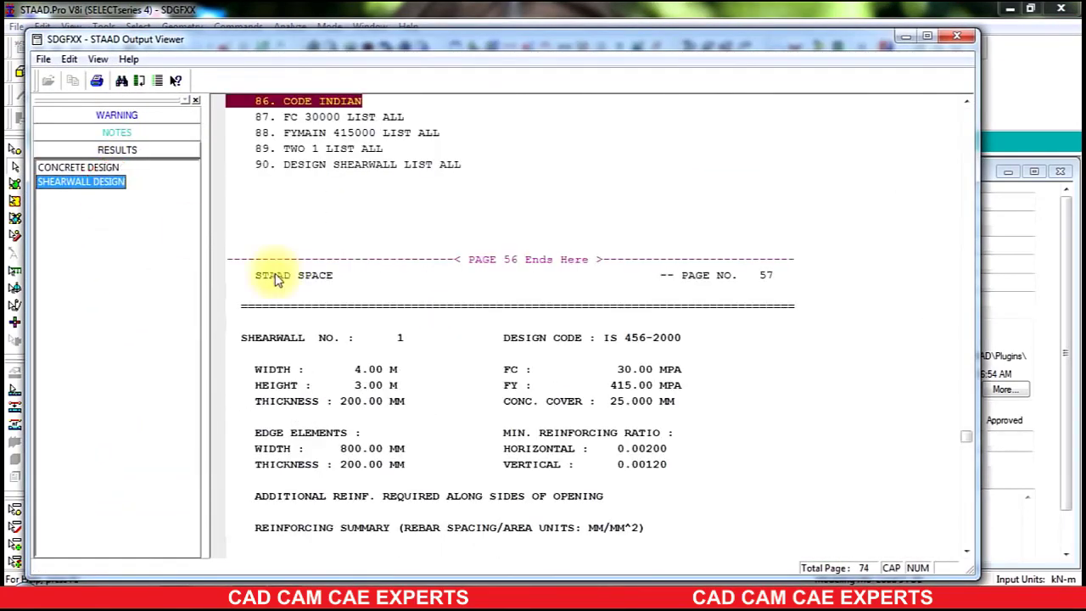
- Review shear wall 1's design data and its reinforcing summary by level in the SDGFXX output
{"action": "left_click", "coordinate": [780, 304]}
{"action": "scroll", "coordinate": [450, 413], "scroll_direction": "down", "scroll_amount": 3}
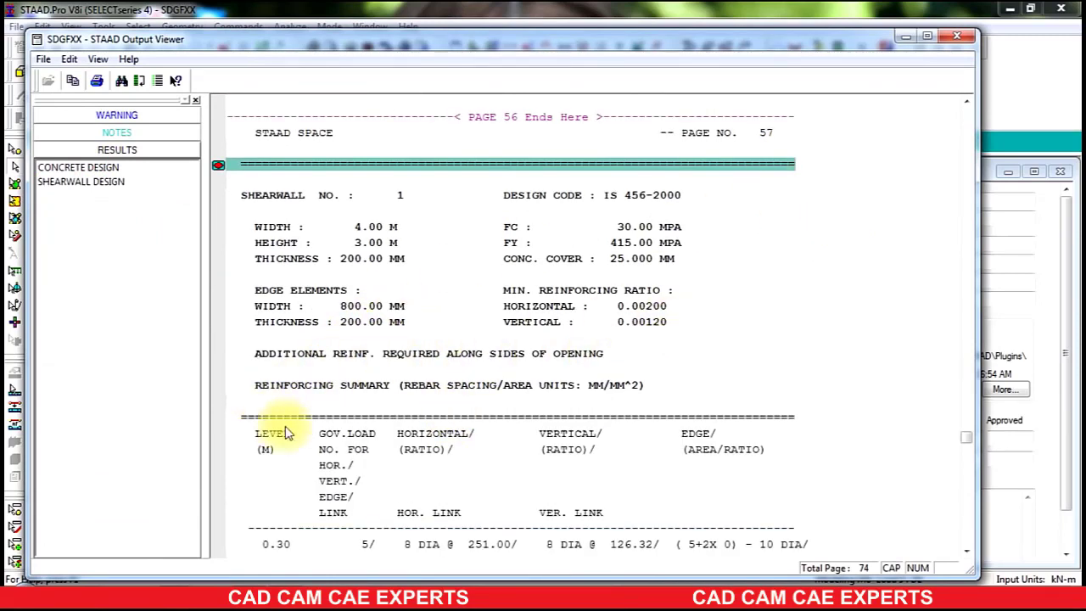
{"action": "scroll", "coordinate": [458, 406], "scroll_direction": "down", "scroll_amount": 4}
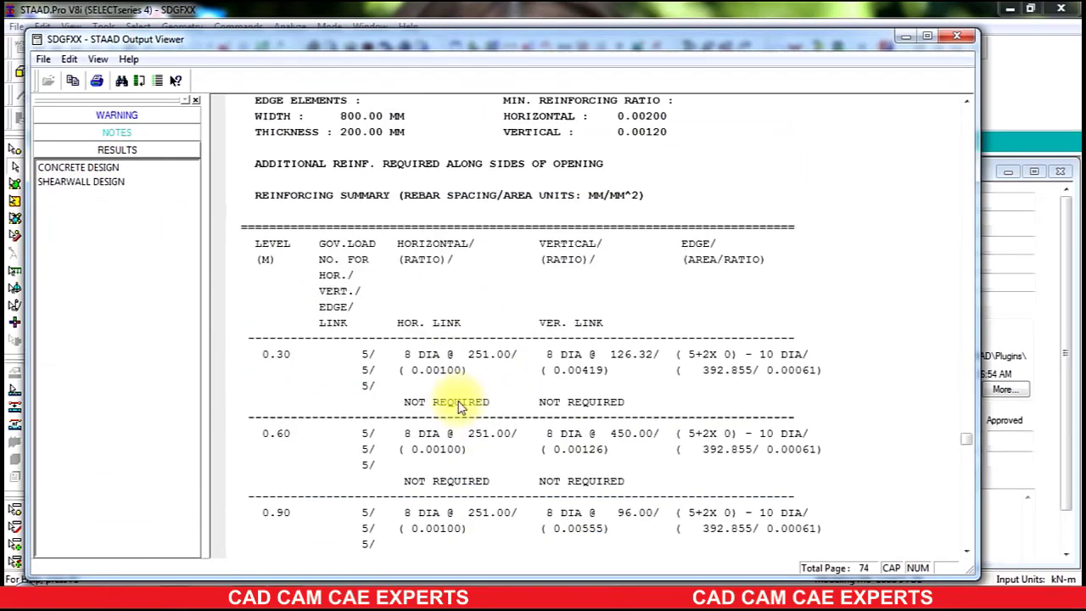
{"action": "scroll", "coordinate": [458, 390], "scroll_direction": "down", "scroll_amount": 2}
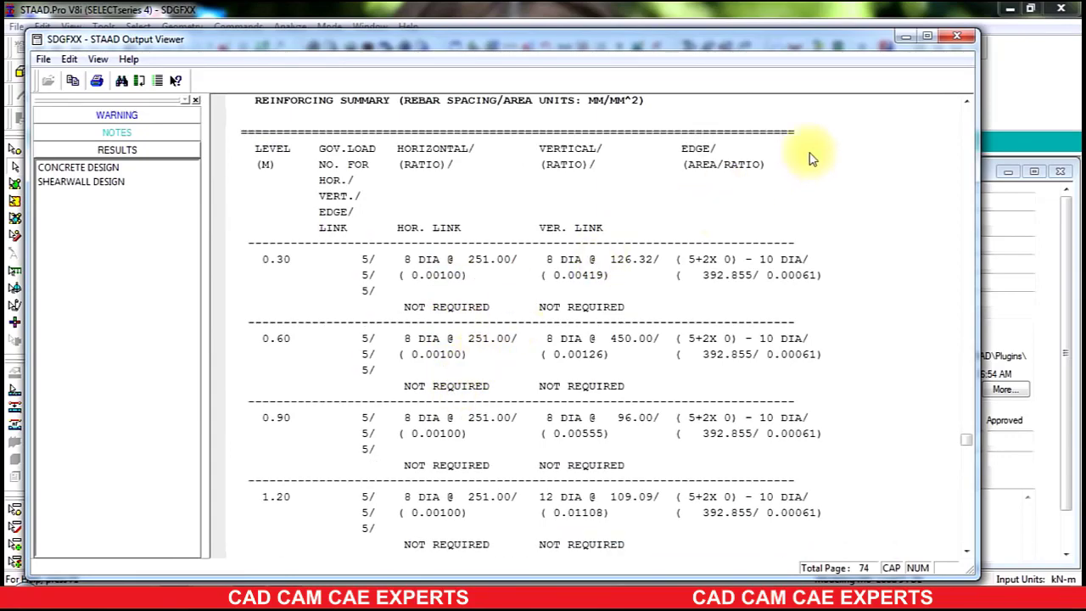
- Review shear wall 1's remaining reinforcing summary and its design data for the next levels, and close the output viewer
{"action": "scroll", "coordinate": [814, 163], "scroll_direction": "down", "scroll_amount": 14}
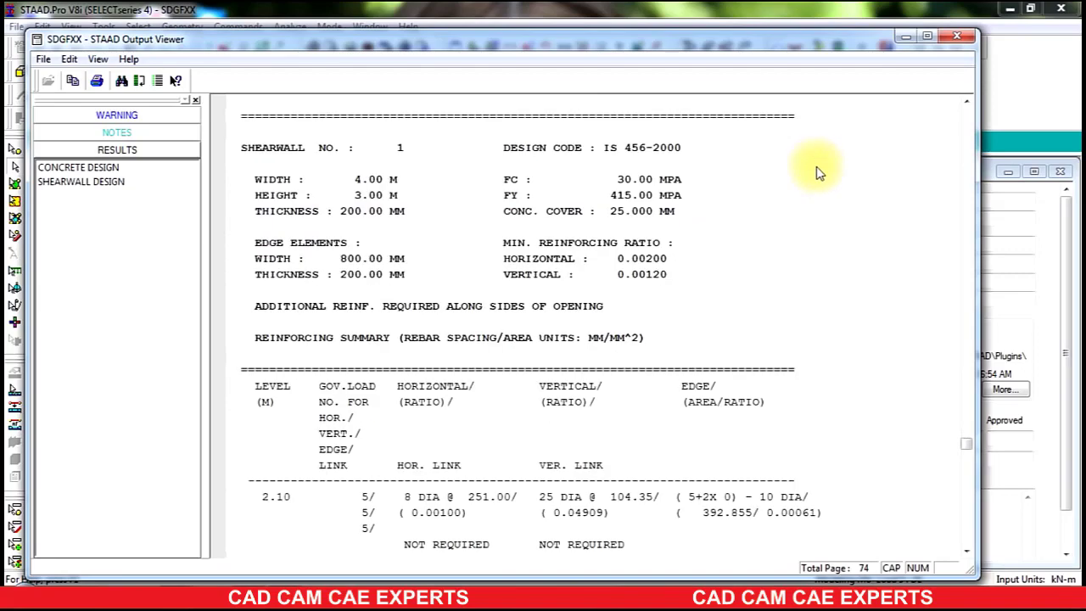
{"action": "scroll", "coordinate": [817, 166], "scroll_direction": "up", "scroll_amount": 8}
{"action": "scroll", "coordinate": [819, 172], "scroll_direction": "down", "scroll_amount": 20}
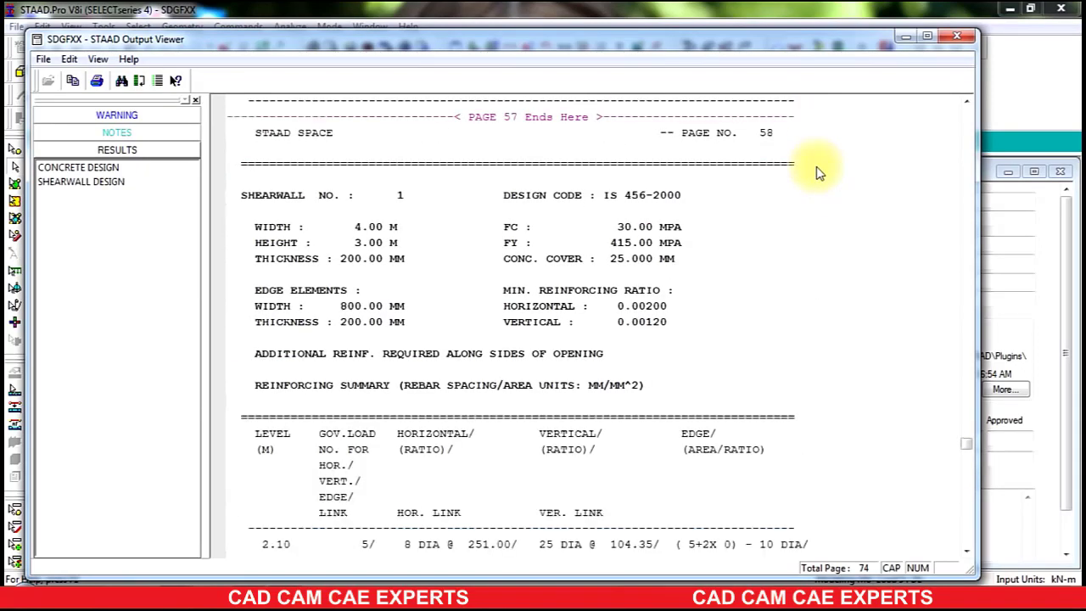
{"action": "left_click", "coordinate": [958, 36]}
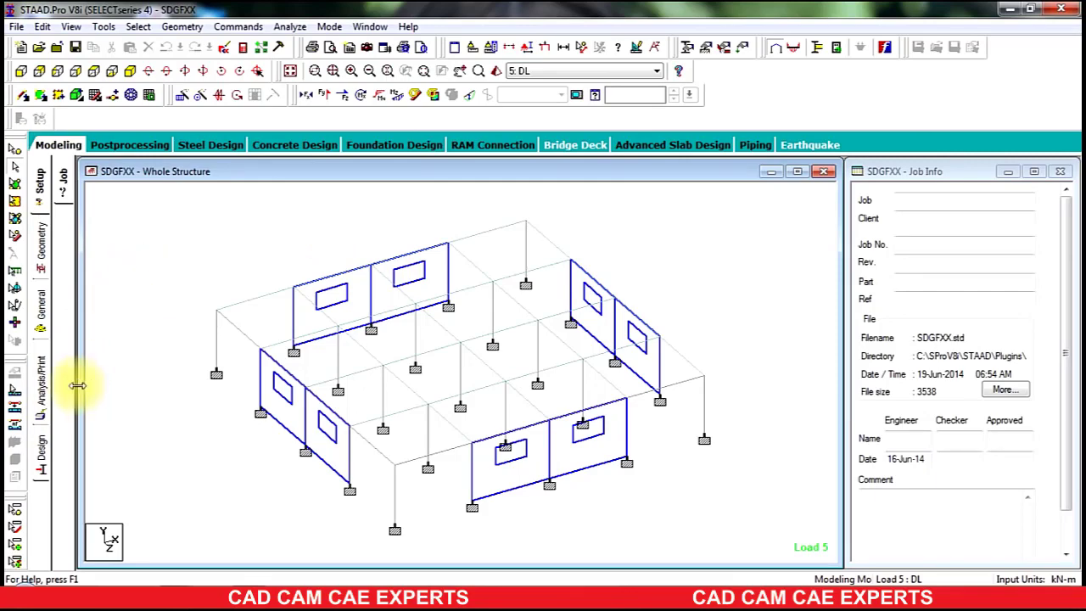
- Open the model's shear wall design settings and expand the START SHEARWALL DESIGN command block
{"action": "left_click", "coordinate": [40, 312]}
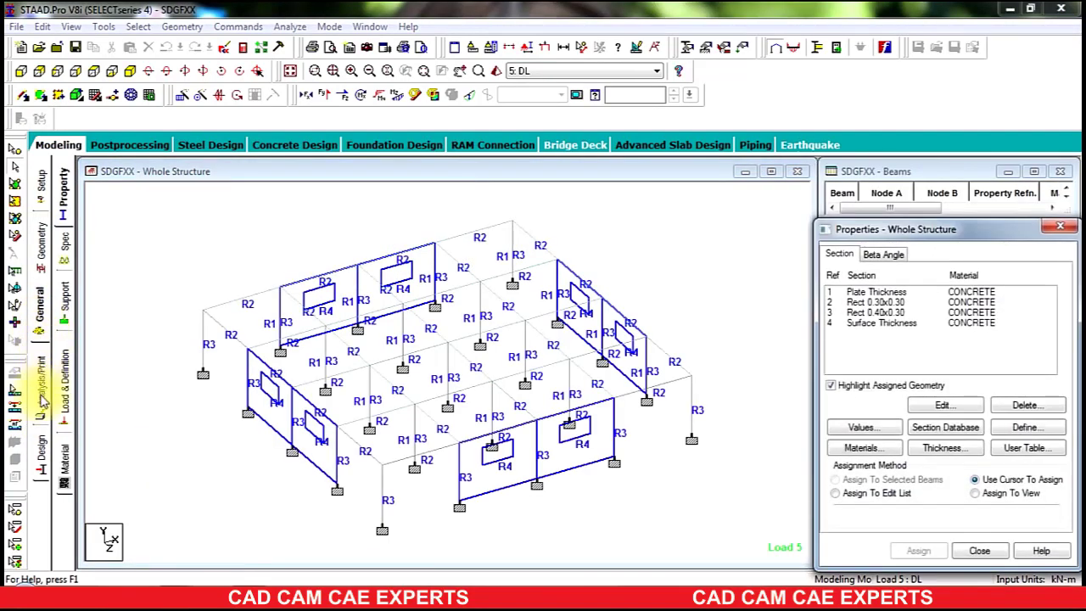
{"action": "left_click", "coordinate": [44, 449]}
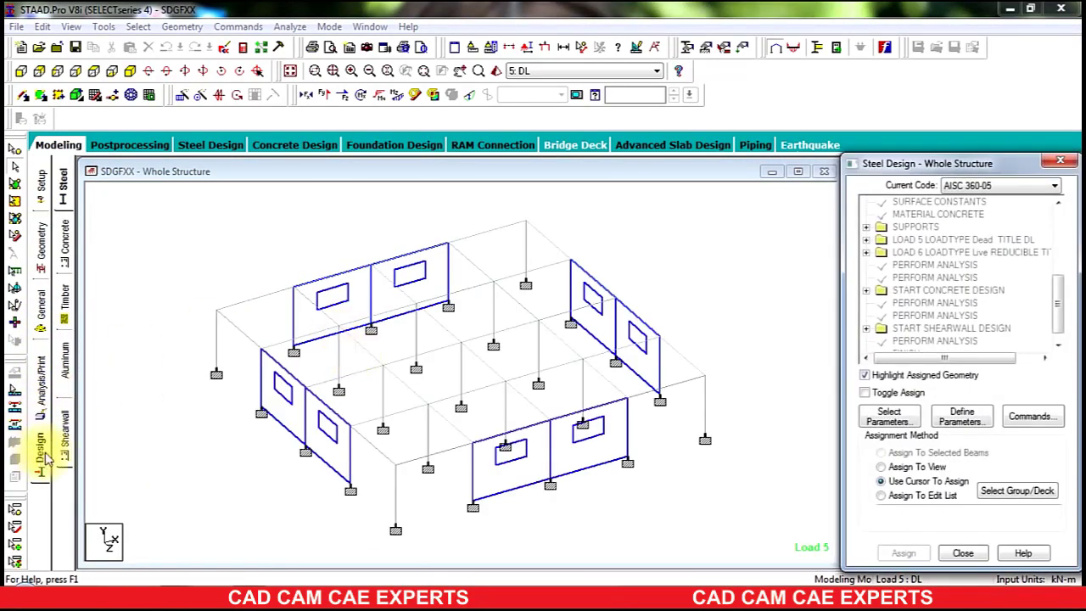
{"action": "left_click", "coordinate": [65, 424]}
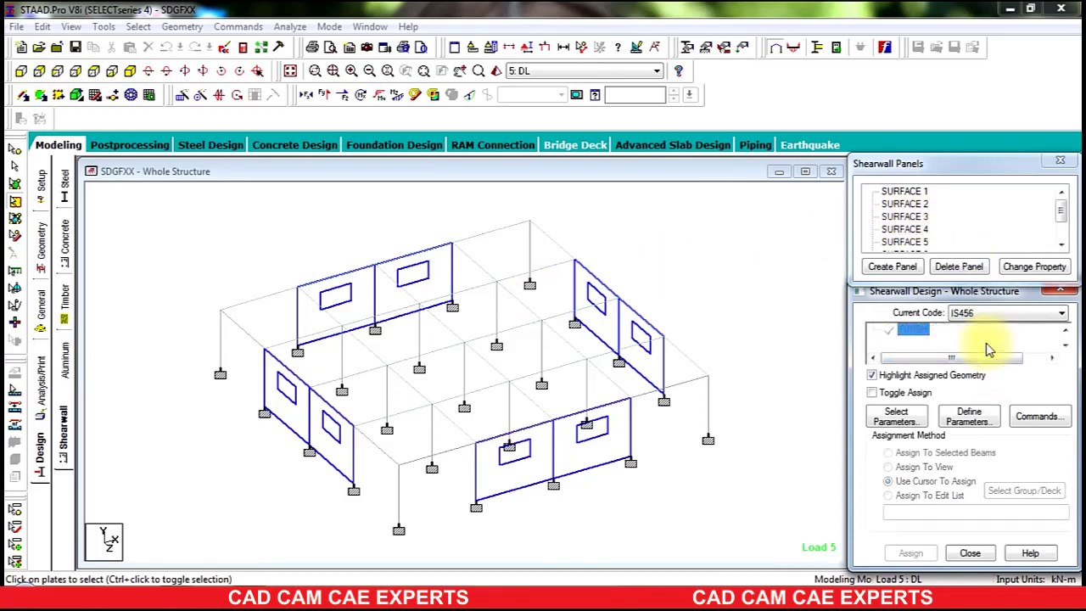
{"action": "key", "text": "Up"}
{"action": "key", "text": "Up"}
{"action": "key", "text": "Up"}
{"action": "key", "text": "Down"}
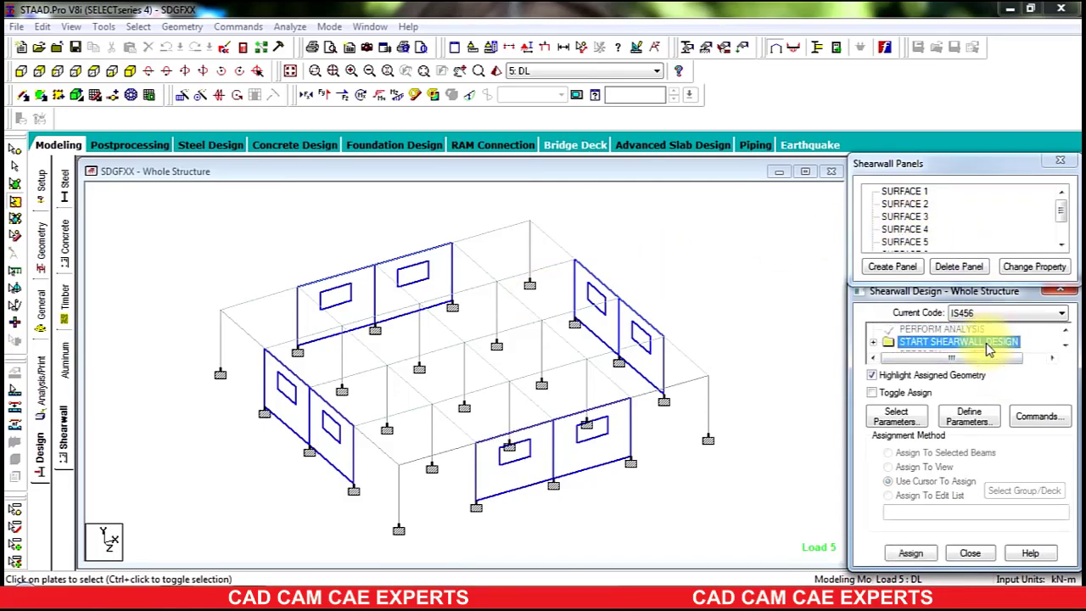
{"action": "left_click", "coordinate": [874, 342]}
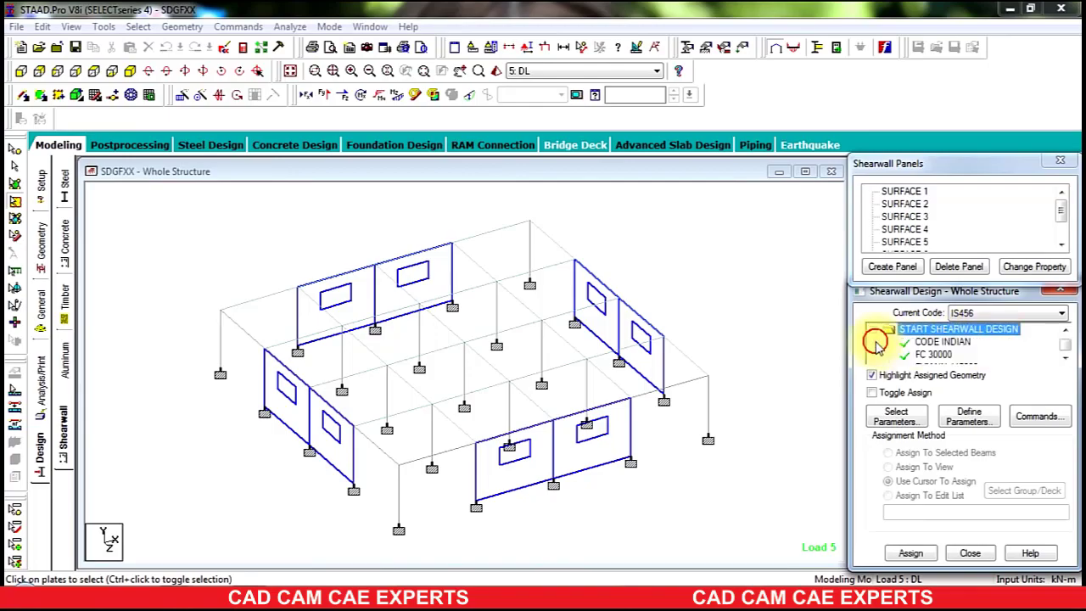
- Inspect which wall surfaces the FC, FYMAIN and TWO shear wall design parameters are assigned to
{"action": "left_click", "coordinate": [934, 354]}
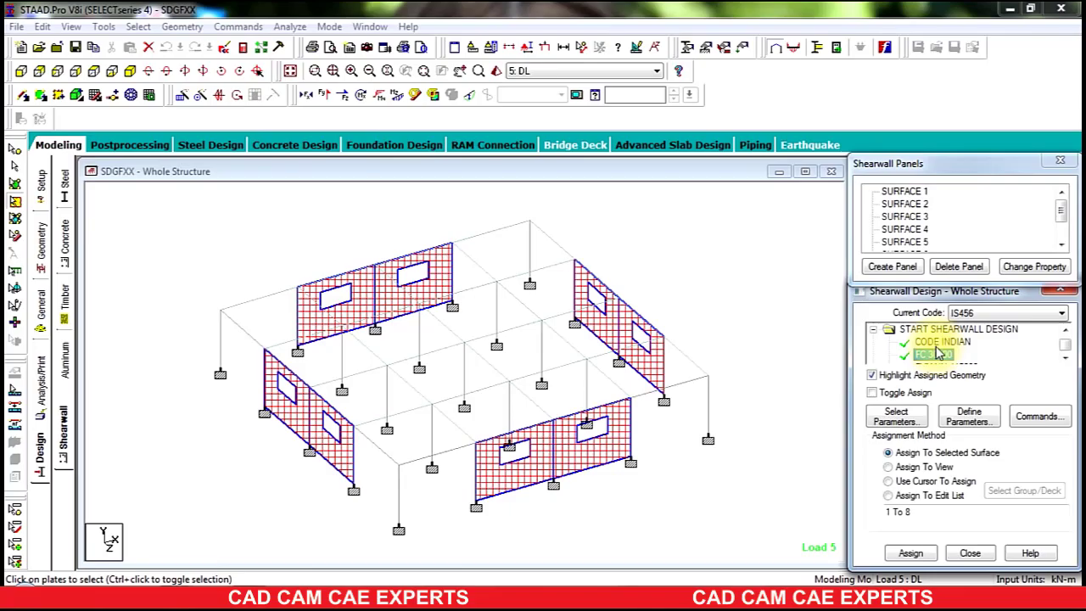
{"action": "key", "text": "Down"}
{"action": "key", "text": "Down"}
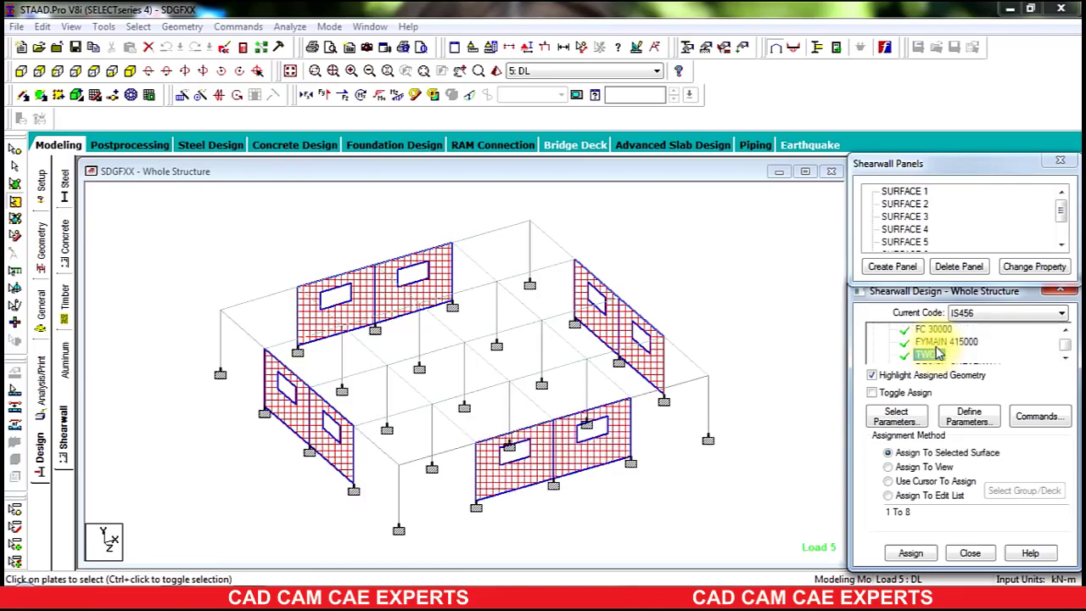
{"action": "left_click", "coordinate": [944, 342]}
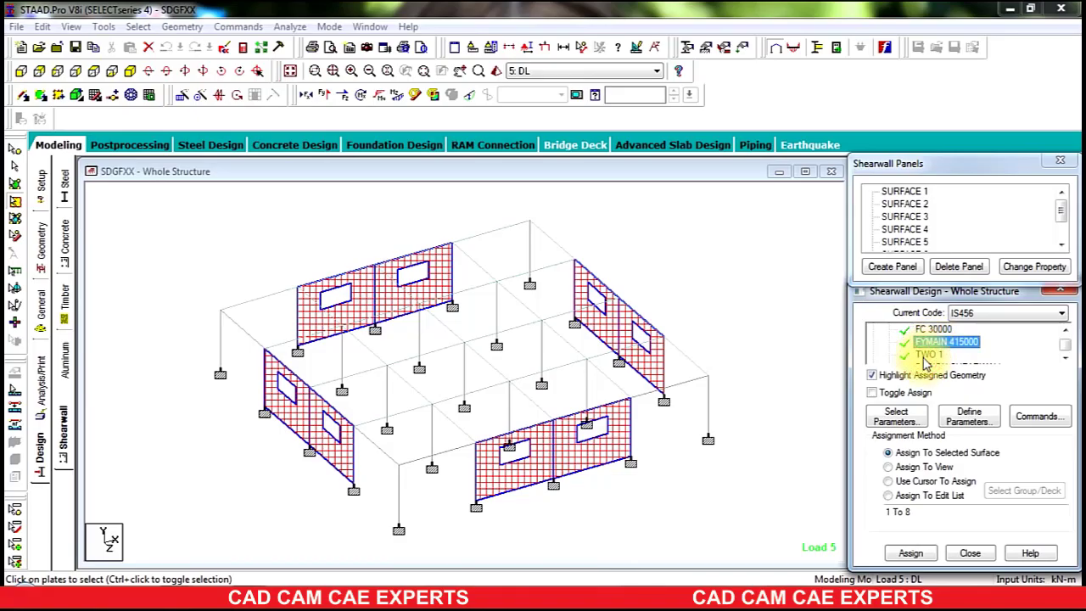
{"action": "left_click", "coordinate": [924, 357]}
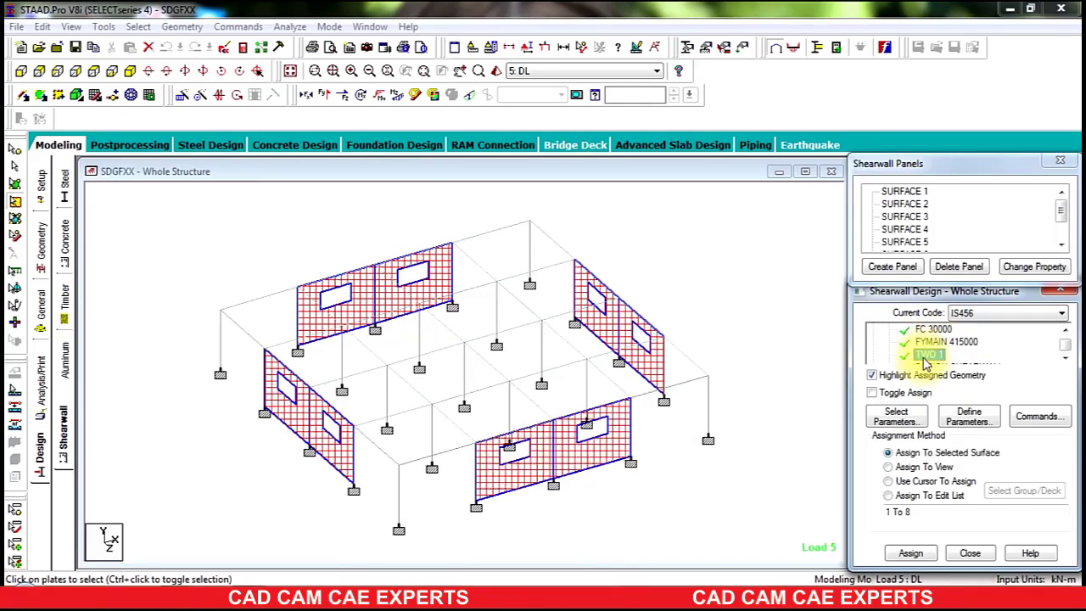
{"action": "left_click", "coordinate": [755, 332]}
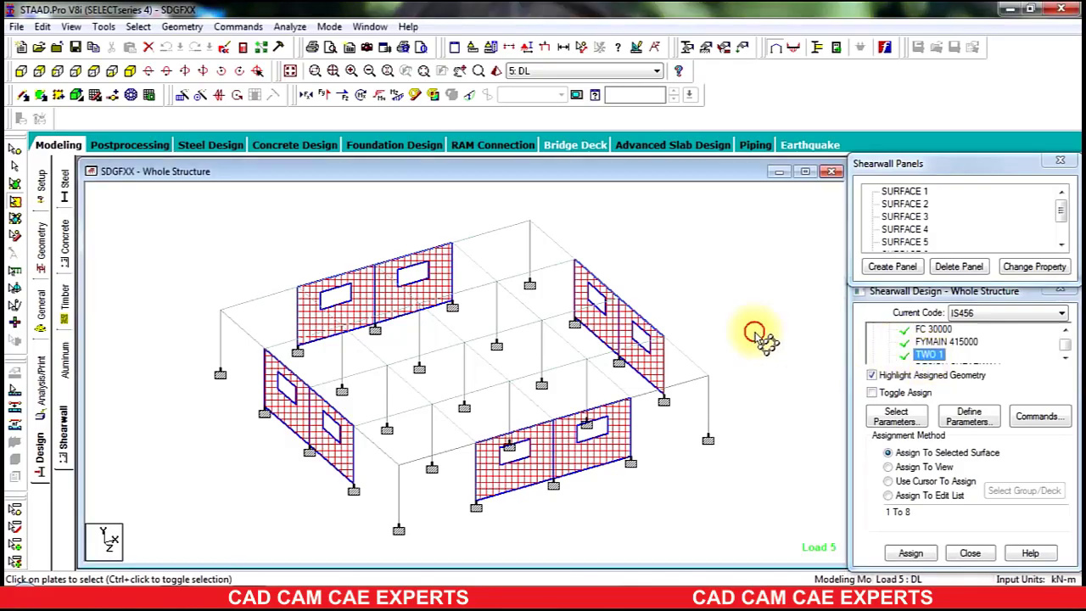